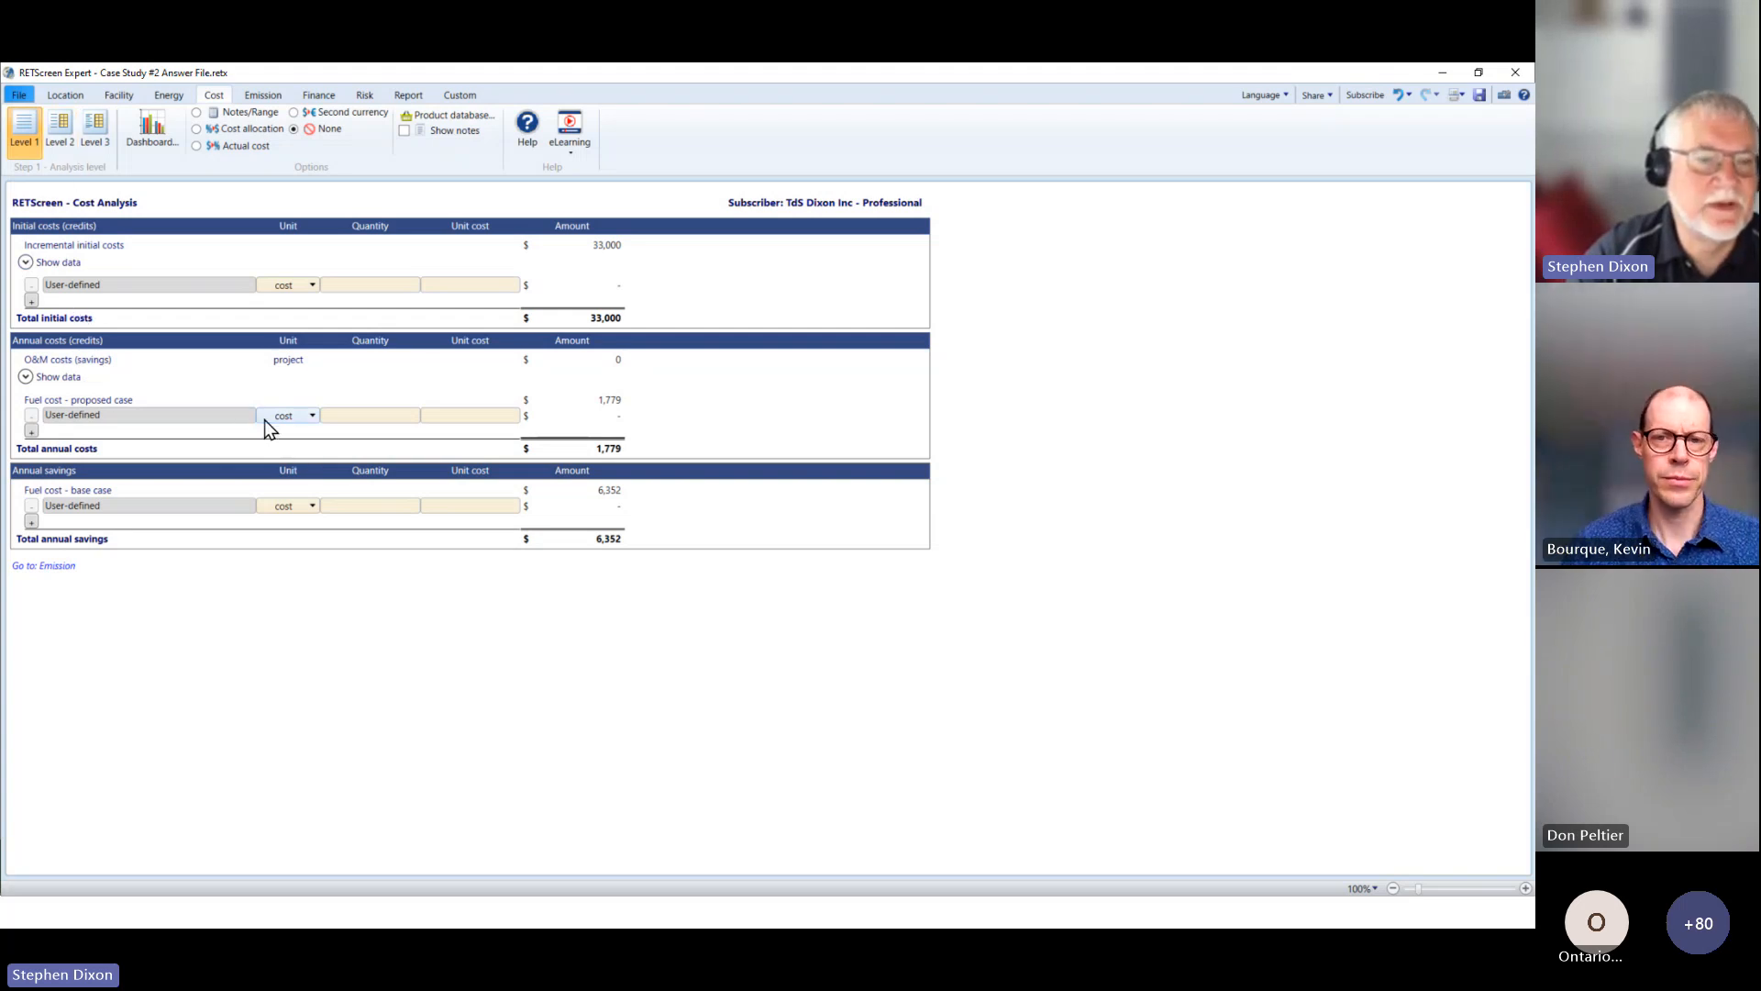
# Step: Review the Cost Analysis at Level 2 and Level 3, covering initial costs, annual costs, annual savings and periodic costs
pyautogui.click(61, 133)
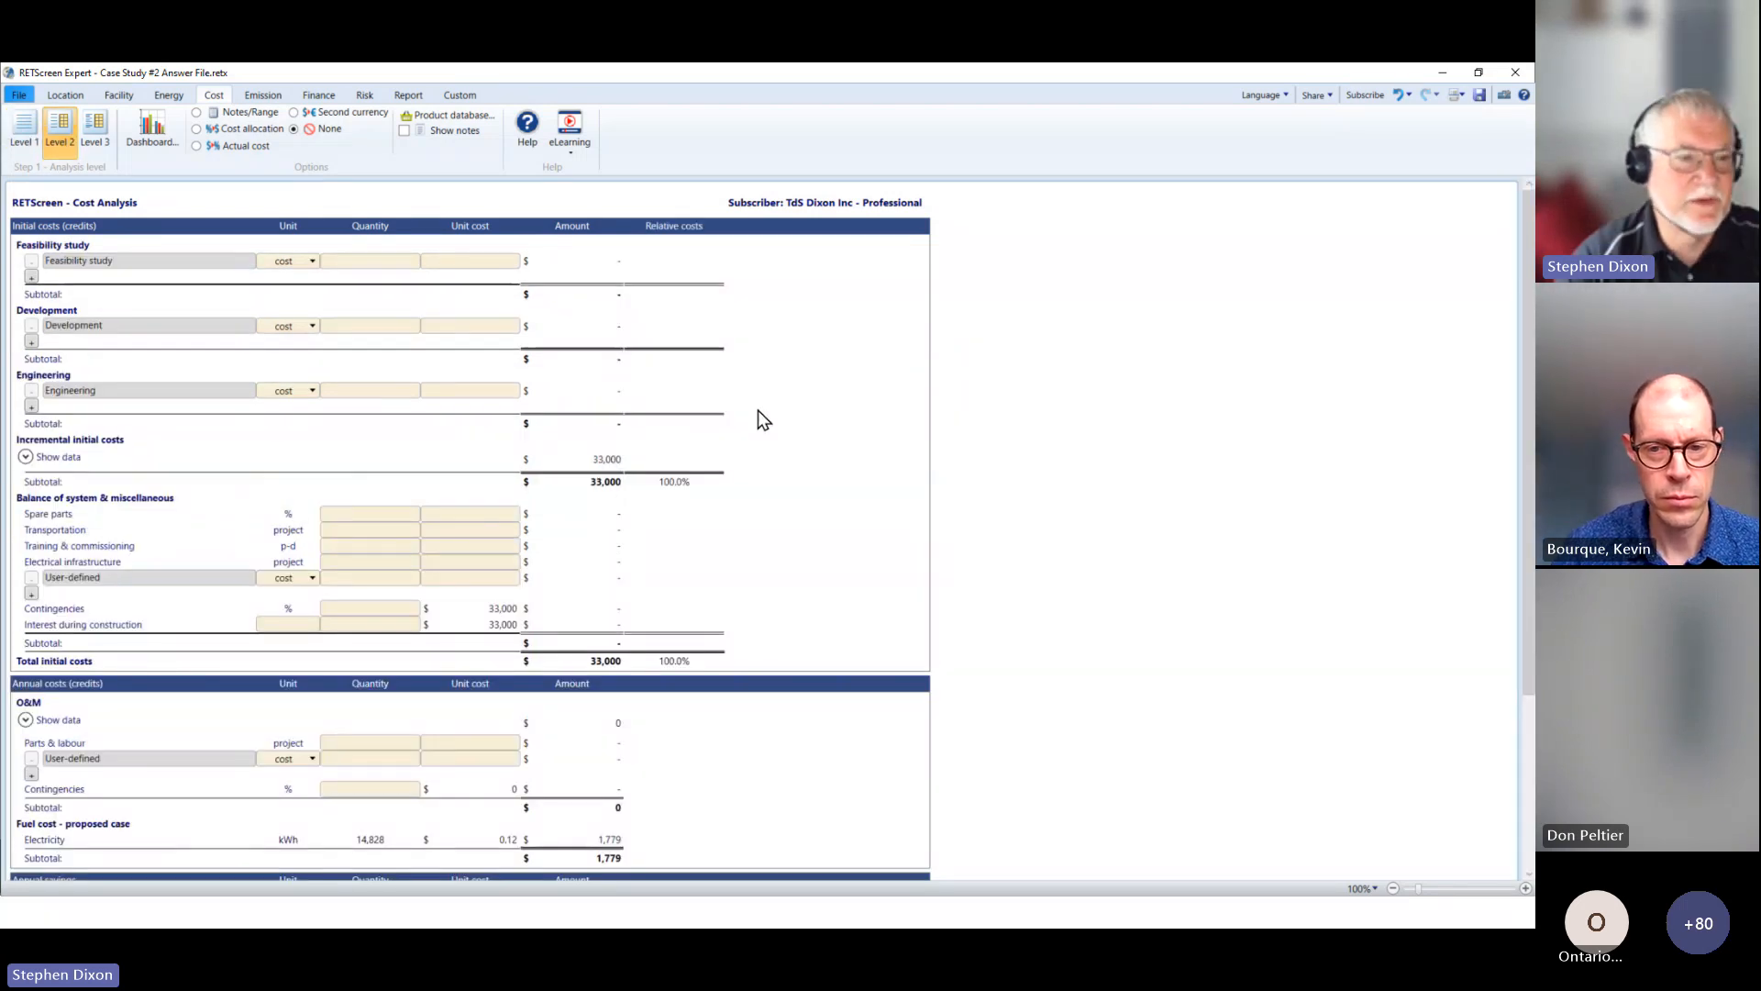
pyautogui.scroll(-3, 758, 410)
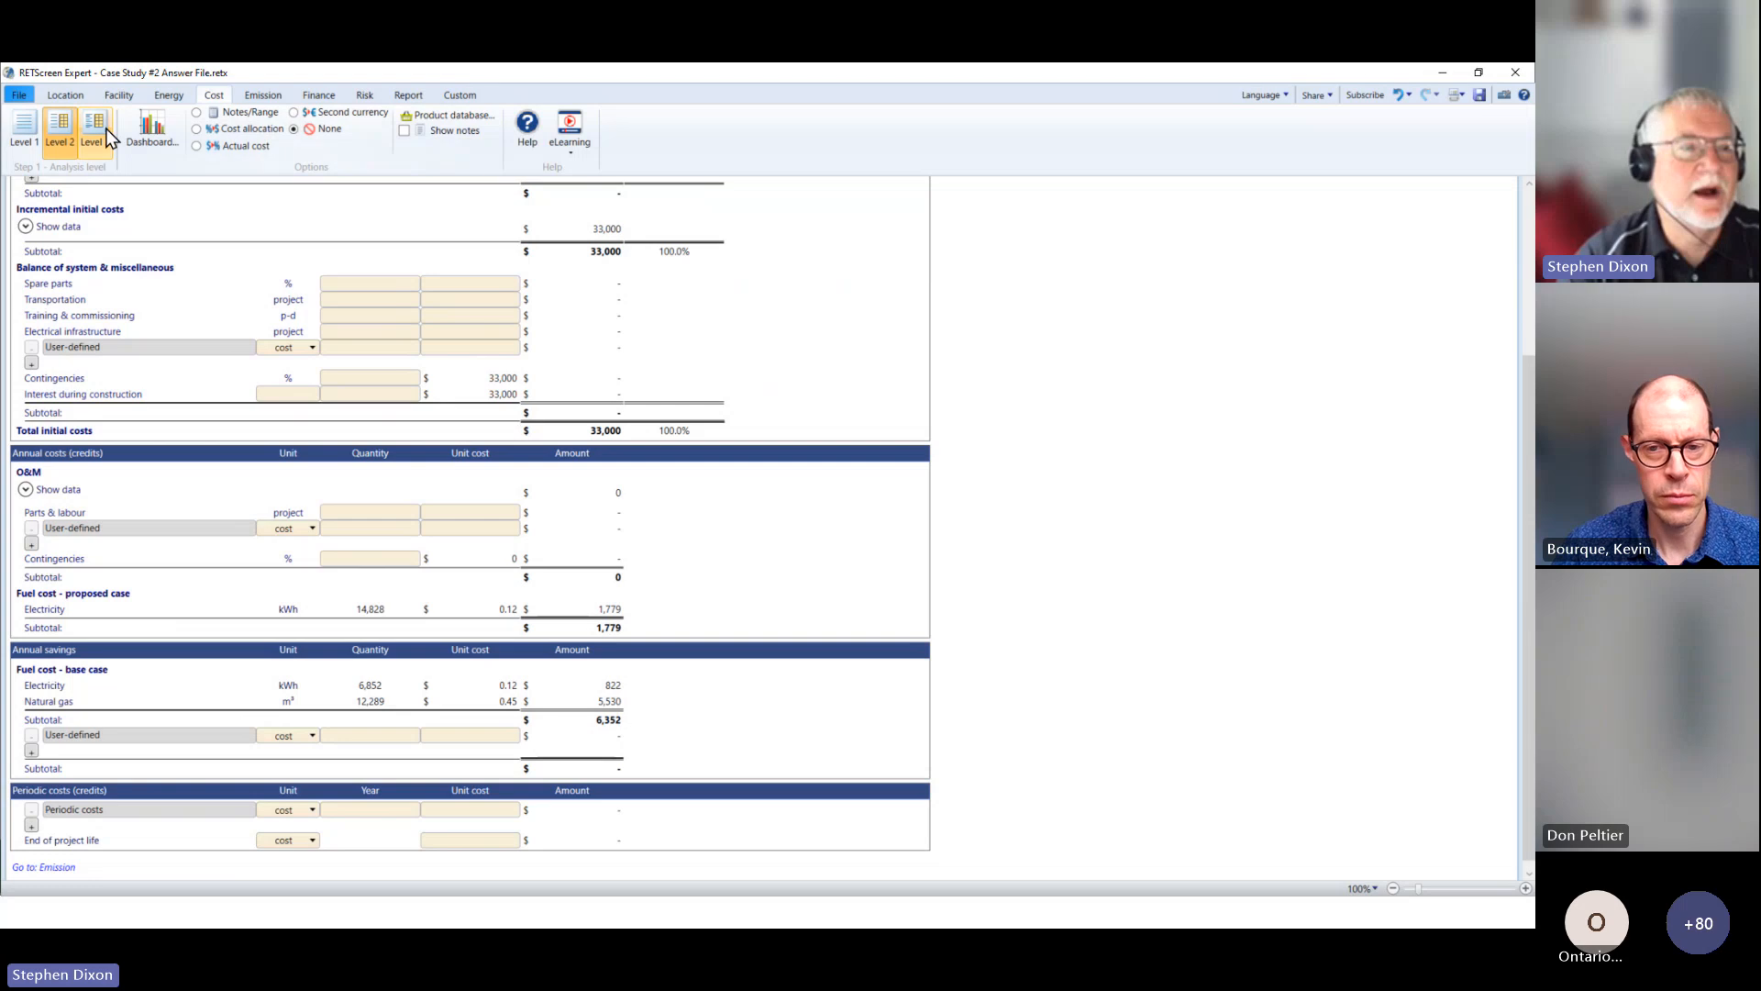
pyautogui.click(106, 135)
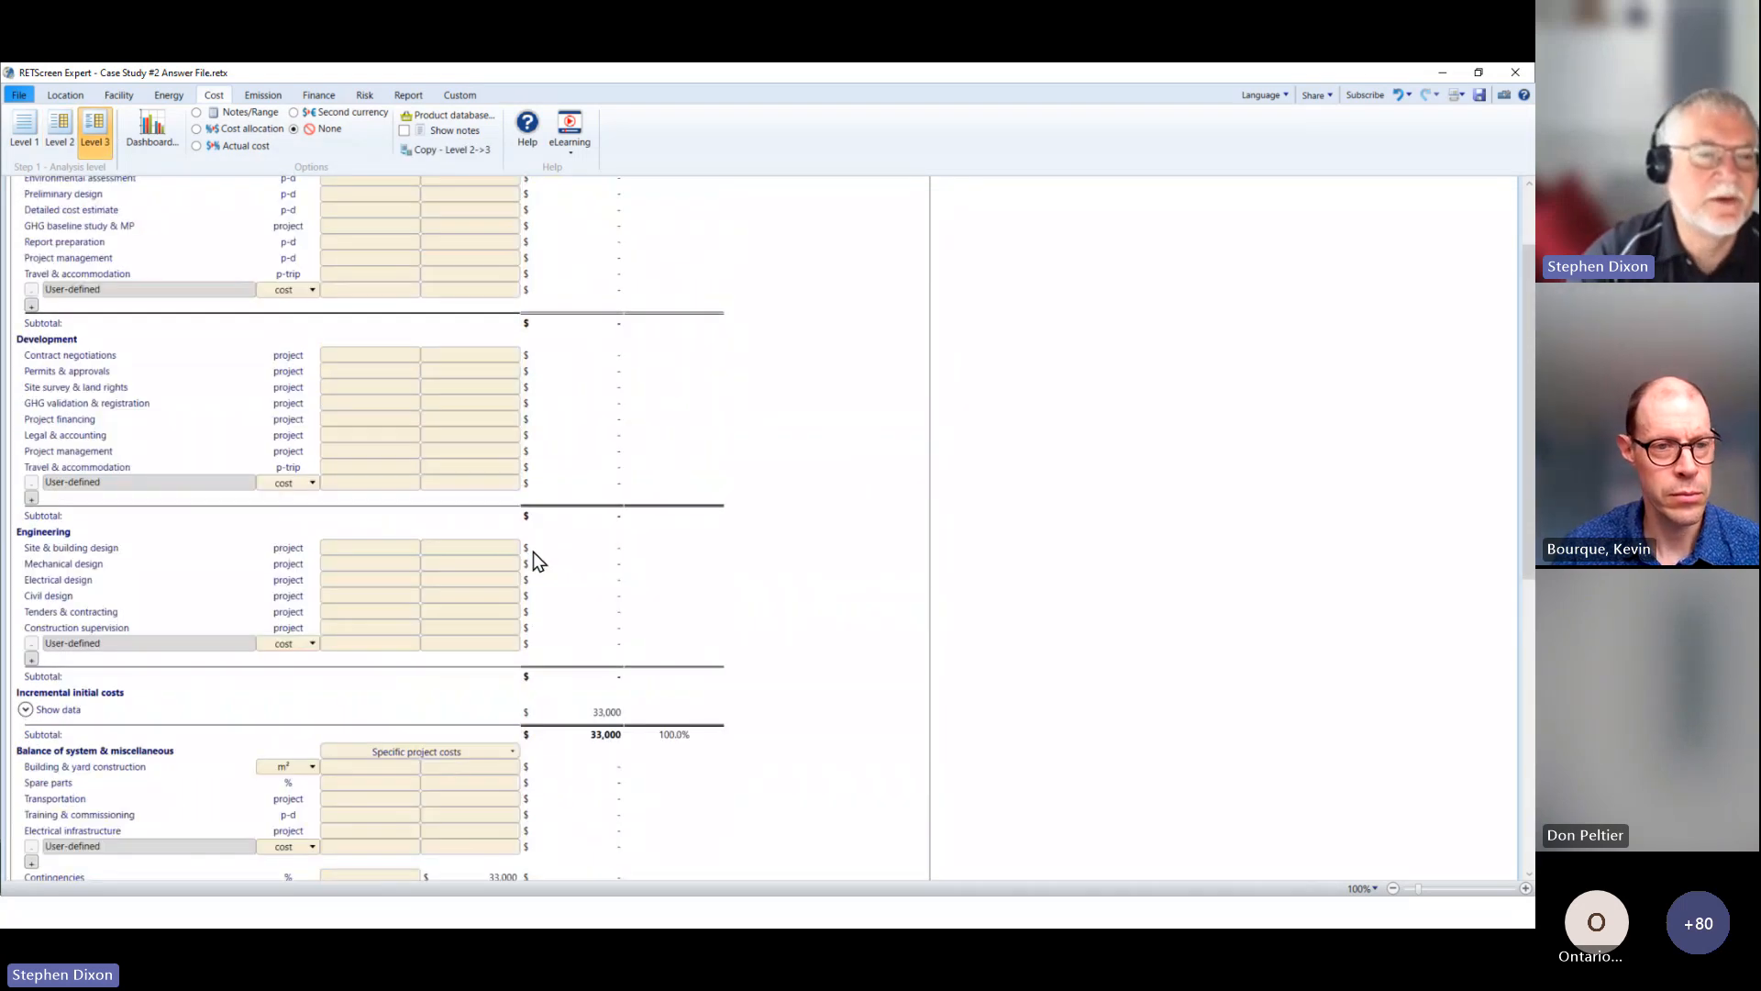
pyautogui.scroll(2, 534, 555)
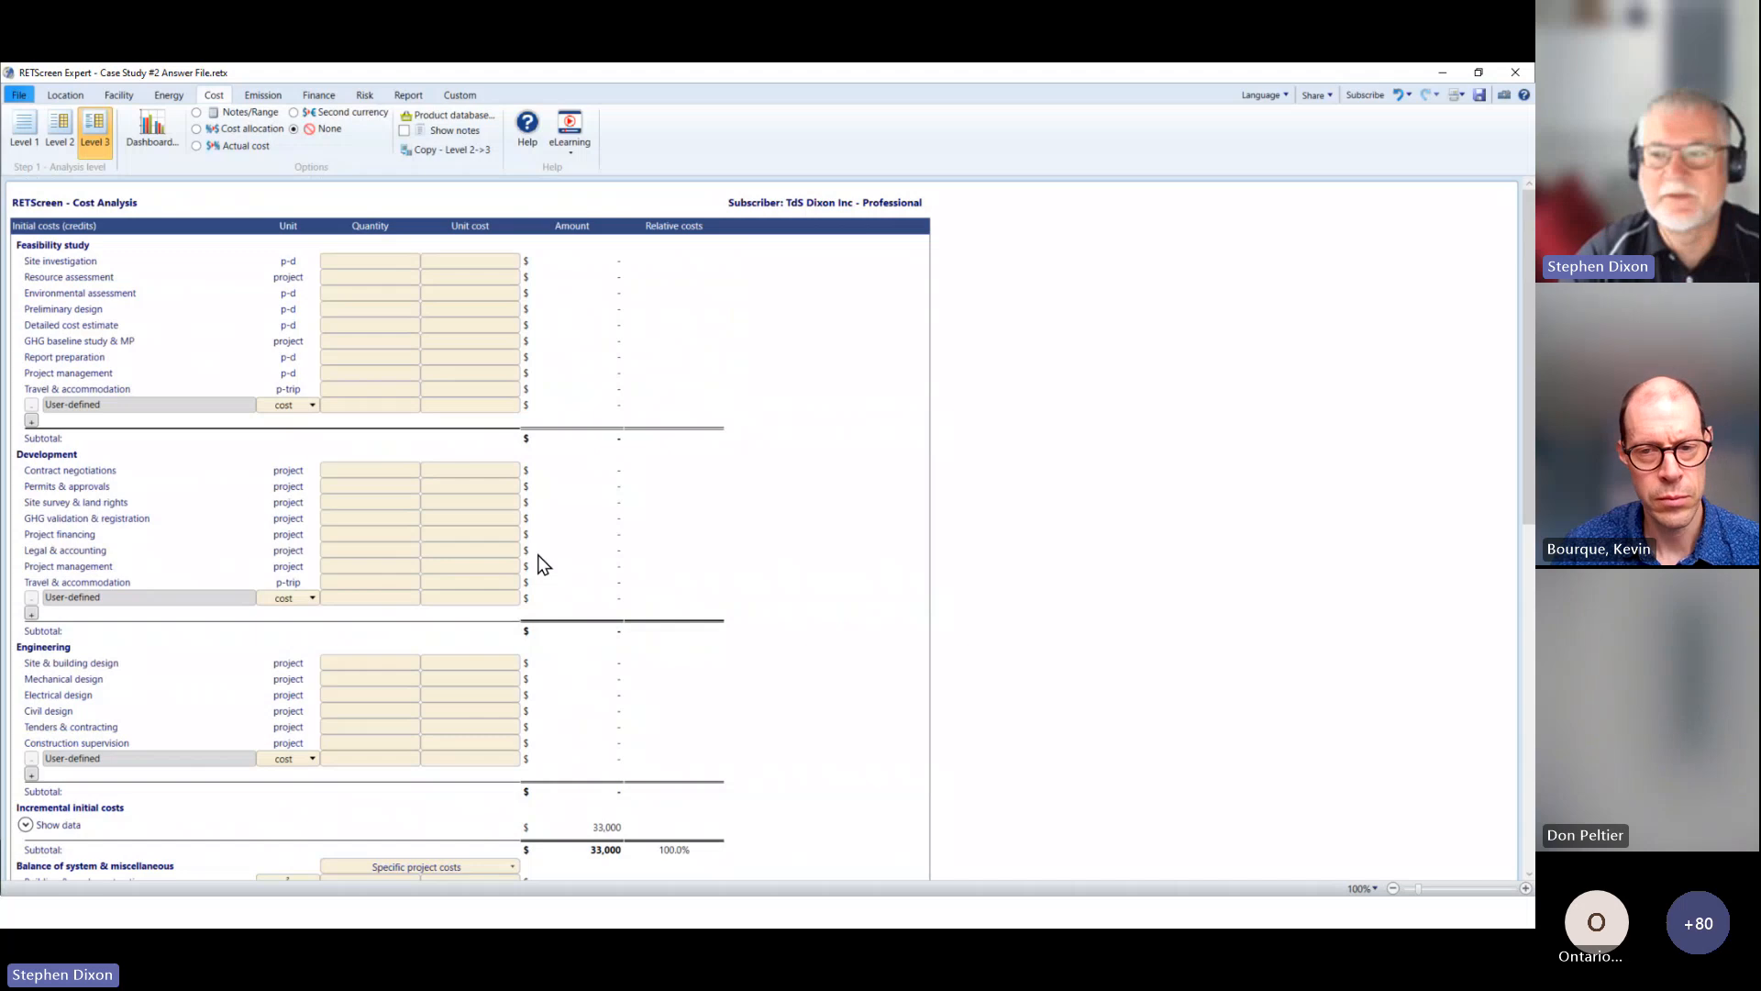
pyautogui.scroll(-6, 539, 564)
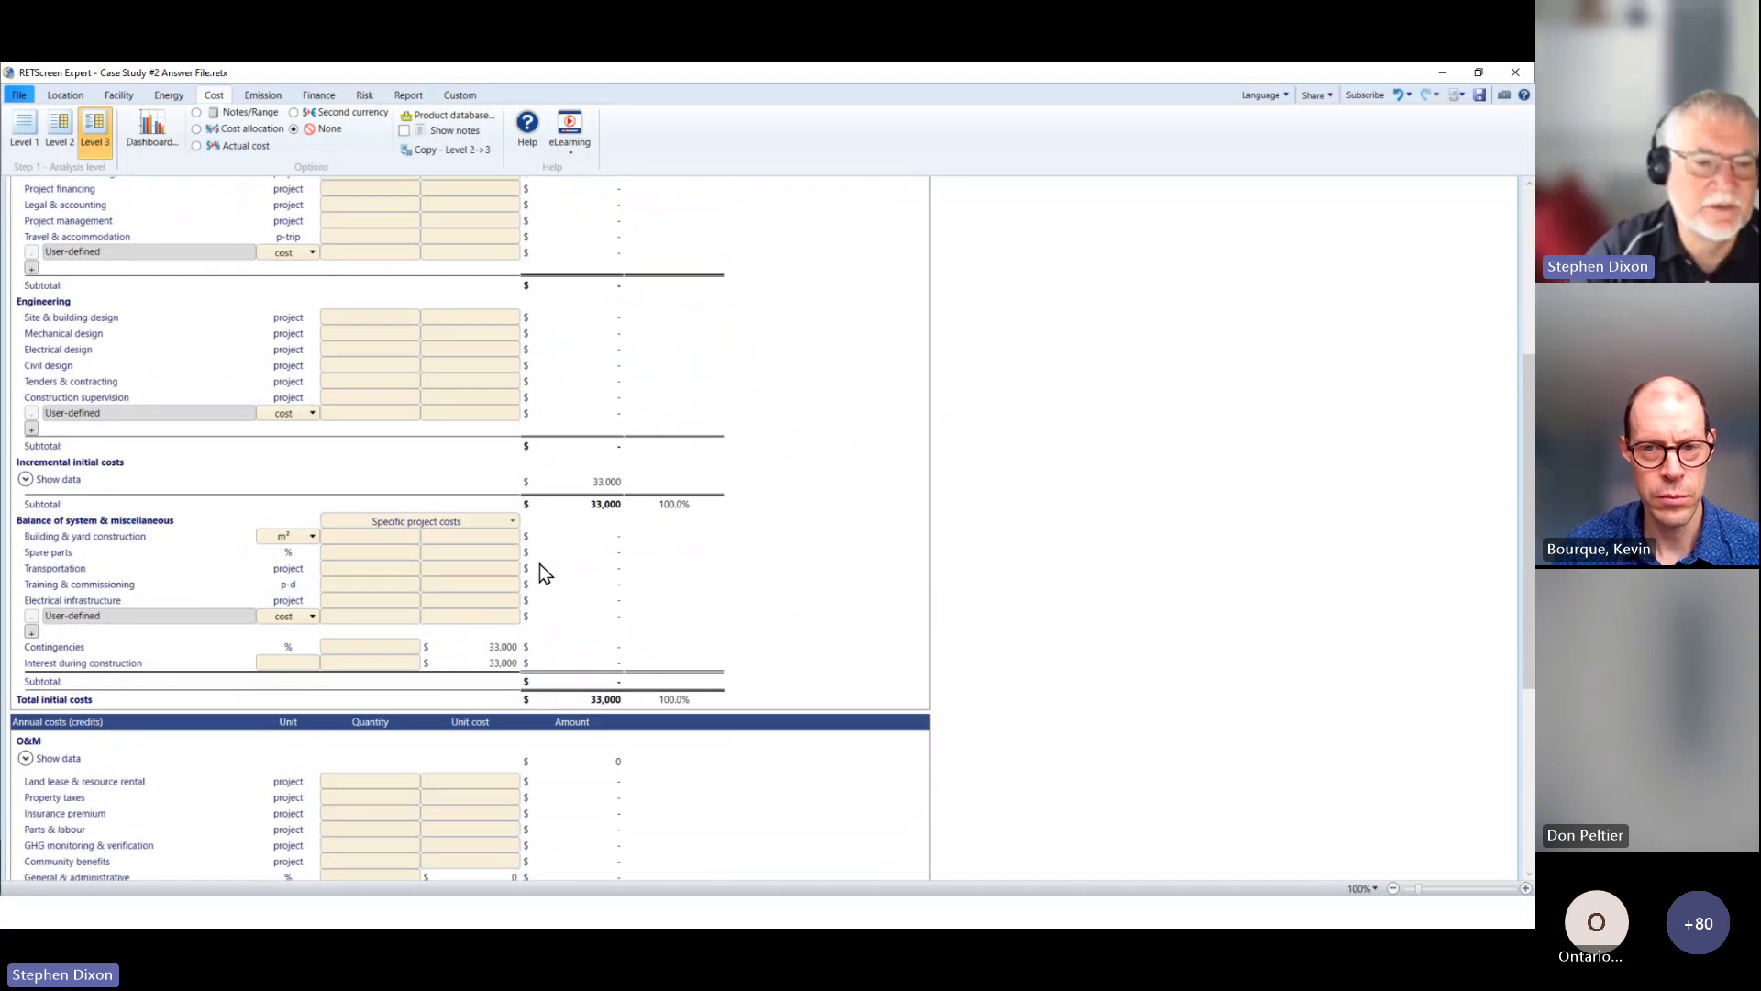
pyautogui.scroll(-6, 540, 563)
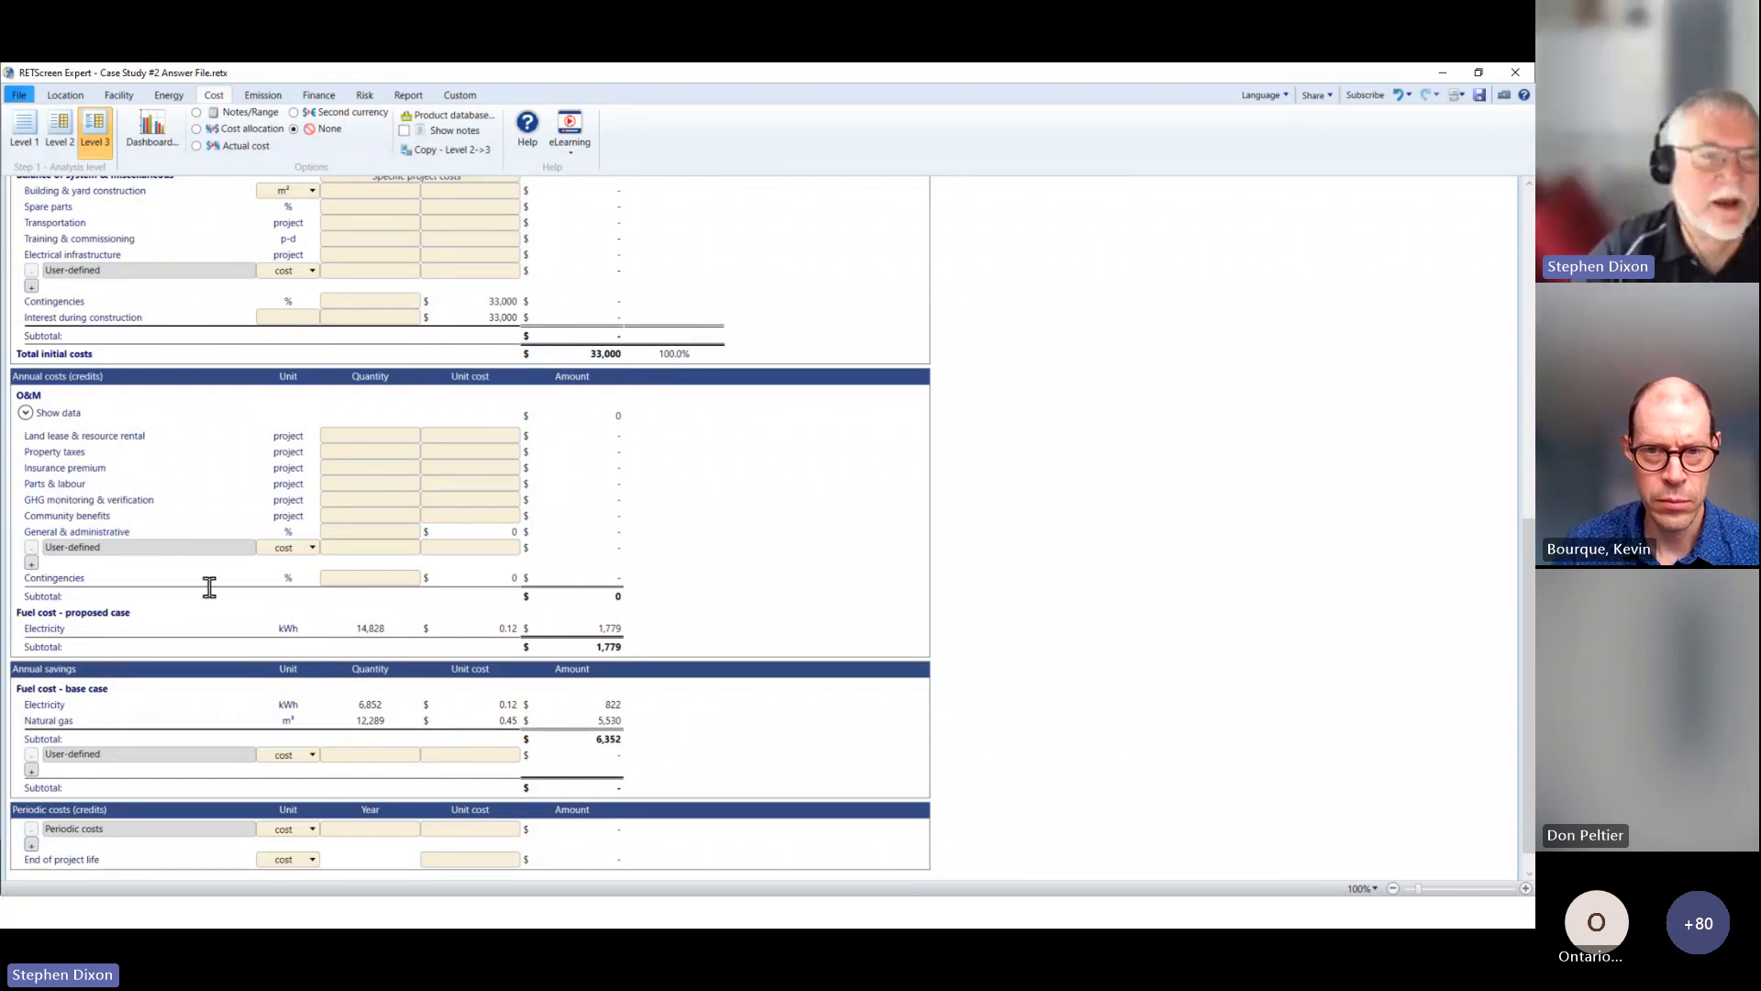
pyautogui.scroll(10, 209, 587)
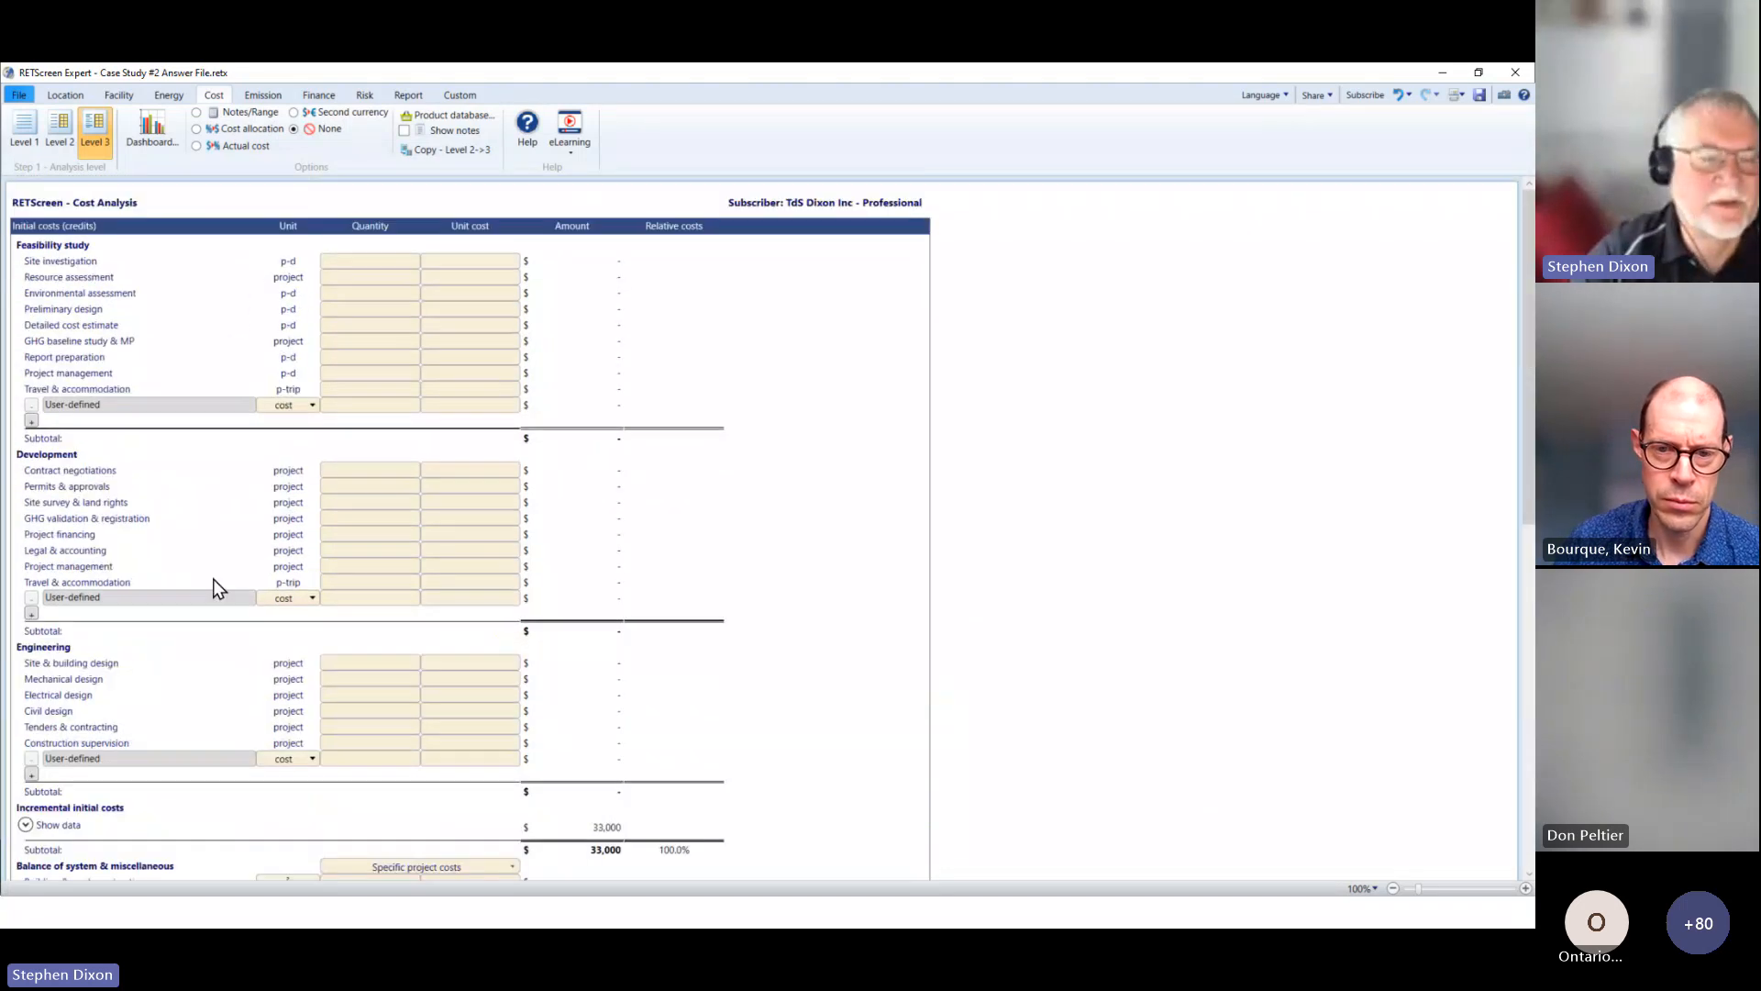
# Step: Compare the Level 1 and Level 2 cost breakdowns, including the Level 2 annual and periodic costs, and return to Level 1
pyautogui.click(22, 145)
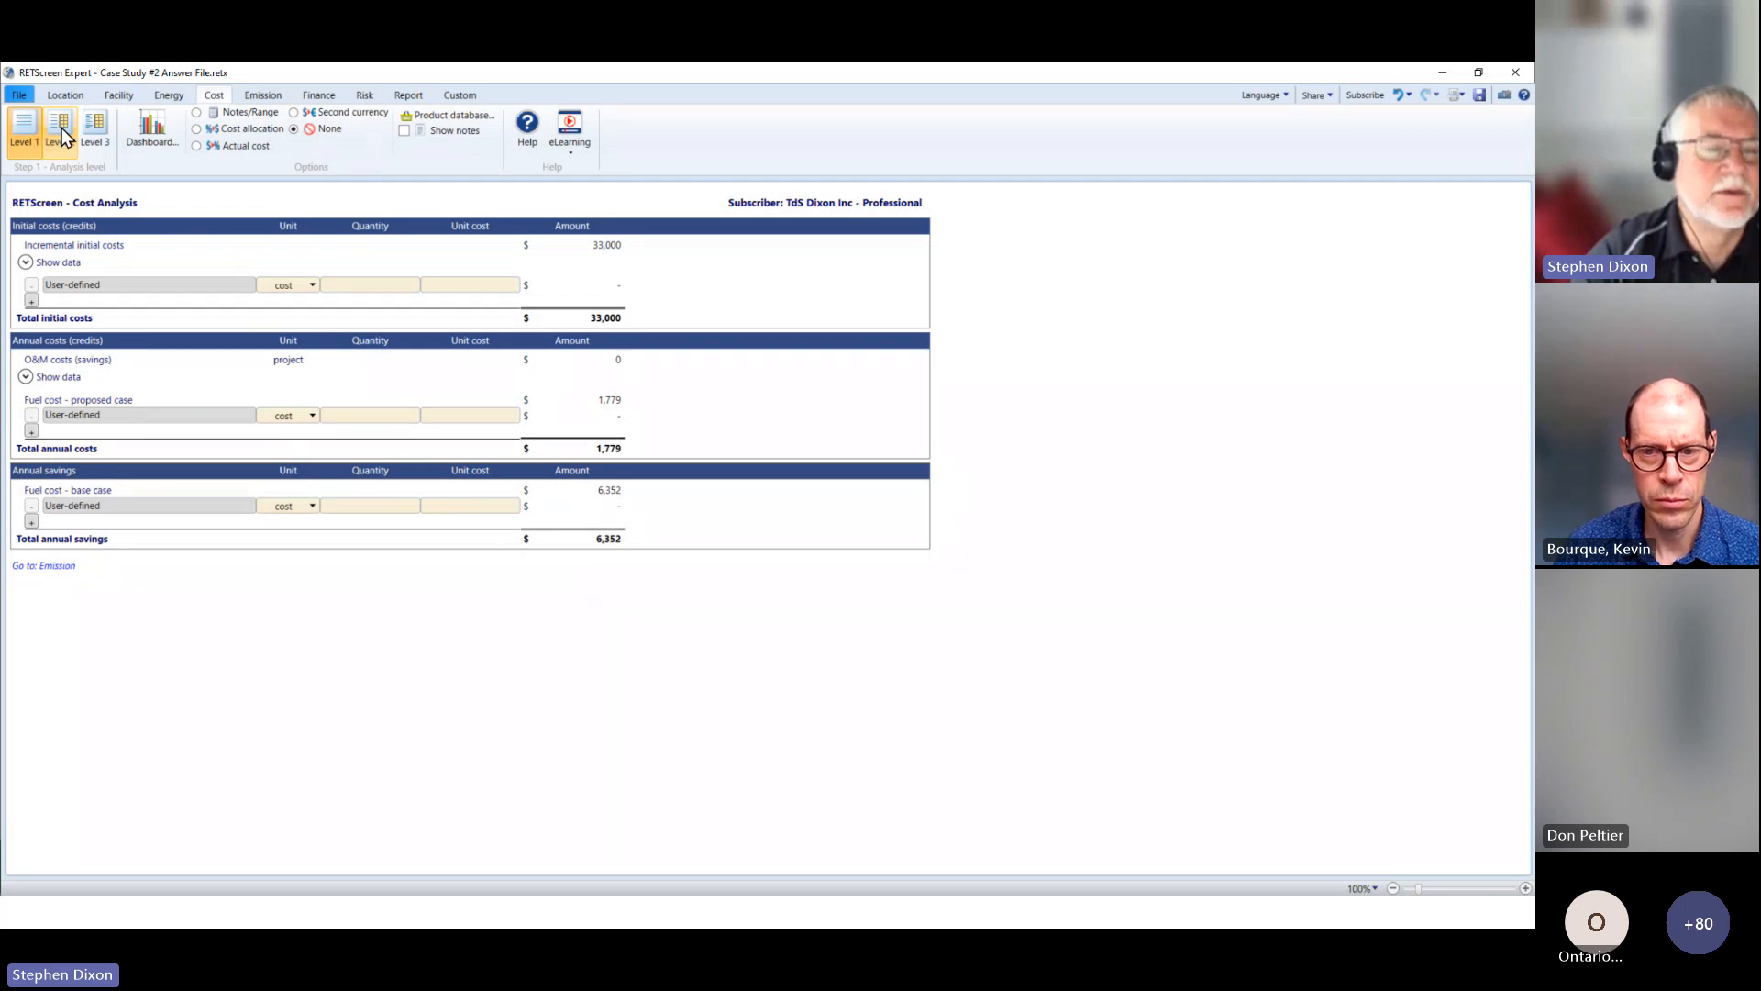
pyautogui.click(61, 133)
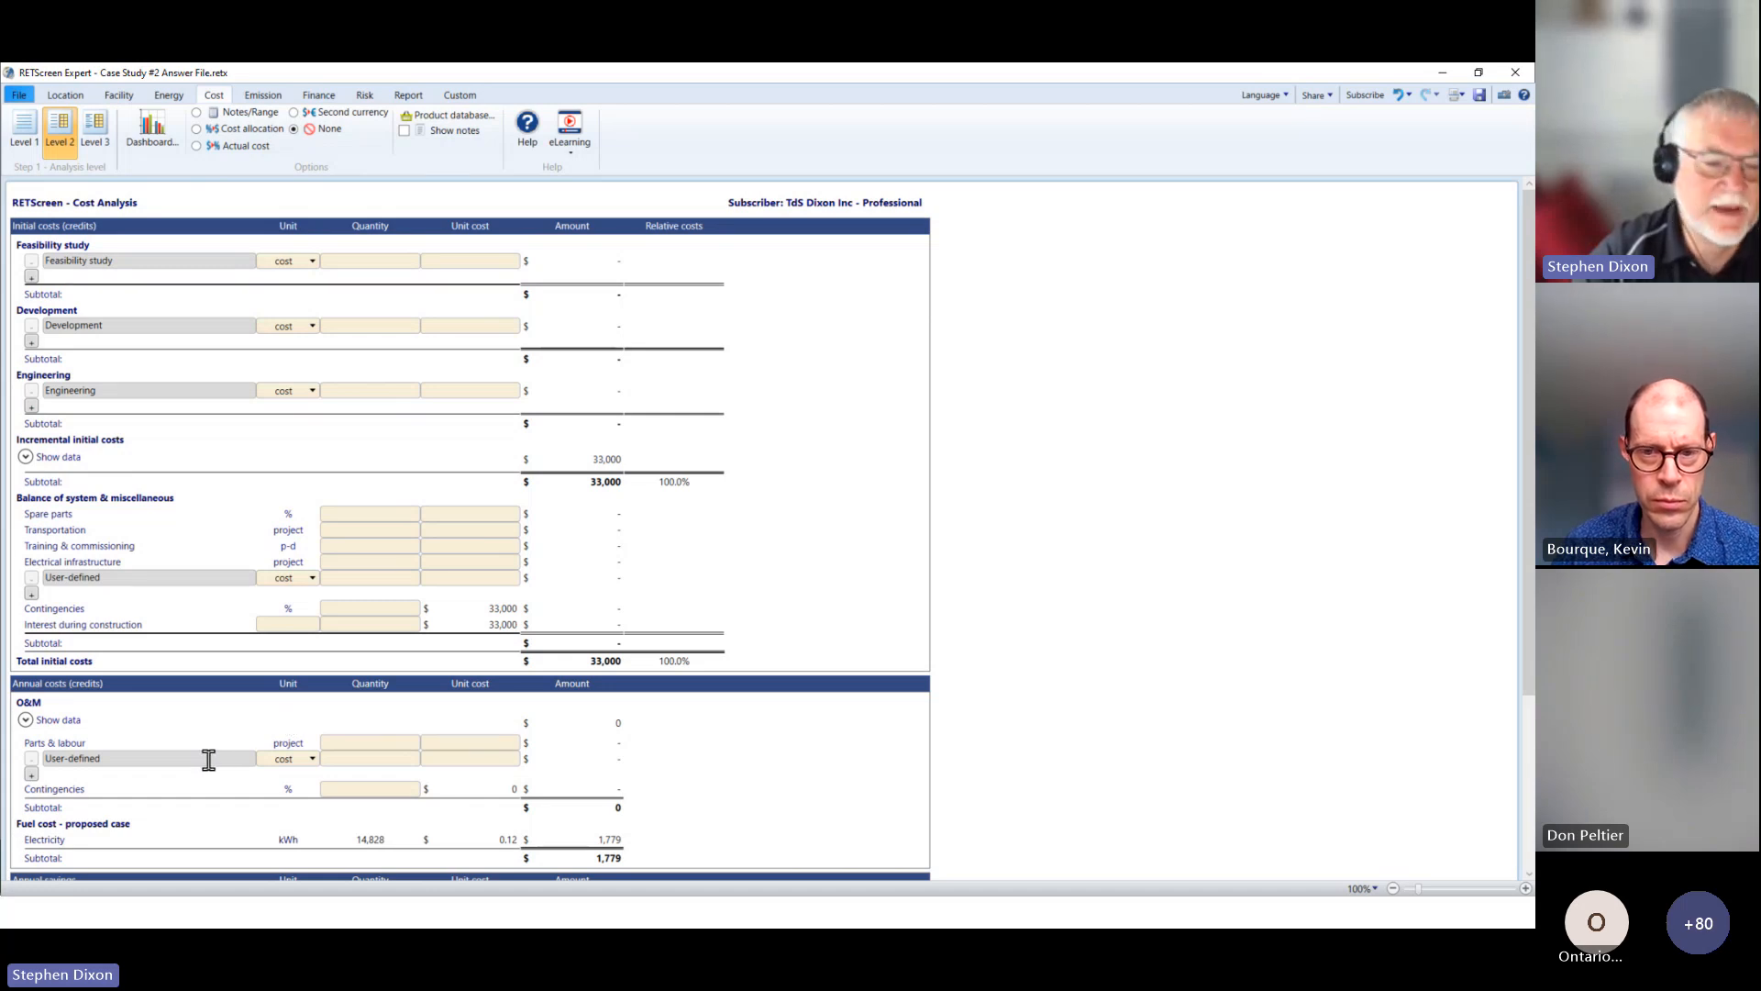
pyautogui.scroll(-3, 208, 761)
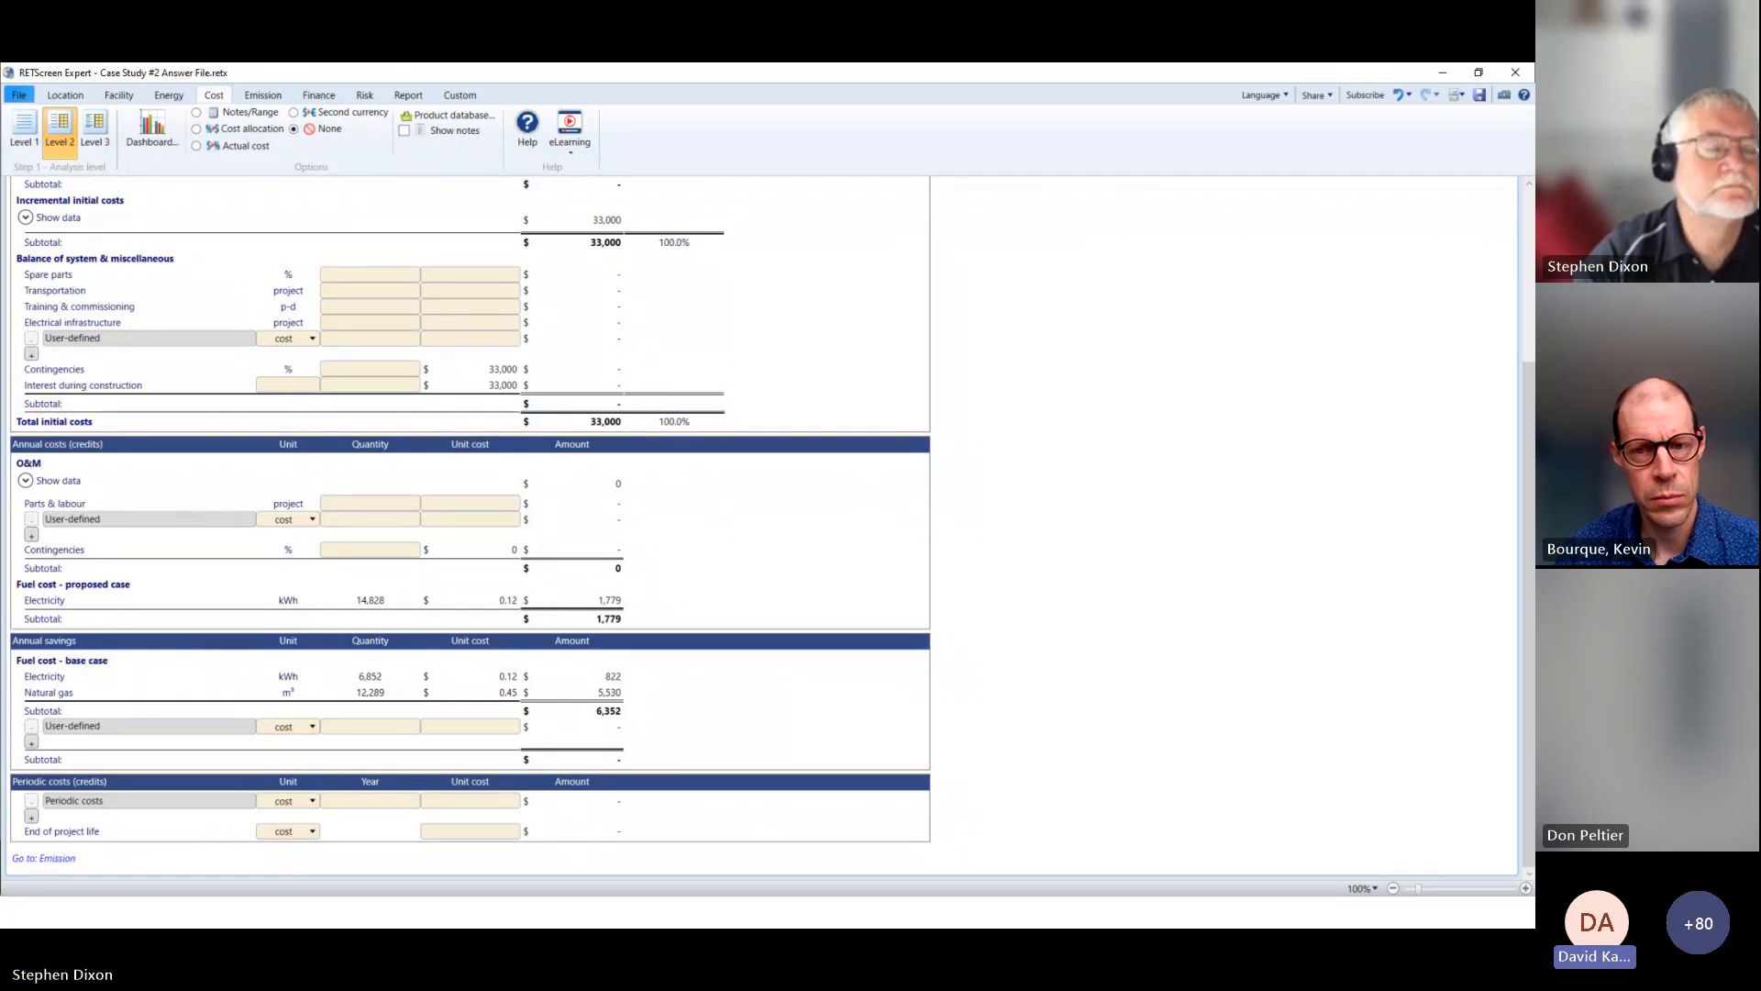
pyautogui.click(24, 129)
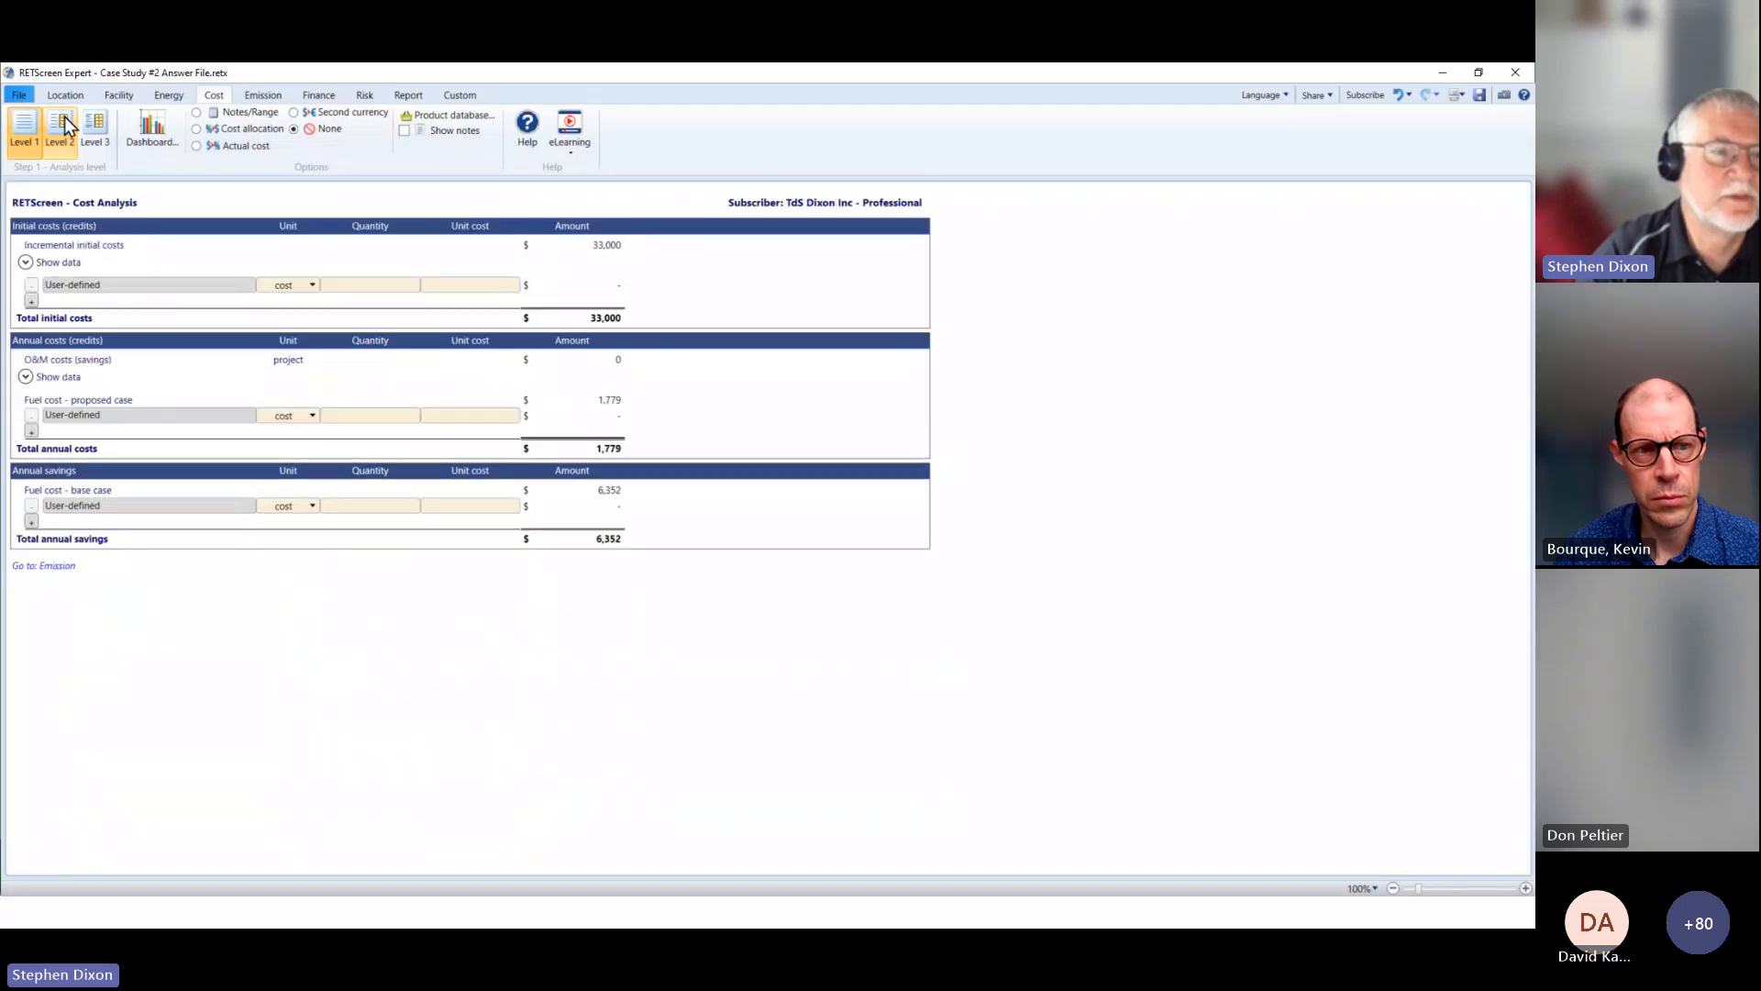
# Step: Consult the heating system cost database for the Rooftop Unit's incremental initial costs, select the average ground-source heat pump cost, and discard the selection
pyautogui.click(181, 96)
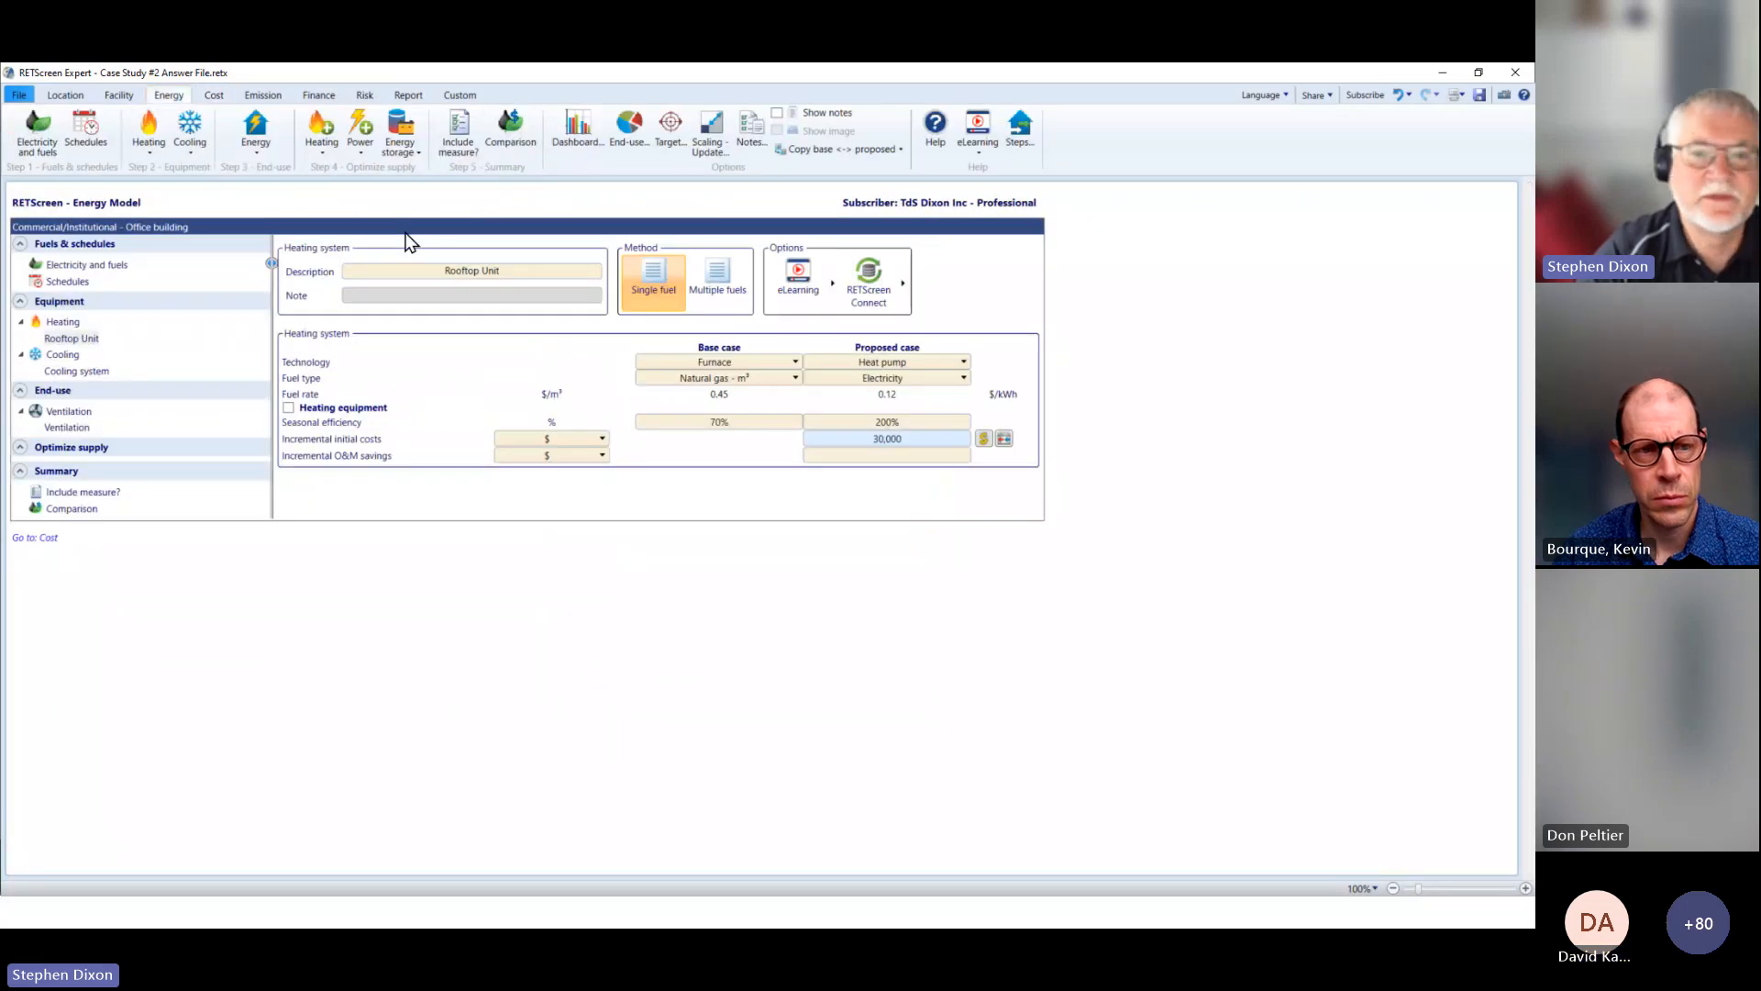
pyautogui.click(984, 439)
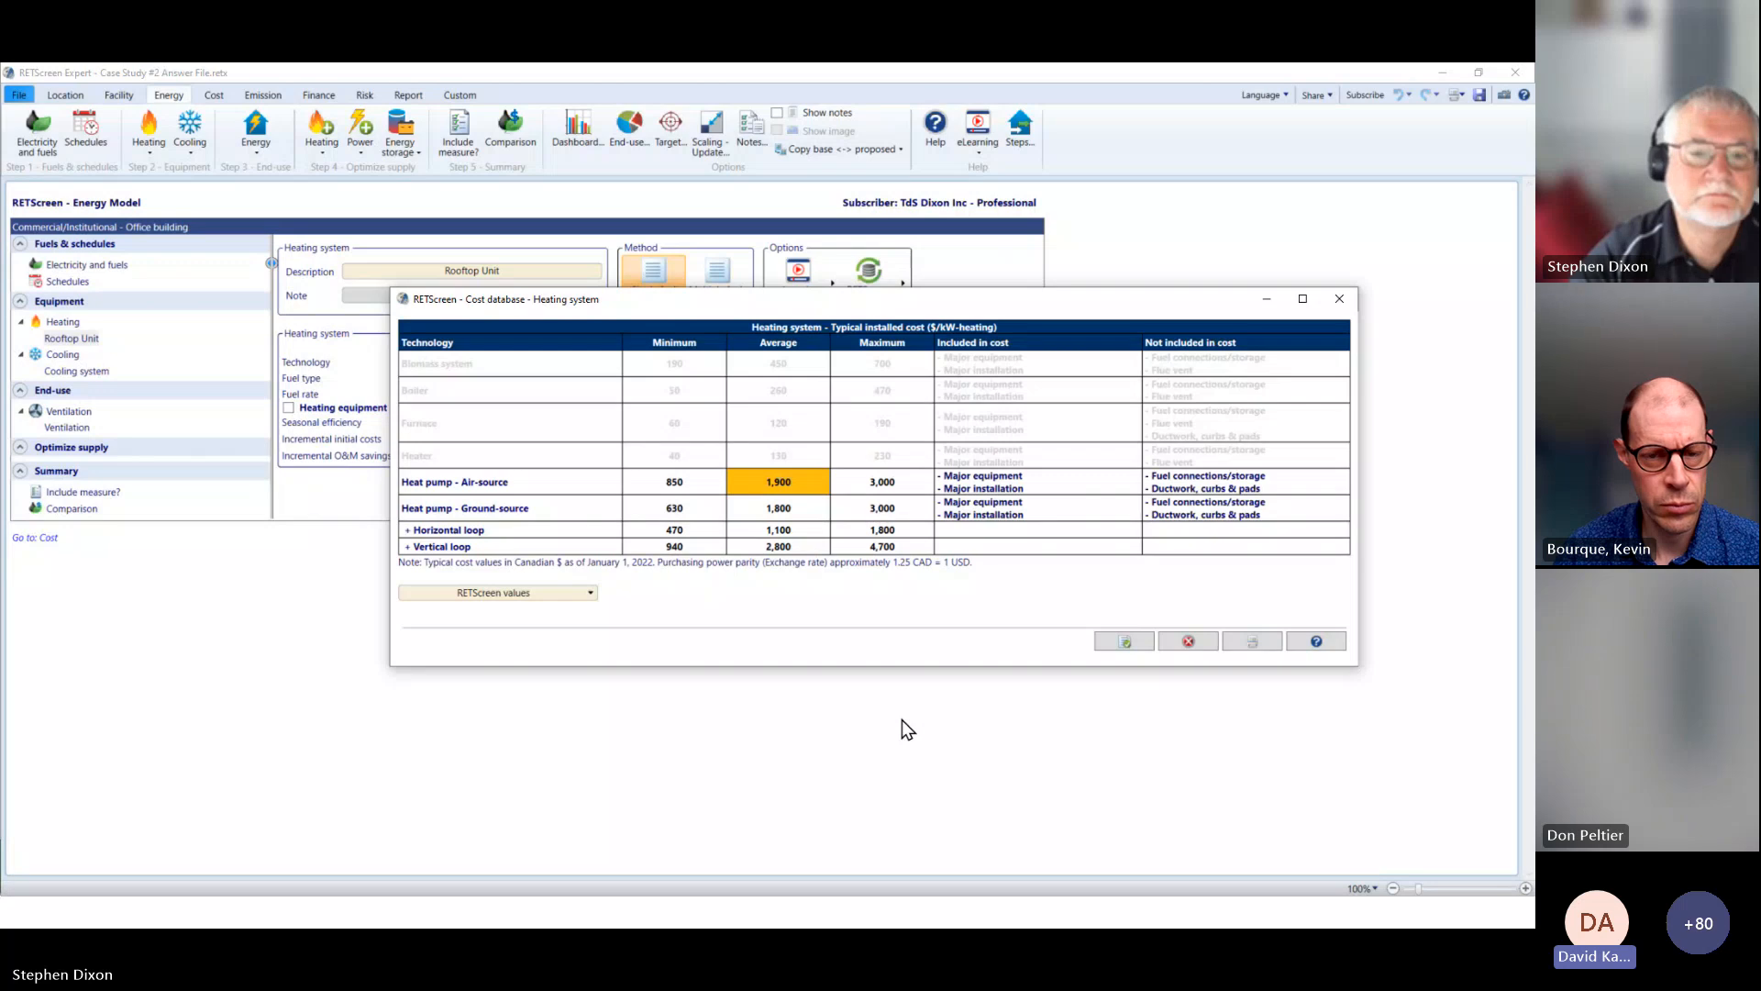
pyautogui.click(787, 510)
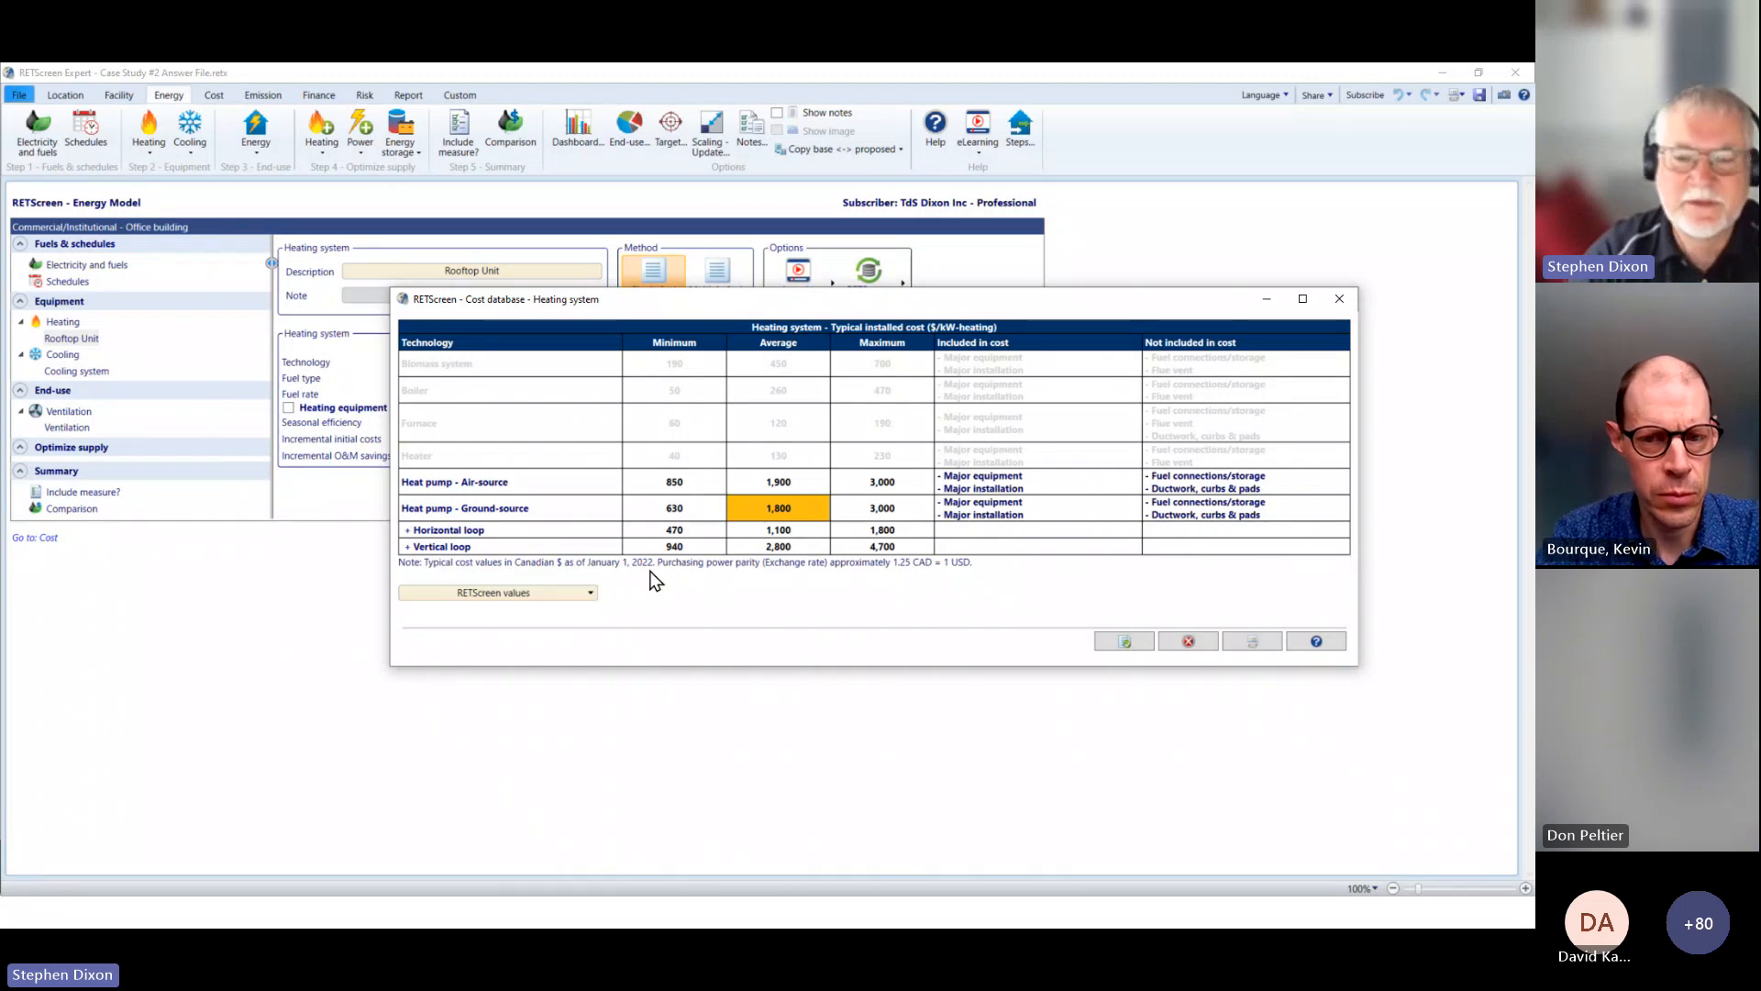
pyautogui.click(1189, 642)
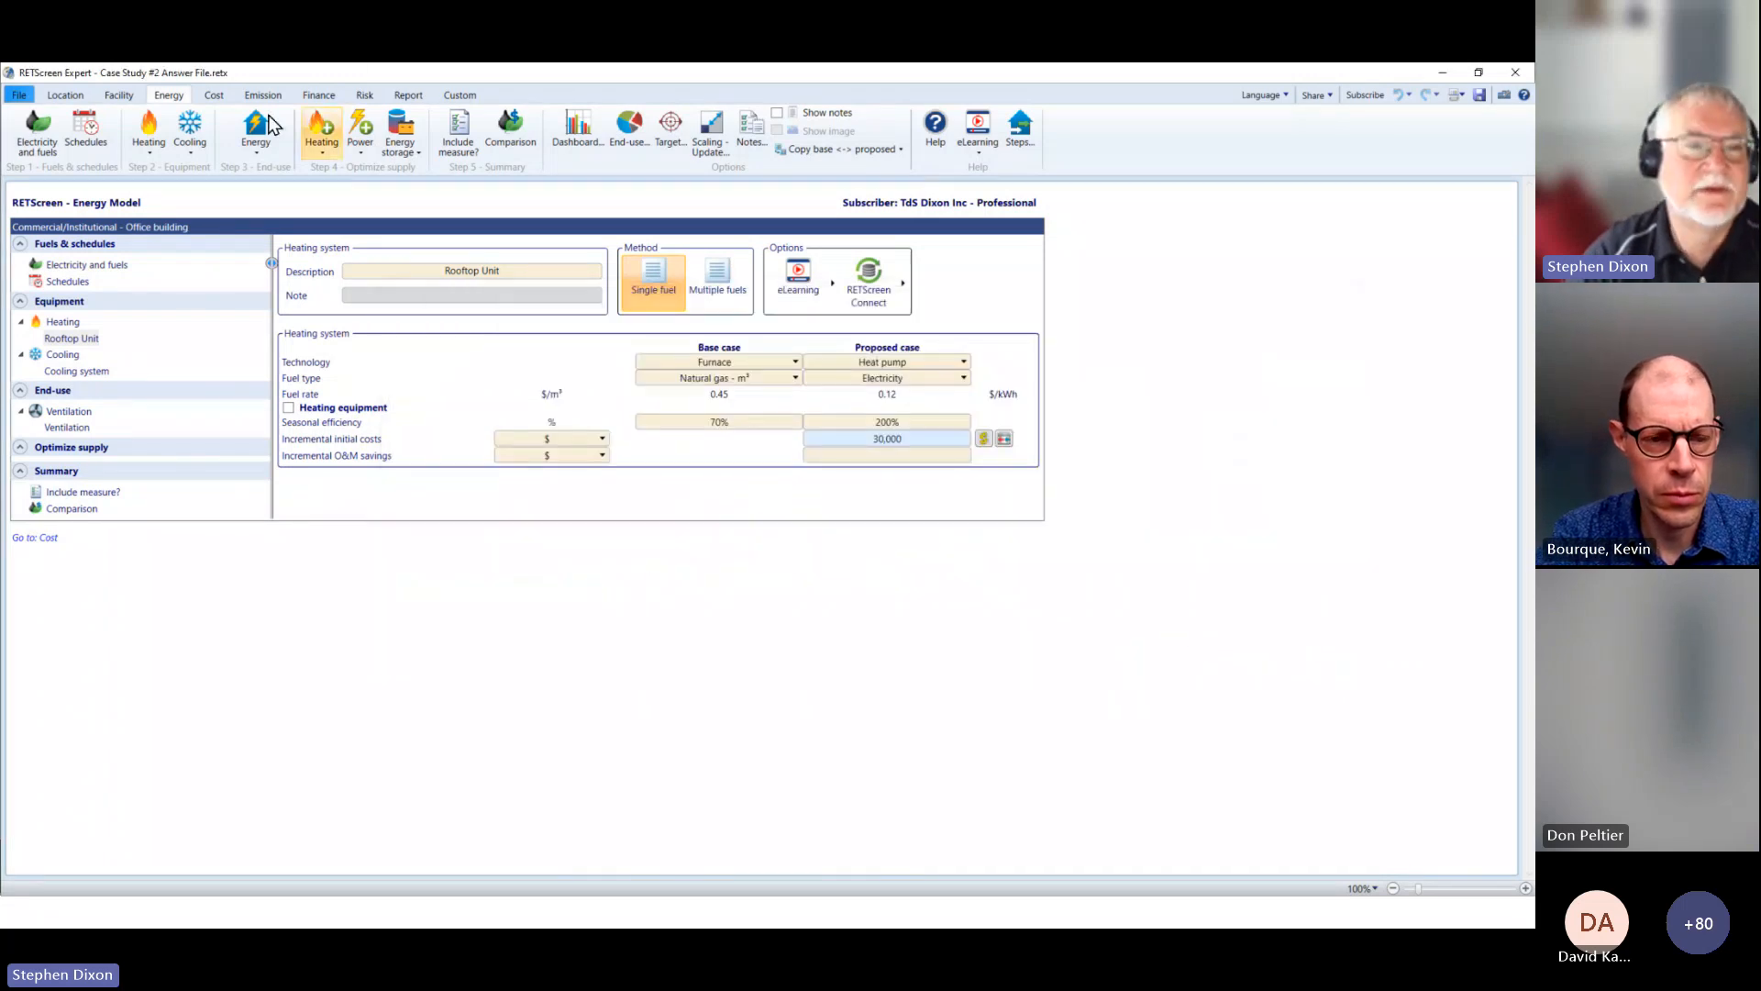
# Step: Return to the Cost Analysis and set its analysis level to Level 2, showing the initial costs section
pyautogui.click(214, 97)
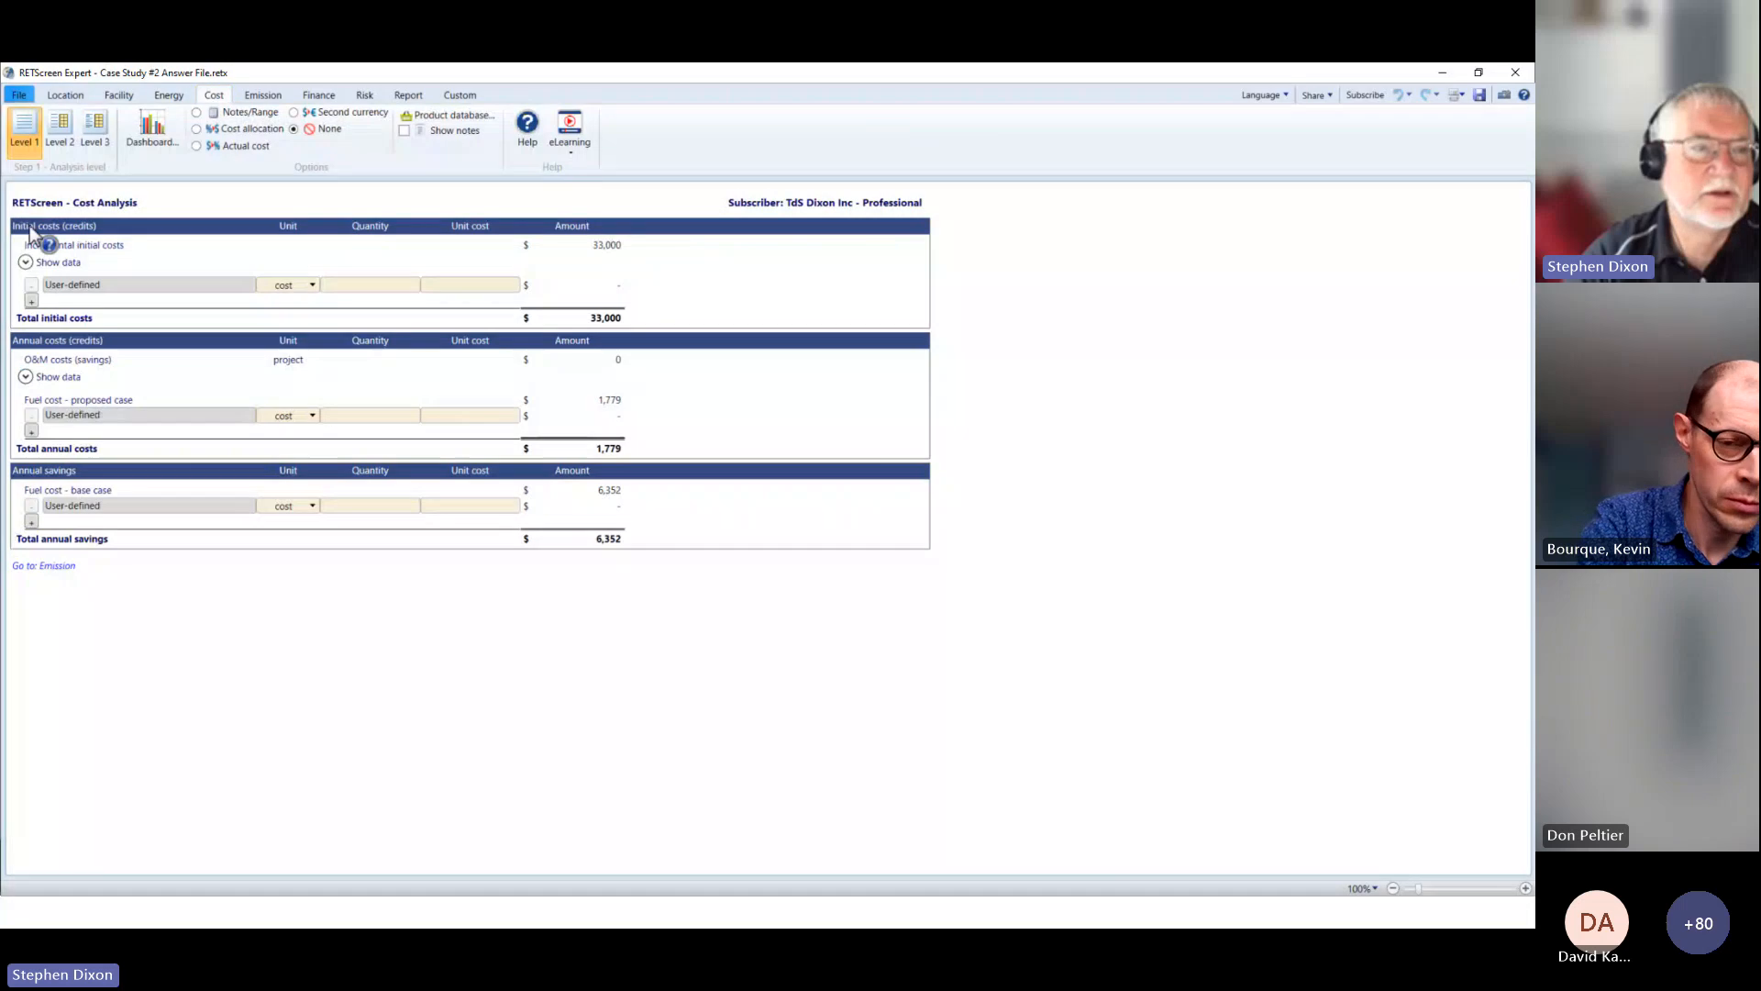
pyautogui.click(61, 132)
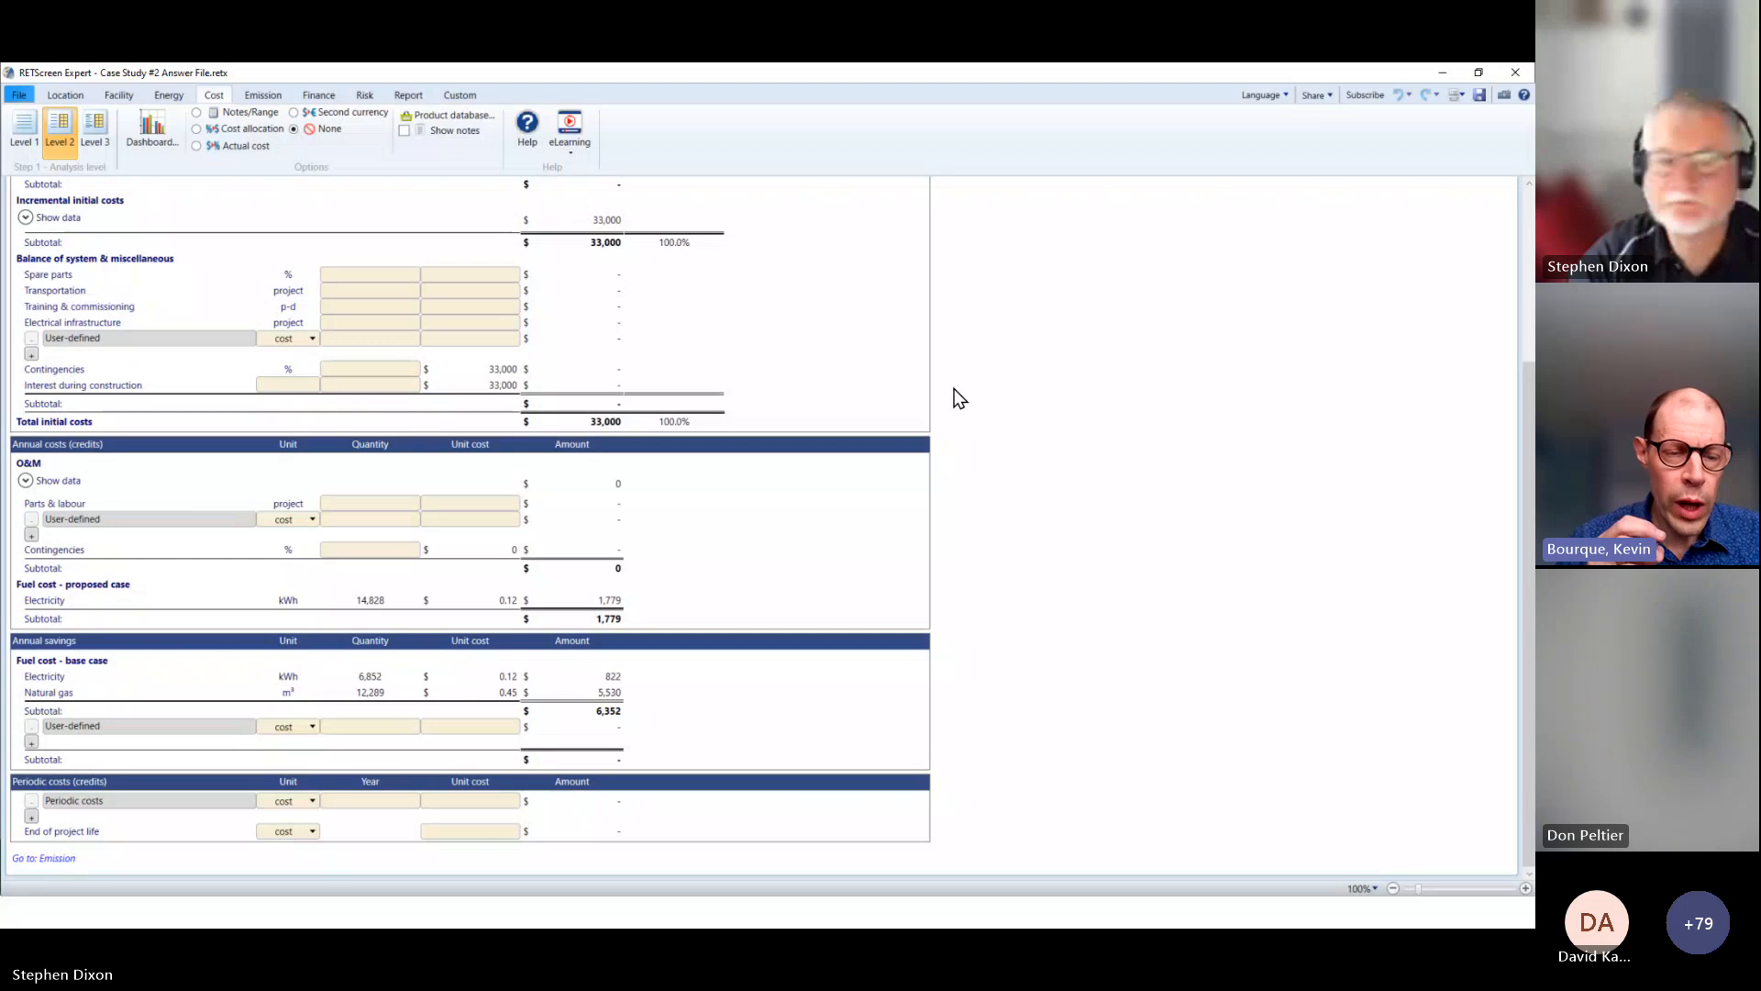
pyautogui.scroll(3, 959, 397)
pyautogui.scroll(2, 954, 395)
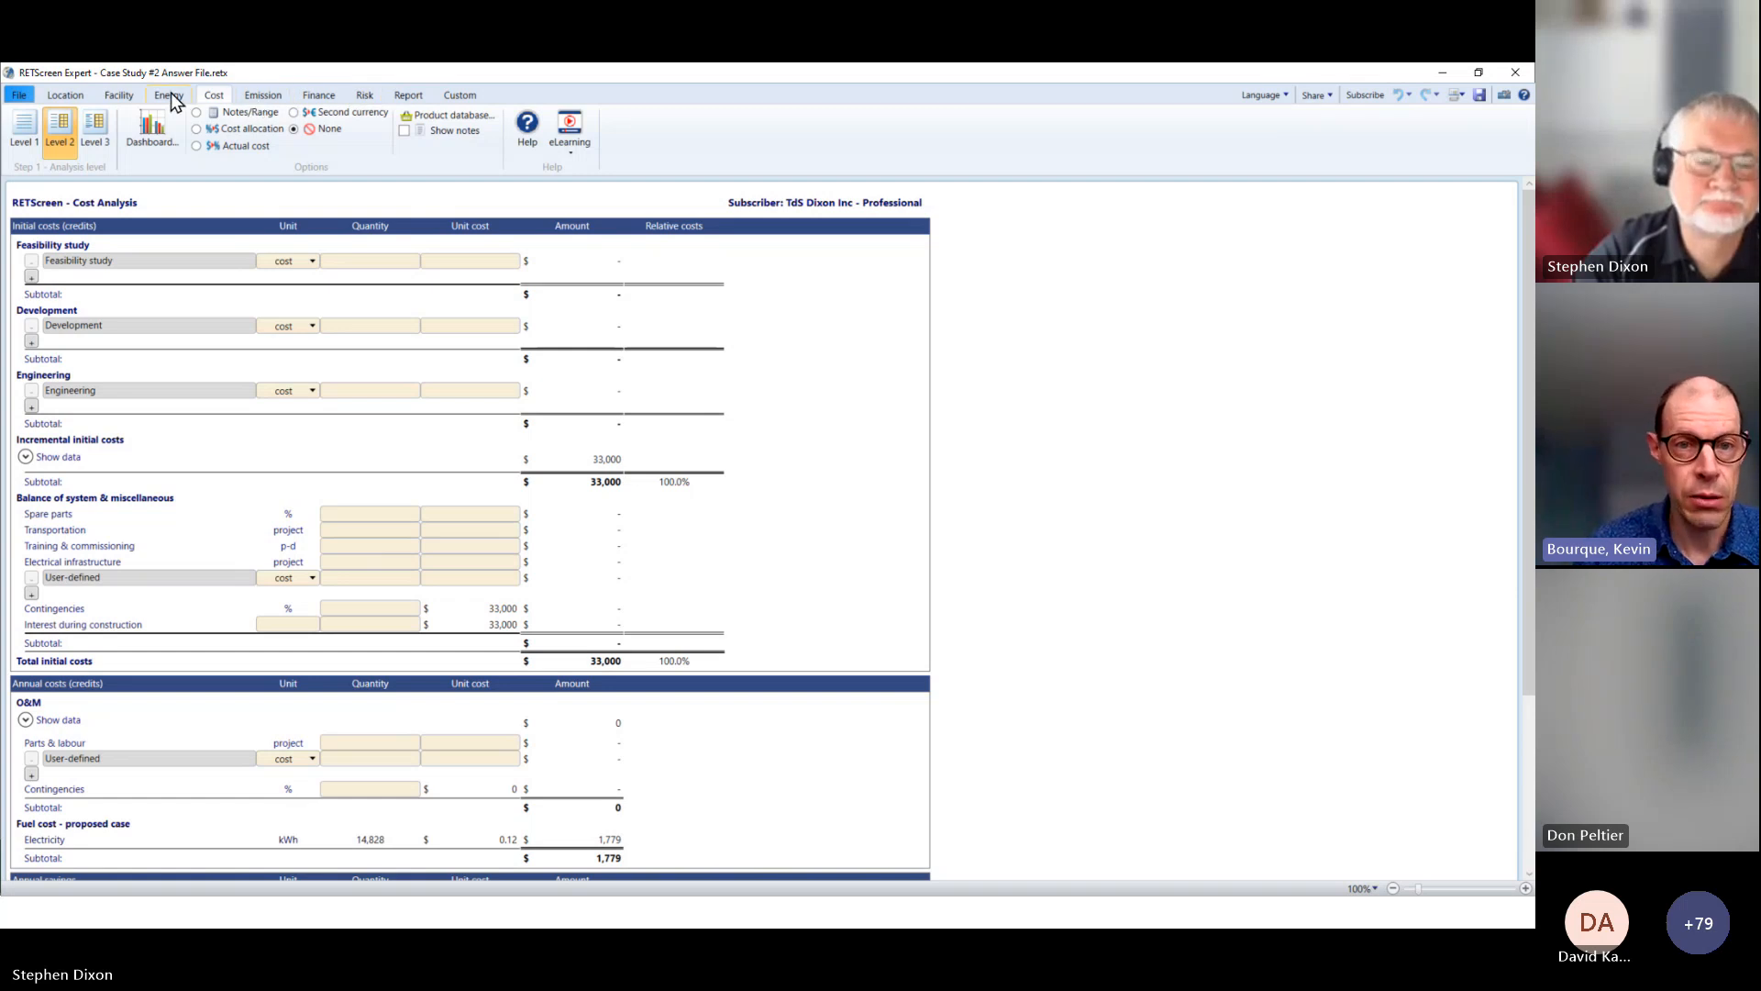
# Step: Switch from RETScreen to the slide presentation and go back to the Risk & Sensitivity Analysis slide
pyautogui.click(1444, 73)
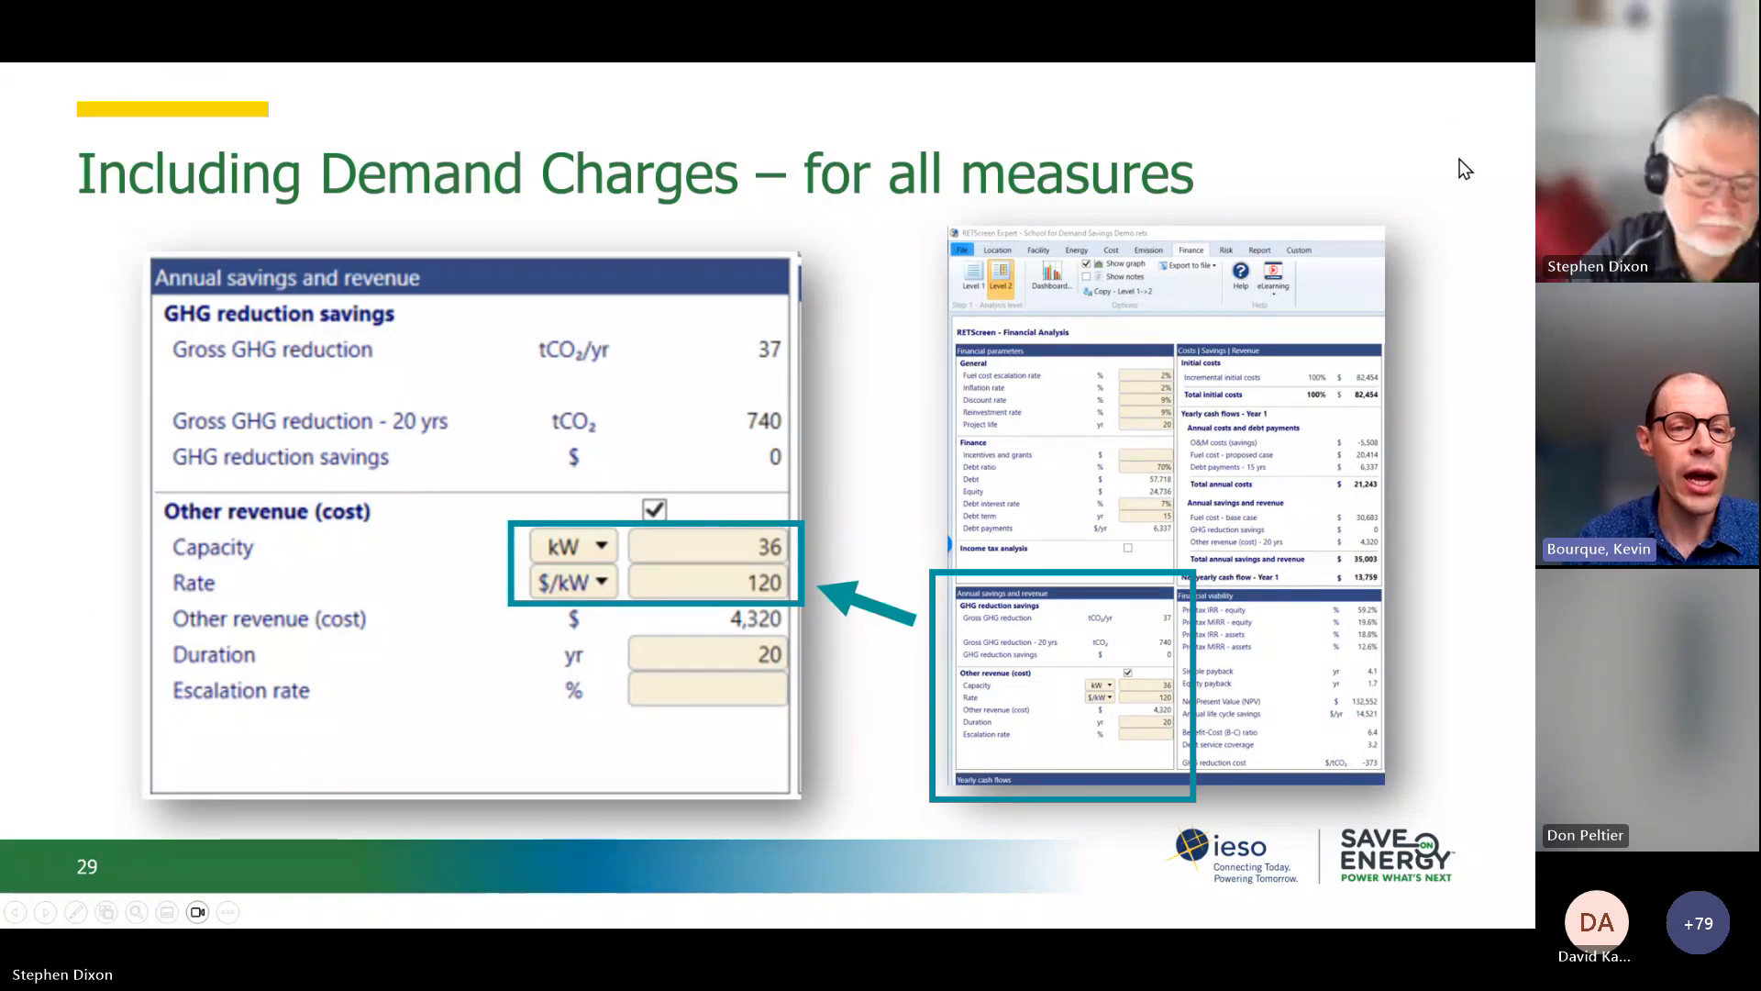
pyautogui.press('Right')
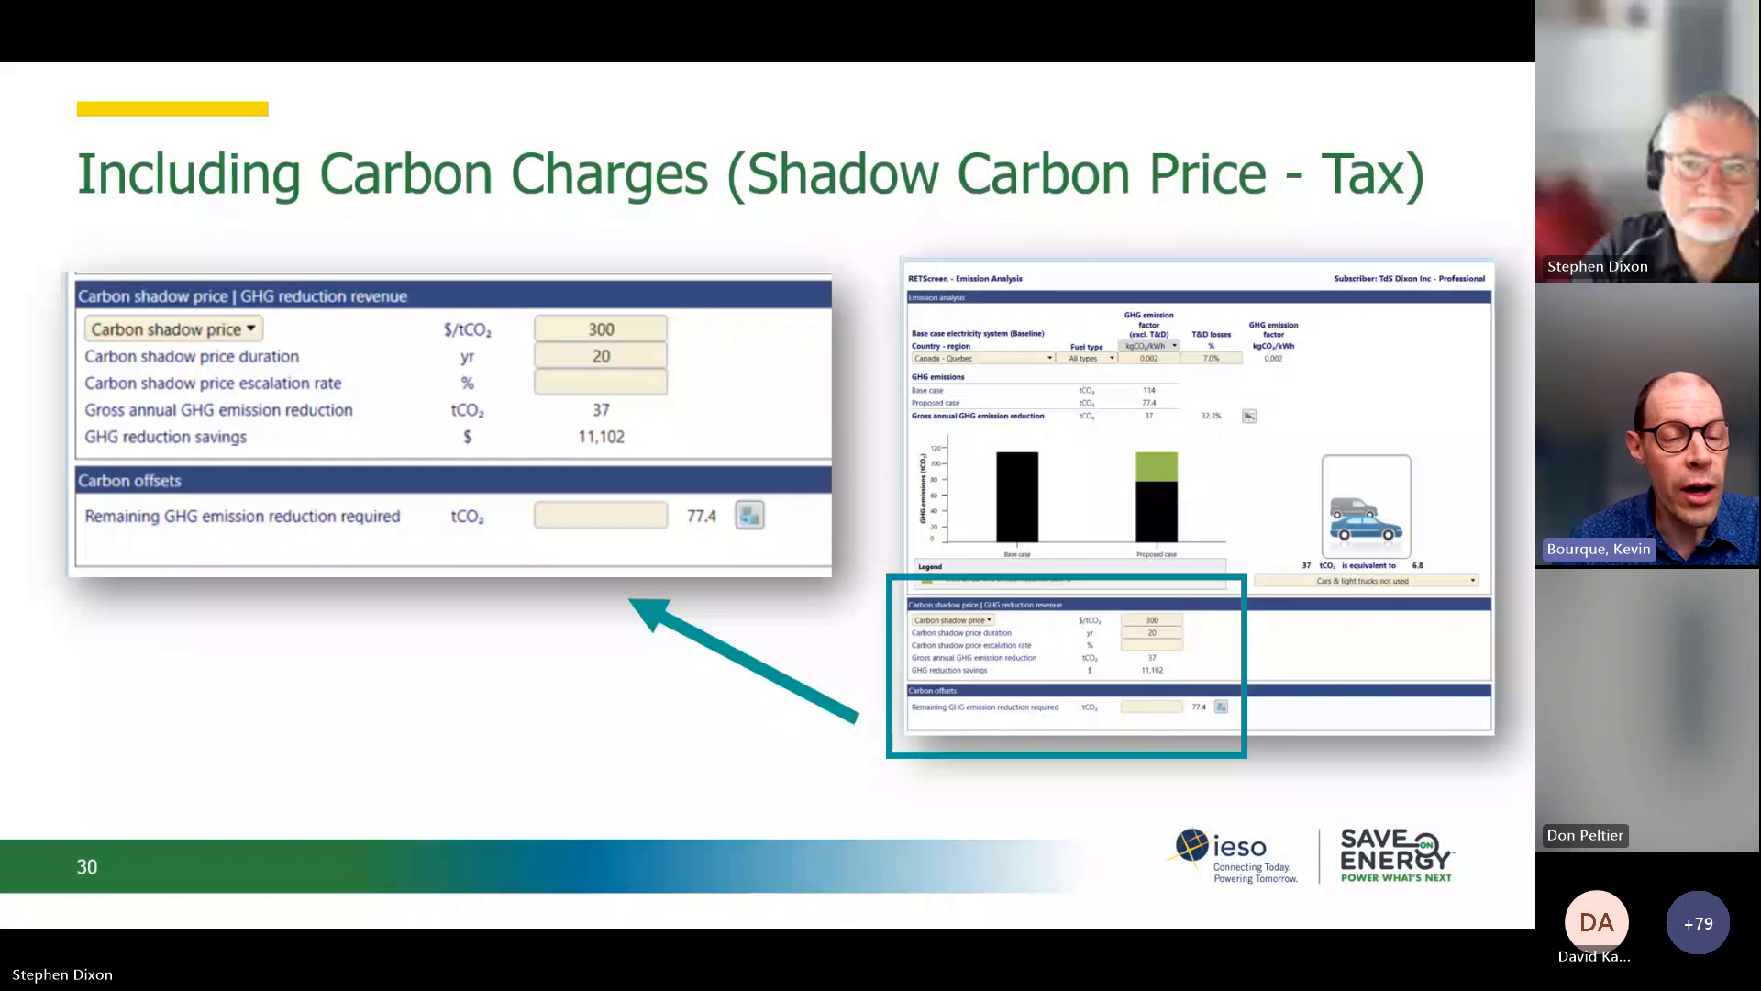
pyautogui.press('Left')
pyautogui.press('Left')
pyautogui.press('Left')
pyautogui.press('Left')
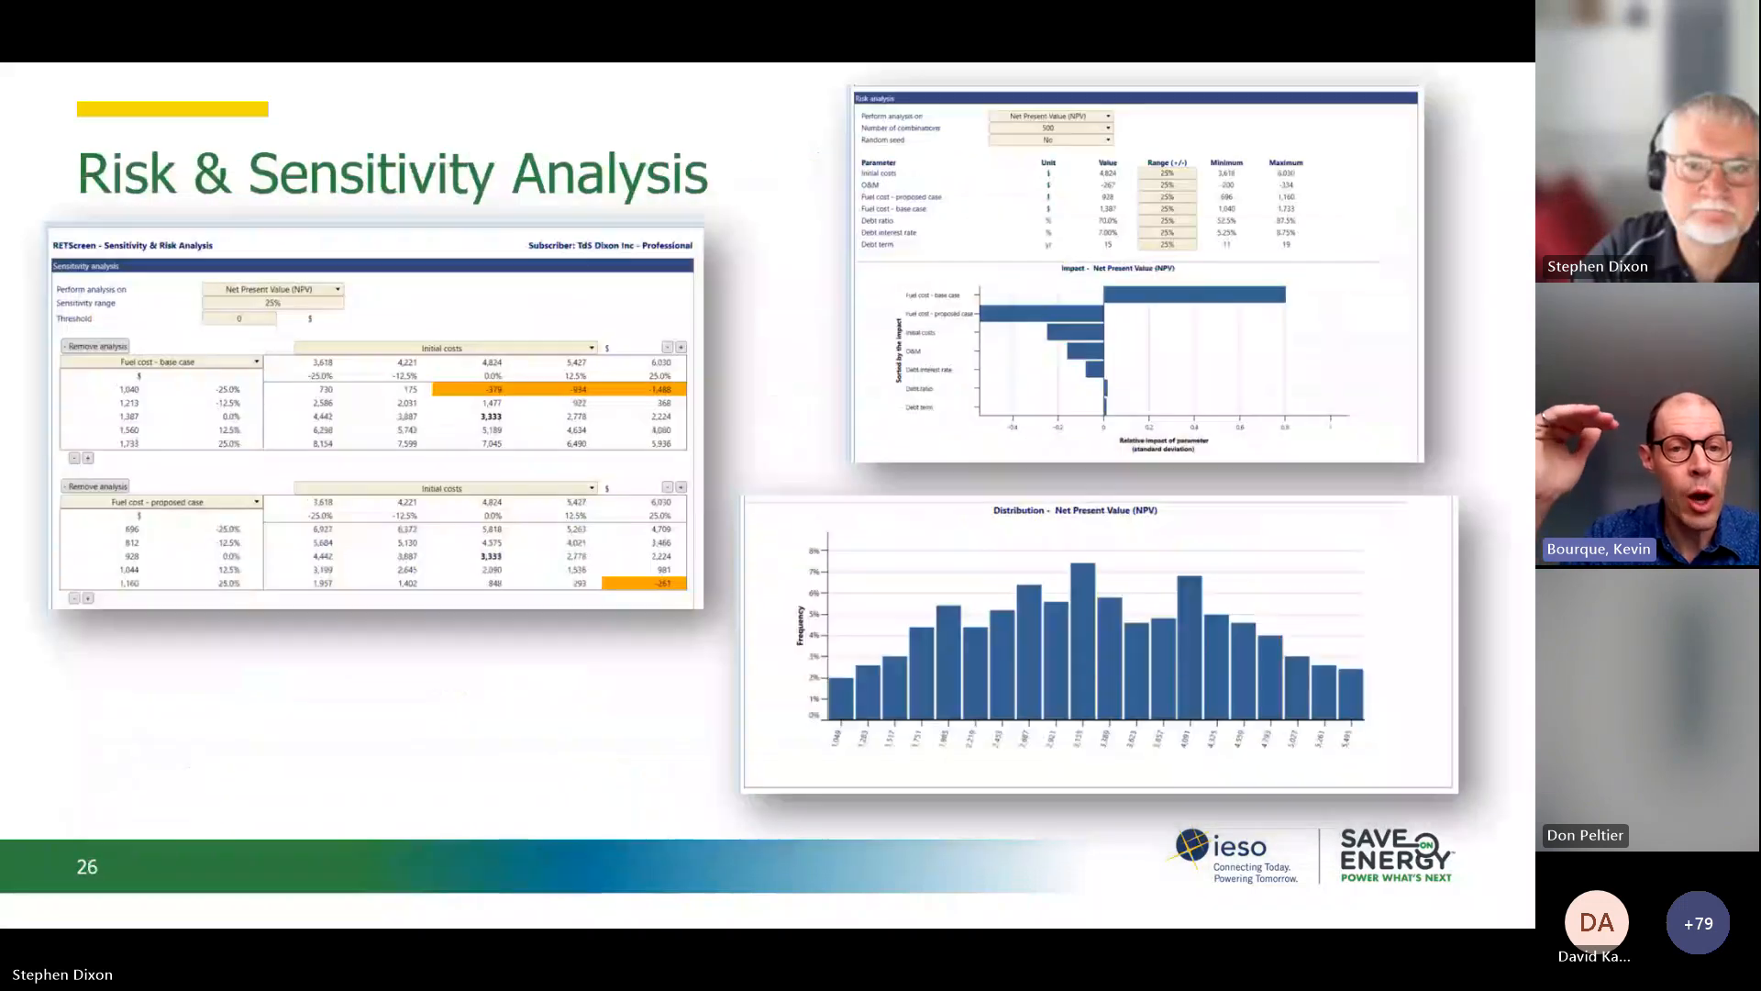
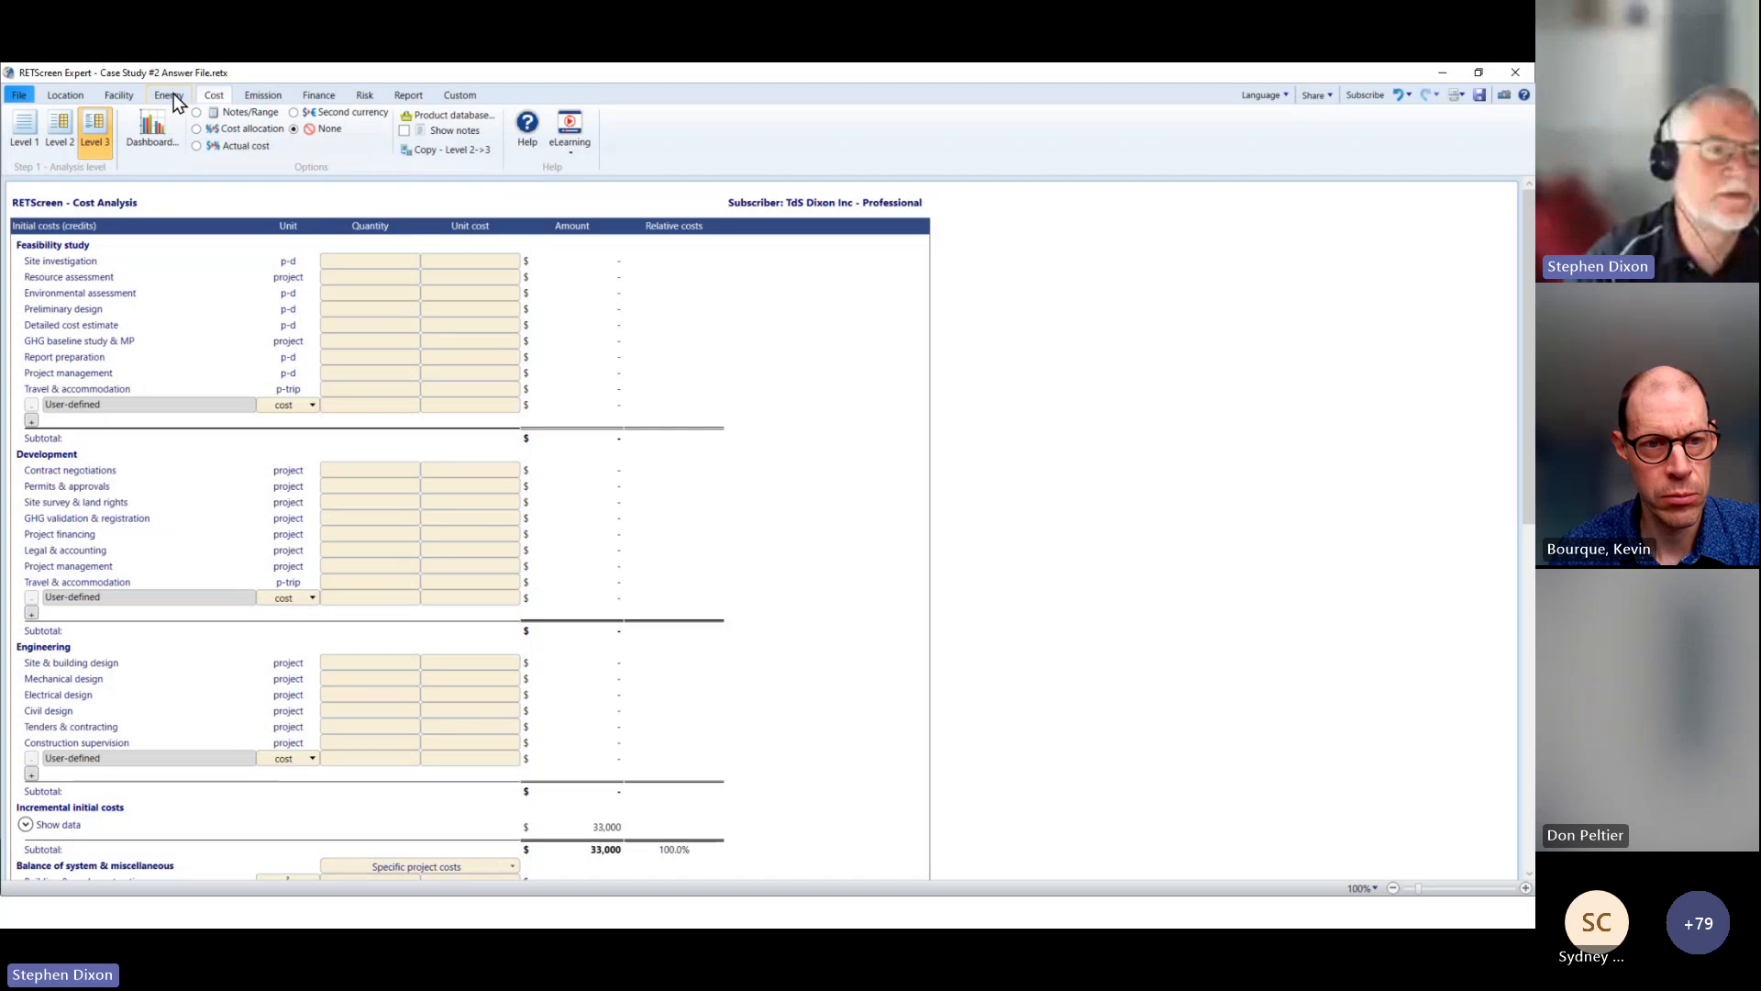
# Step: Review the Rooftop Unit's heating system in the Energy Model against the Level 3 cost analysis, and minimize RETScreen
pyautogui.click(171, 95)
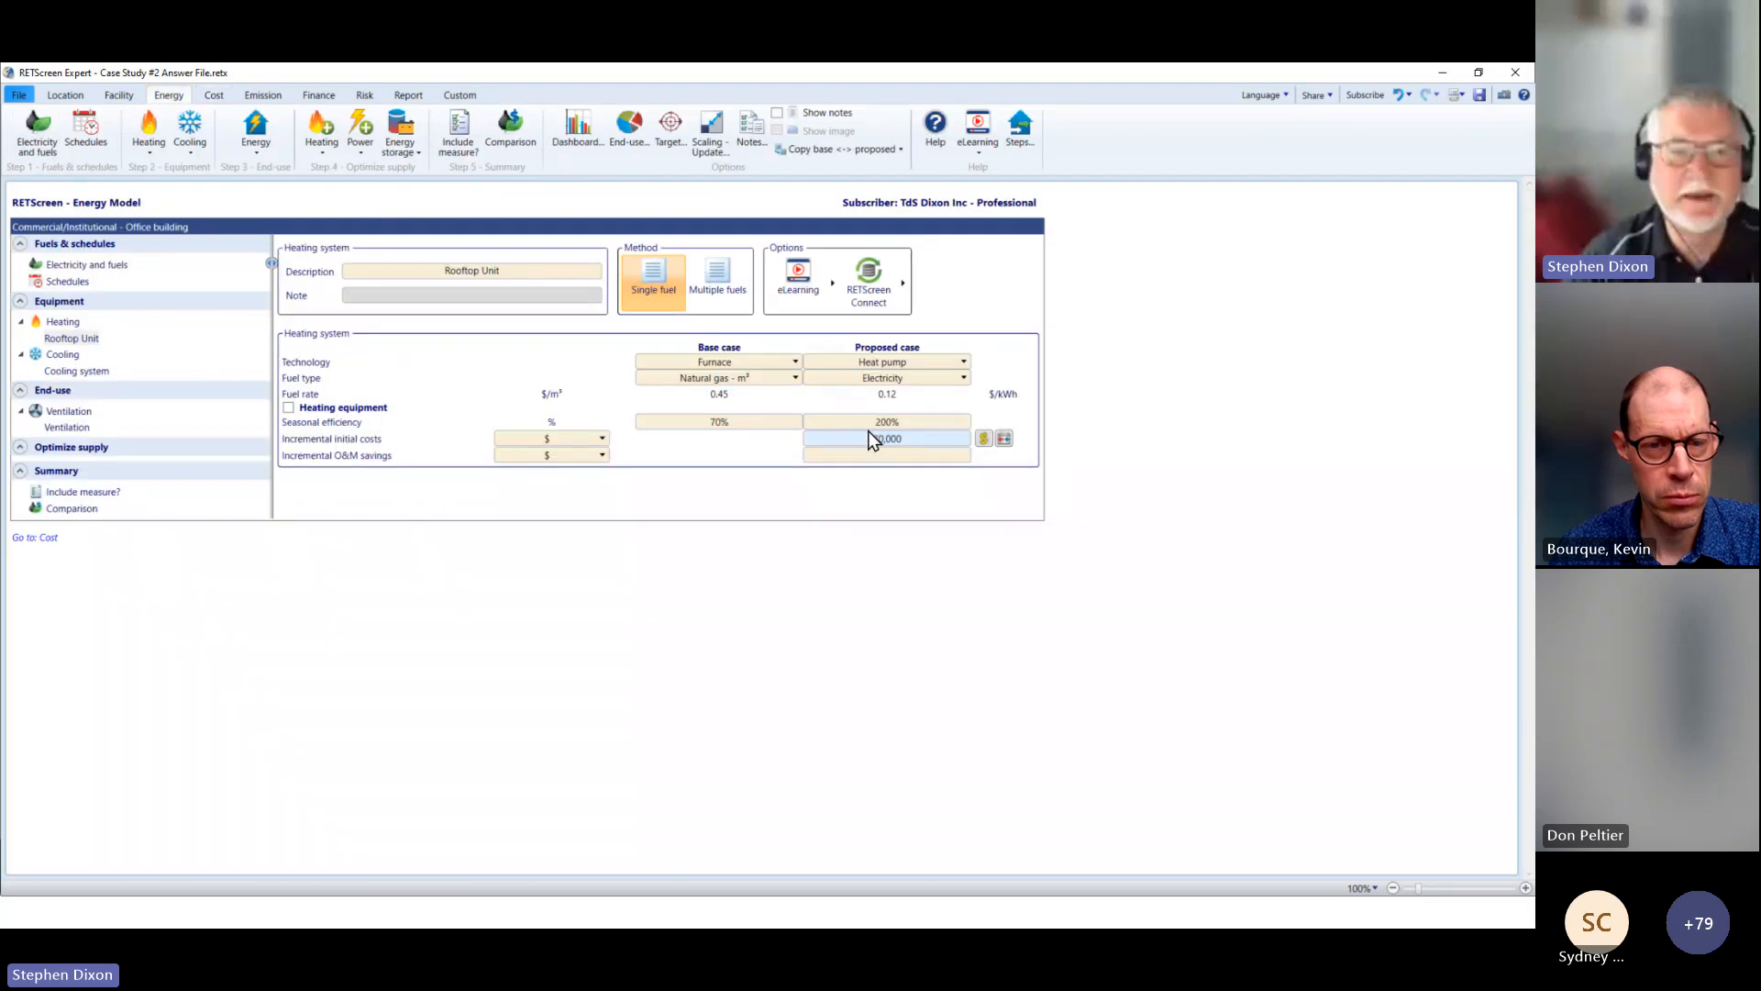
pyautogui.click(211, 96)
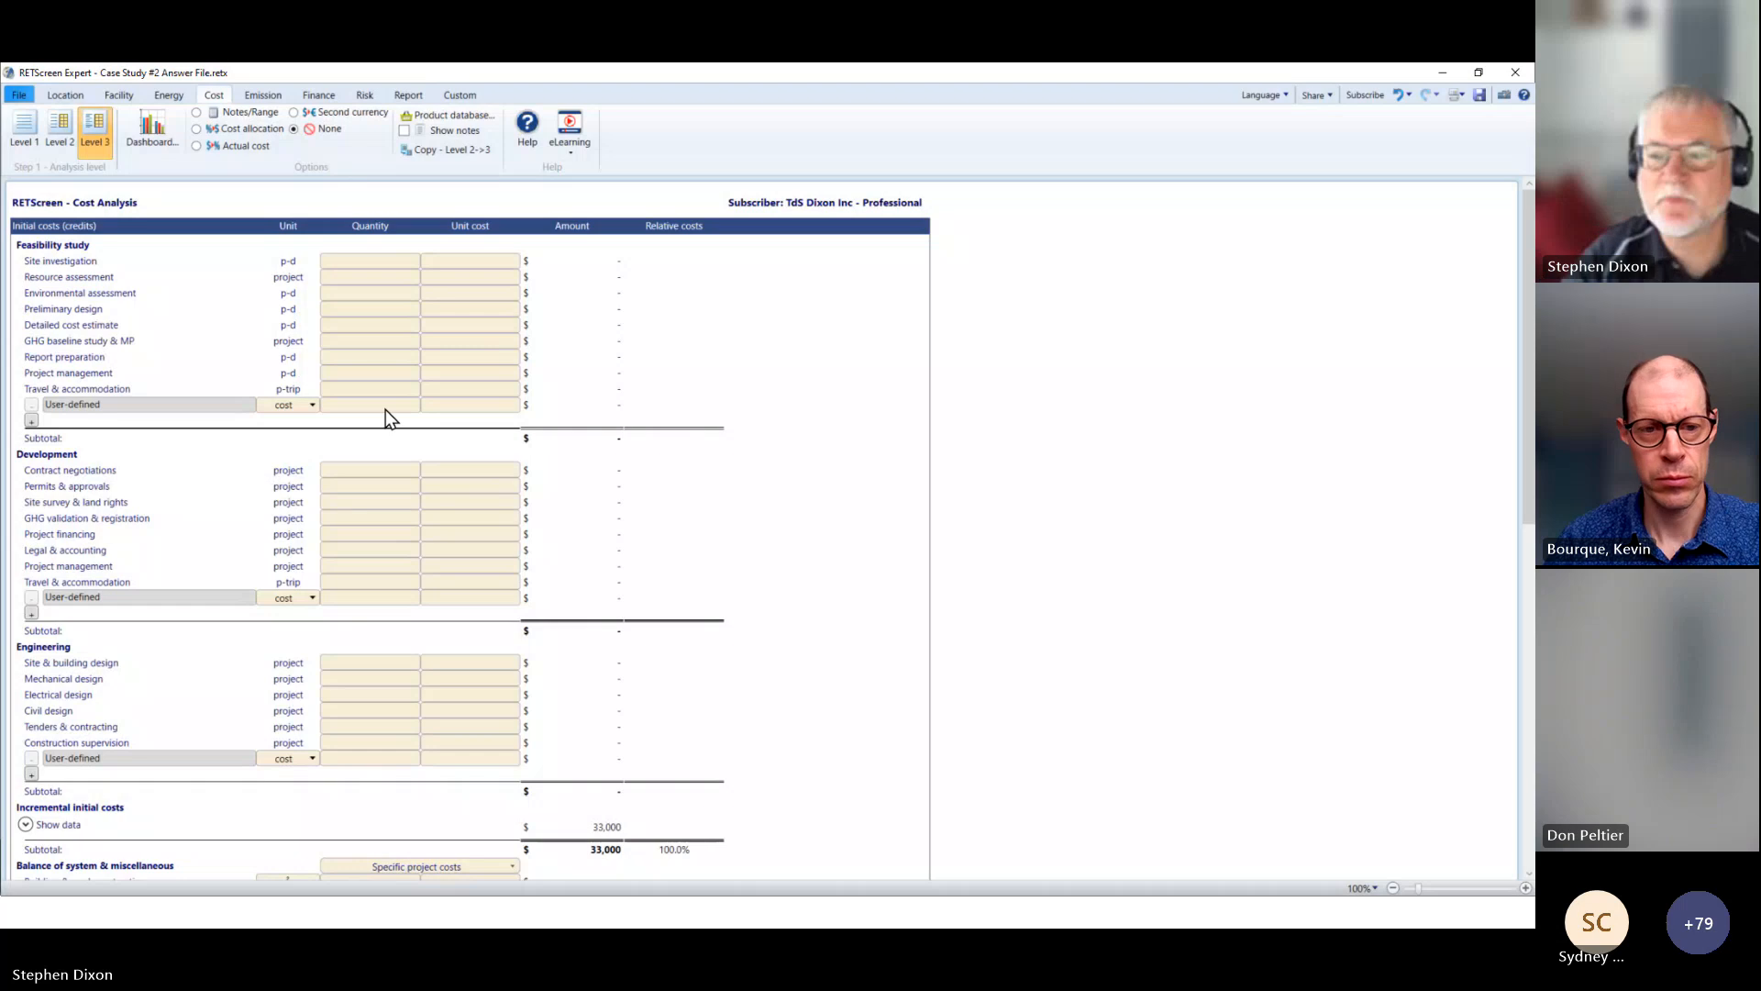
pyautogui.click(1443, 75)
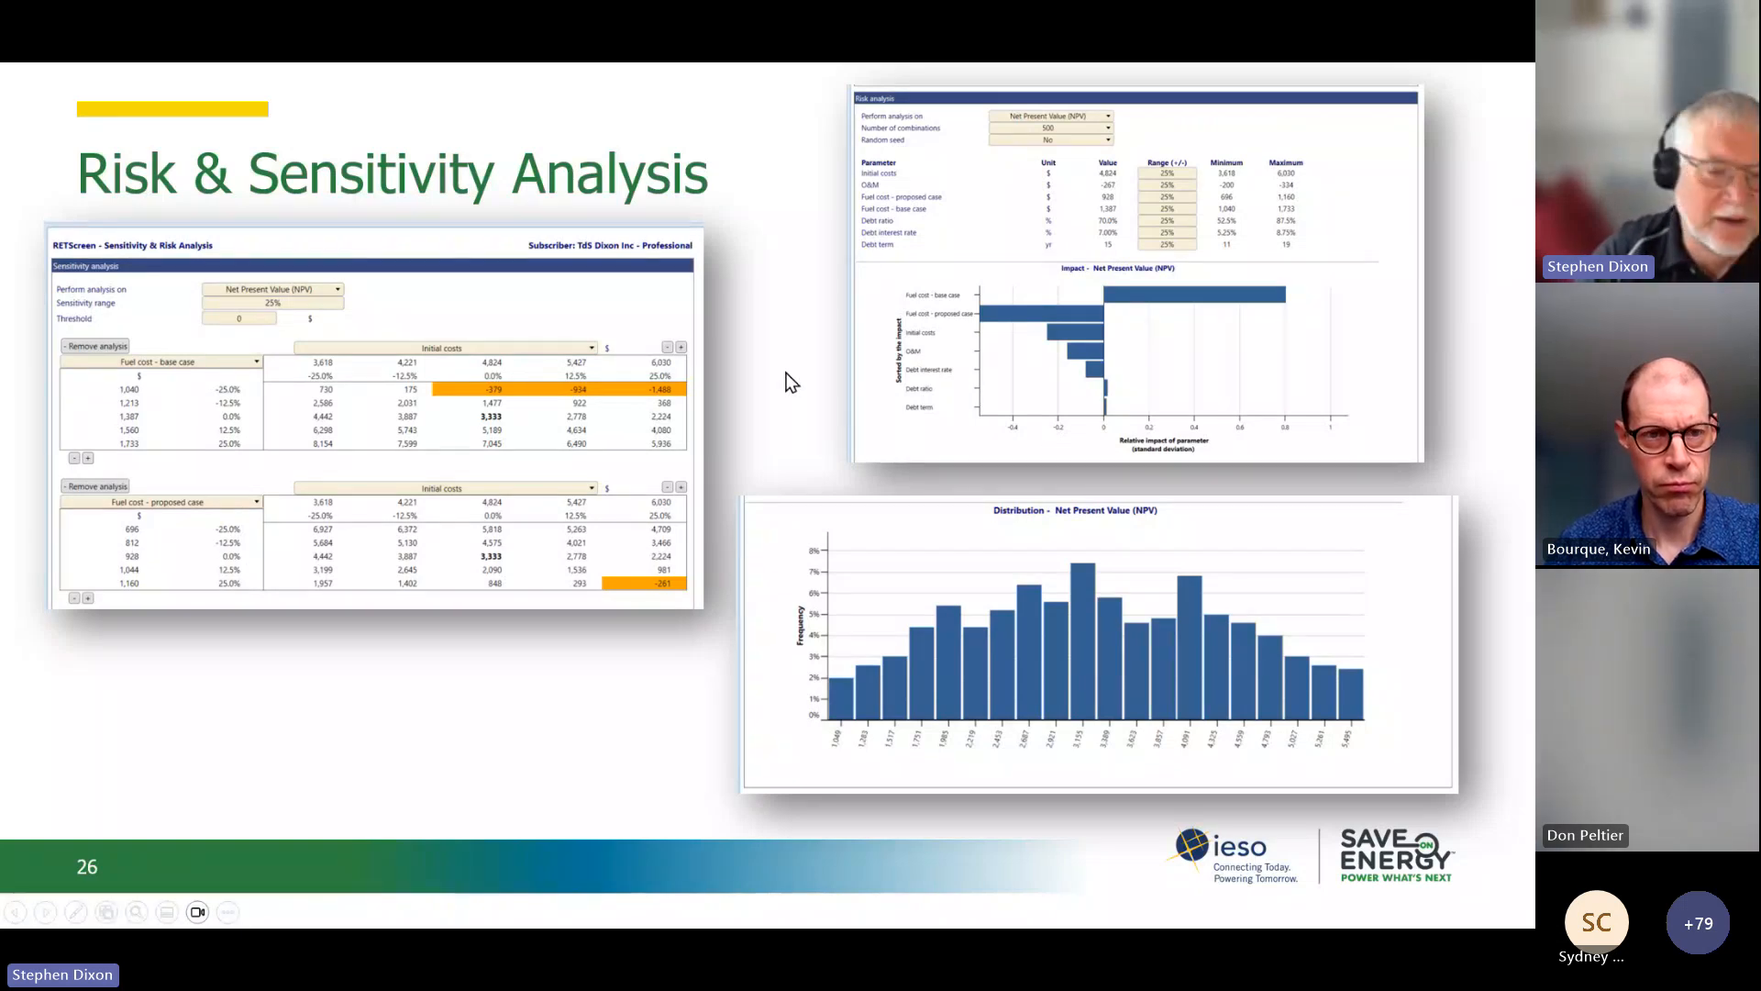
# Step: End the slide show, switch back to the RETScreen case study and show the program's home page
pyautogui.press('Escape')
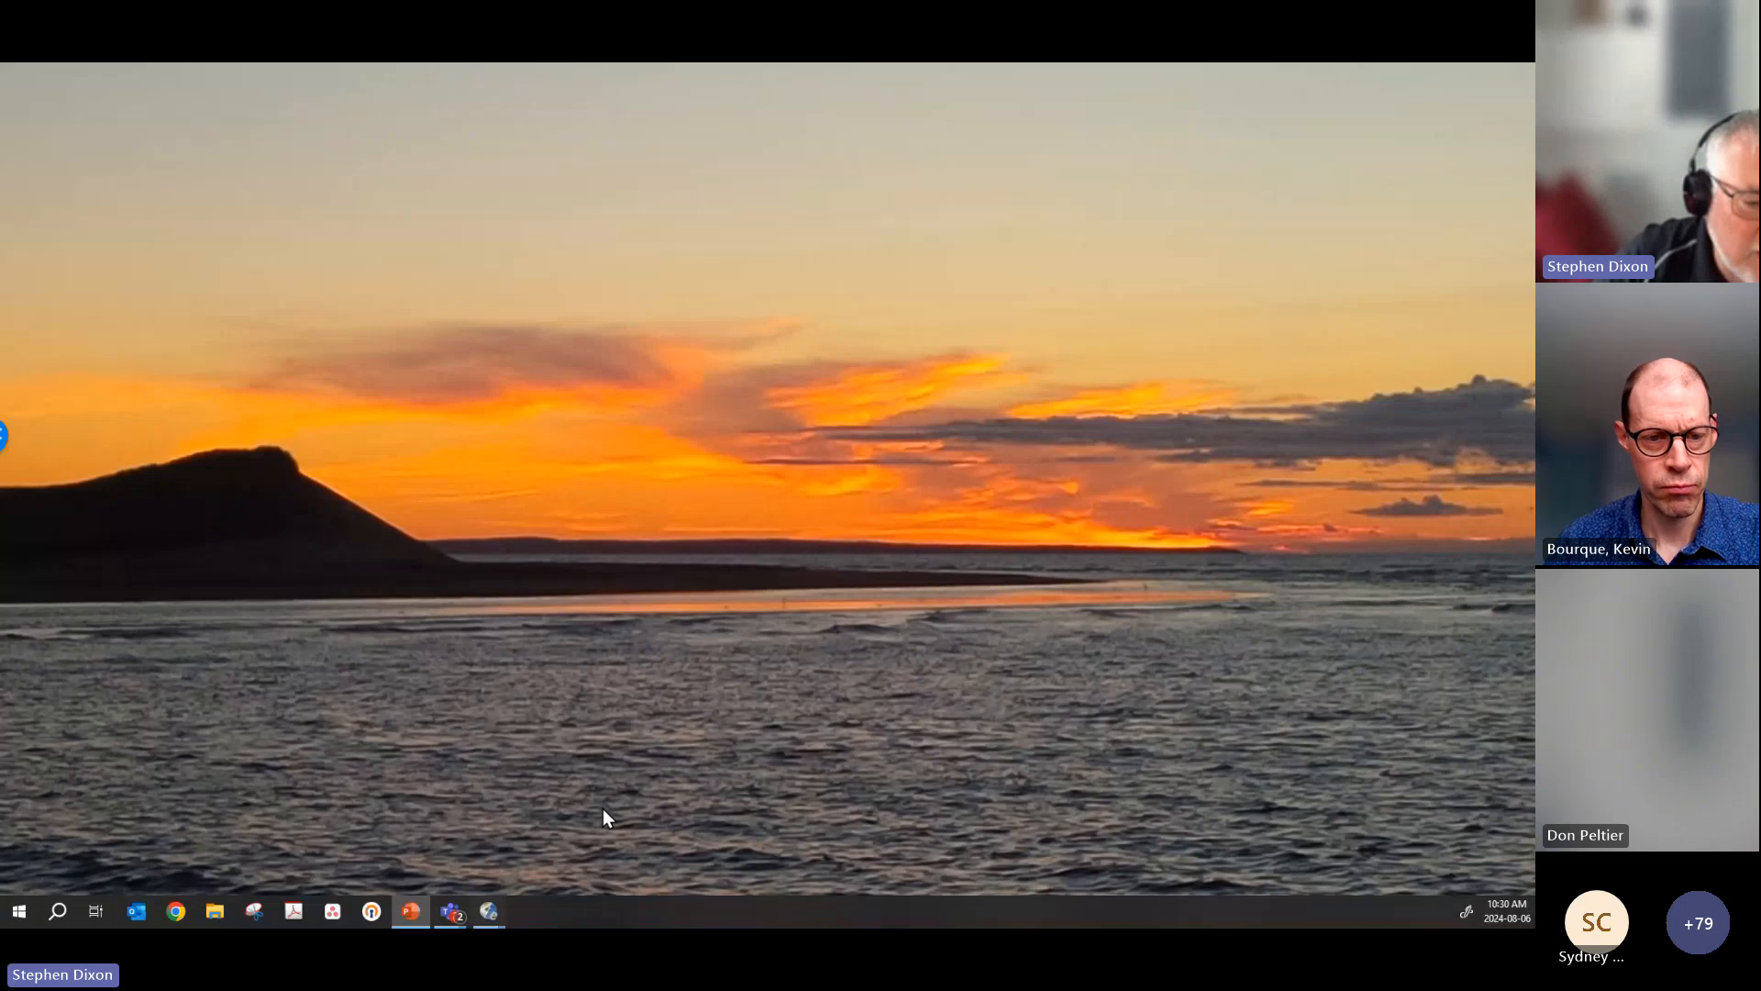
pyautogui.moveTo(494, 911)
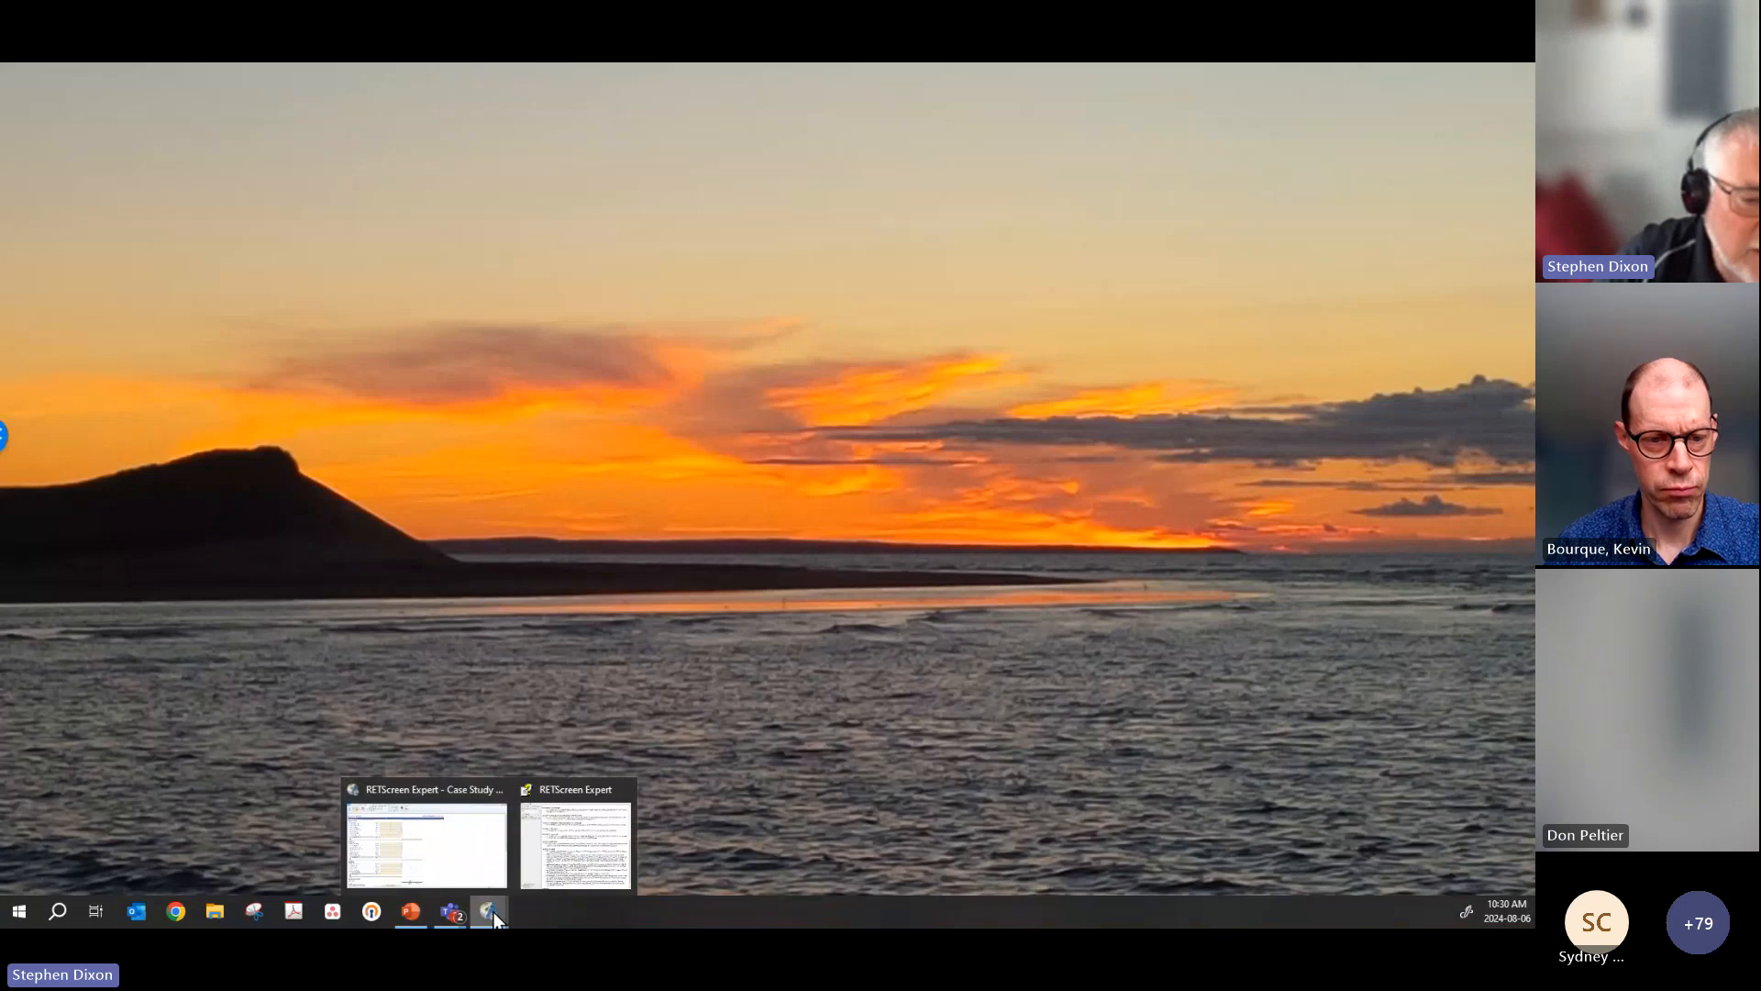
pyautogui.click(459, 859)
pyautogui.click(24, 98)
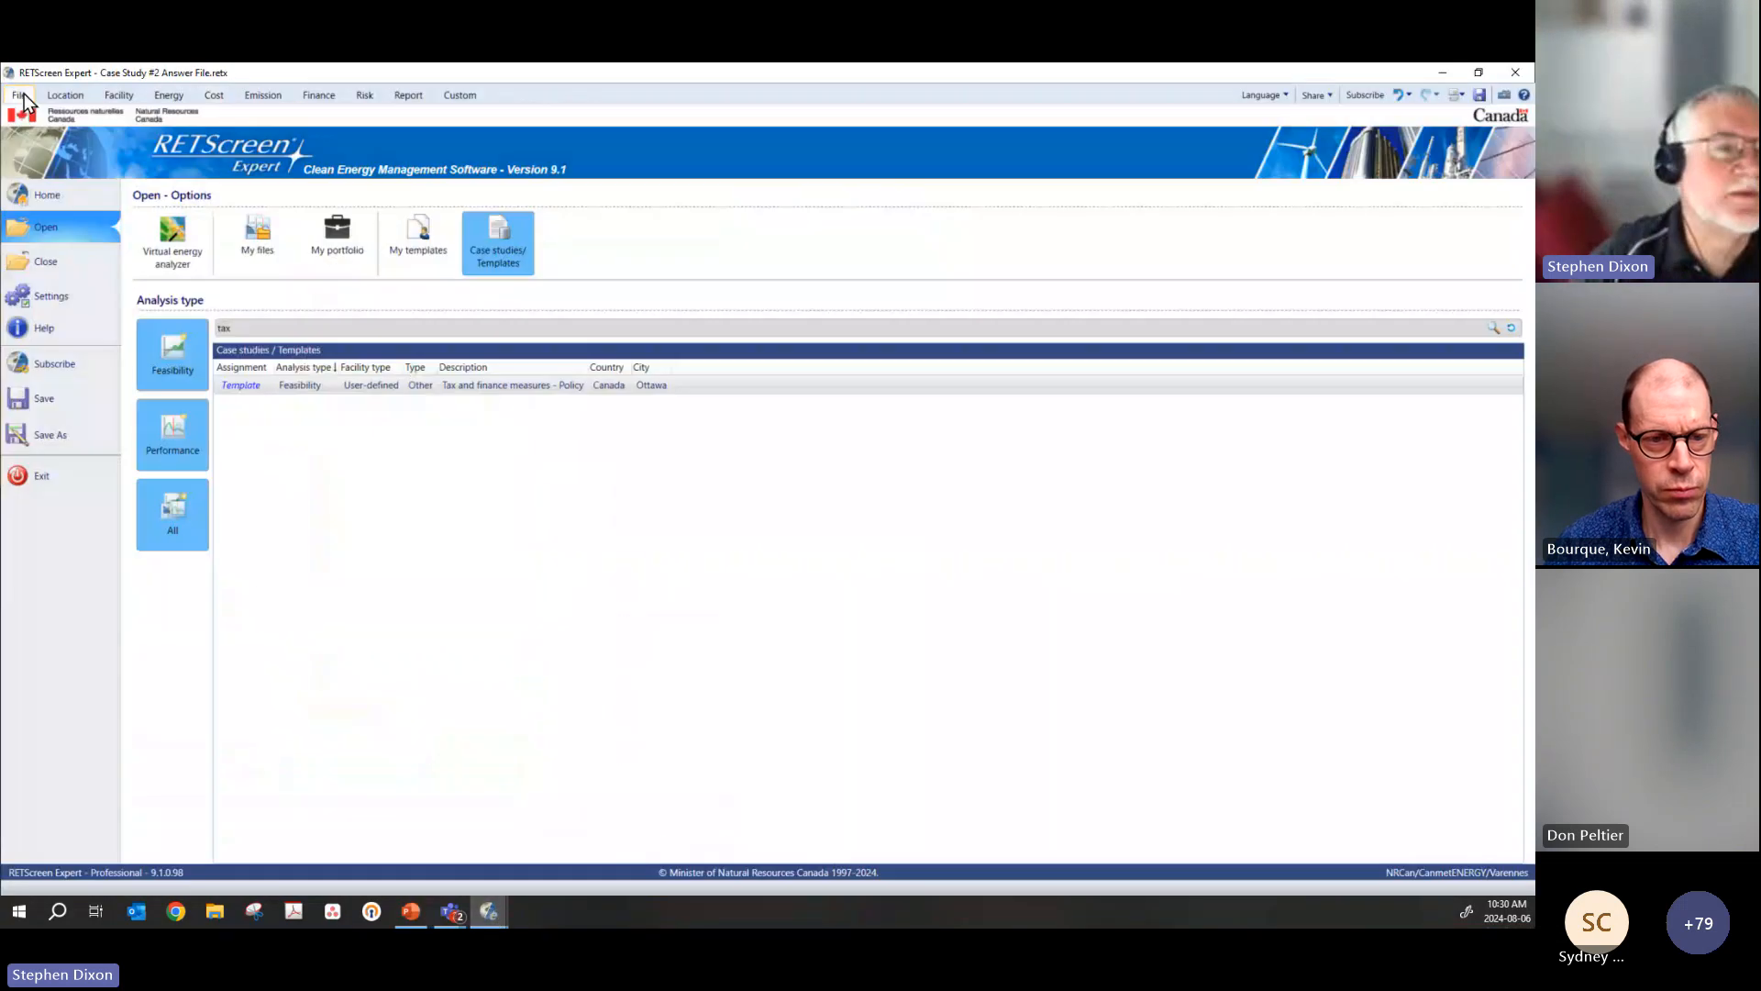
pyautogui.click(35, 182)
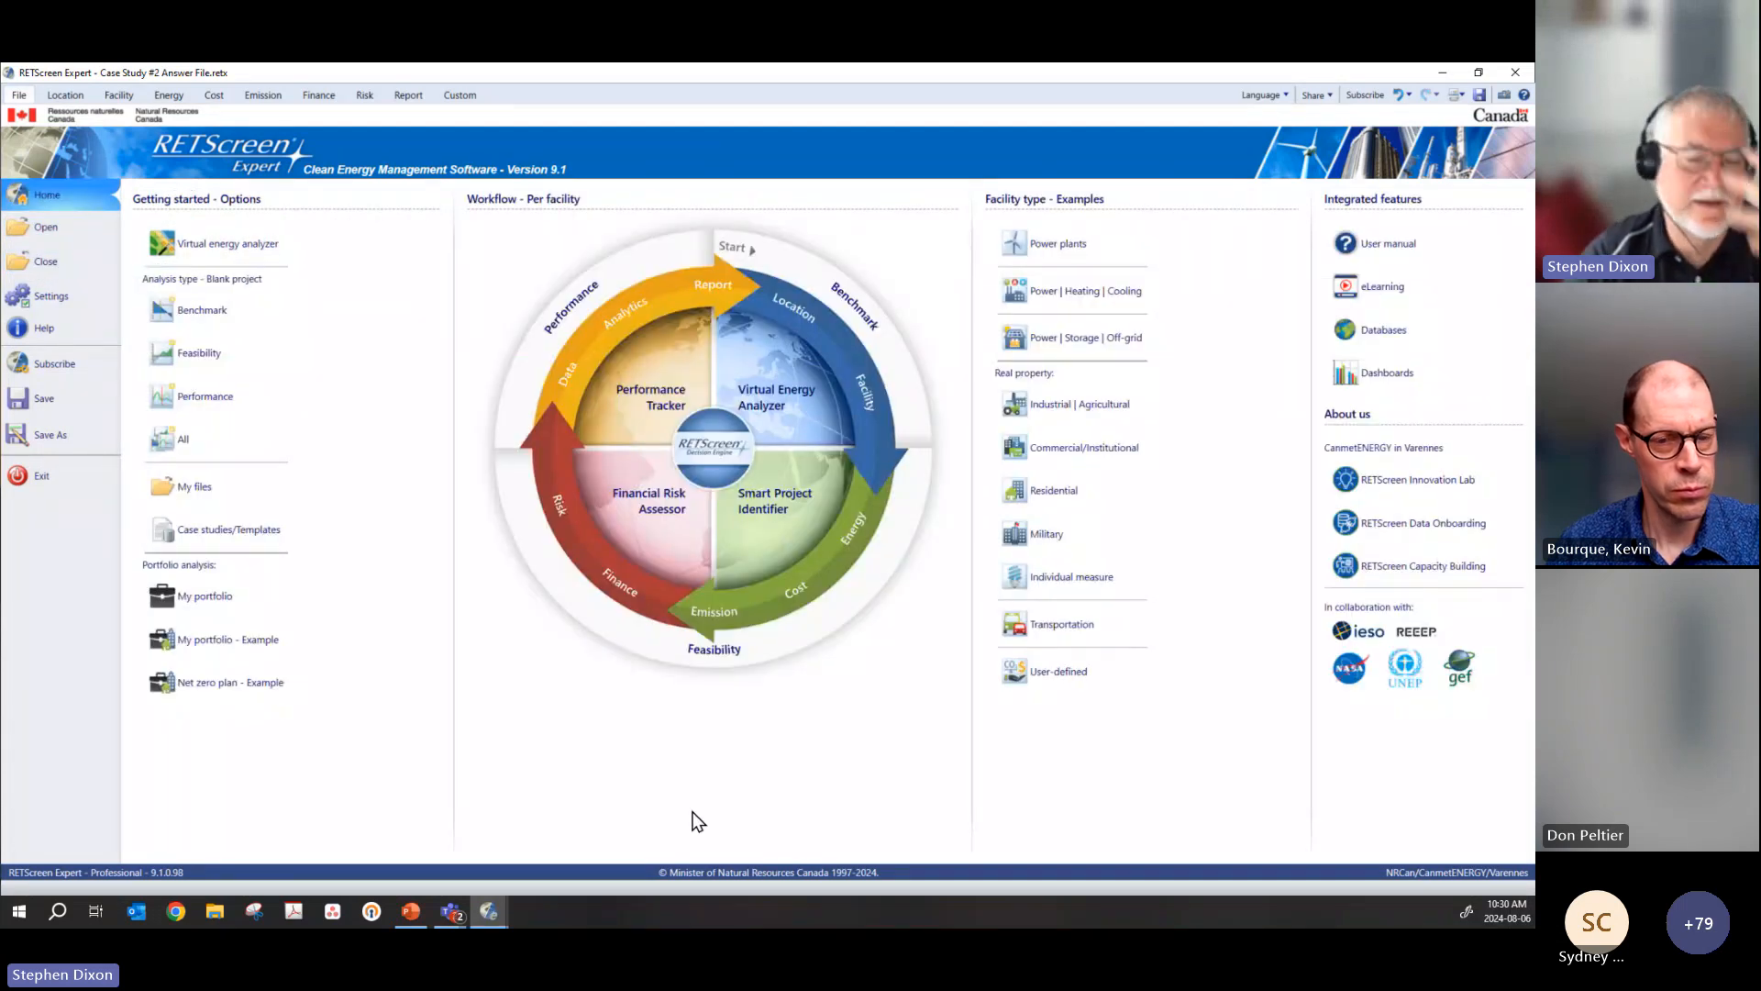
# Step: Start the Virtual energy analyzer and set the facility type to Individual measure and the type to Ventilation
pyautogui.click(194, 244)
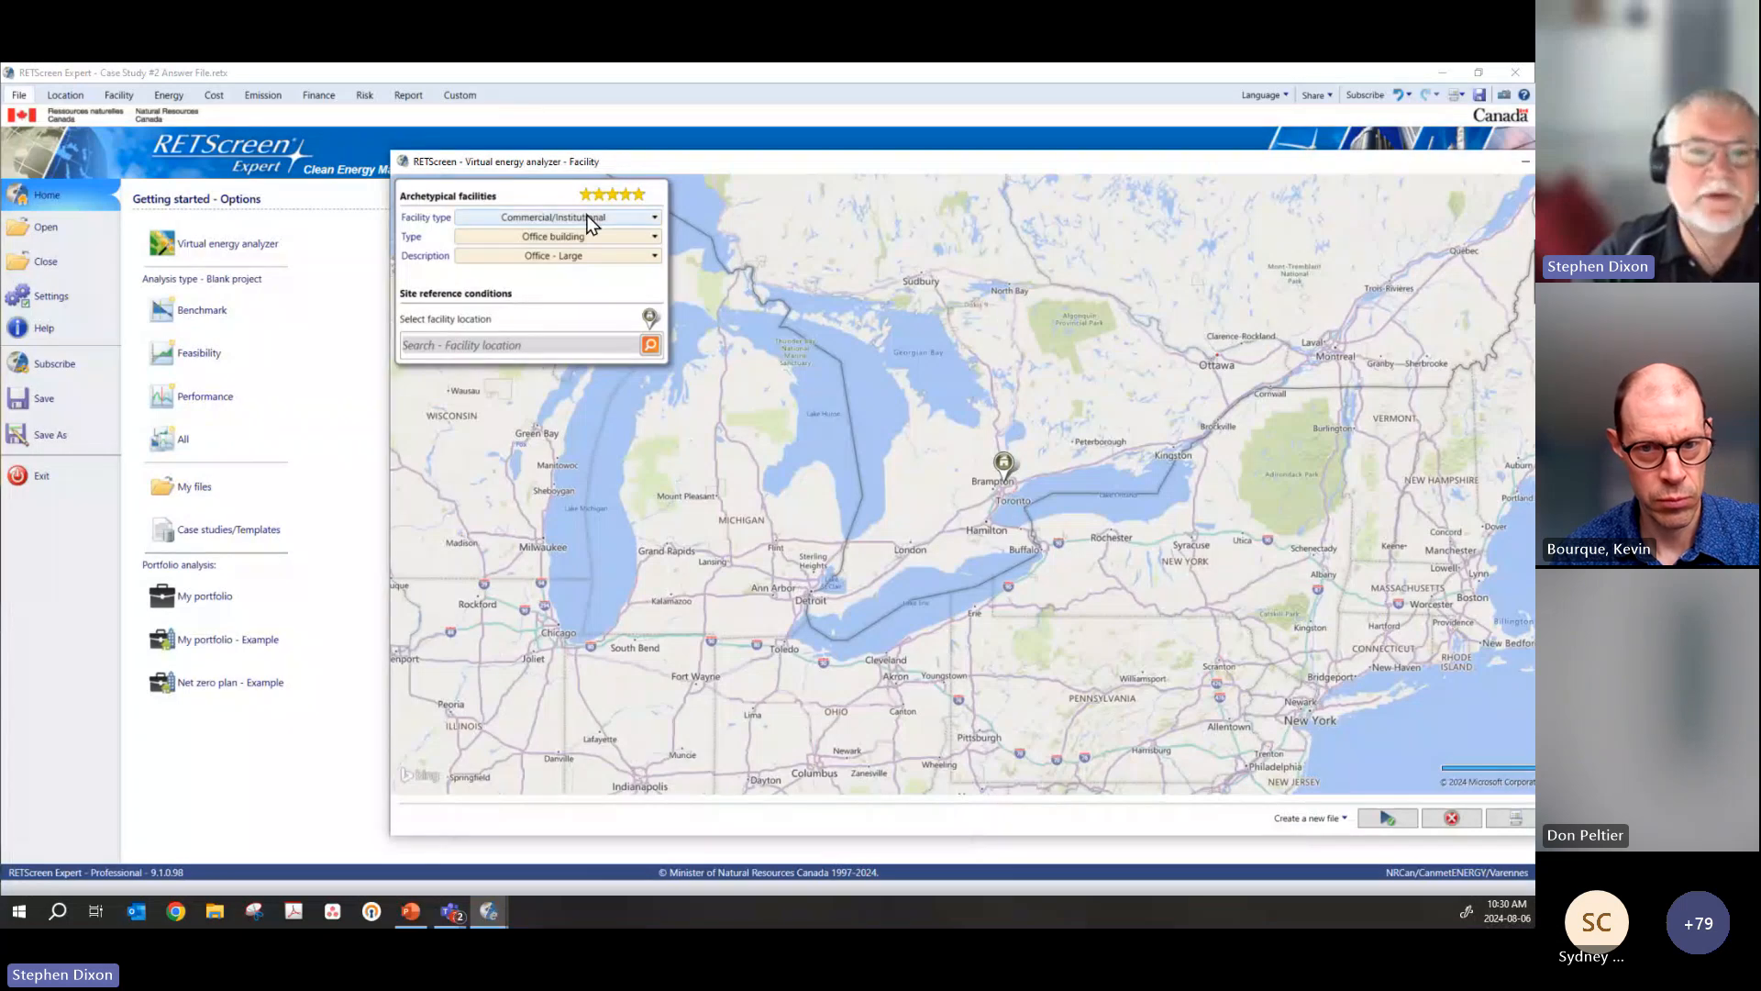
pyautogui.moveTo(640, 160); pyautogui.dragTo(366, 145)
pyautogui.click(315, 201)
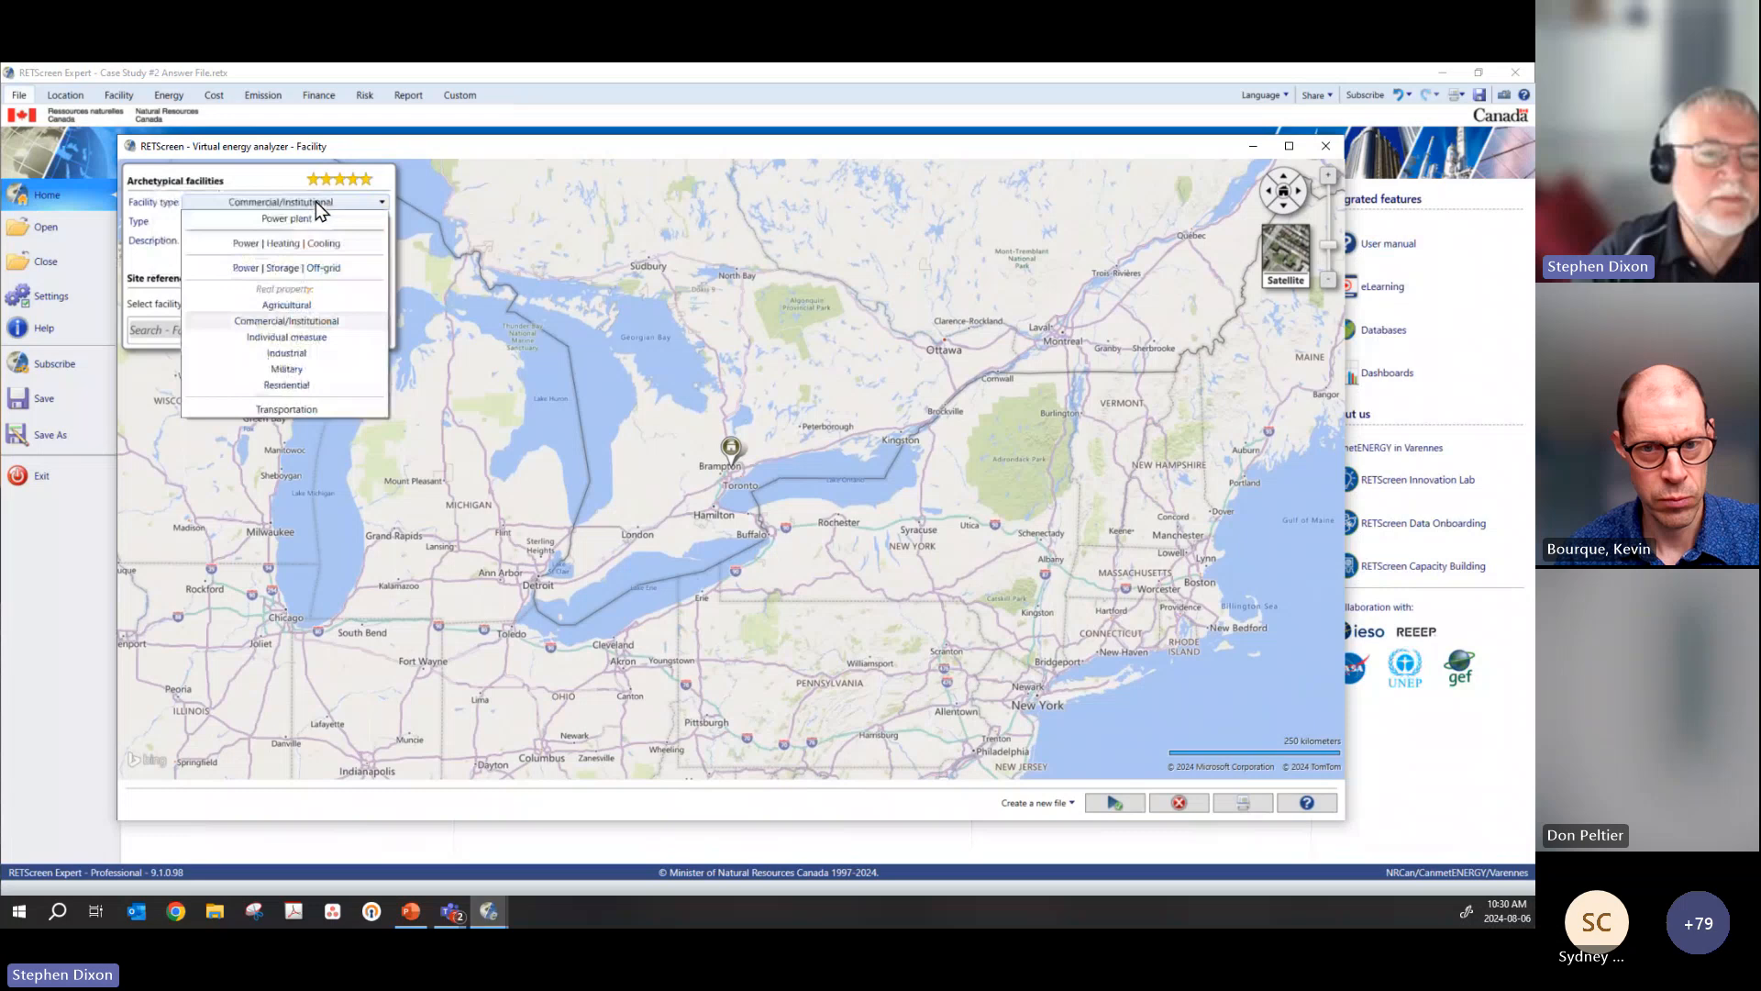
pyautogui.click(299, 336)
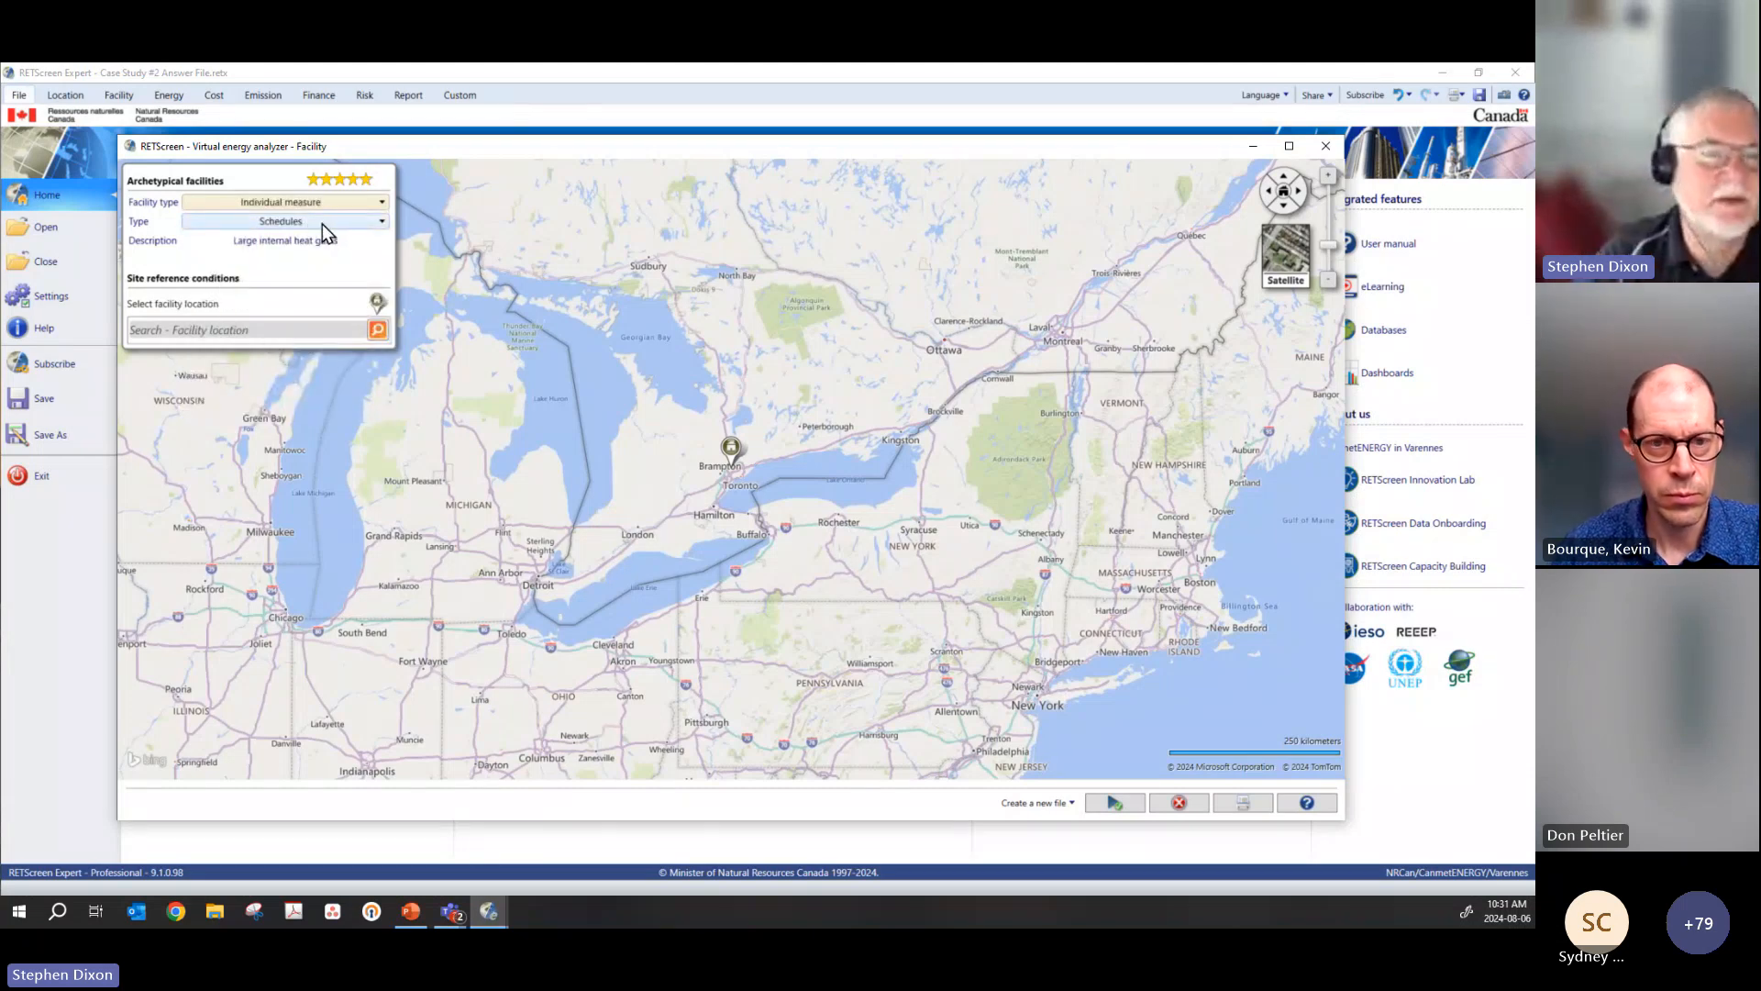
pyautogui.click(323, 224)
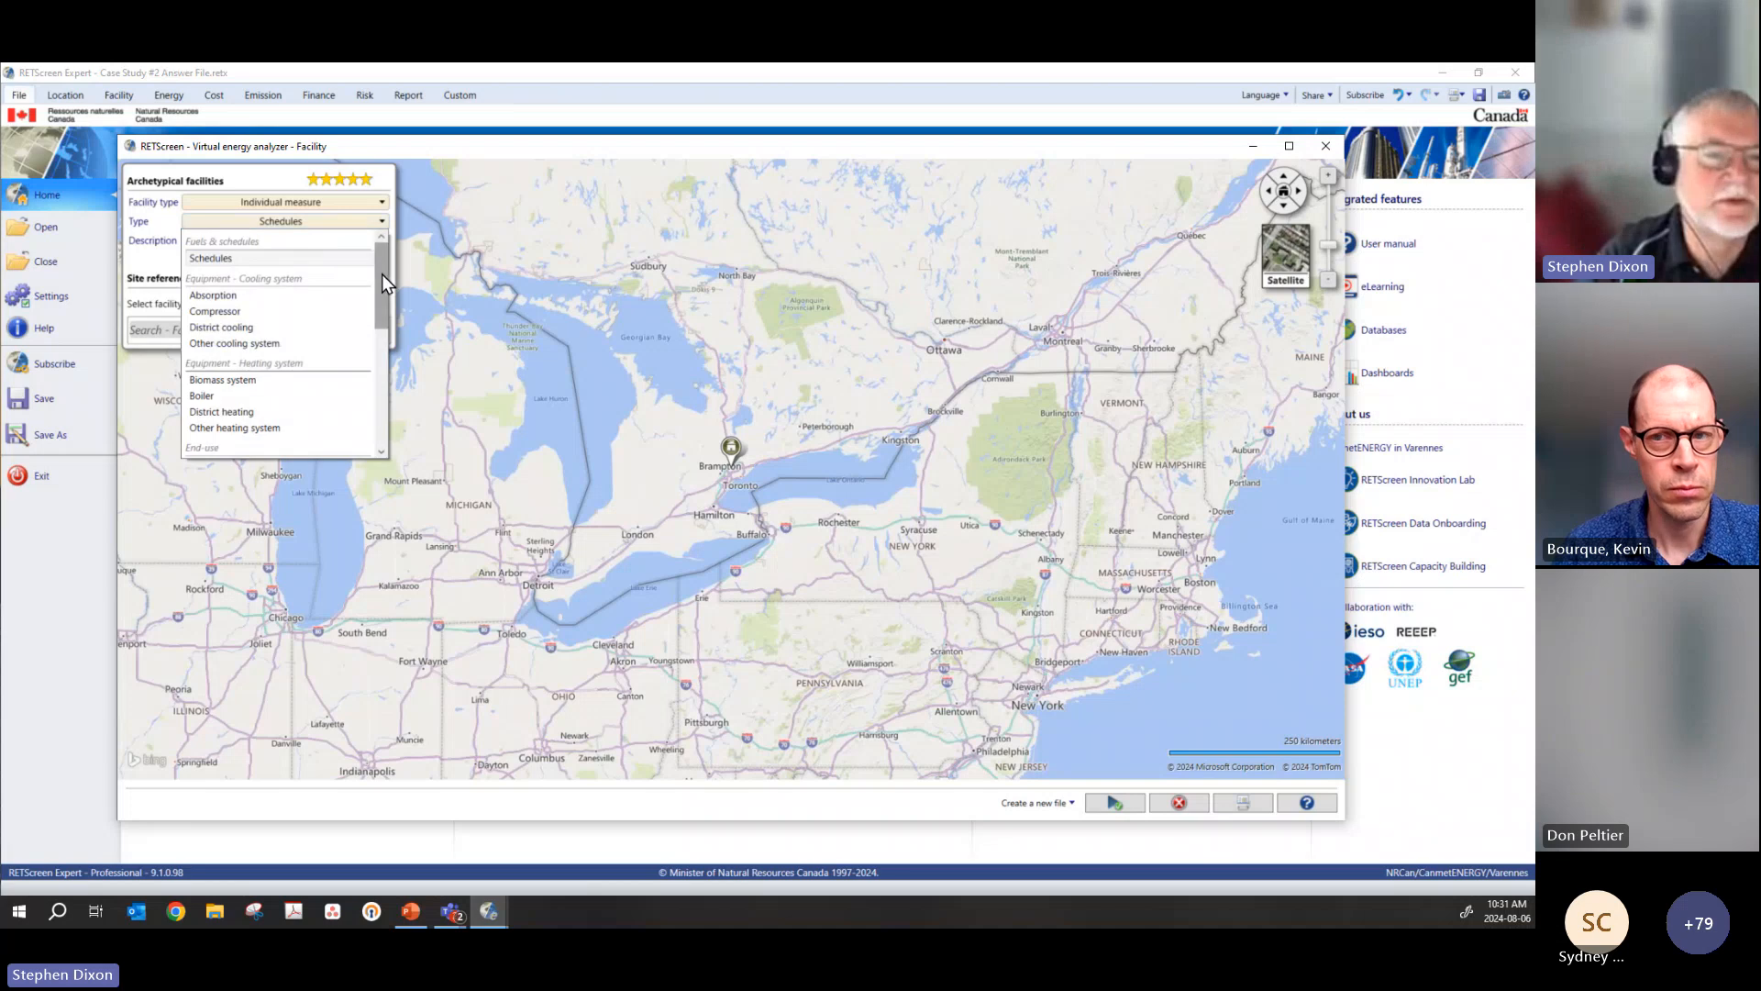
pyautogui.moveTo(382, 274)
pyautogui.mouseDown()
pyautogui.moveTo(378, 389)
pyautogui.moveTo(384, 295)
pyautogui.mouseUp()
pyautogui.click(210, 363)
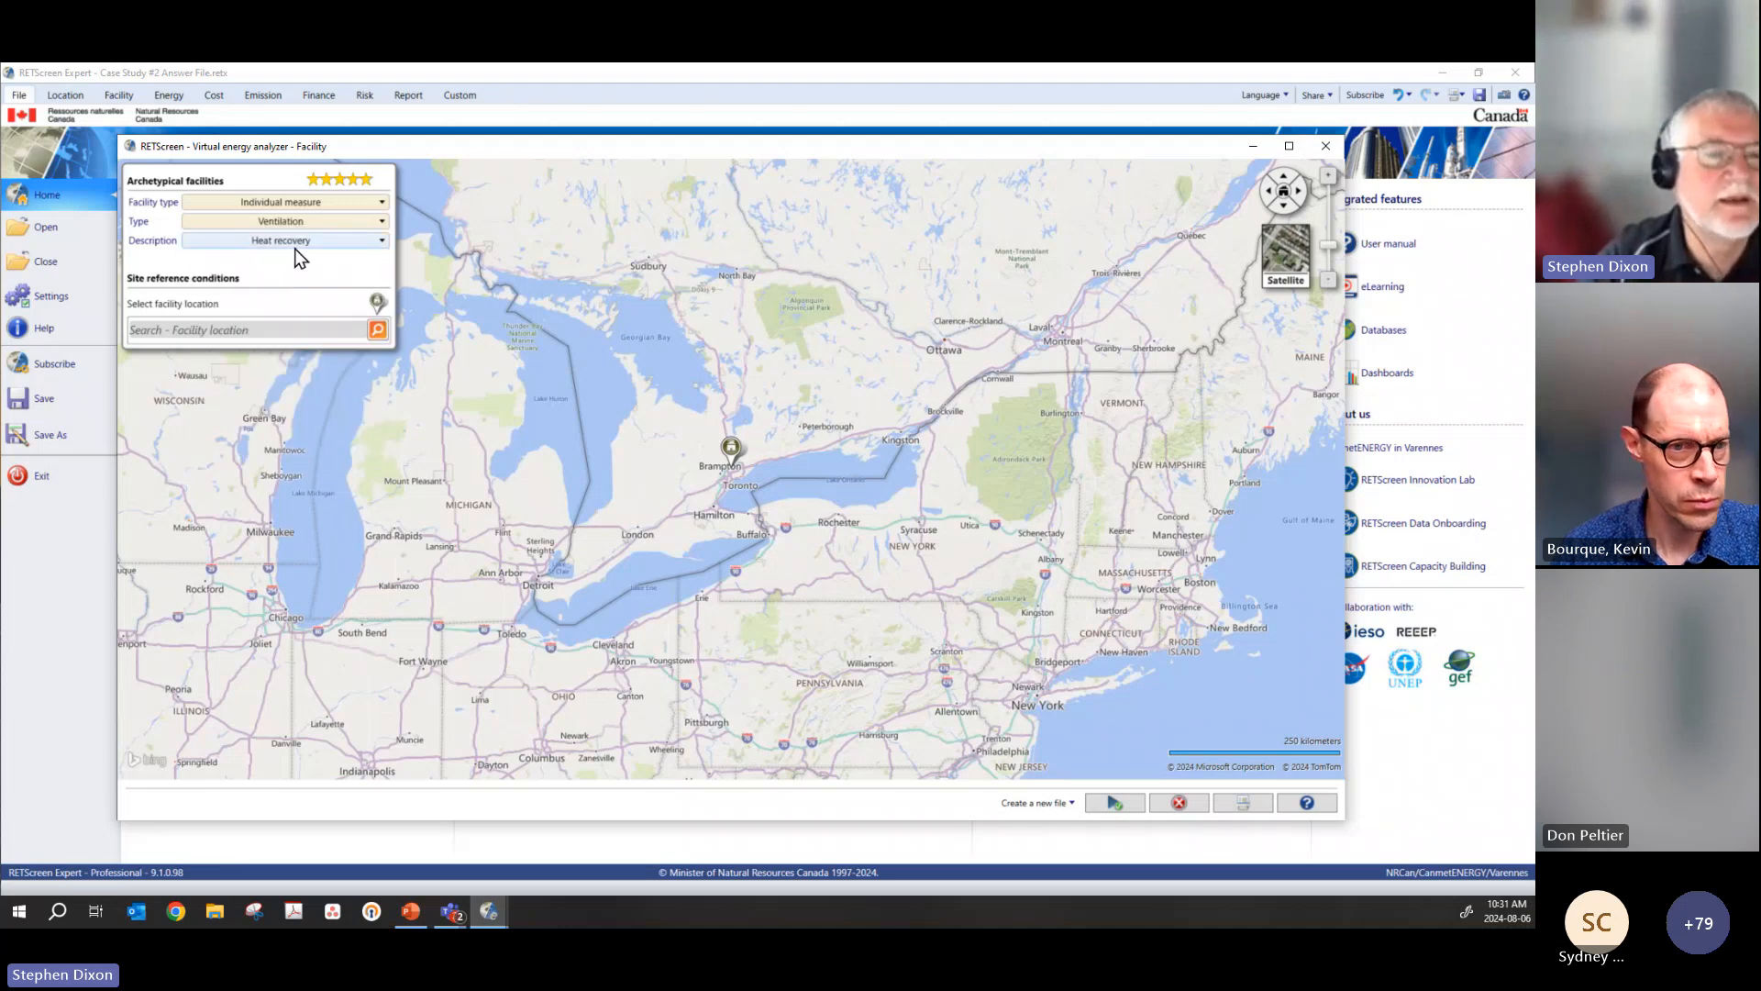
# Step: Choose the Ventilation control description and generate the archetype file, discarding the changes to the open case study
pyautogui.click(294, 243)
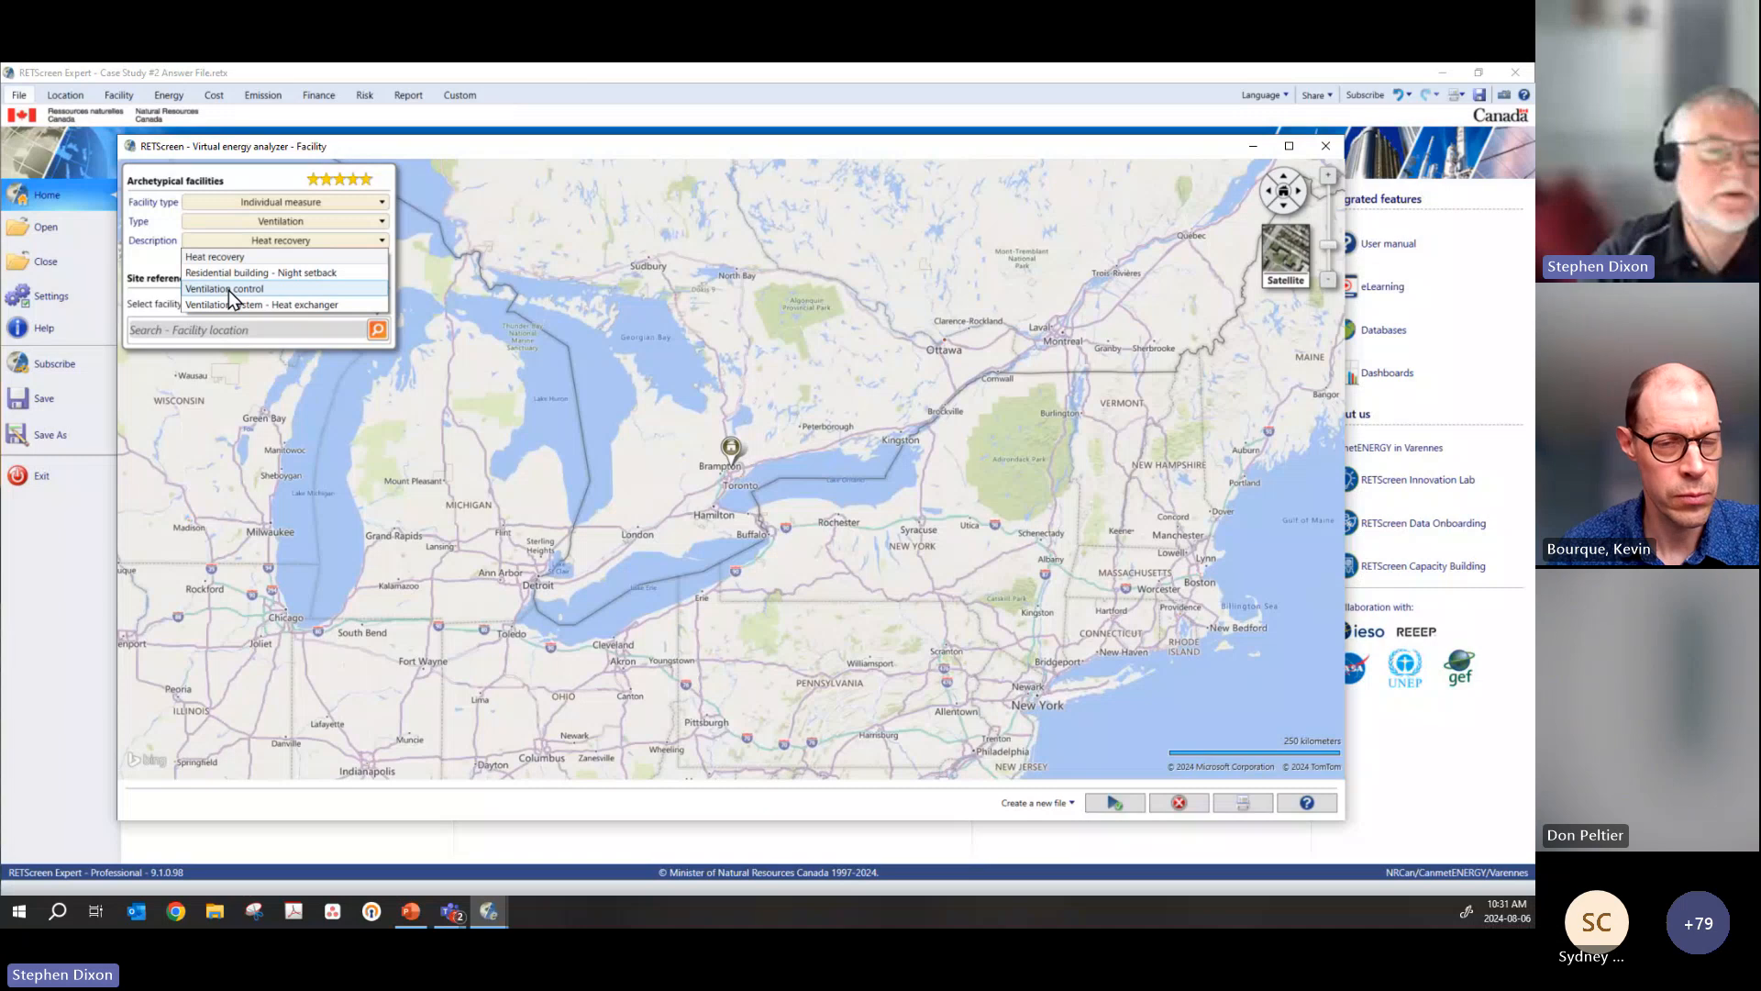
pyautogui.click(229, 290)
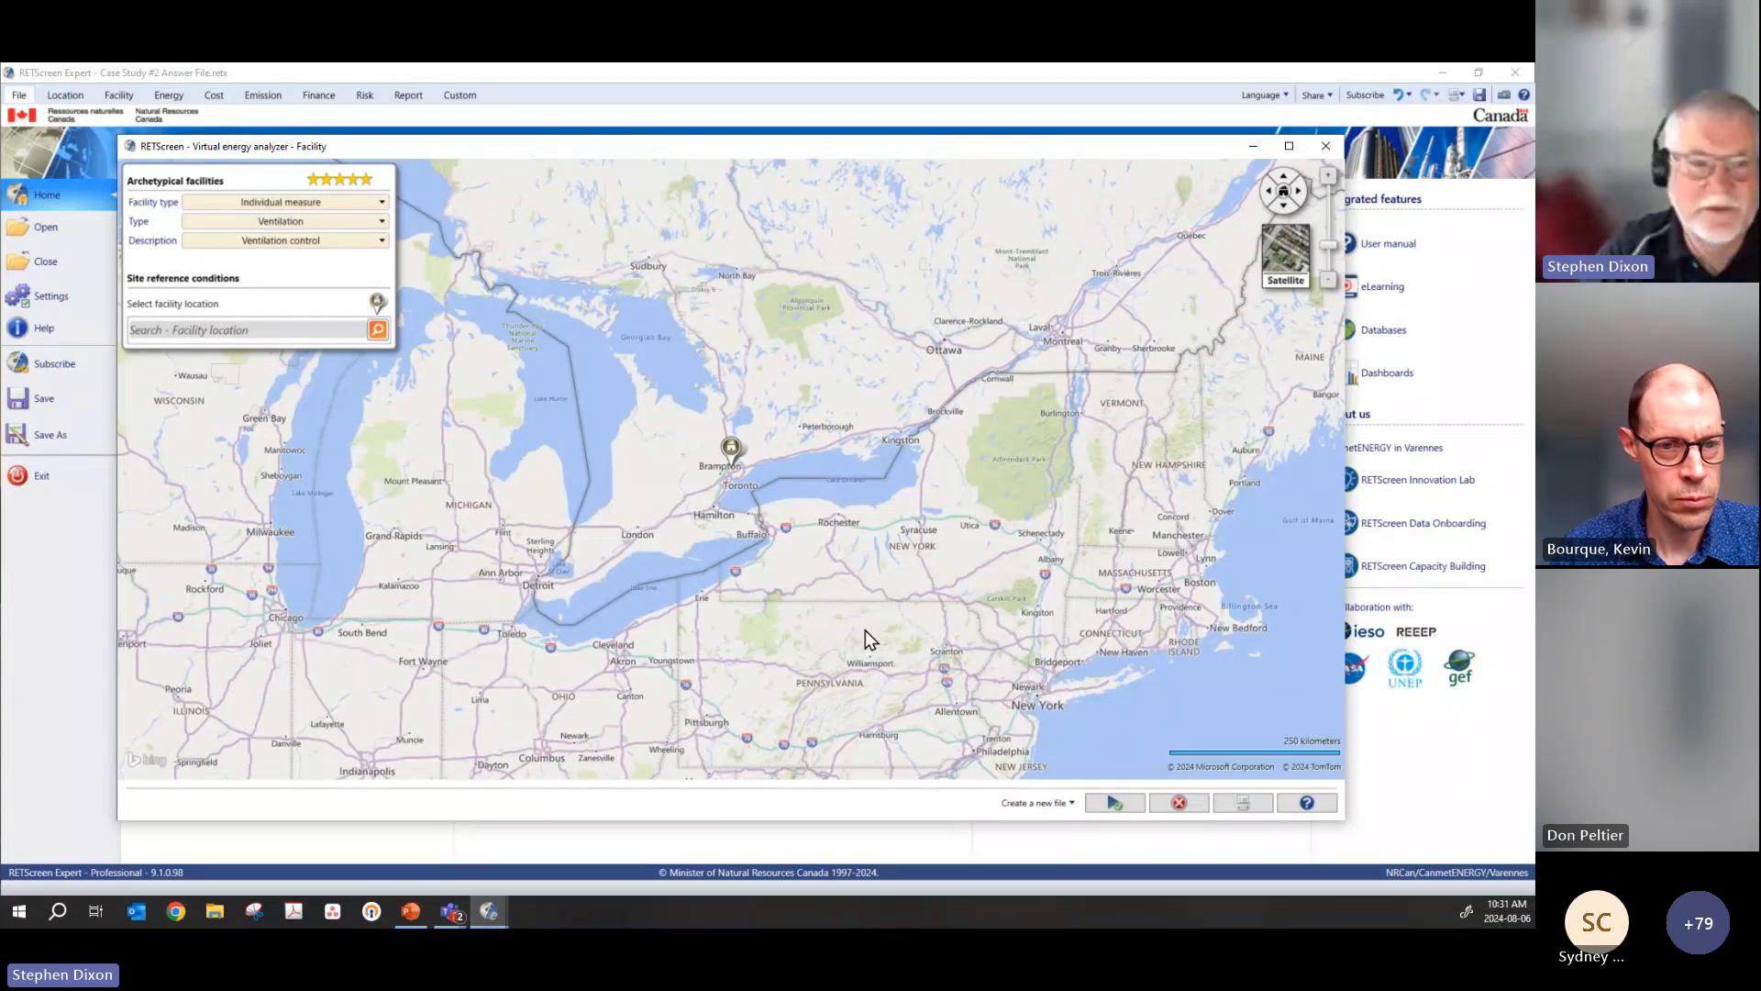
pyautogui.click(1117, 810)
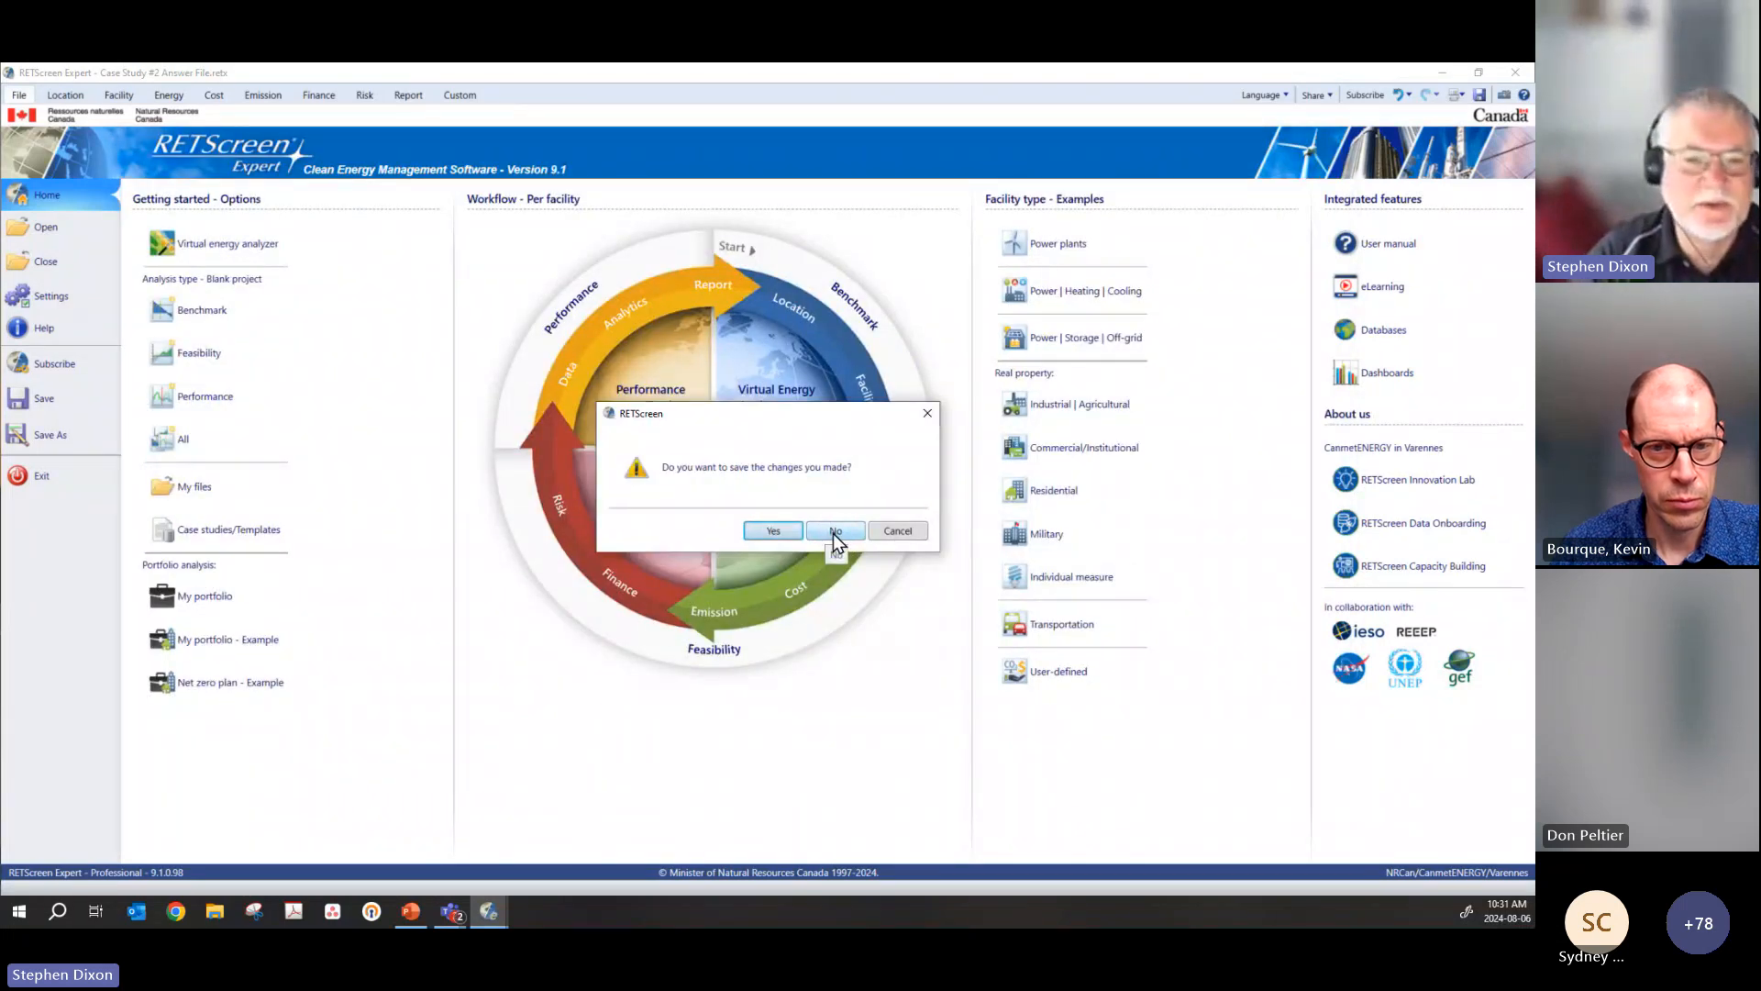
pyautogui.click(836, 532)
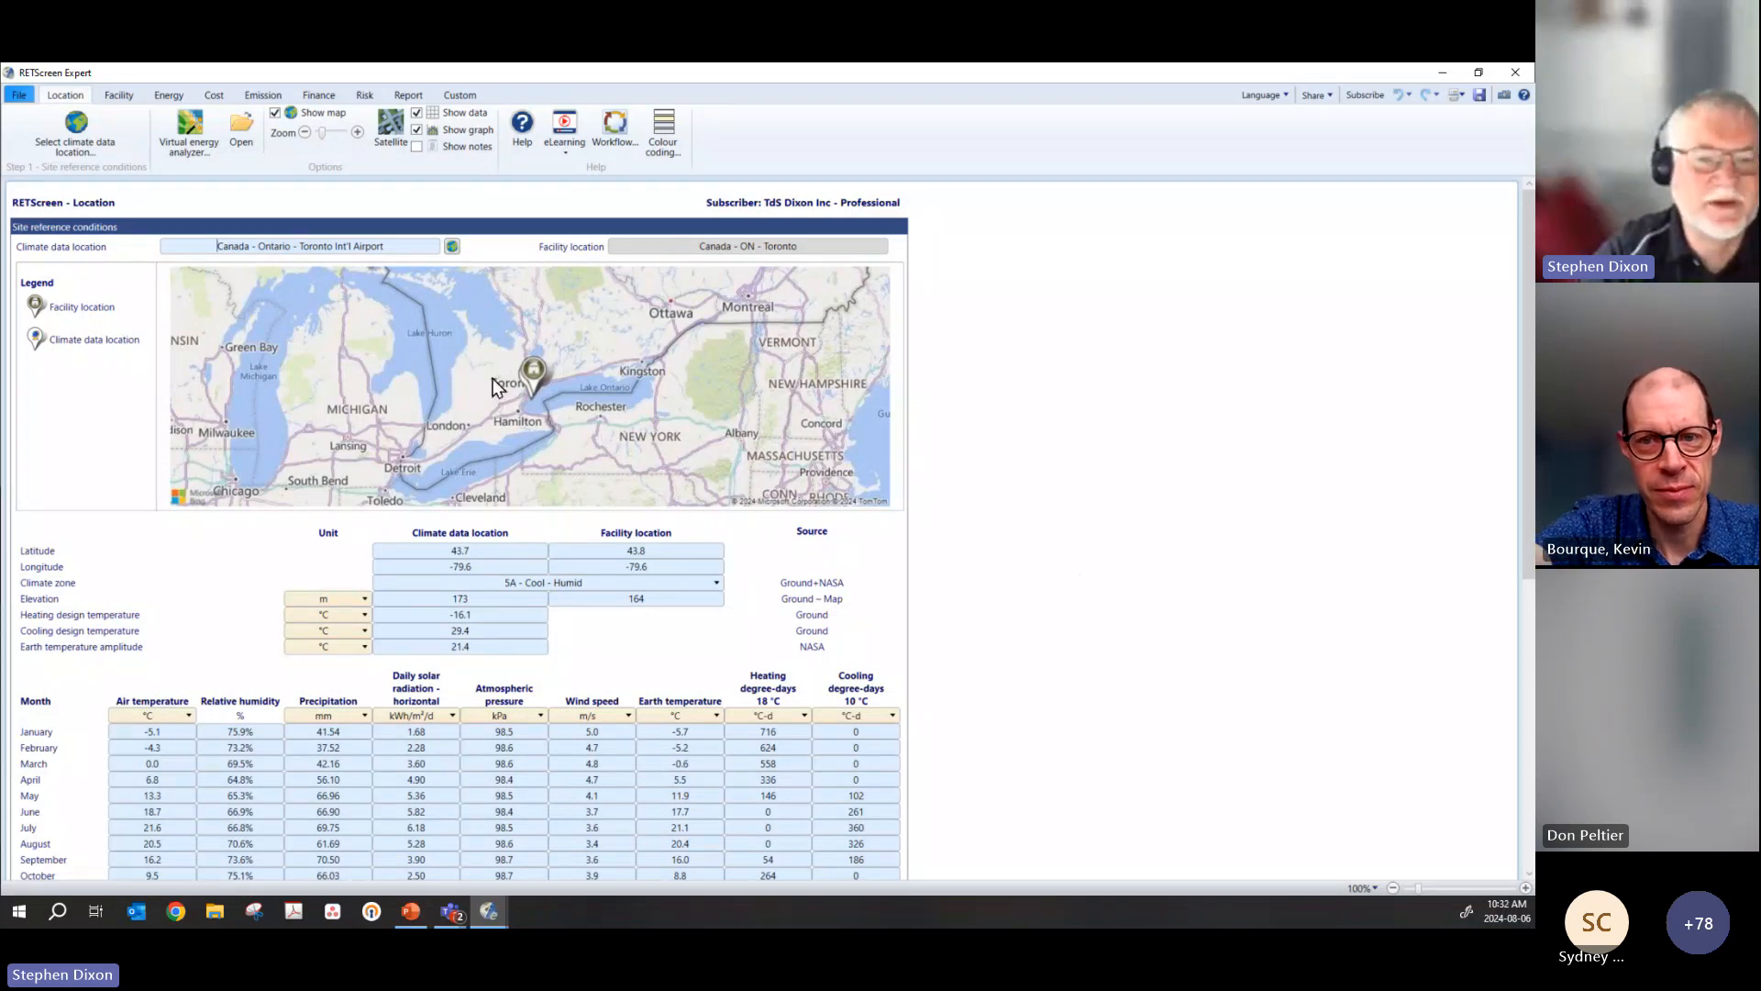
# Step: Examine the new project's site reference conditions and monthly climate data, and show its facility information
pyautogui.scroll(-2, 471, 758)
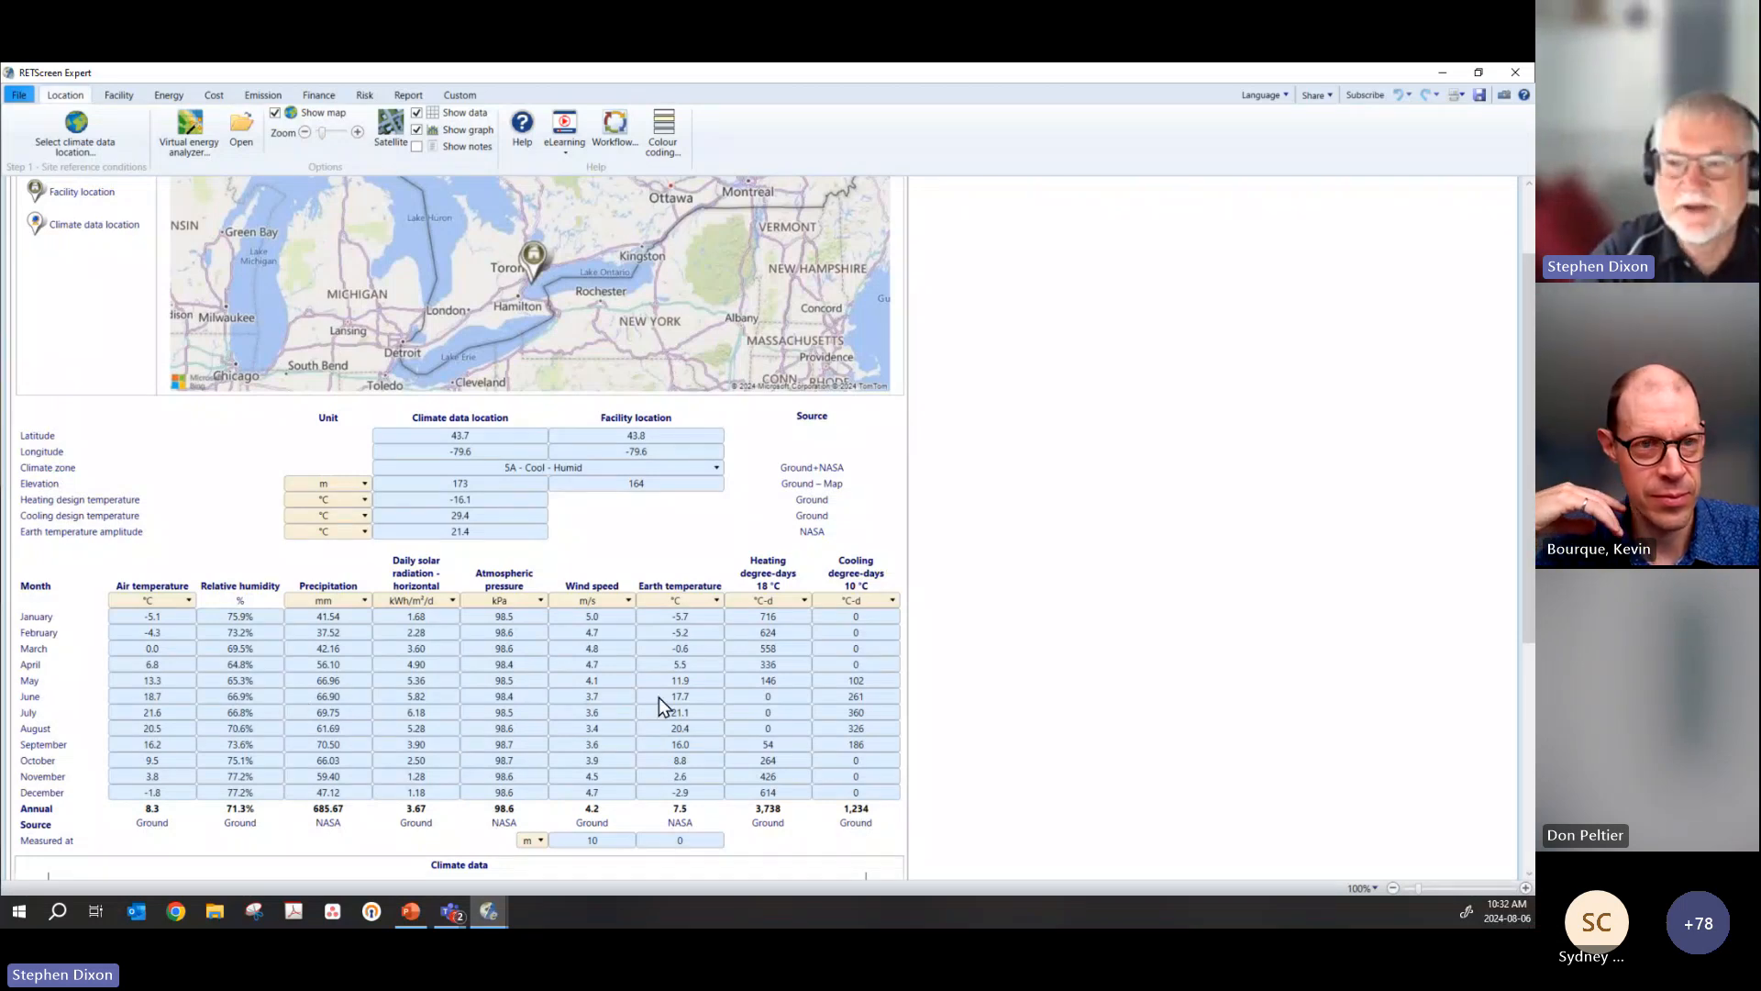
pyautogui.scroll(2, 659, 697)
pyautogui.click(119, 94)
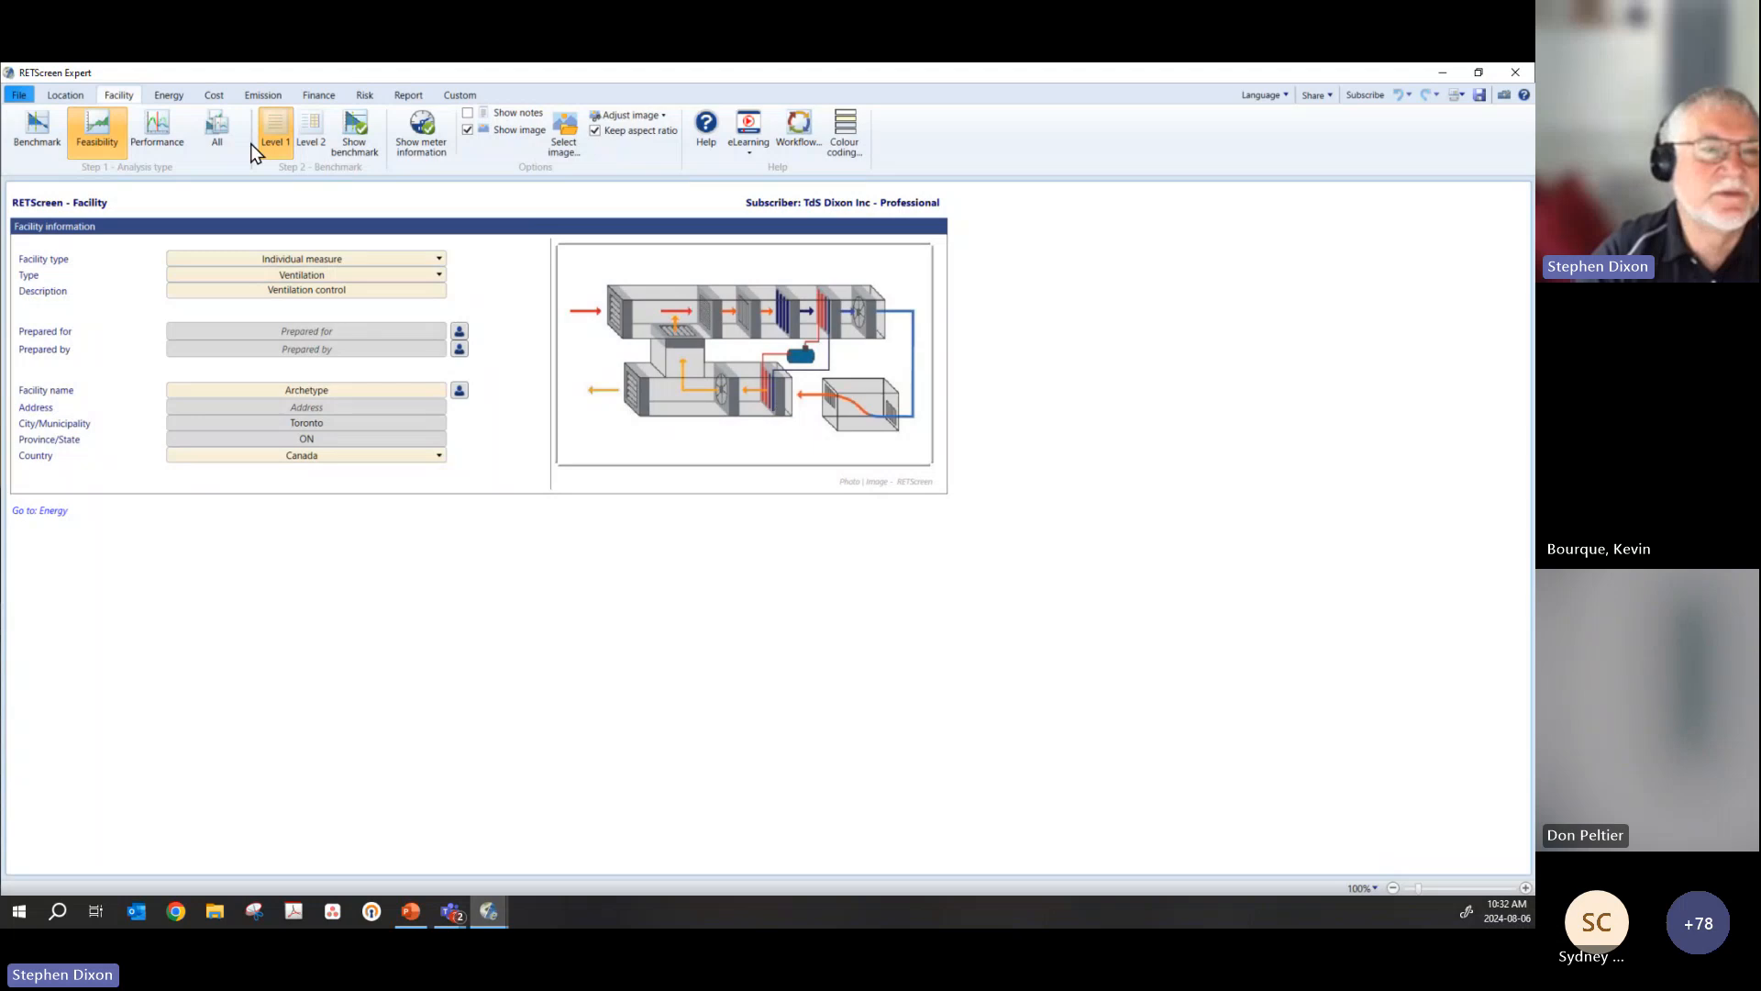
# Step: Examine the energy model's measure summary, its fuel and energy display options, and the archetype notes for the base and proposed cases
pyautogui.click(164, 97)
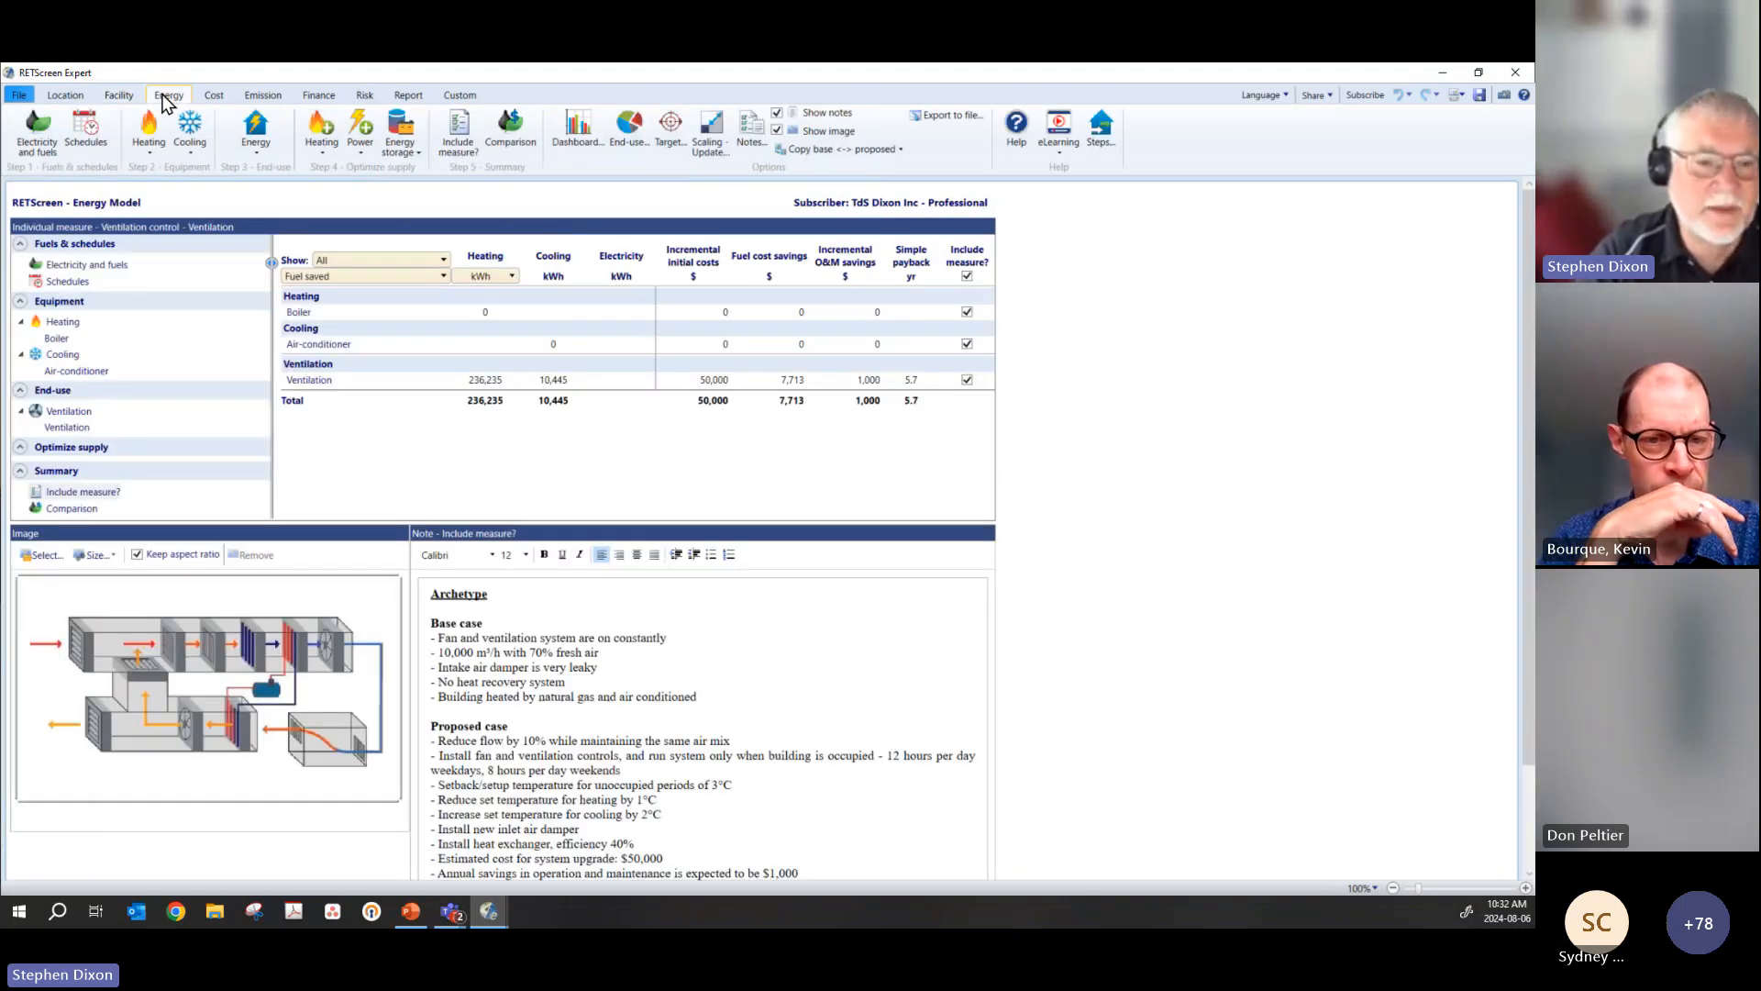
pyautogui.scroll(-1, 785, 672)
pyautogui.scroll(1, 785, 673)
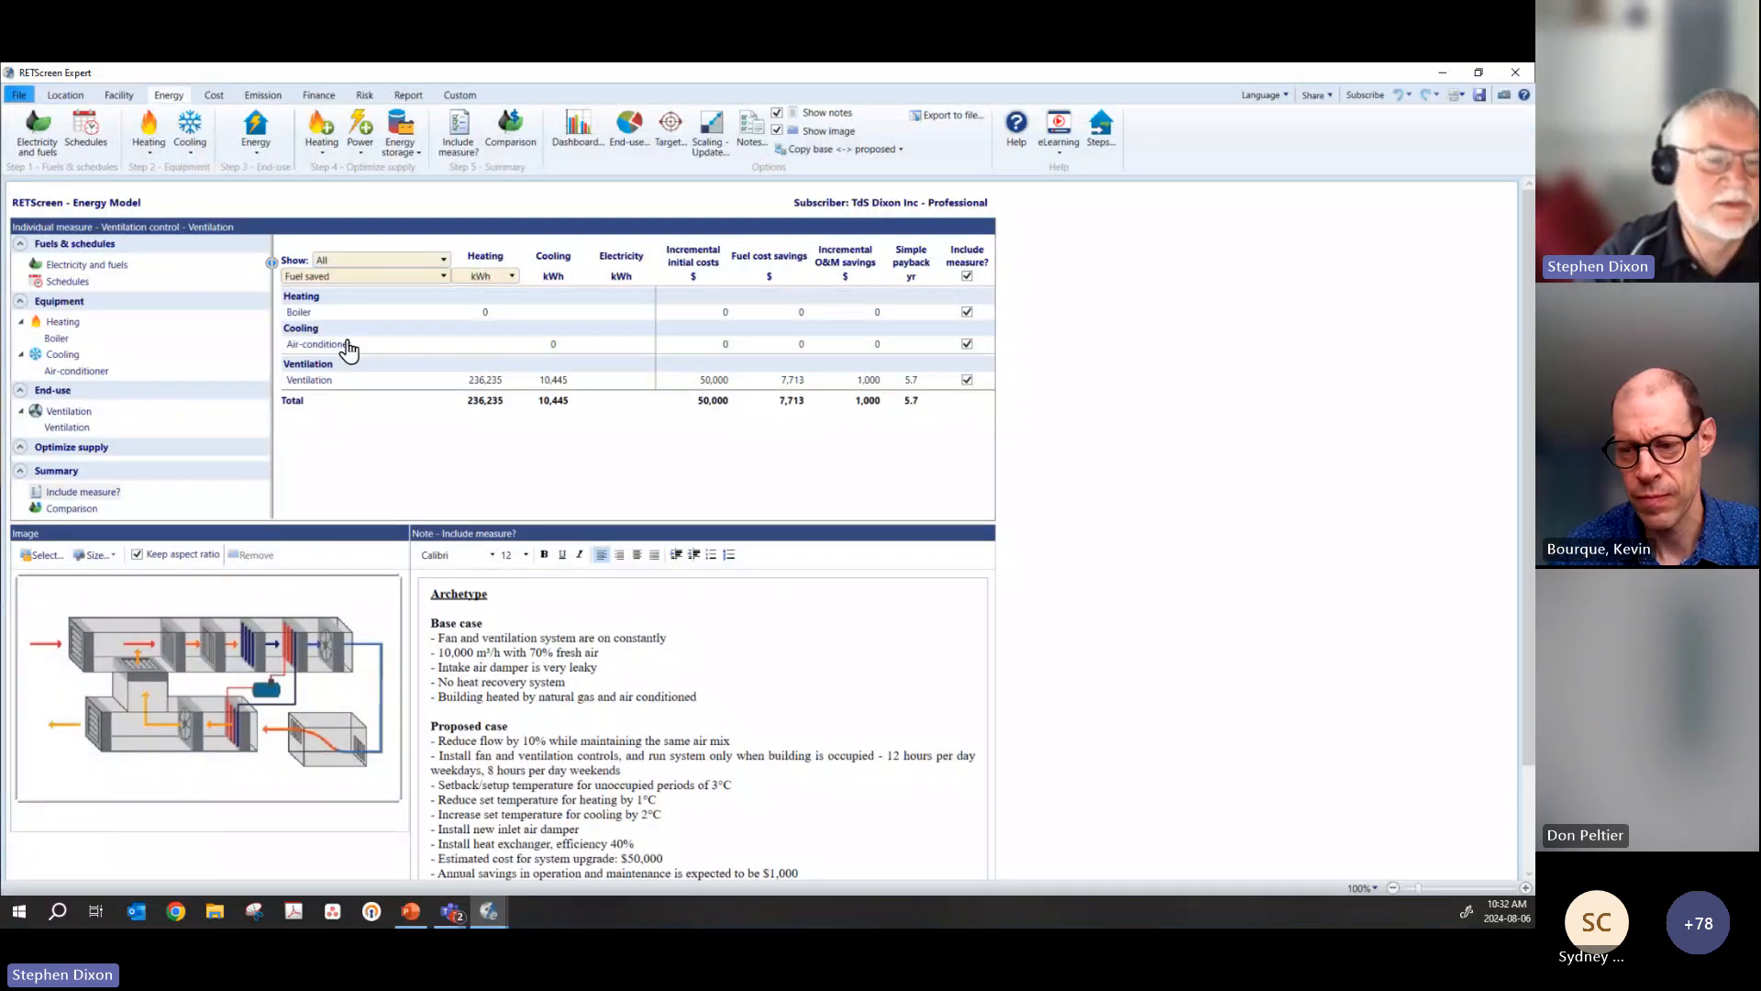
pyautogui.click(424, 276)
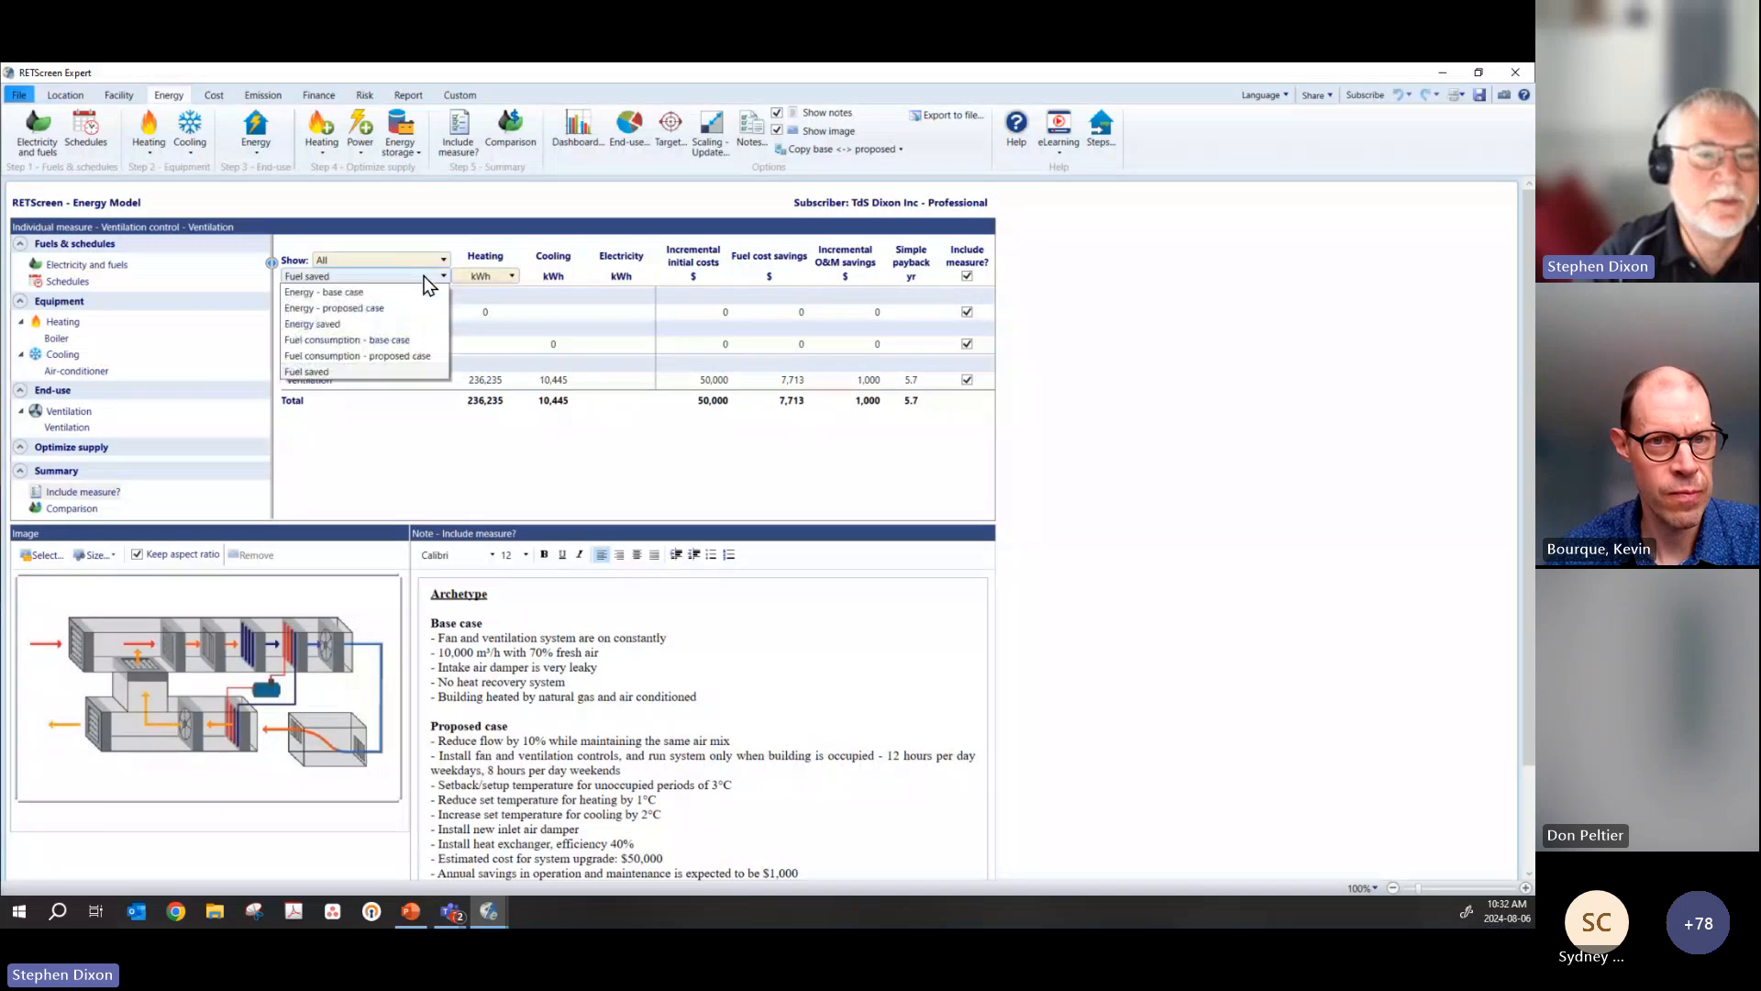
pyautogui.click(424, 276)
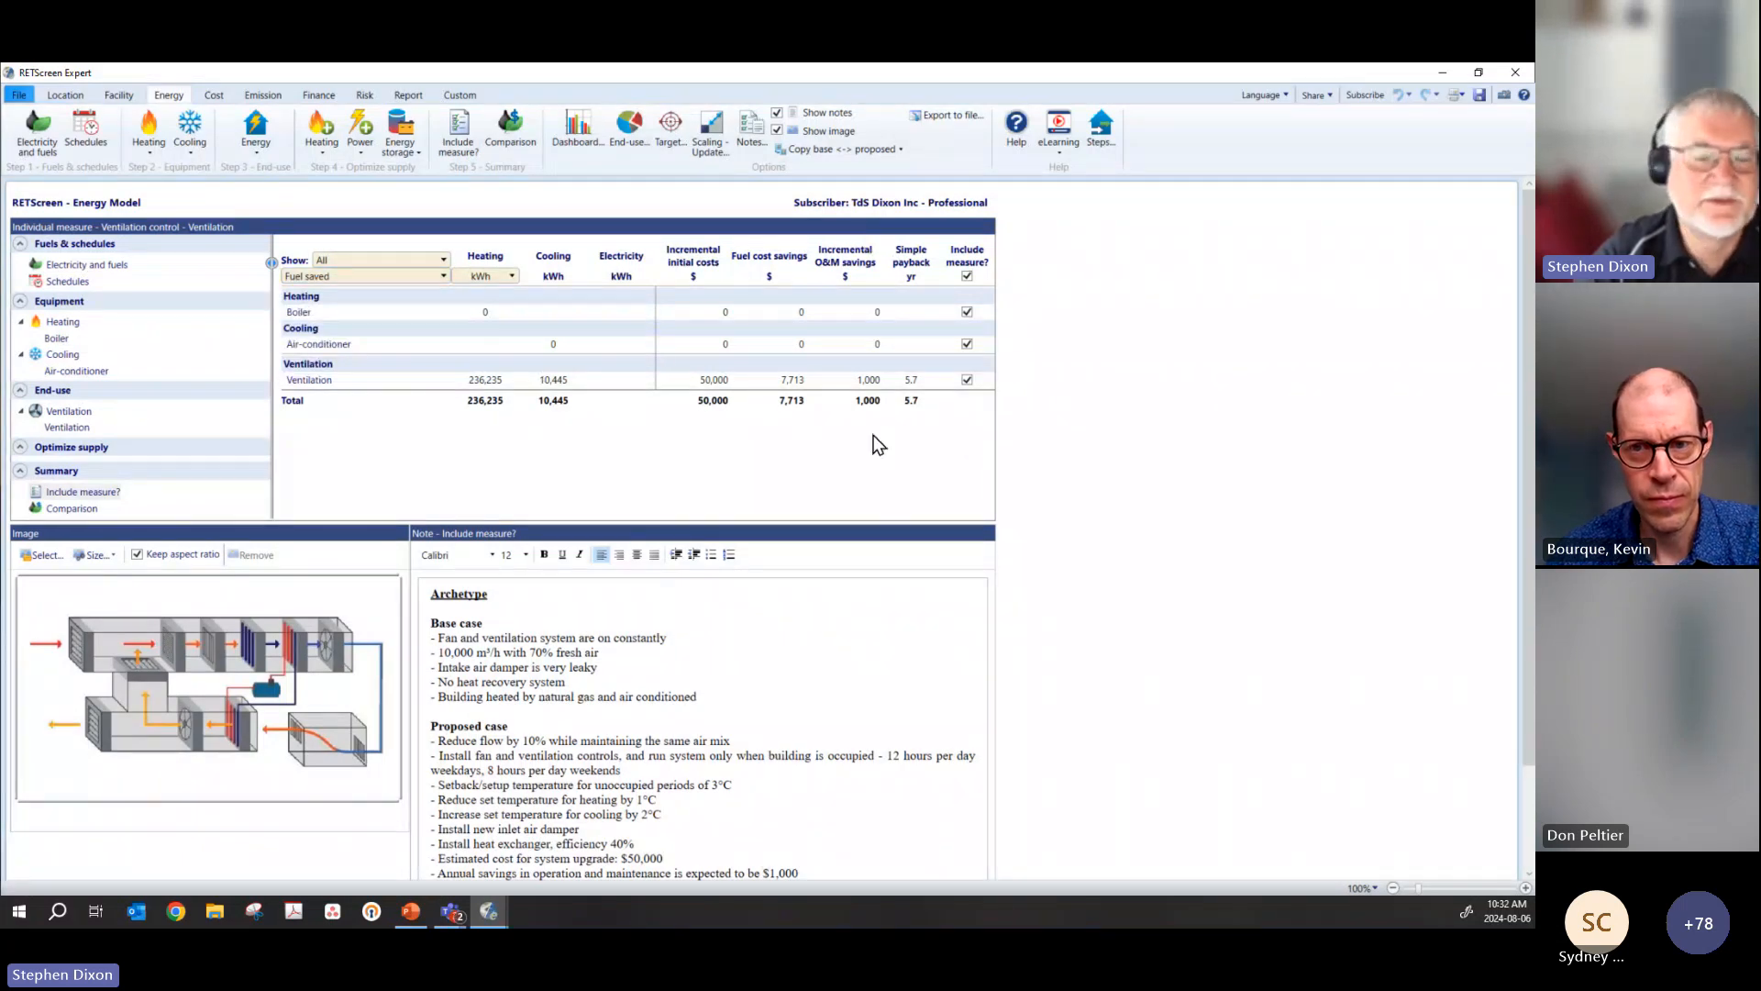
pyautogui.scroll(-2, 758, 639)
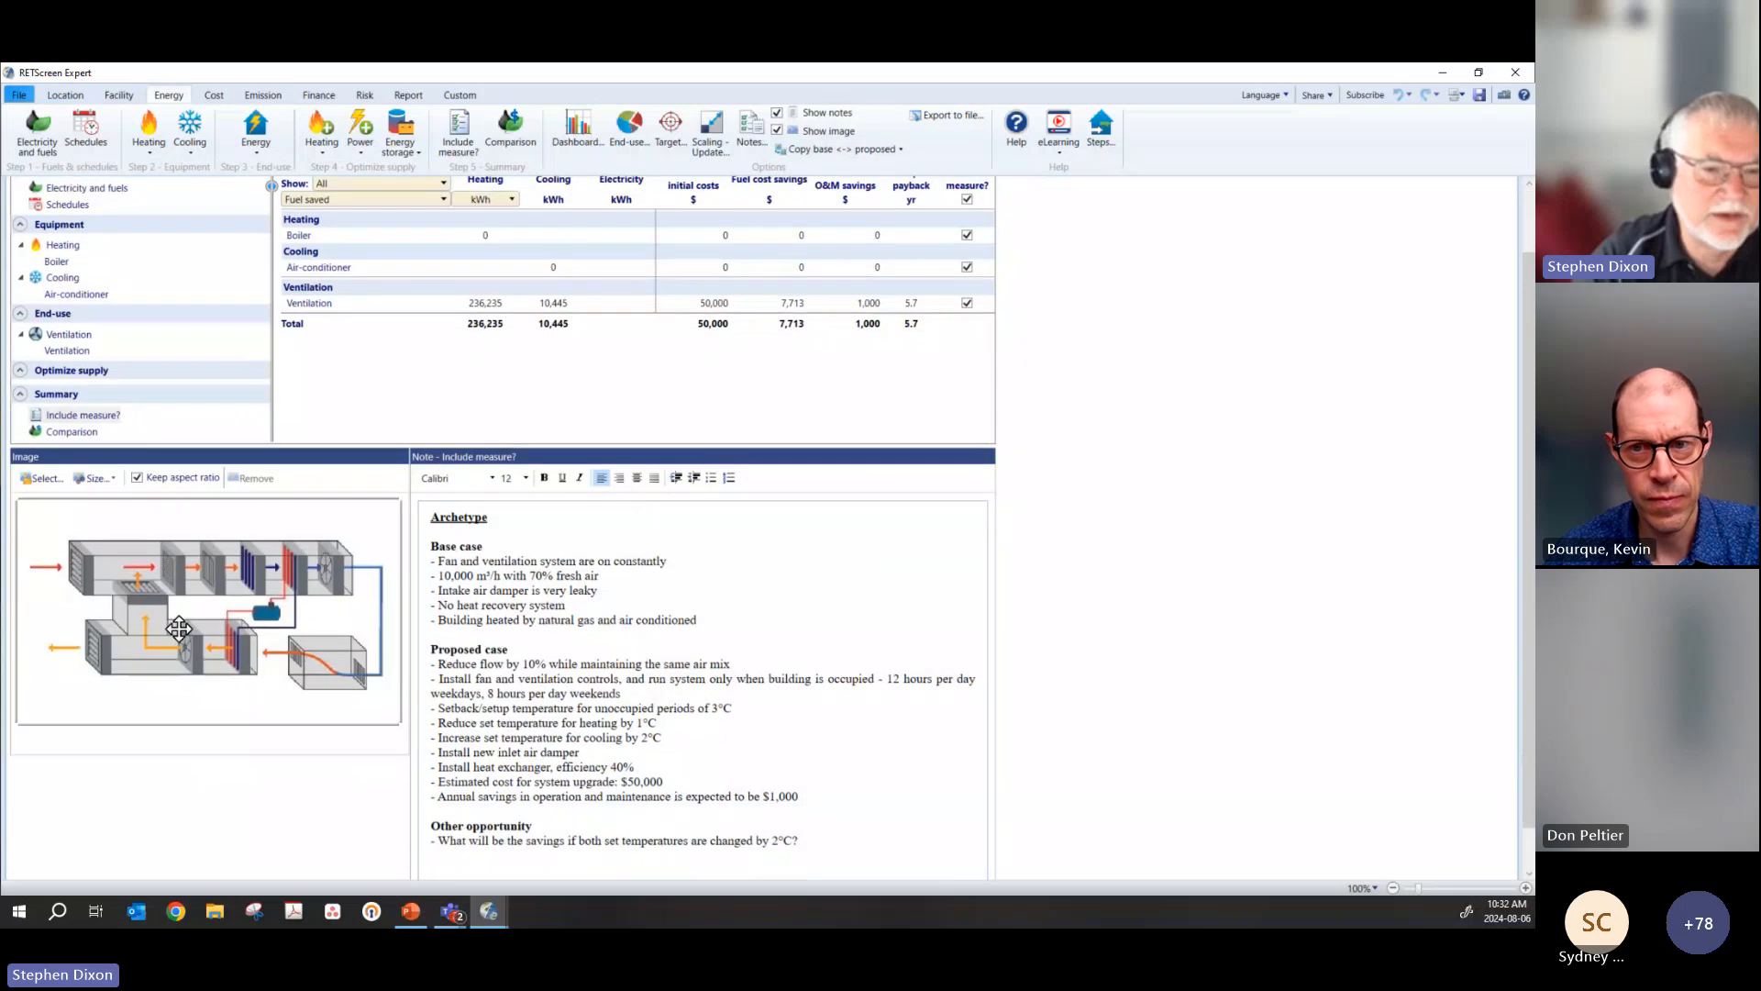
pyautogui.scroll(-1, 633, 612)
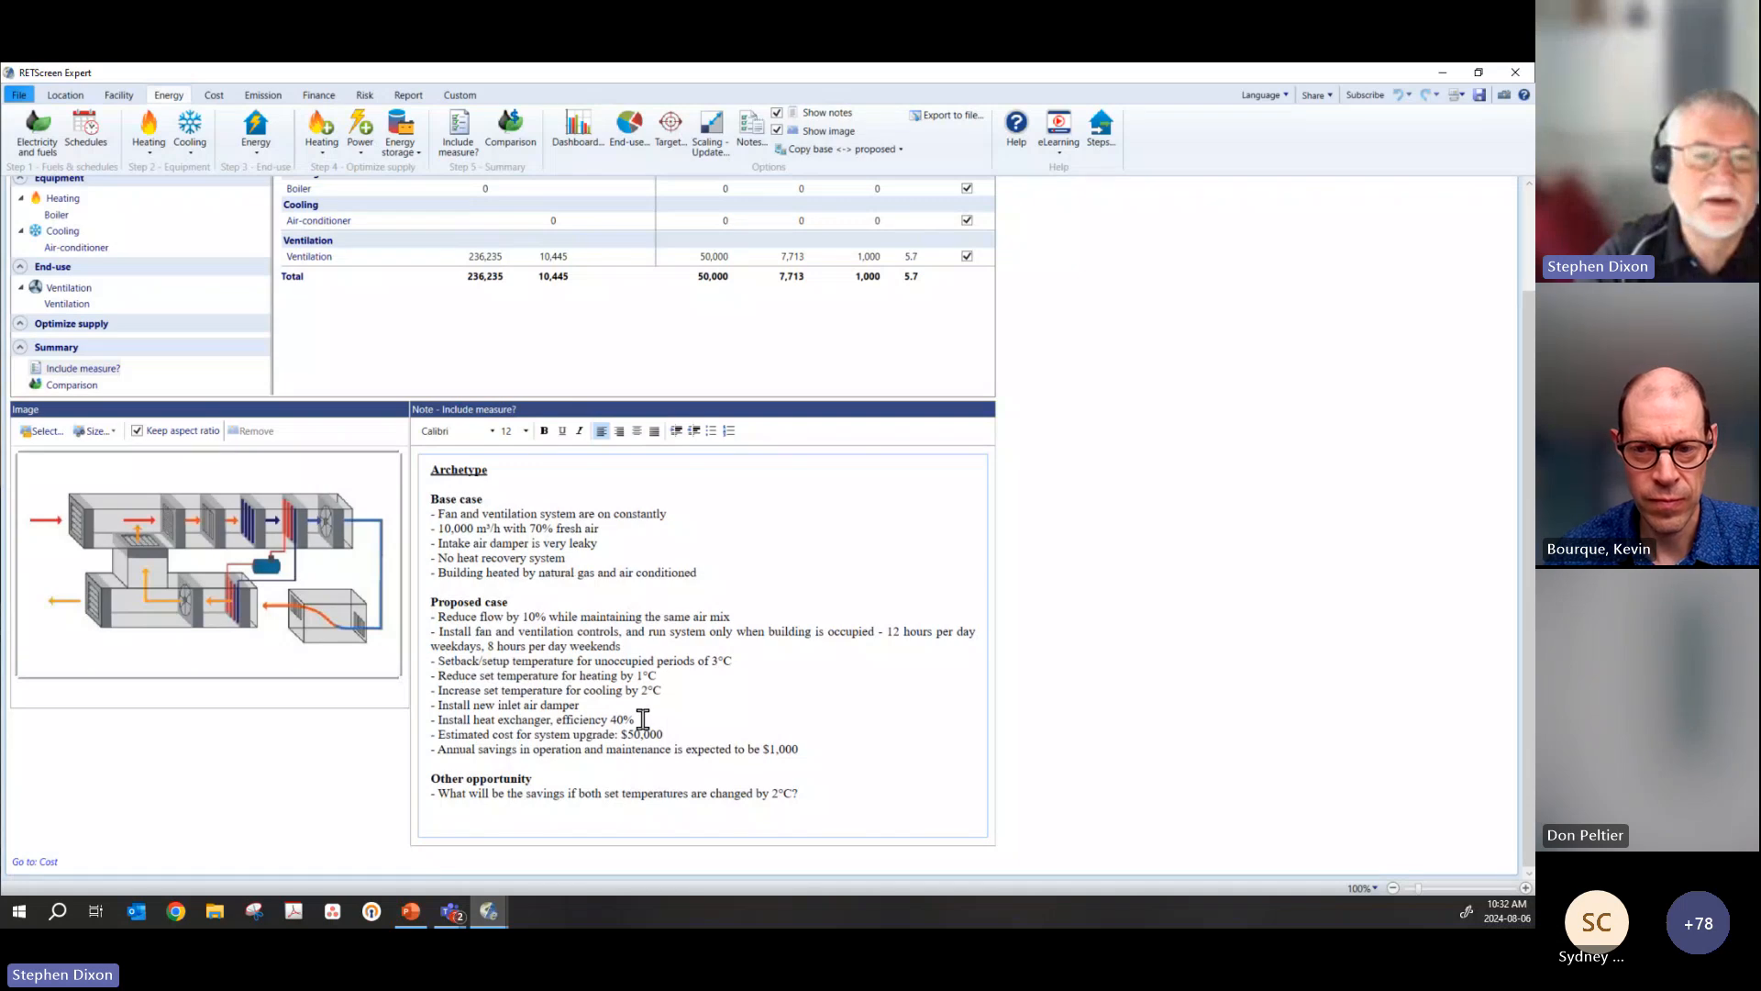
pyautogui.scroll(3, 643, 719)
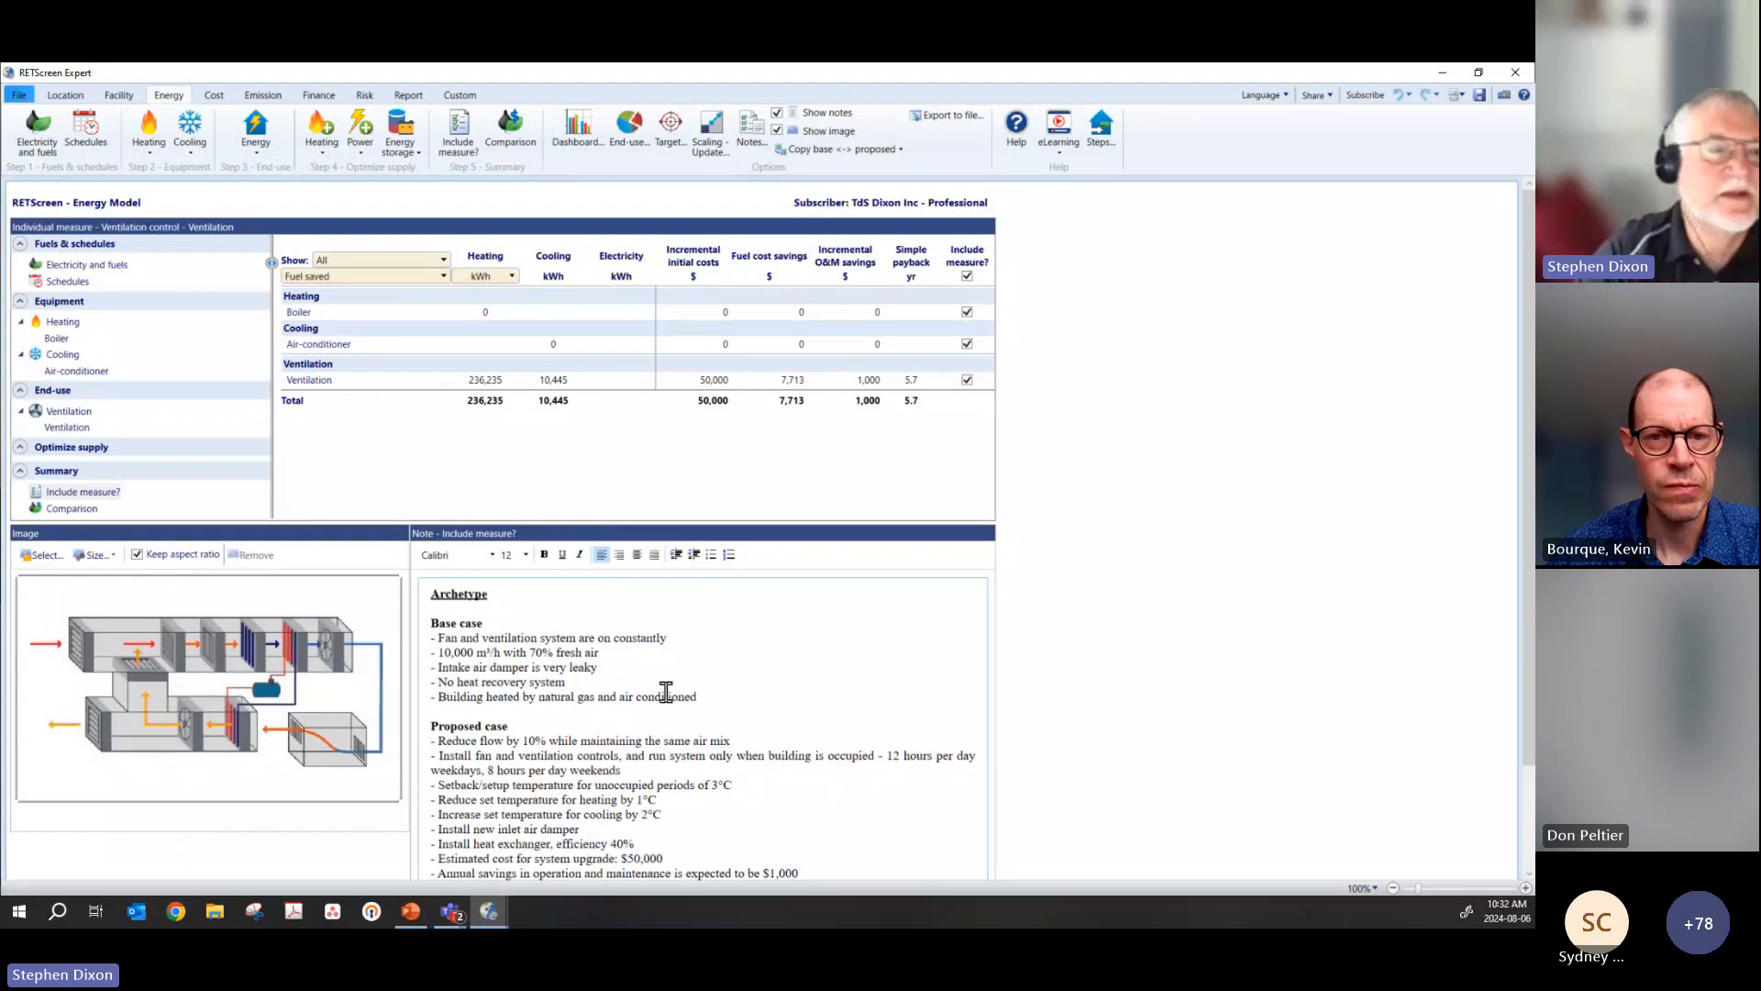
# Step: Review the ventilation archetype's fuel and electricity rates, schedules, boiler, air-conditioner and ventilation inputs
pyautogui.click(61, 265)
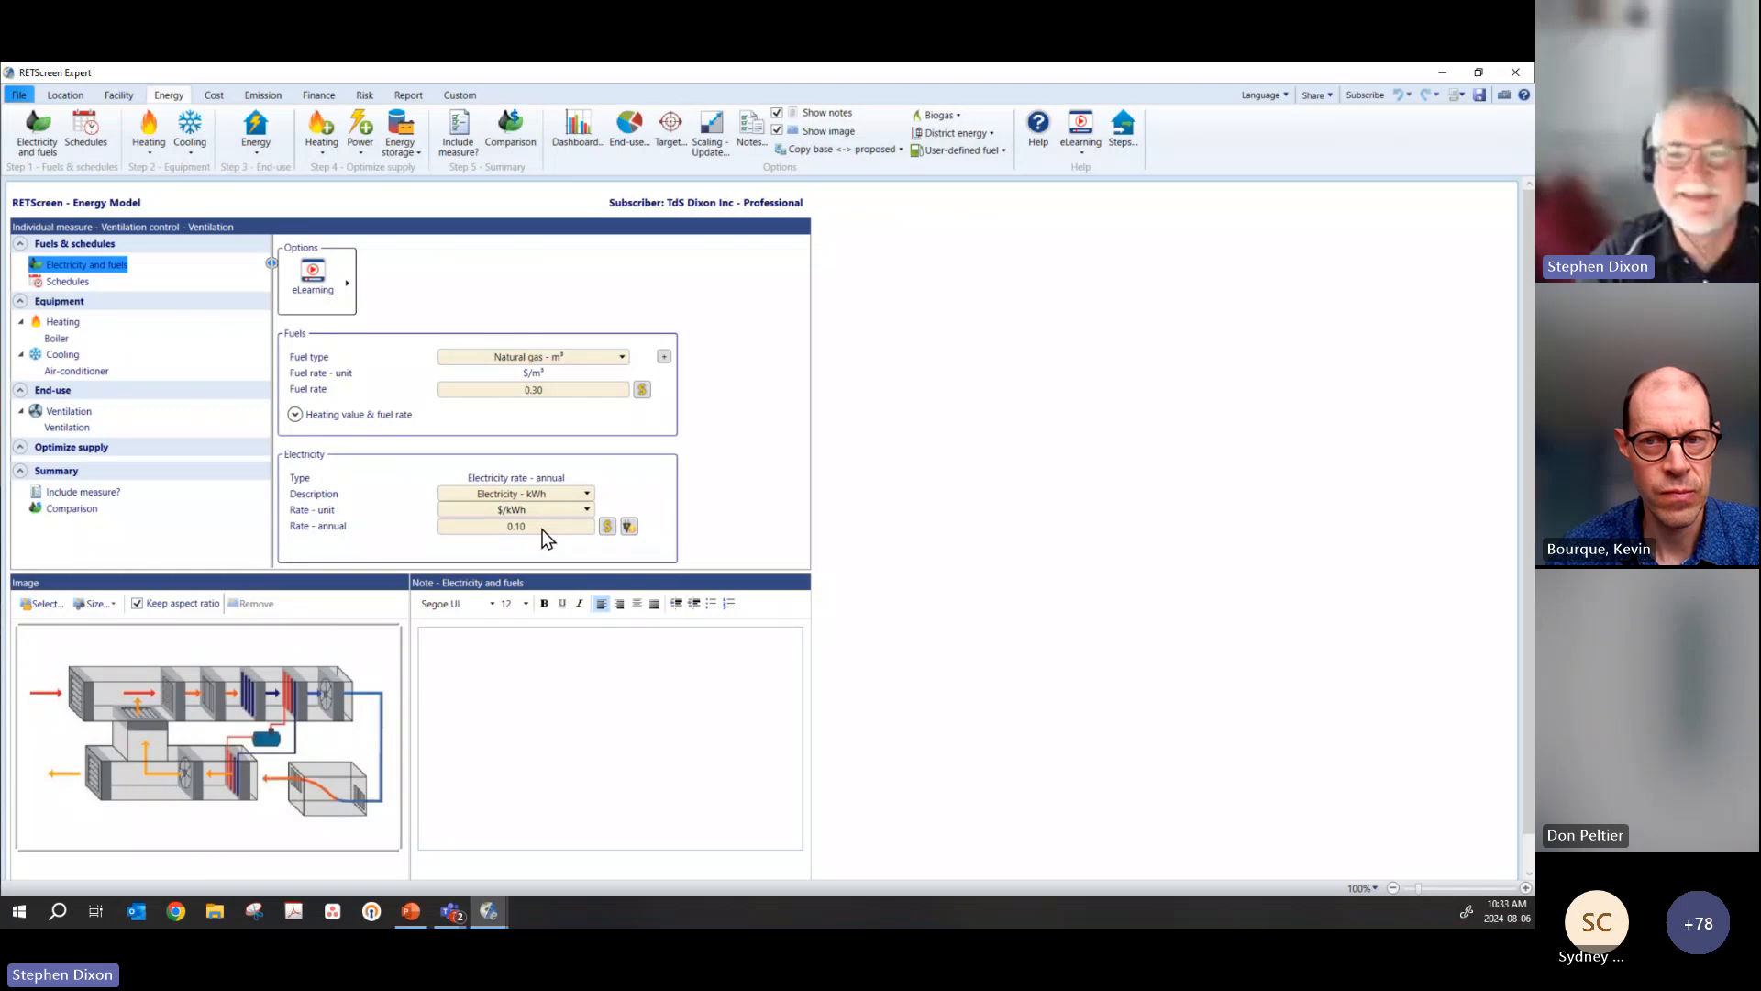
pyautogui.click(67, 281)
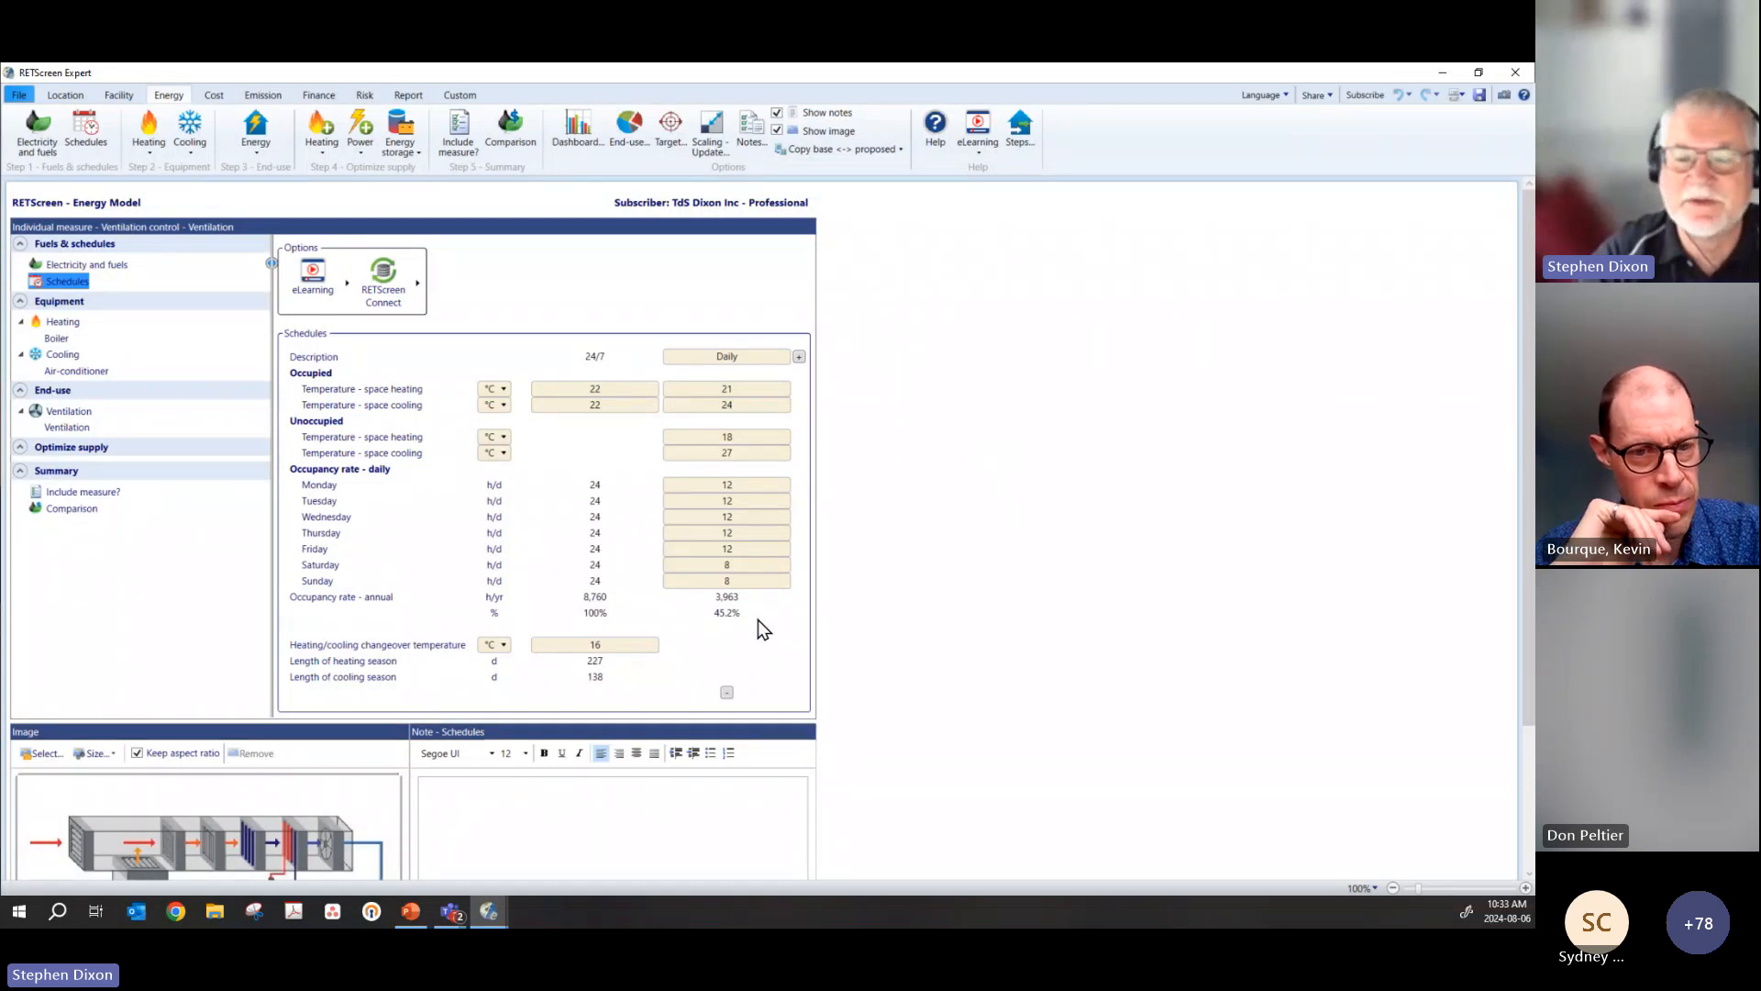
pyautogui.click(55, 337)
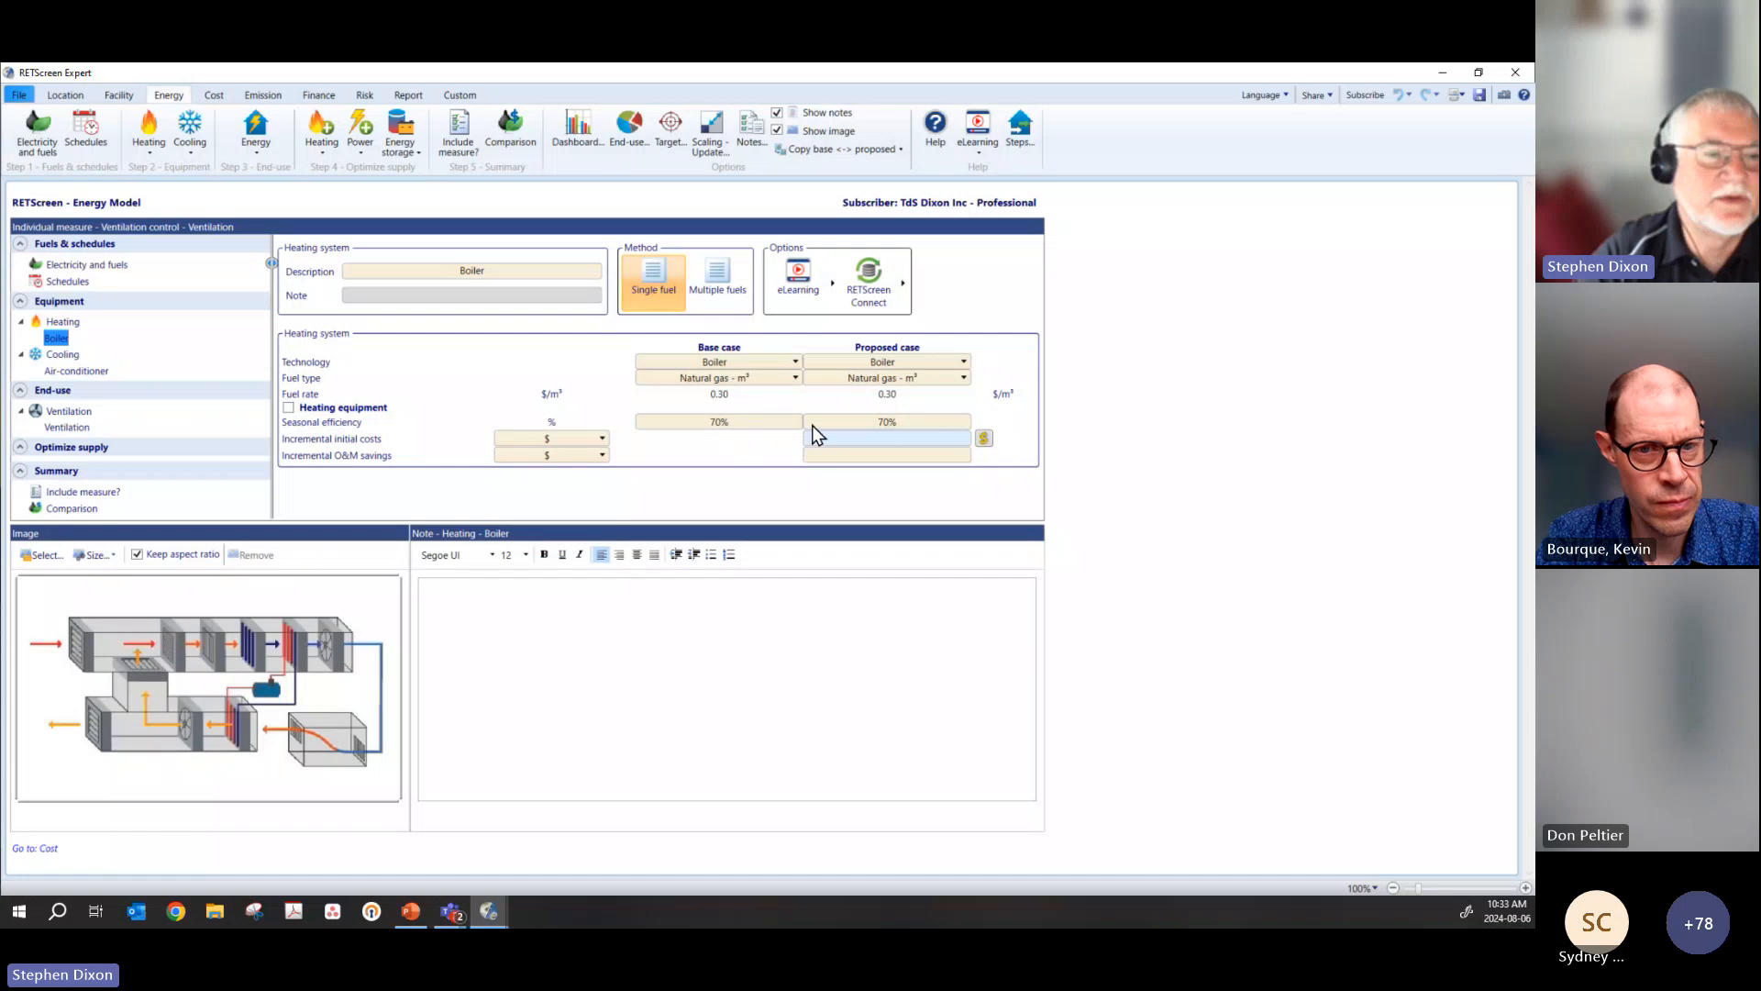
pyautogui.click(76, 370)
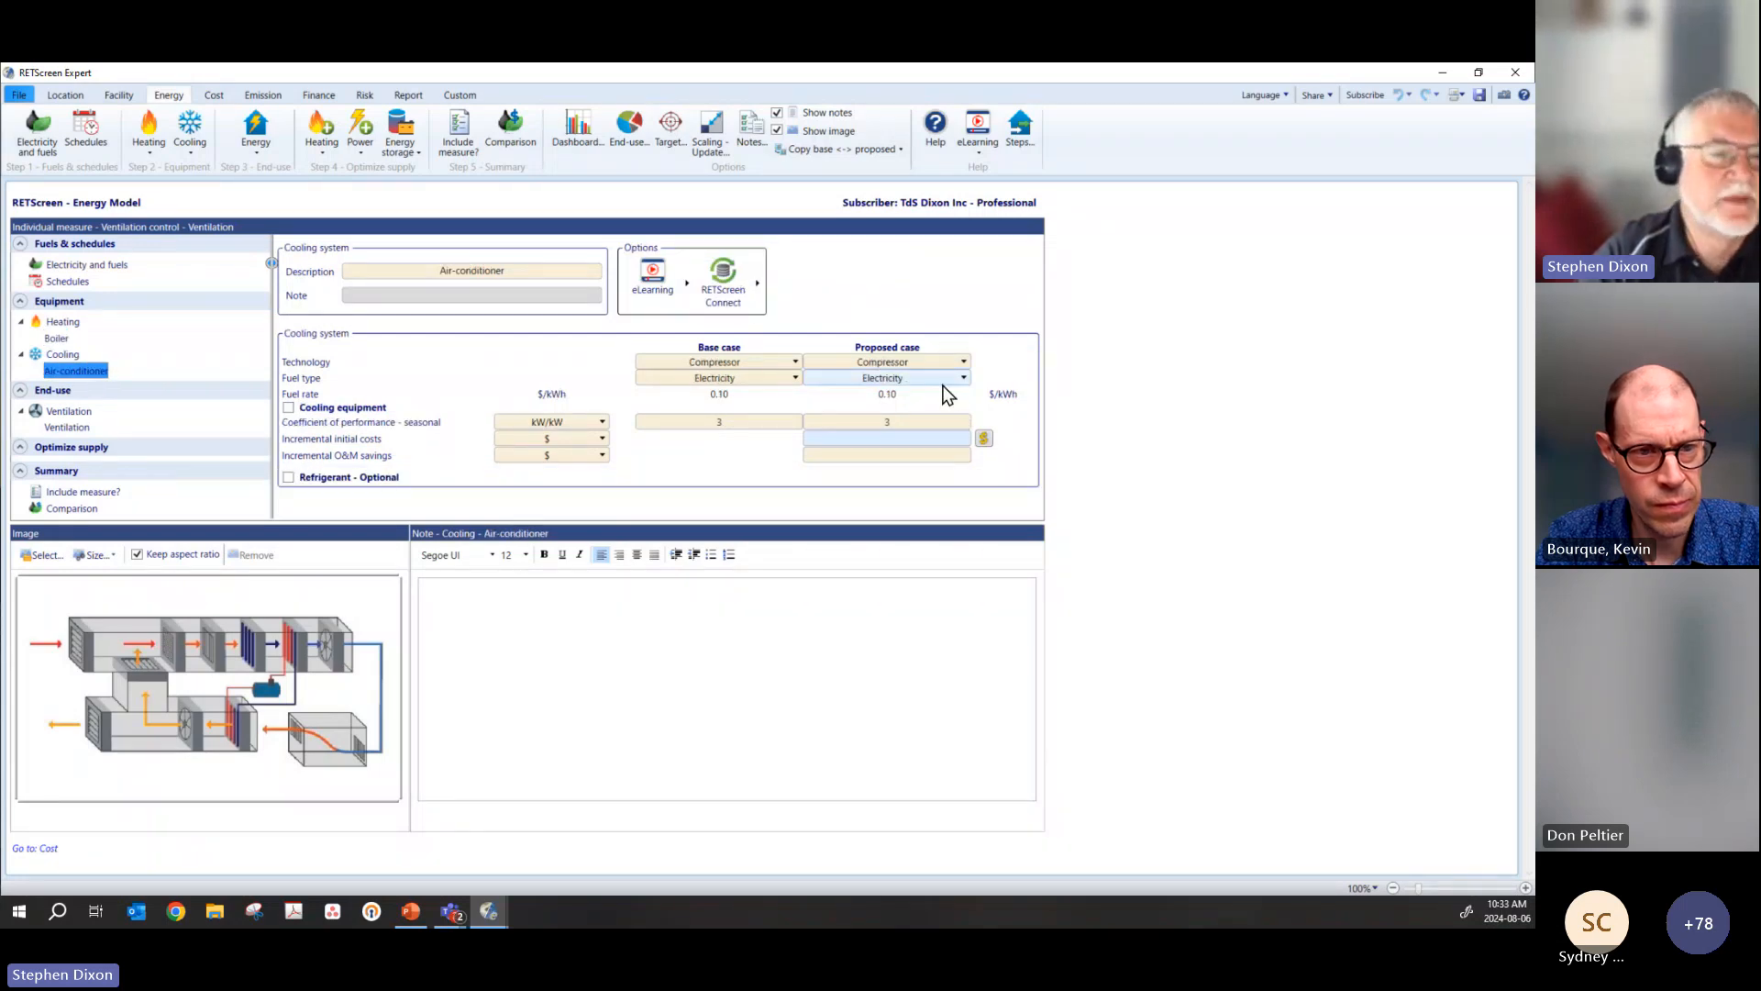
pyautogui.click(67, 427)
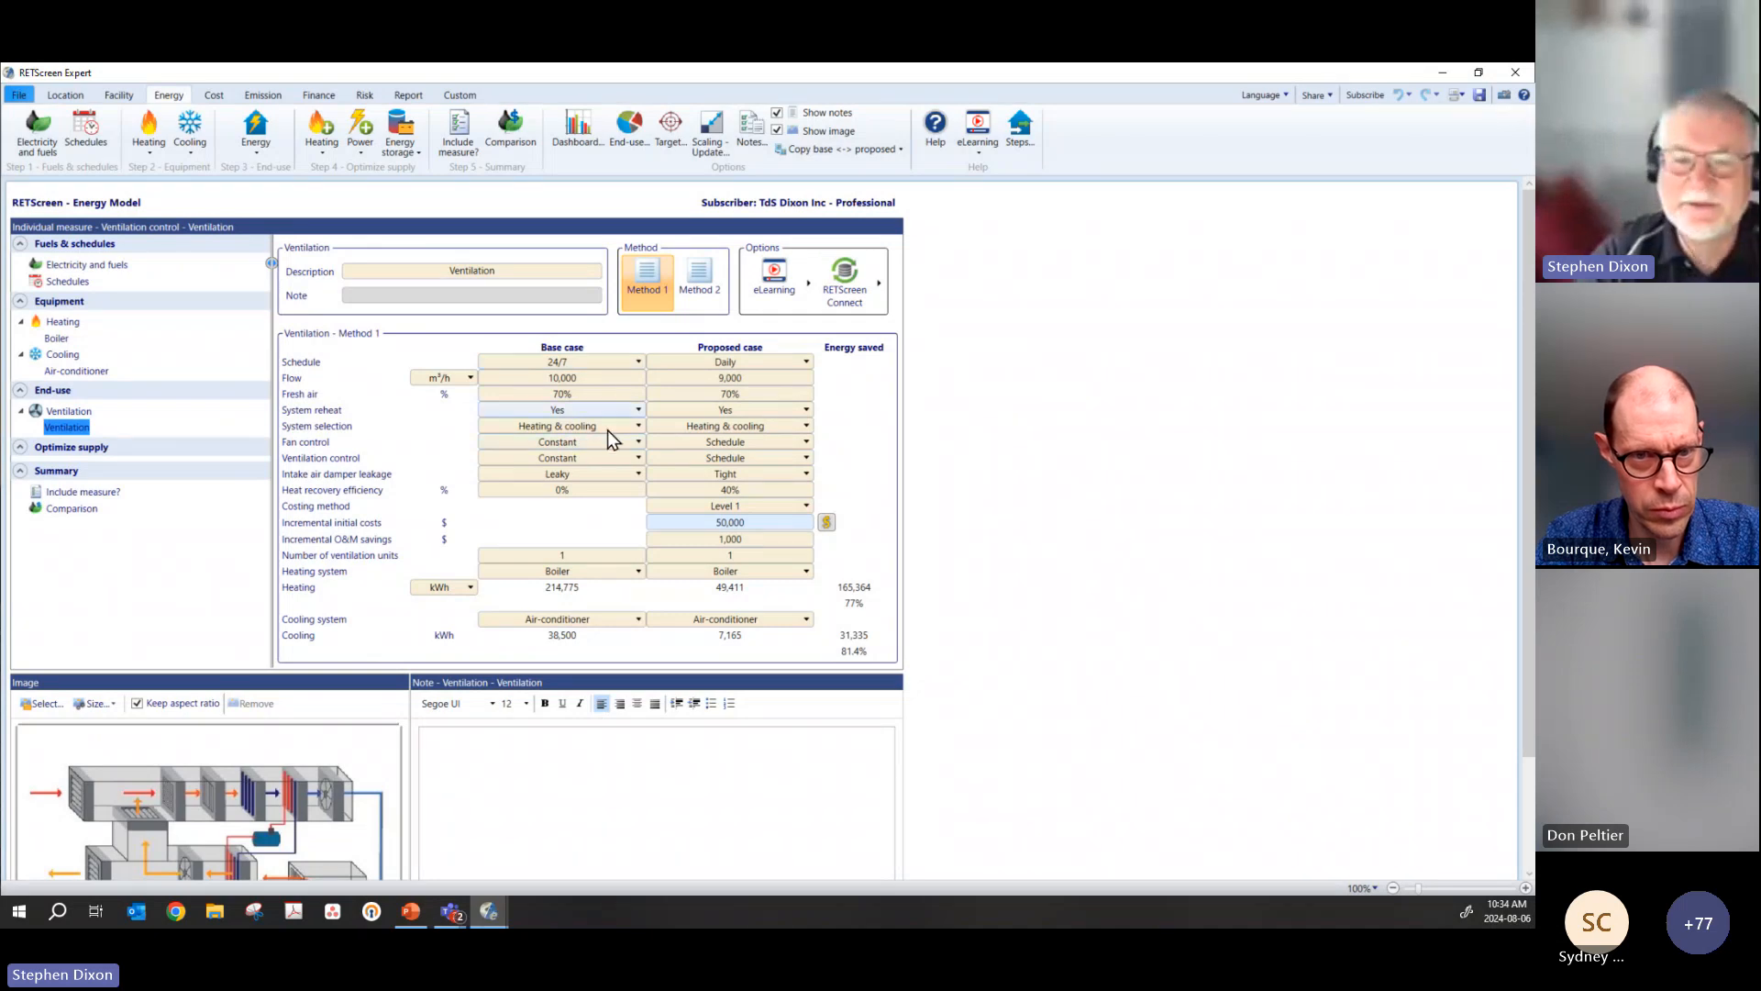
# Step: Consult the help topic on incremental O&M savings for the proposed ventilation case, and close it
pyautogui.click(757, 542)
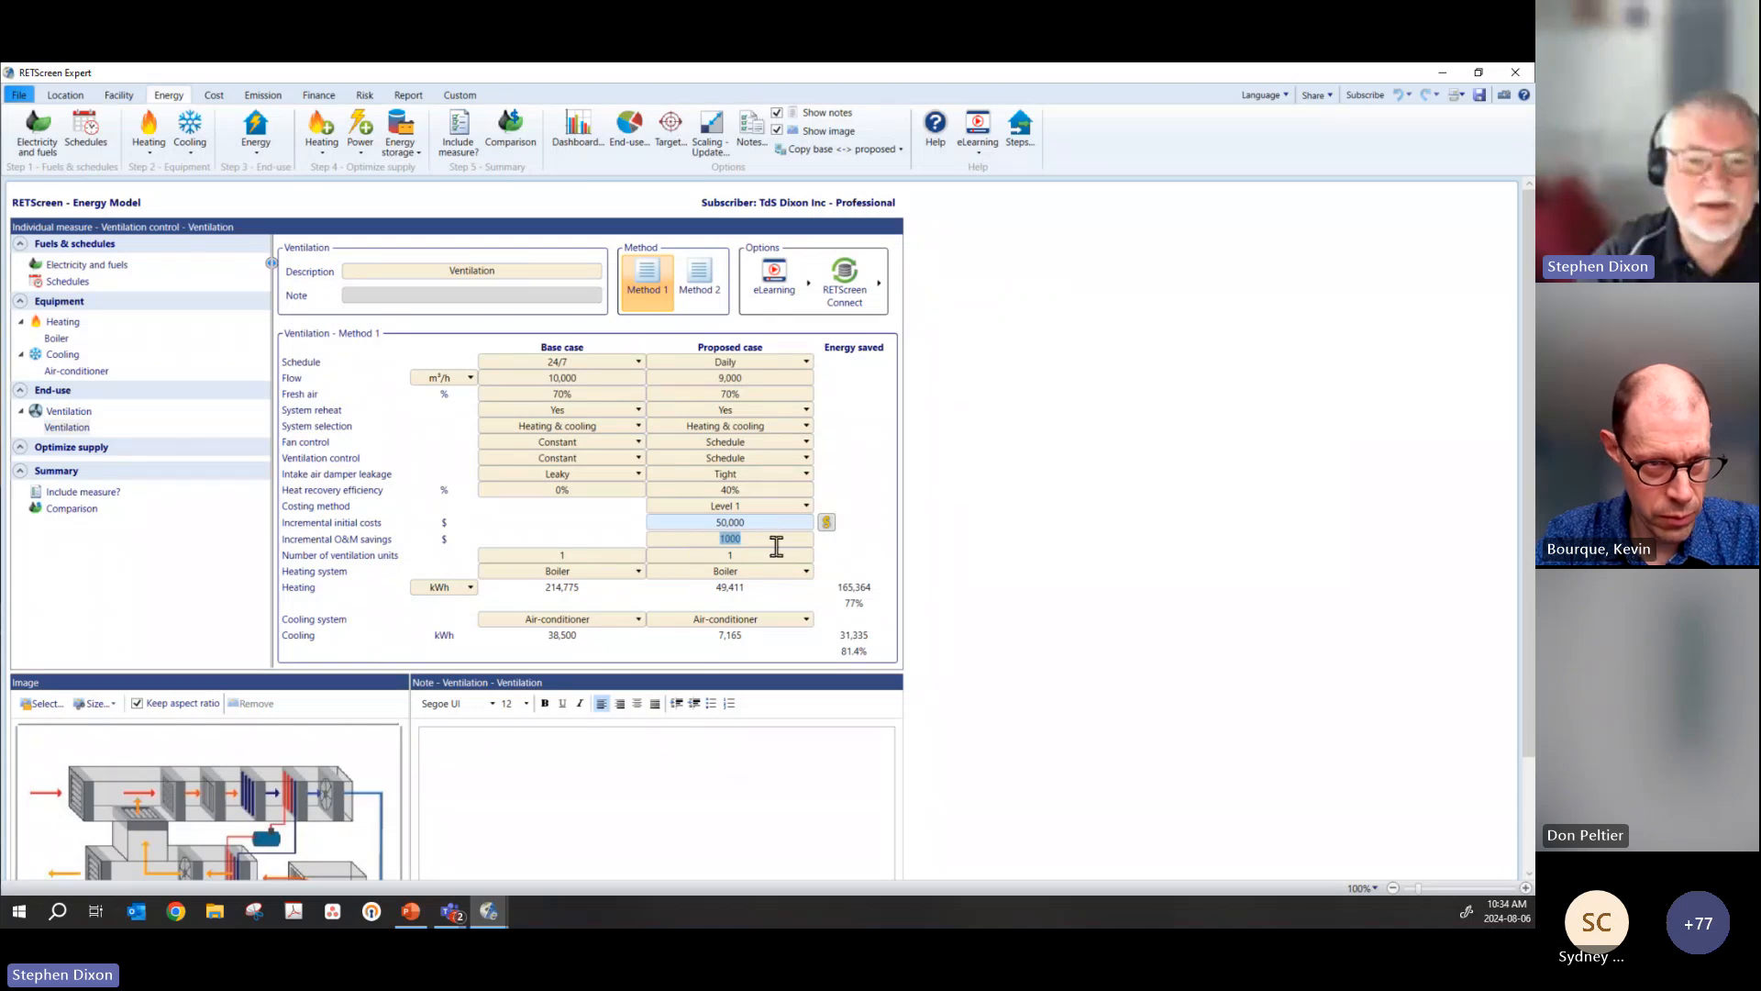
pyautogui.press('F1')
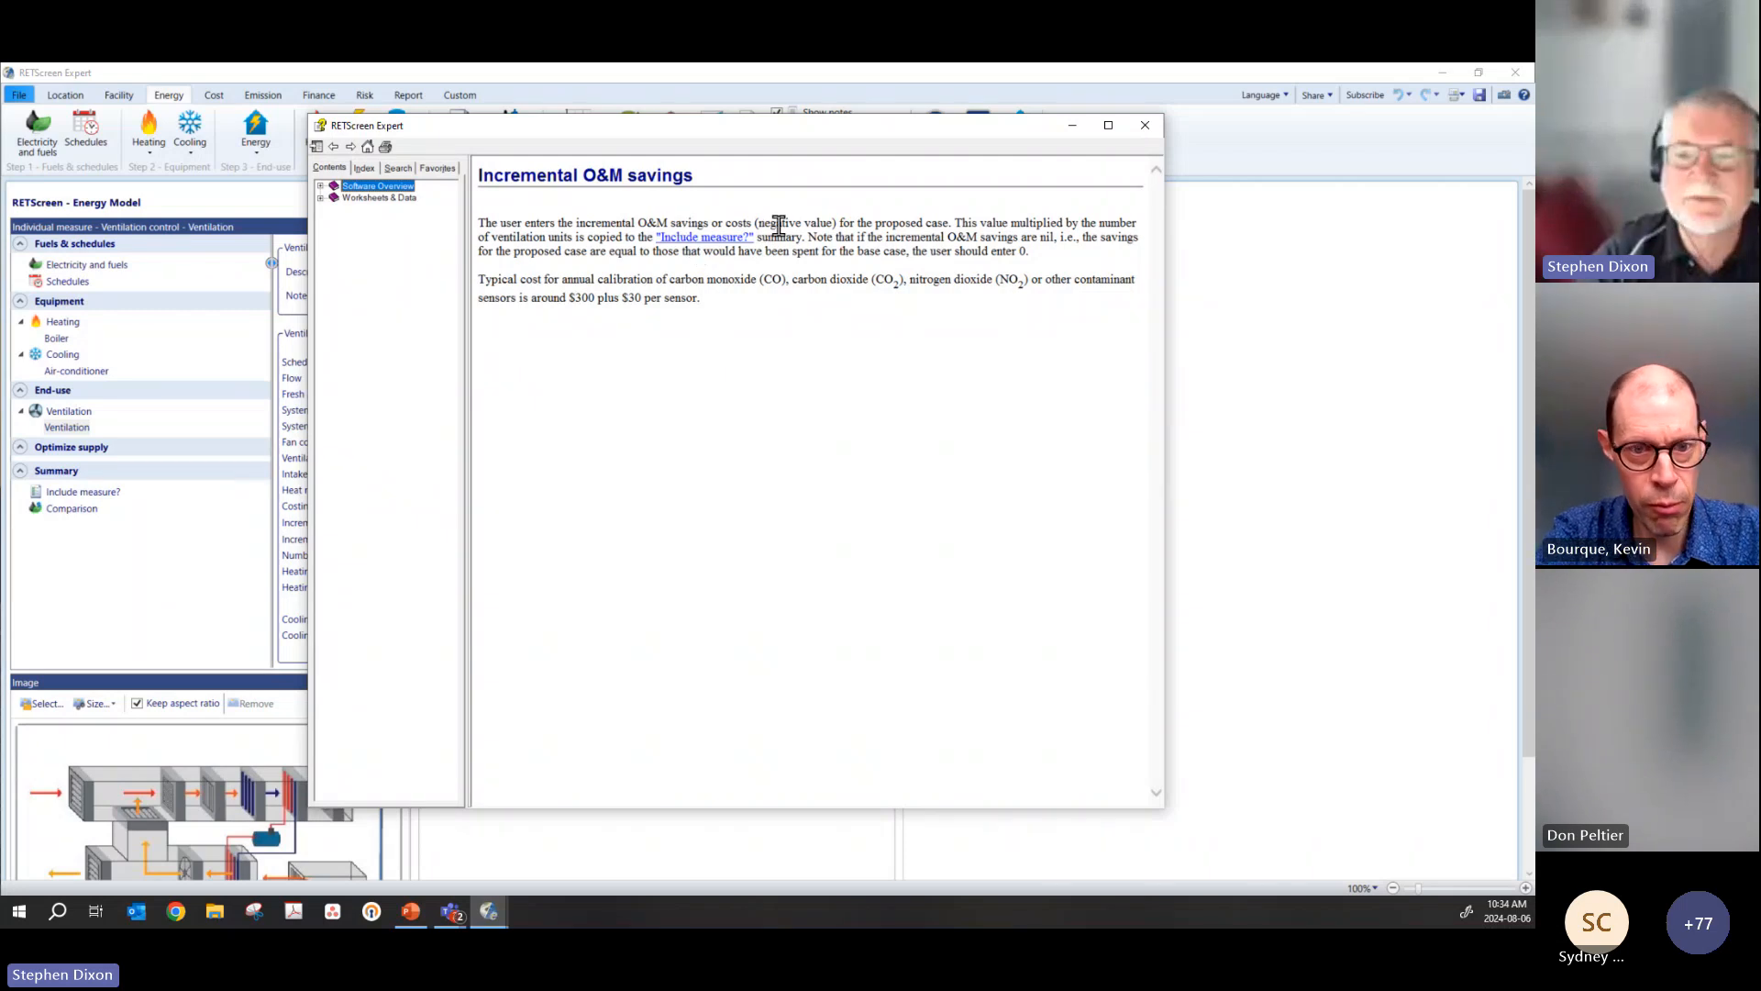
pyautogui.moveTo(755, 129); pyautogui.dragTo(1108, 466)
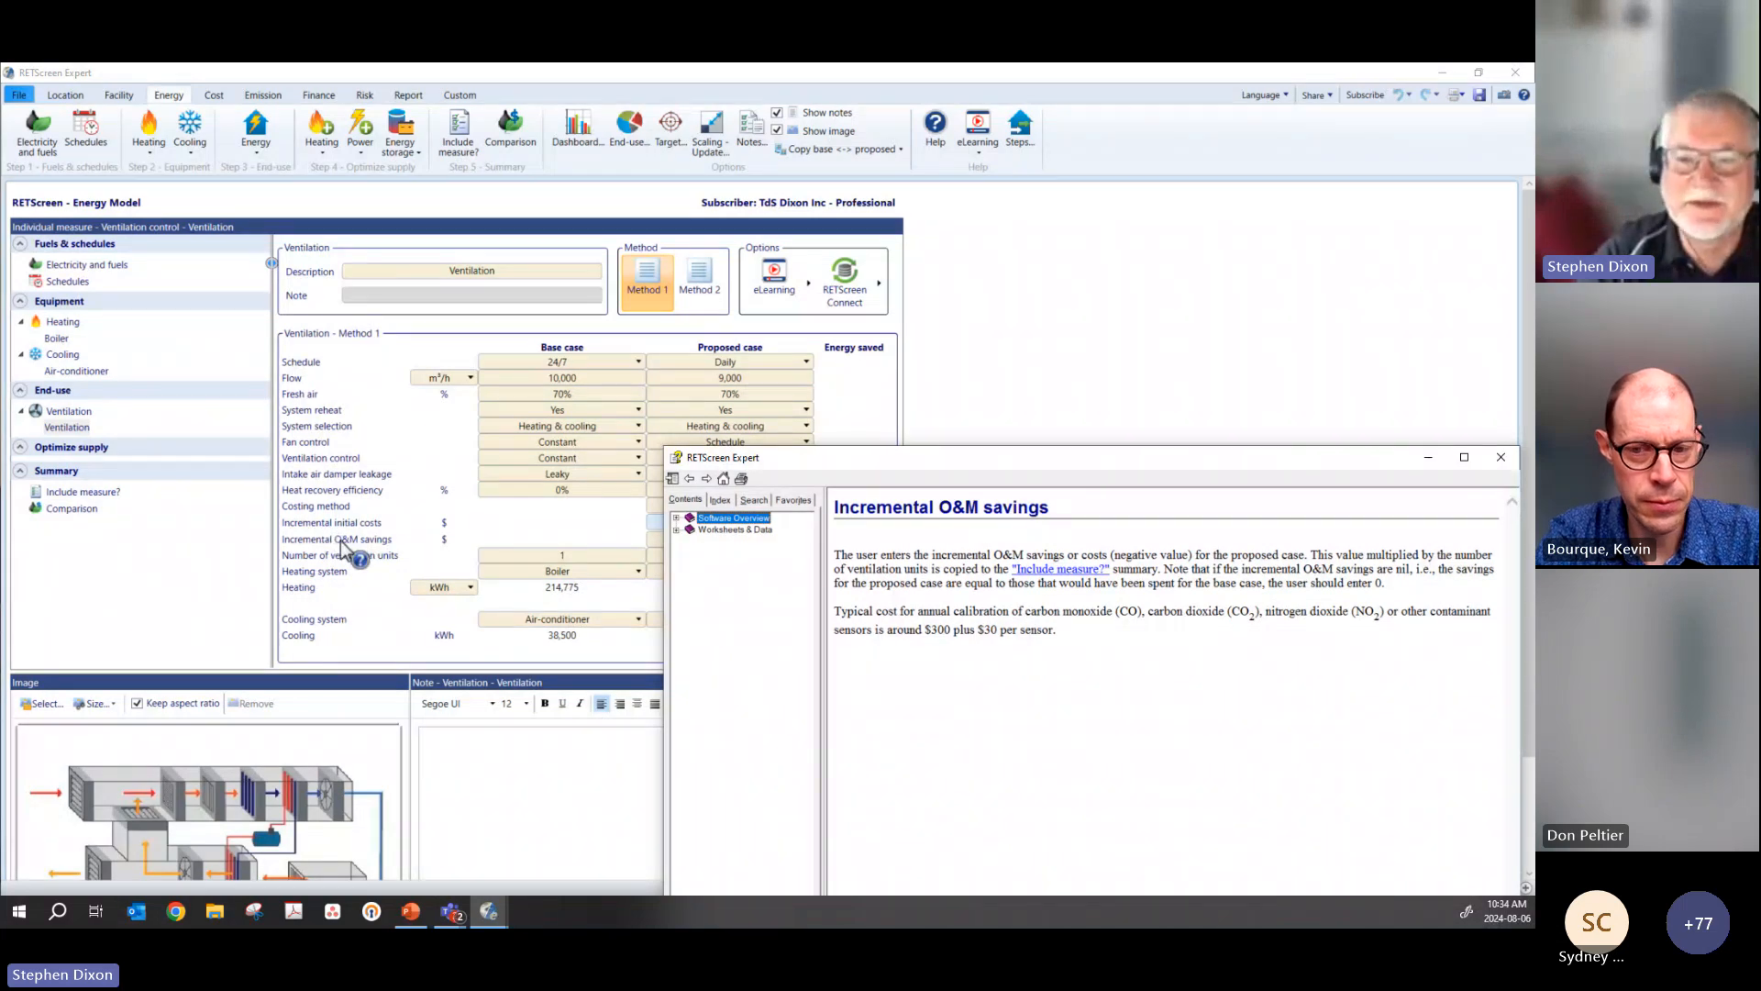
pyautogui.moveTo(1075, 462); pyautogui.dragTo(735, 273)
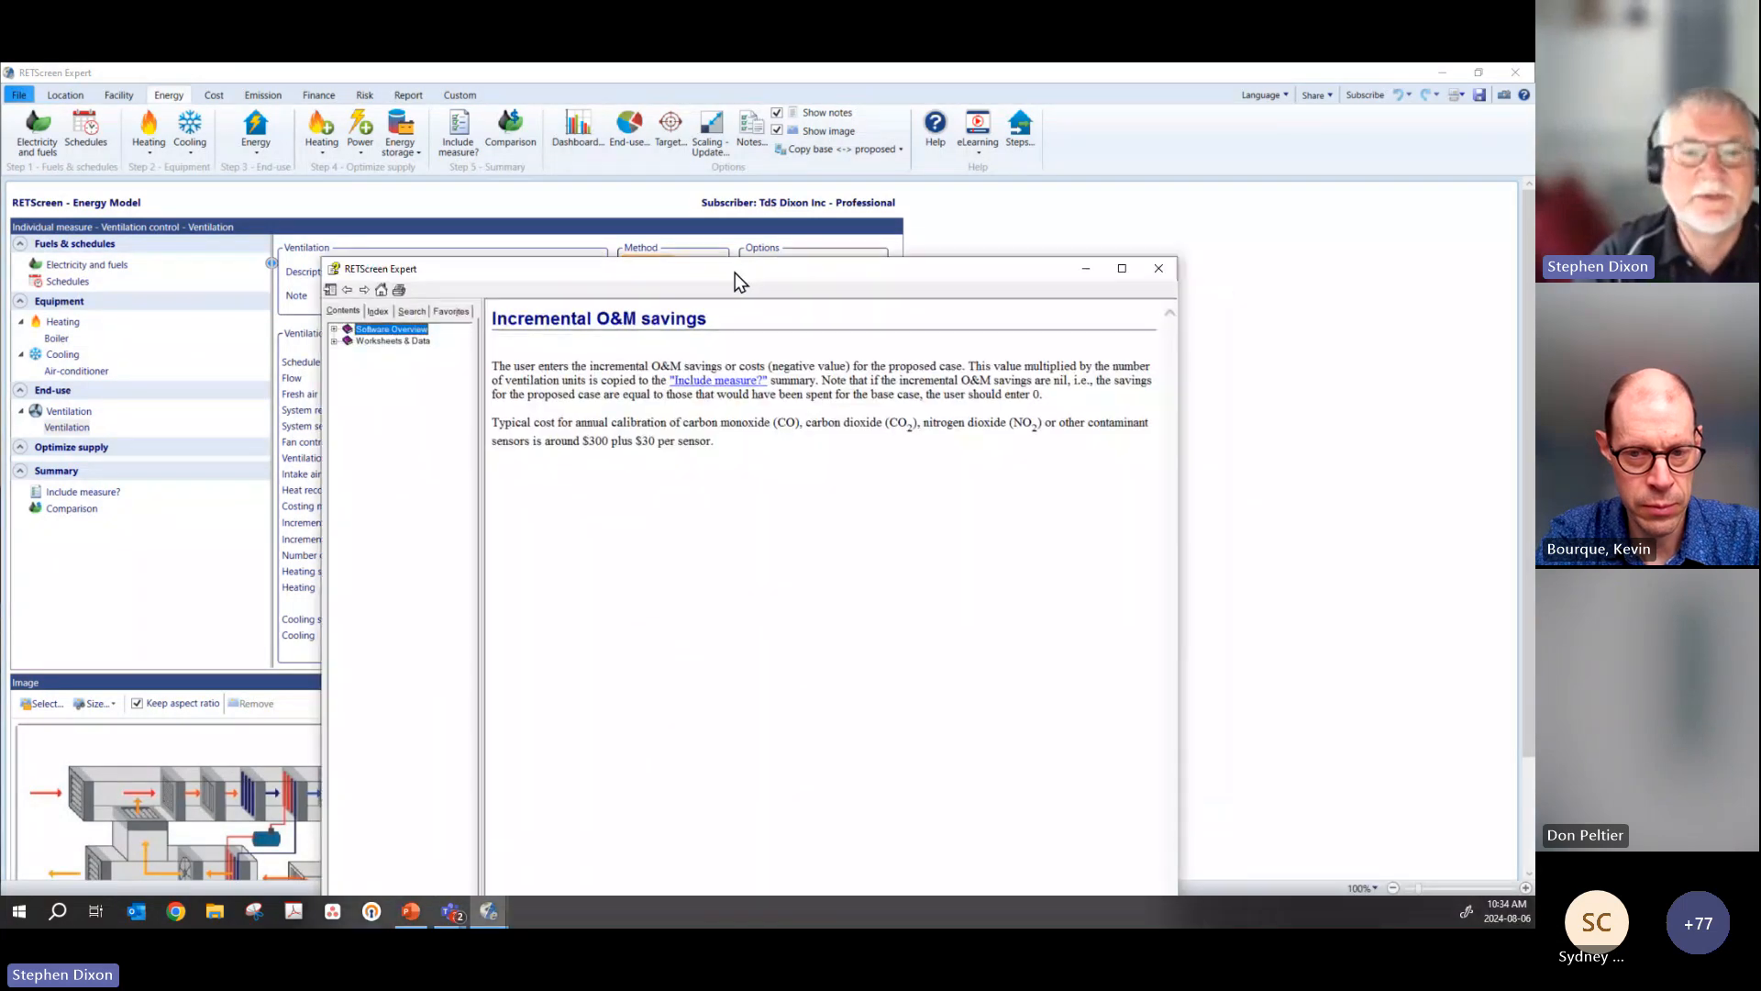
pyautogui.click(1158, 269)
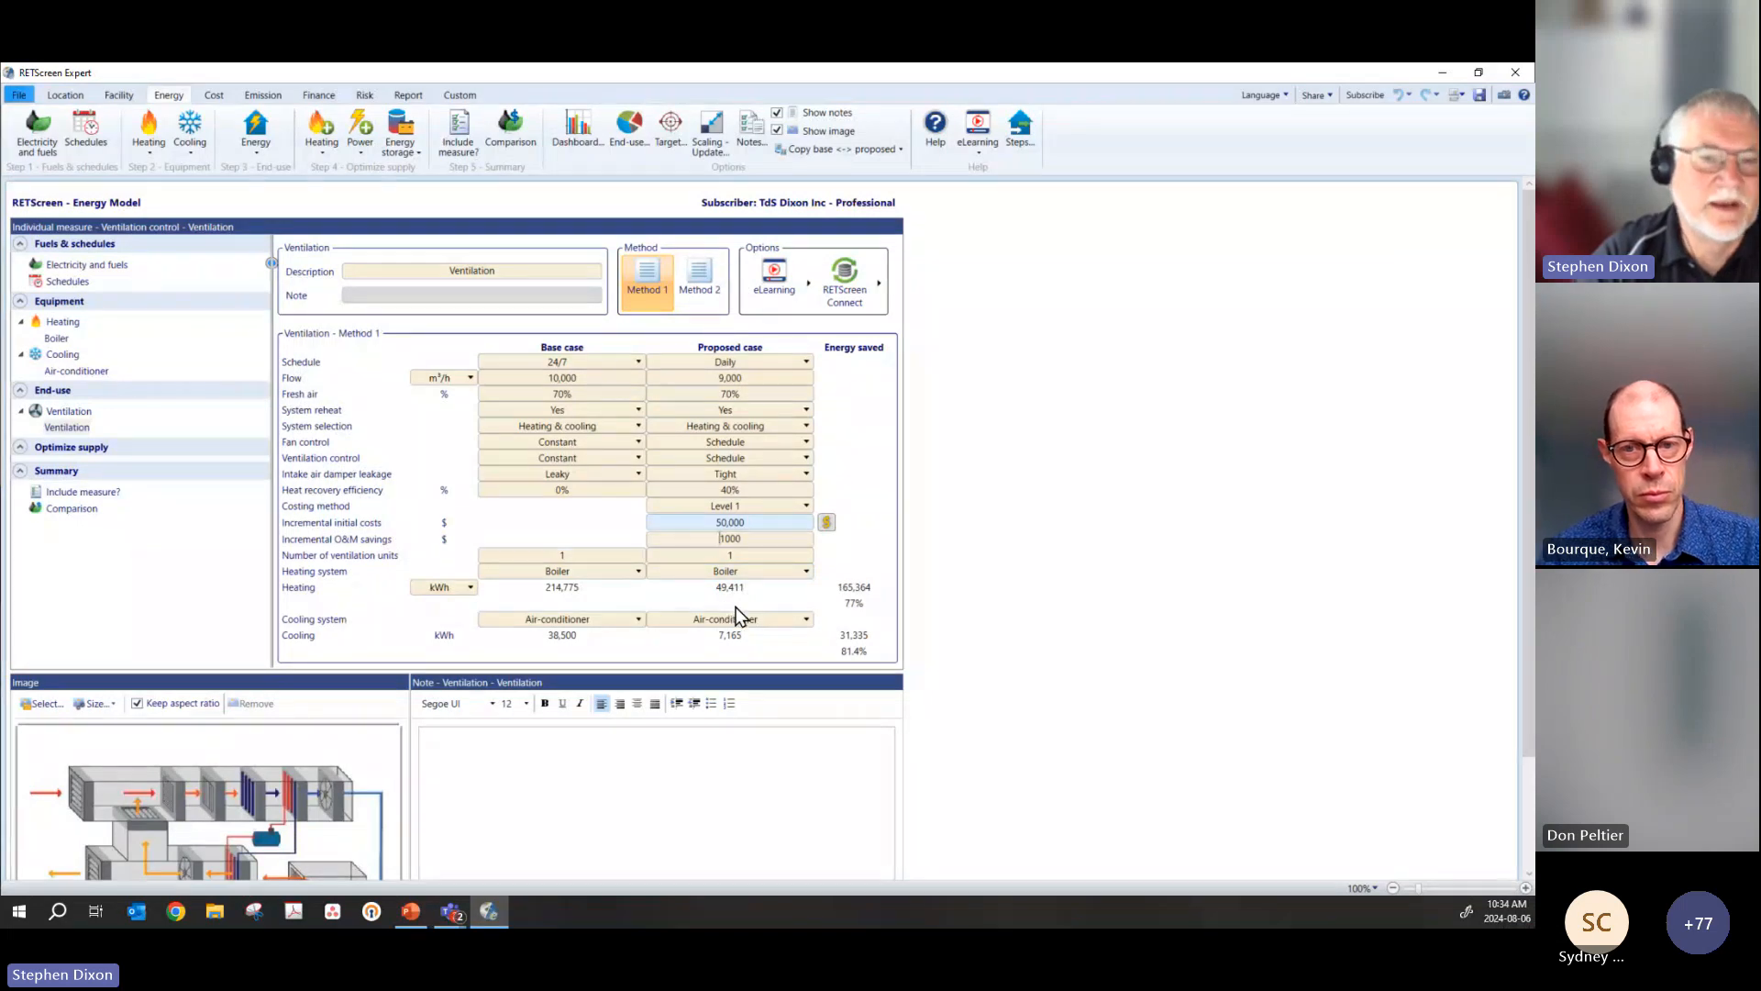
# Step: Compare the ventilation measure's savings summary with the cost analysis, and show the emission analysis for the base and proposed cases
pyautogui.click(455, 135)
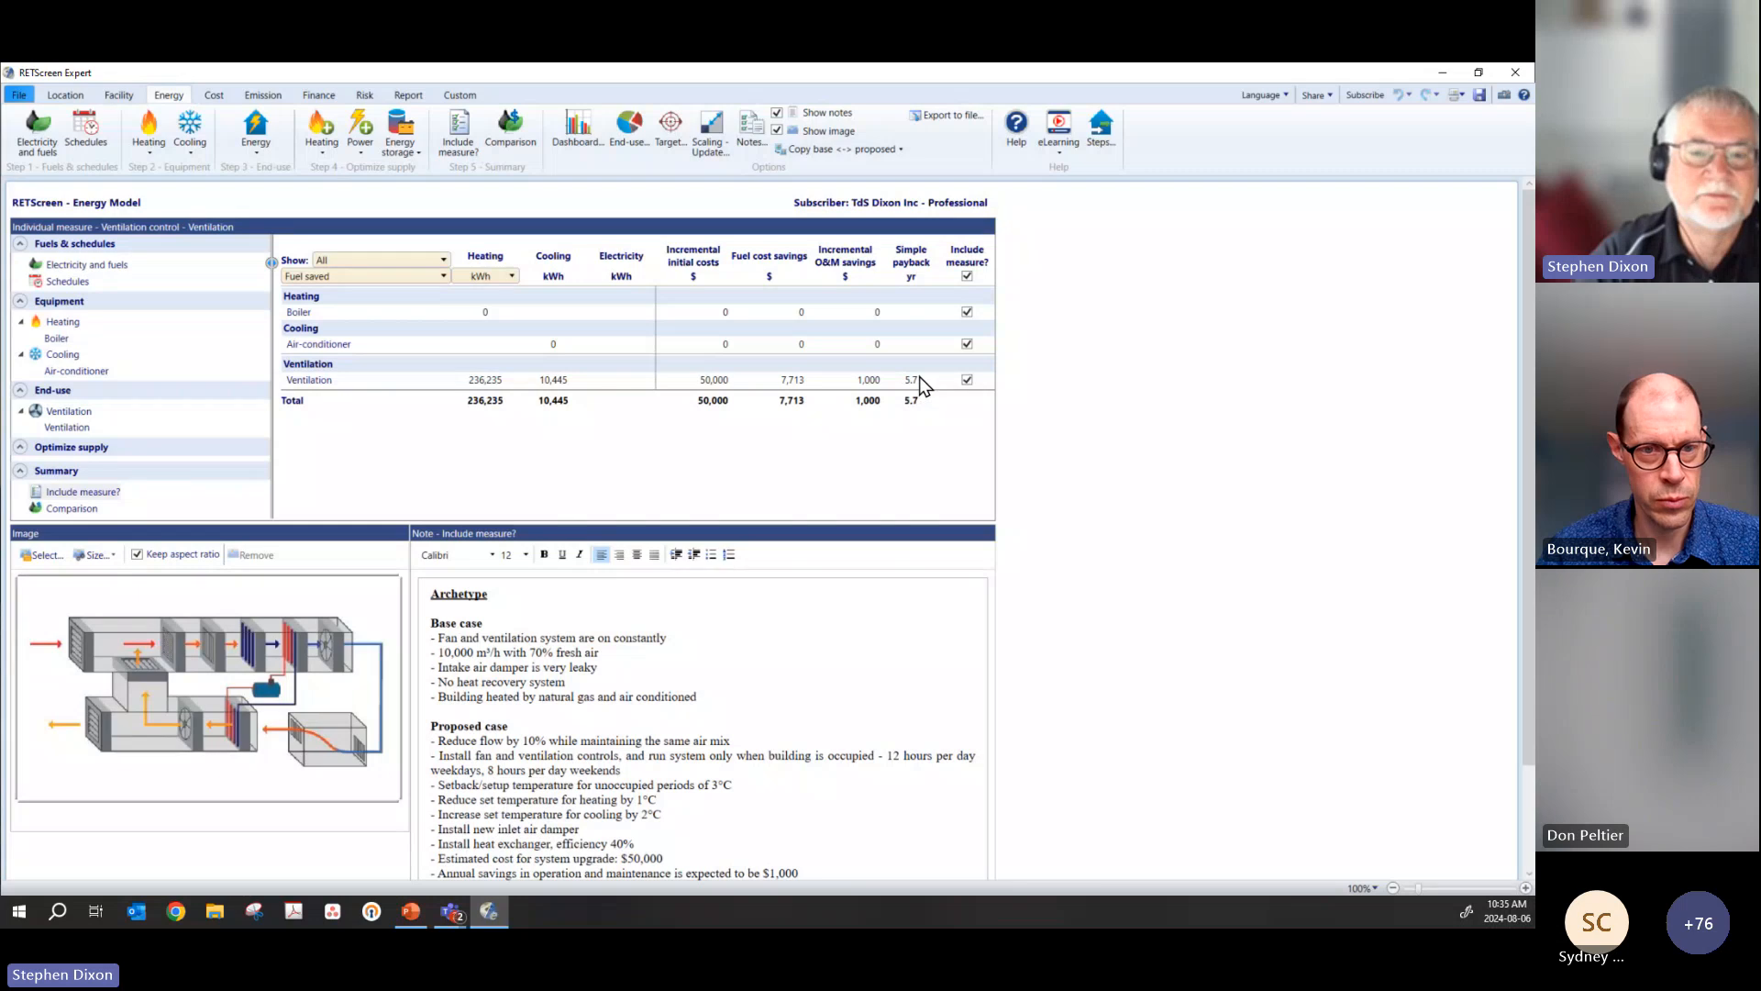
pyautogui.click(211, 96)
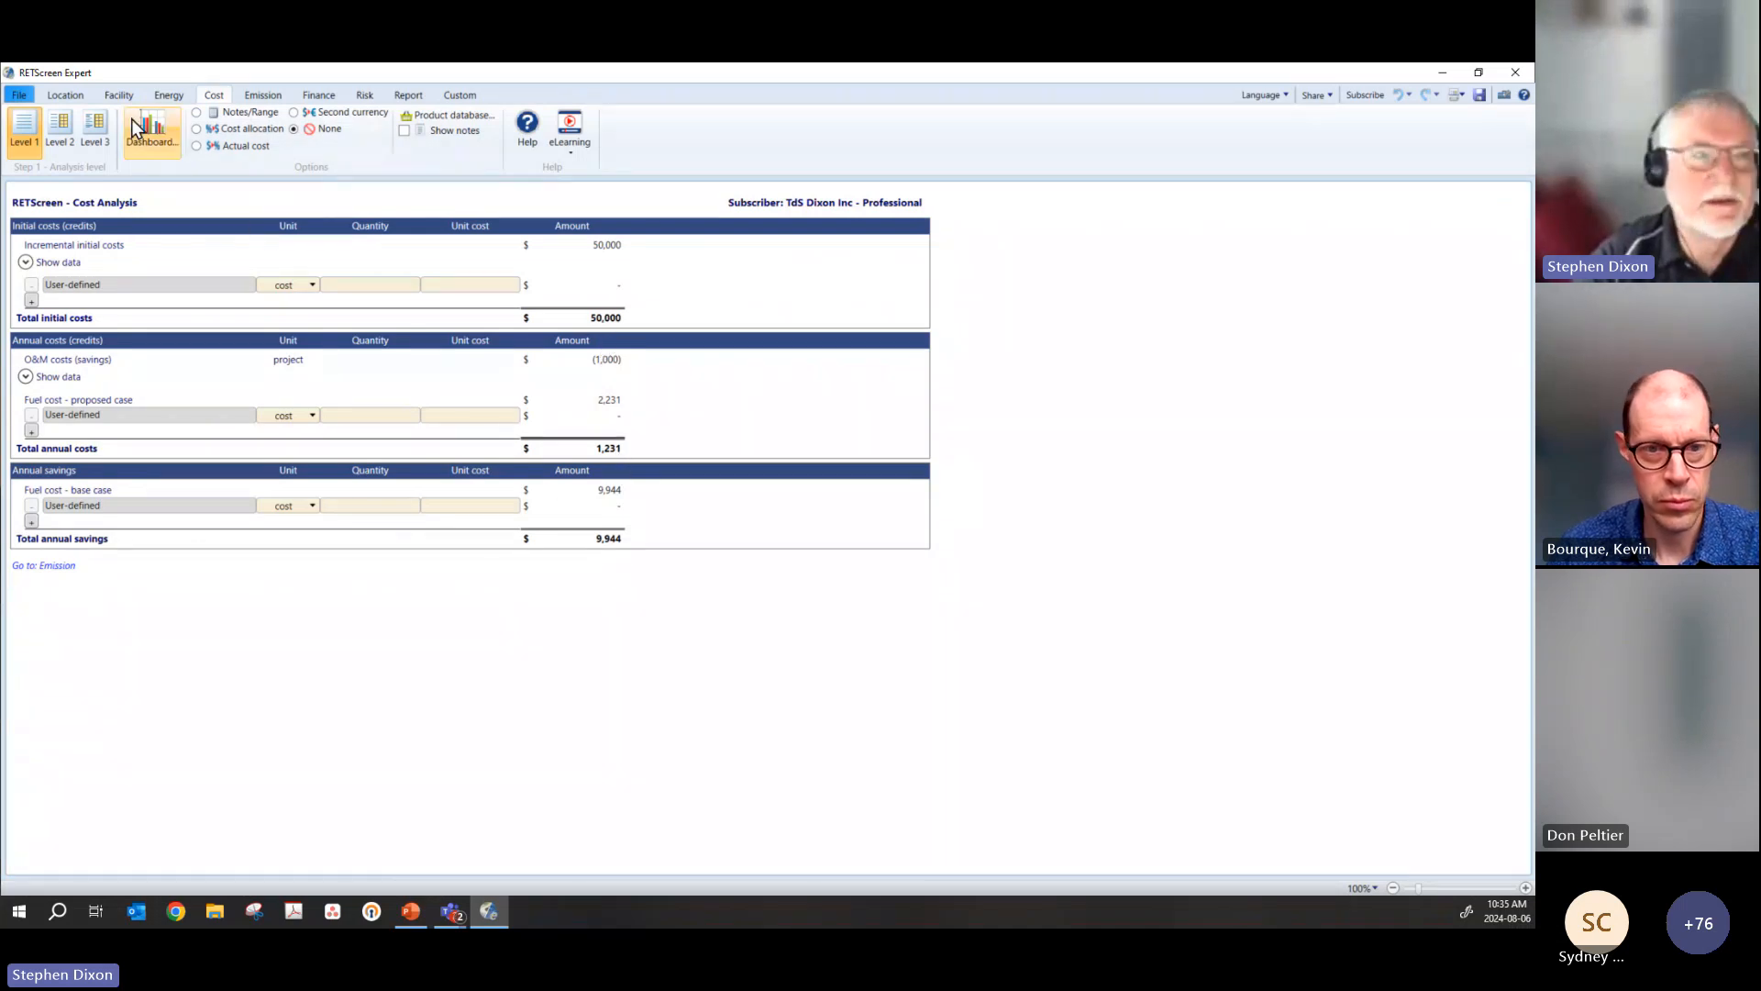
pyautogui.click(168, 97)
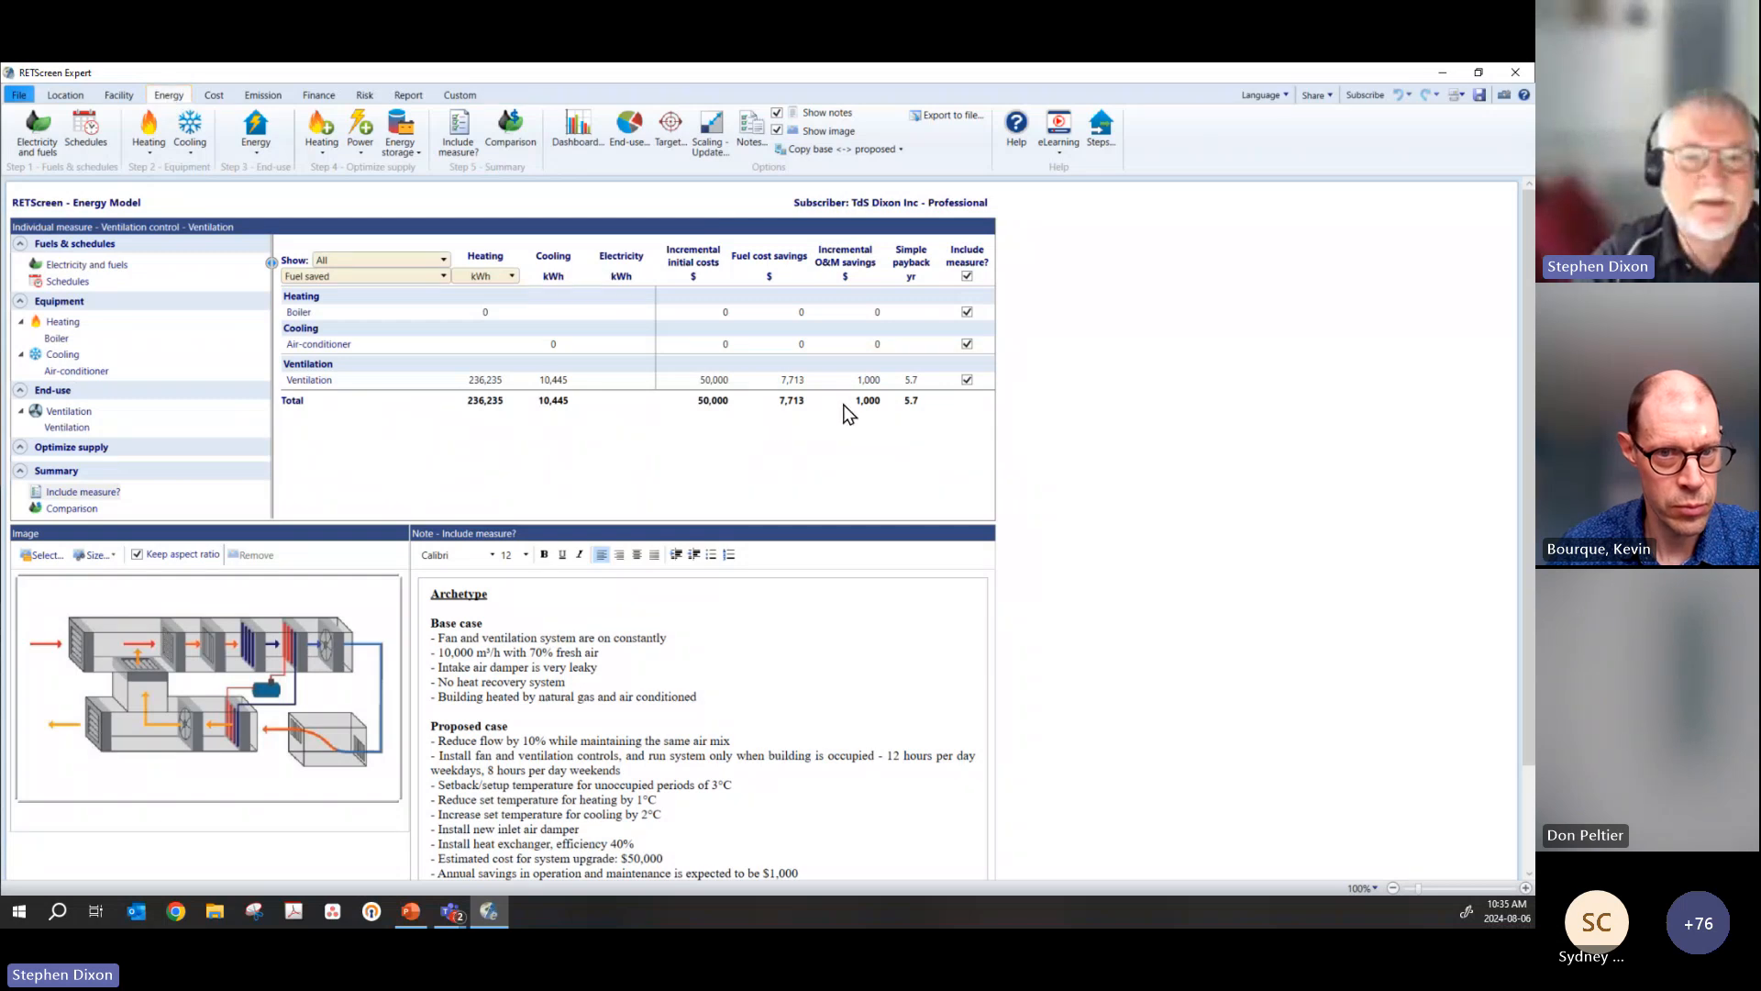
pyautogui.click(213, 95)
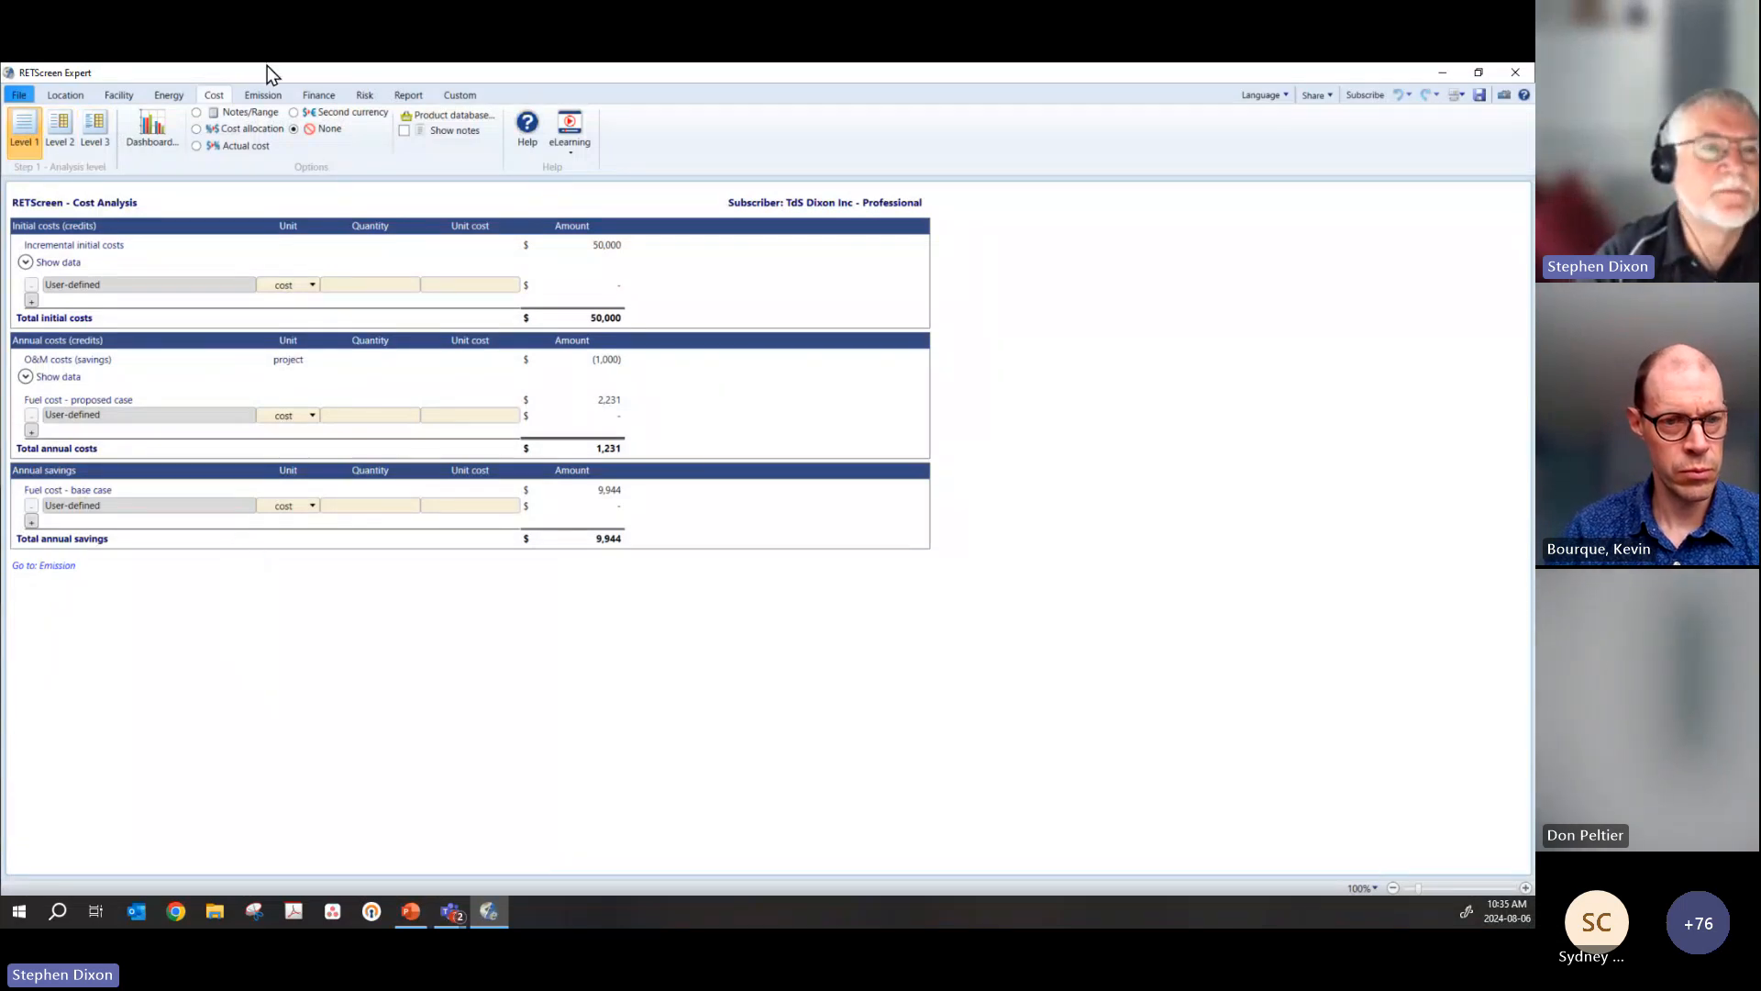
pyautogui.click(261, 101)
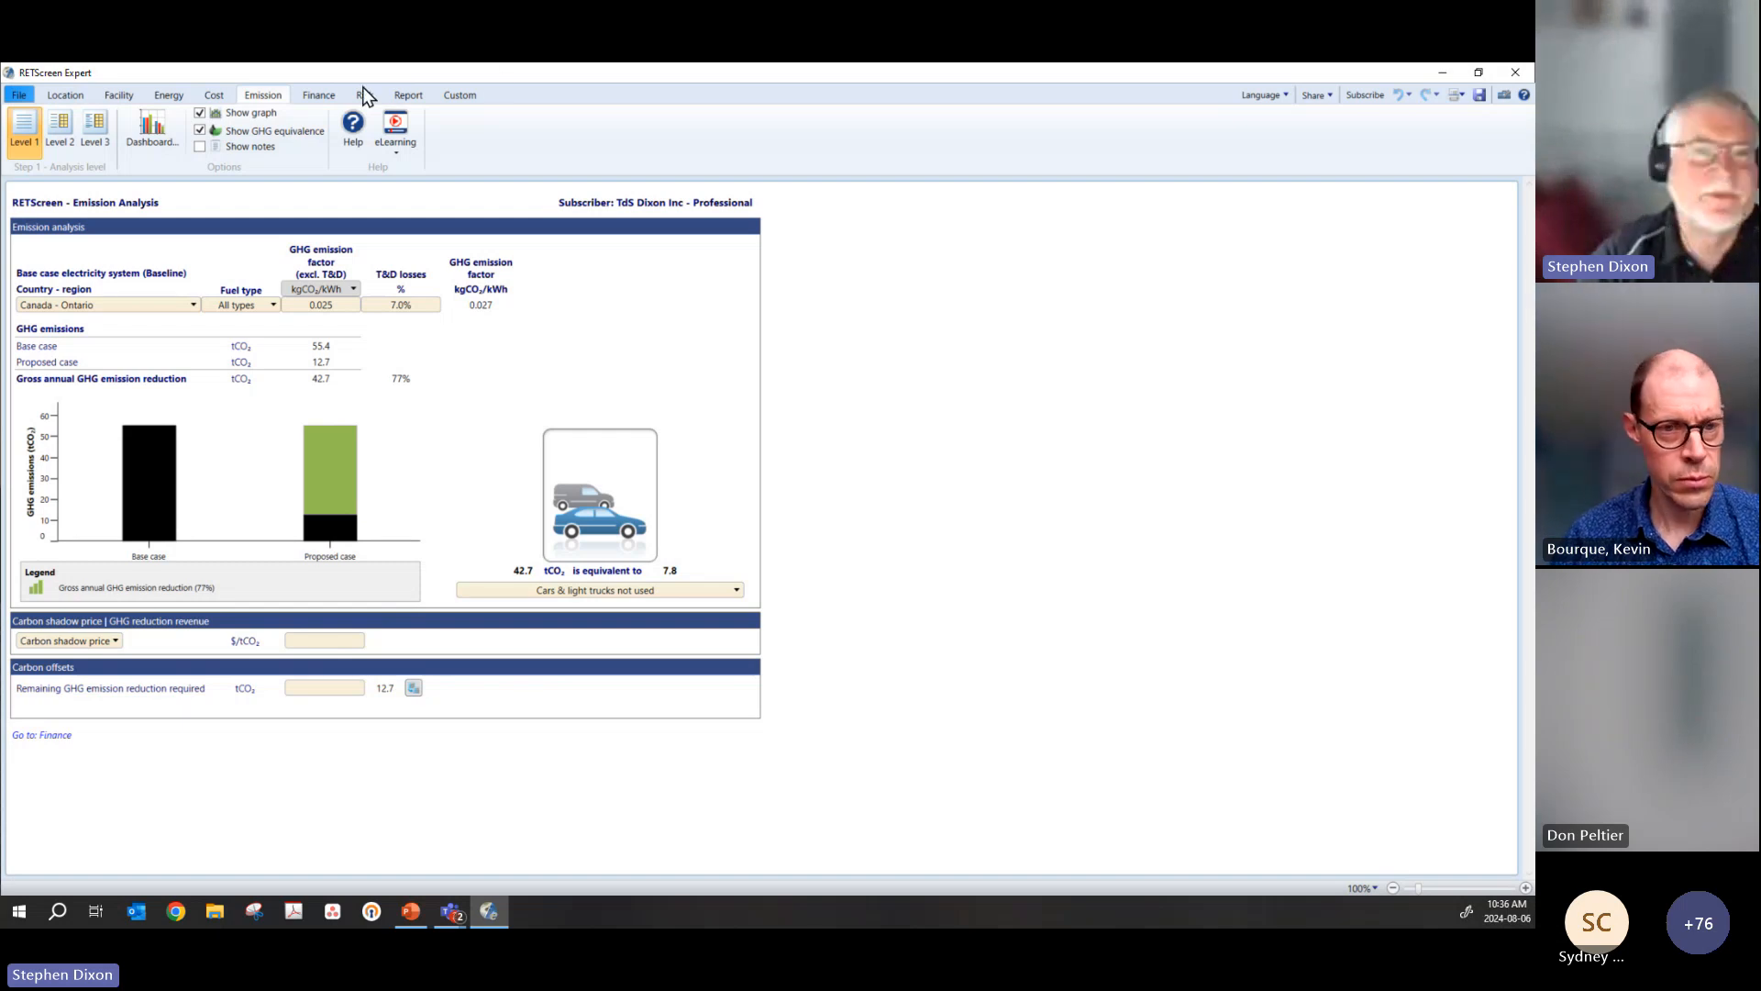
# Step: Compare the Level 1 and Level 2 financial analyses, ending with the Level 2 viability results and yearly cash flow graphs
pyautogui.click(317, 95)
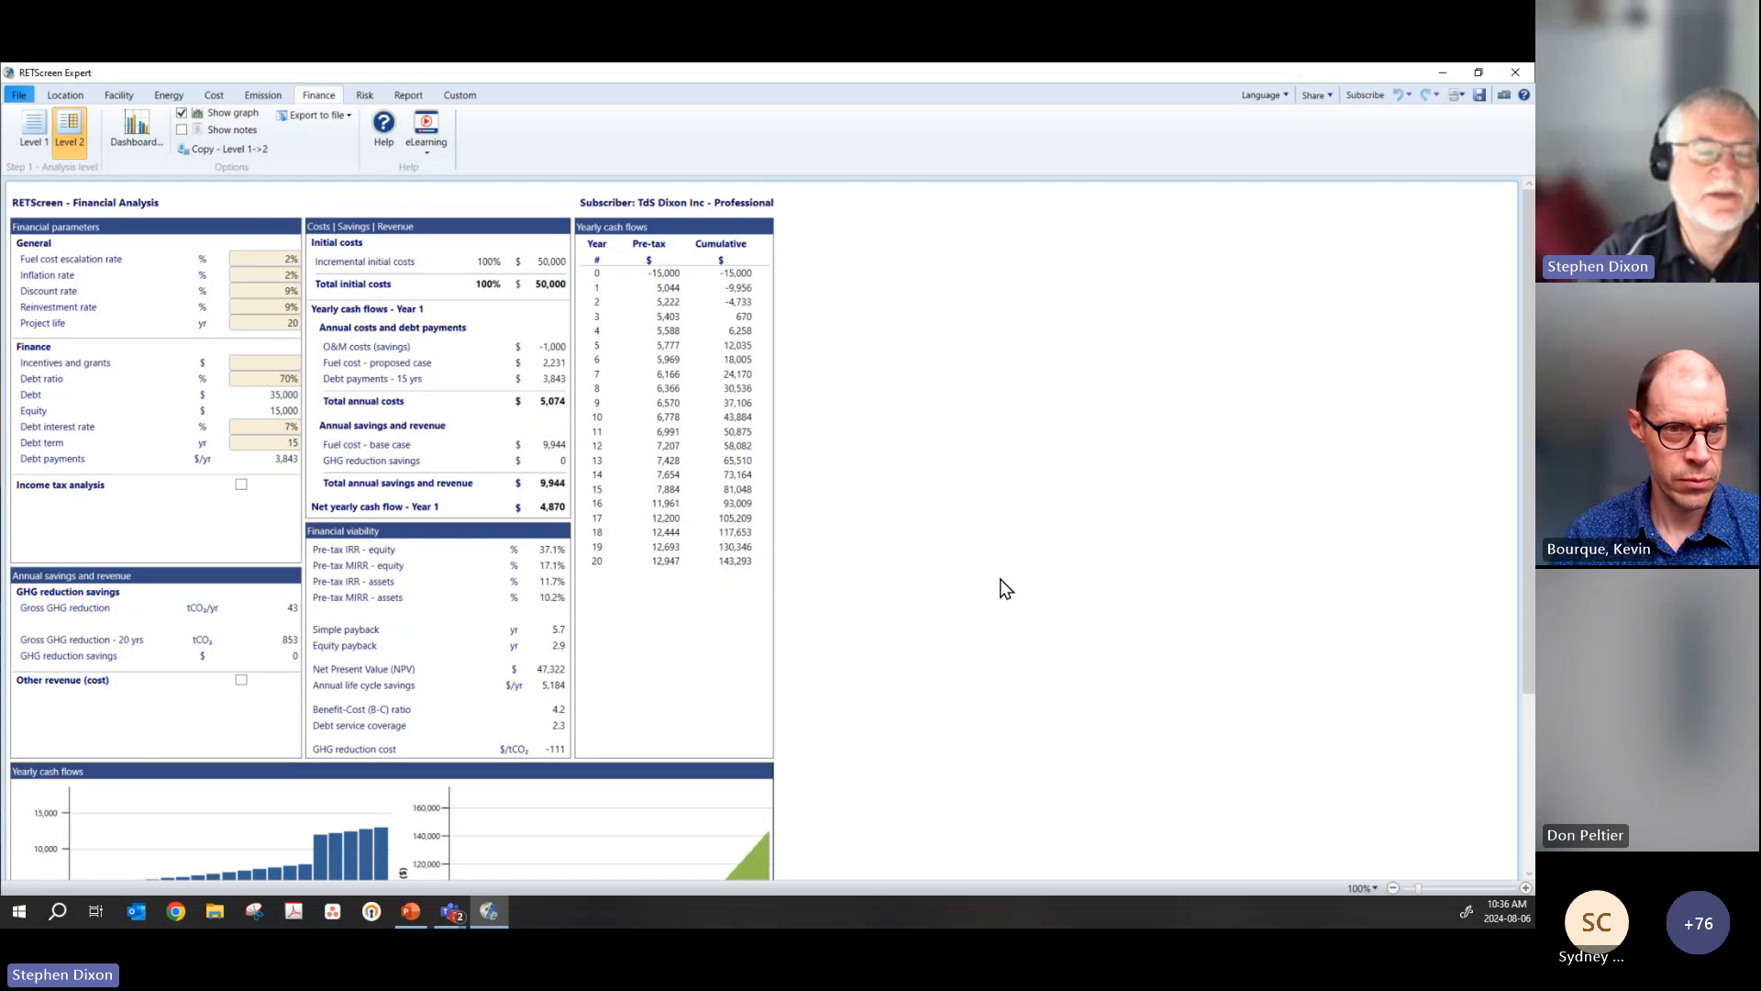
pyautogui.click(43, 135)
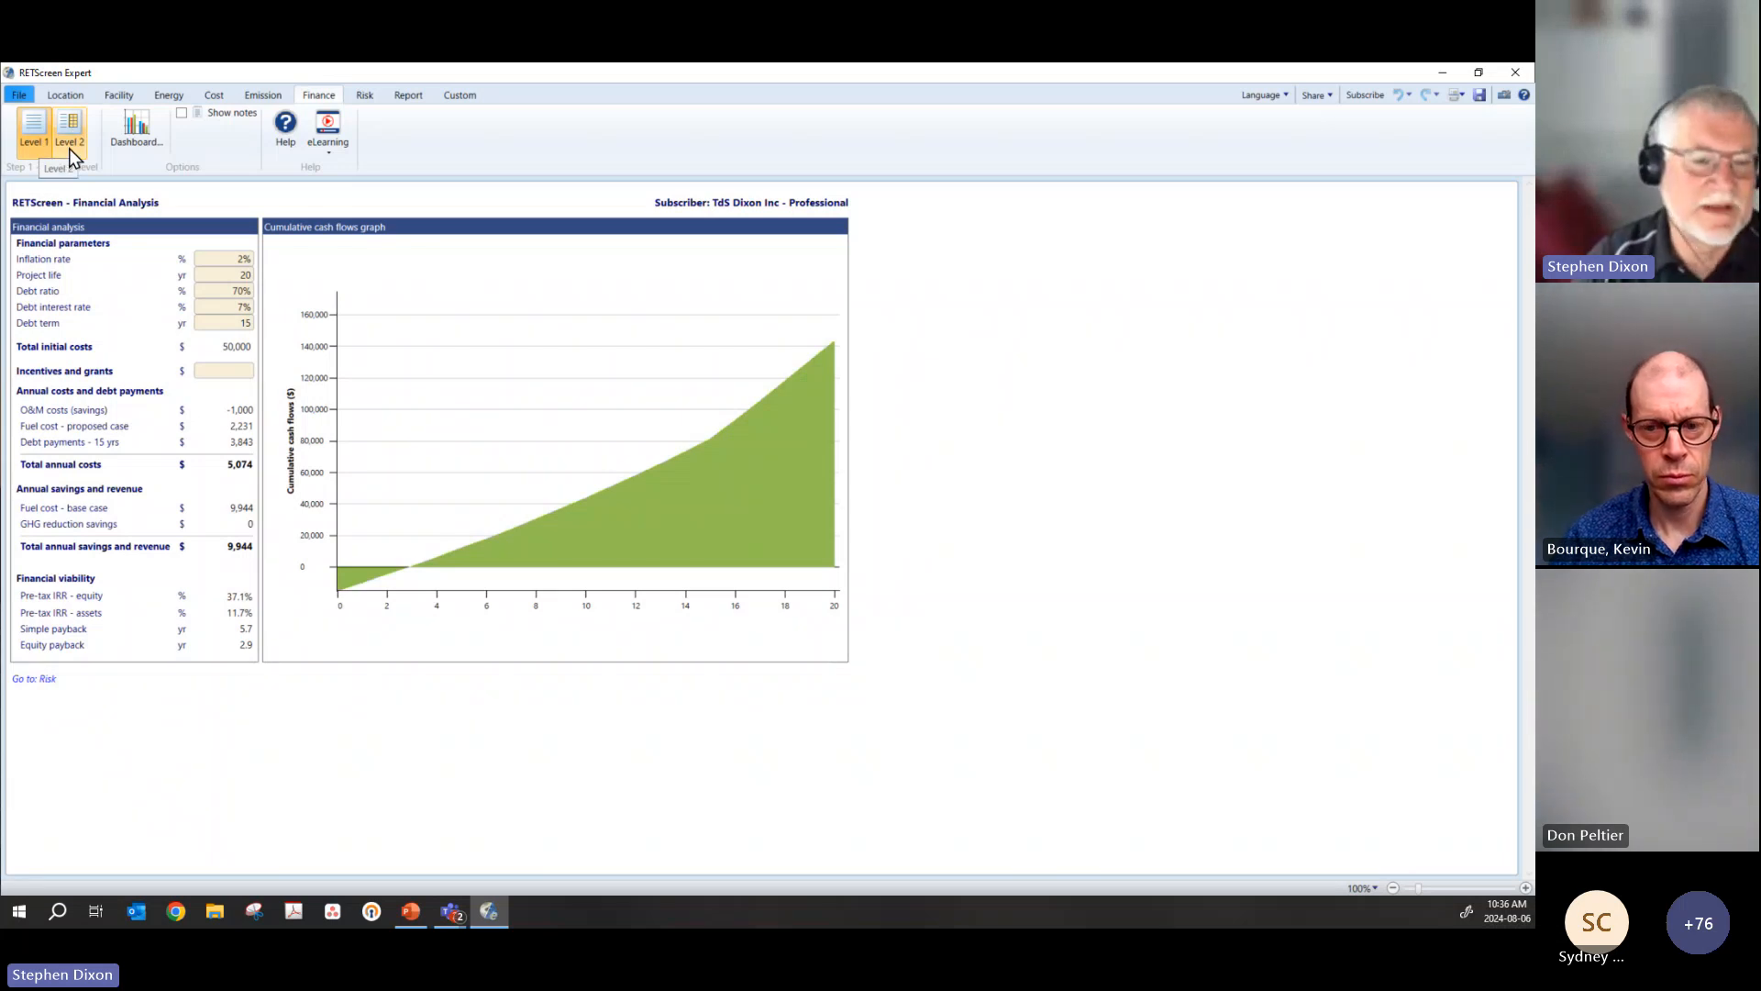
pyautogui.click(70, 147)
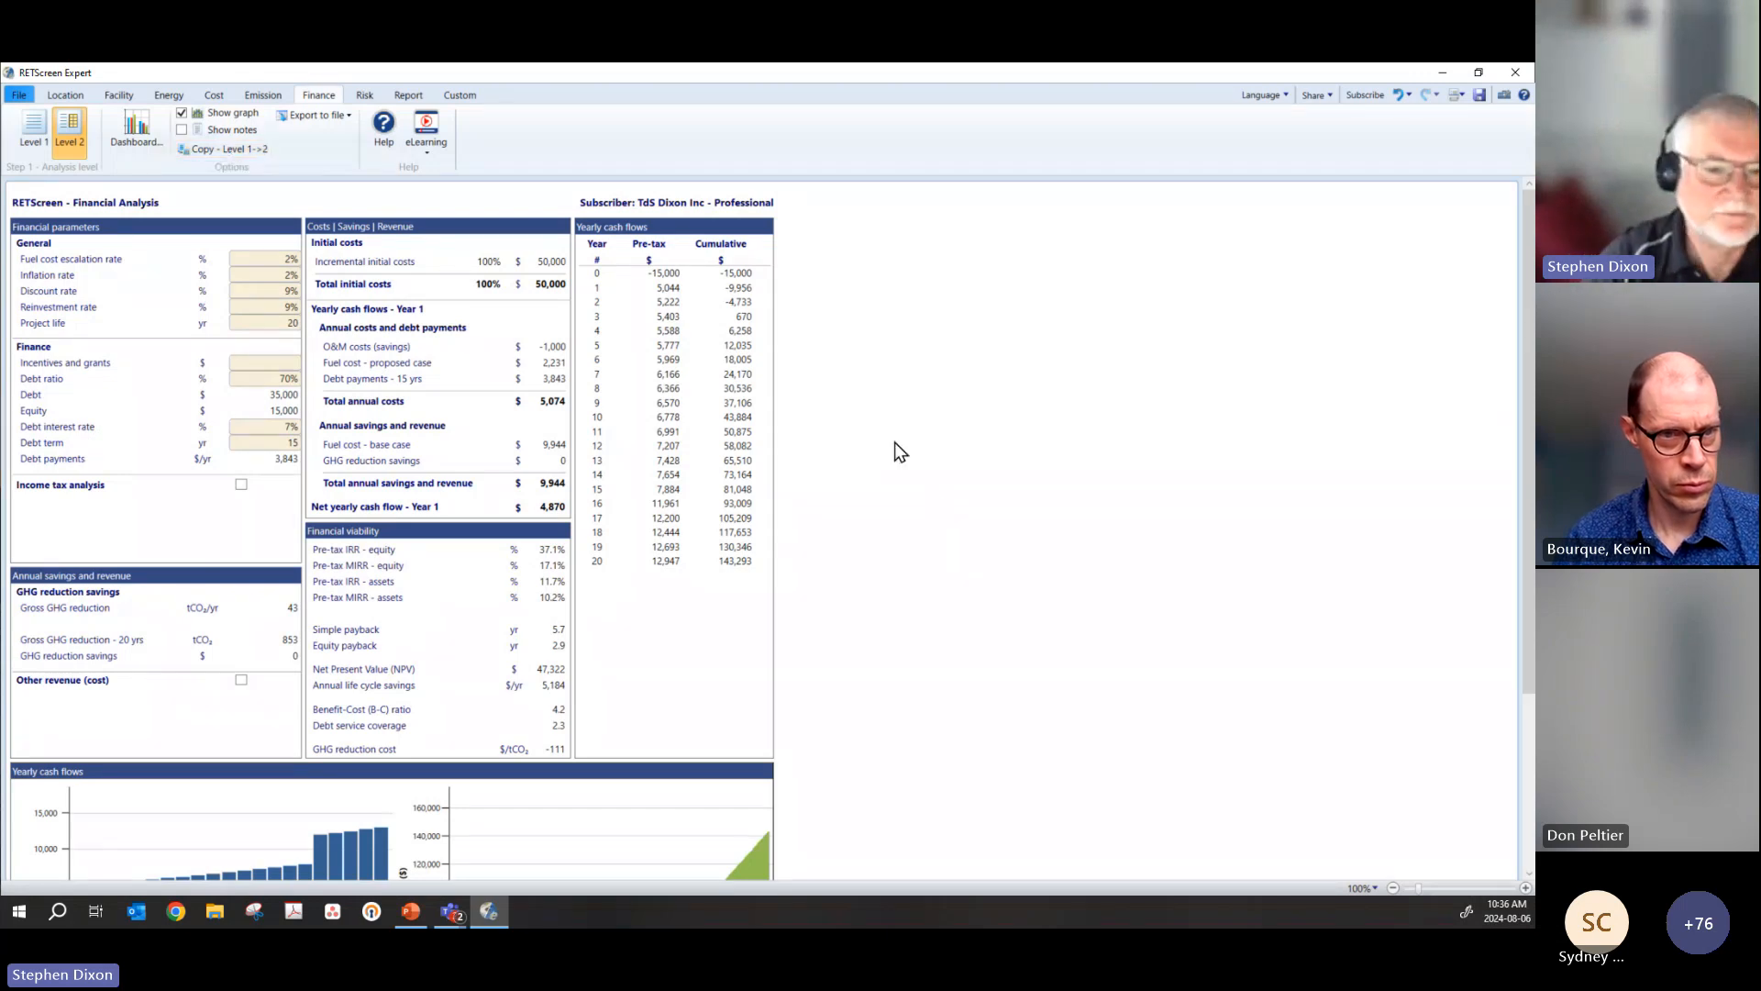
pyautogui.scroll(-1, 925, 530)
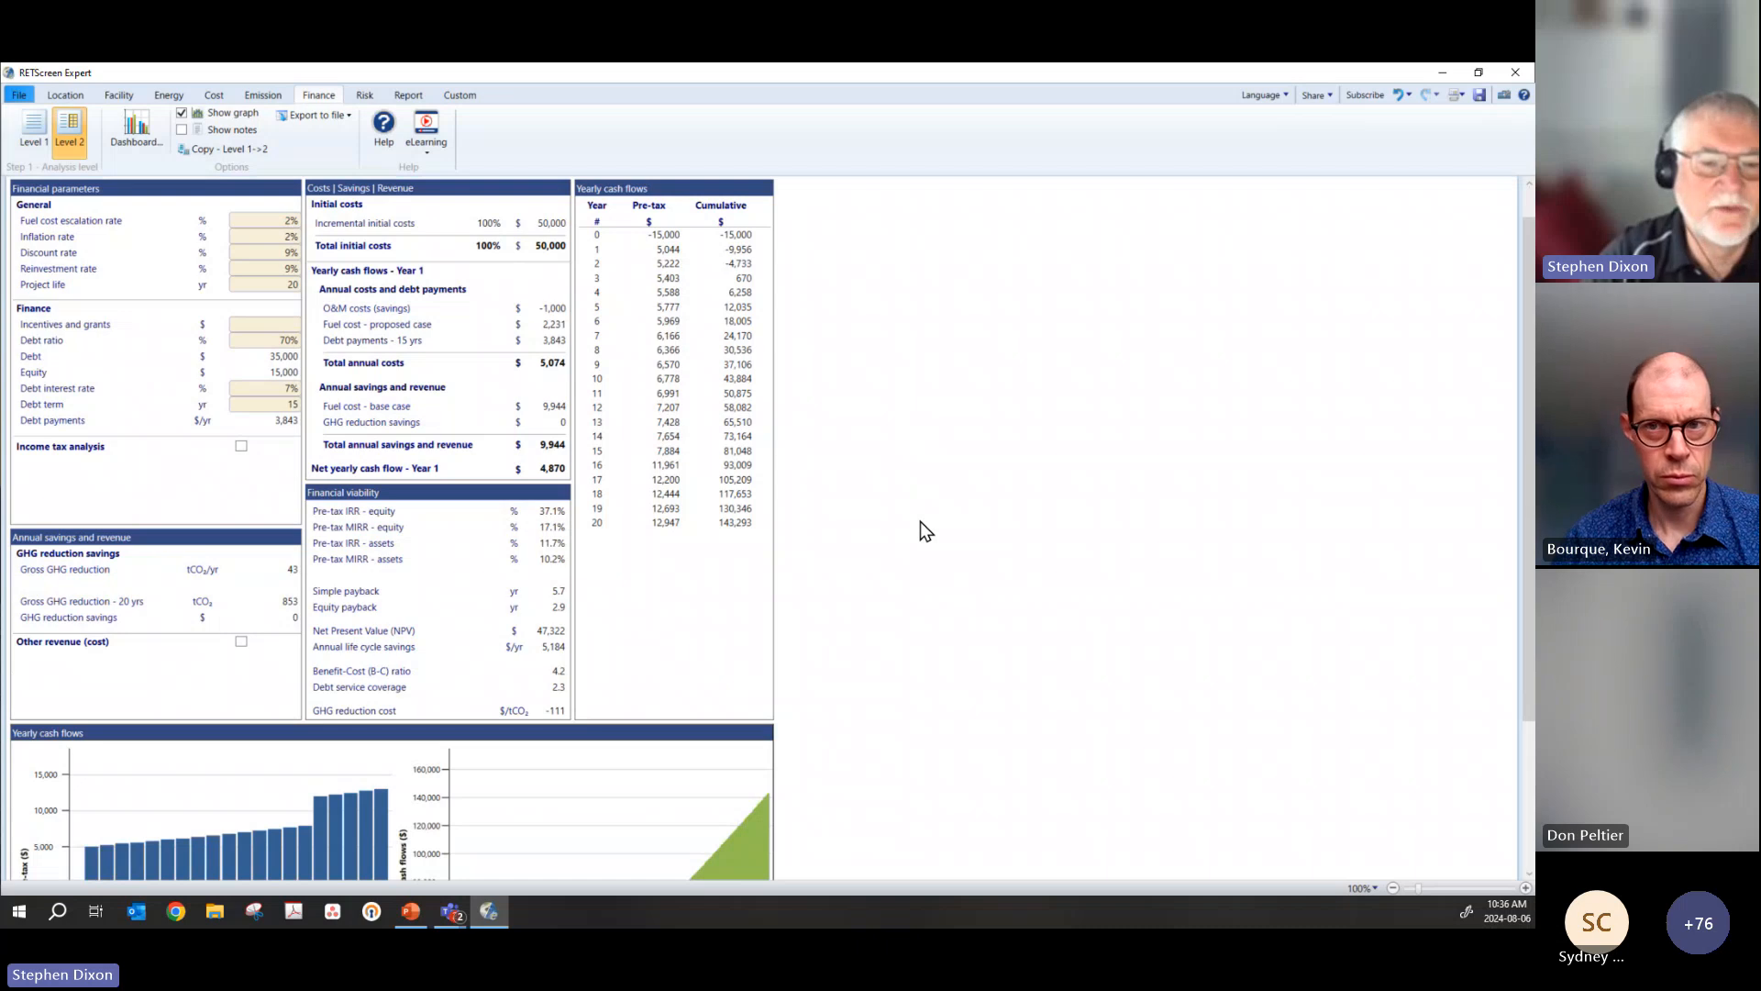
pyautogui.scroll(-3, 921, 521)
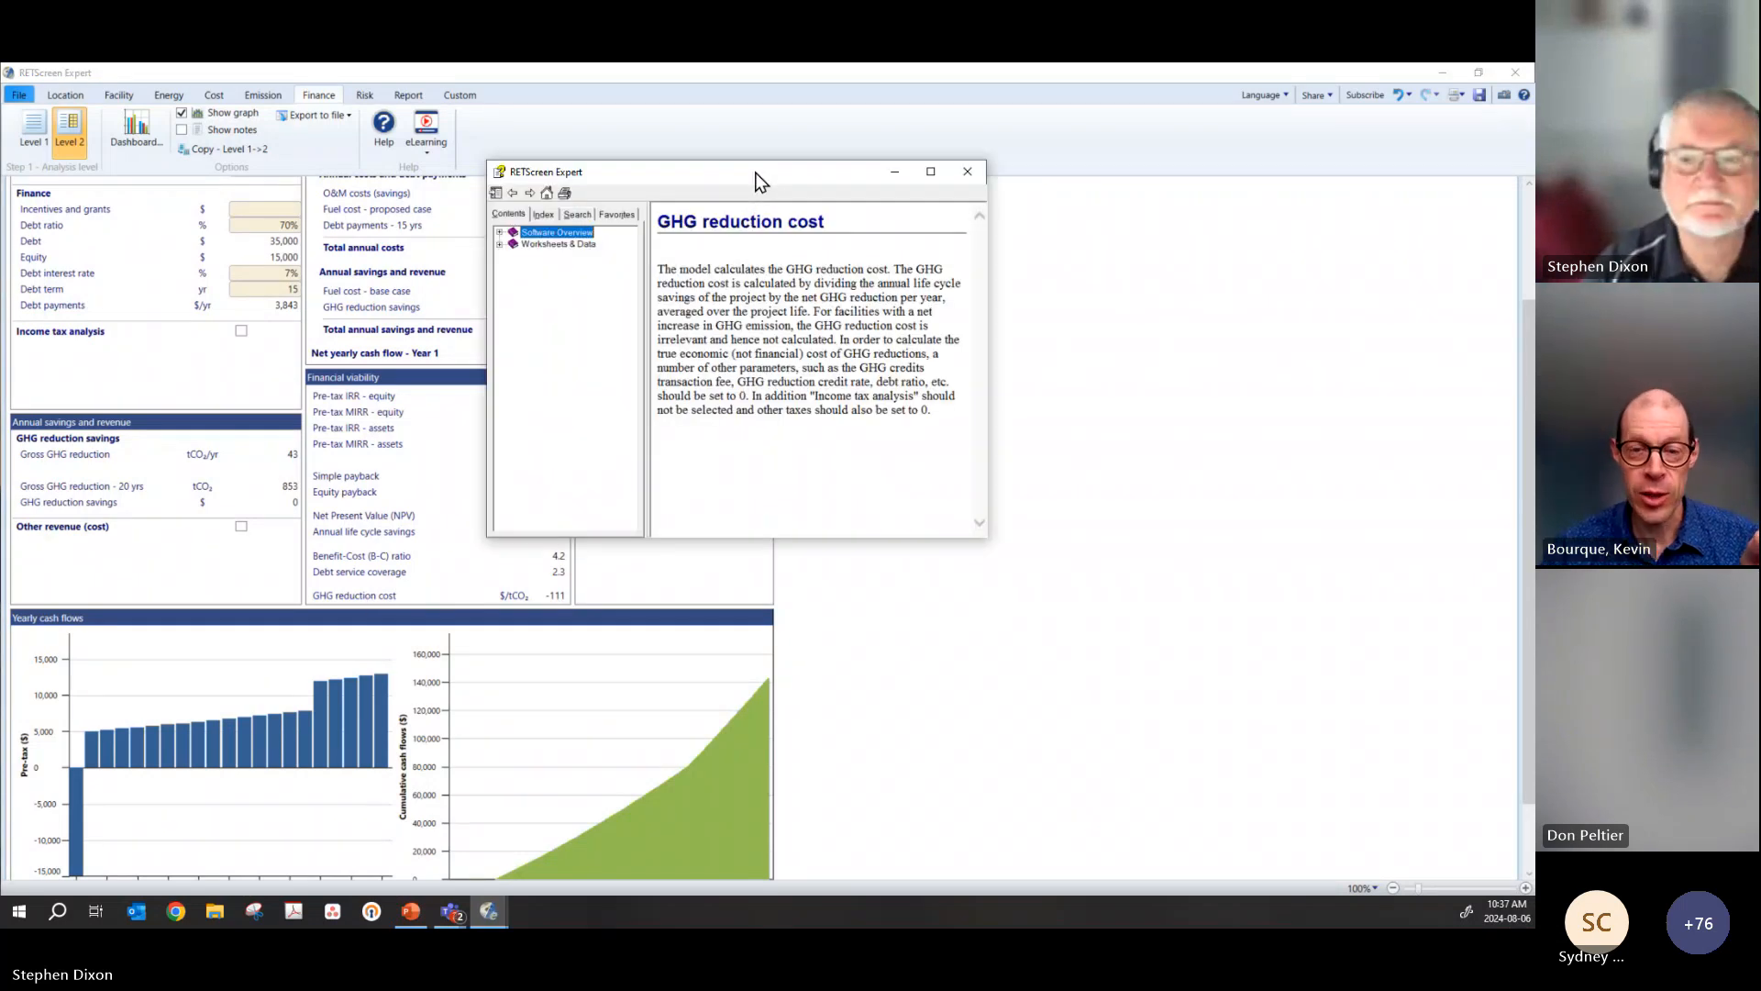
# Step: Read the GHG reduction cost help topic beside the financial results, and return to the emission analysis with its carbon shadow price input
pyautogui.moveTo(757, 175); pyautogui.dragTo(1146, 282)
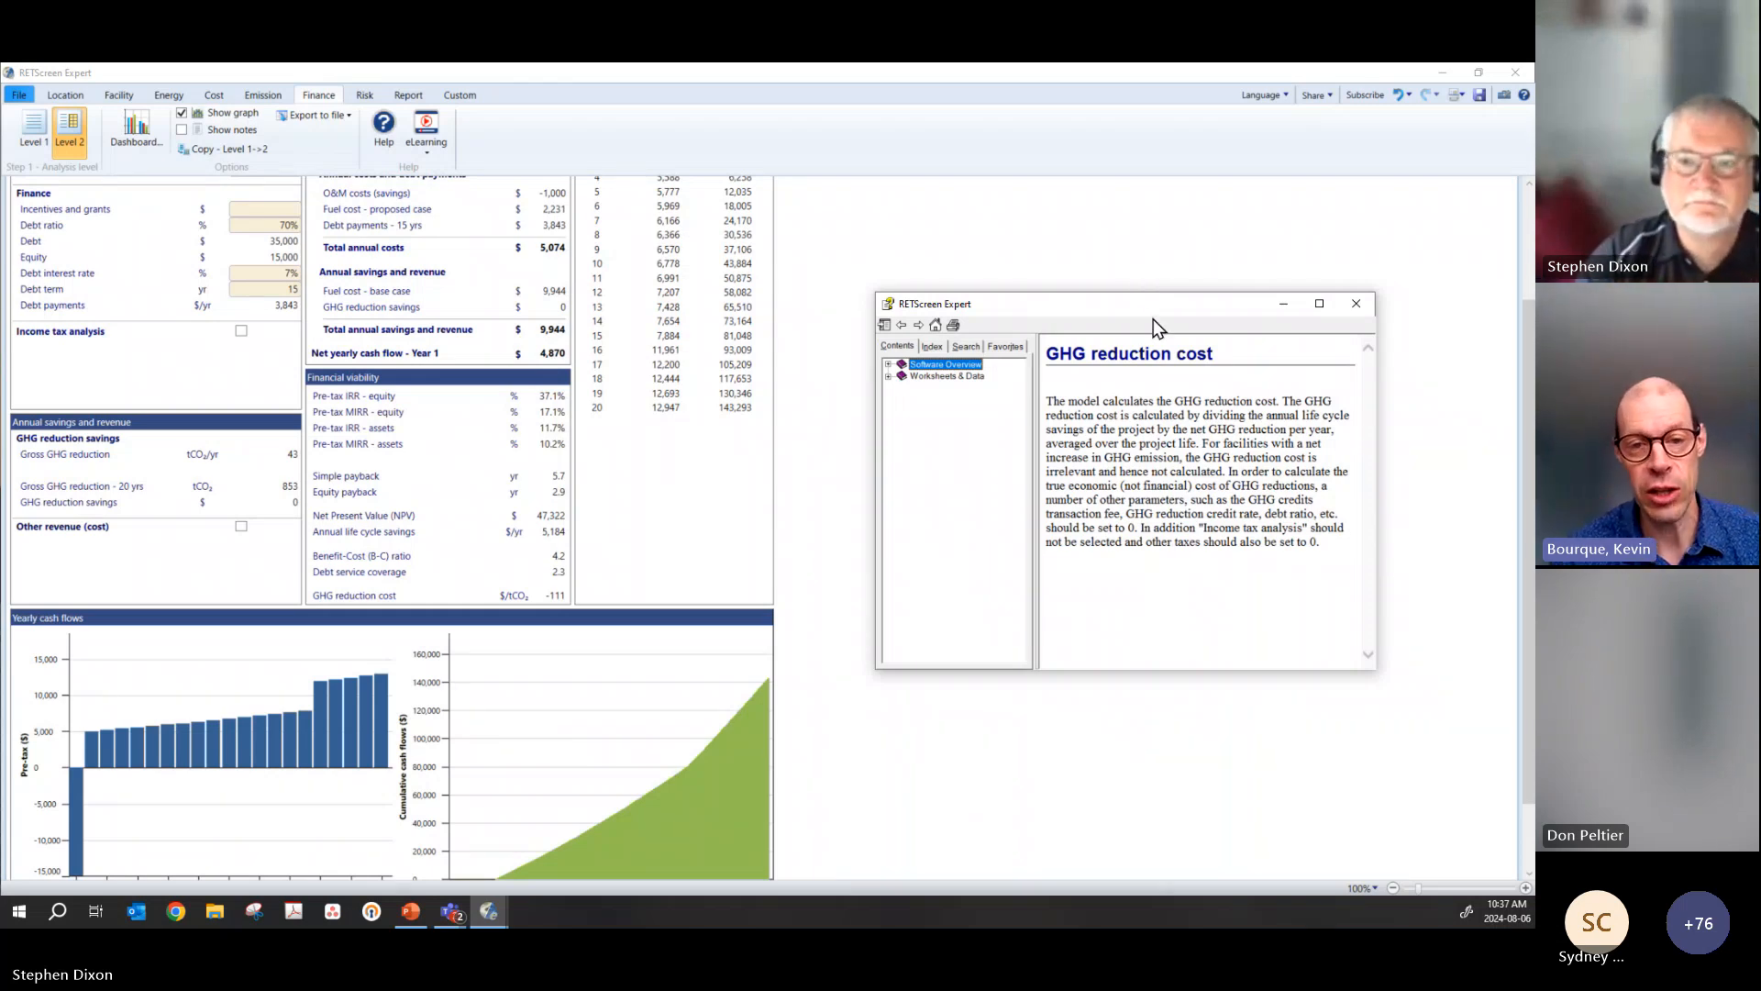
pyautogui.moveTo(1146, 314); pyautogui.dragTo(1152, 279)
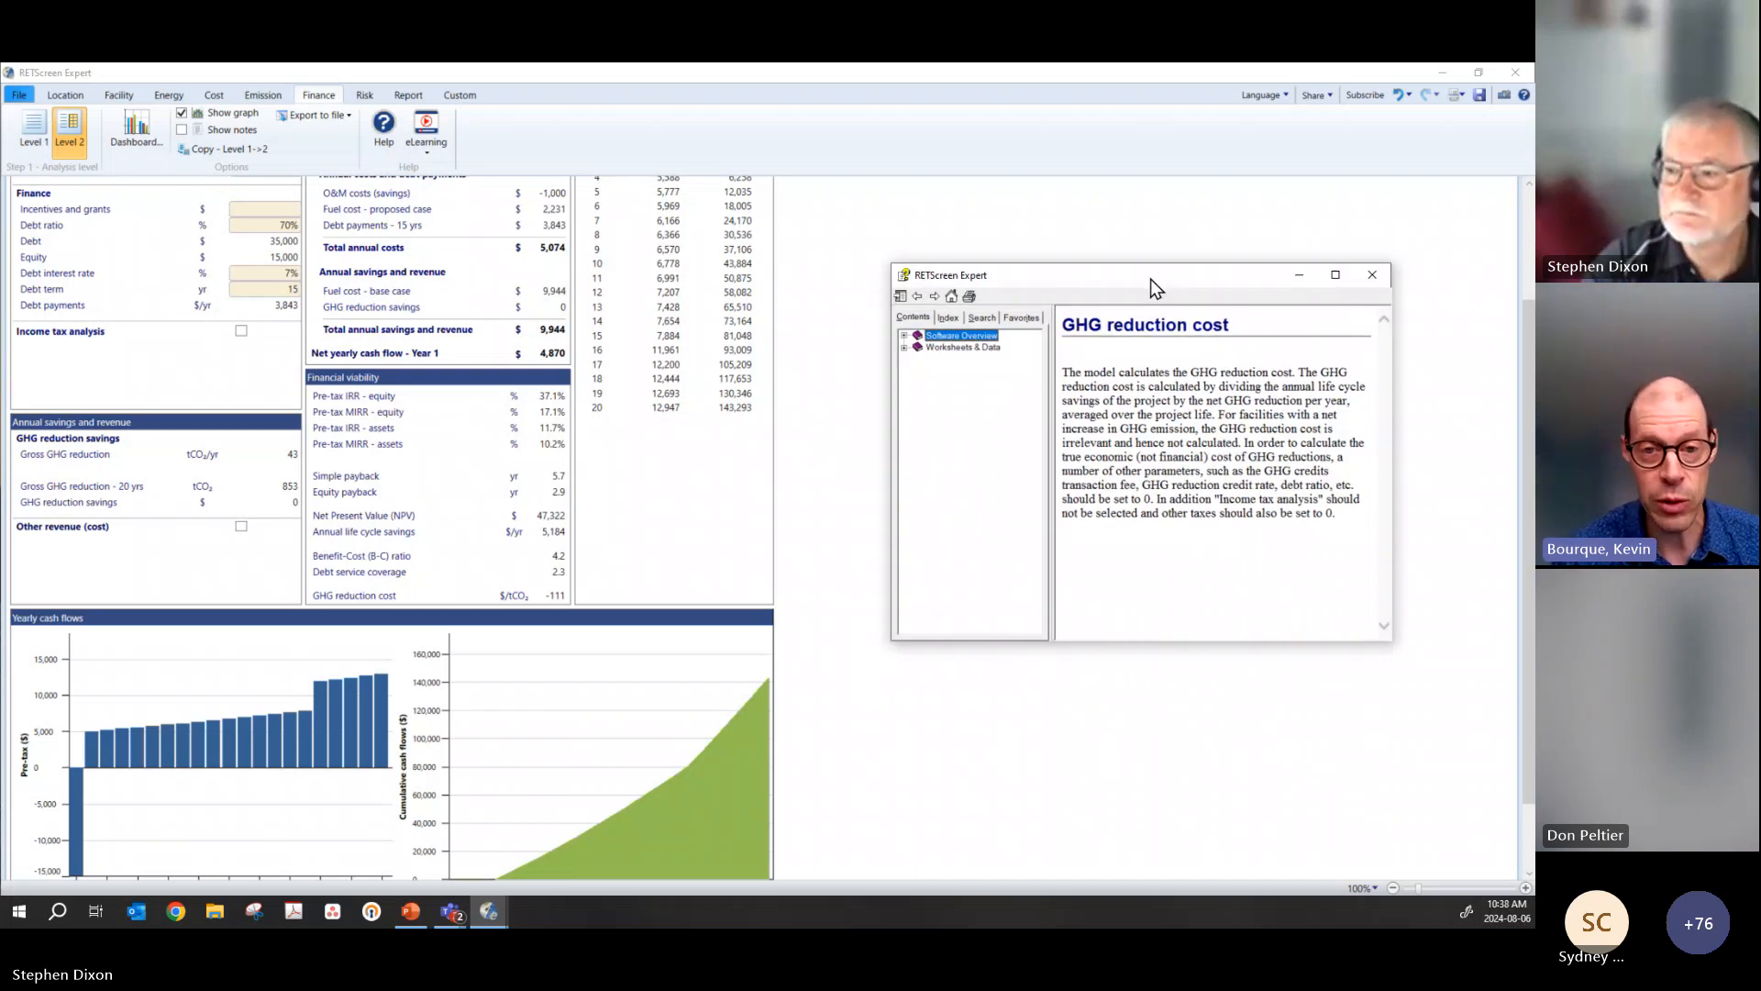
pyautogui.moveTo(1151, 279); pyautogui.dragTo(1110, 275)
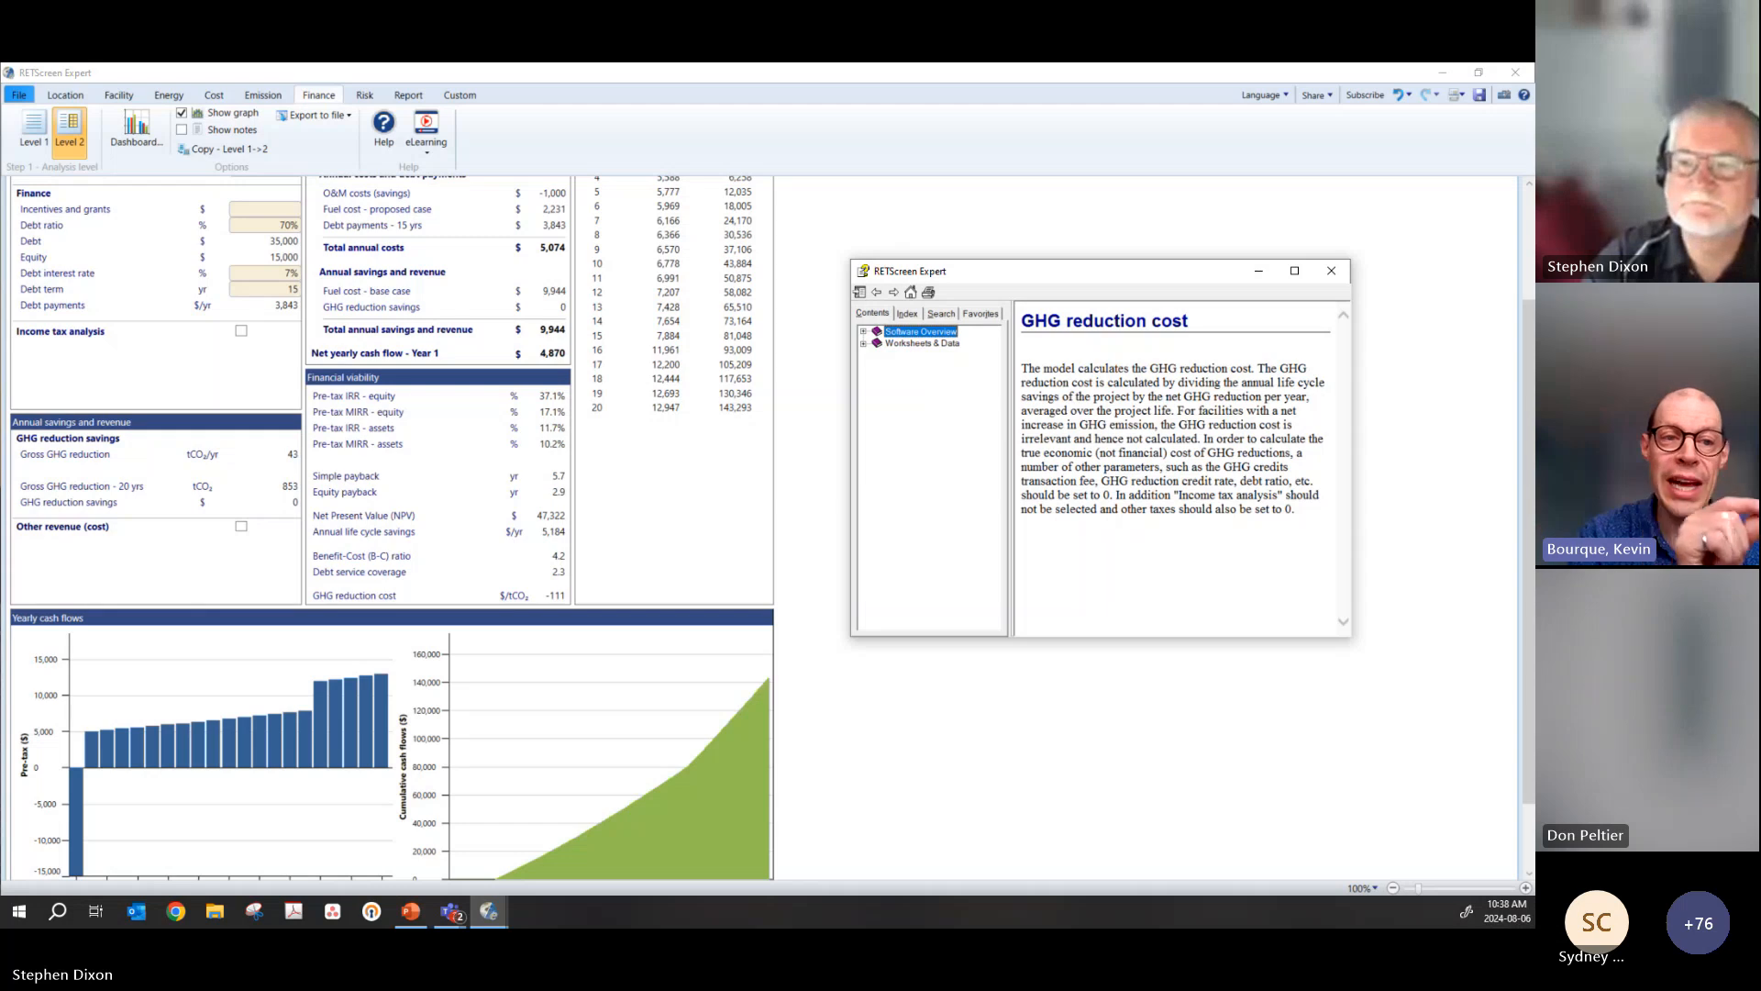
pyautogui.click(253, 95)
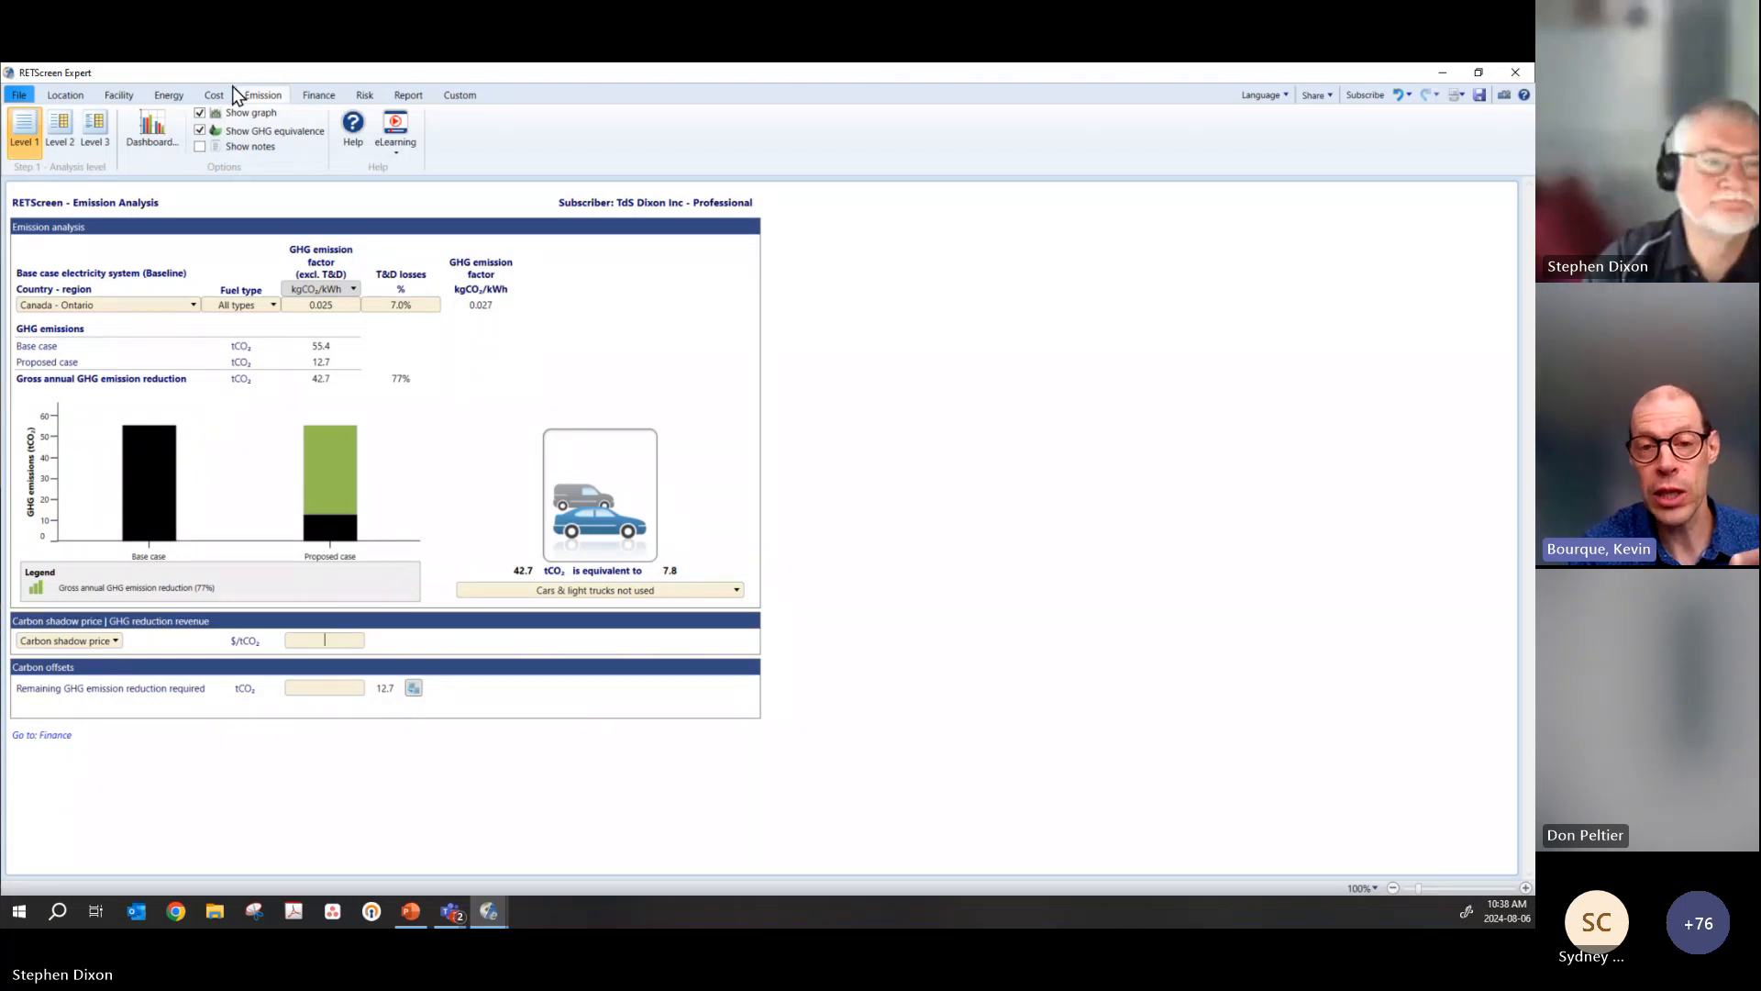
# Step: Examine the Level 2 financial analysis: debt ratio and term, IRR, simple and equity payback, and the yearly and cumulative cash flows
pyautogui.click(317, 94)
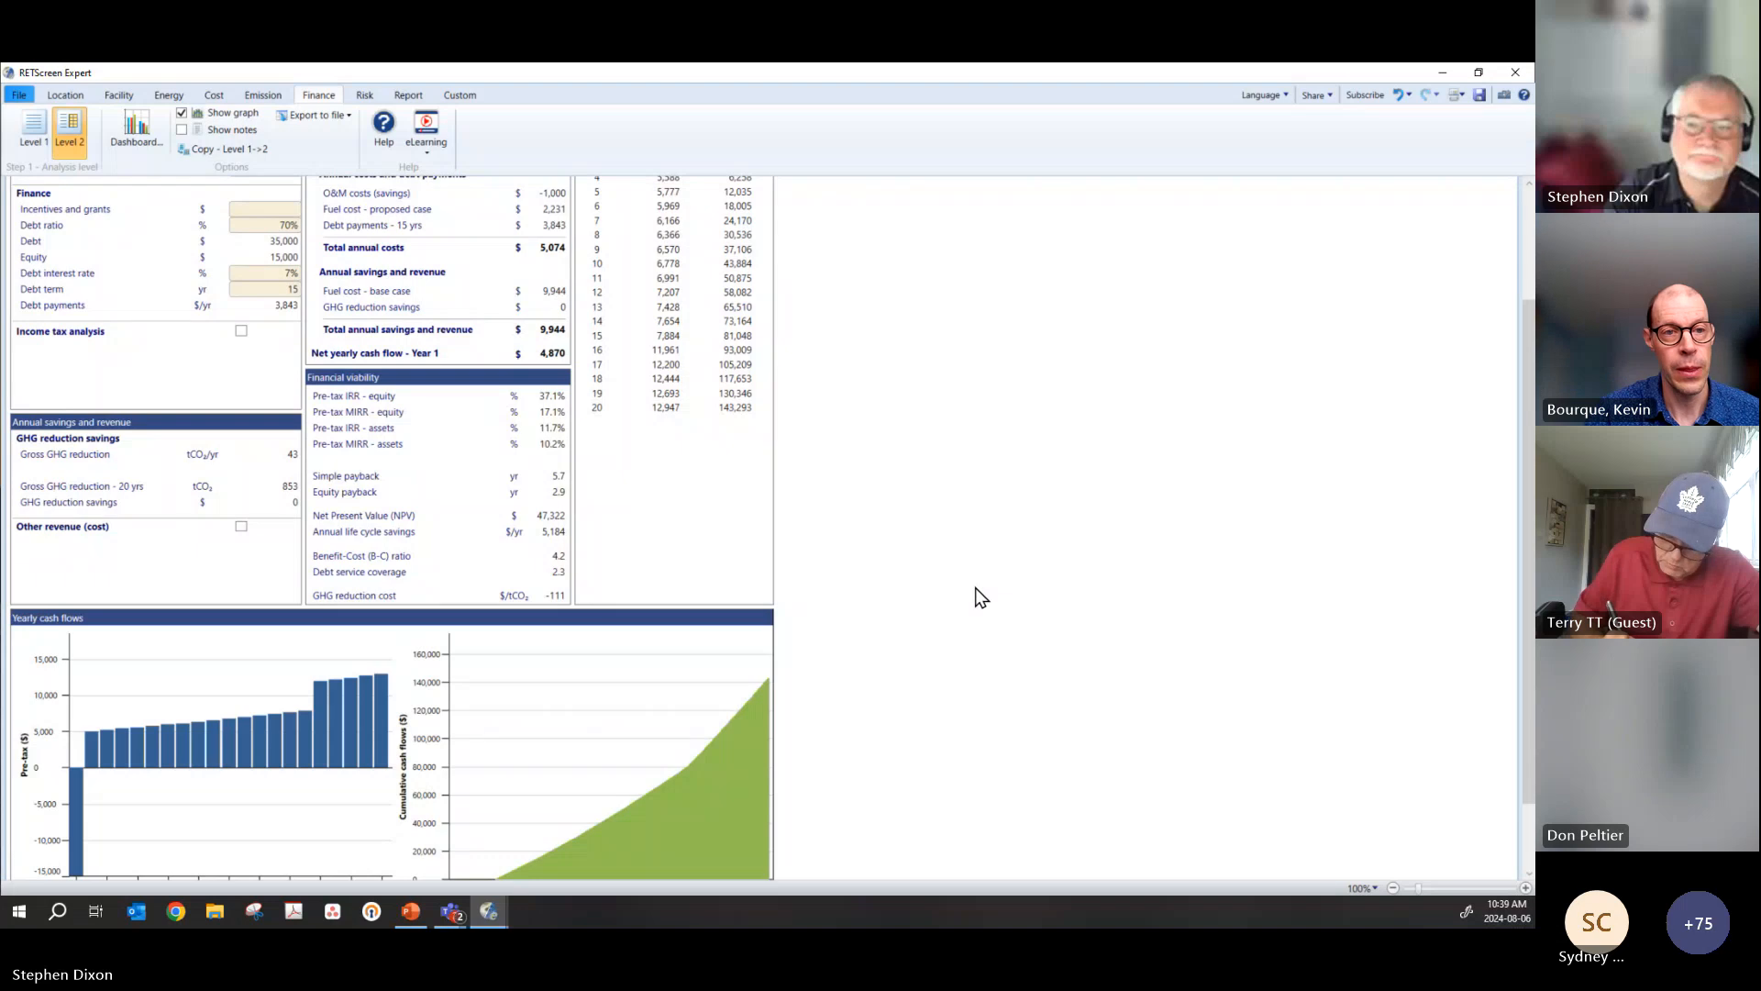
pyautogui.scroll(3, 971, 595)
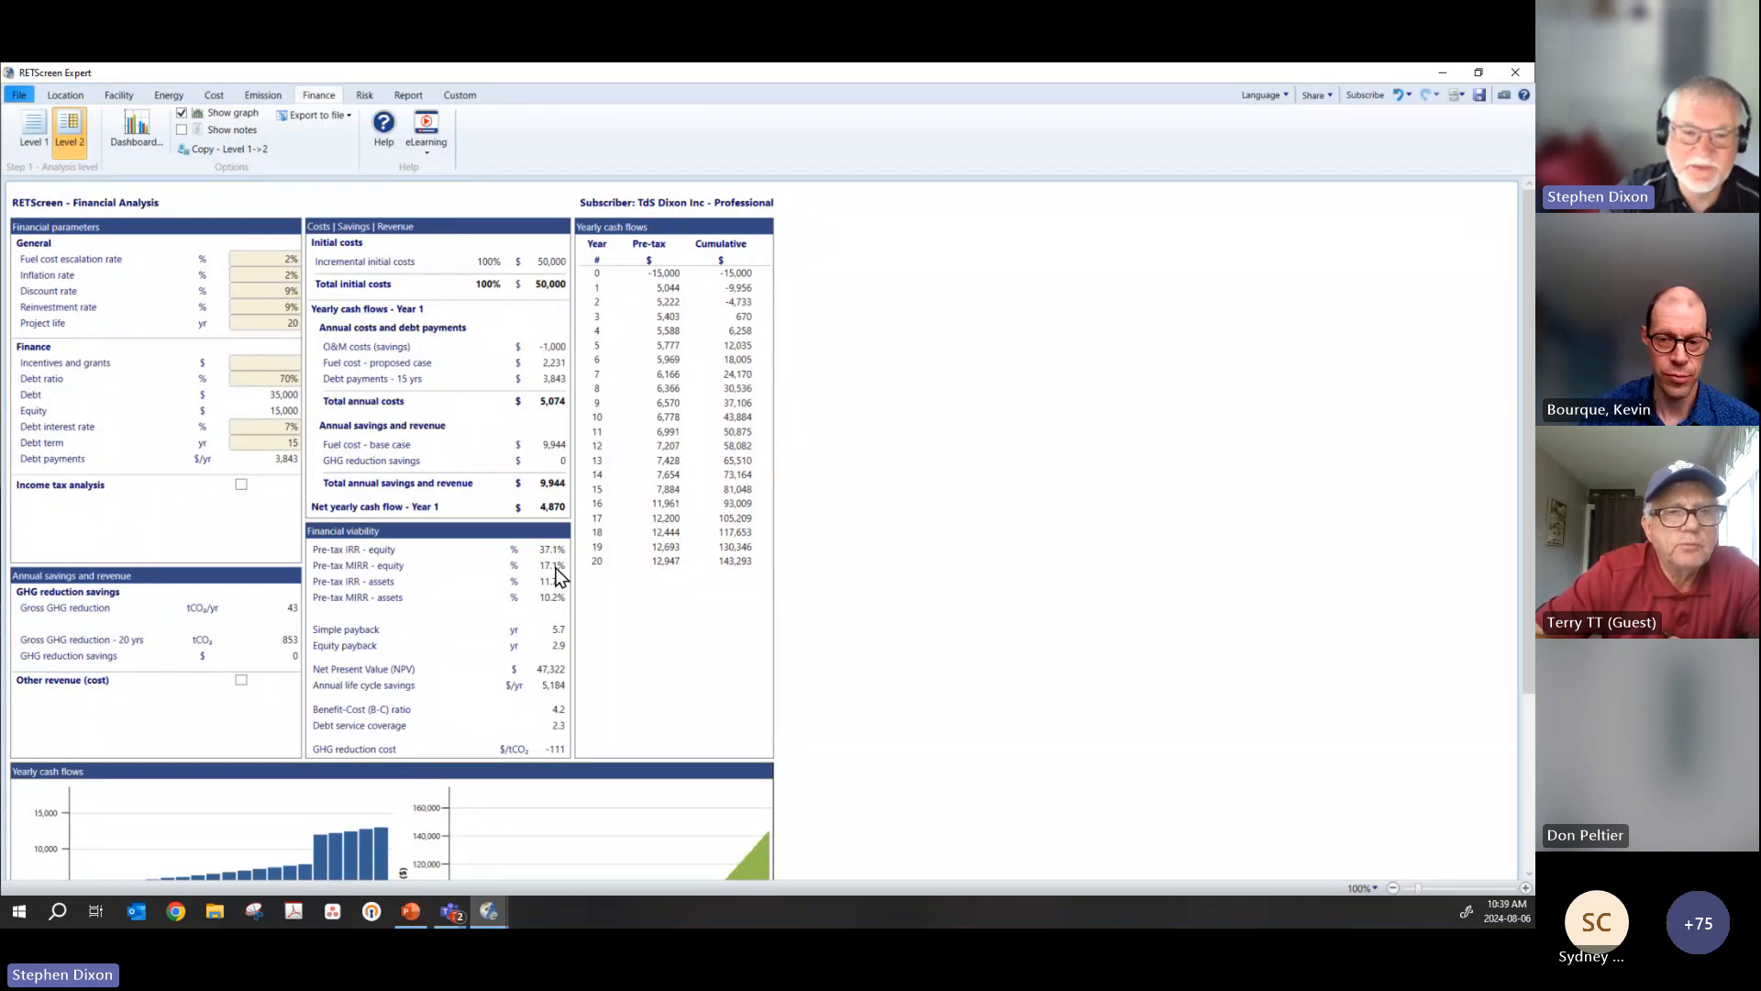
pyautogui.click(552, 629)
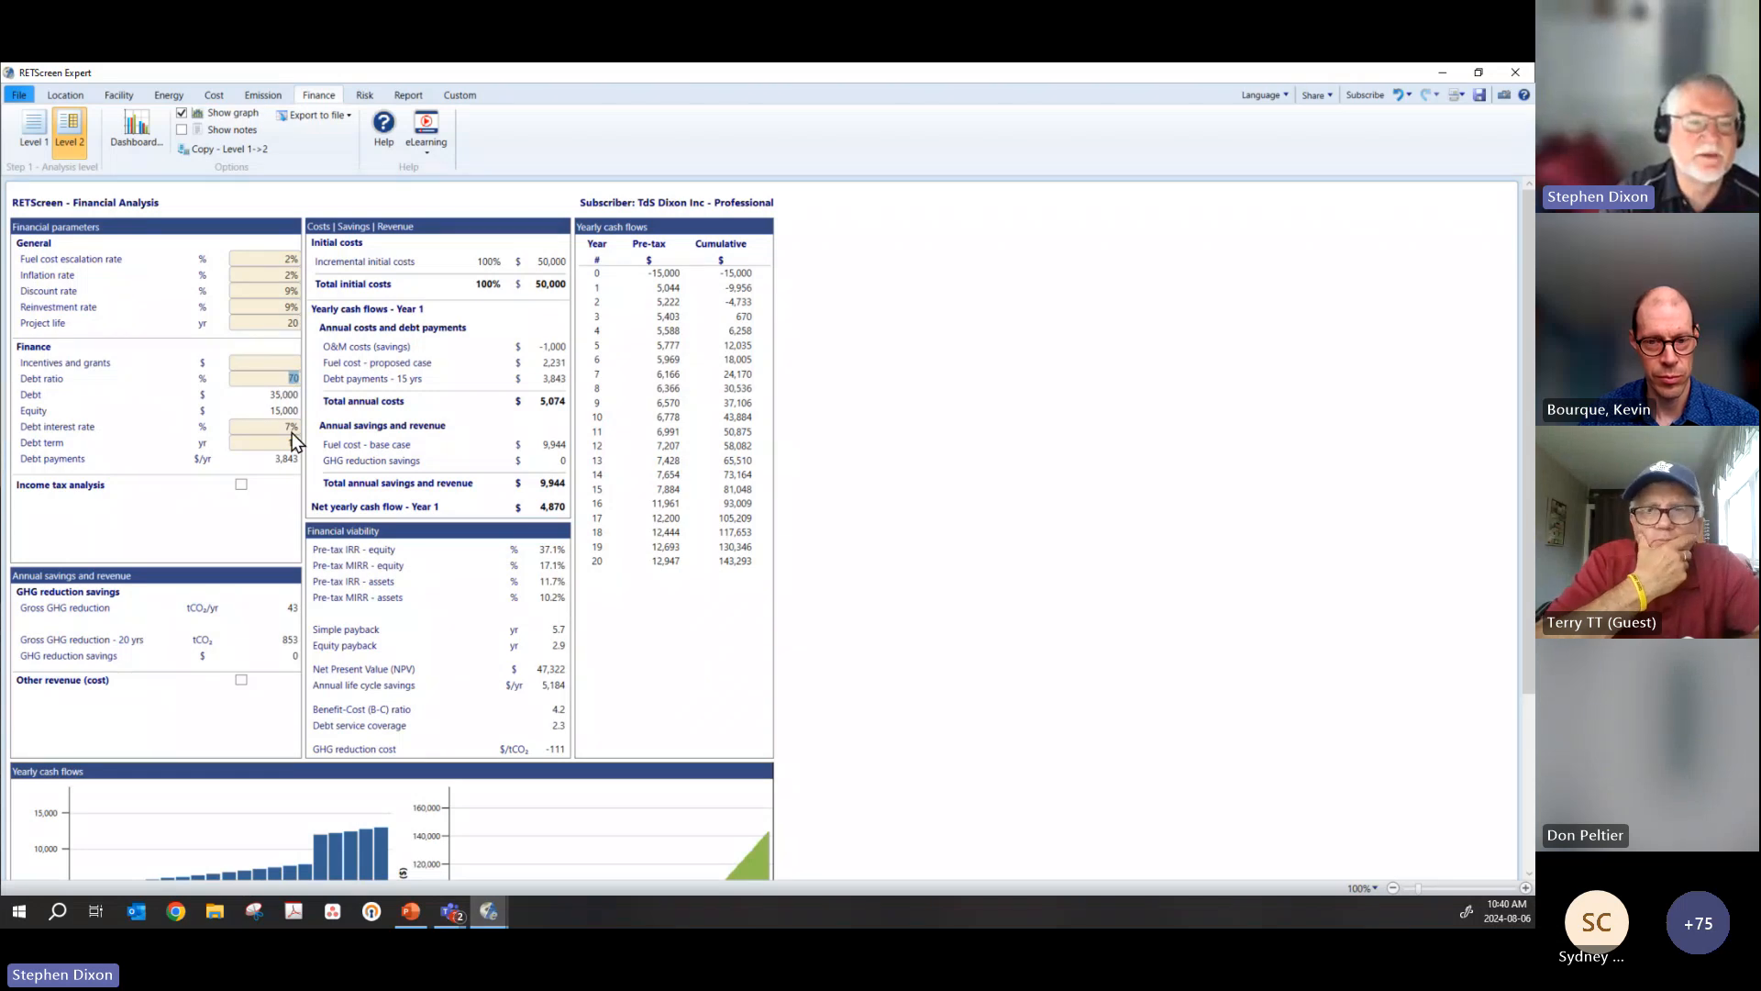
pyautogui.scroll(-3, 910, 610)
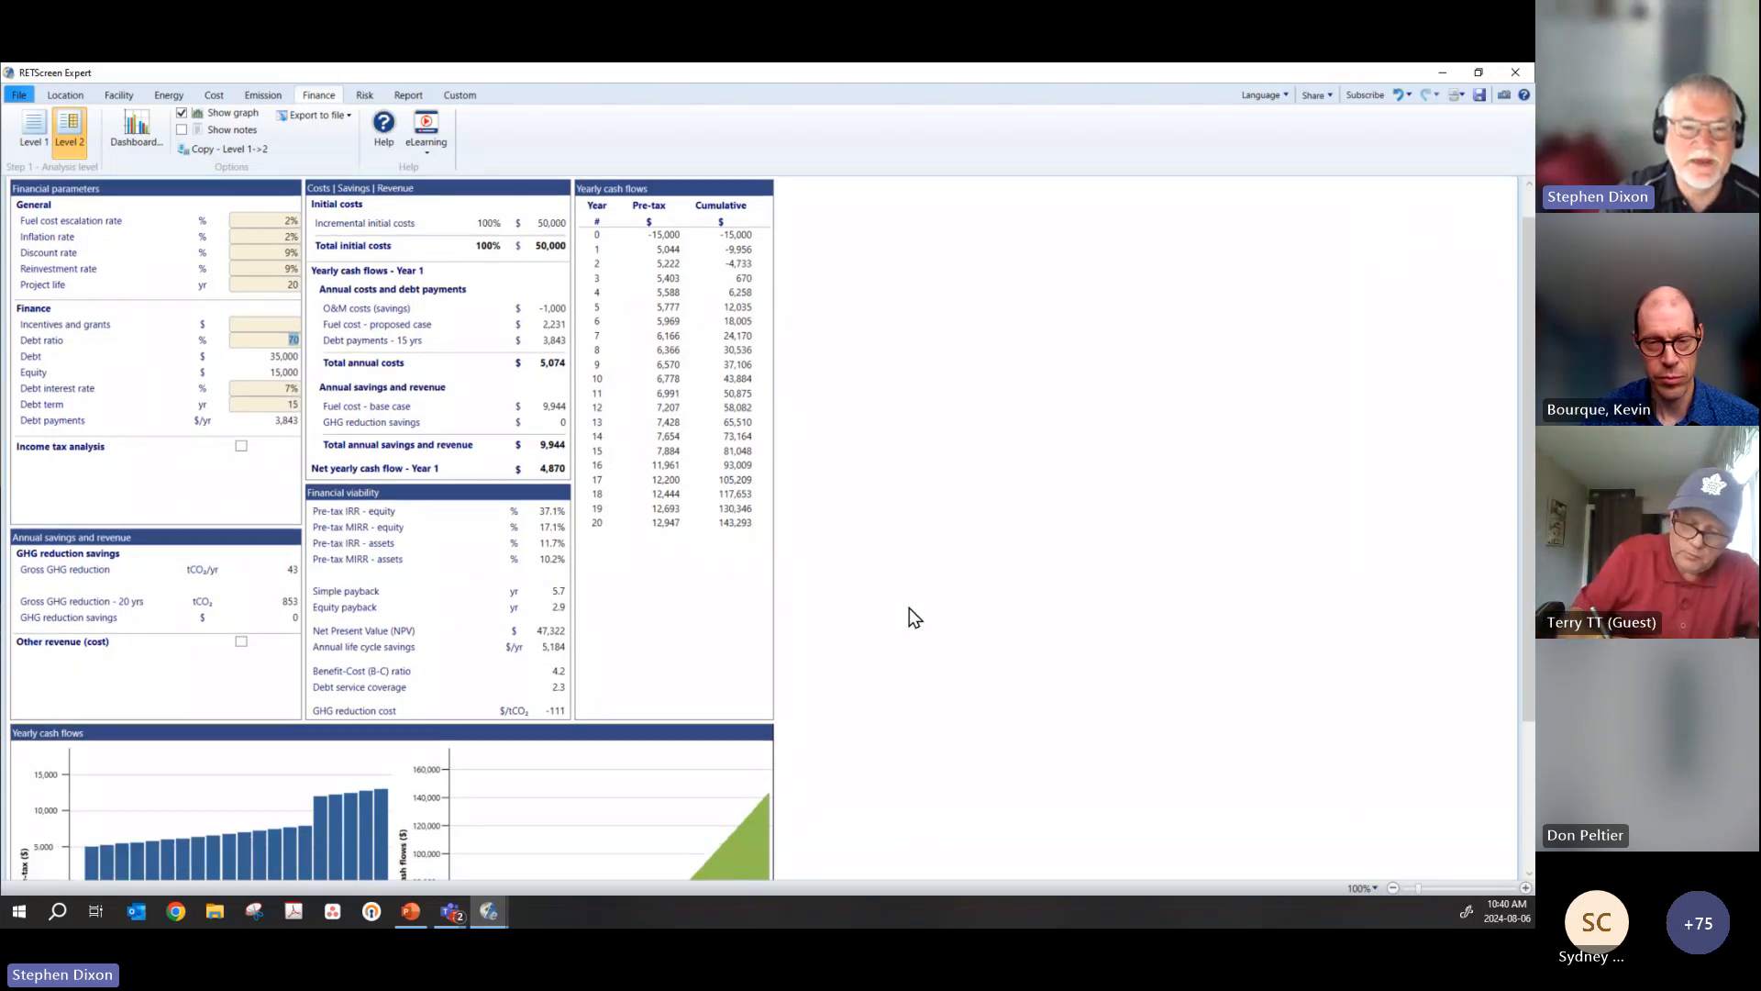
pyautogui.scroll(-2, 904, 614)
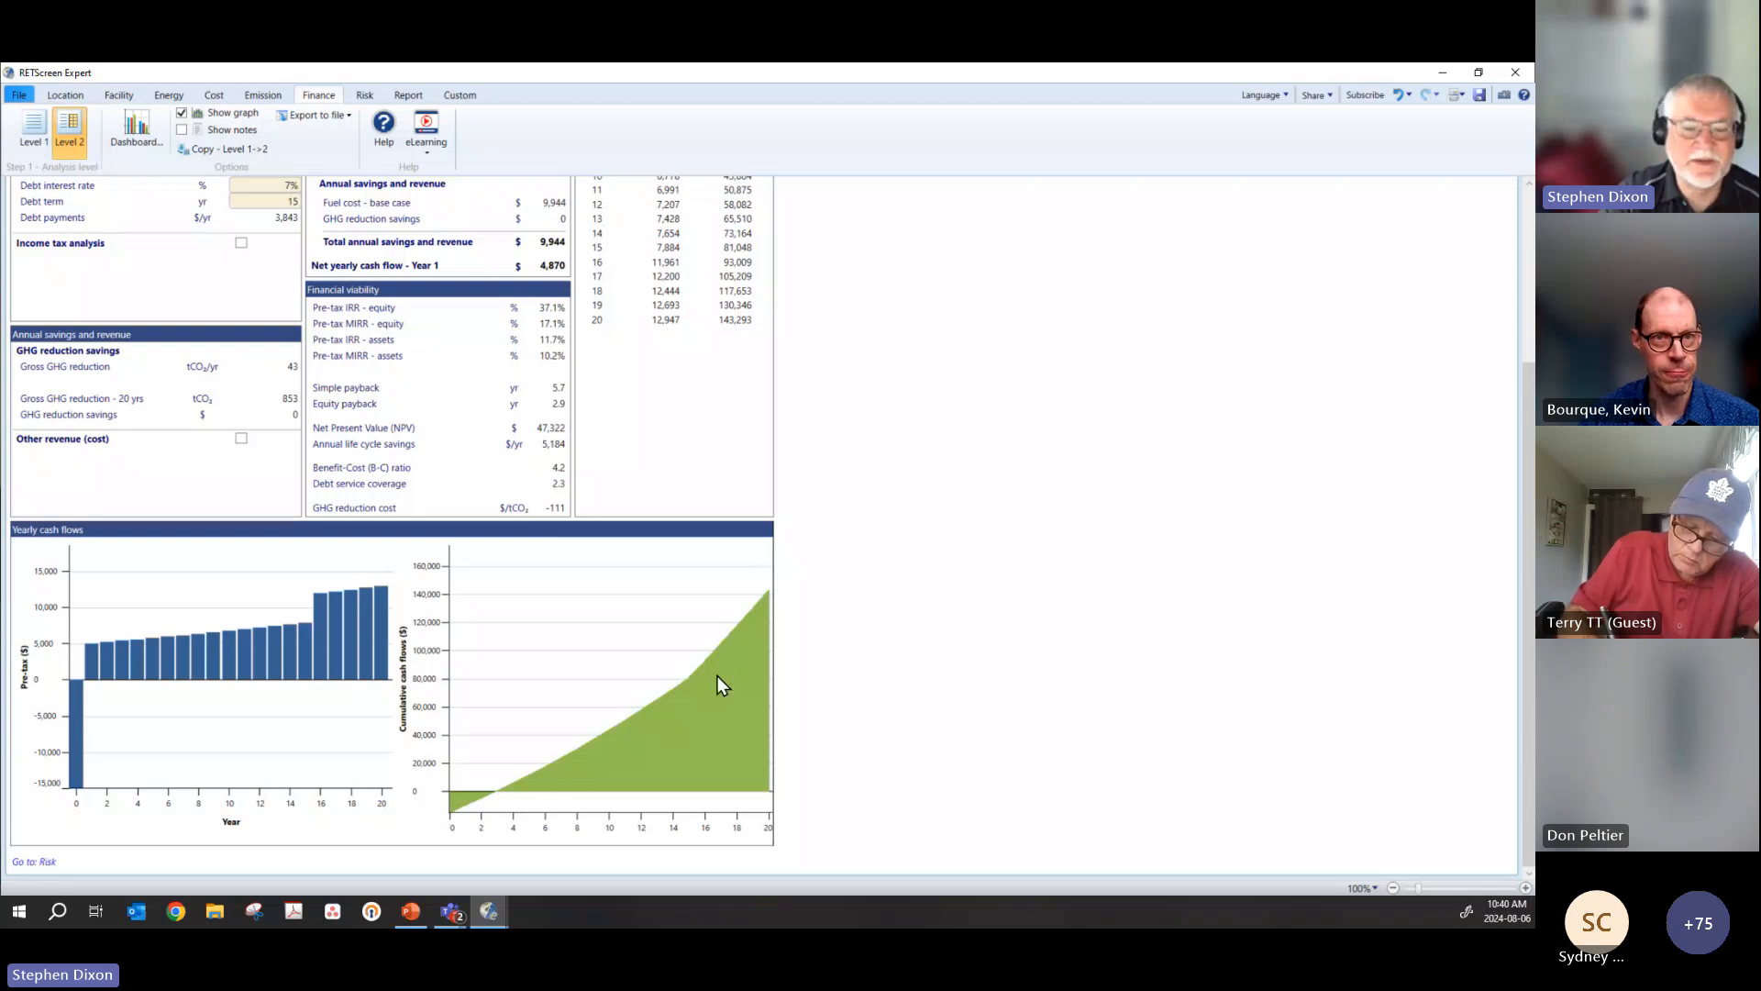
pyautogui.scroll(2, 196, 369)
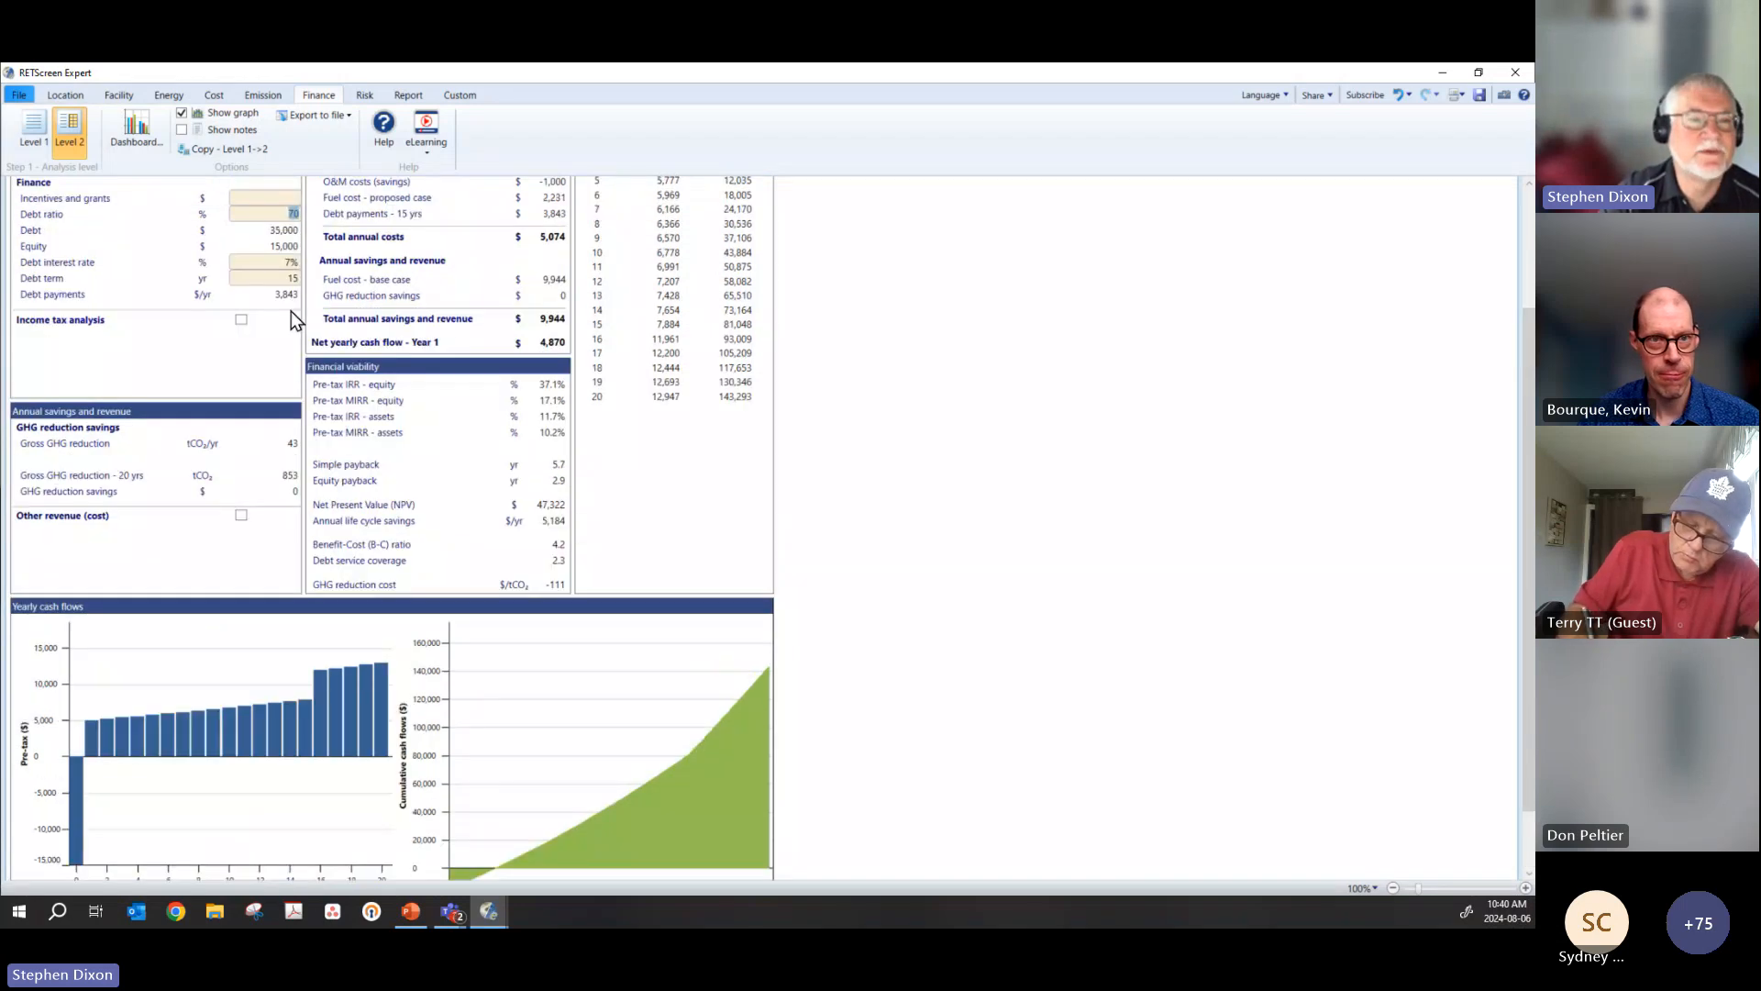
pyautogui.scroll(2, 273, 267)
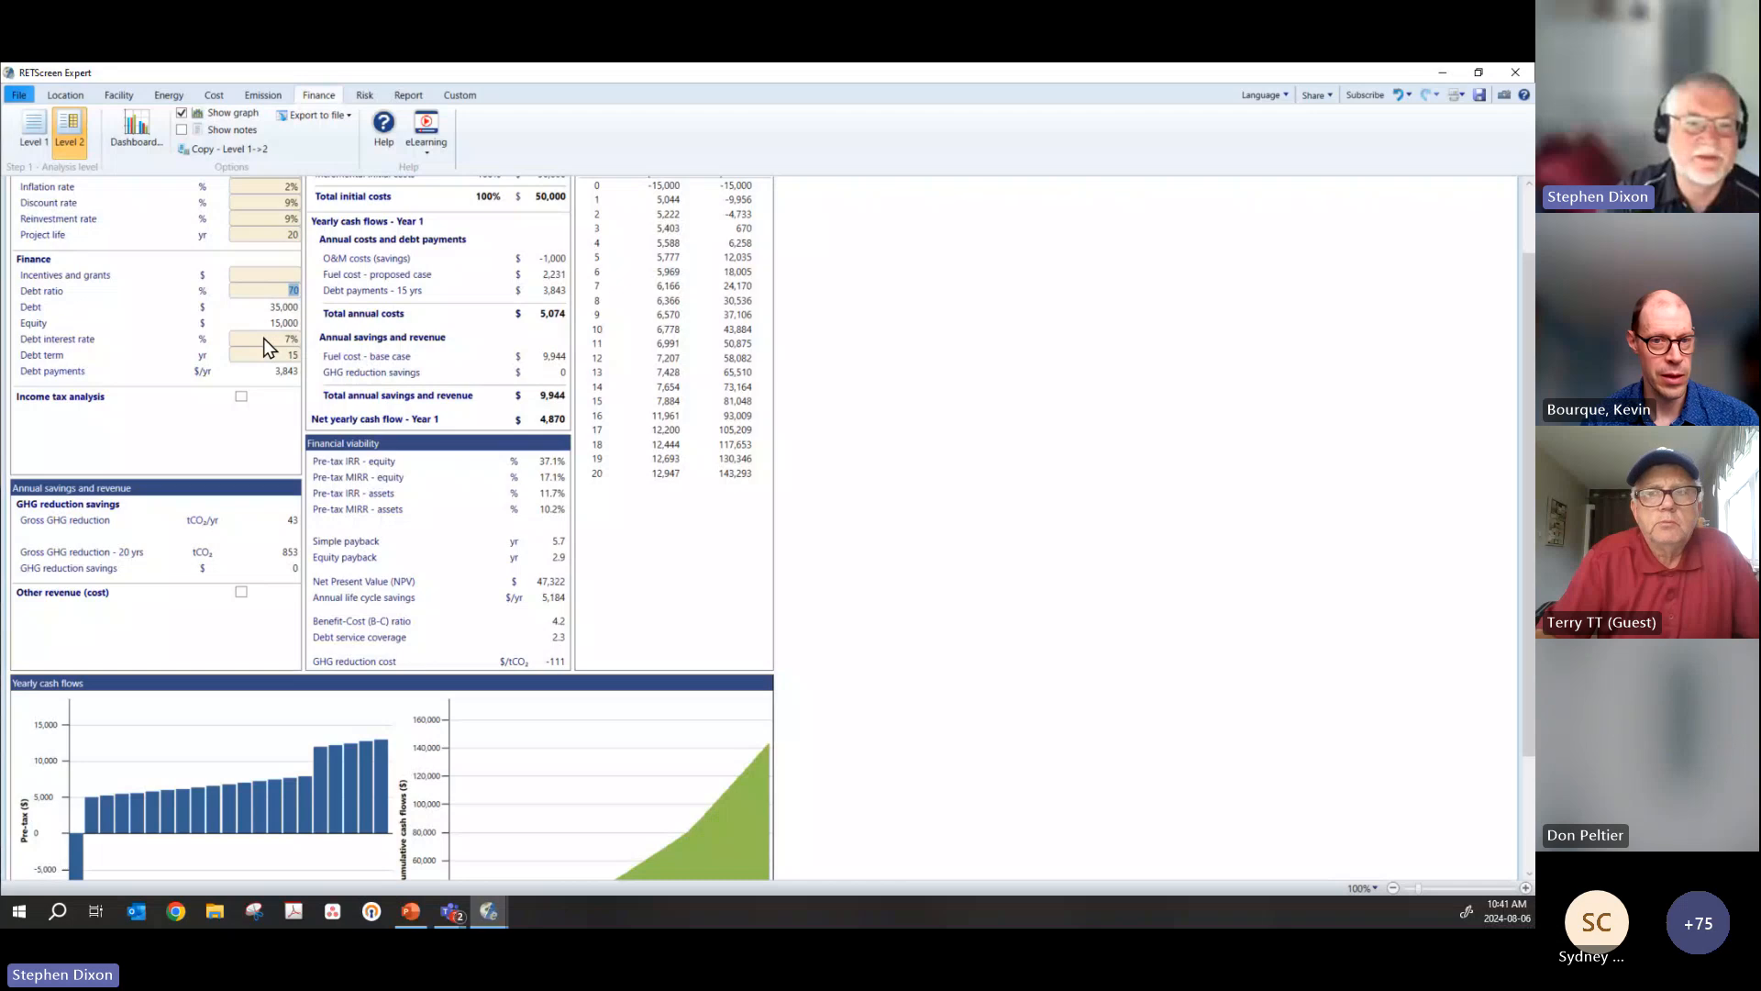
pyautogui.click(243, 285)
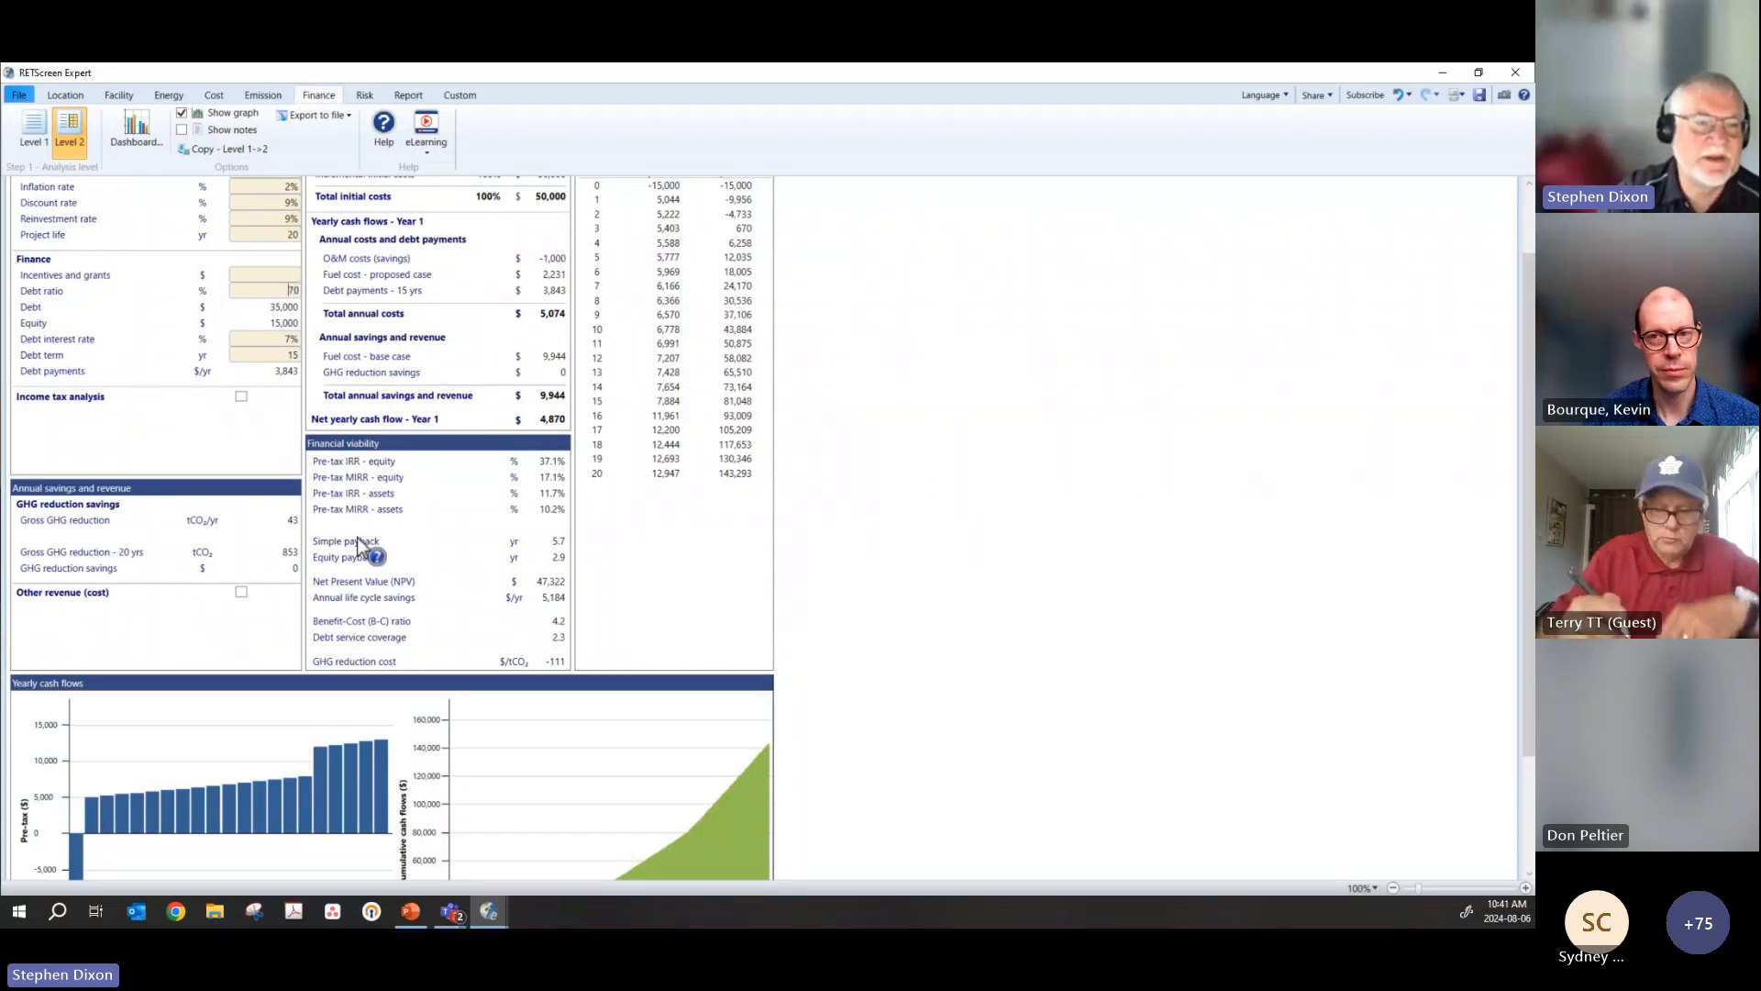
pyautogui.scroll(-3, 367, 550)
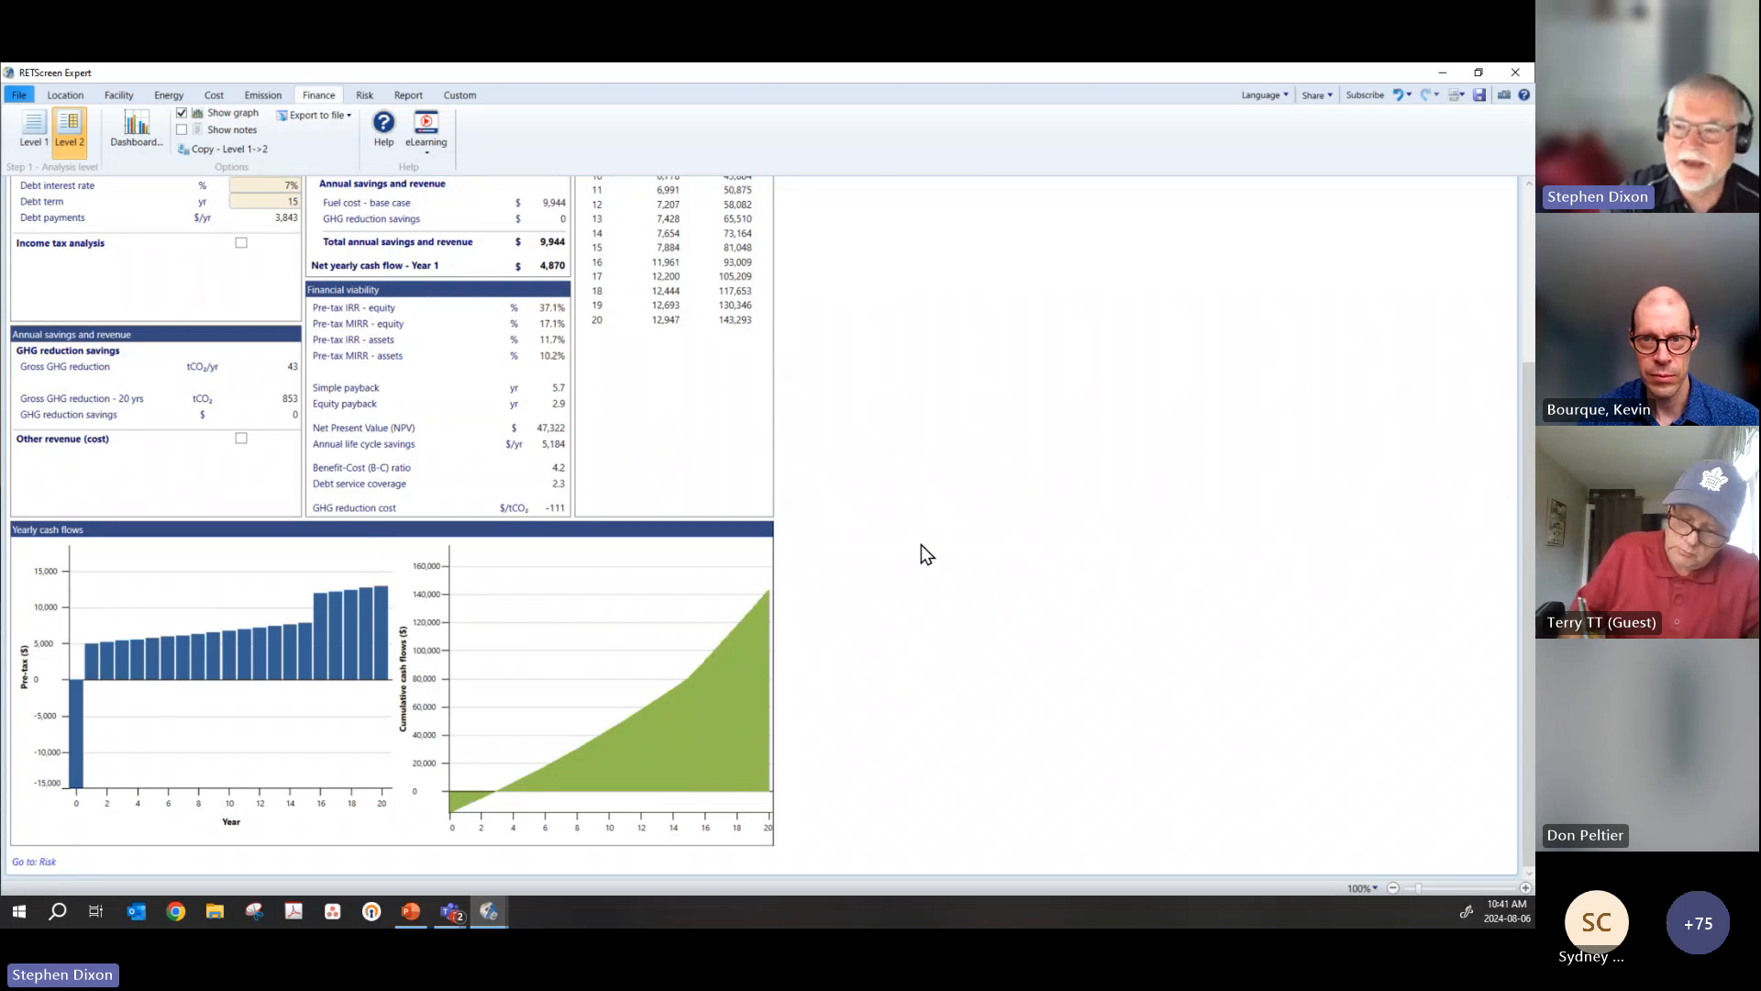
pyautogui.scroll(1, 921, 543)
pyautogui.scroll(1, 921, 543)
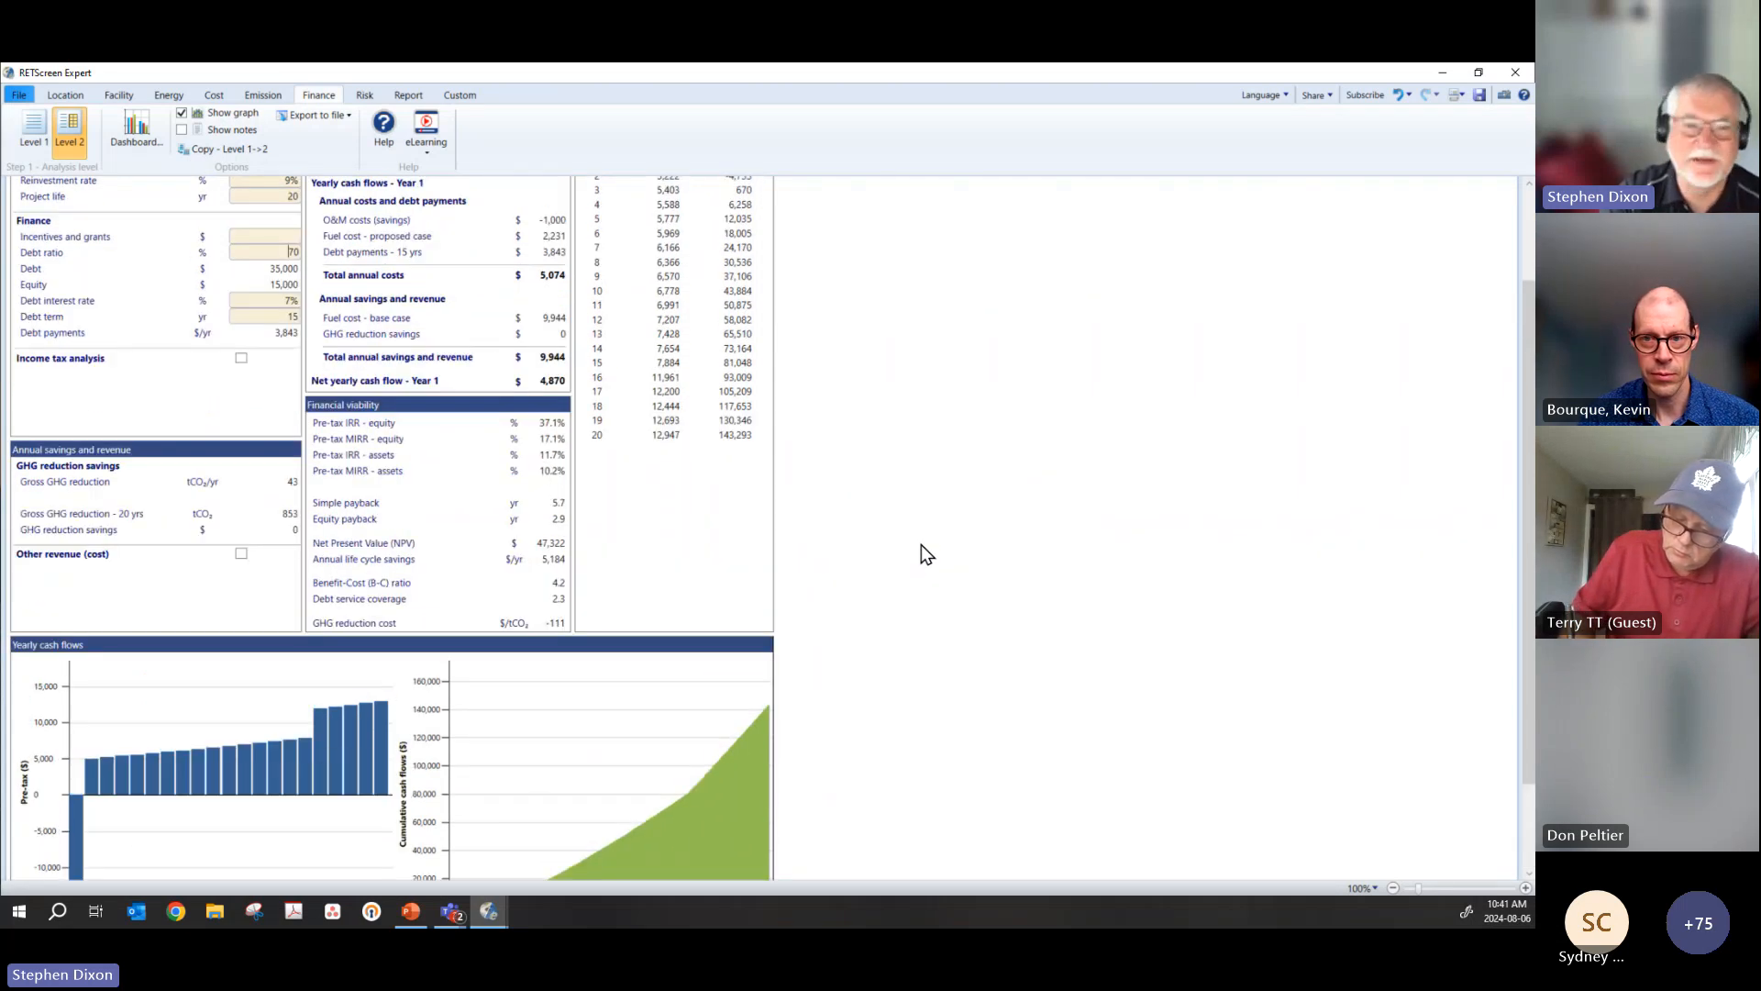
pyautogui.scroll(2, 921, 554)
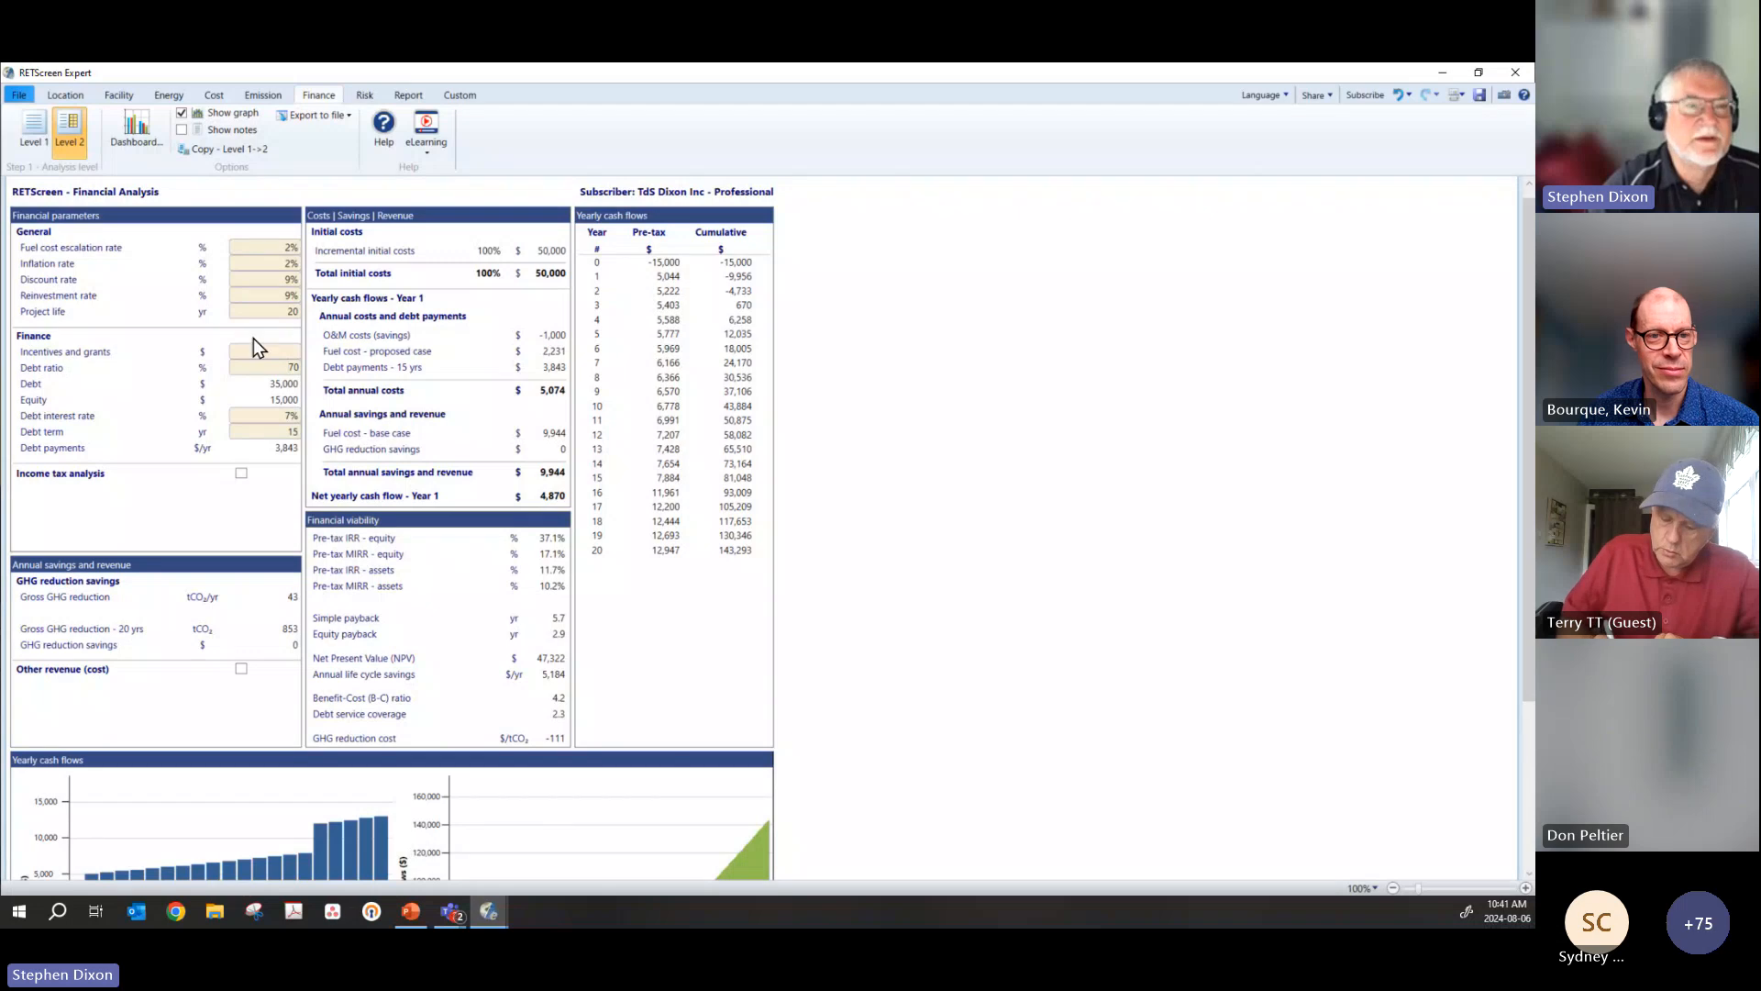
# Step: Revisit the energy measure summary's simple payback and the emission analysis, and return to the financial analysis
pyautogui.click(169, 96)
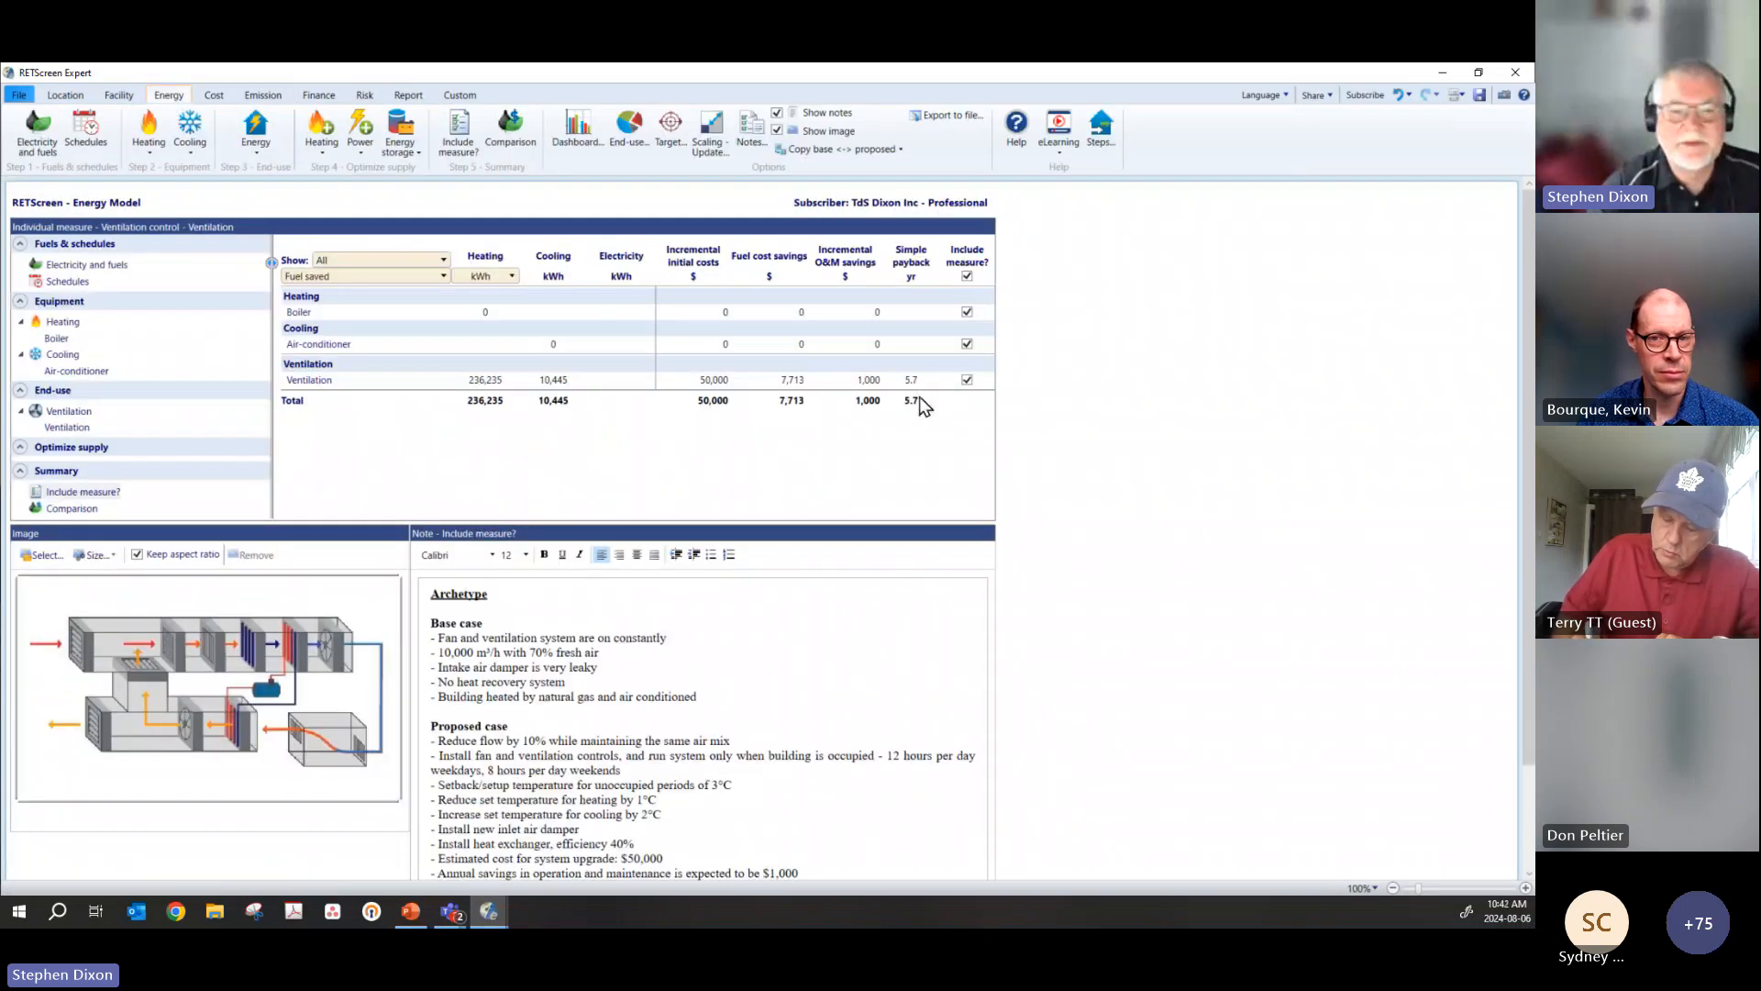
pyautogui.click(268, 95)
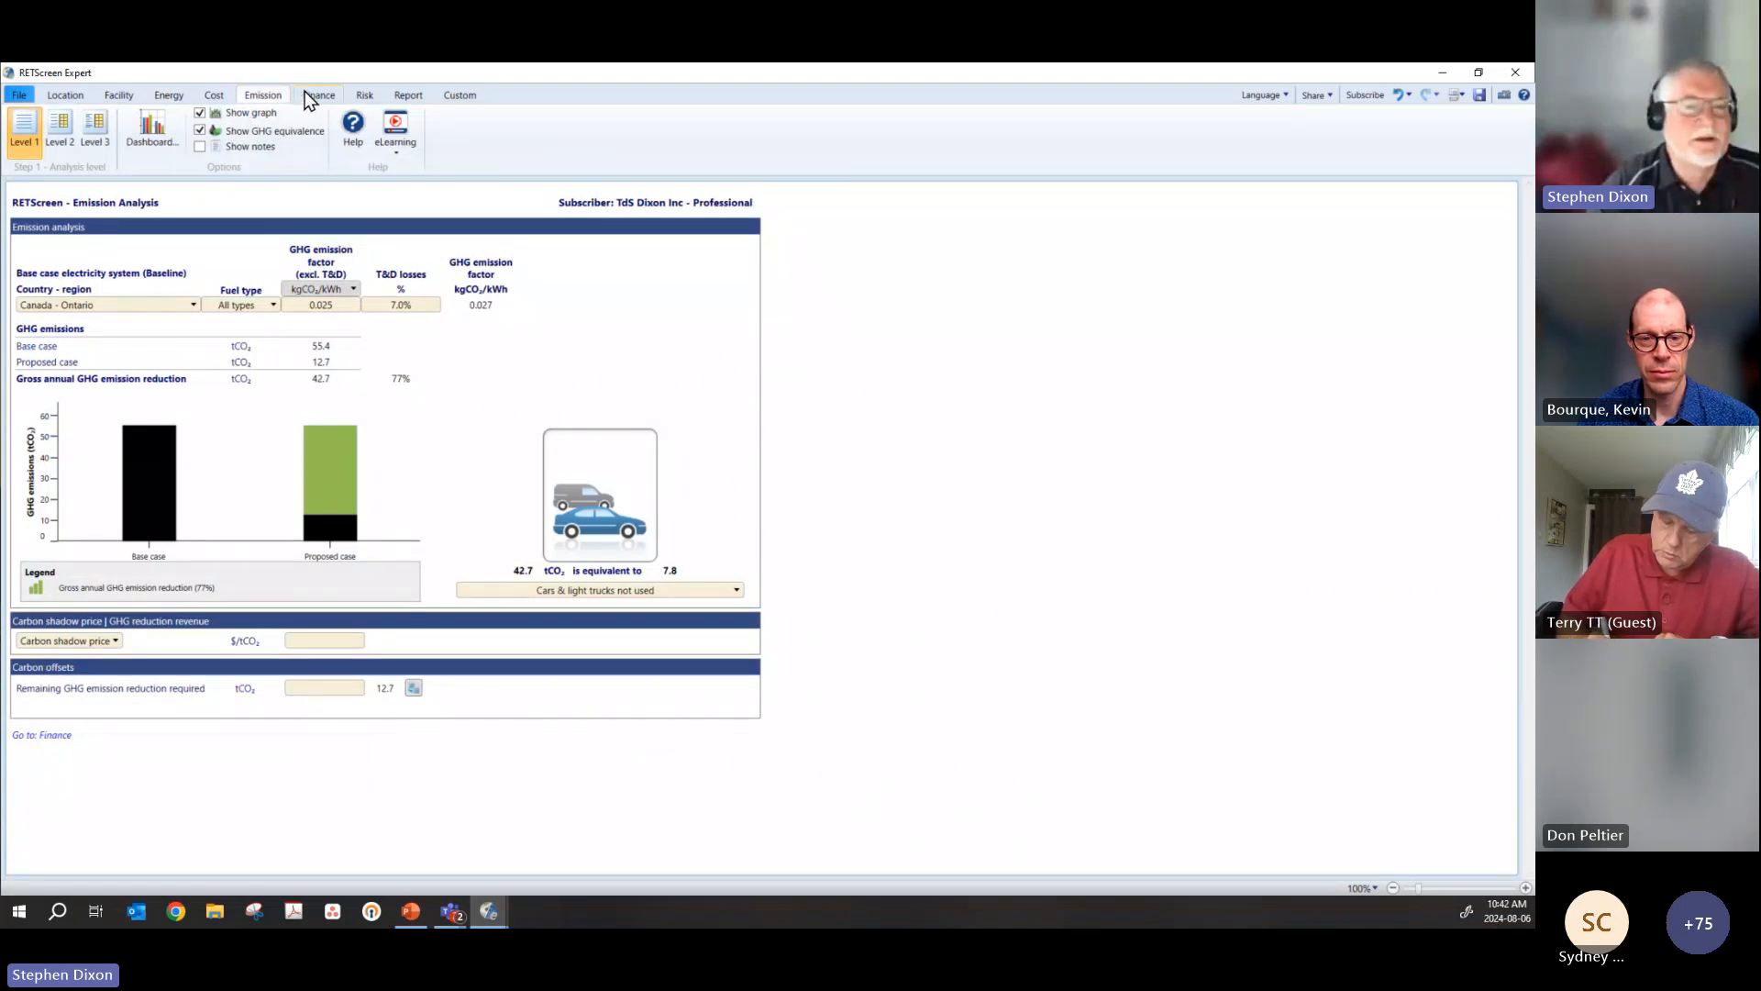
pyautogui.click(306, 97)
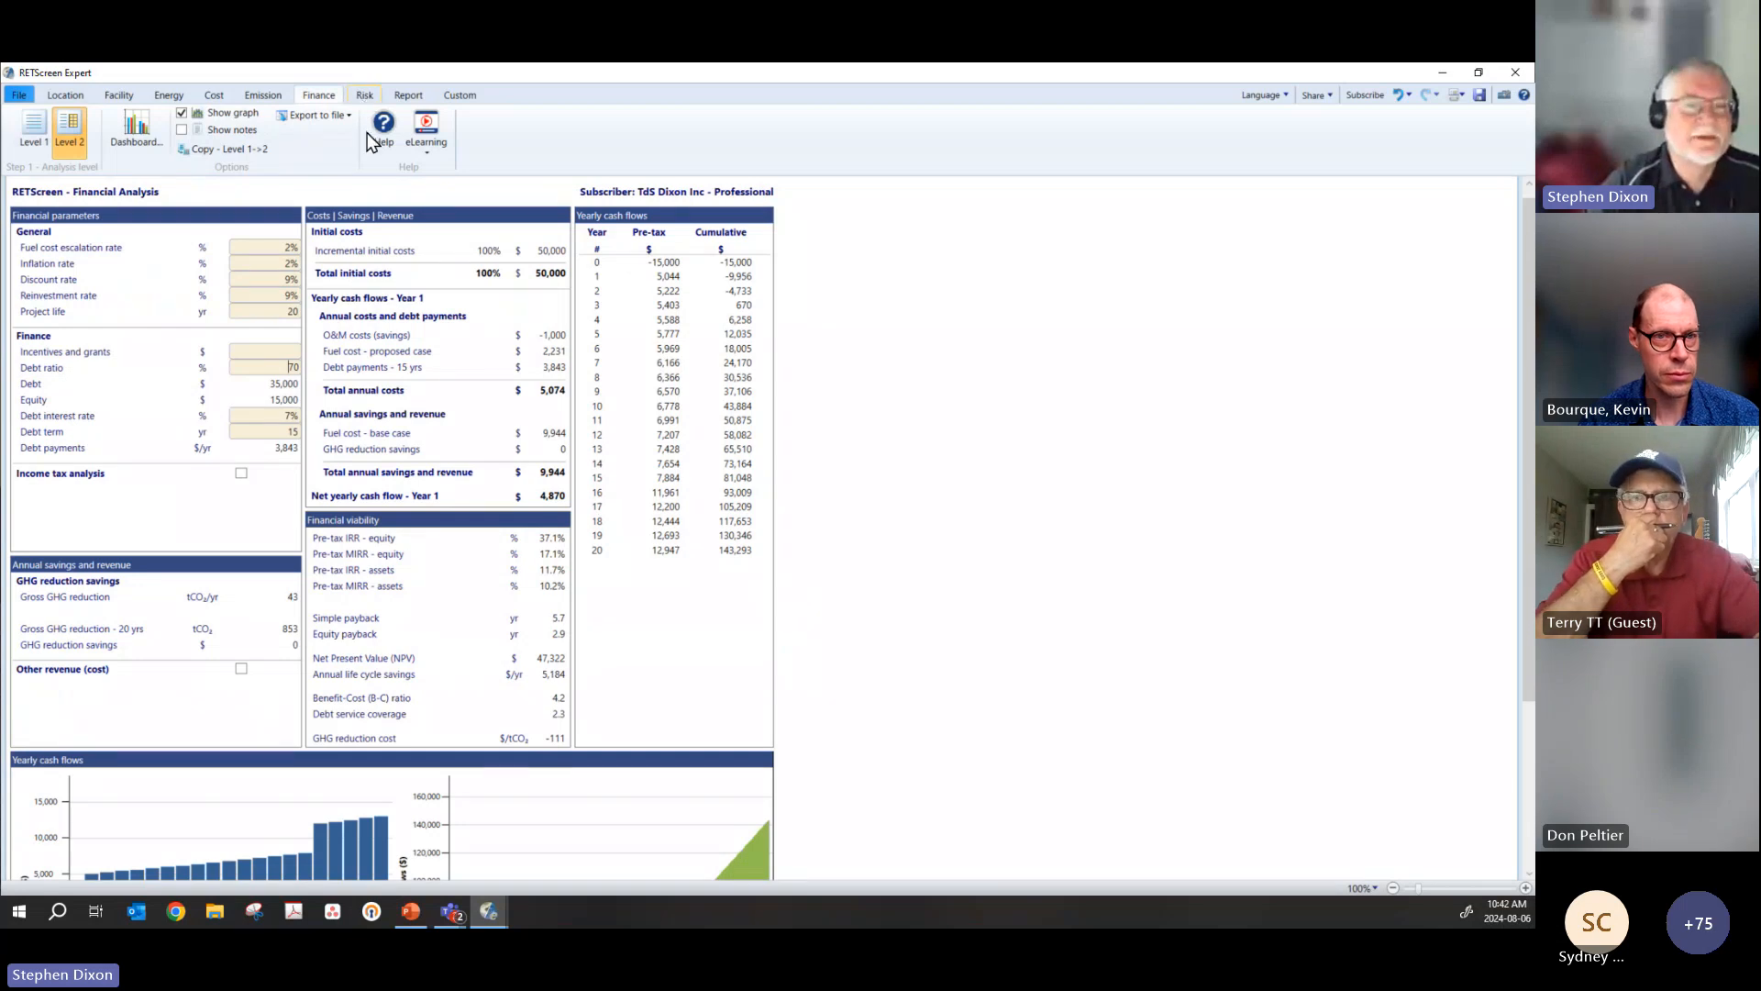
# Step: Perform the sensitivity analysis on Pre-tax IRR - equity, and inspect the central value of the base-case fuel cost table
pyautogui.click(365, 94)
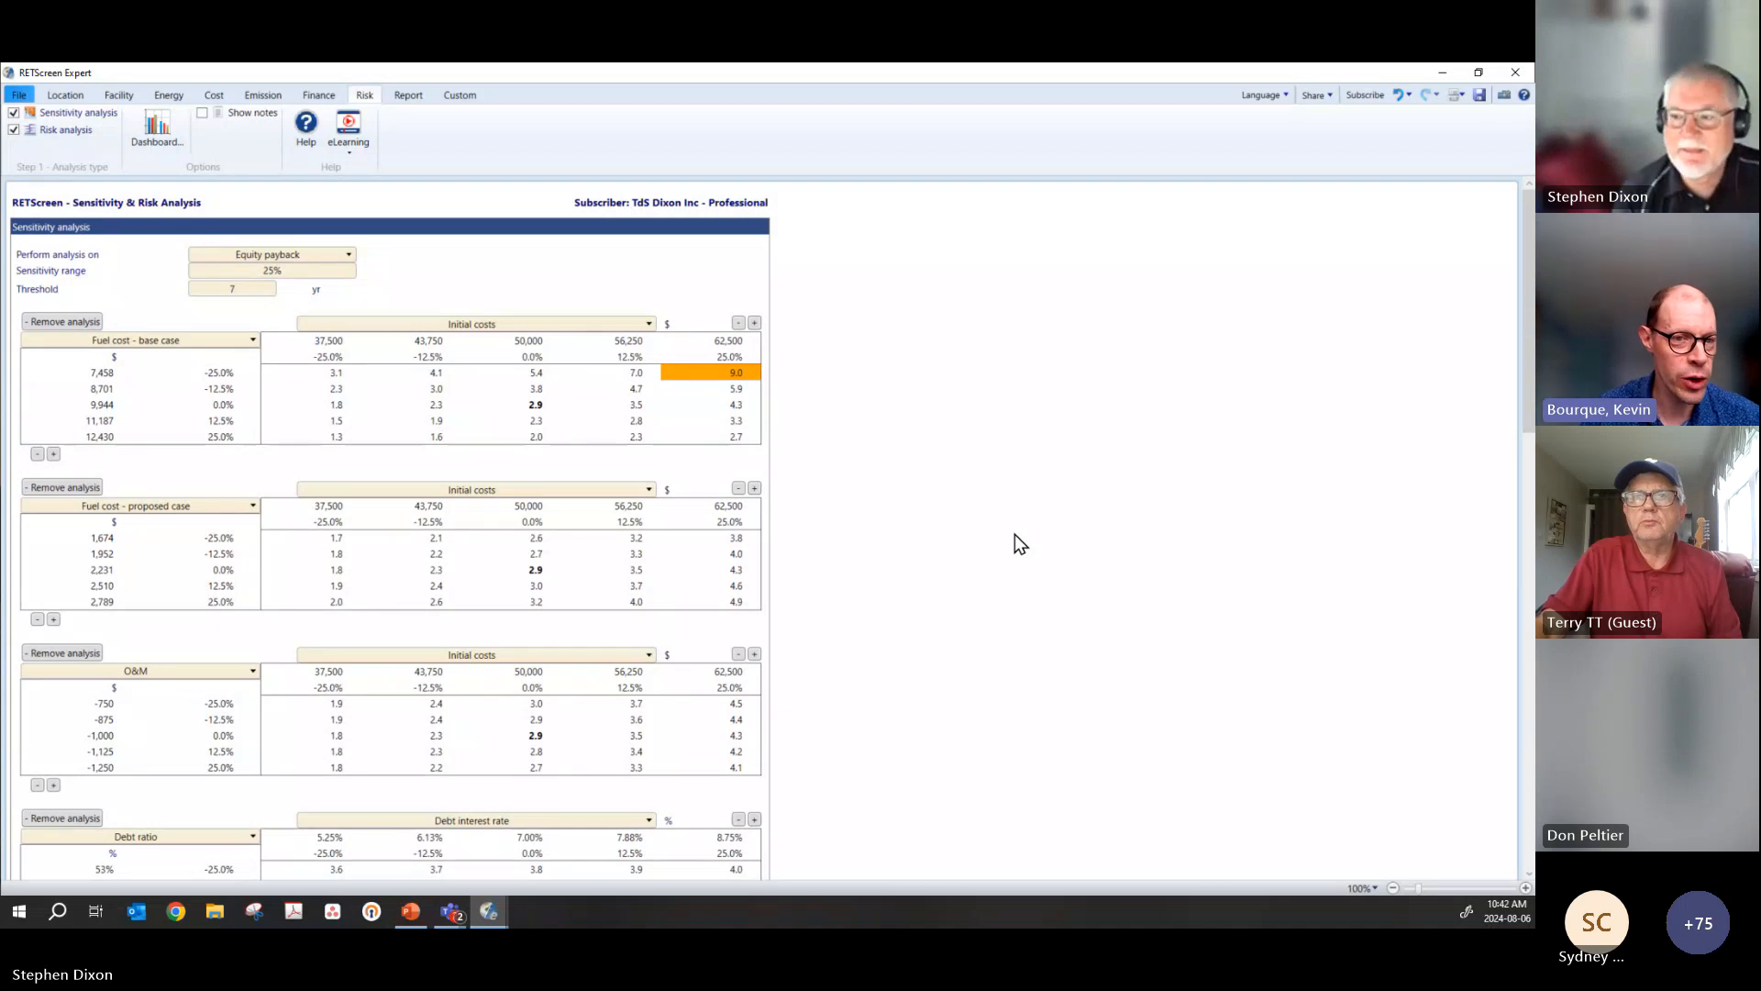
pyautogui.click(266, 254)
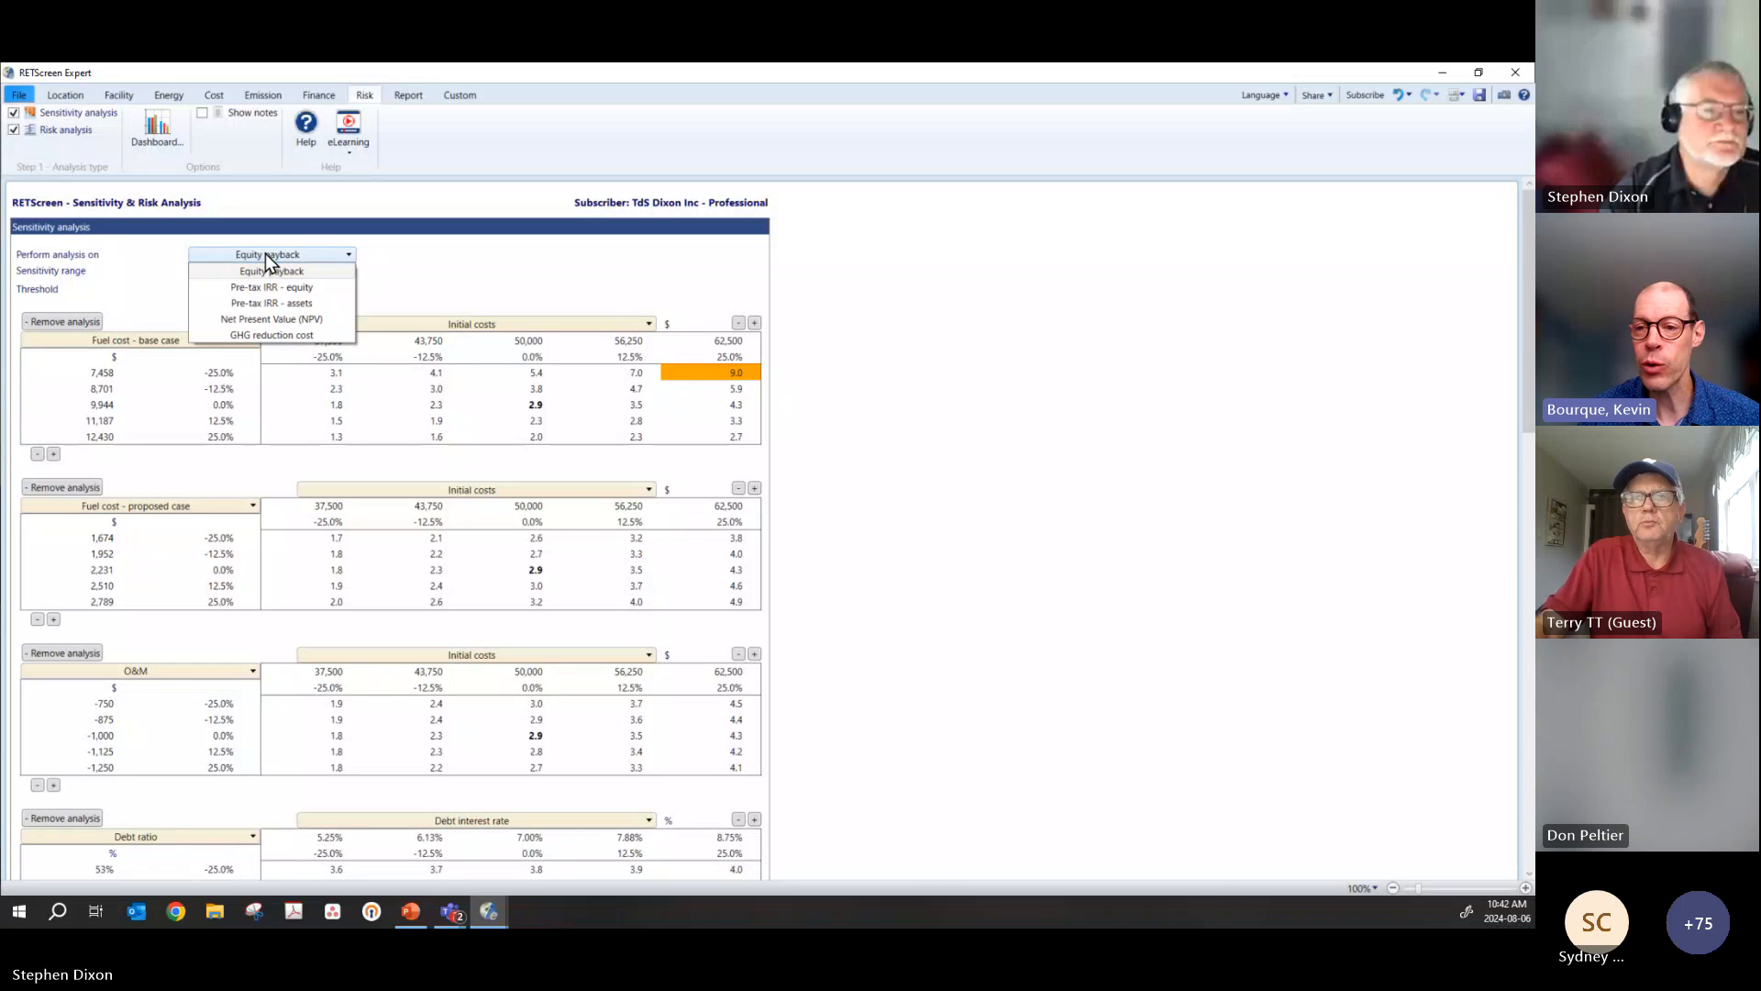
pyautogui.click(266, 253)
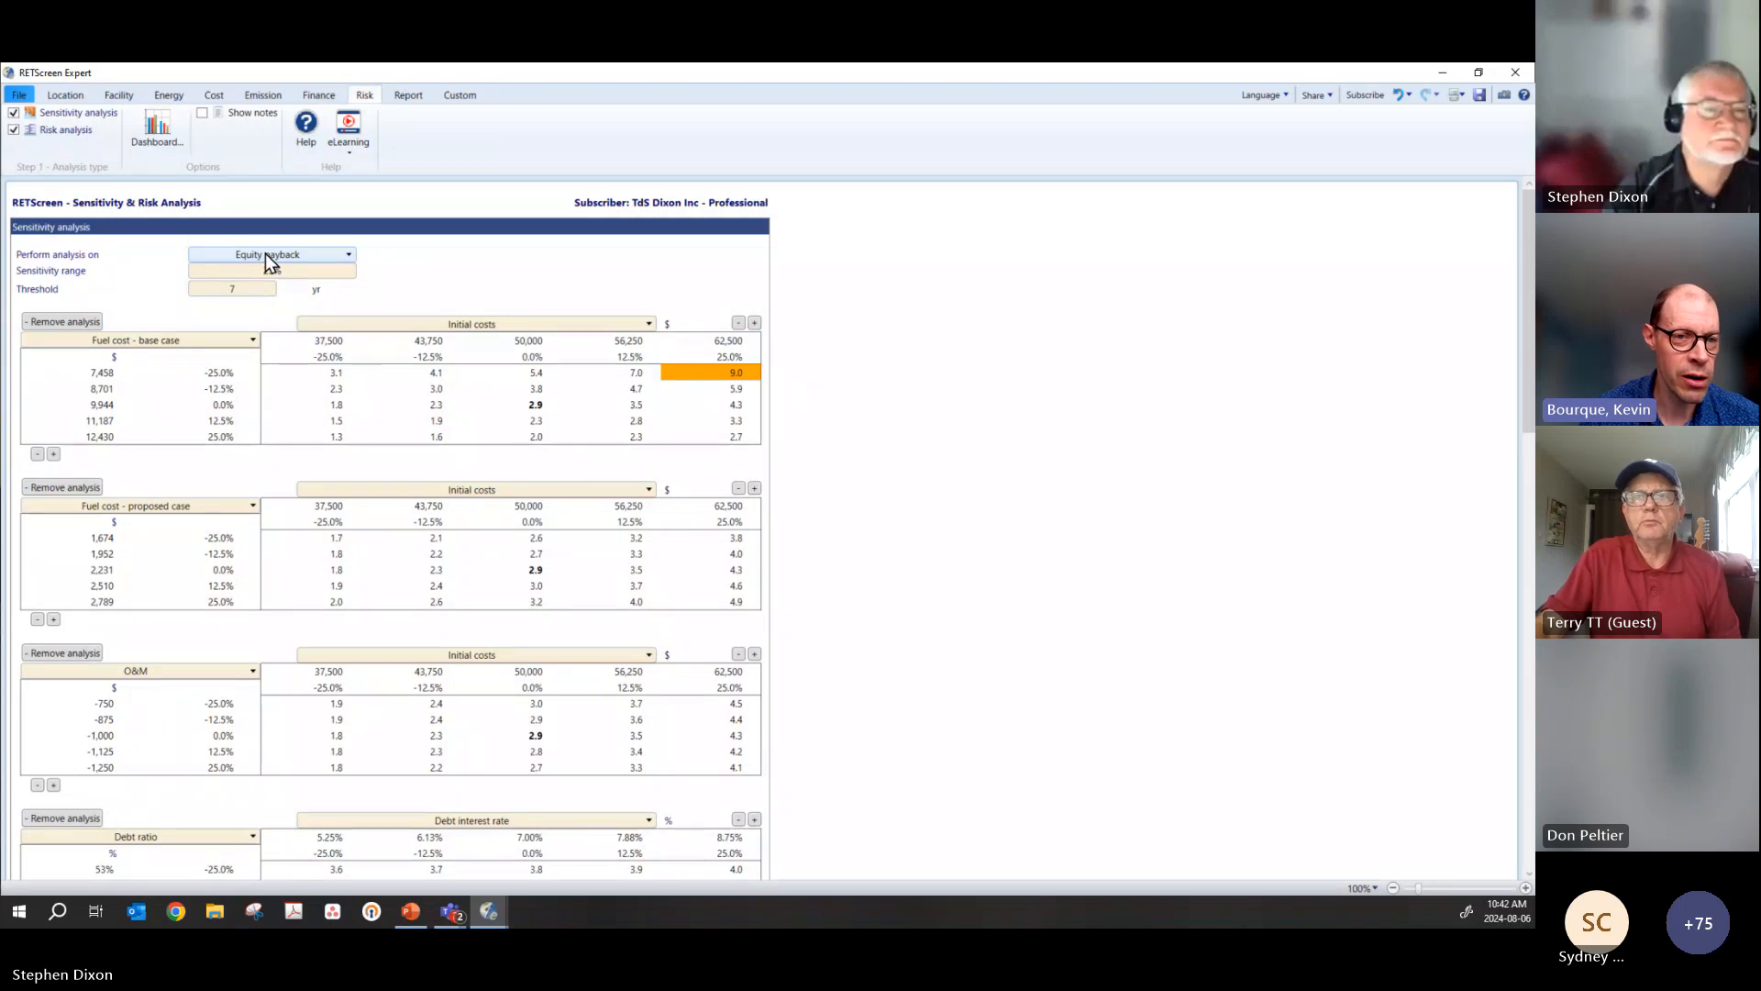
pyautogui.click(266, 253)
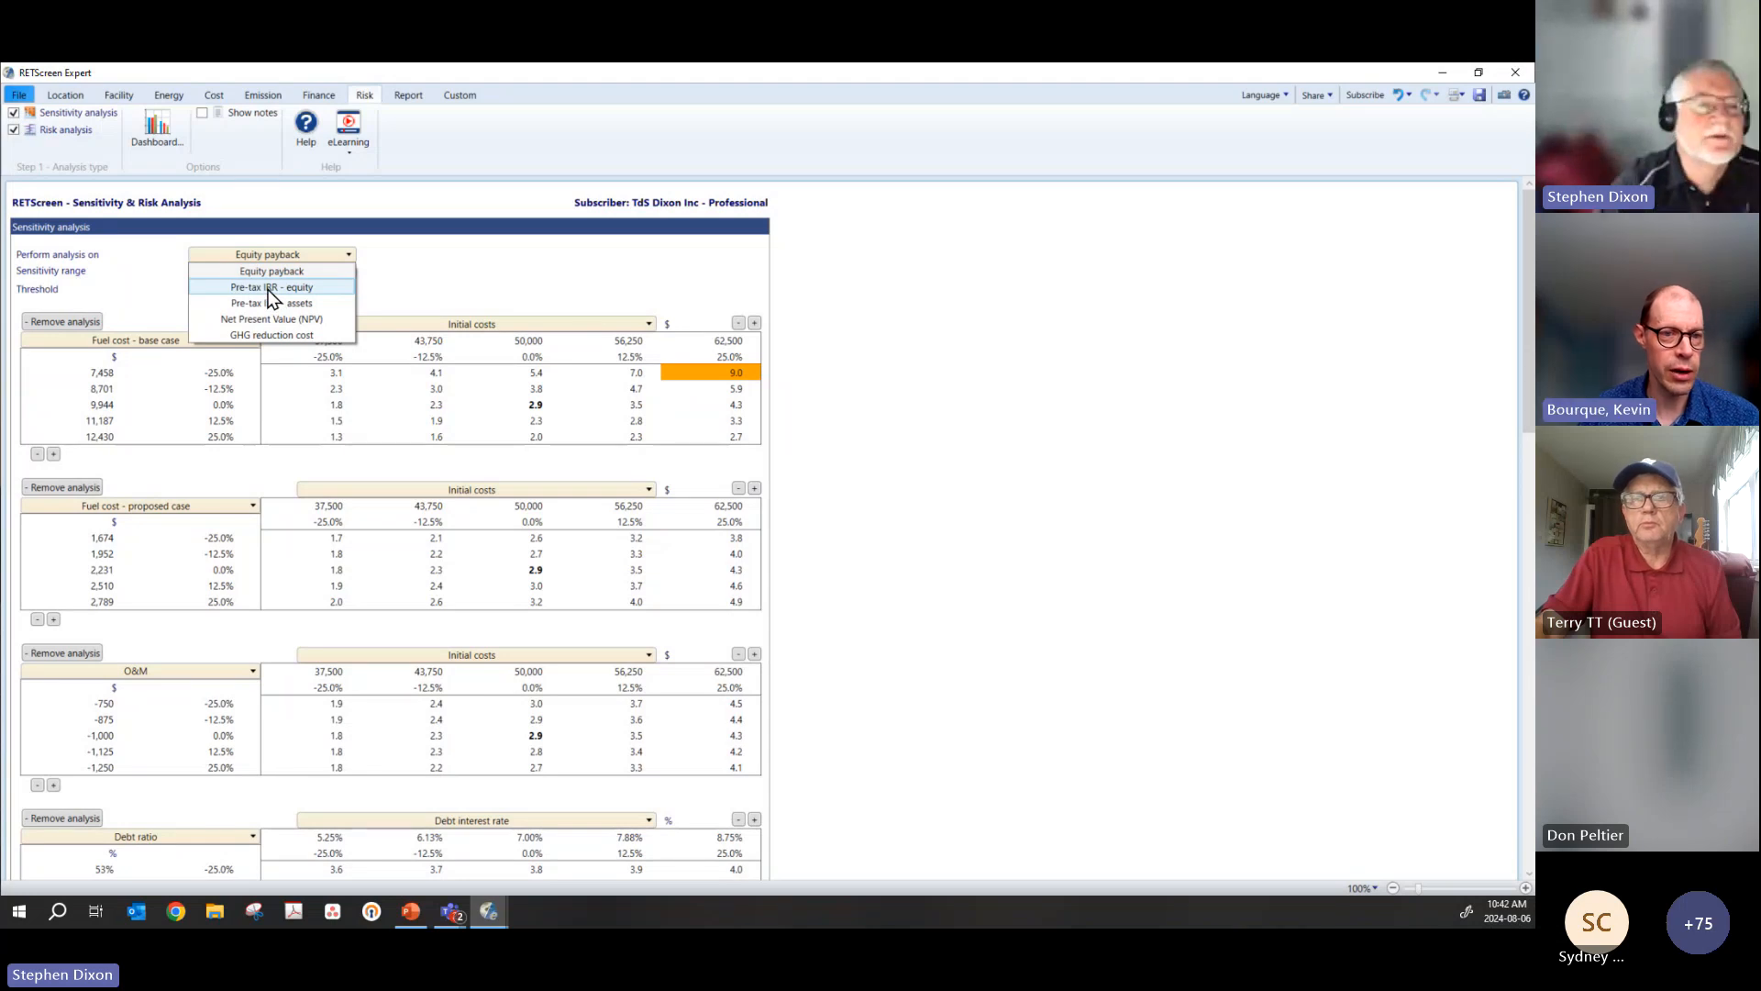
pyautogui.click(271, 290)
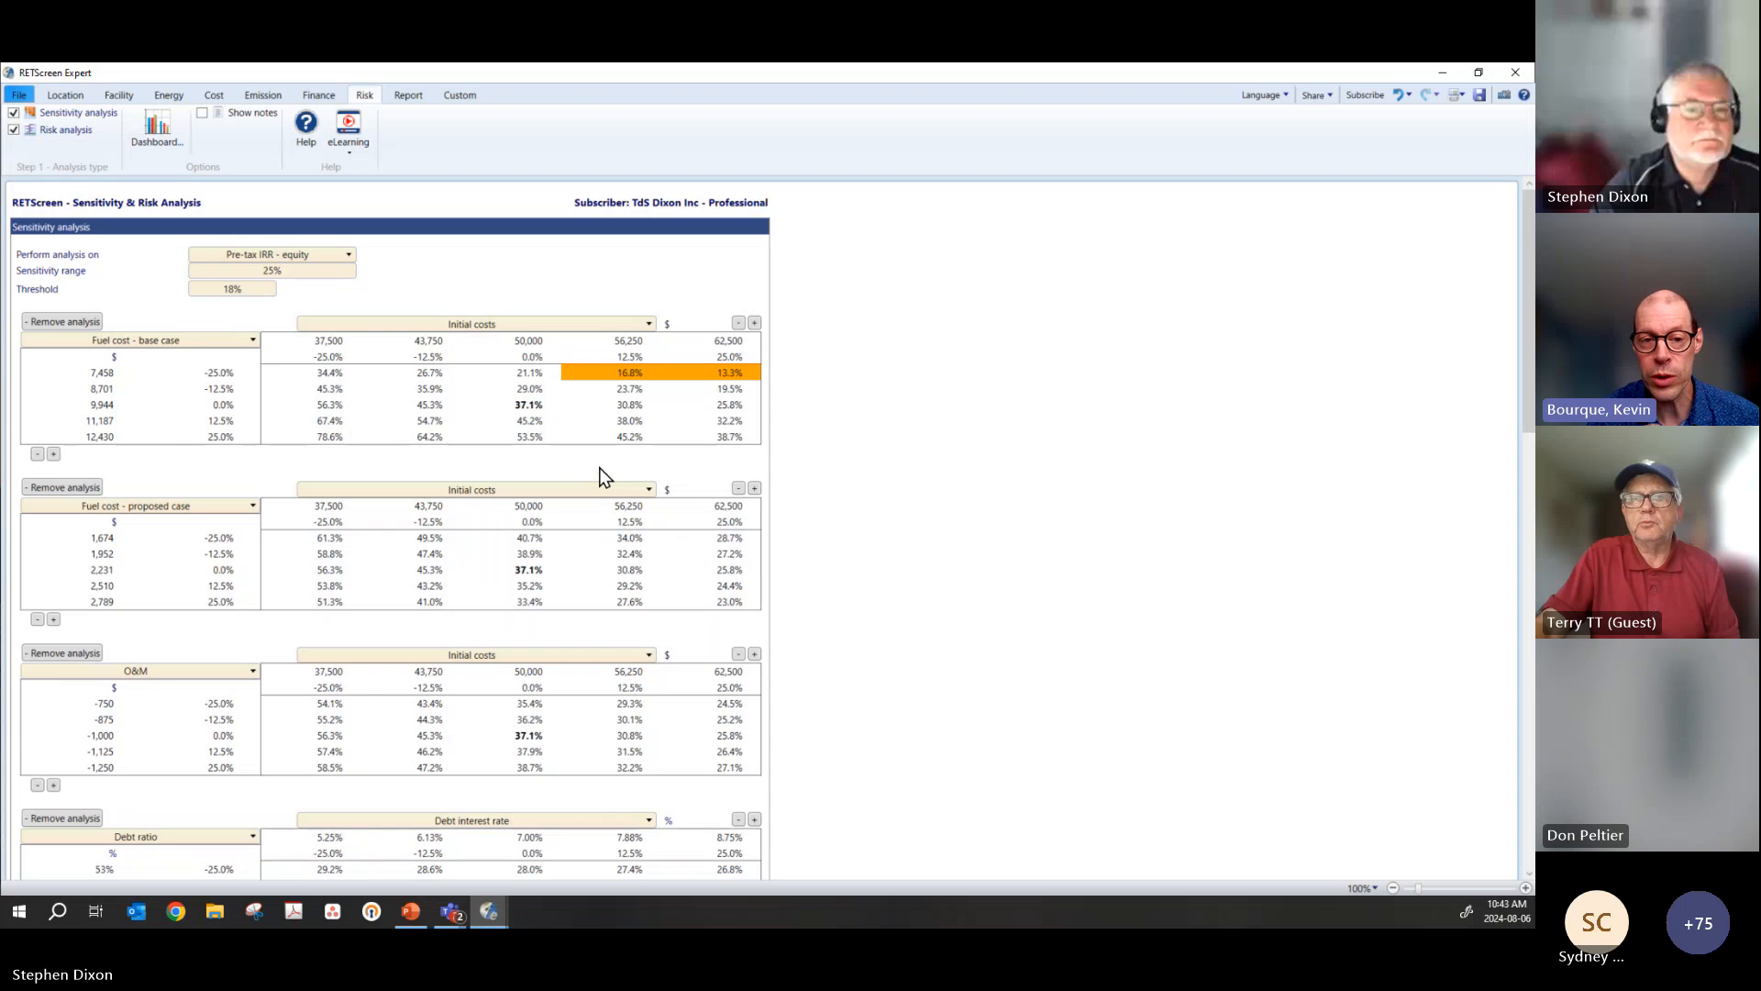
pyautogui.doubleClick(533, 407)
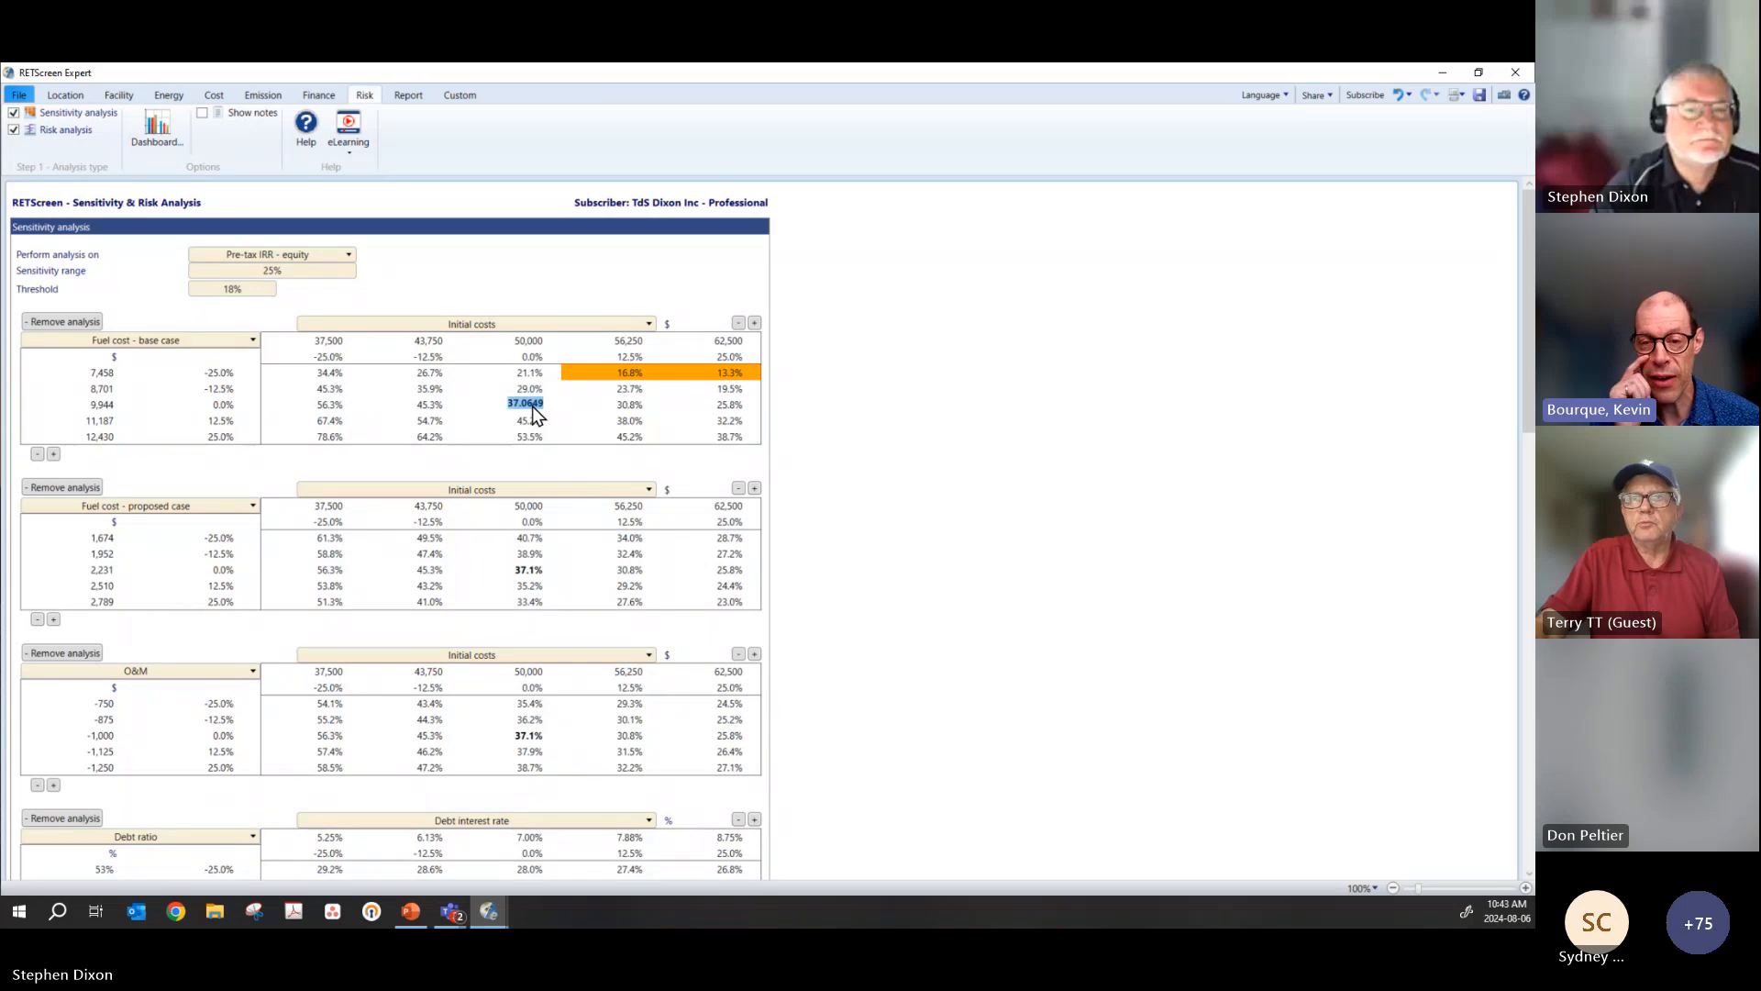
pyautogui.click(960, 427)
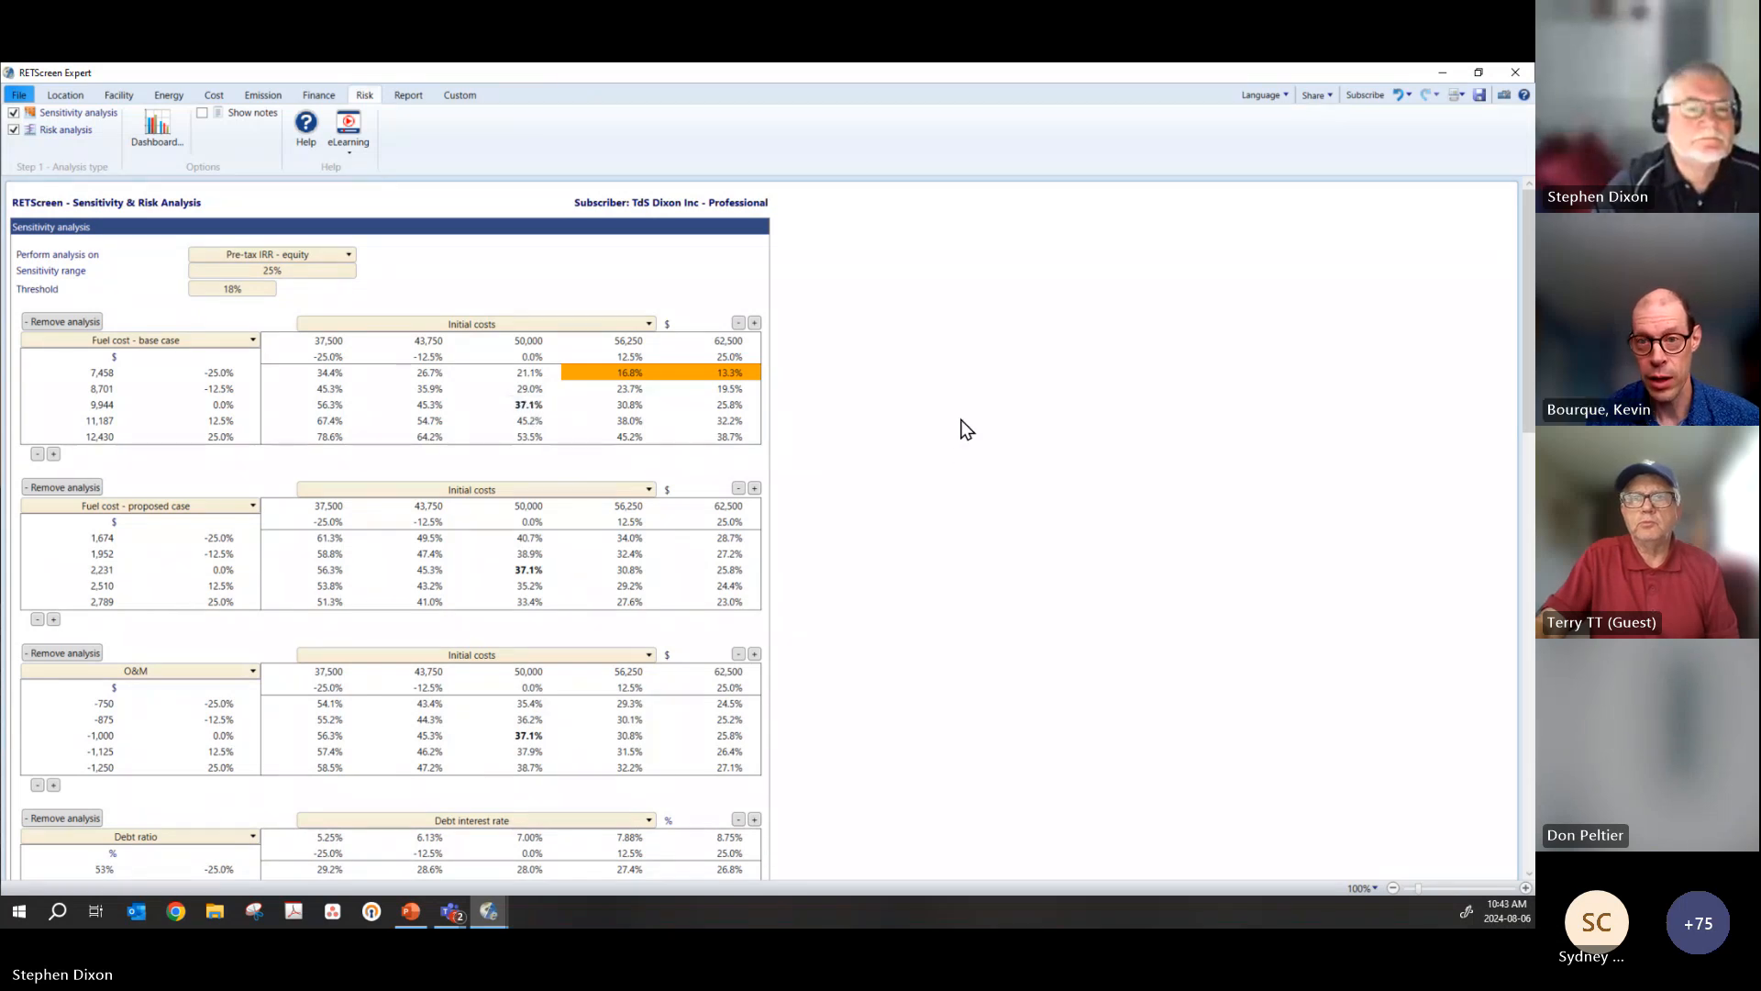
# Step: Compare the central value of the base-case fuel cost sensitivity table with the Pre-tax IRR - equity in the financial analysis
pyautogui.doubleClick(530, 411)
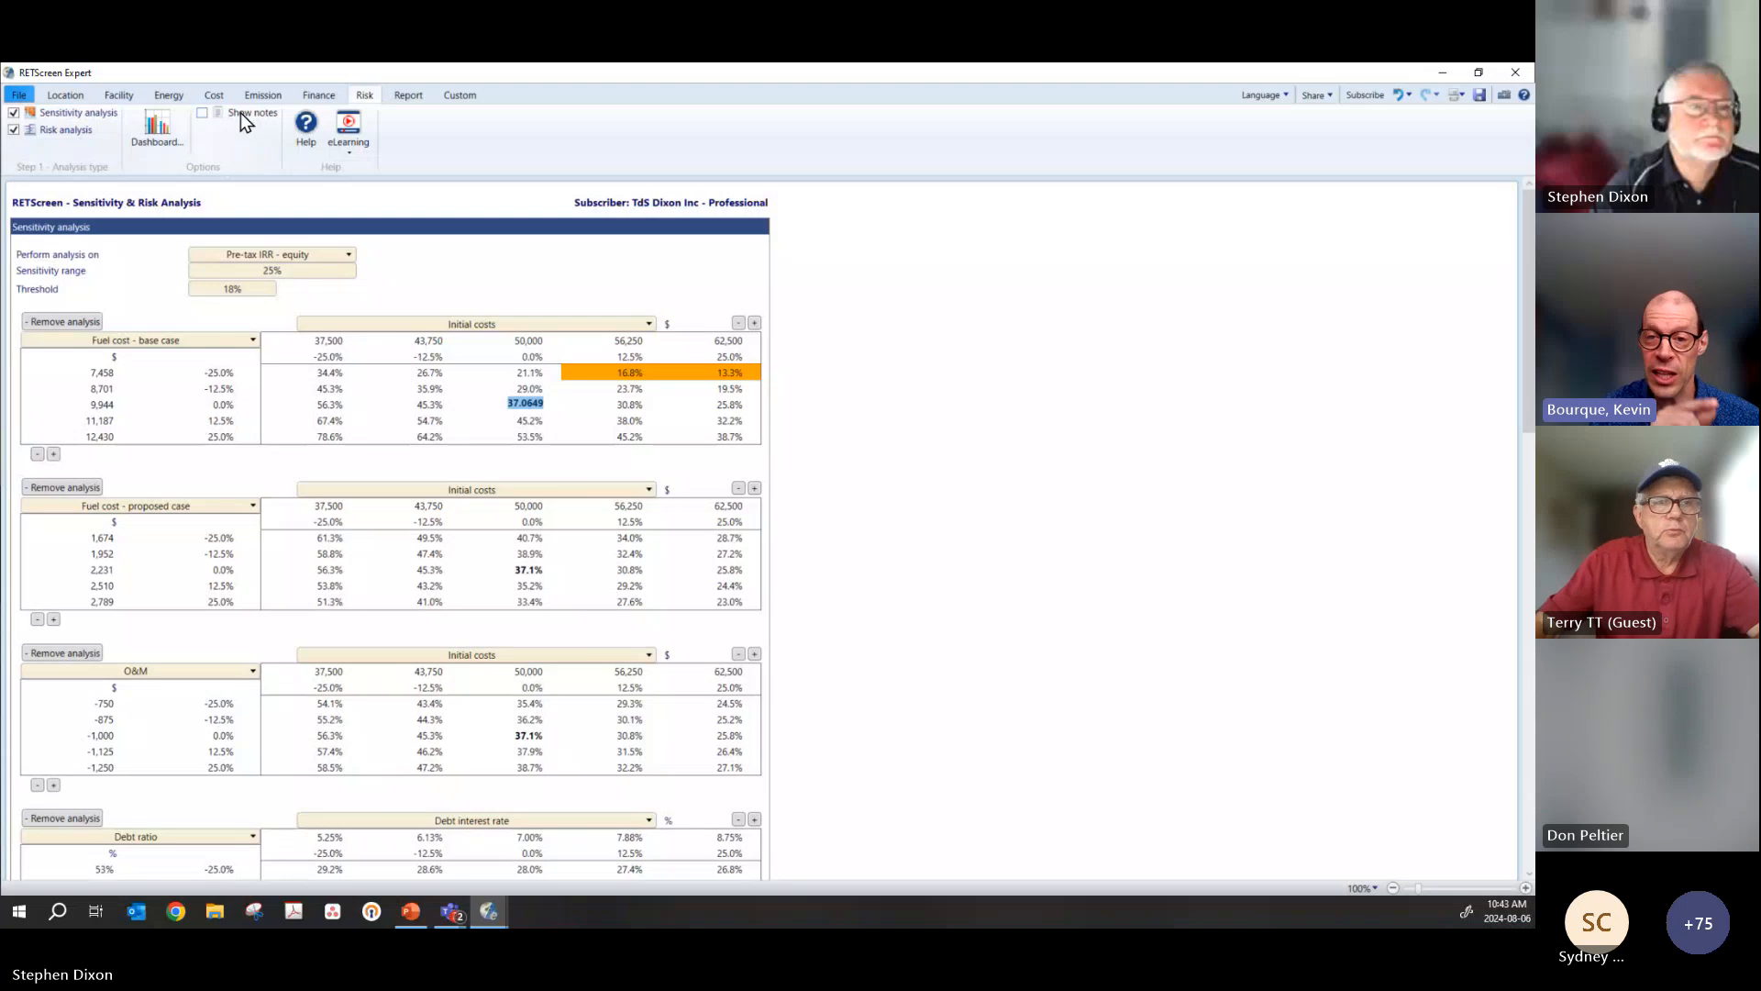
pyautogui.click(318, 97)
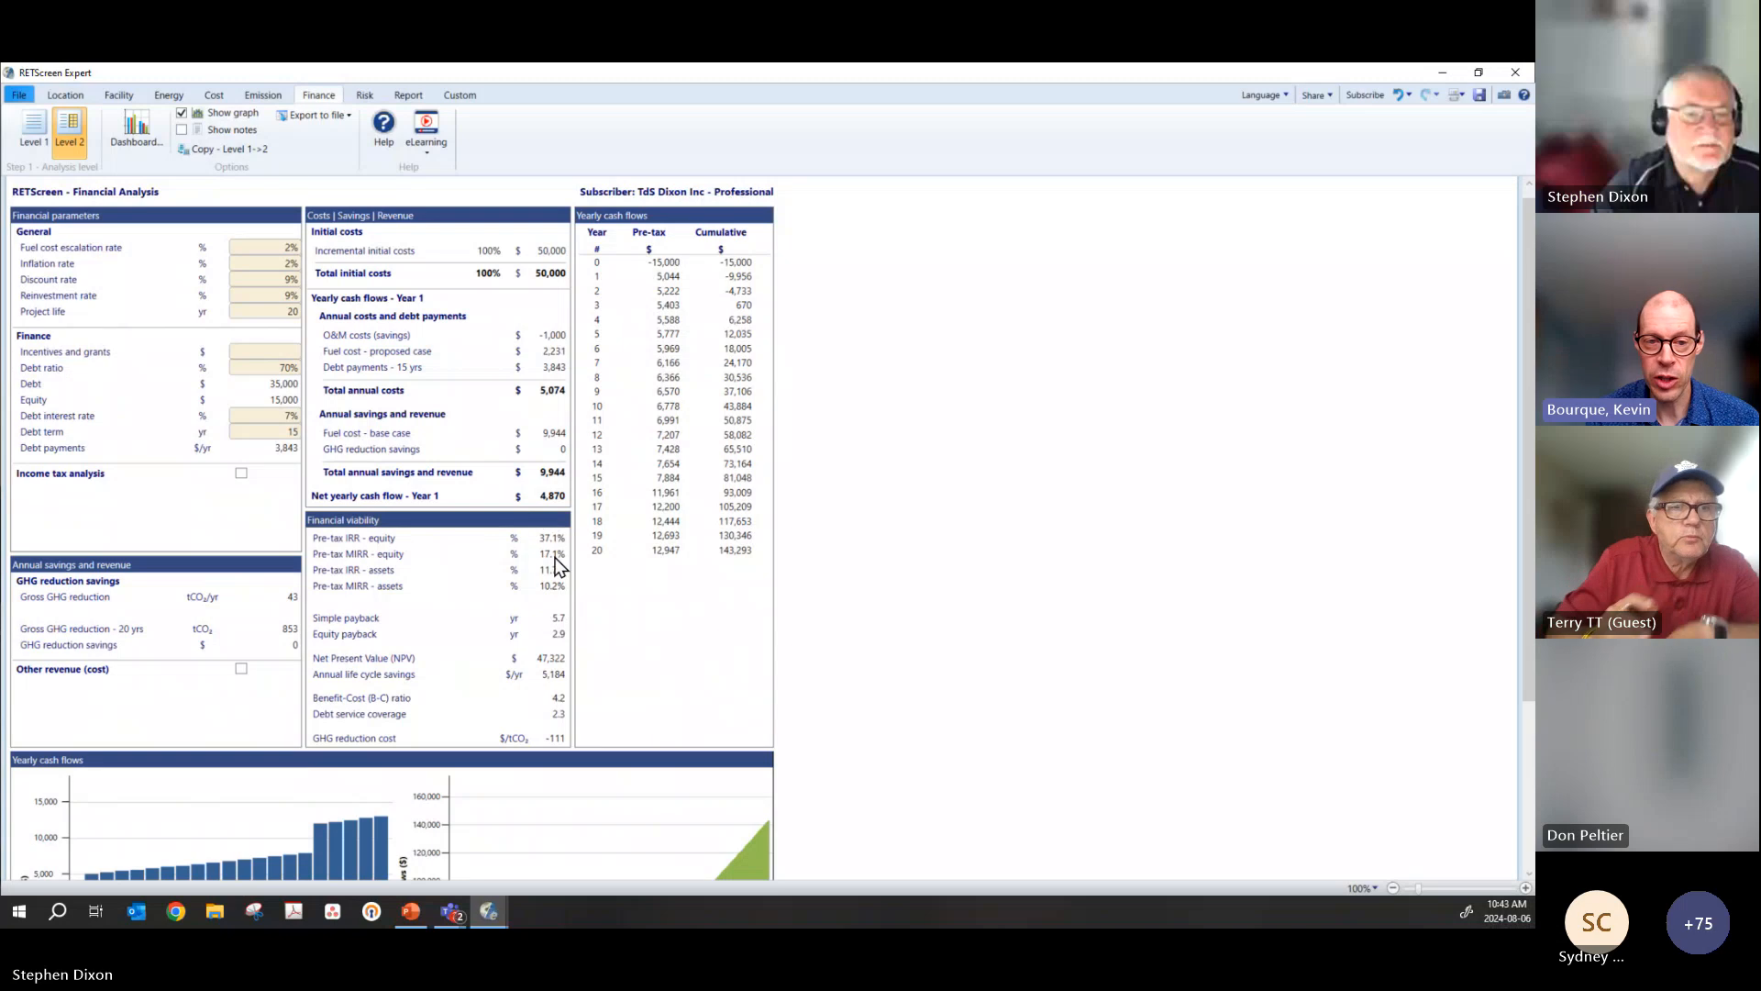
pyautogui.click(361, 96)
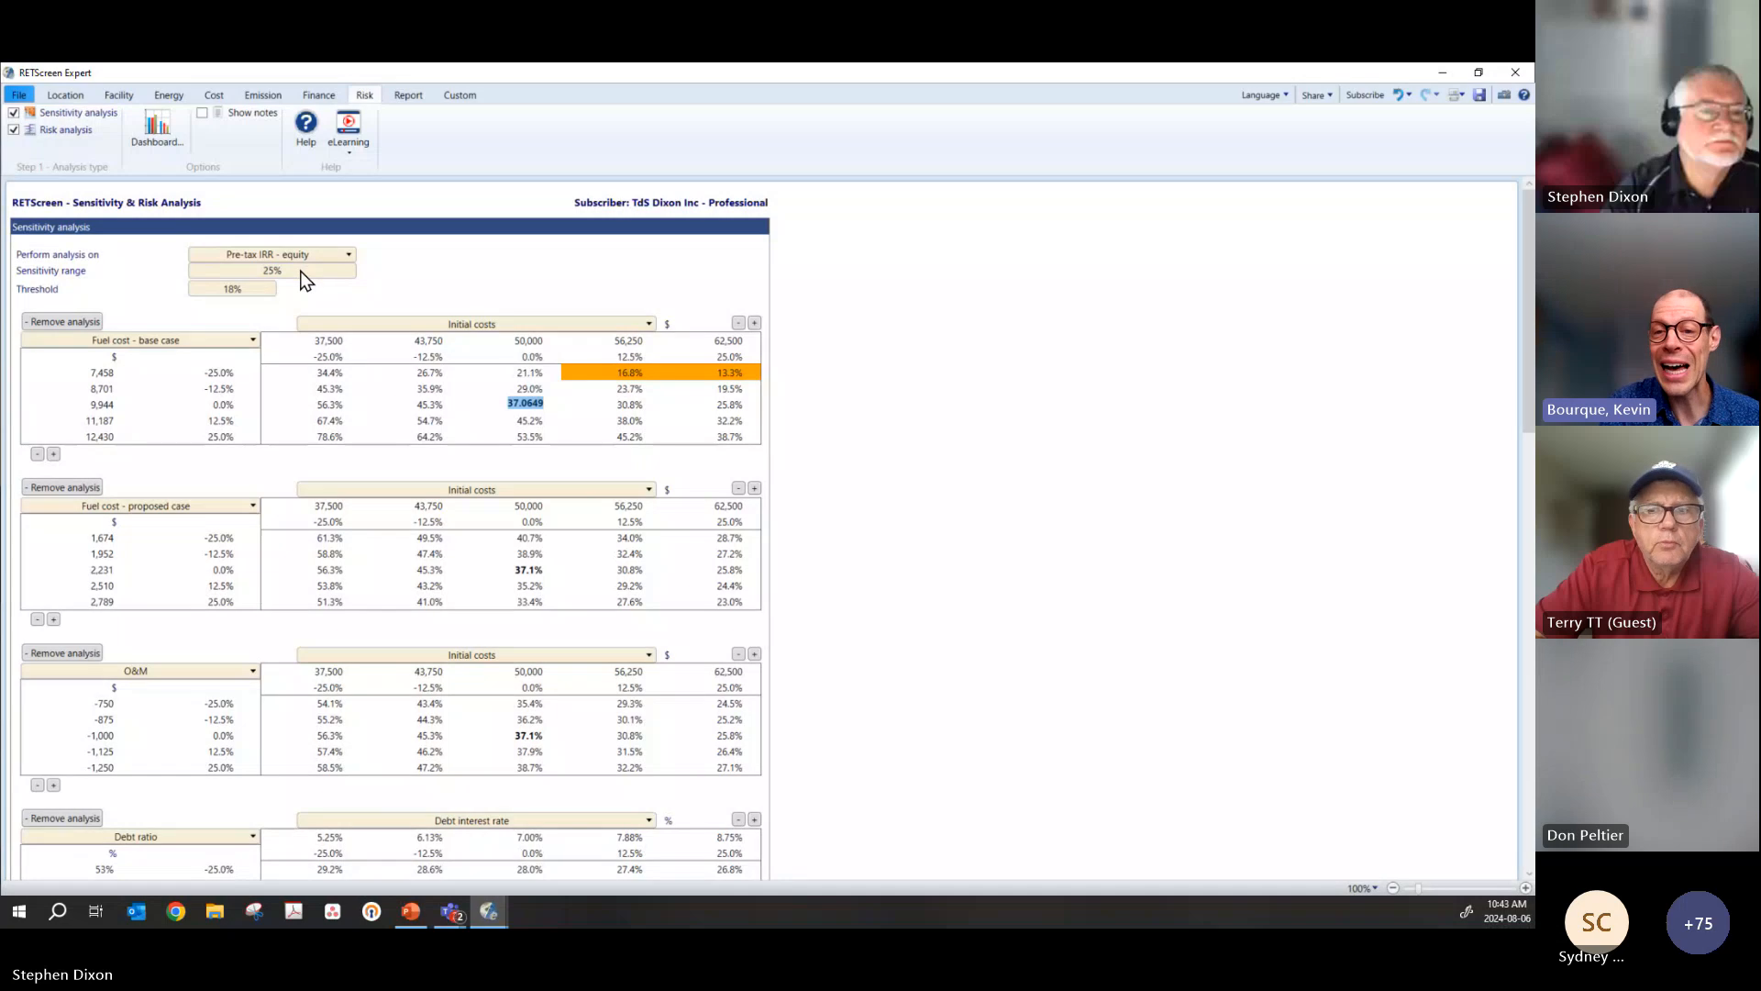
# Step: Browse the column parameter options of the first sensitivity table, and change its row parameter to O&M
pyautogui.click(413, 326)
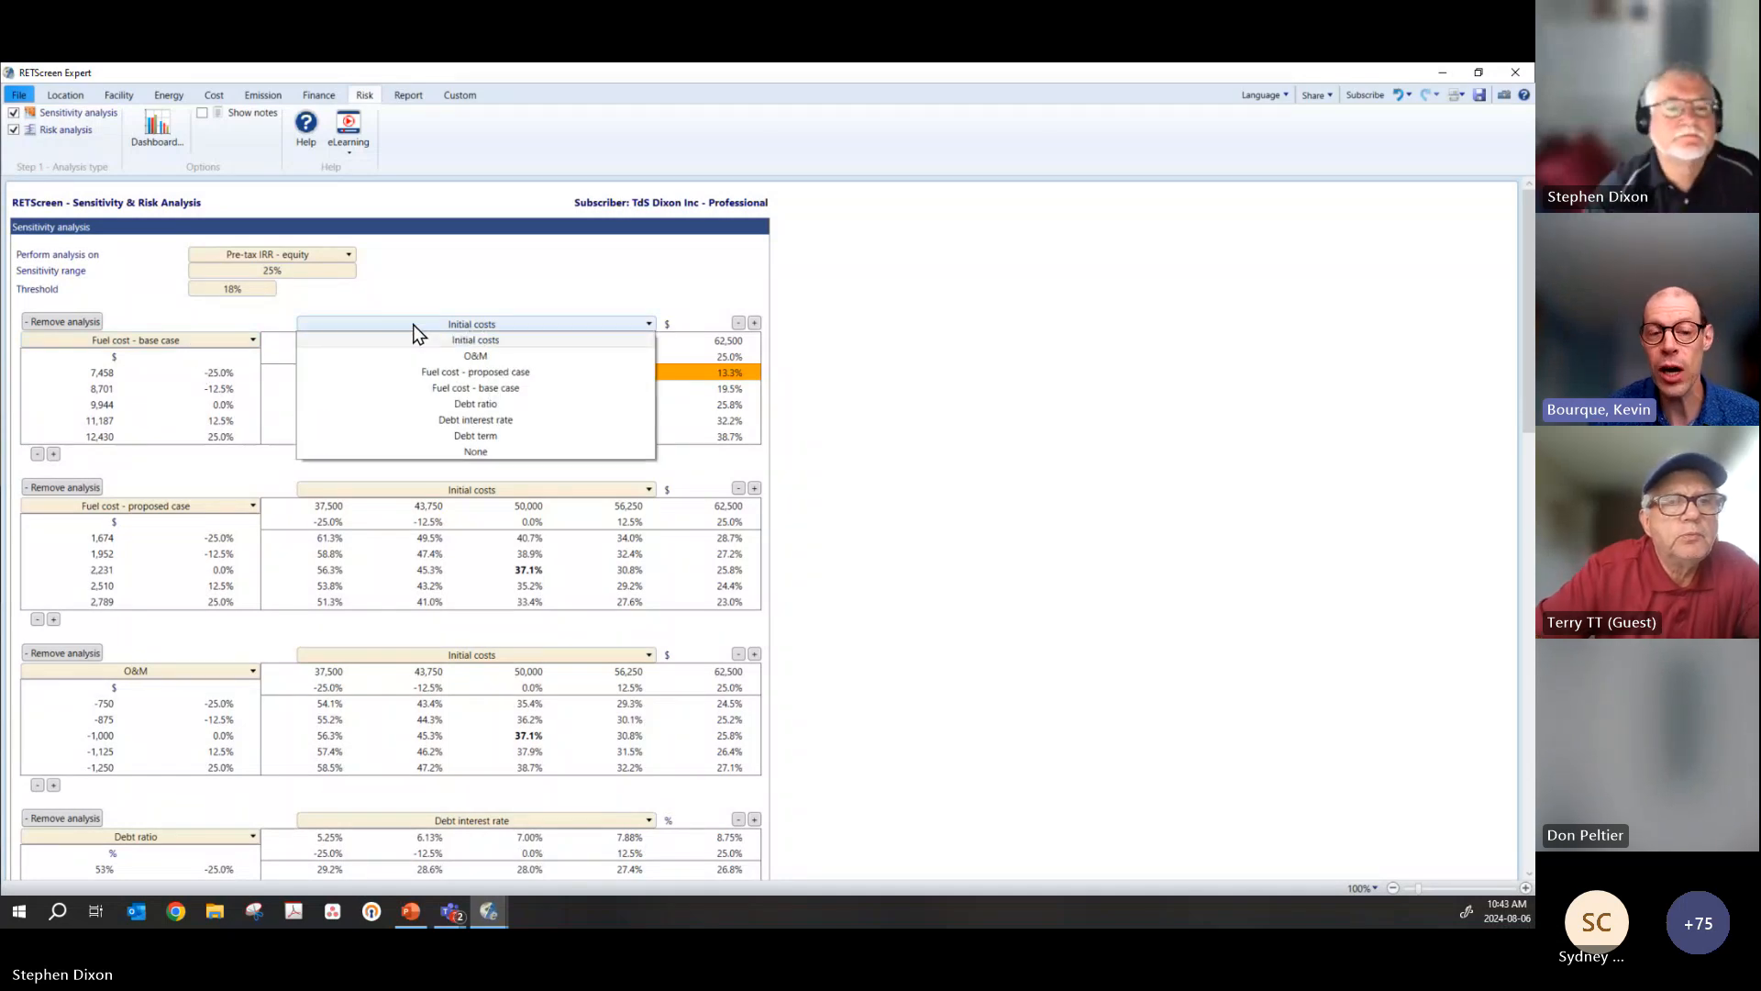
pyautogui.click(413, 326)
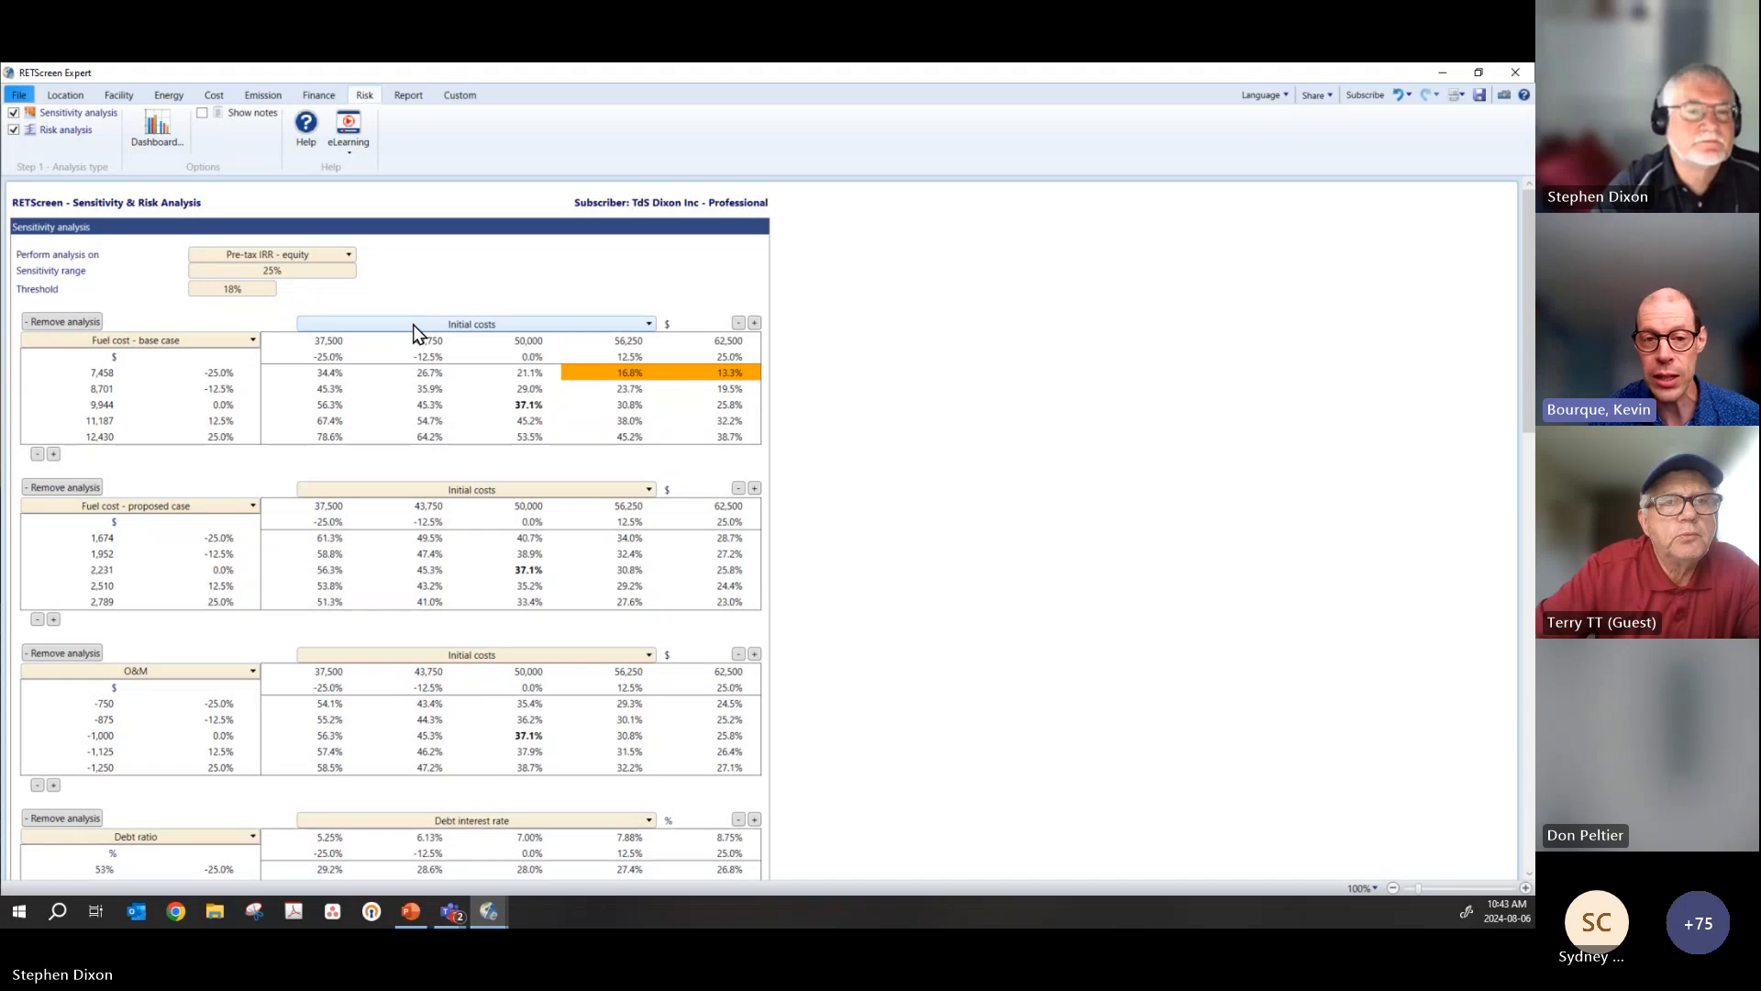
pyautogui.click(415, 328)
pyautogui.click(414, 326)
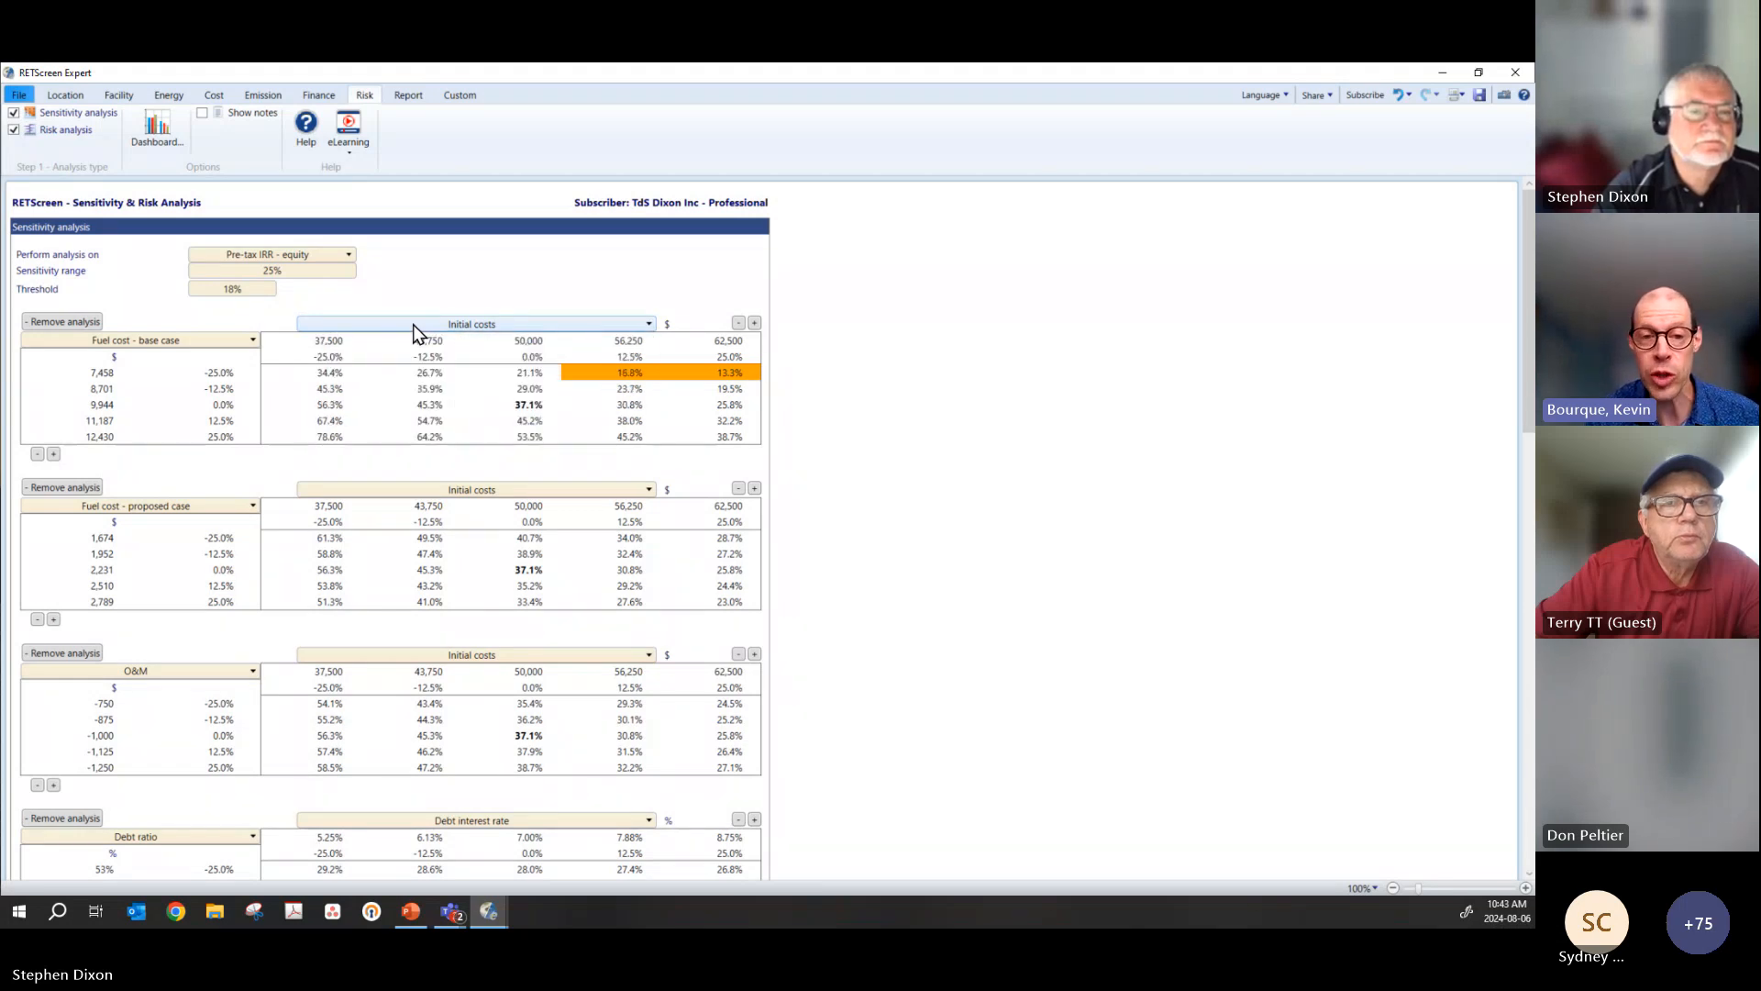
pyautogui.click(414, 327)
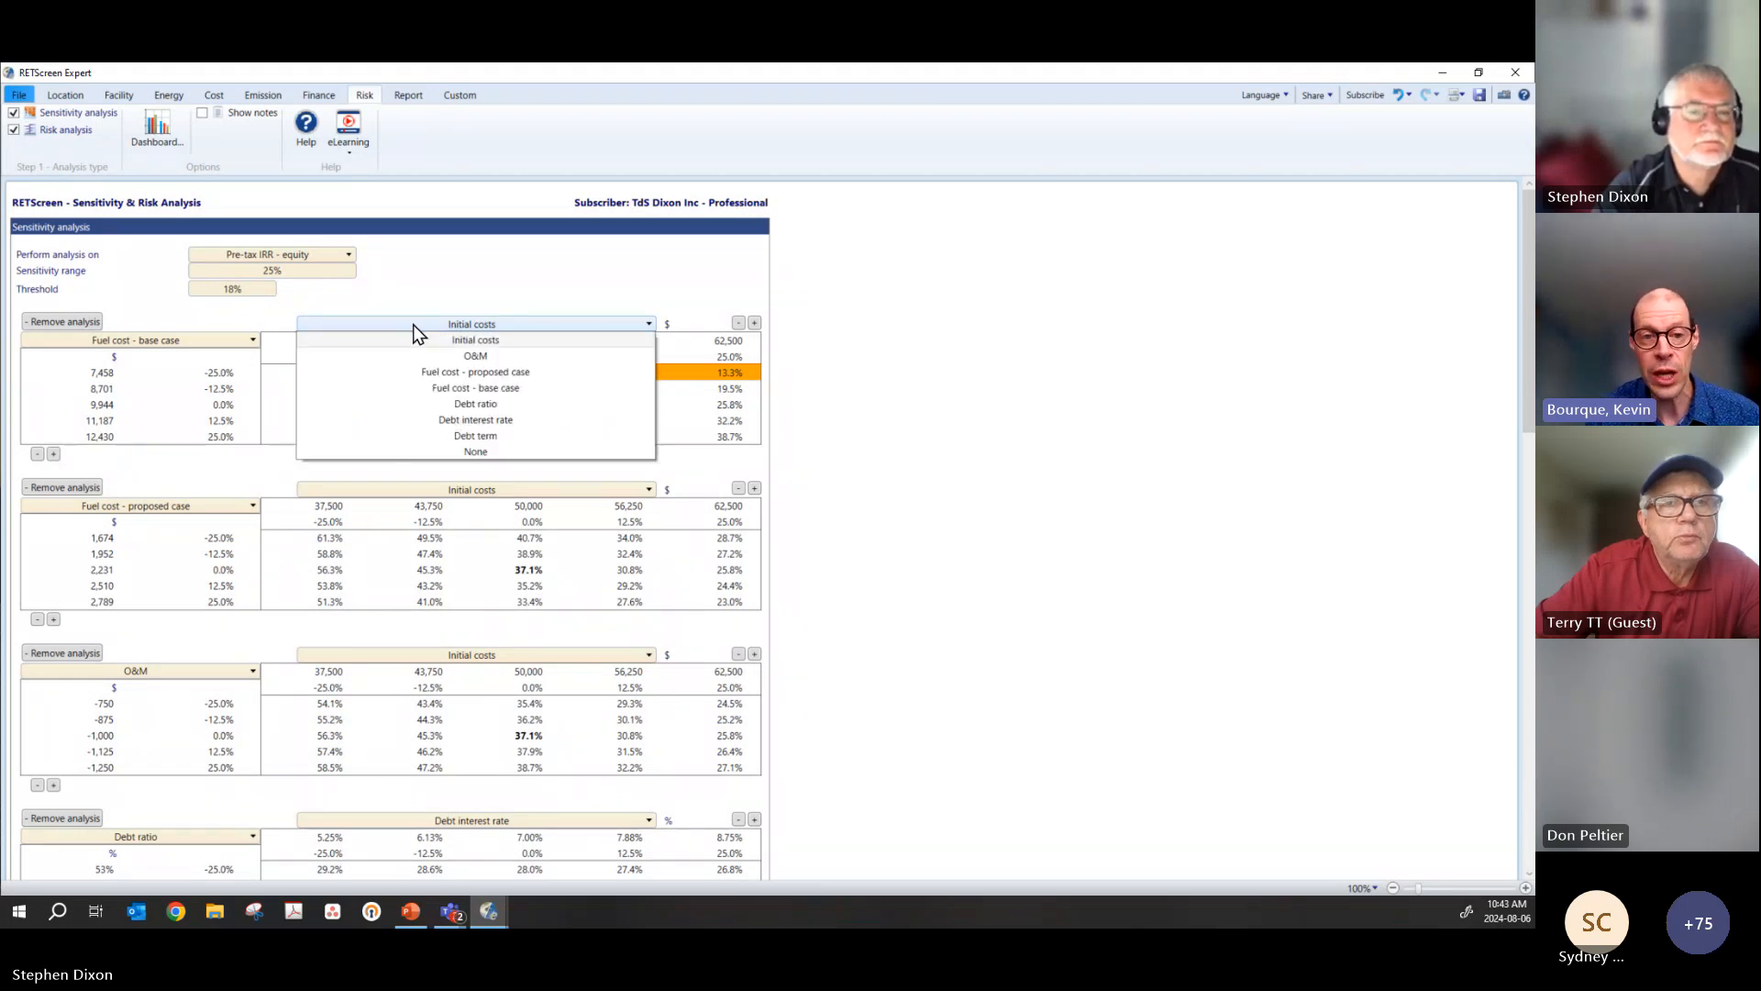
pyautogui.click(483, 325)
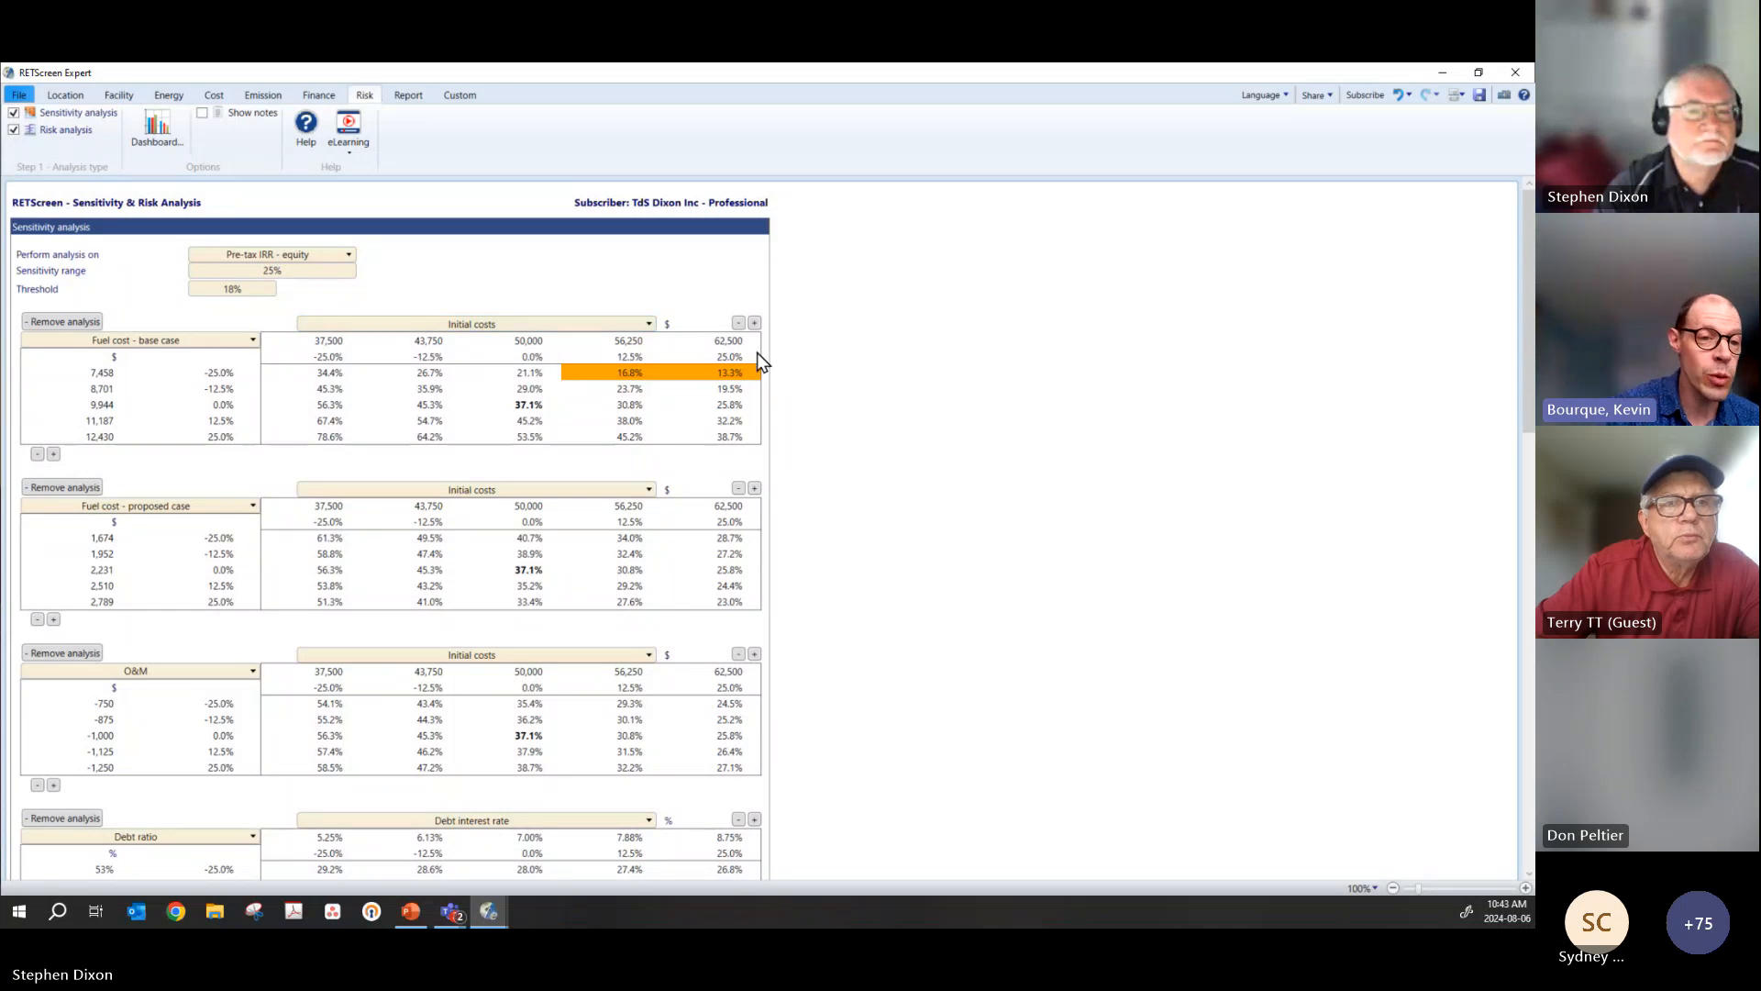
pyautogui.click(129, 339)
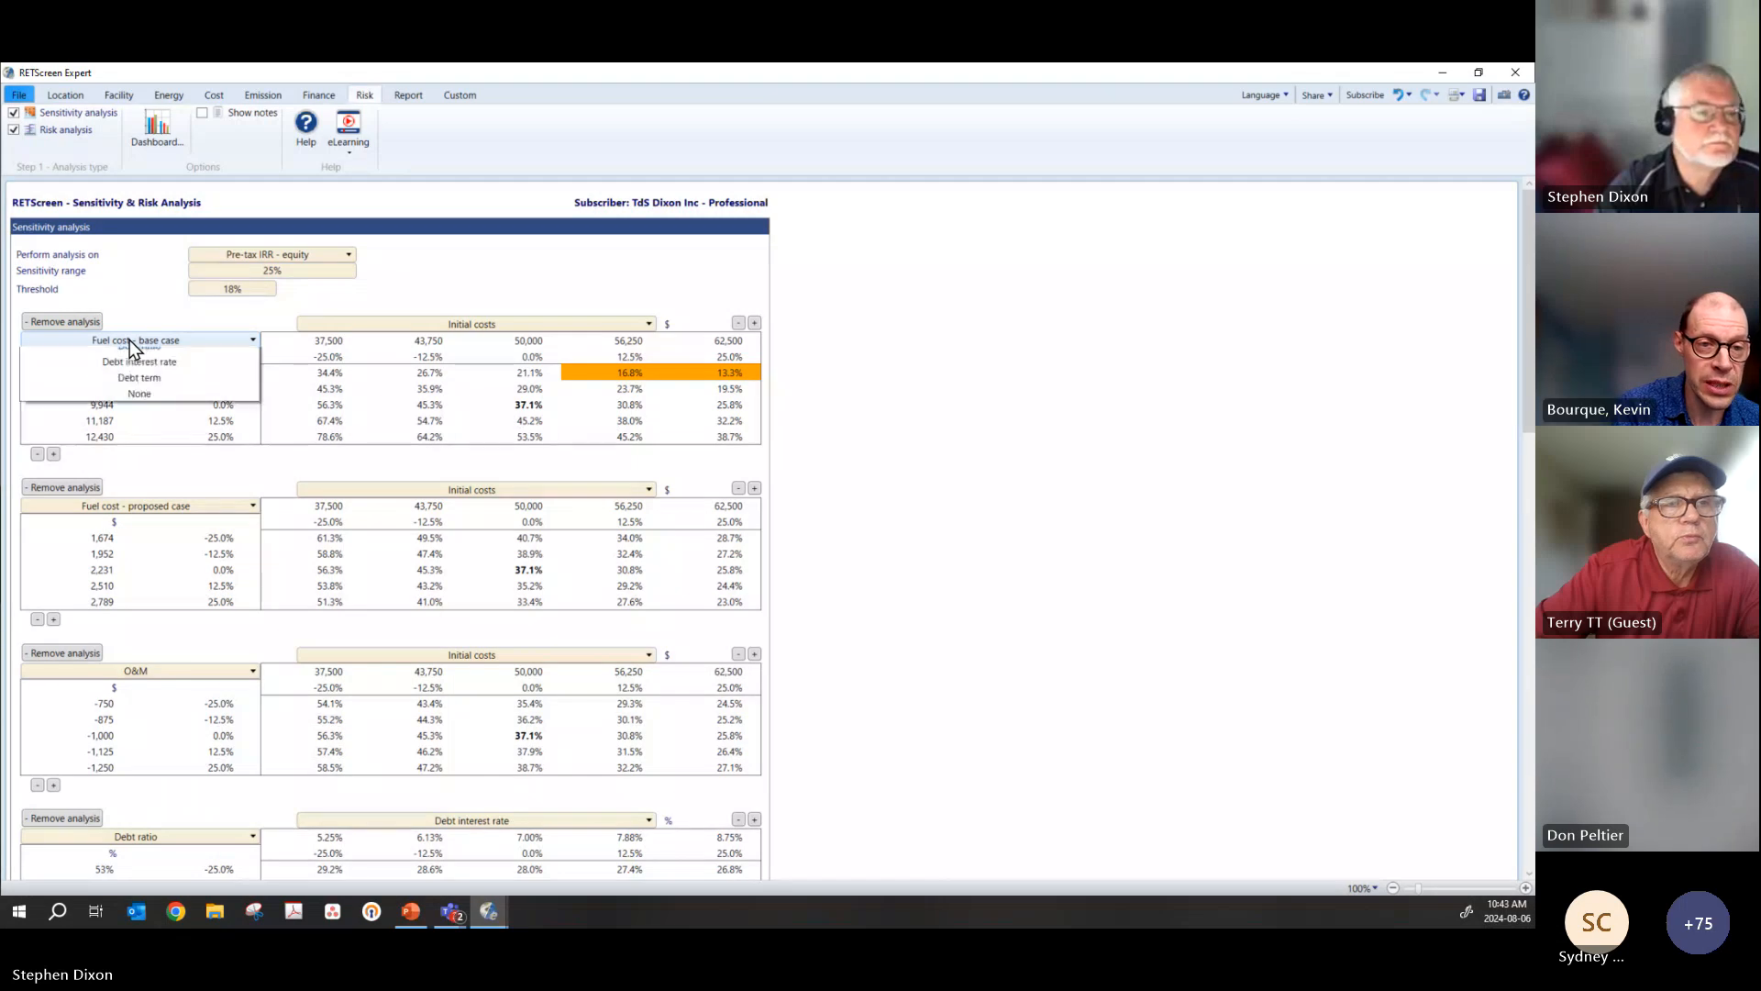
pyautogui.click(140, 372)
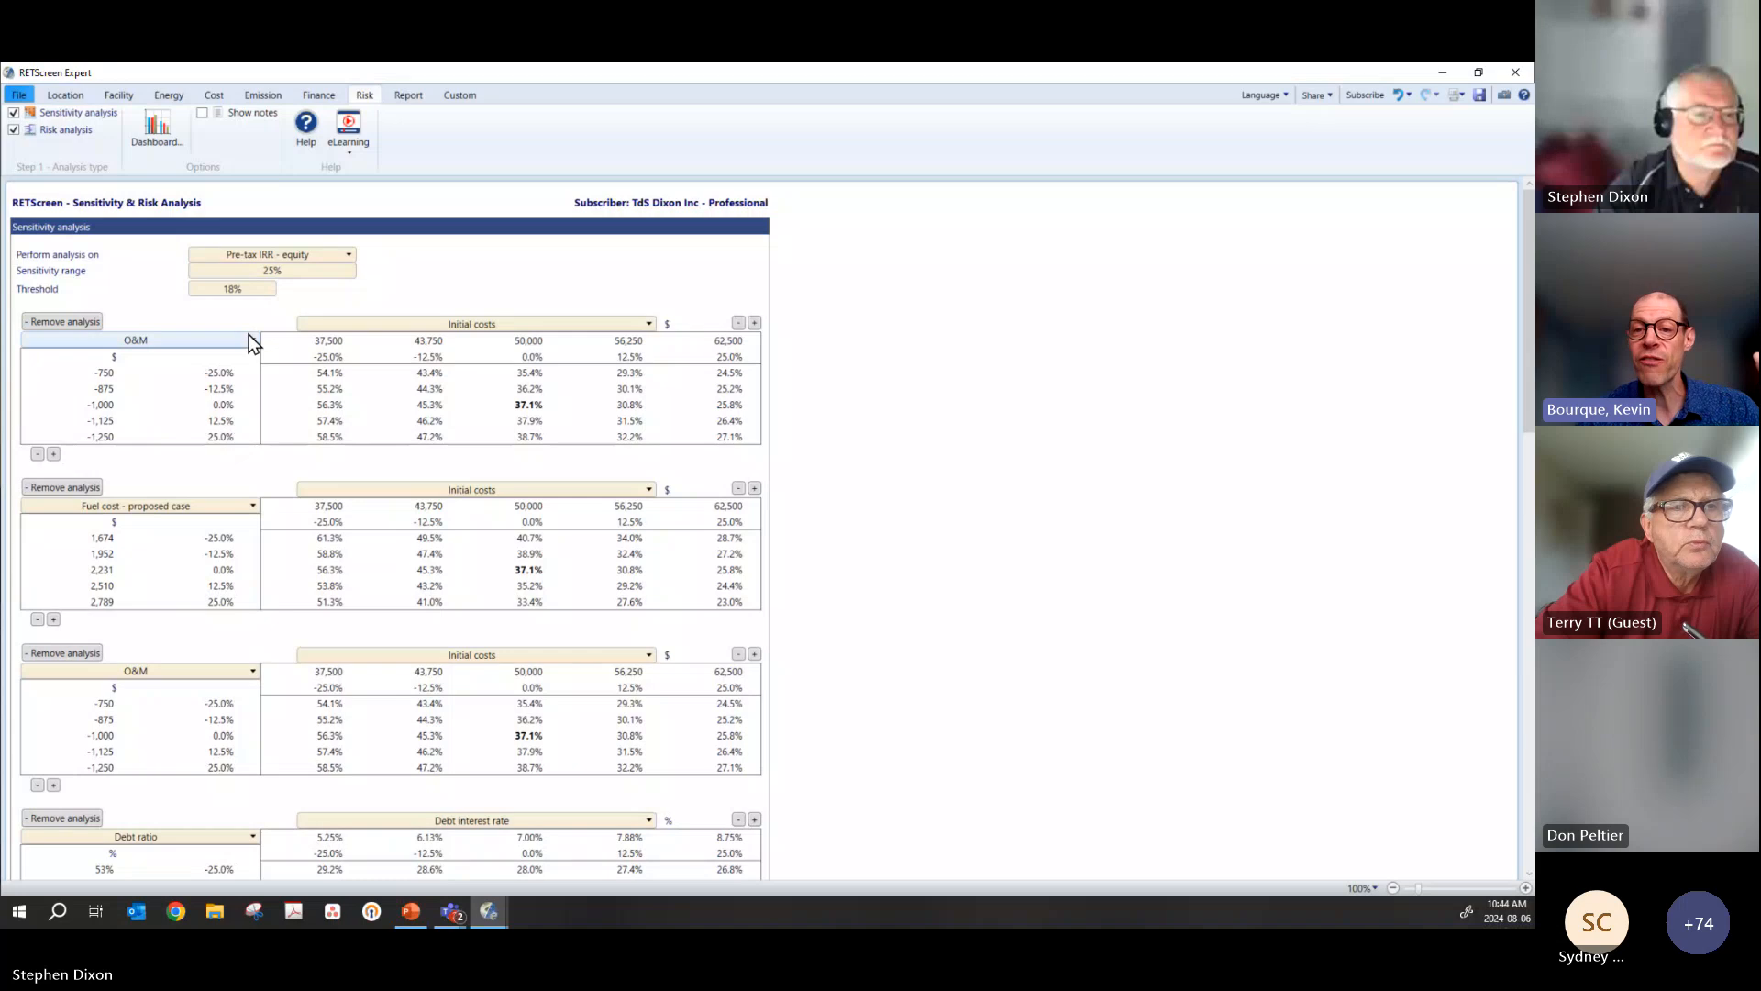
# Step: Set the sensitivity analysis threshold to 39%
pyautogui.click(257, 289)
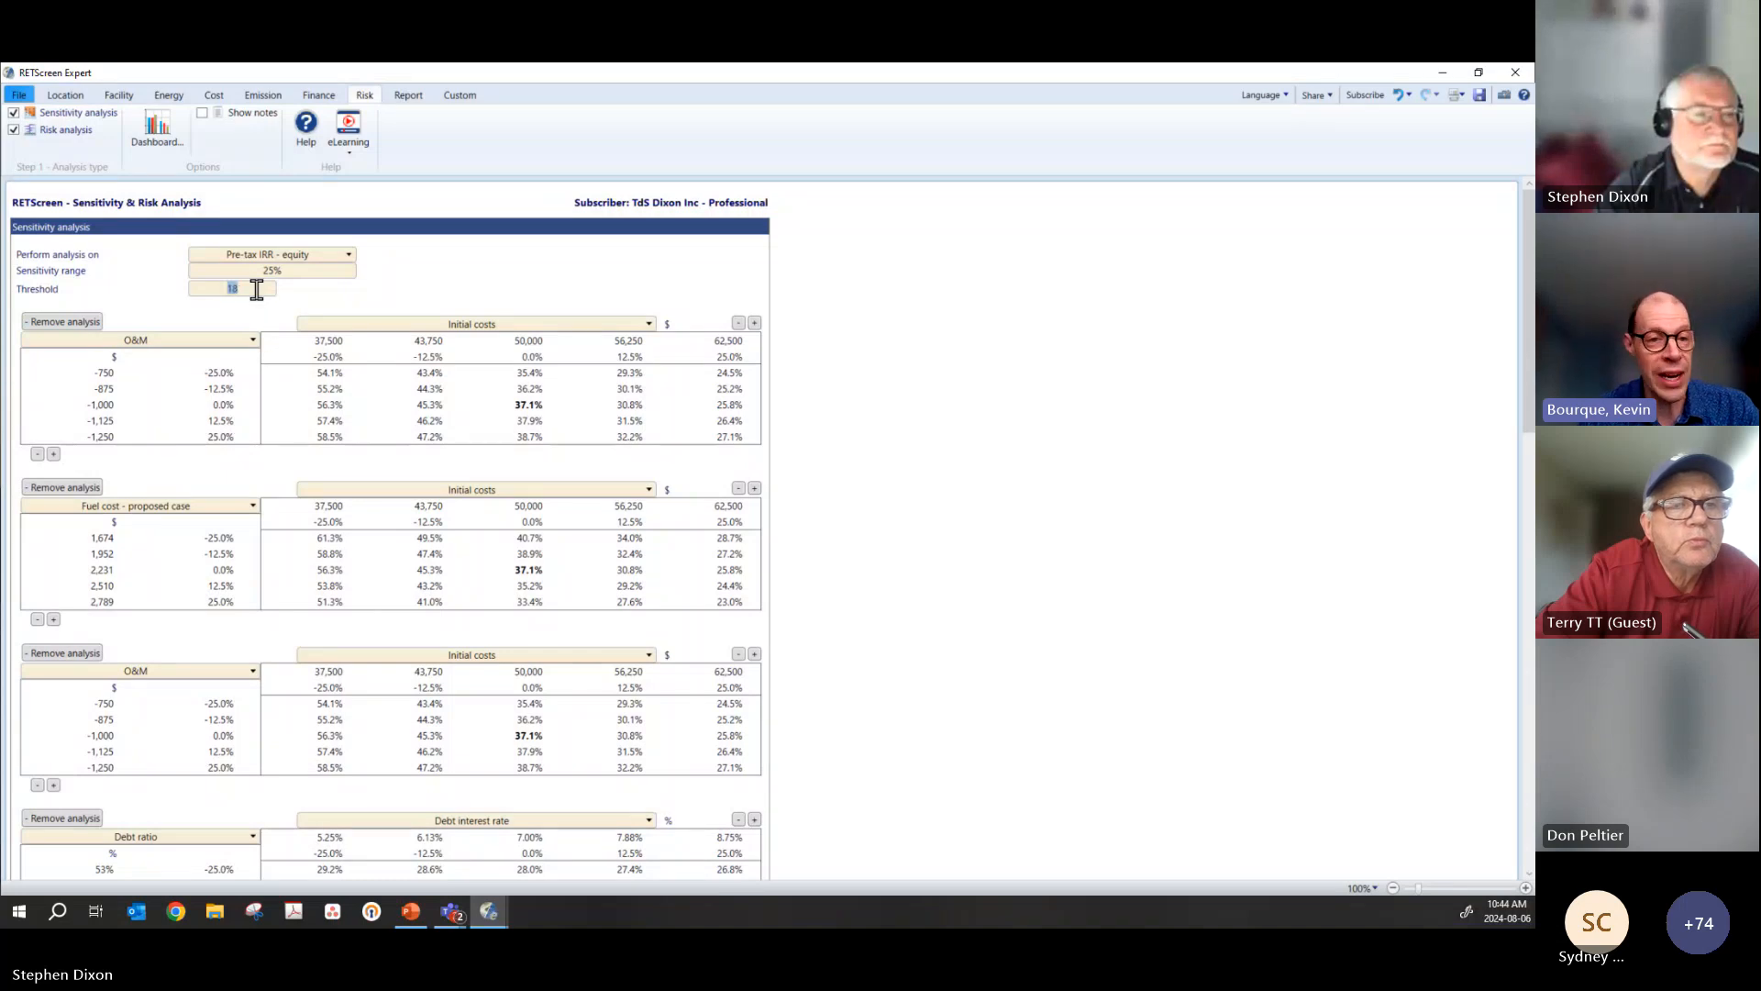
pyautogui.click(268, 289)
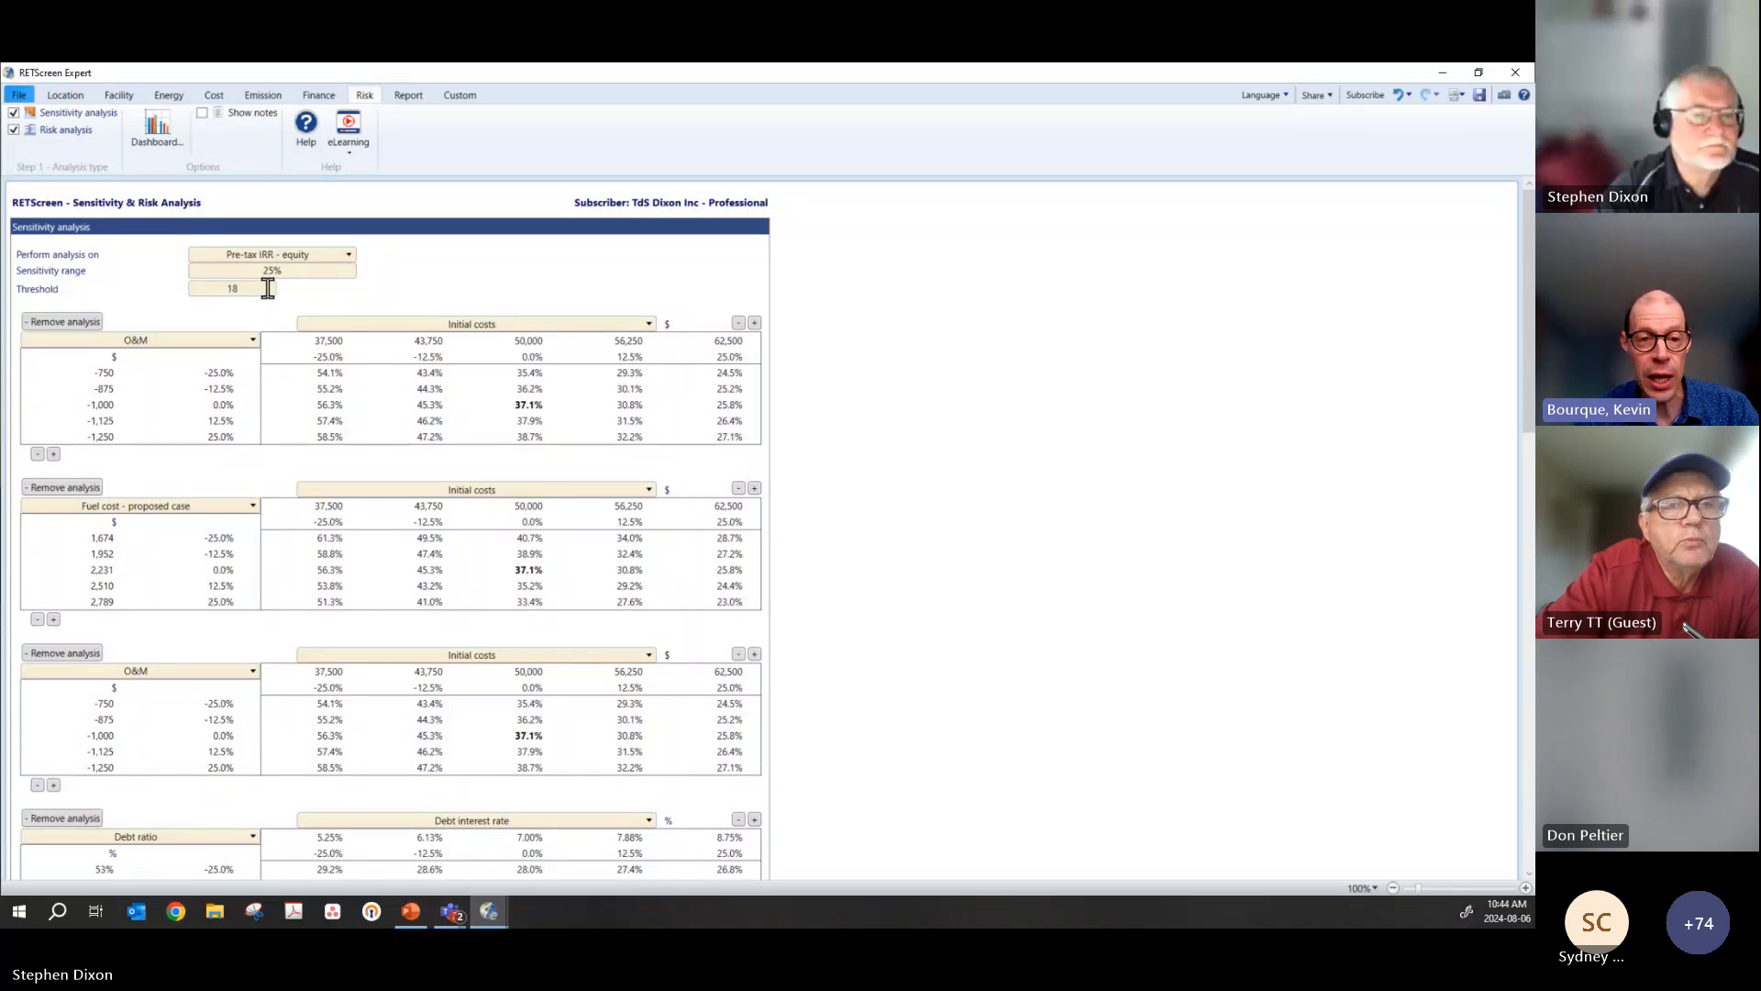
pyautogui.click(1008, 316)
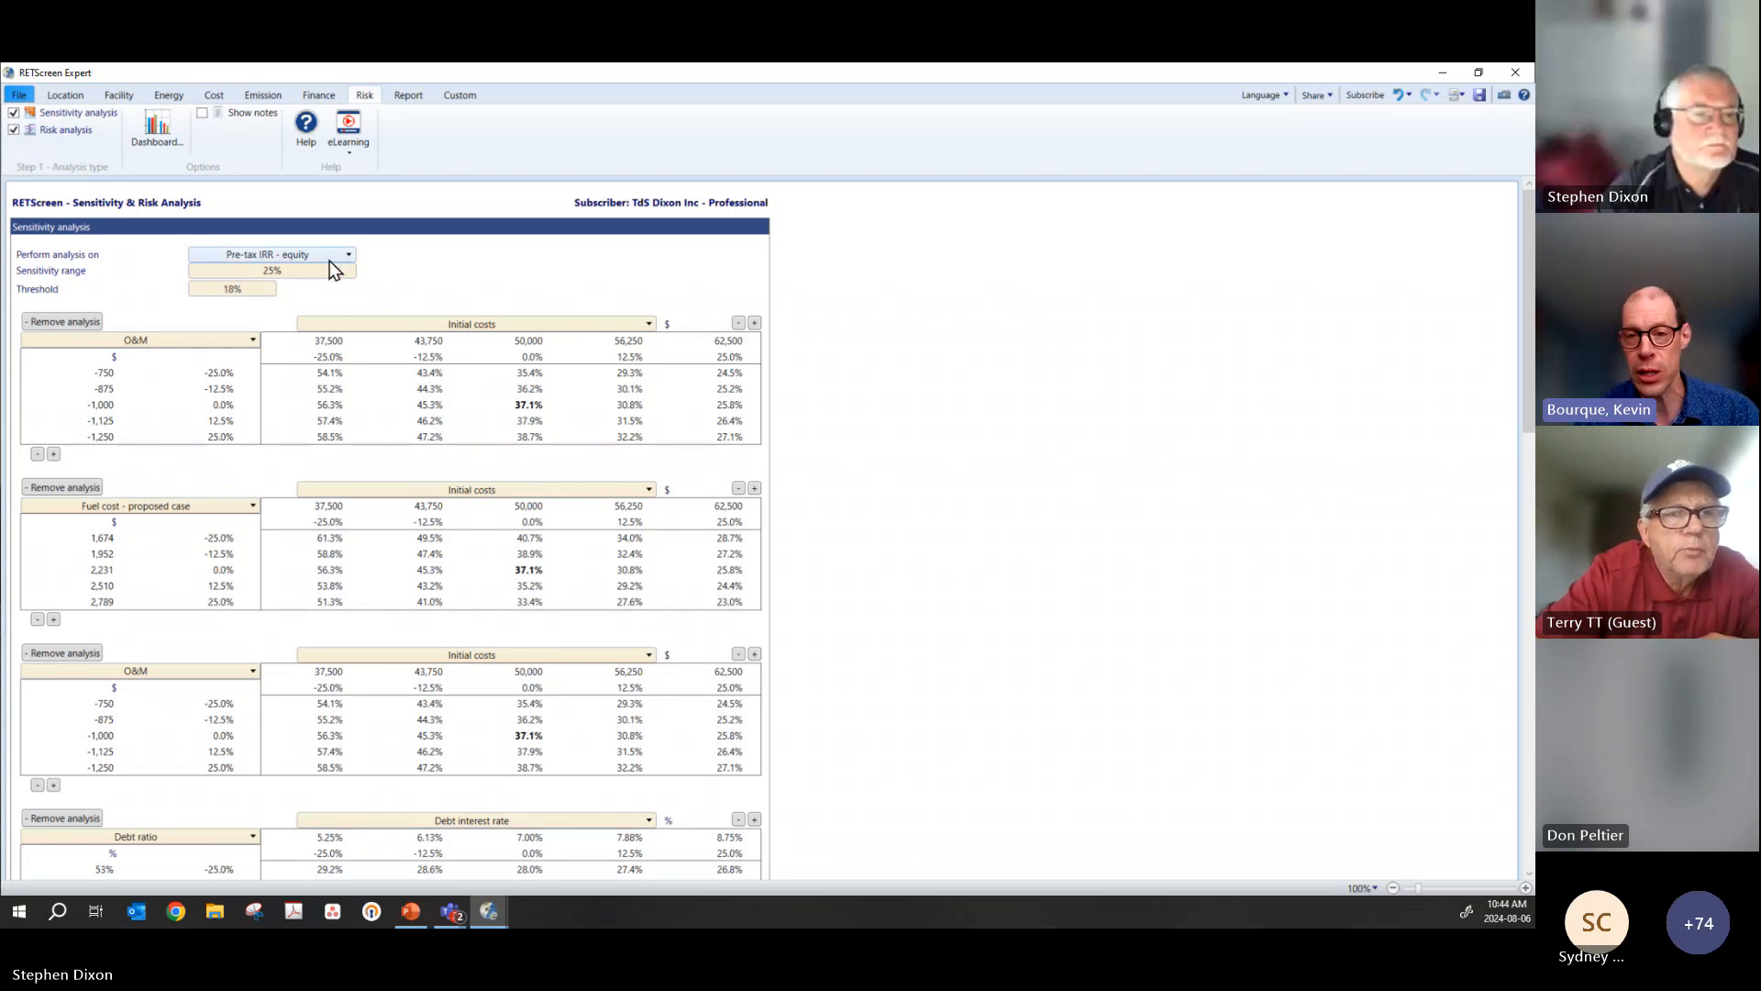
pyautogui.click(258, 288)
pyautogui.write('3')
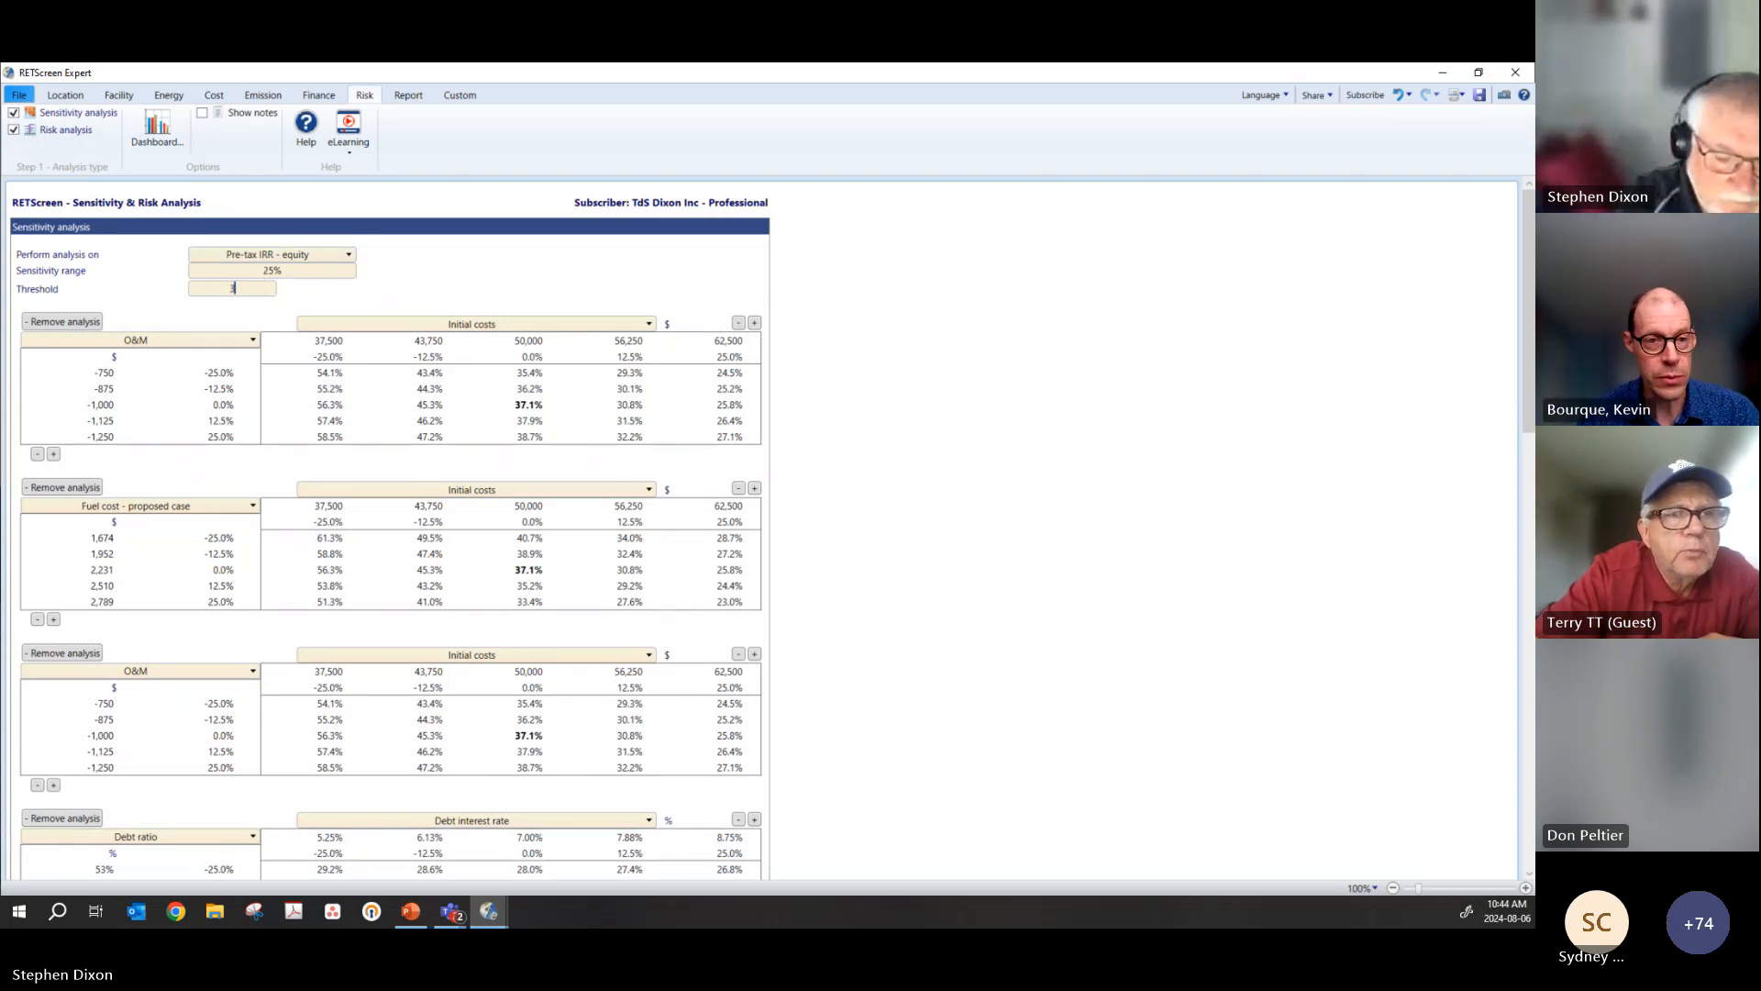
pyautogui.write('9')
pyautogui.press('Tab')
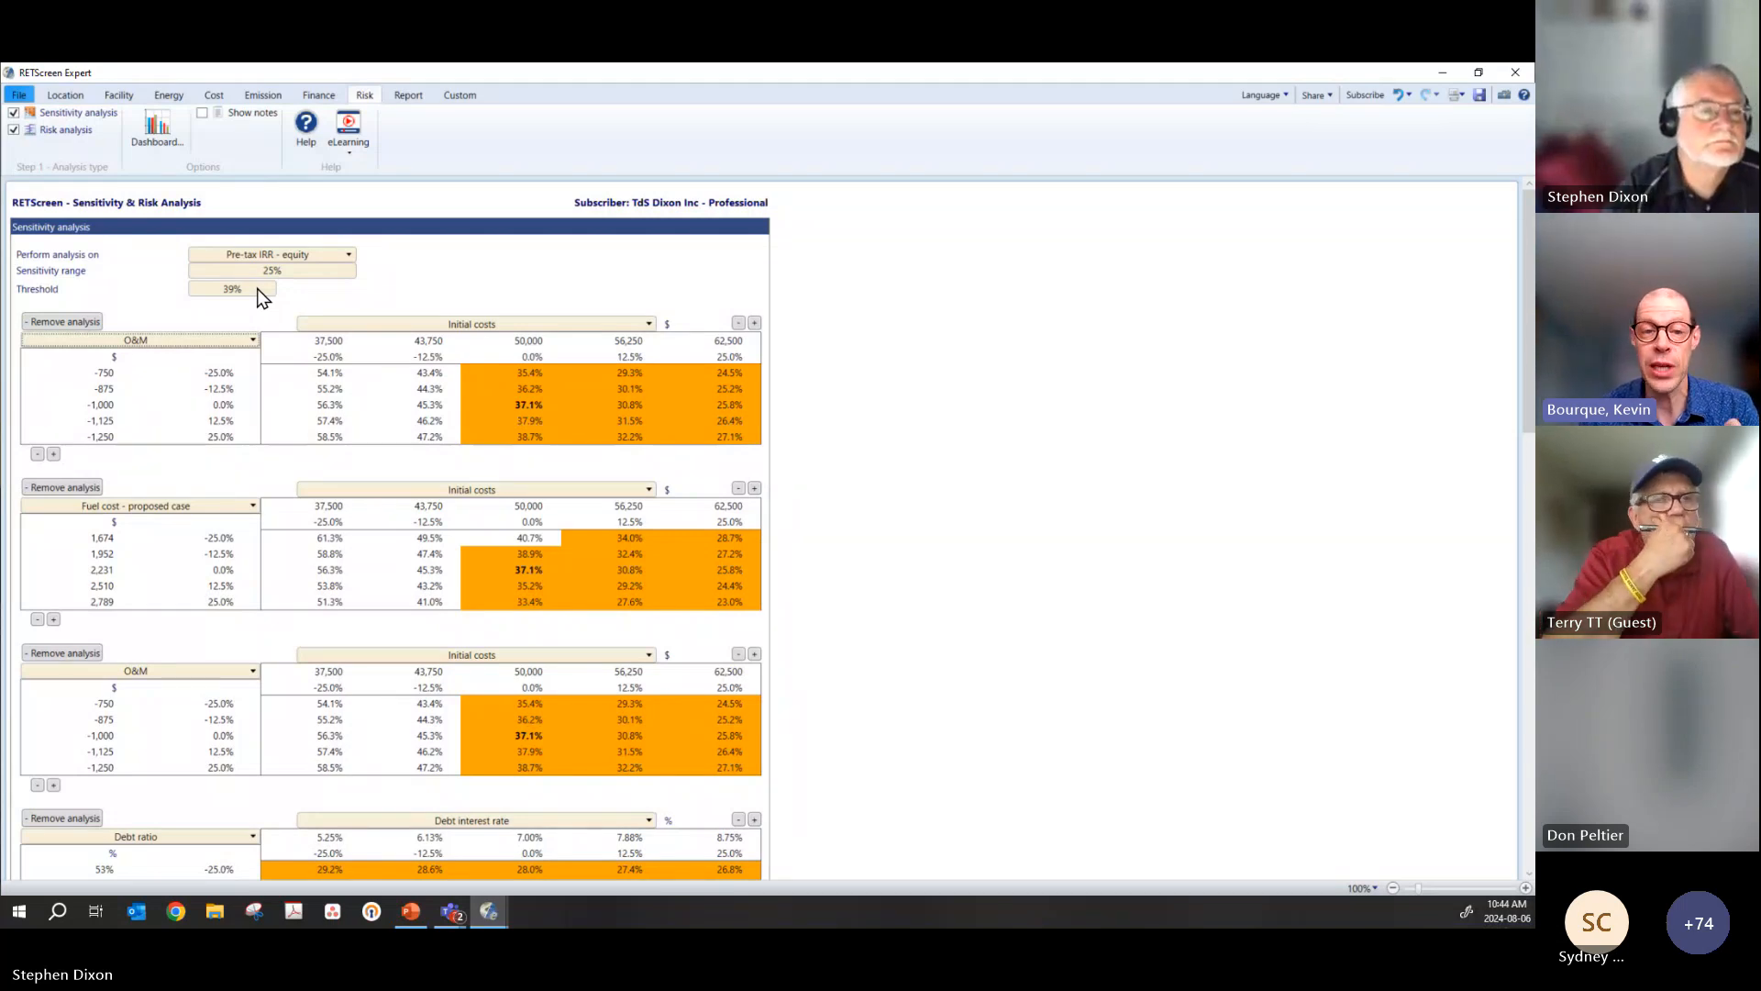
# Step: Set the sensitivity range to 50% and the threshold to 25%
pyautogui.click(286, 267)
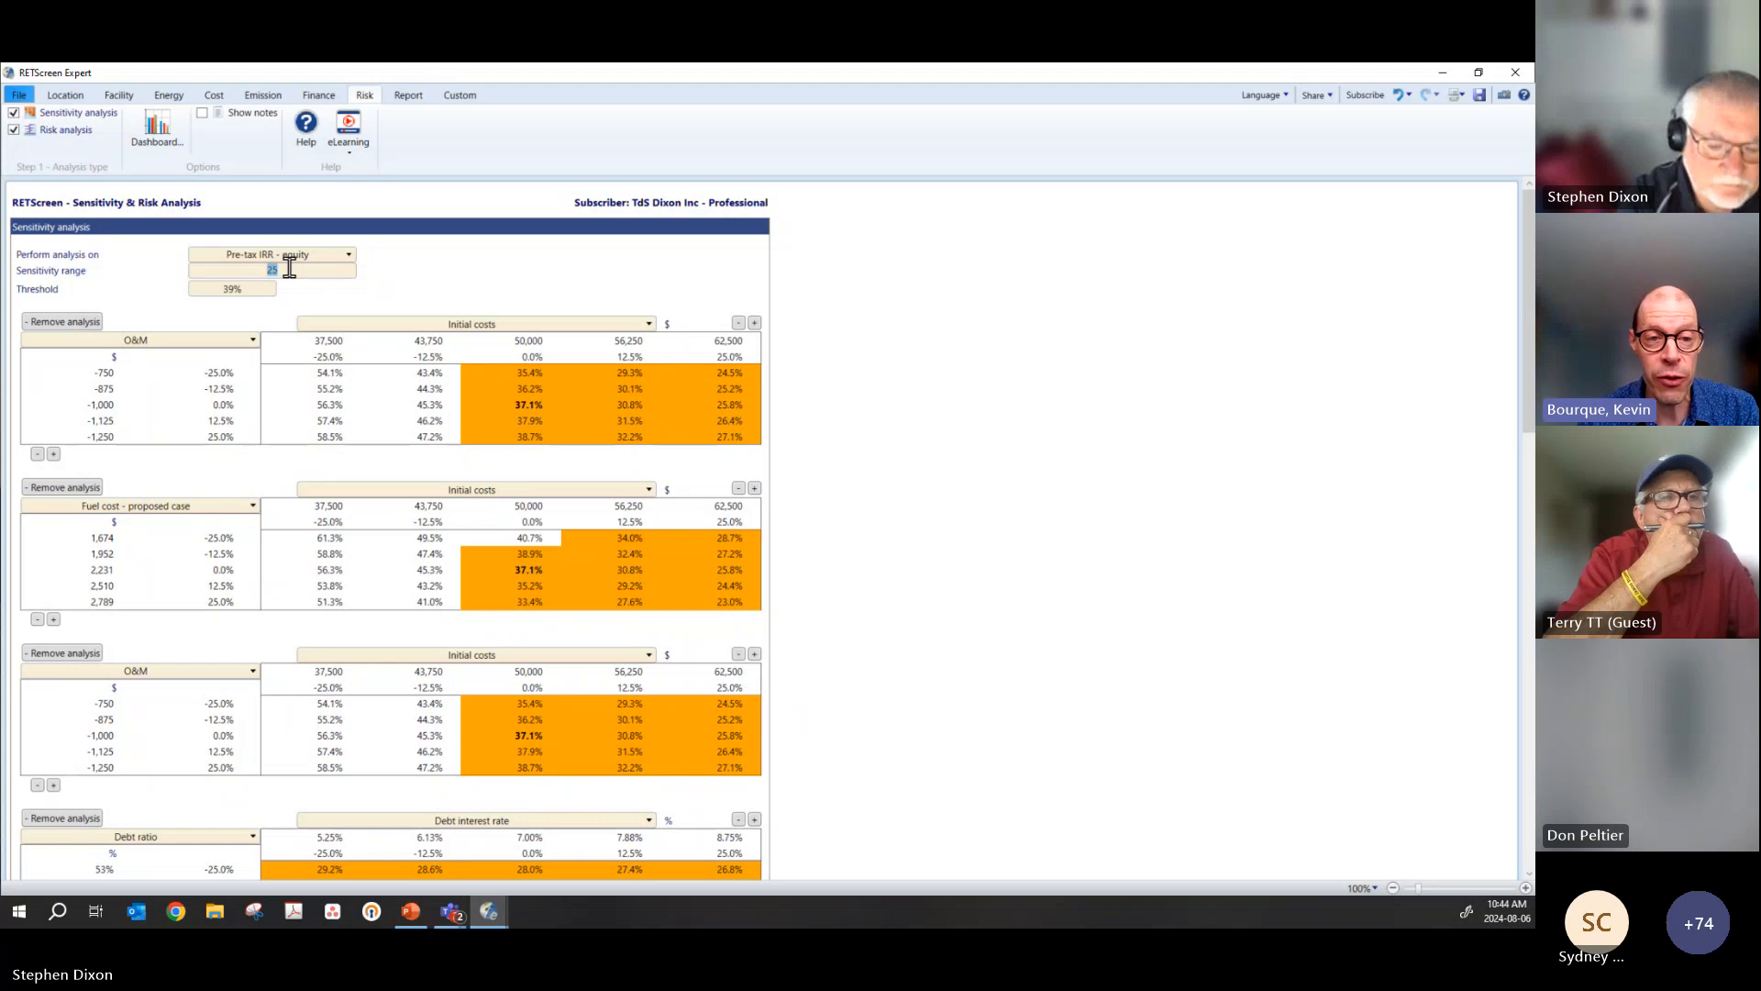
pyautogui.write('50')
pyautogui.press('Tab')
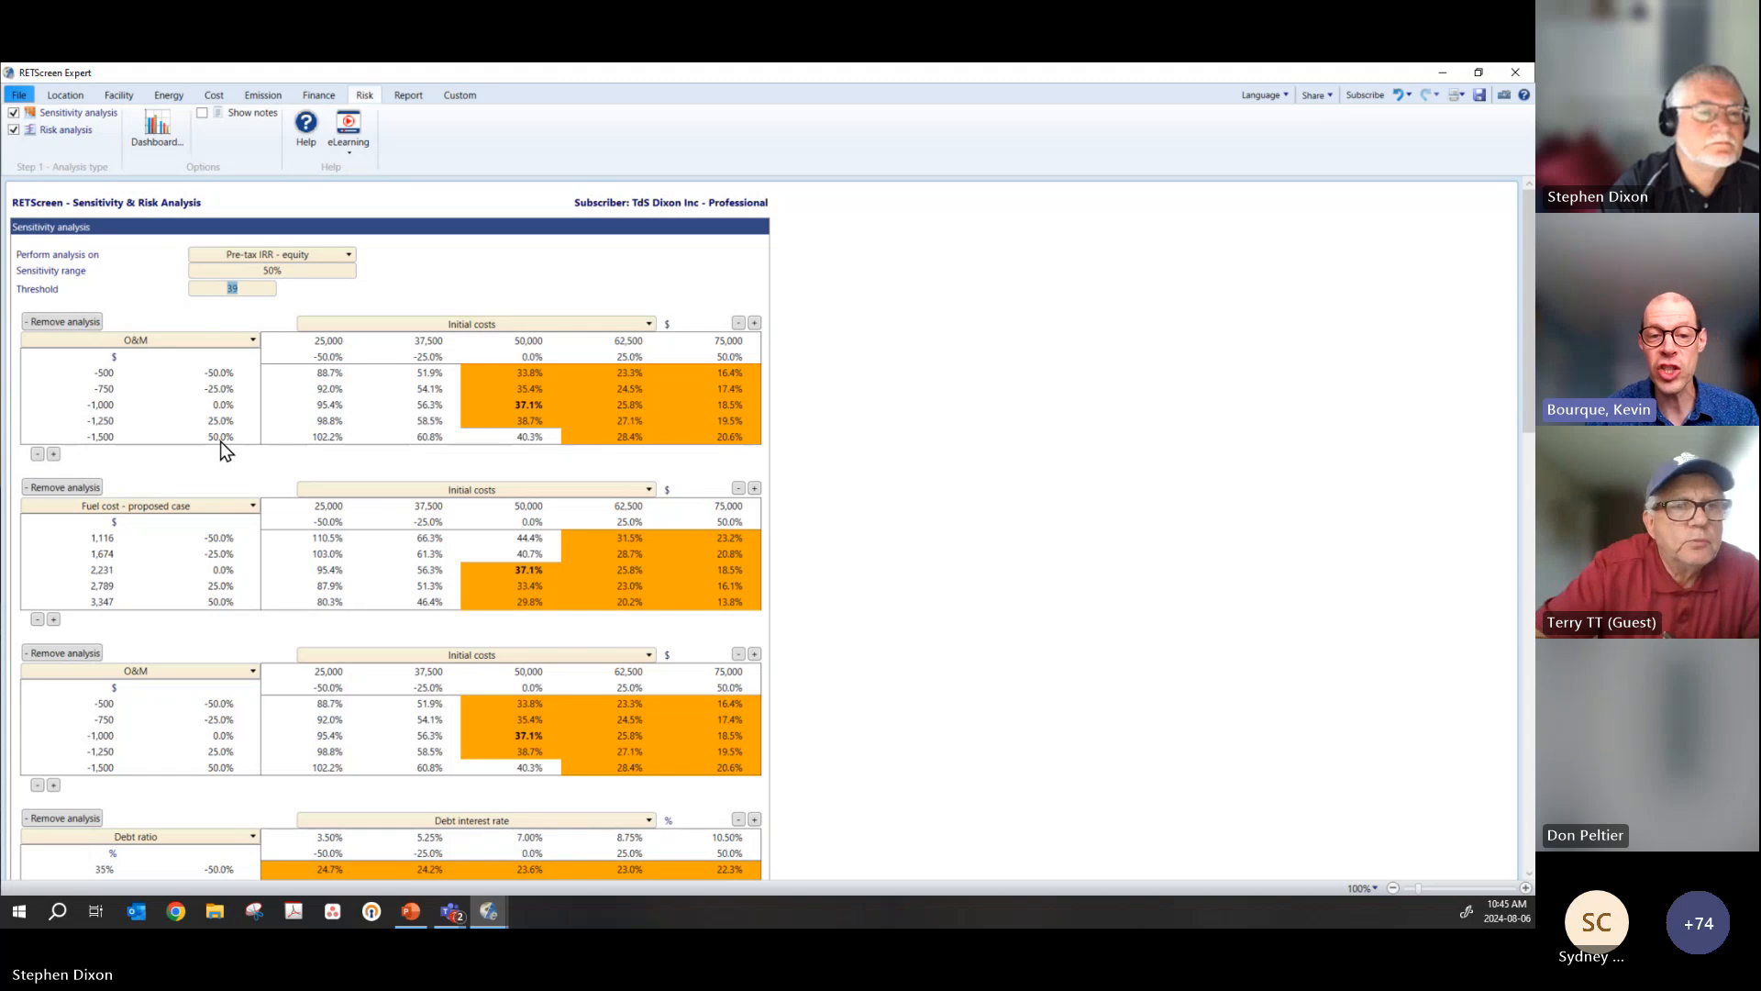
pyautogui.click(258, 287)
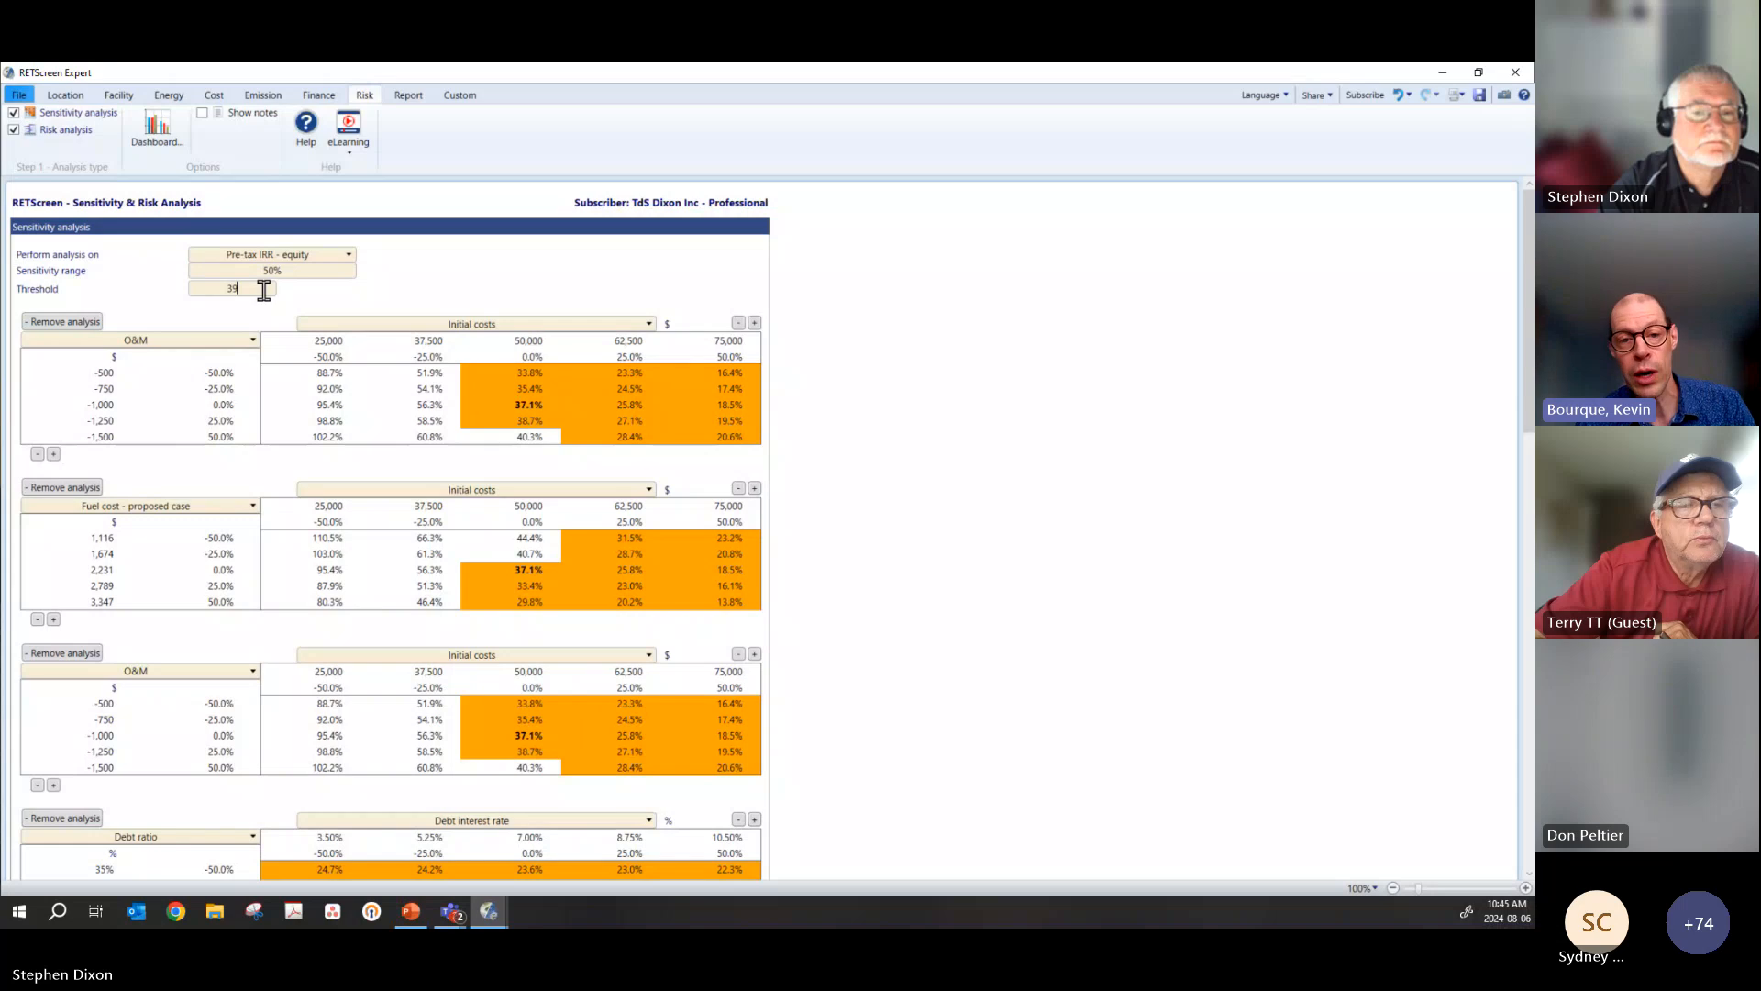
pyautogui.moveTo(265, 289); pyautogui.dragTo(197, 288)
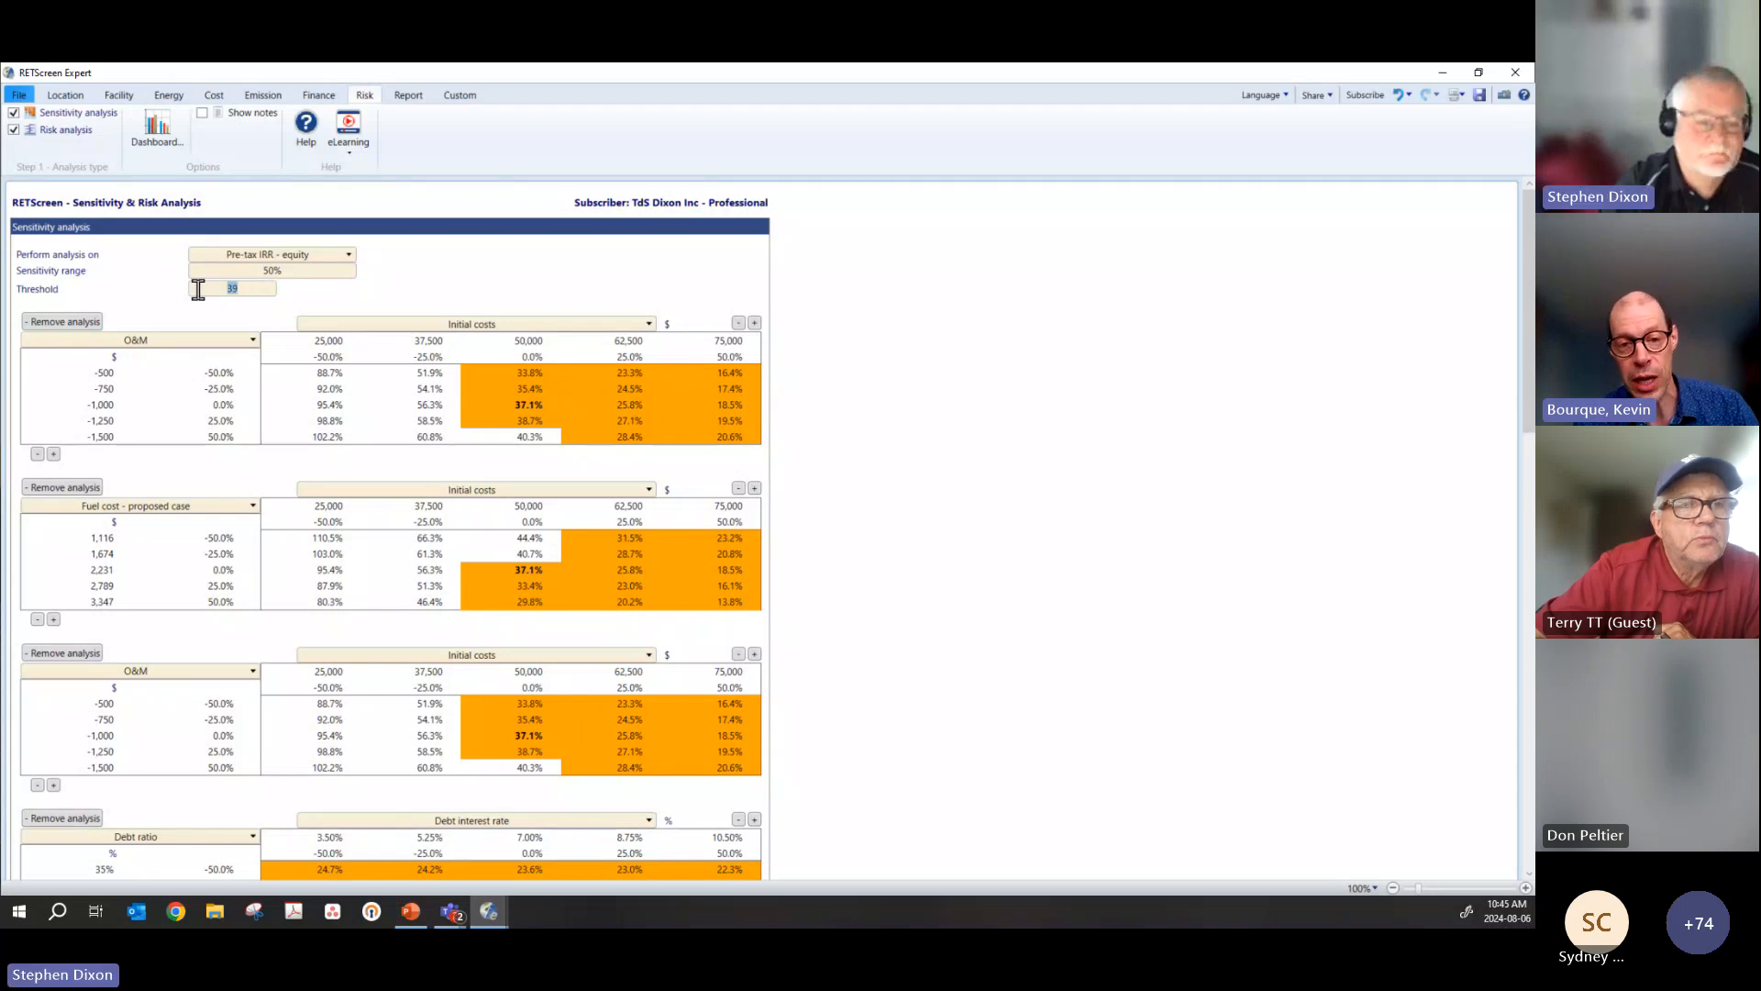
pyautogui.write('2')
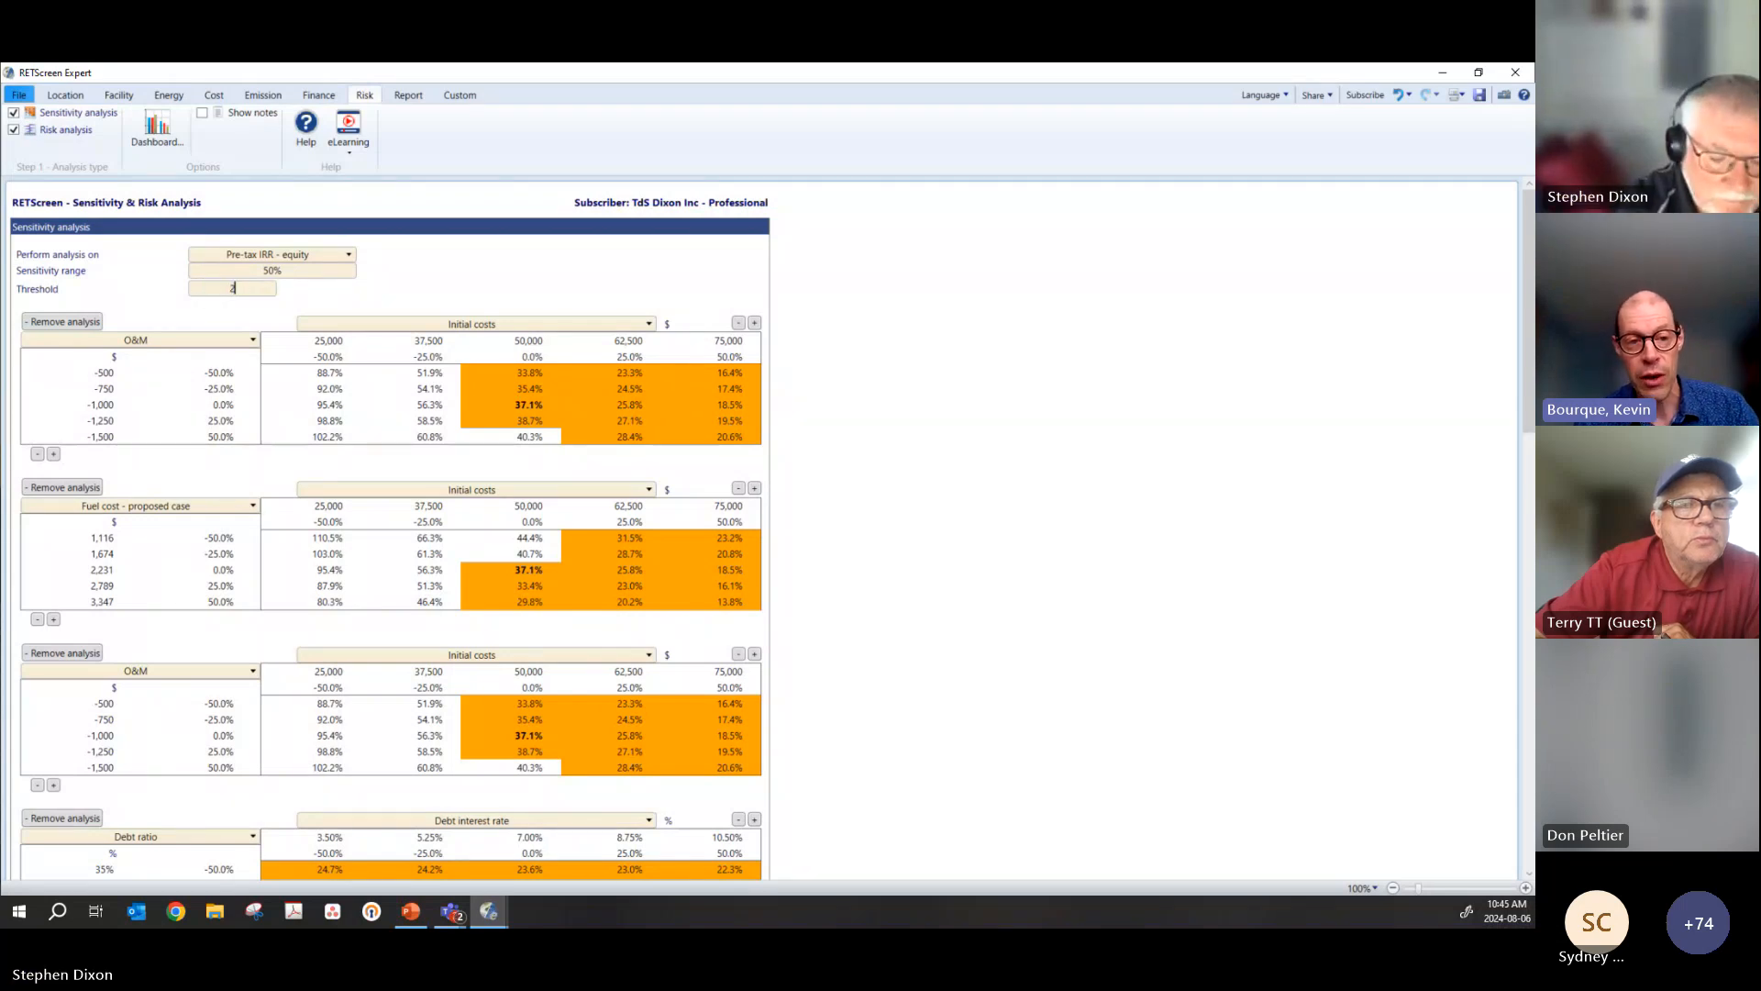
pyautogui.write('5')
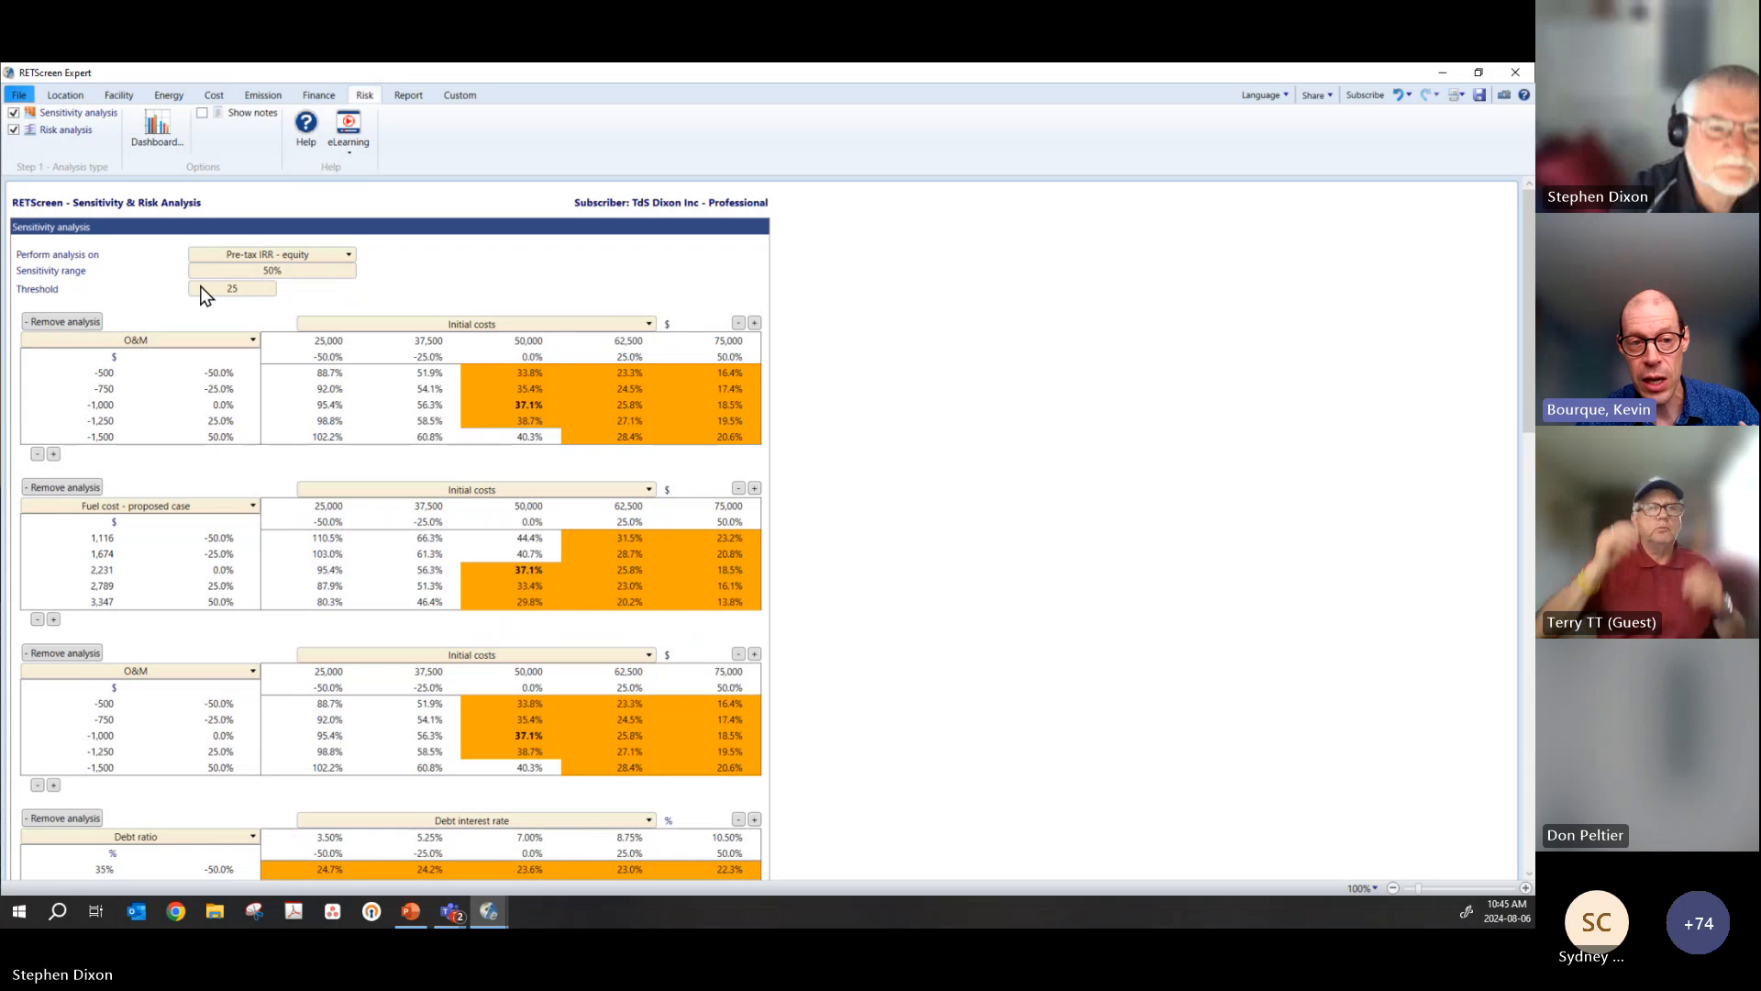
pyautogui.press('Tab')
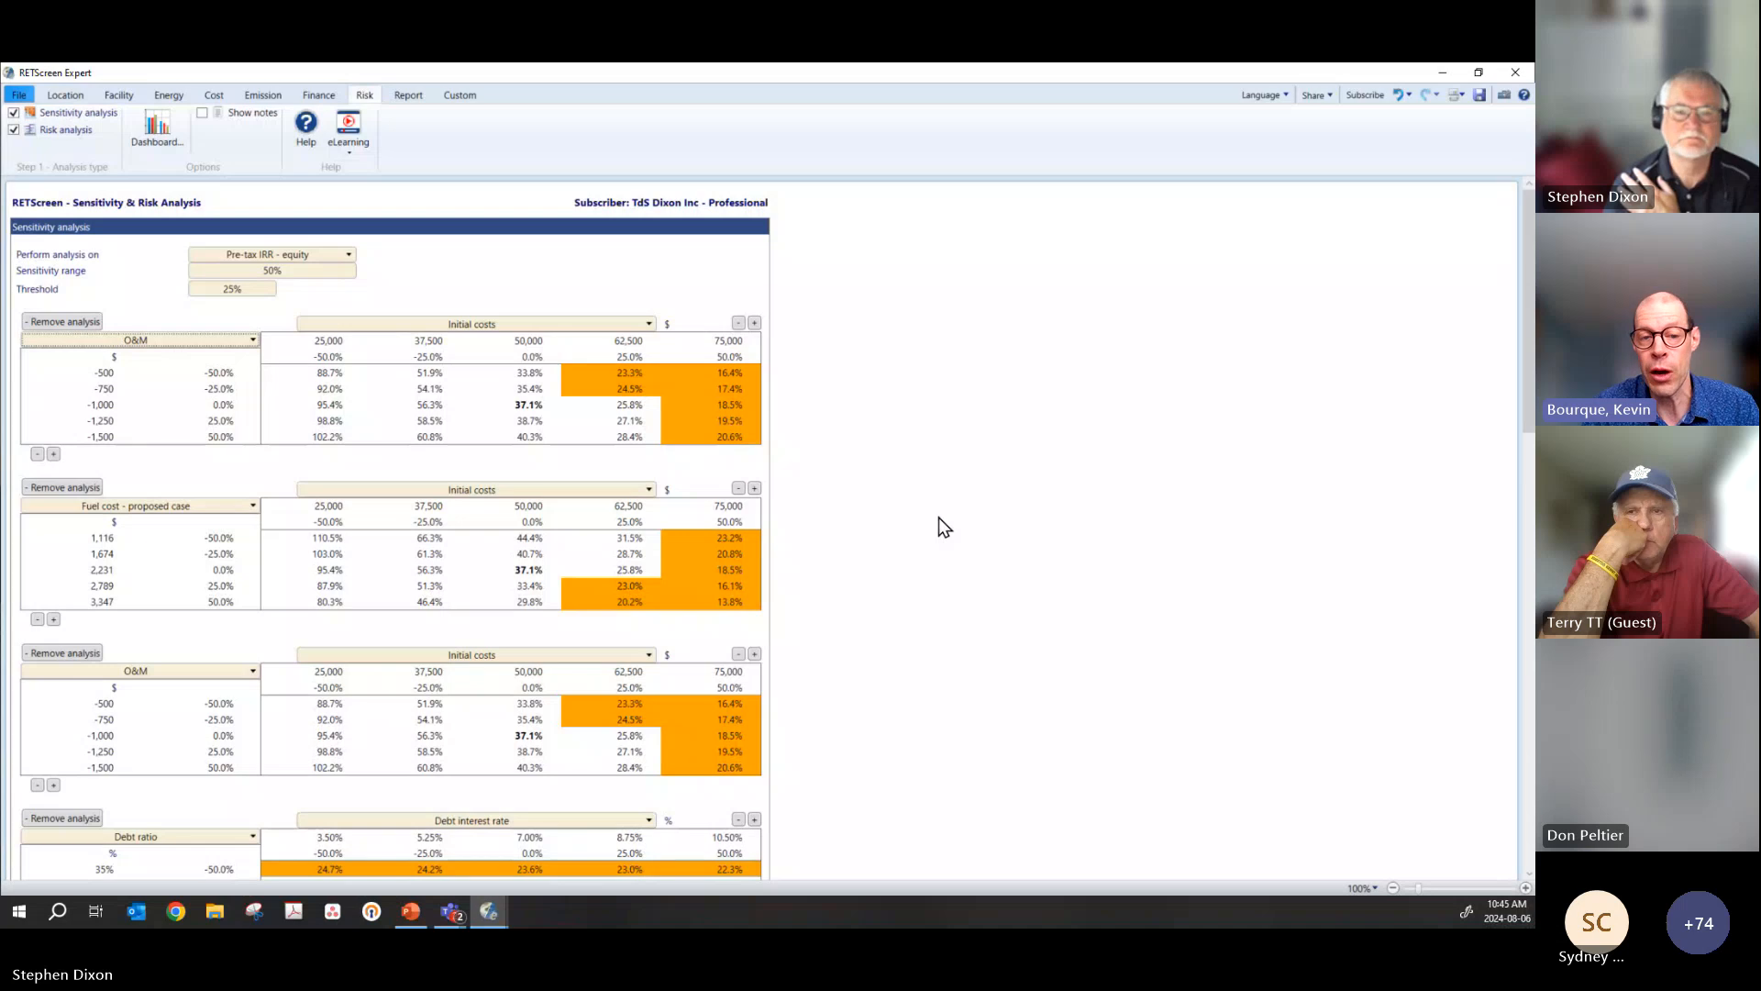
# Step: Review the parameters available against O&M in the first sensitivity table, and examine the tables below it
pyautogui.click(482, 328)
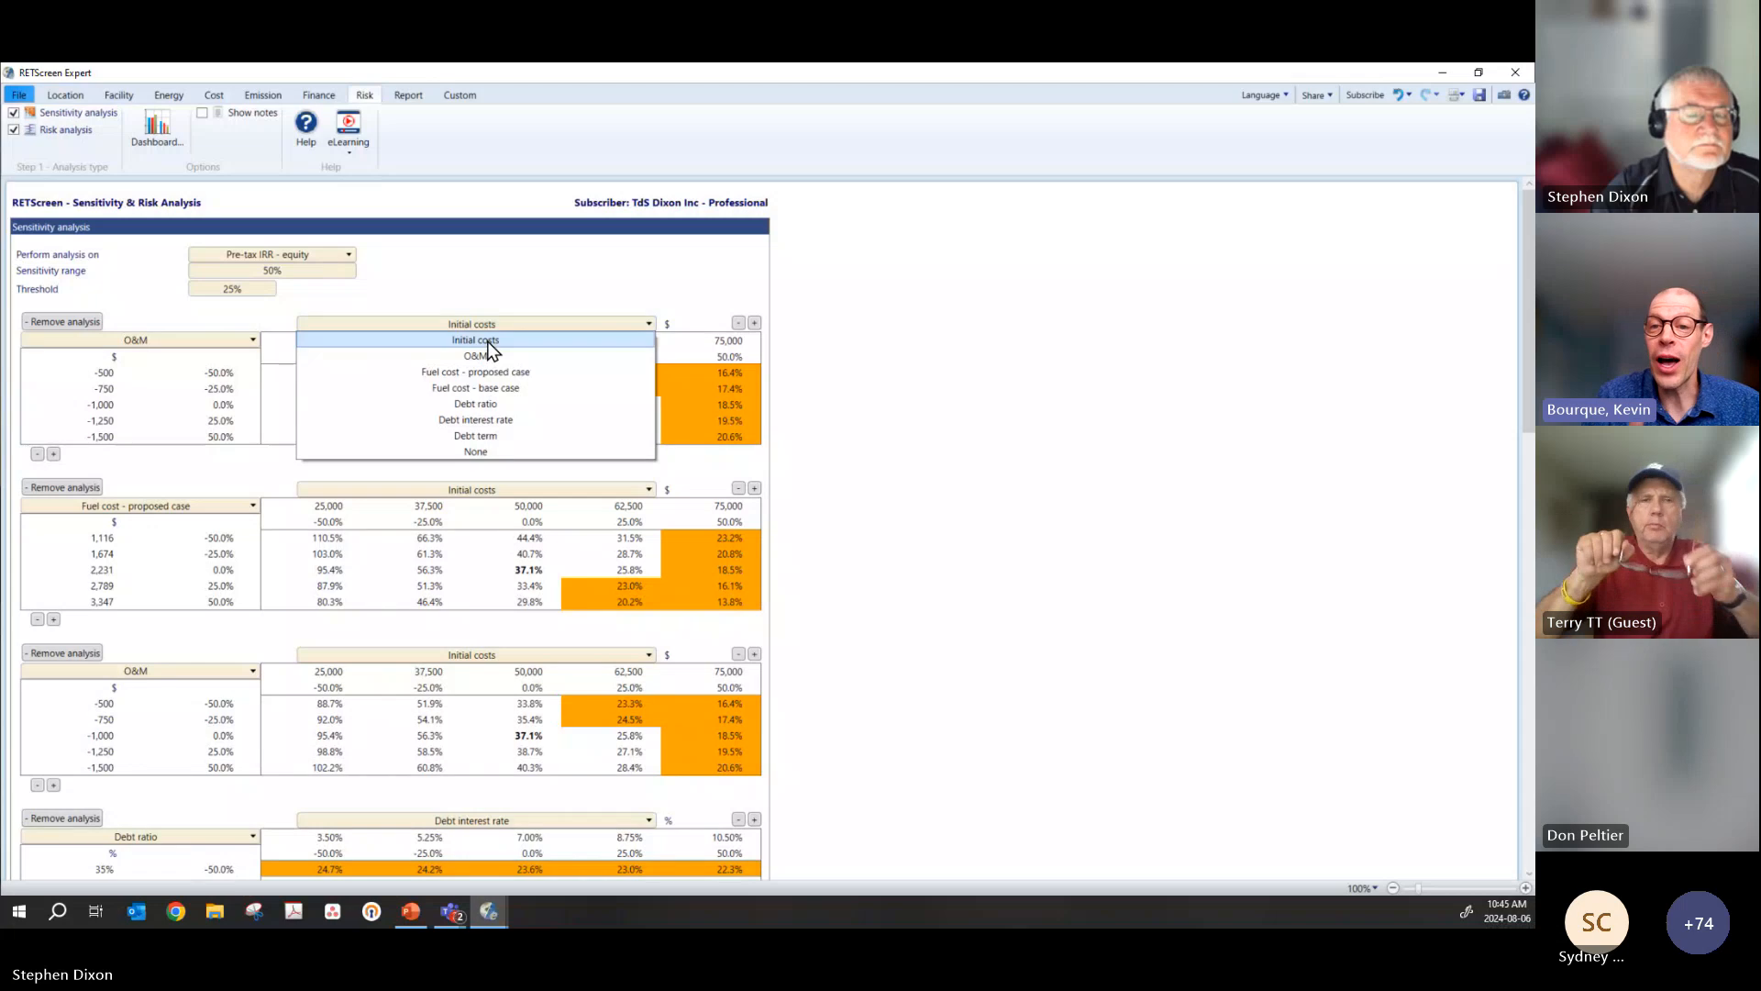
pyautogui.click(999, 354)
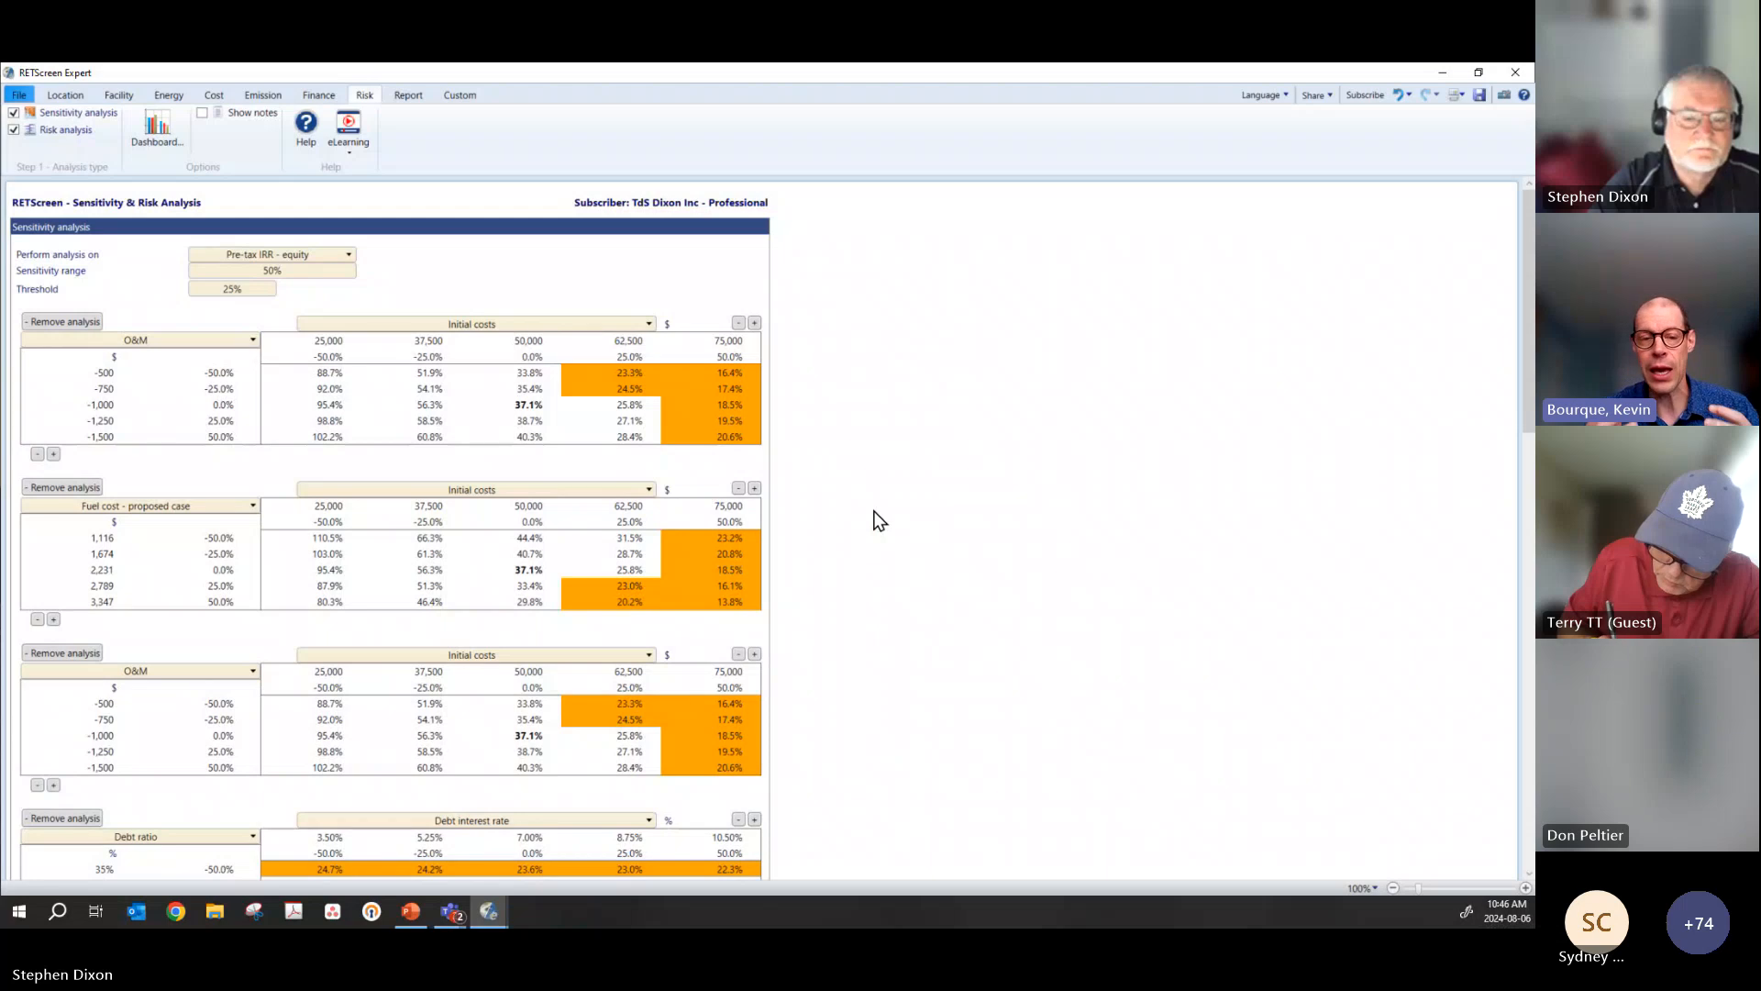
pyautogui.scroll(-1, 879, 520)
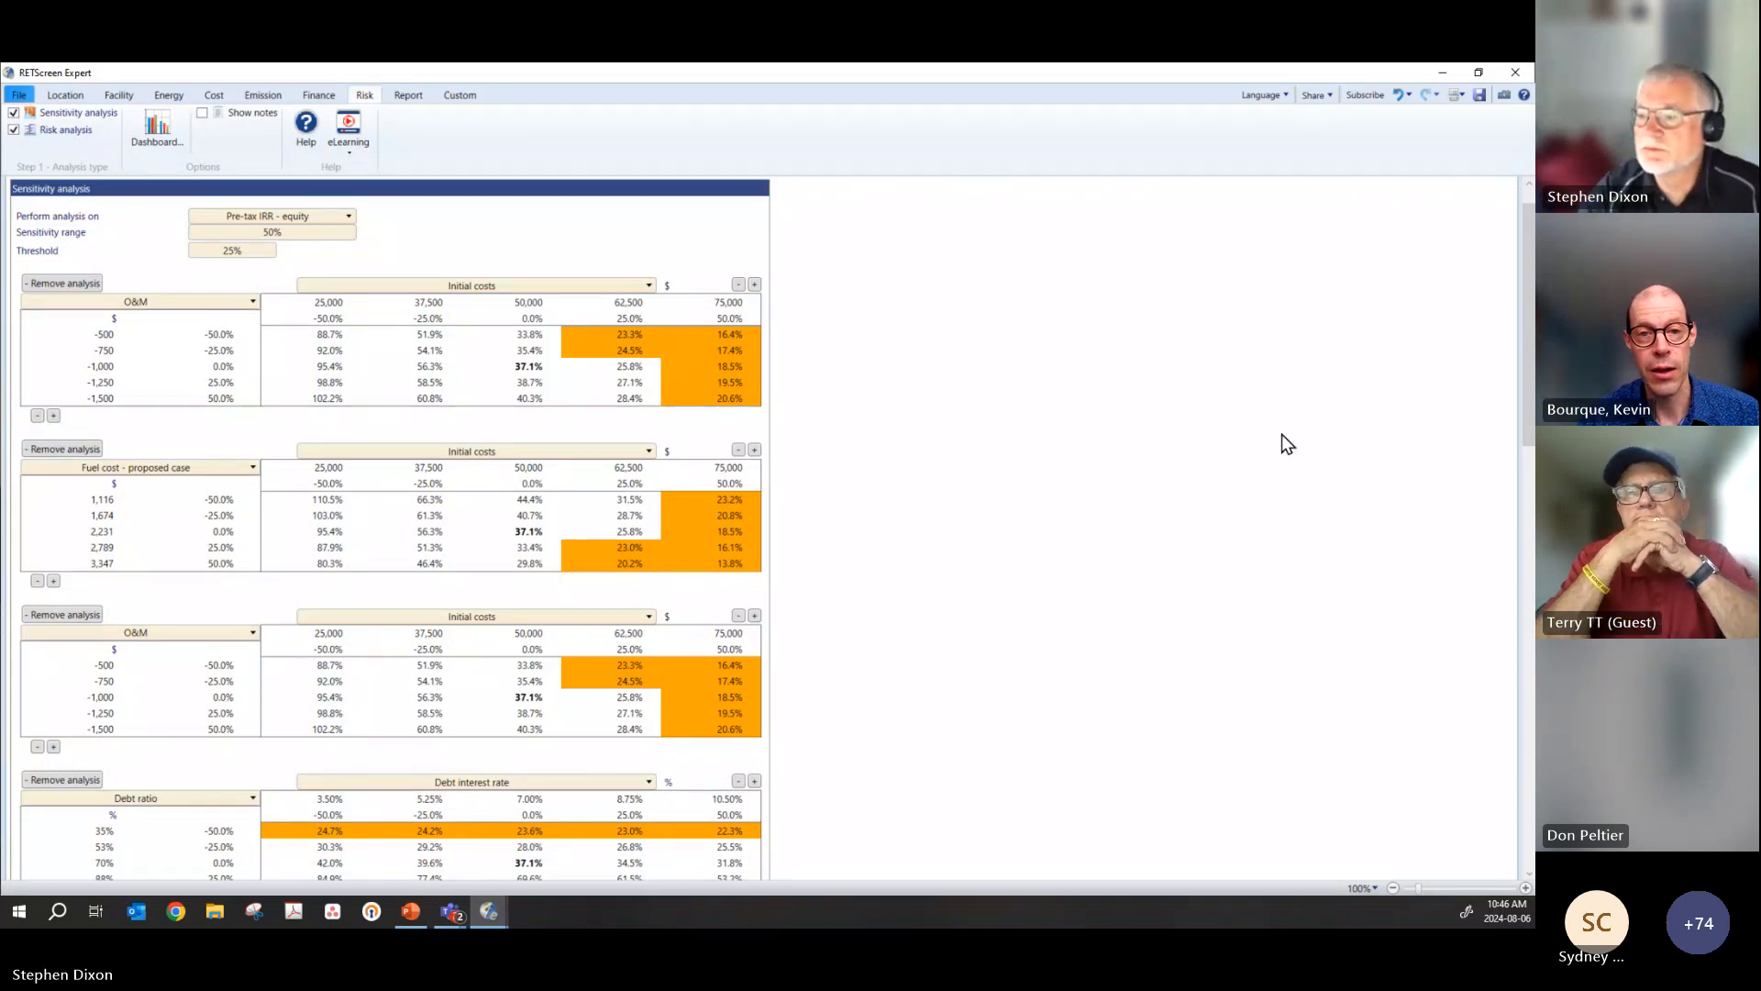
# Step: Revisit the financial analysis results, and set the carbon shadow price to 90 $/tCO₂ in the emission analysis
pyautogui.click(257, 94)
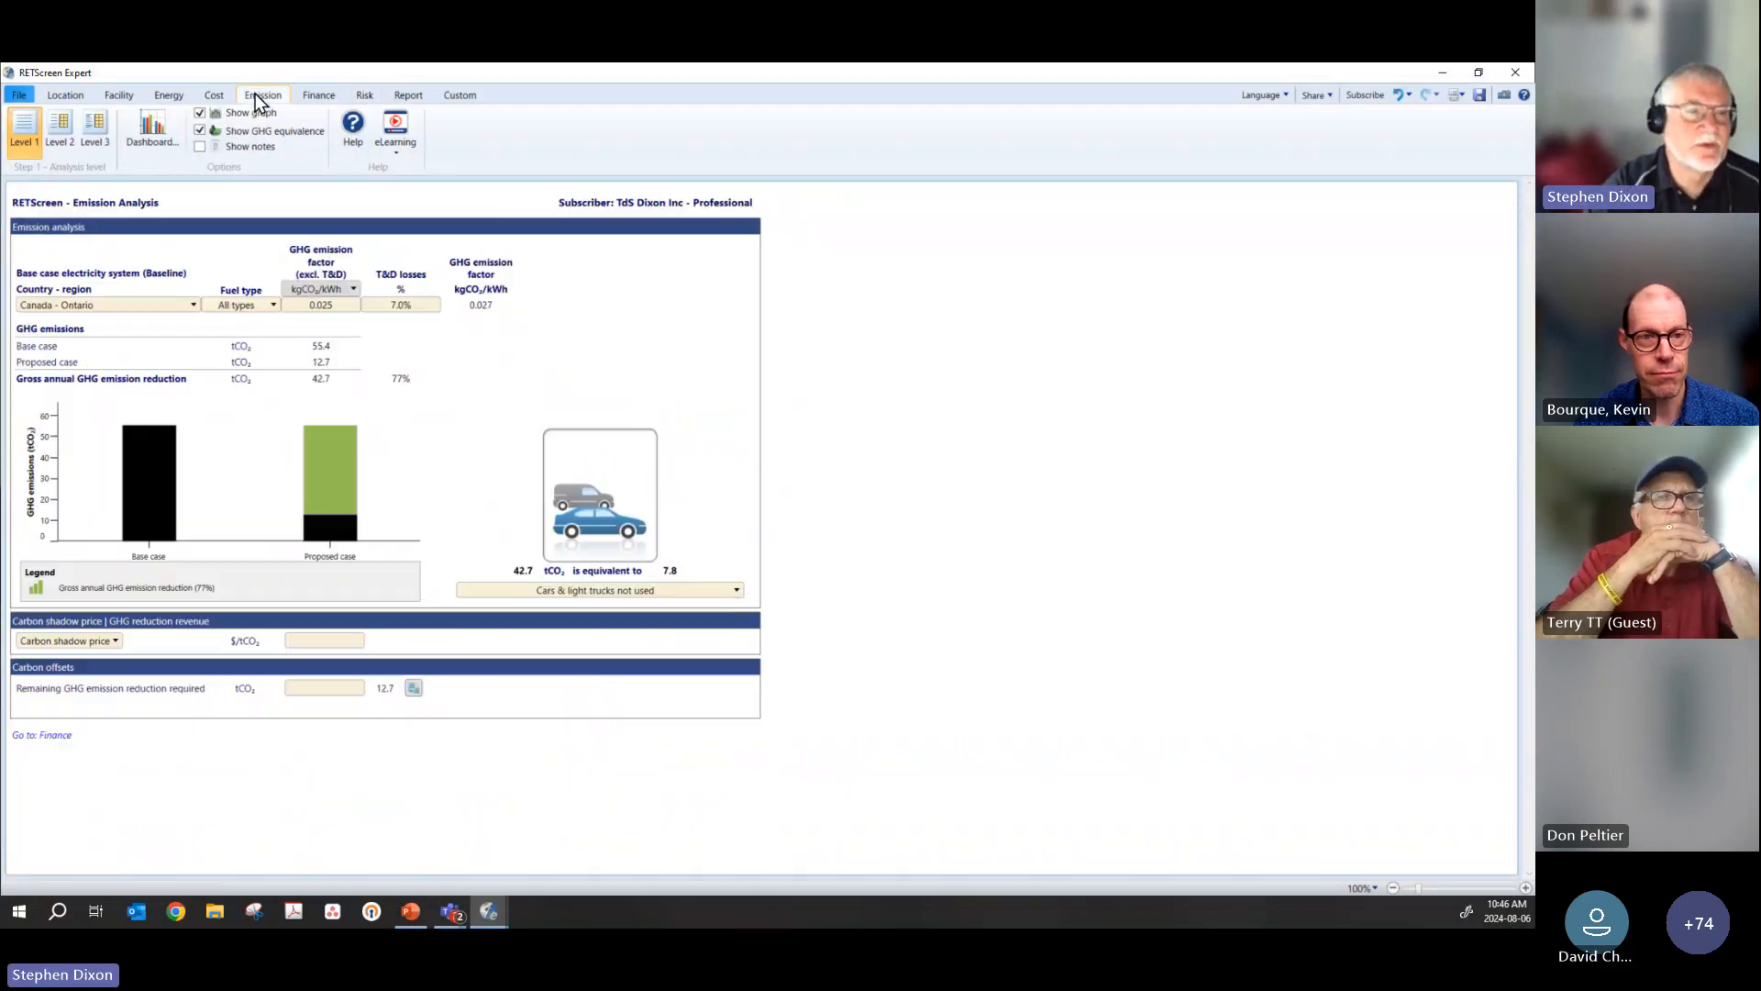
pyautogui.click(323, 95)
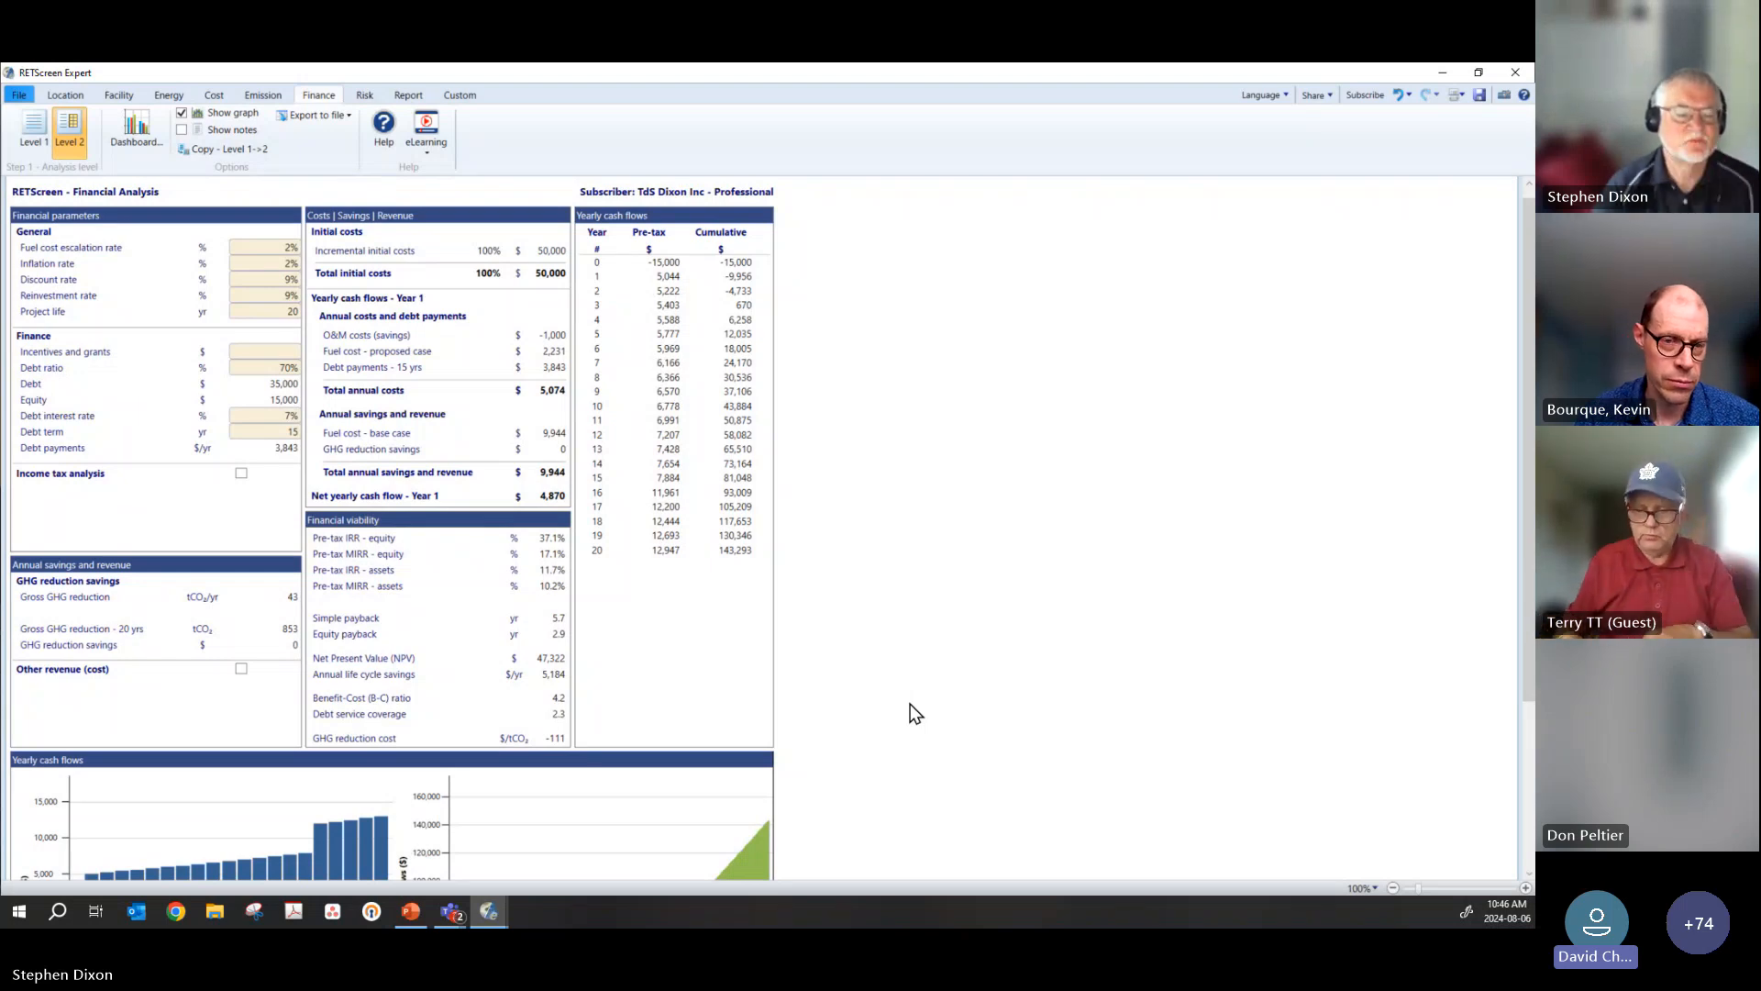
pyautogui.click(248, 96)
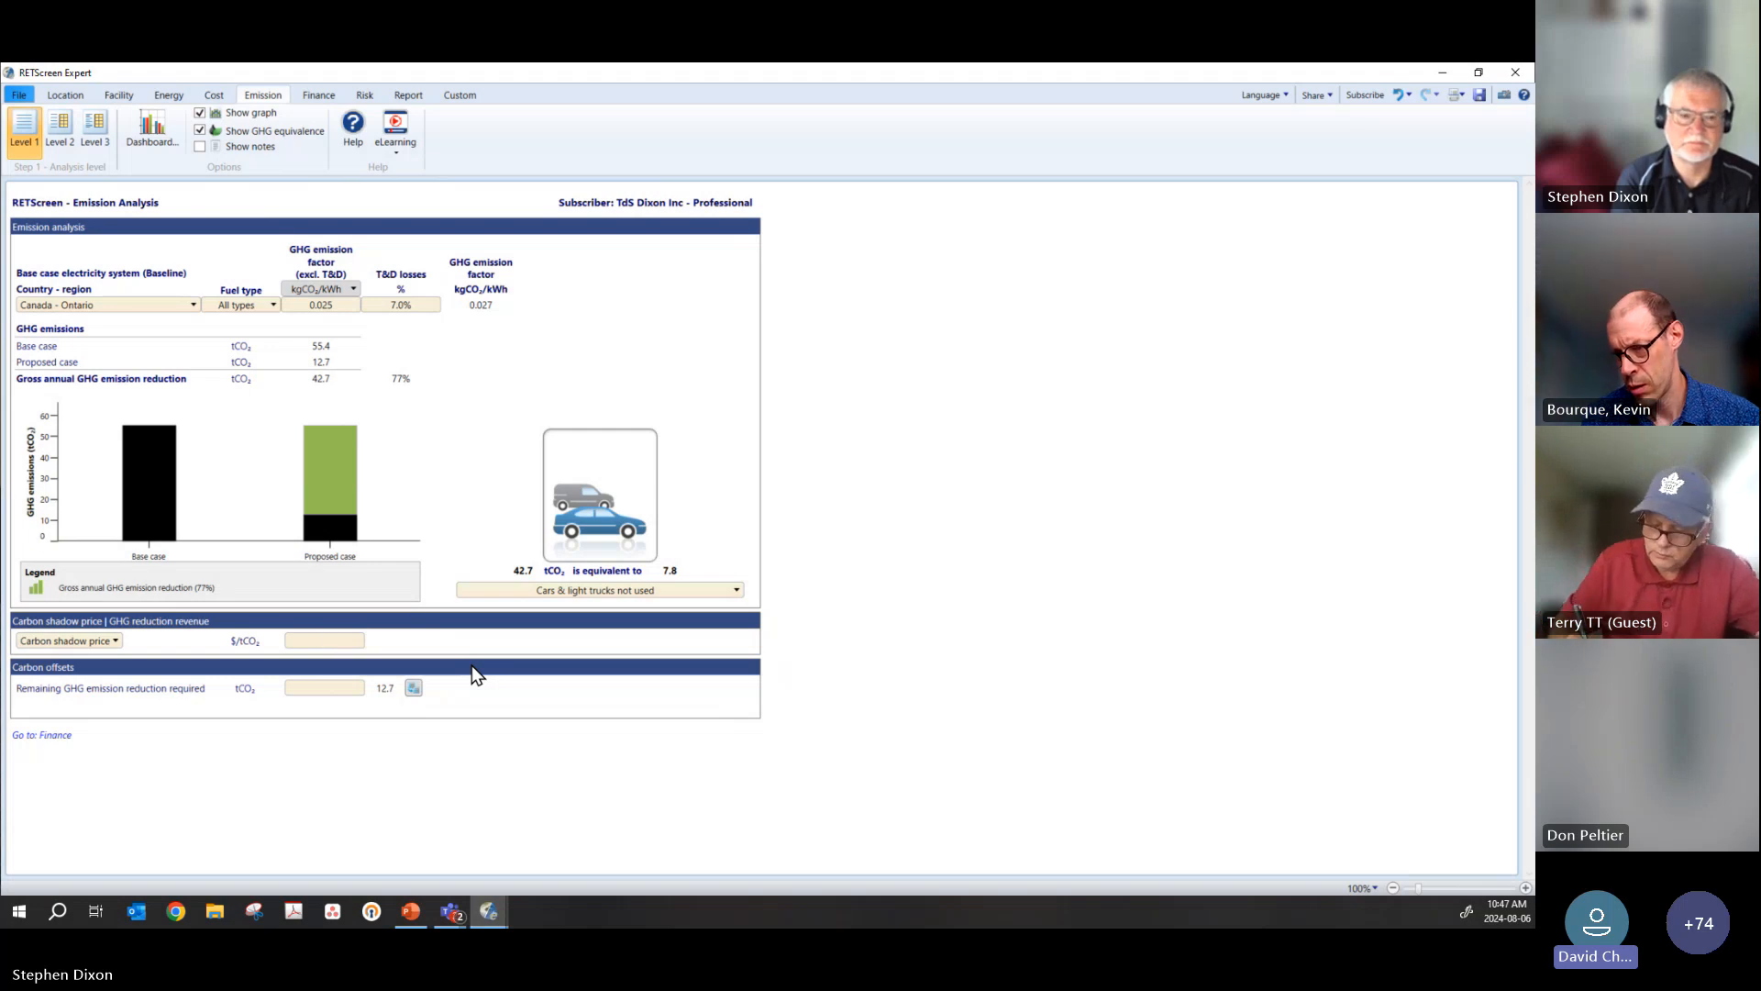
pyautogui.write('9')
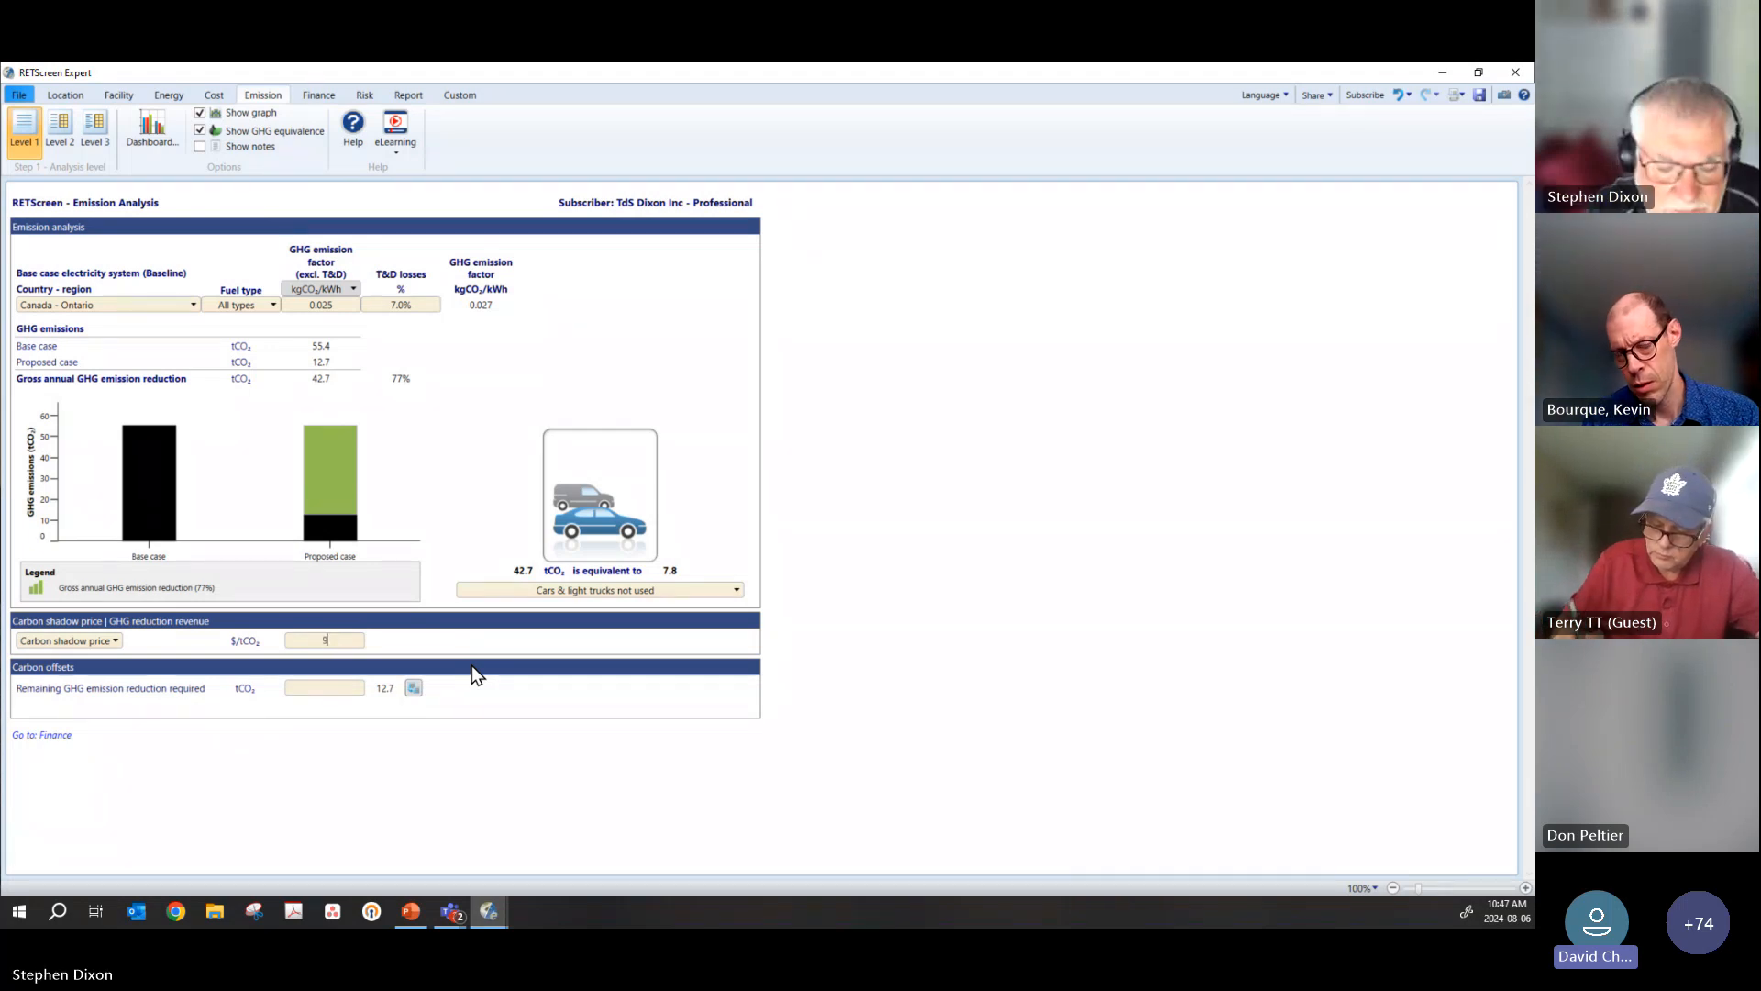
pyautogui.write('0')
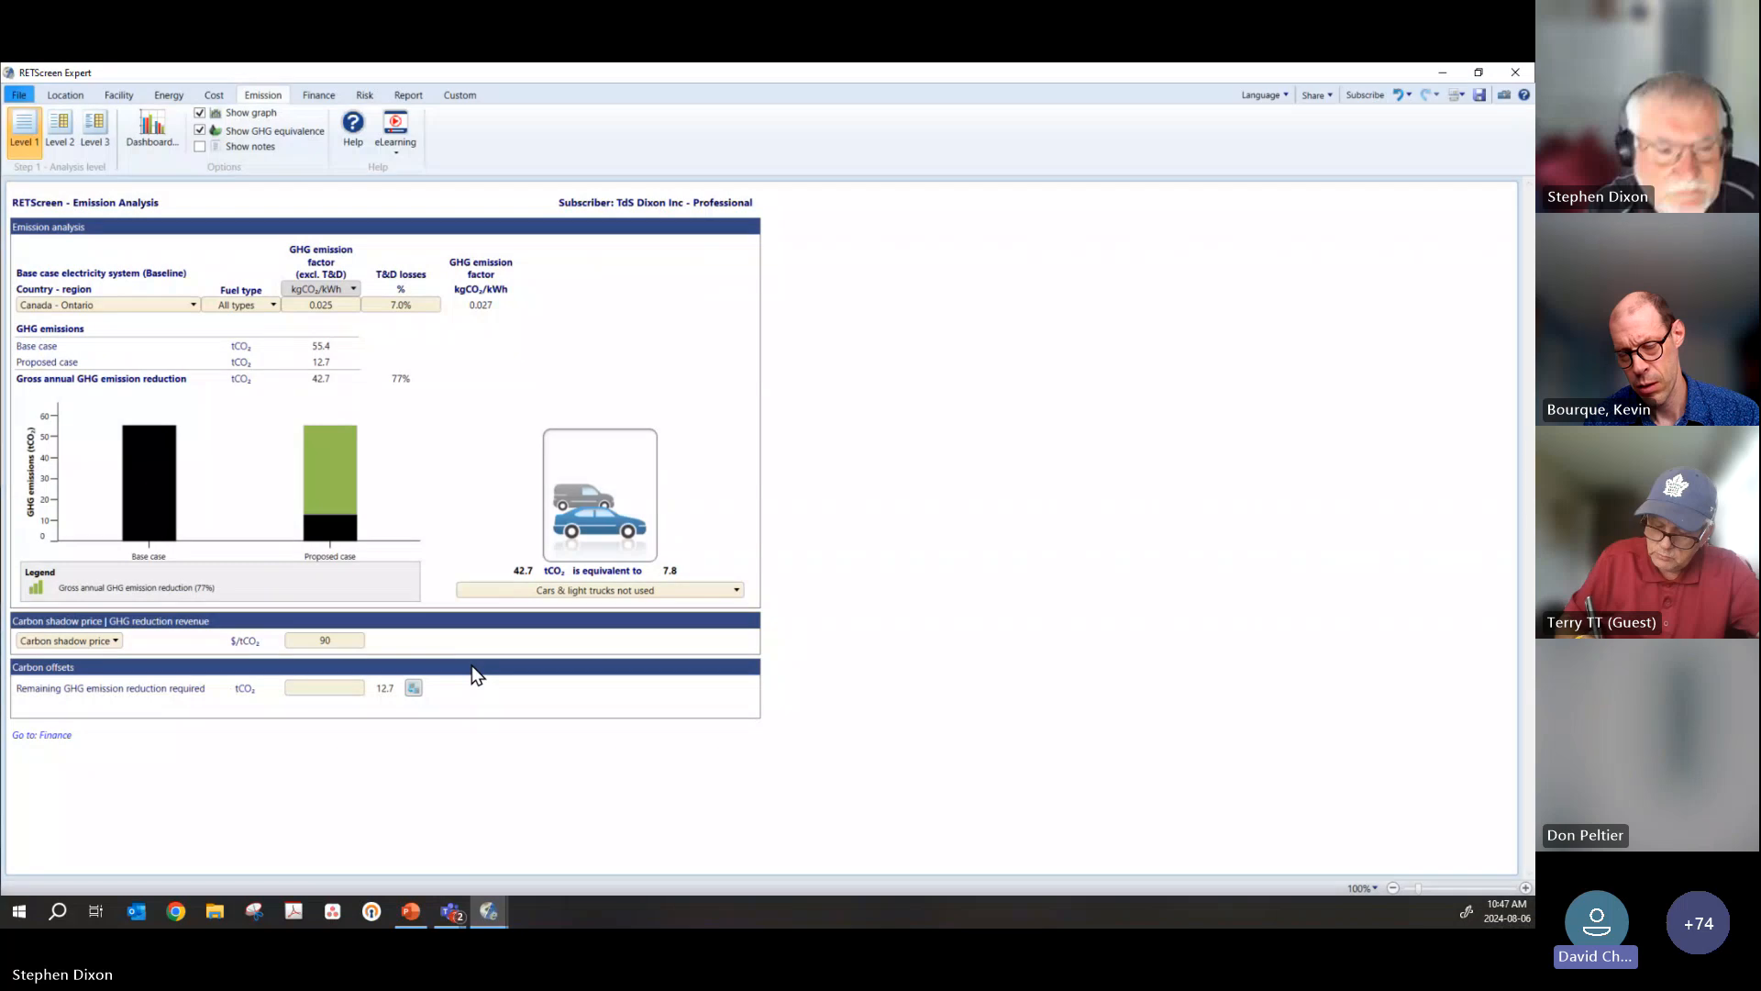
pyautogui.press('Tab')
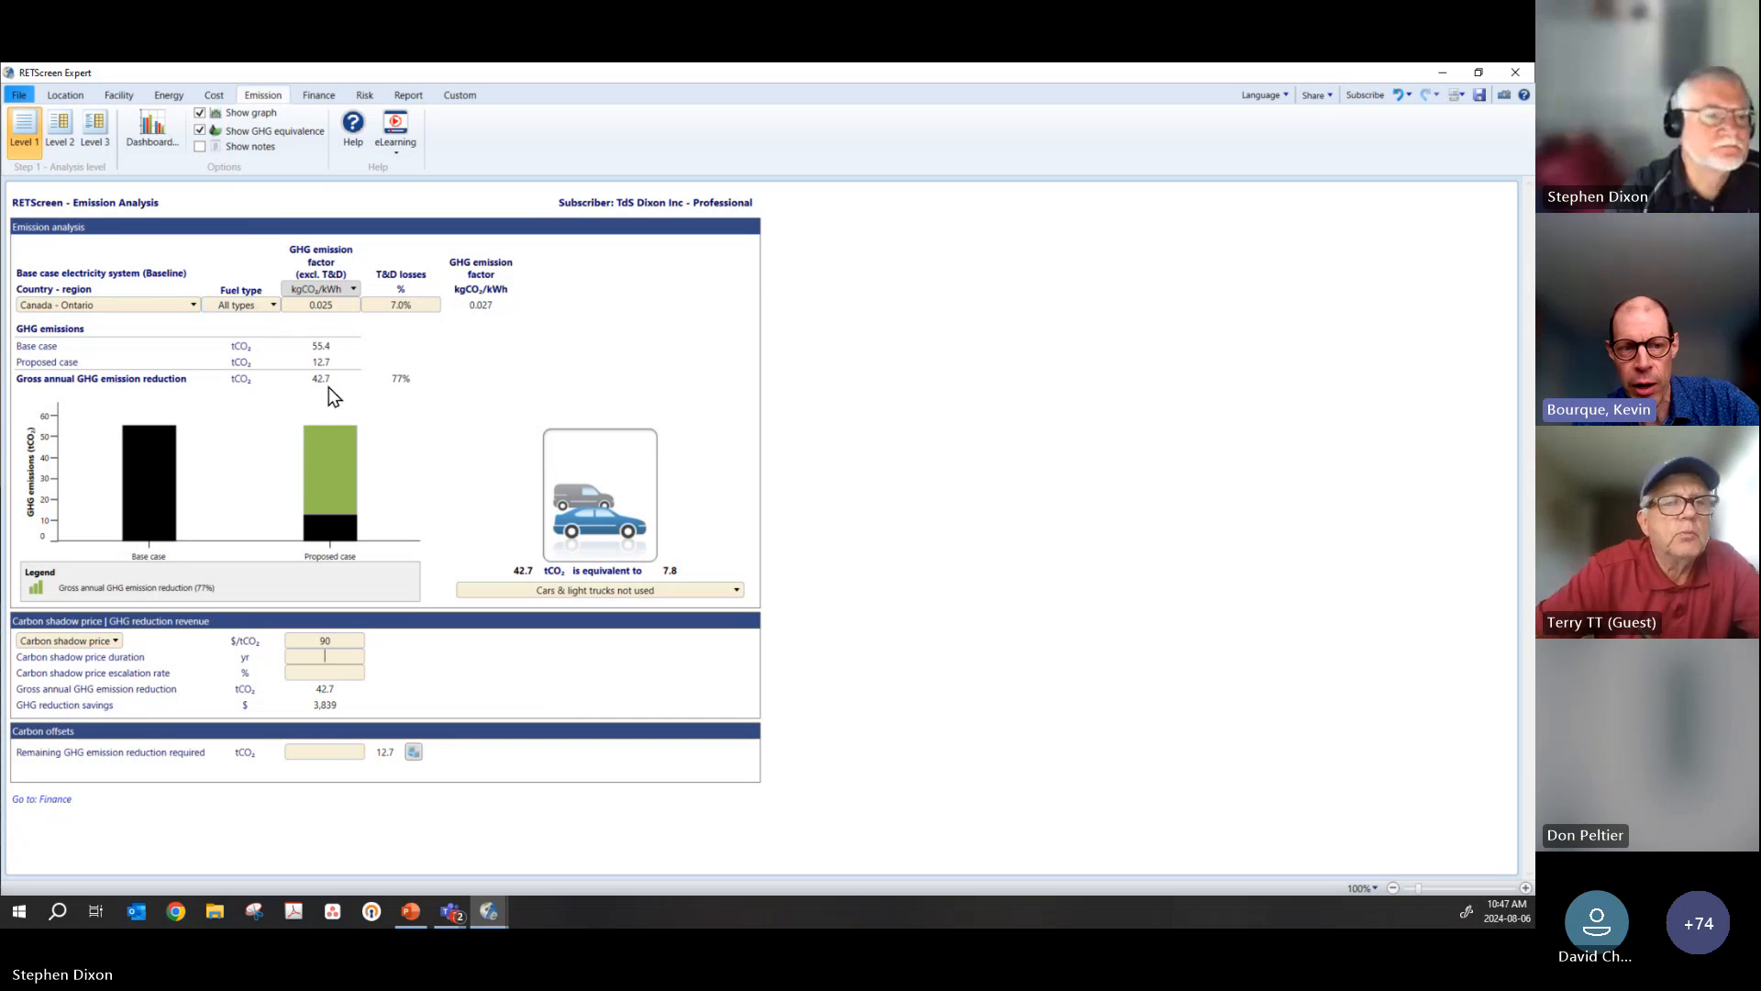
# Step: Look through the baseline electricity system's regions, keeping Canada - Ontario, and switch the emission analysis to Level 2
pyautogui.click(99, 306)
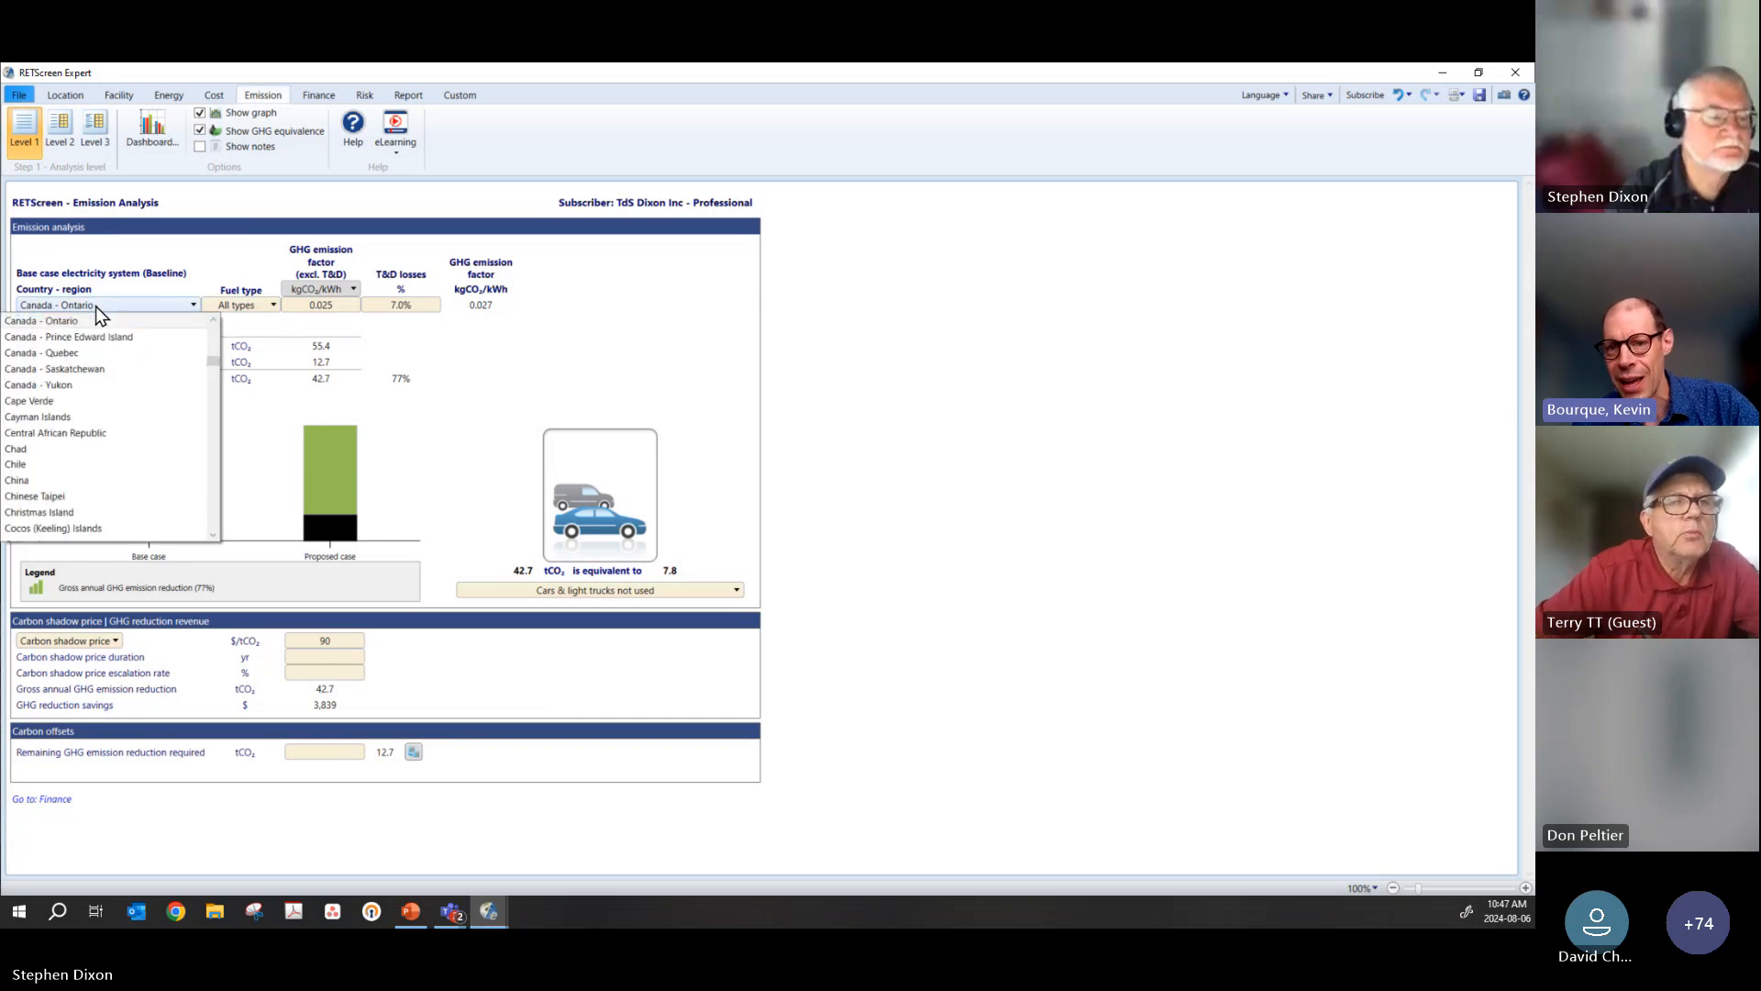
pyautogui.click(154, 323)
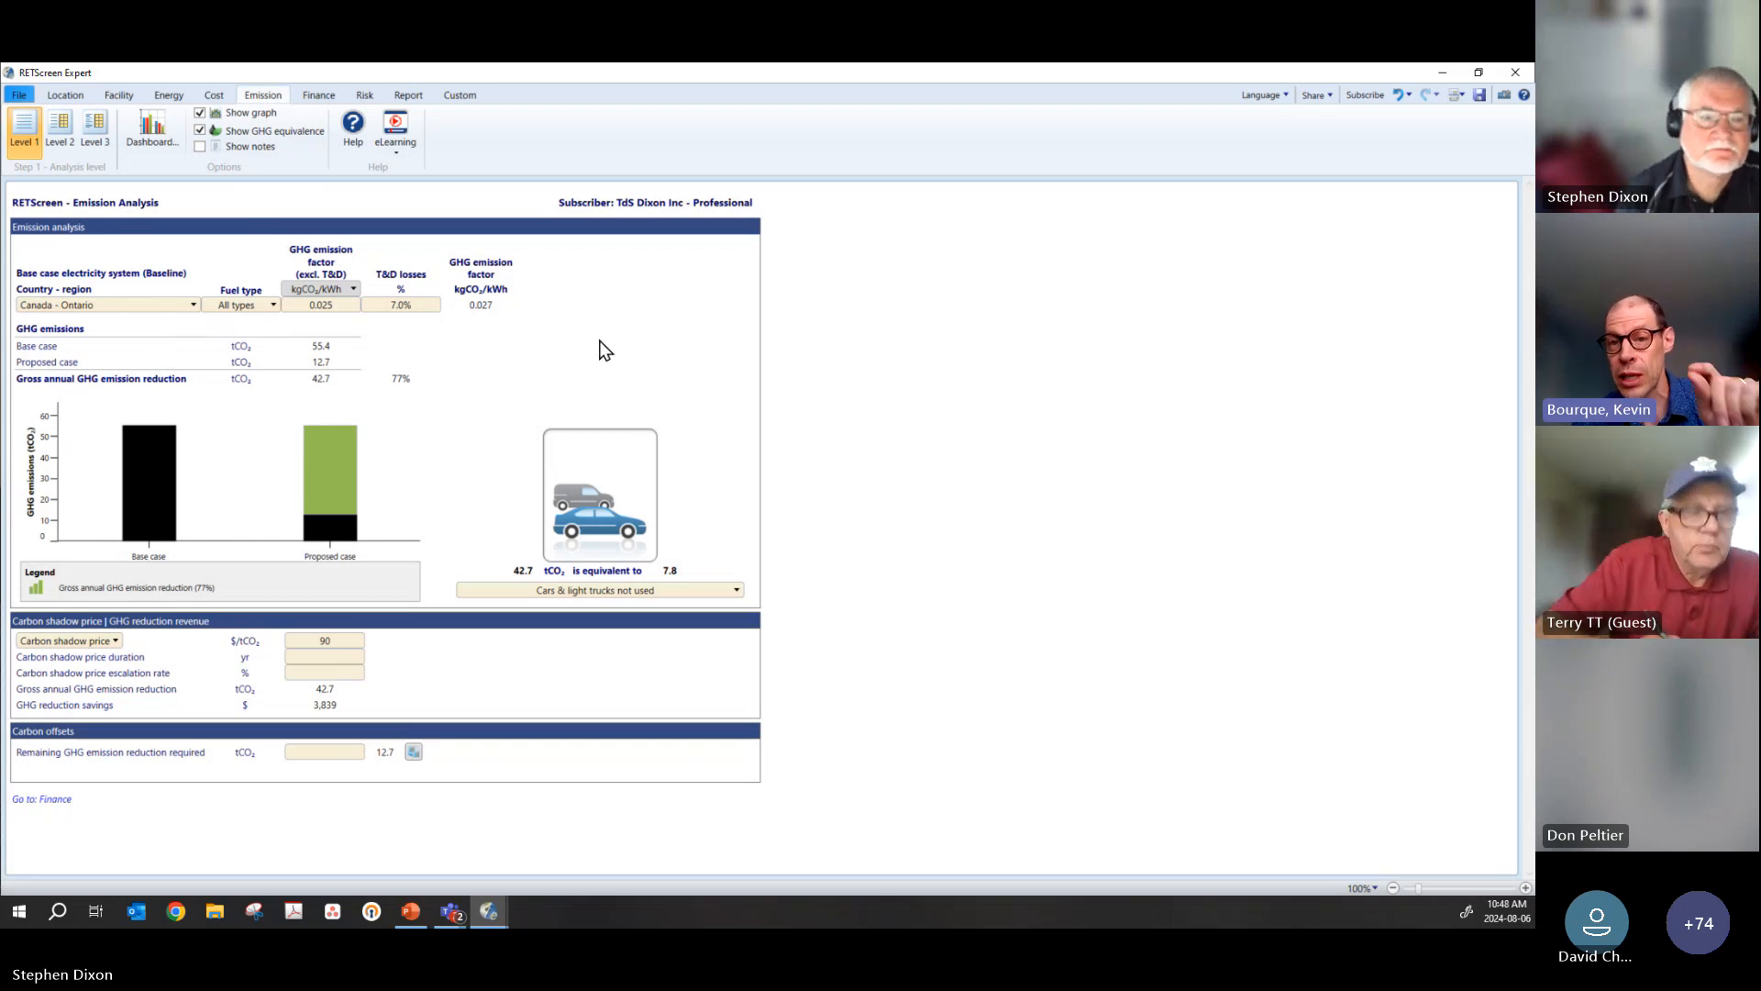
pyautogui.click(120, 308)
pyautogui.click(120, 309)
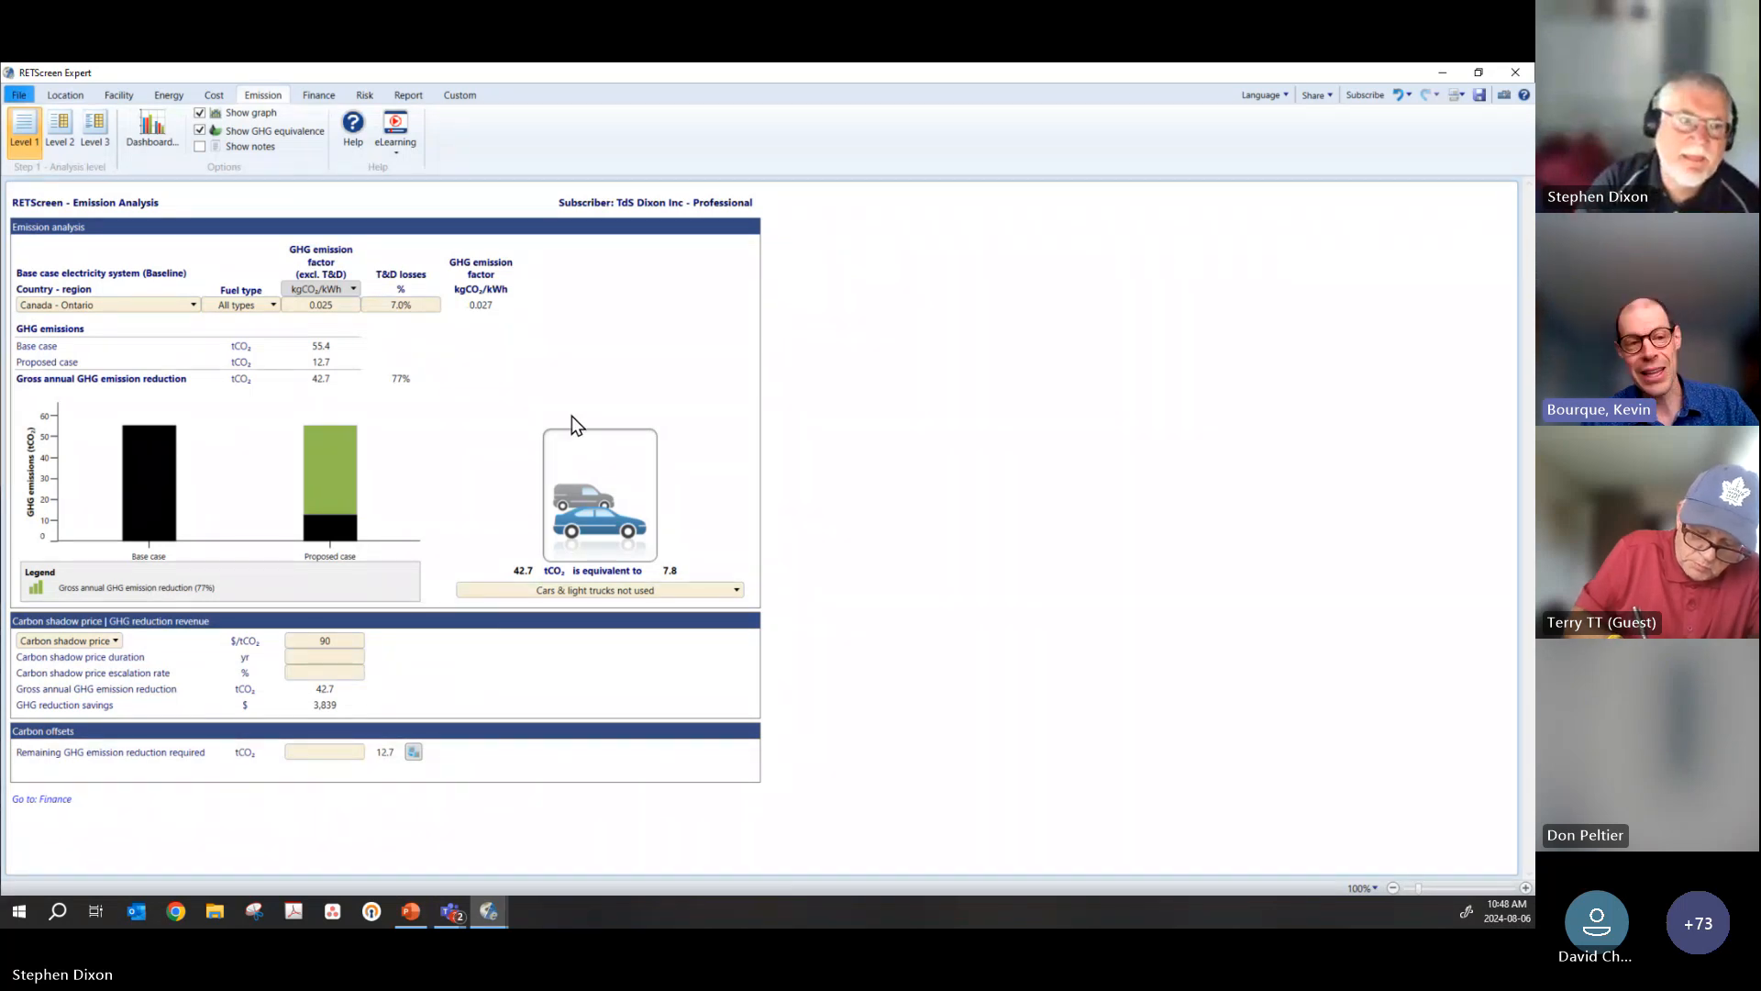
pyautogui.click(62, 135)
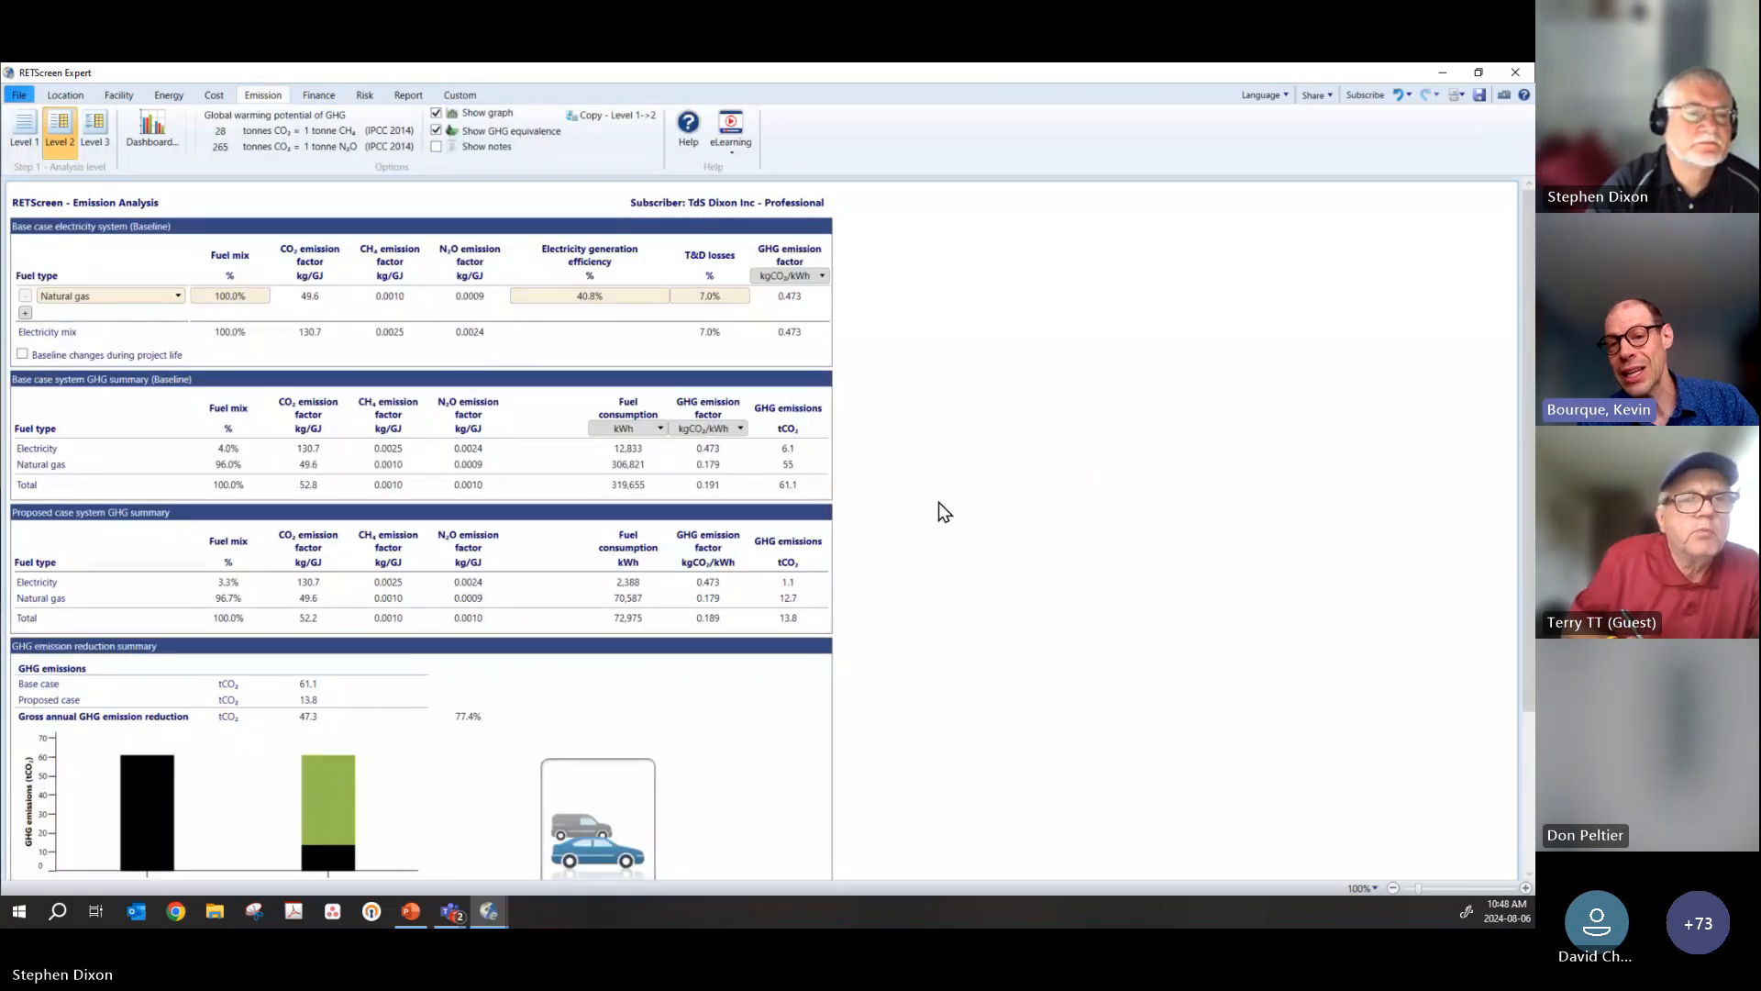
# Step: Review the Level 2 baseline, proposed case and GHG emission reduction summaries, and switch to Level 3 to compare its editable emission factors
pyautogui.scroll(-1, 945, 512)
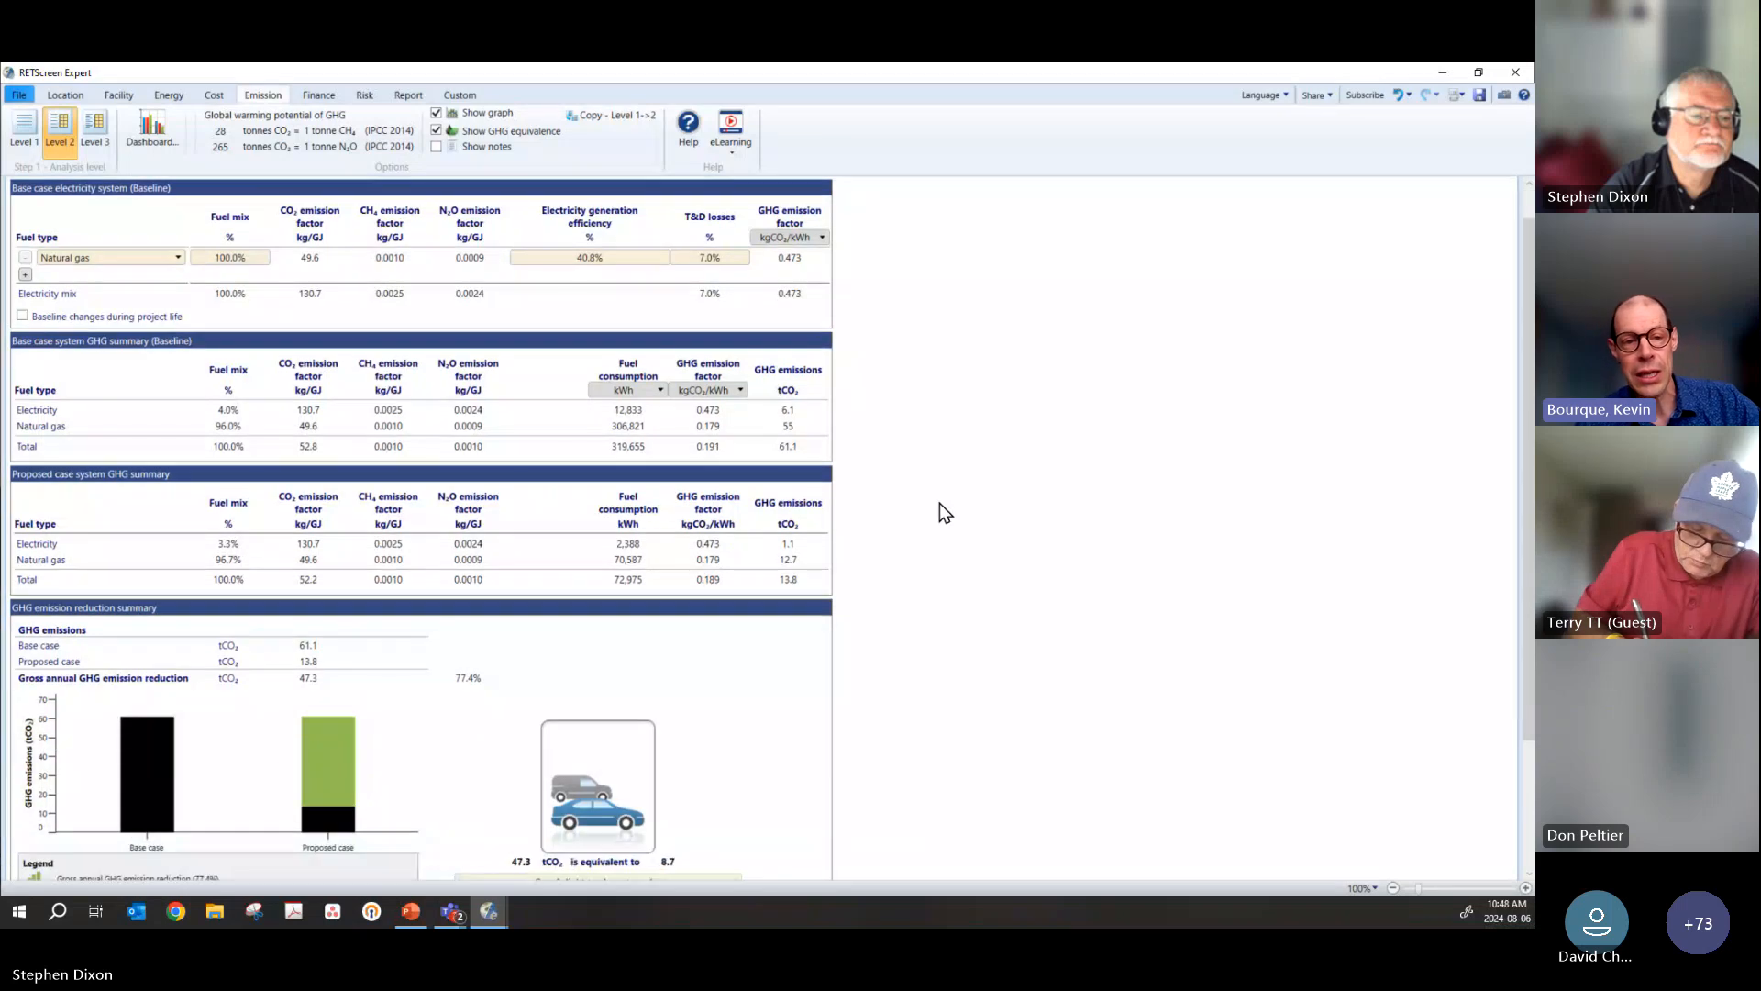
pyautogui.scroll(-1, 945, 512)
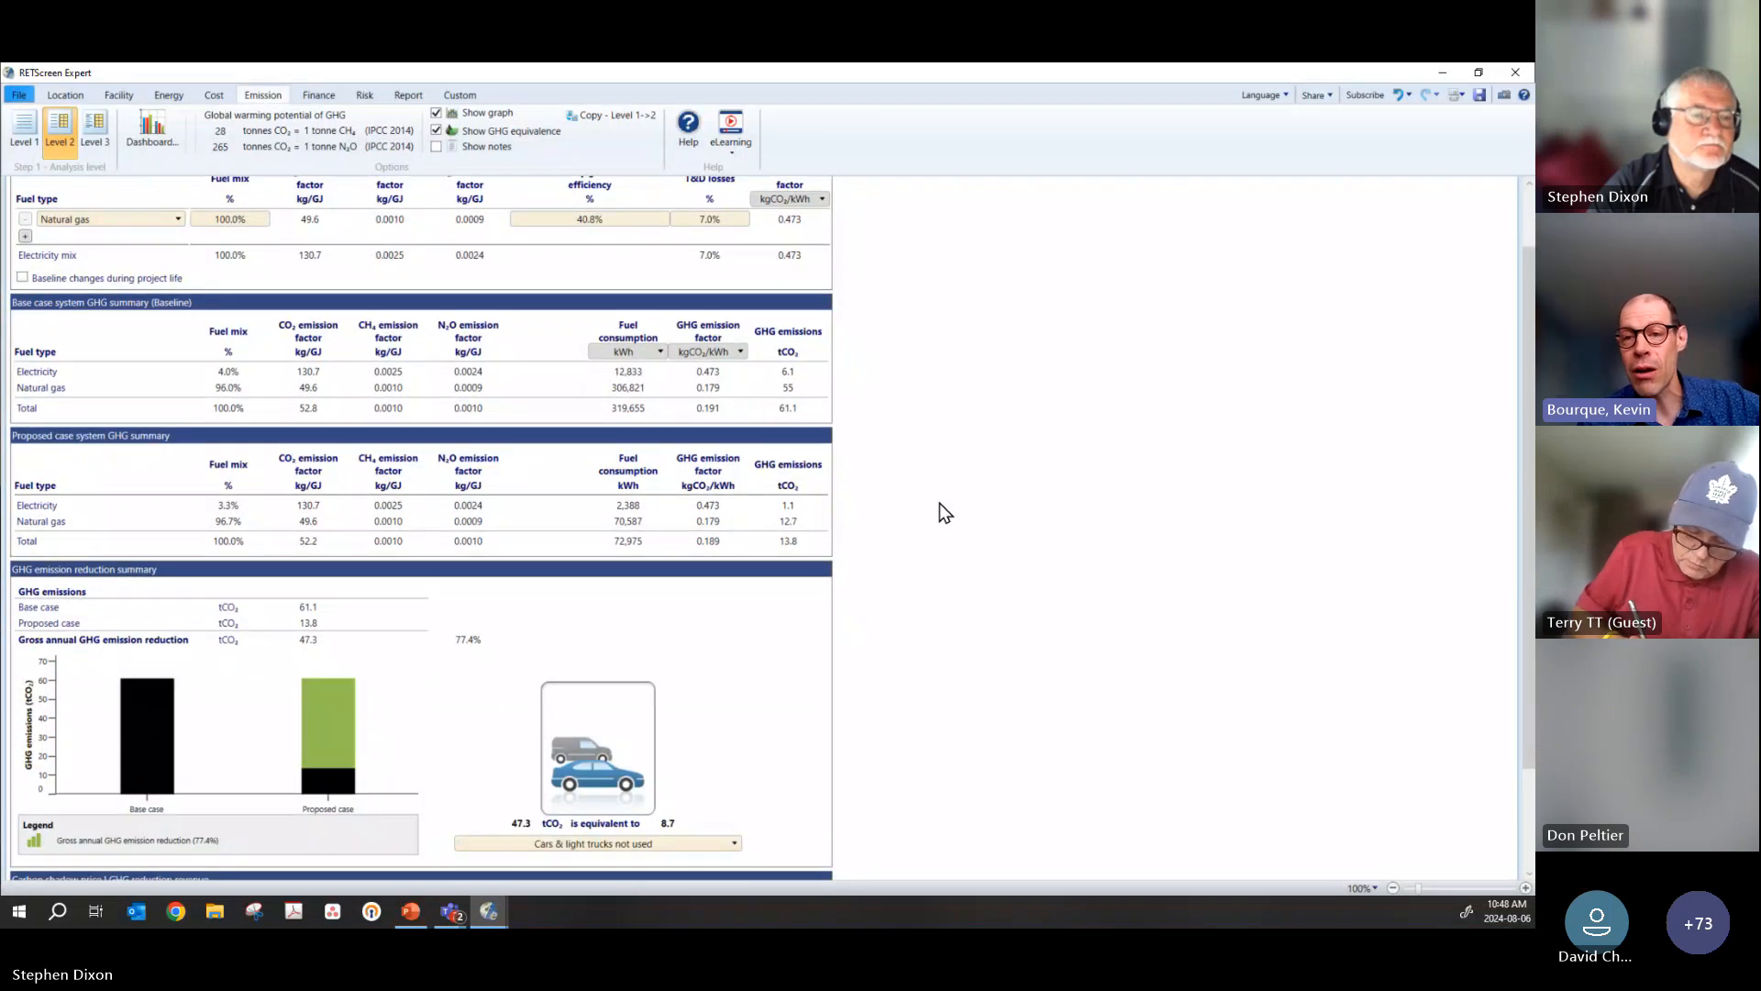
pyautogui.scroll(2, 940, 503)
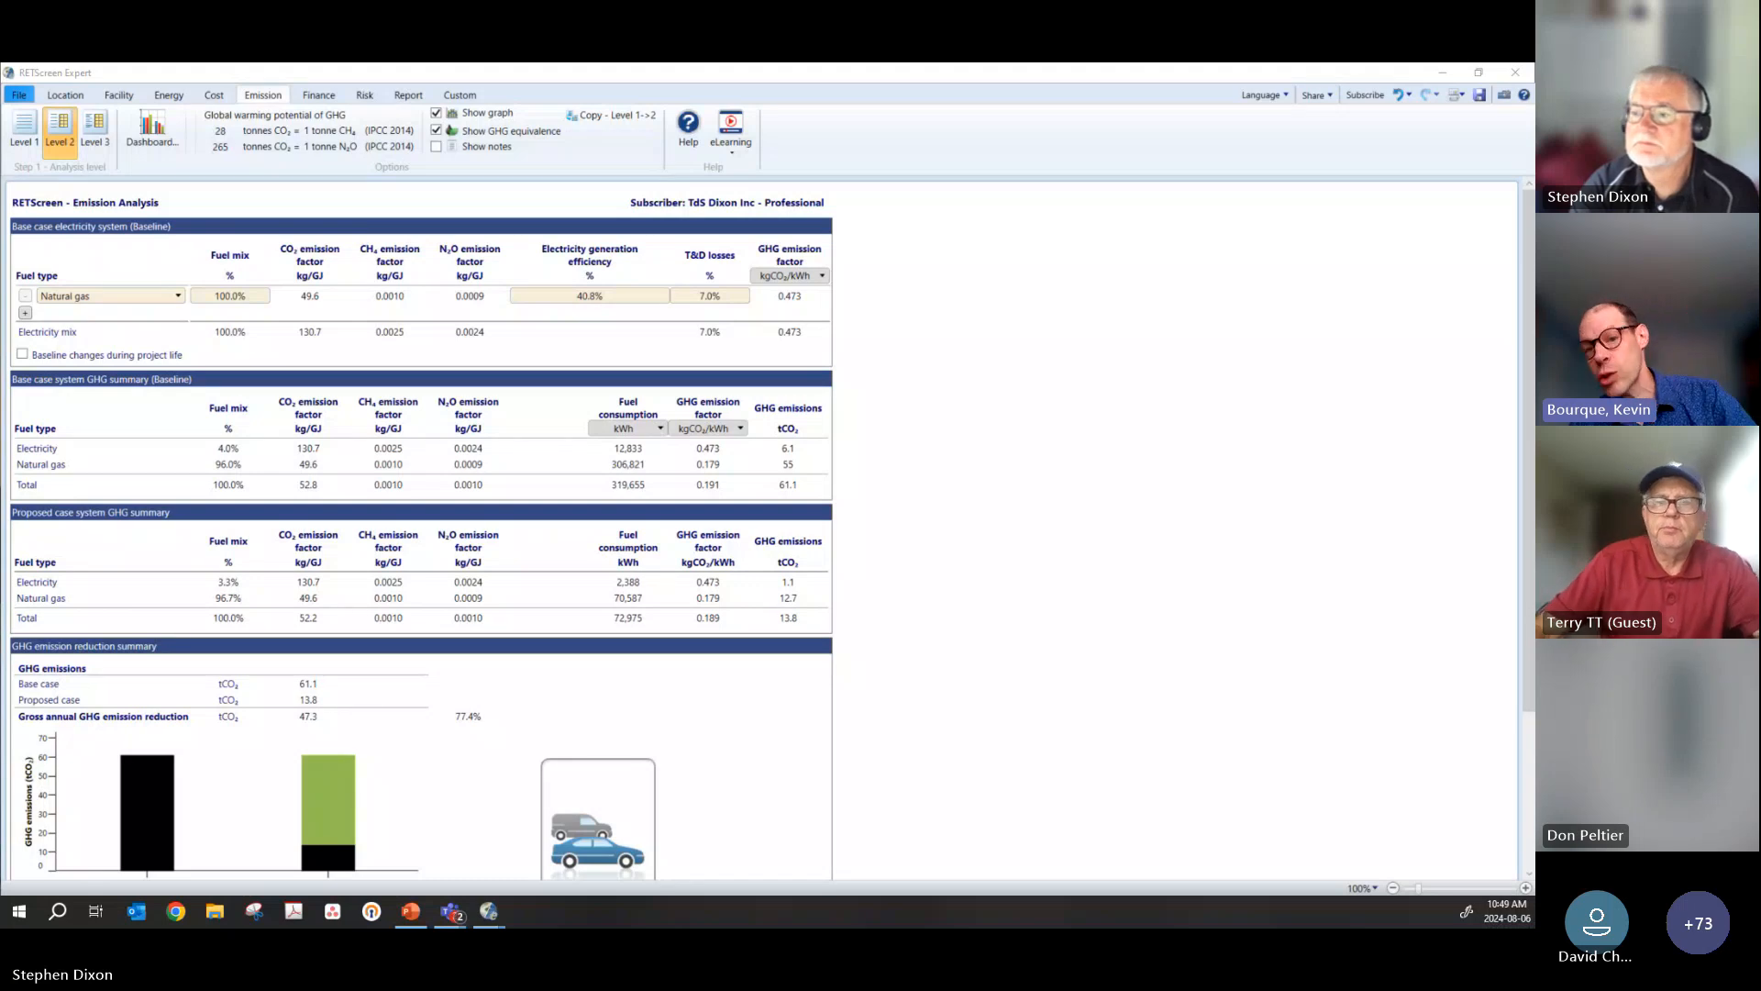
pyautogui.click(94, 136)
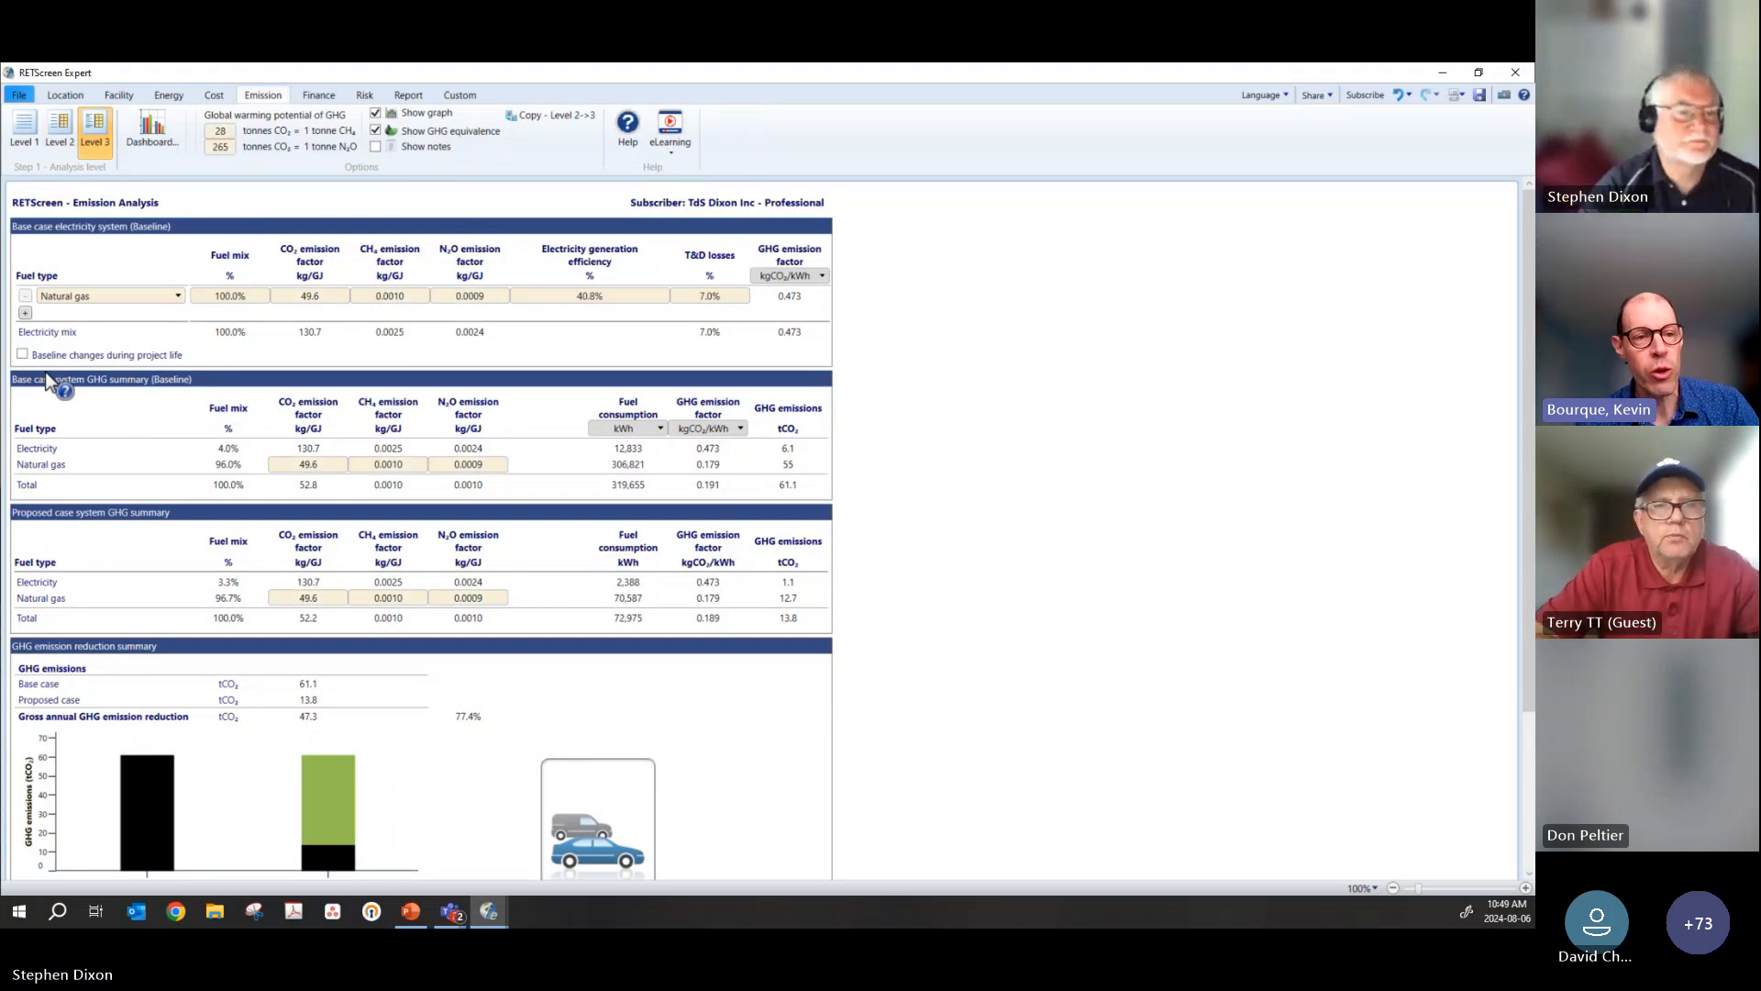
# Step: Return the emission analysis to Level 1 and clear the carbon shadow price
pyautogui.click(27, 141)
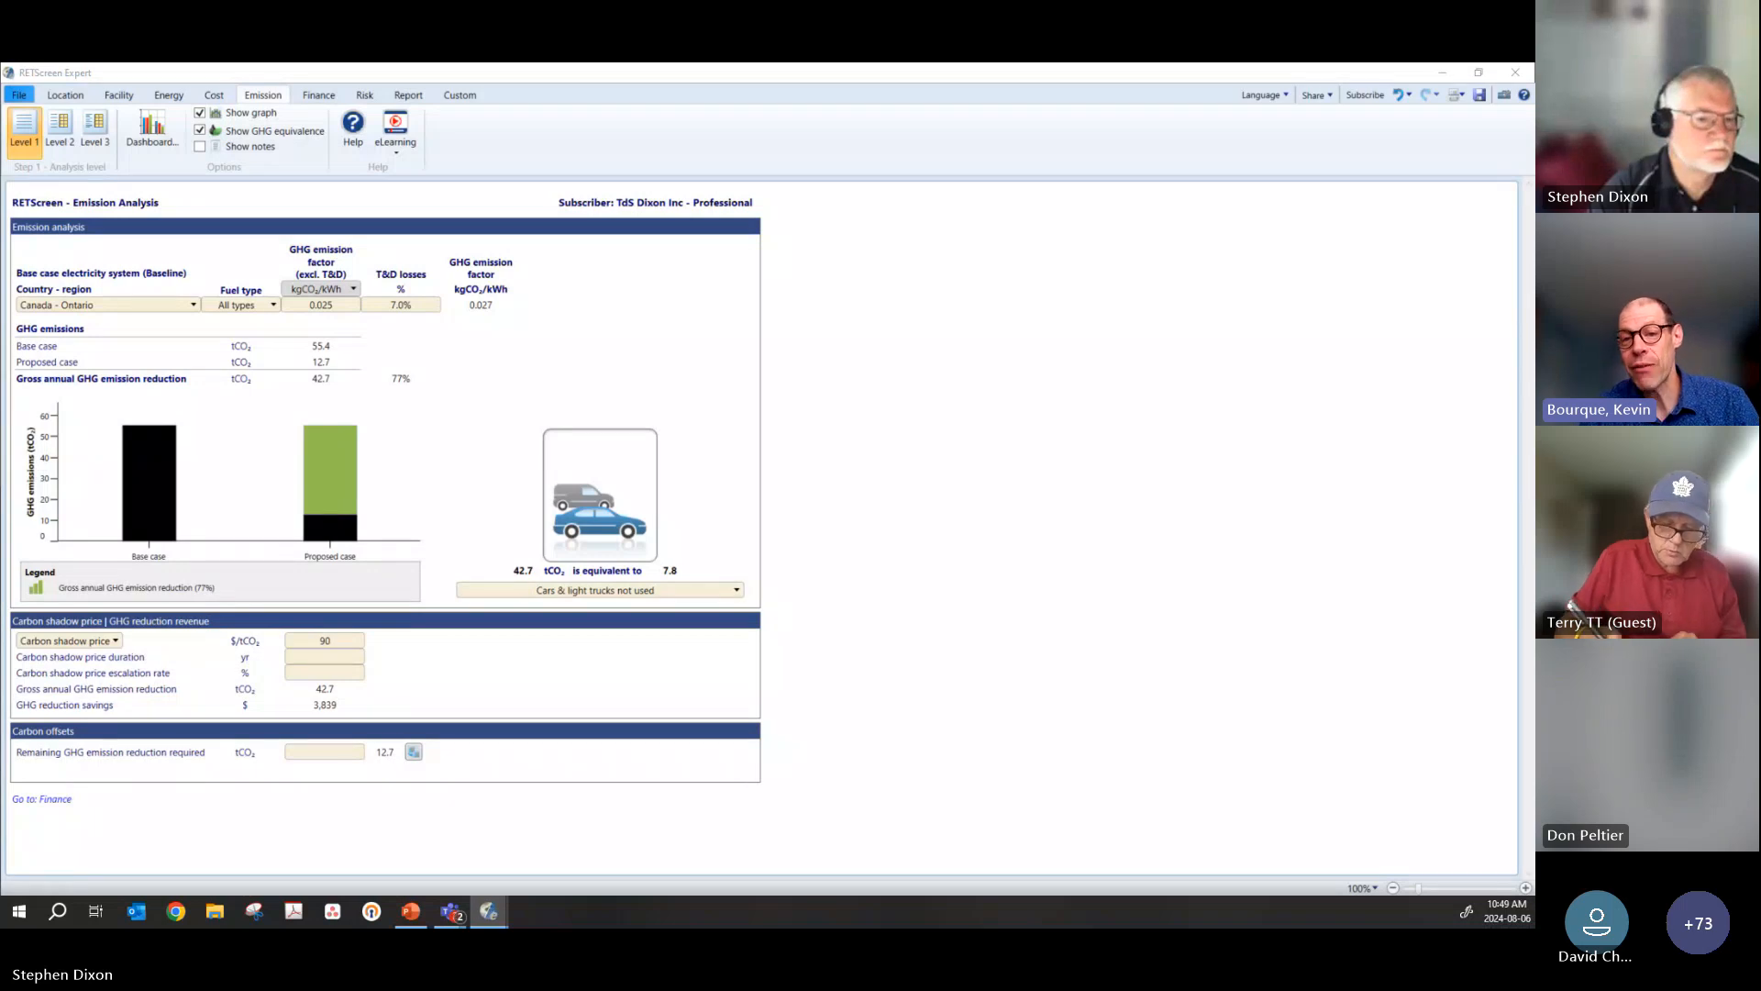
pyautogui.click(354, 641)
pyautogui.press('Delete')
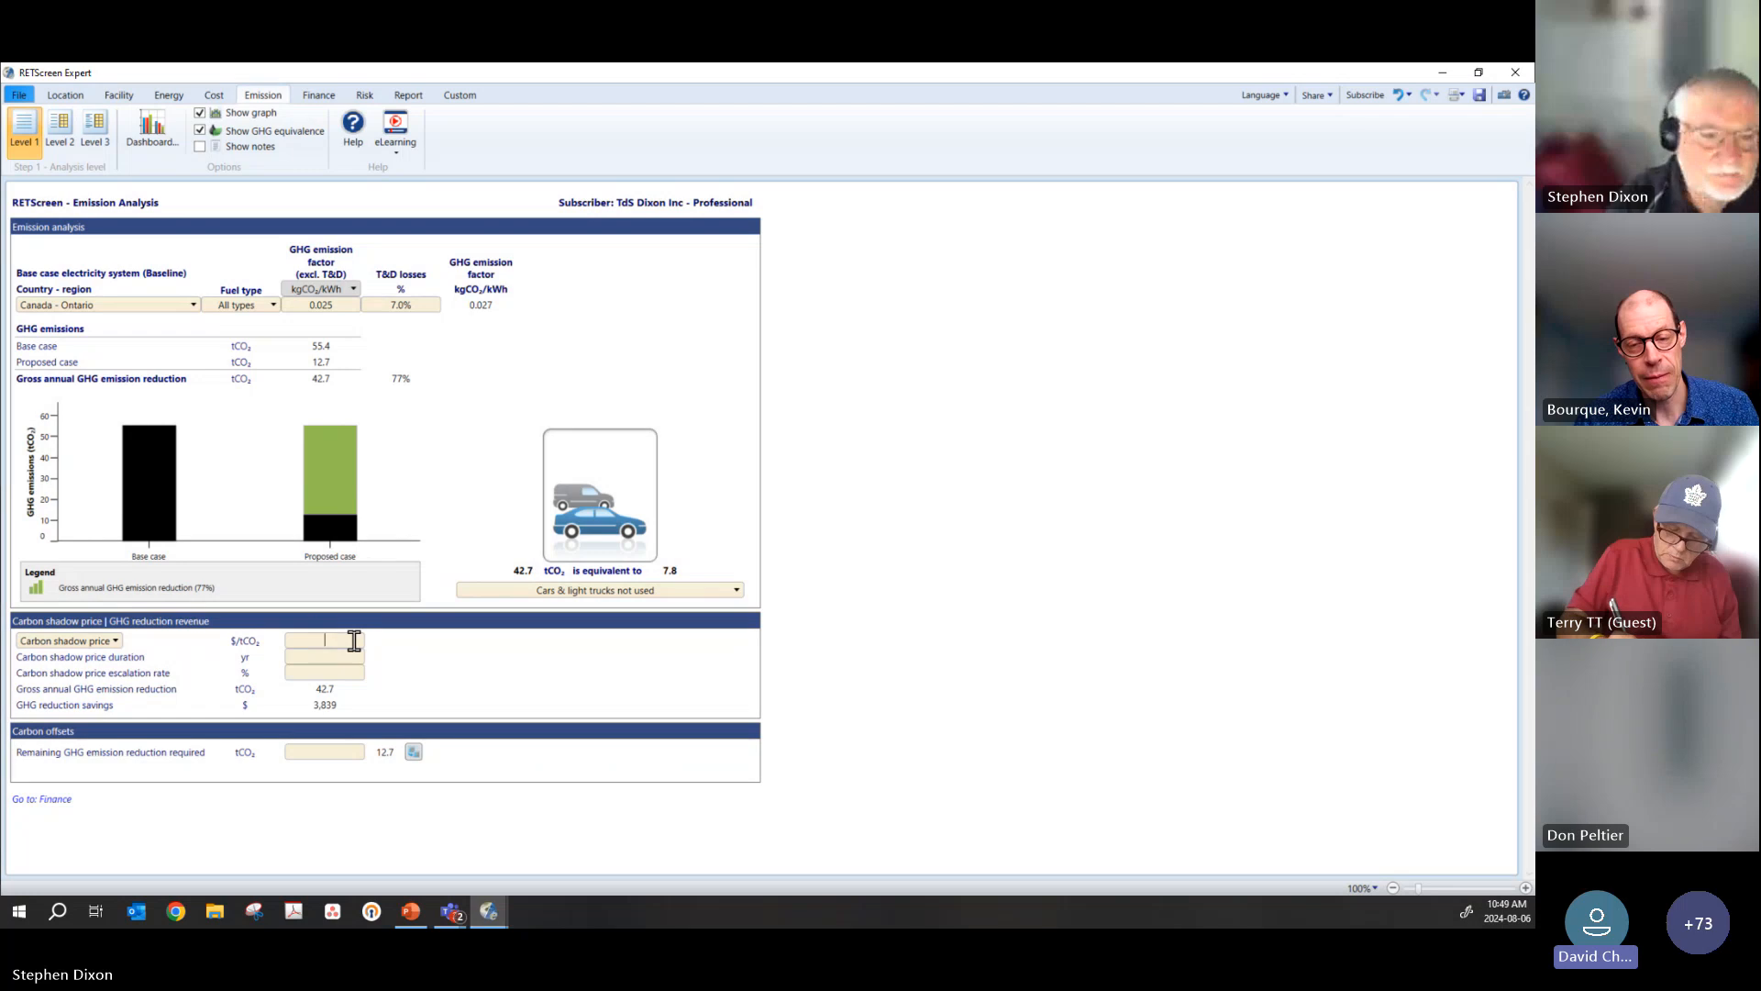
pyautogui.click(958, 625)
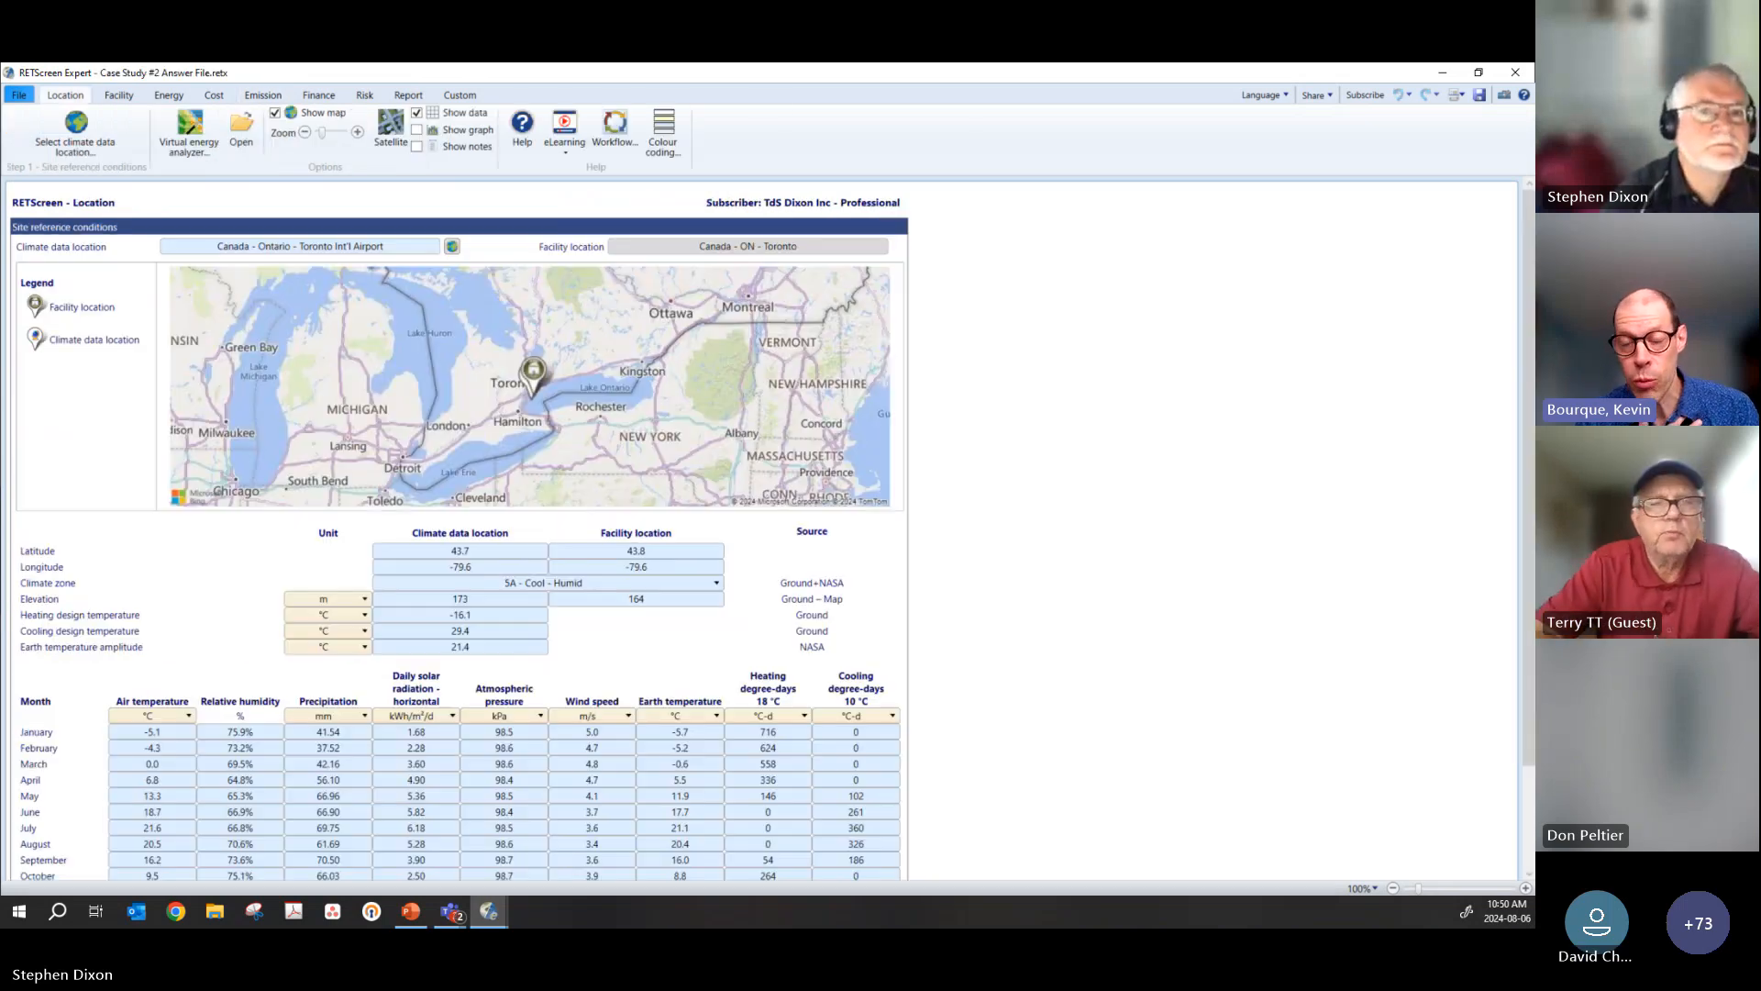
# Step: Move the Case Study #2 Answer File window off this display, and minimize the emission analysis window to show the desktop
pyautogui.moveTo(464, 73); pyautogui.dragTo(1532, 275)
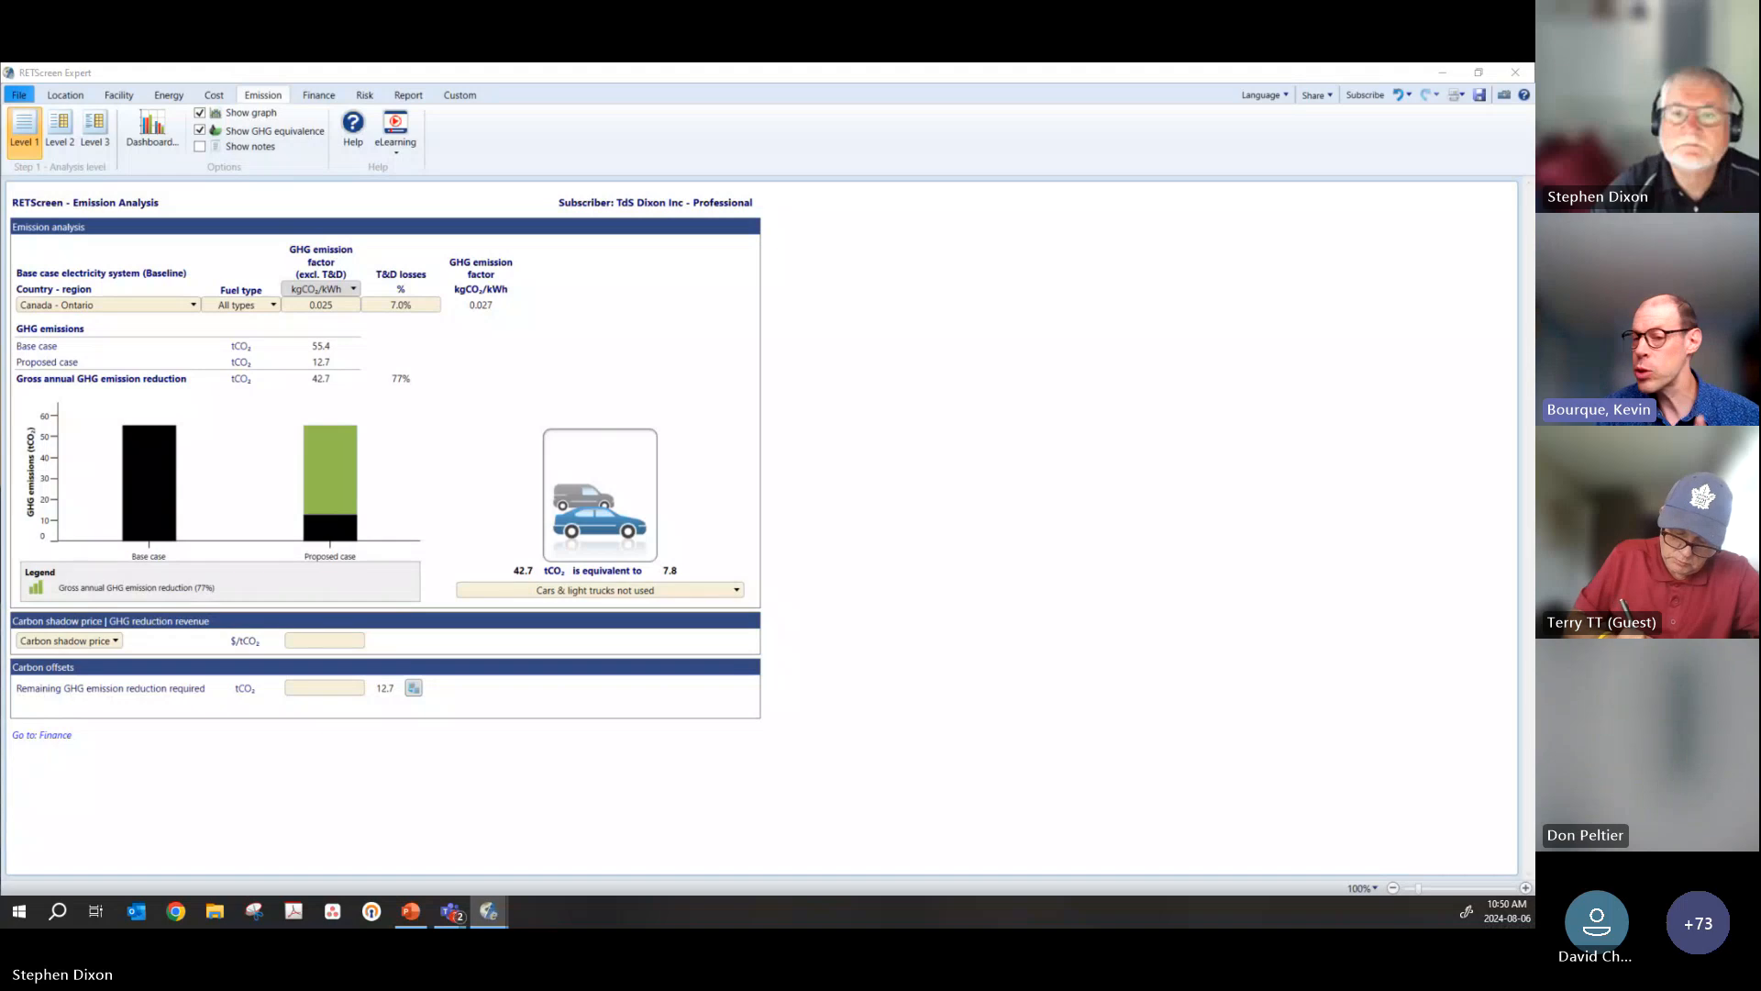
pyautogui.click(1444, 75)
pyautogui.click(1260, 272)
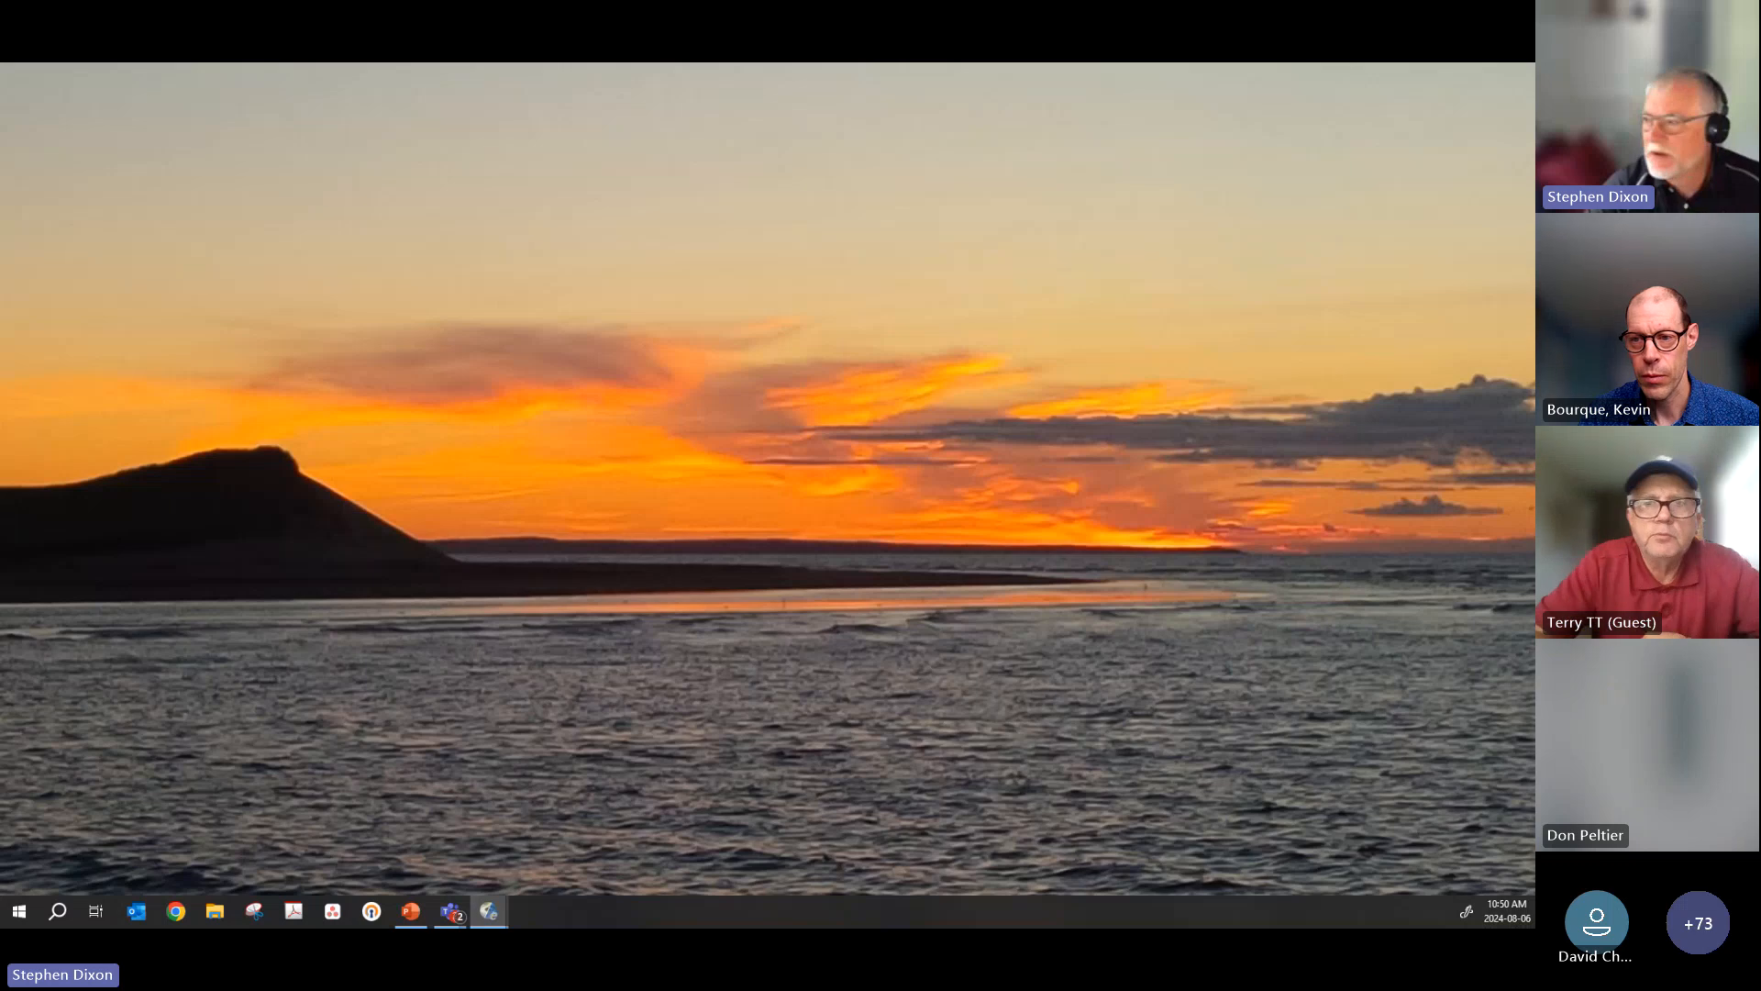
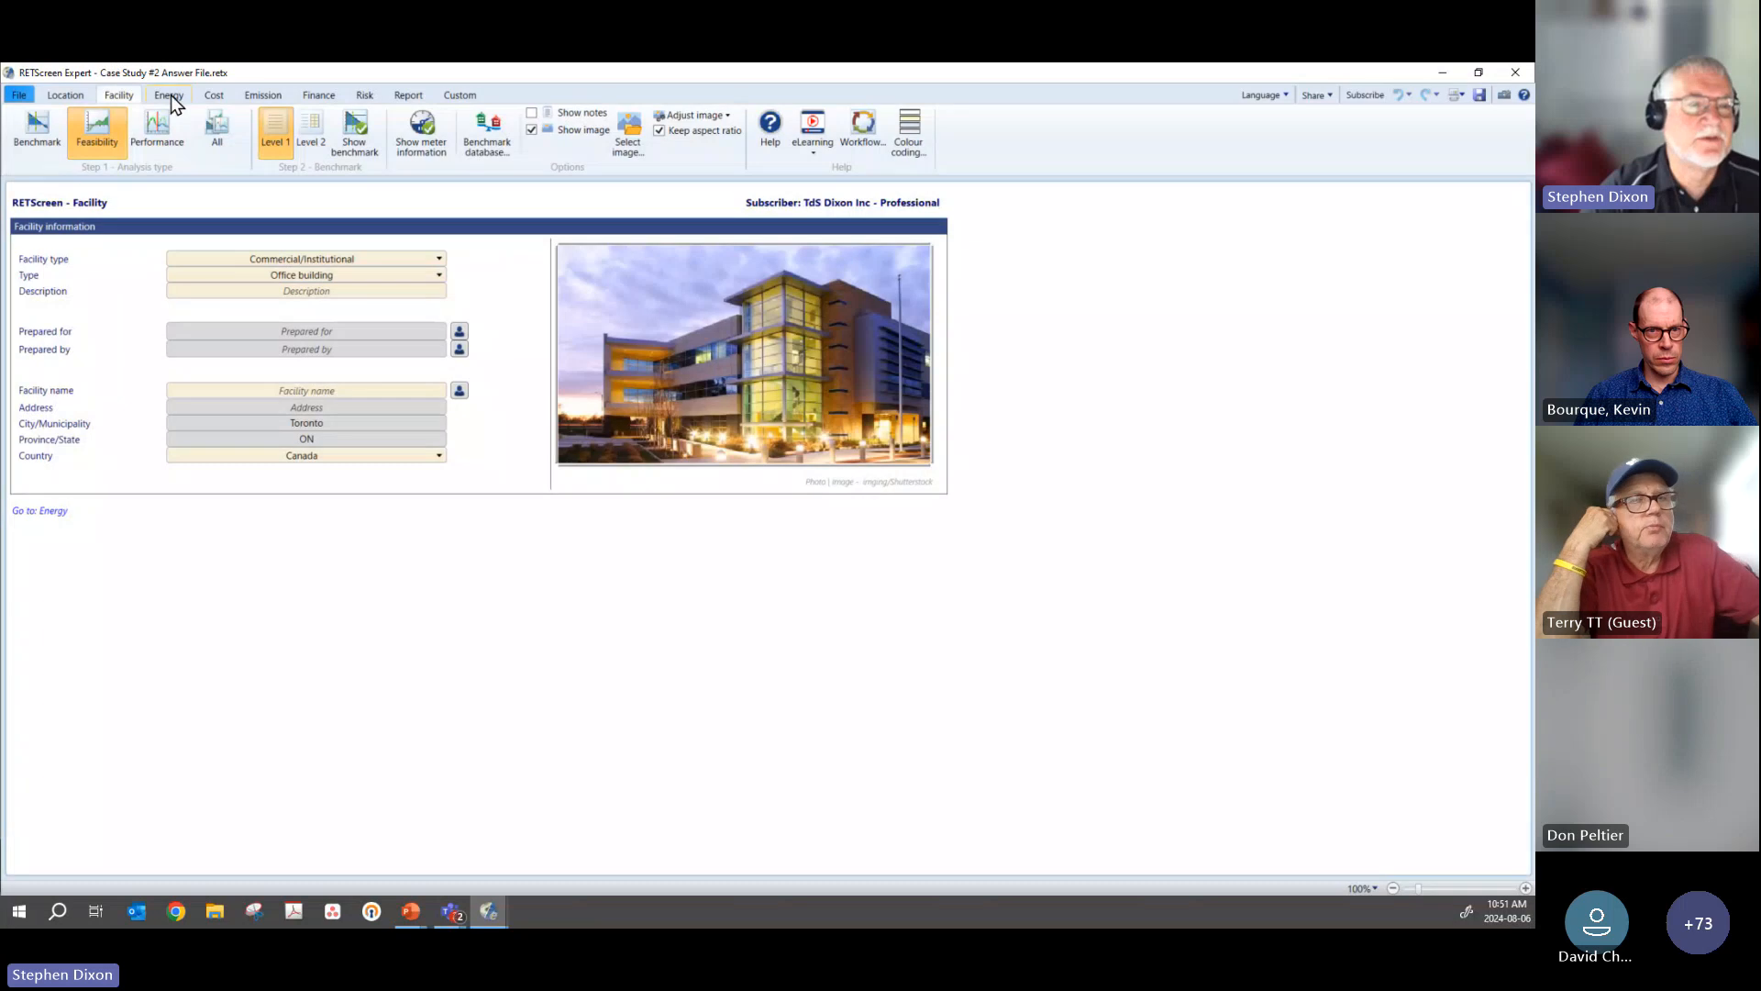
# Step: Review the energy model's electricity and fuel rates and the 24/7 and Setback schedules
pyautogui.click(170, 96)
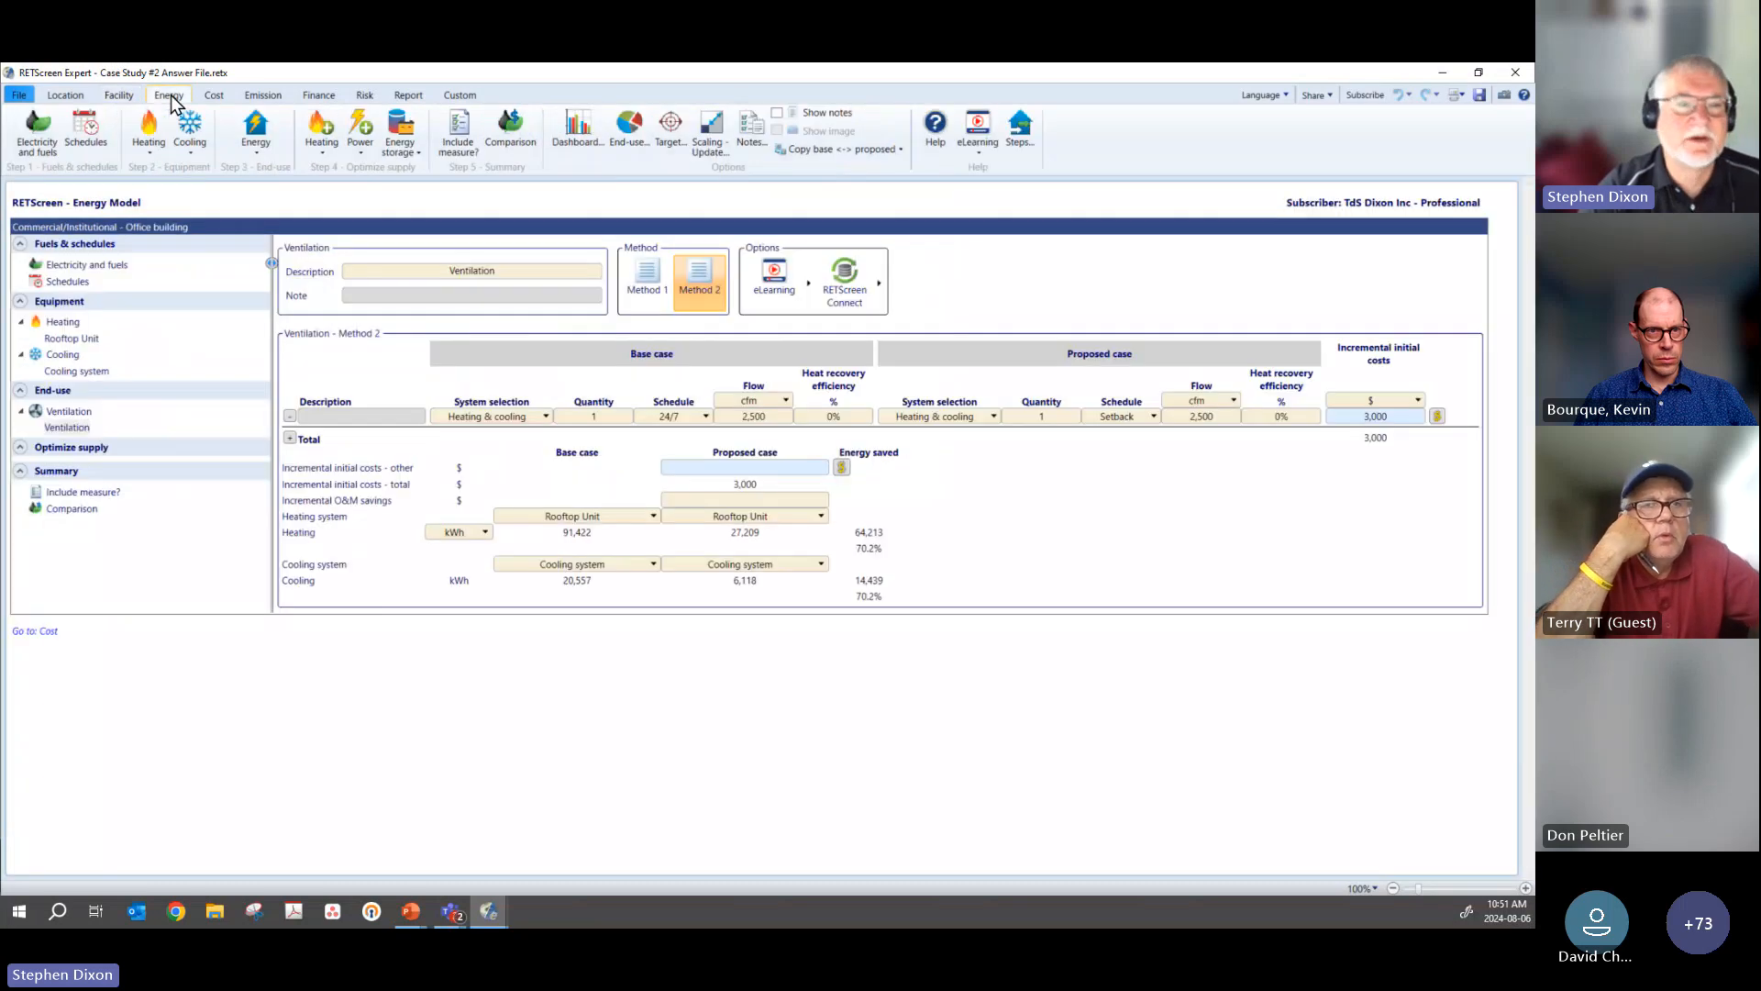
pyautogui.click(68, 266)
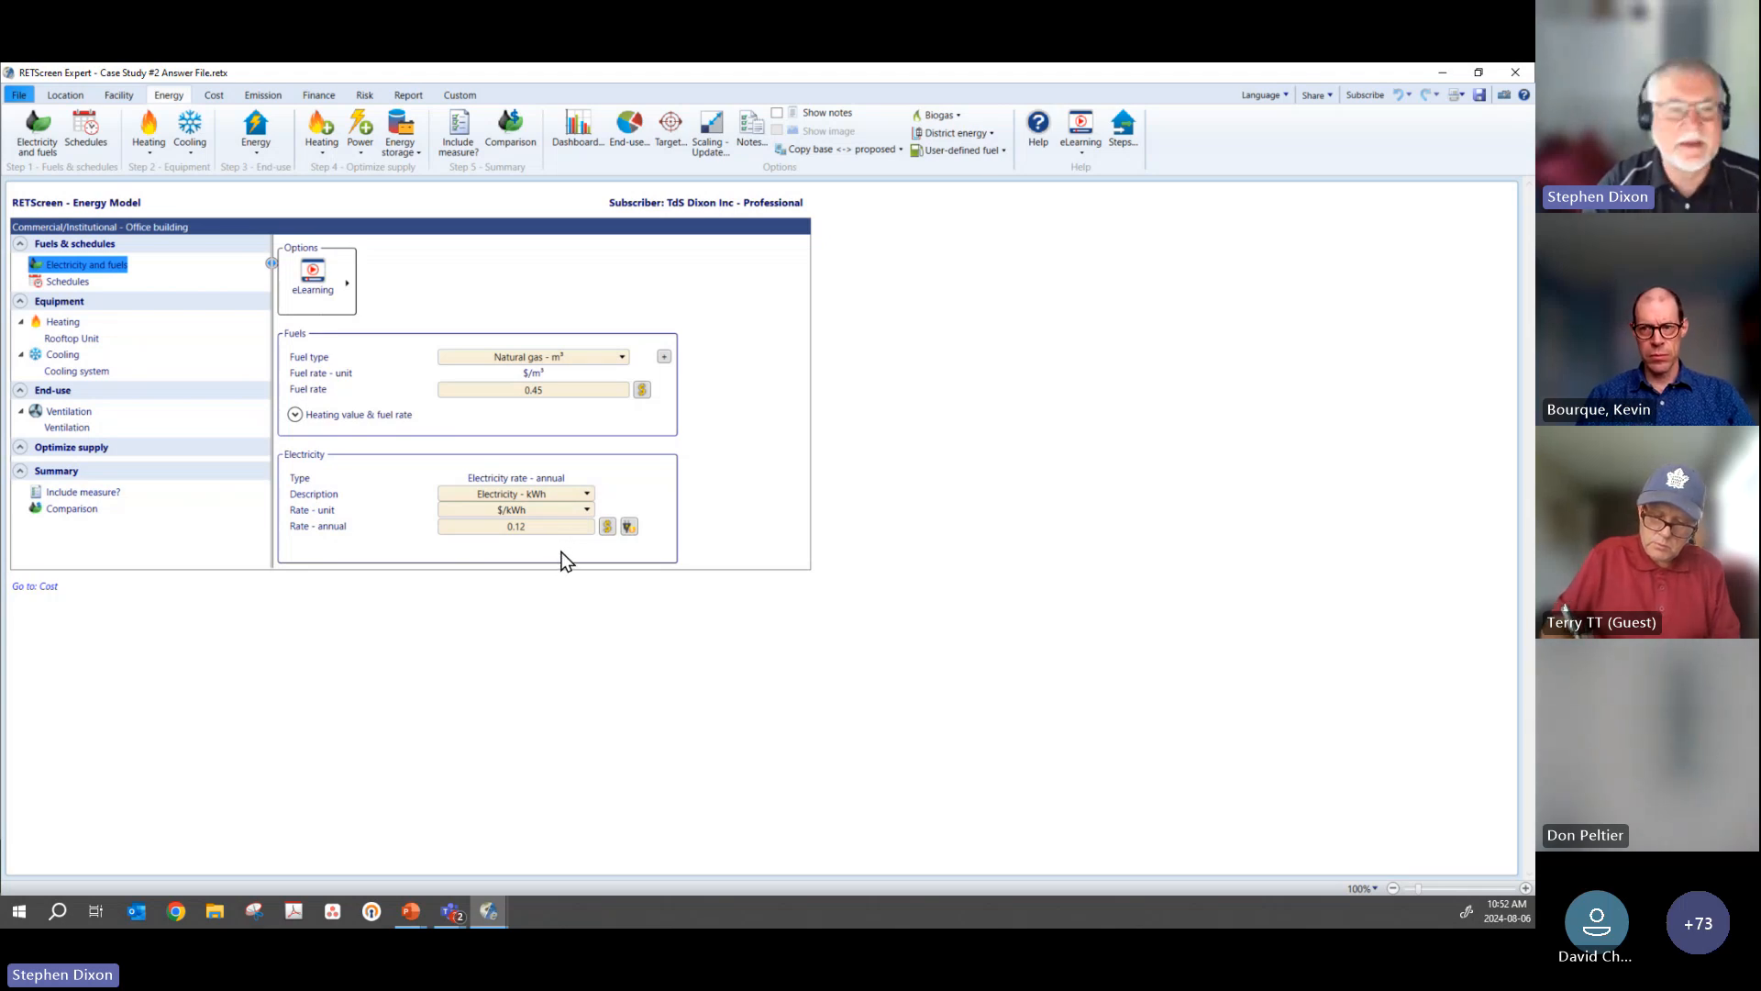
pyautogui.click(77, 284)
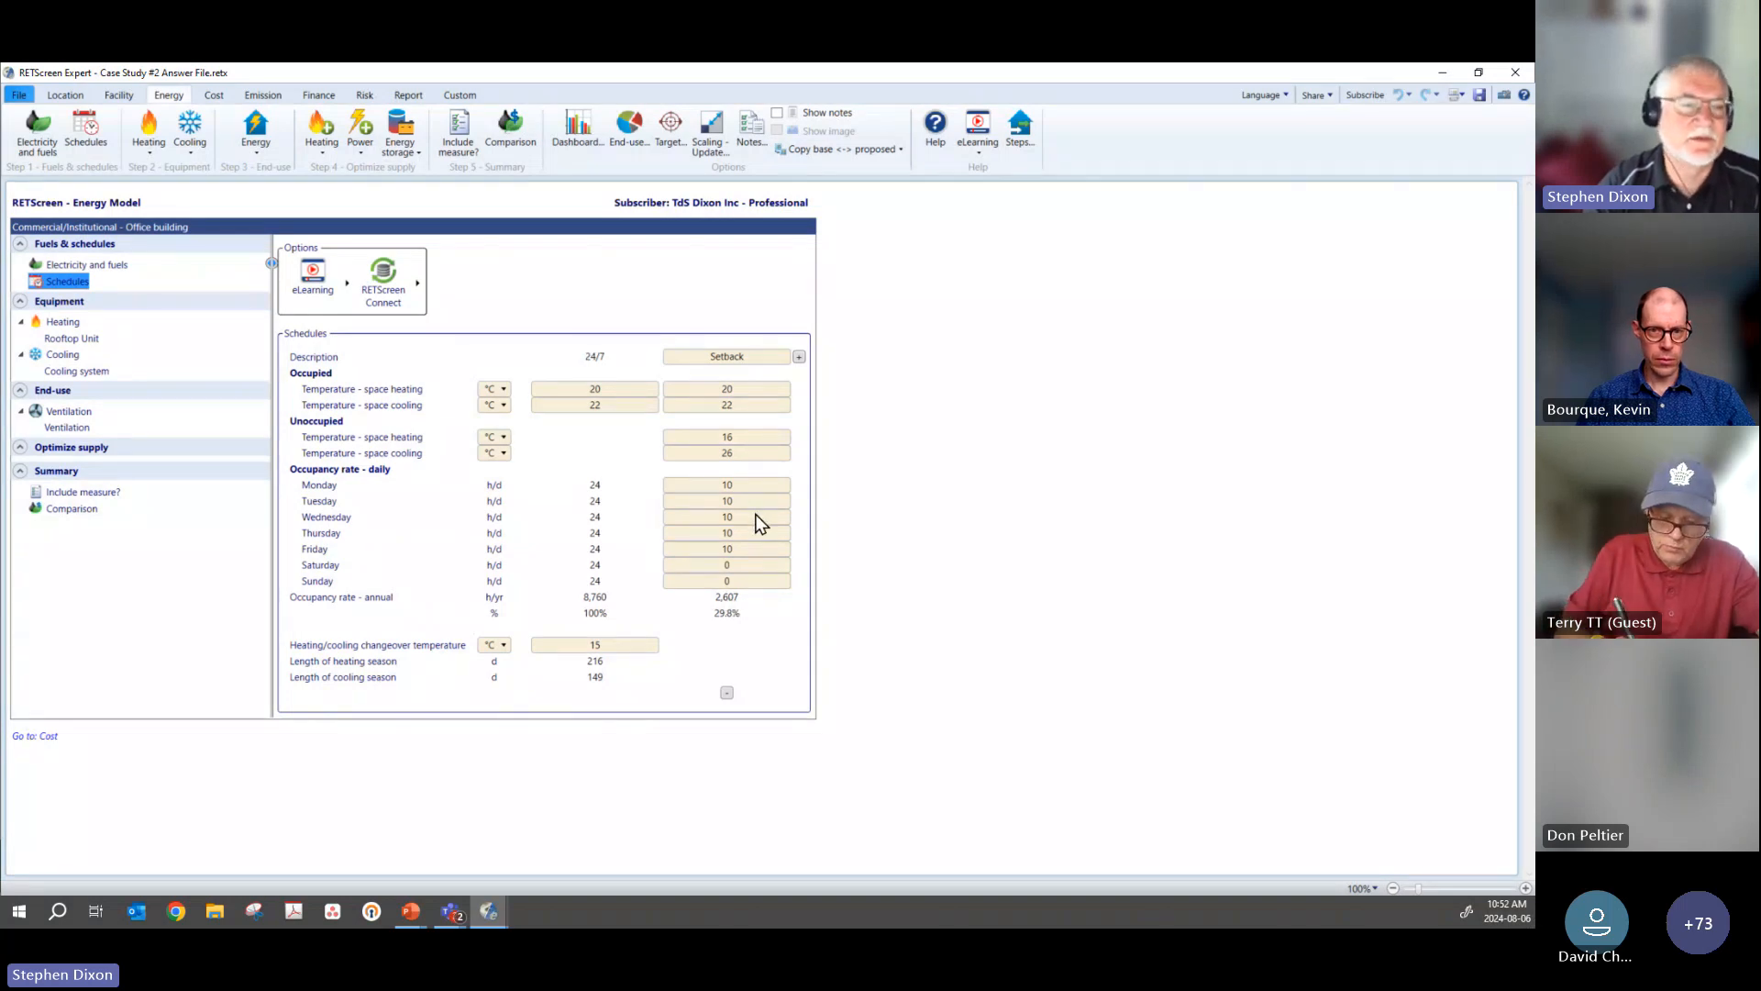
# Step: Examine the Rooftop Unit heating system's optional equipment details, base and proposed seasonal efficiencies, and heat pump prices in the cost database
pyautogui.click(60, 338)
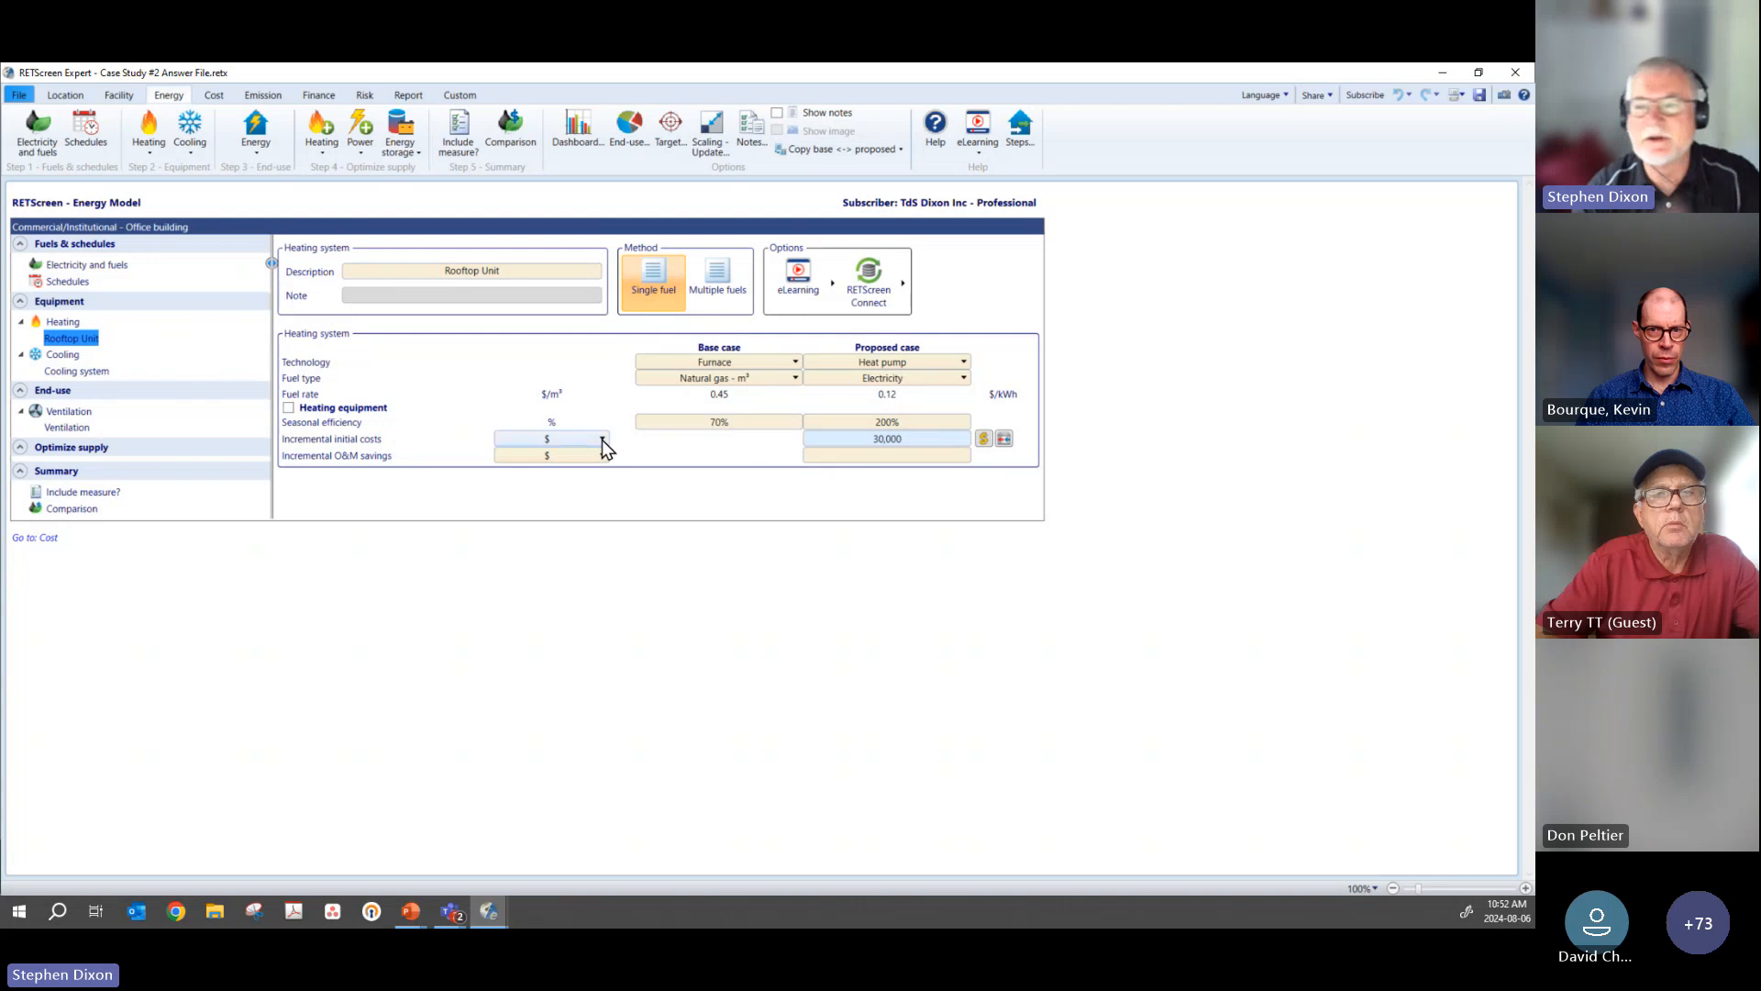
pyautogui.click(288, 408)
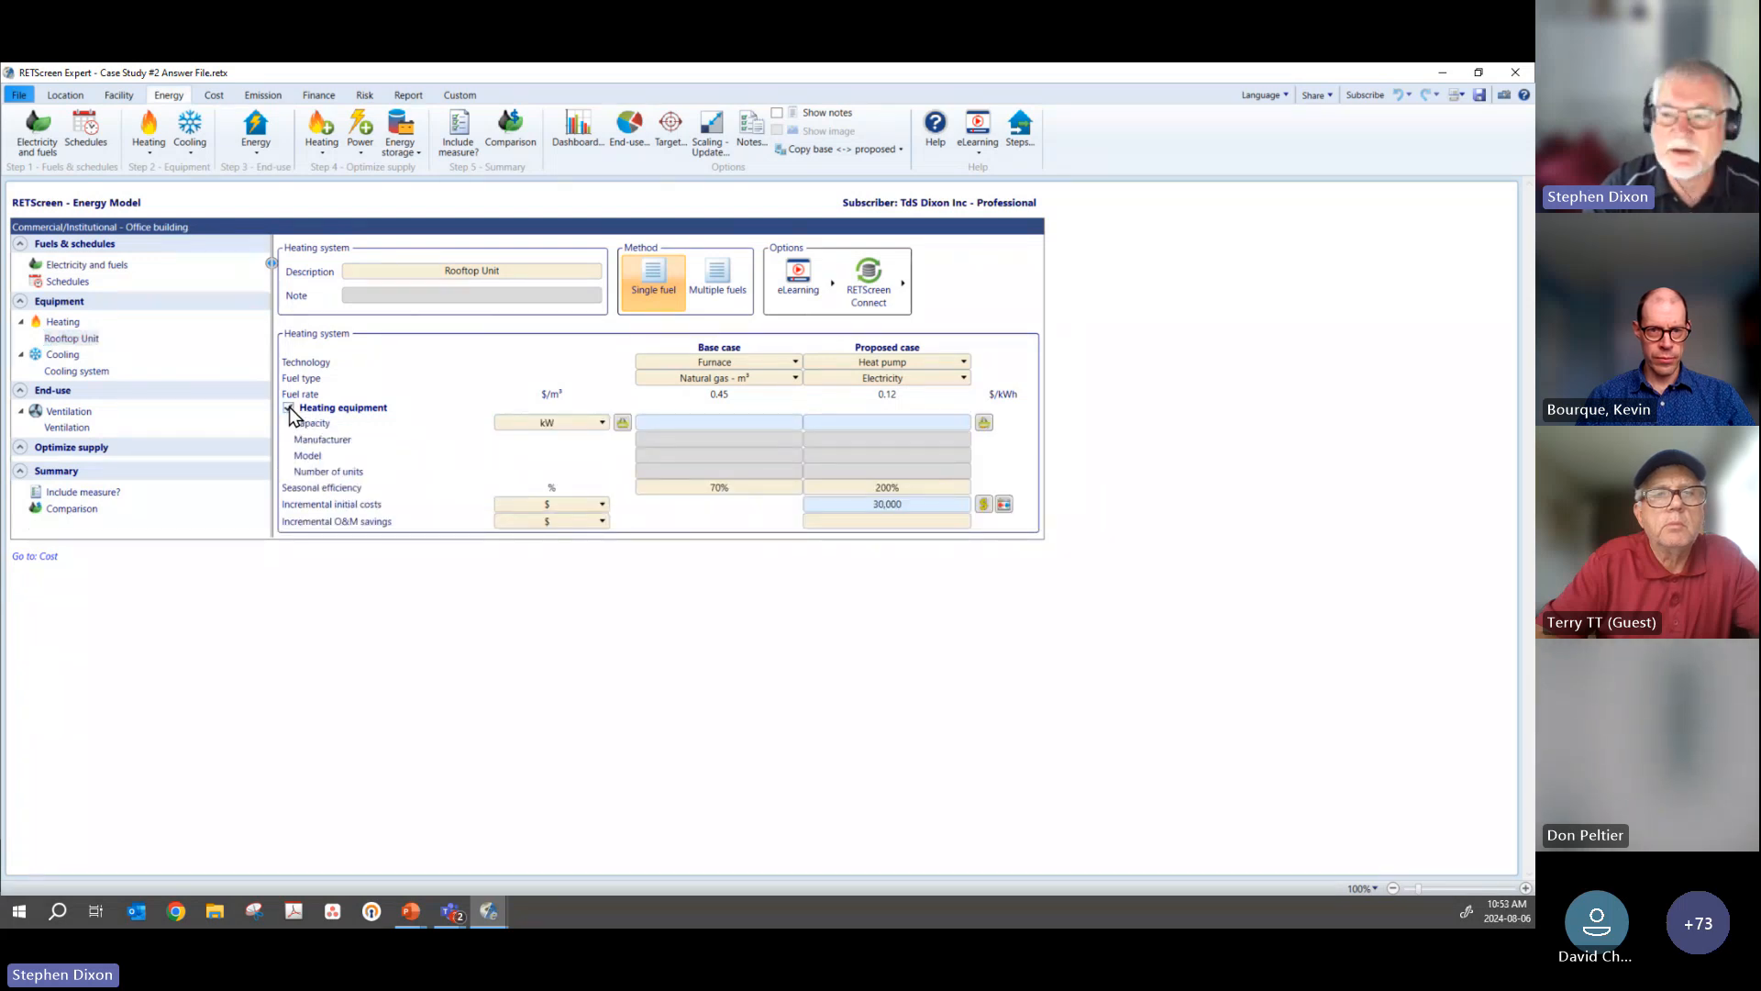
pyautogui.click(289, 409)
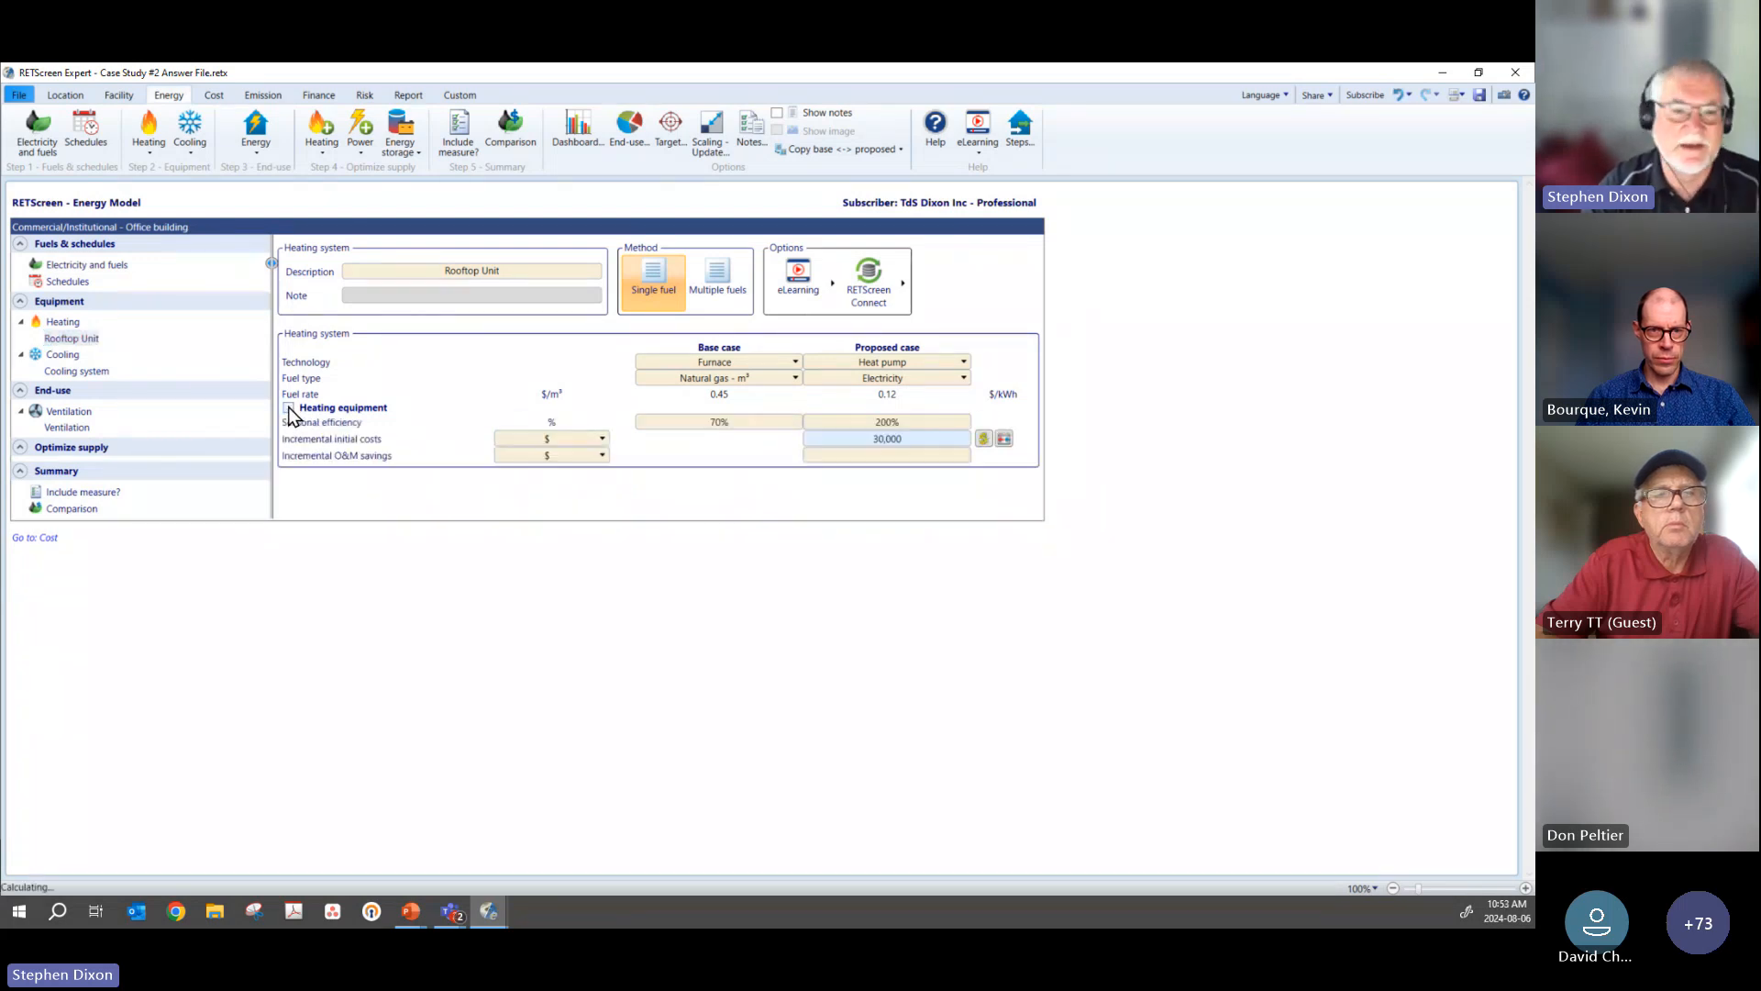
pyautogui.click(738, 422)
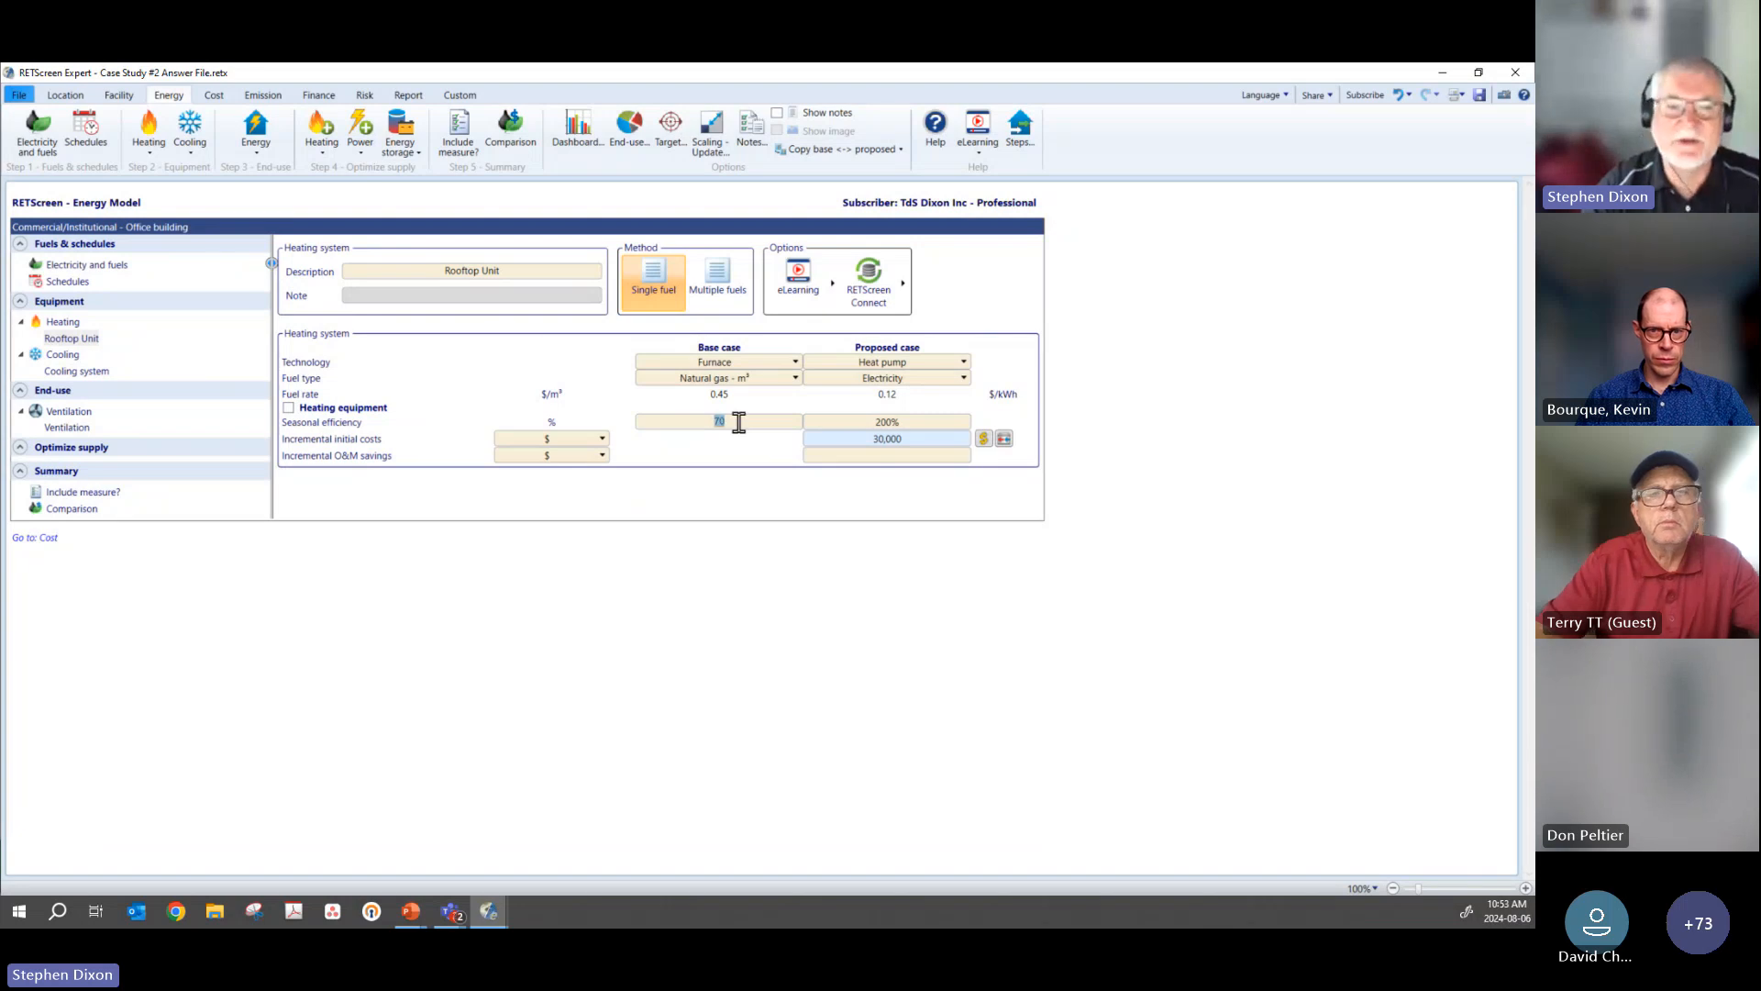
pyautogui.click(930, 422)
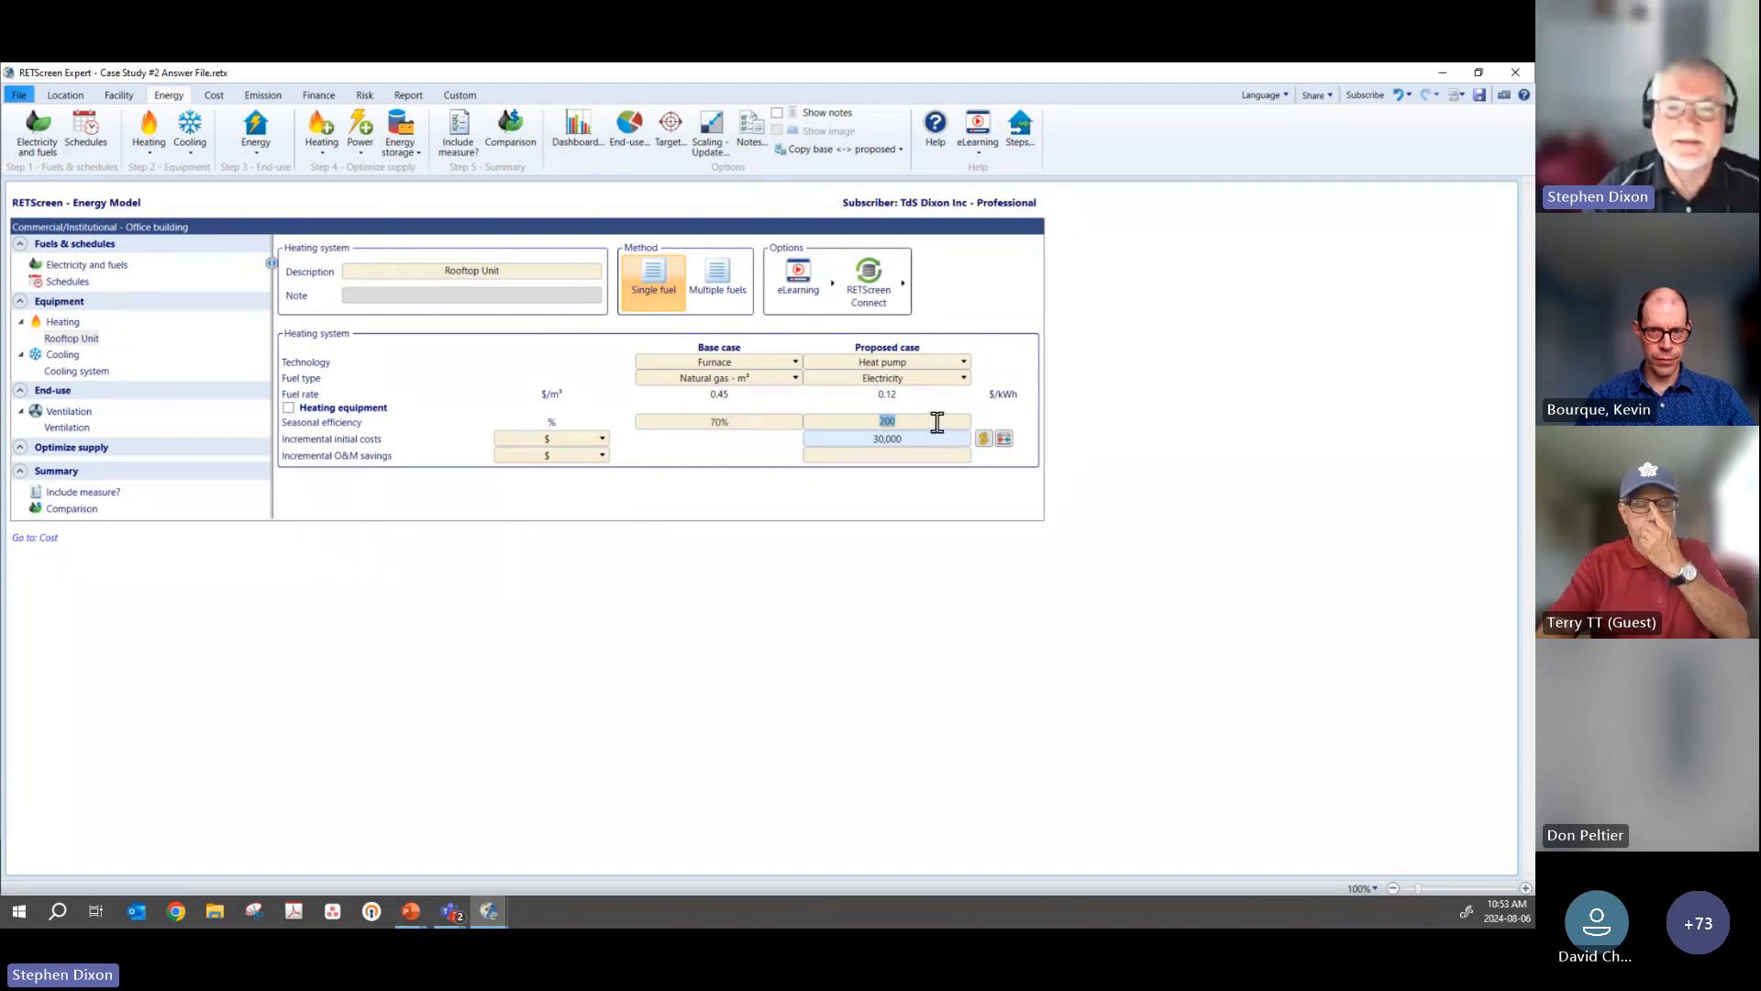
pyautogui.click(939, 422)
pyautogui.click(1099, 411)
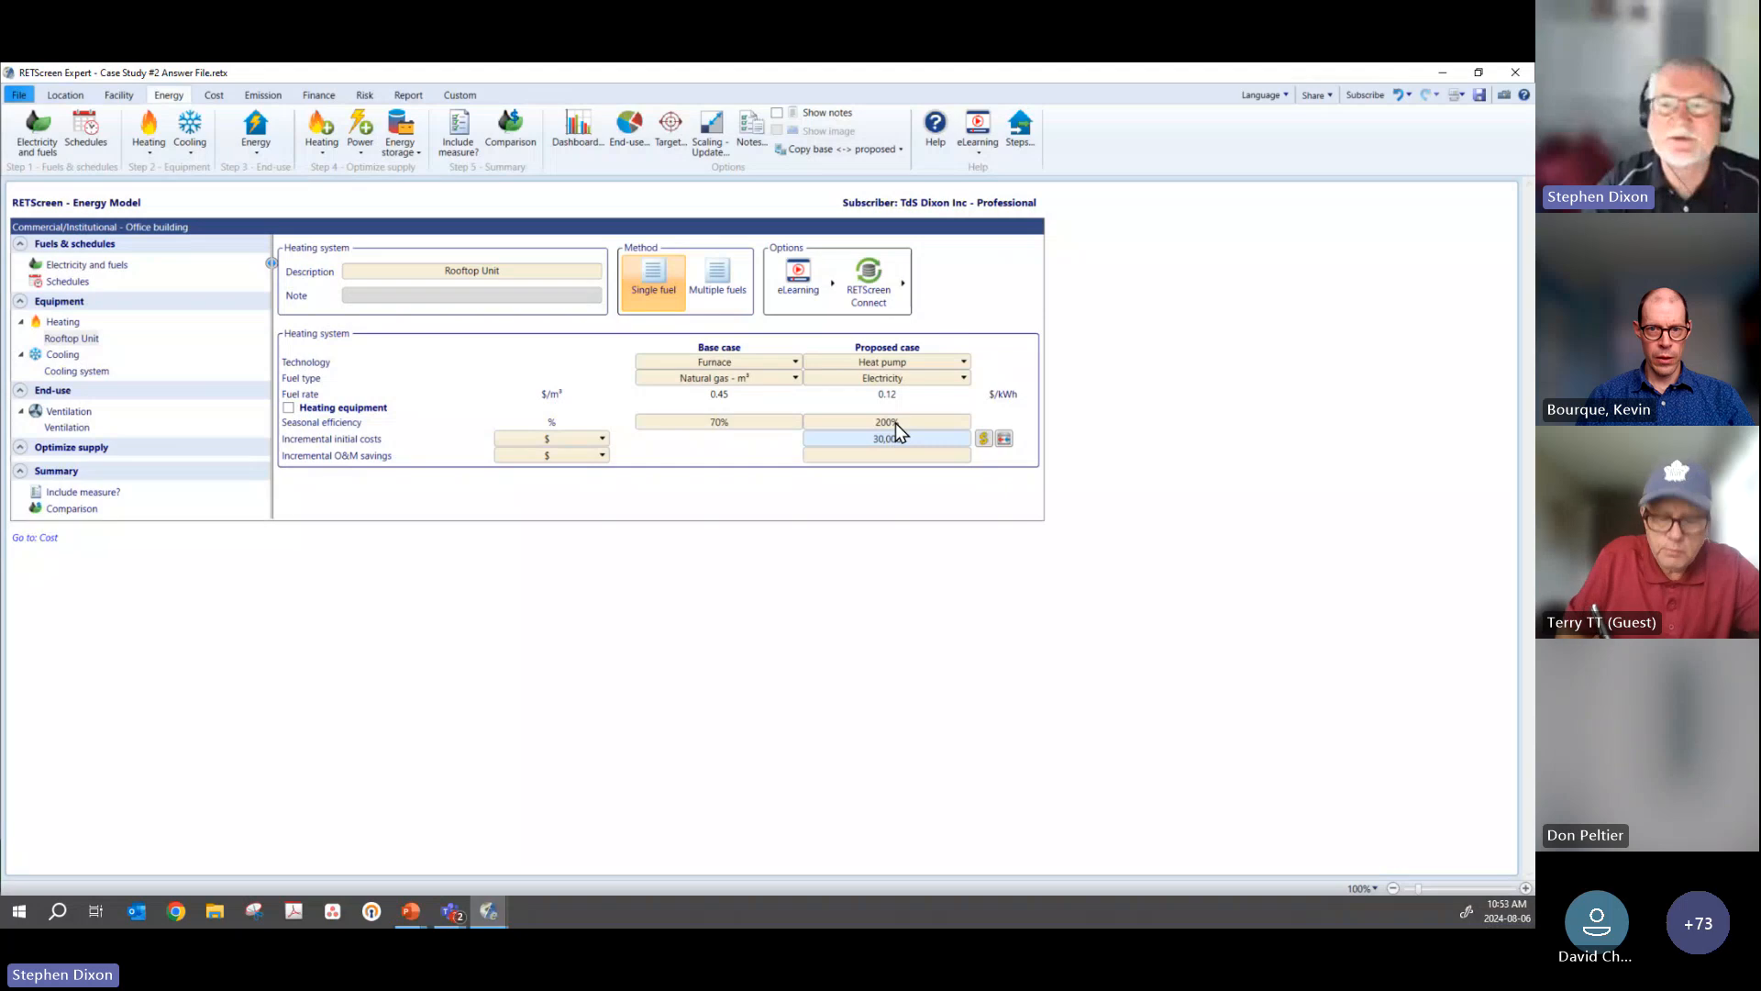
pyautogui.click(983, 438)
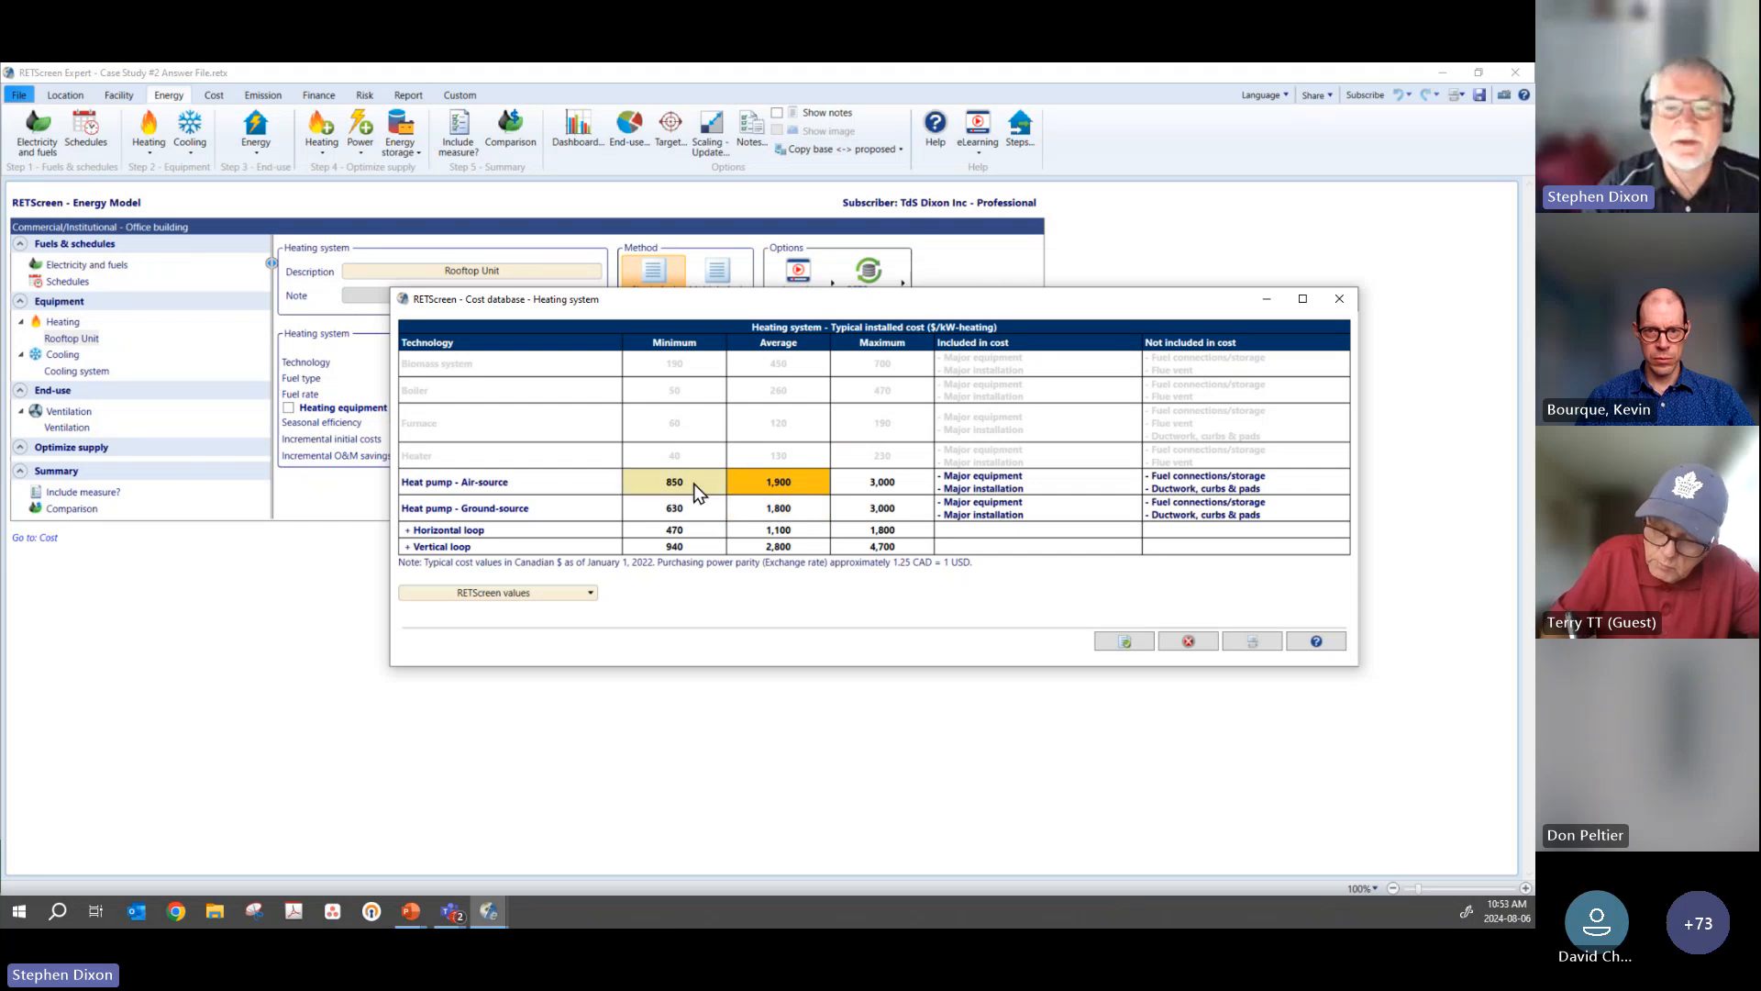
pyautogui.click(1186, 642)
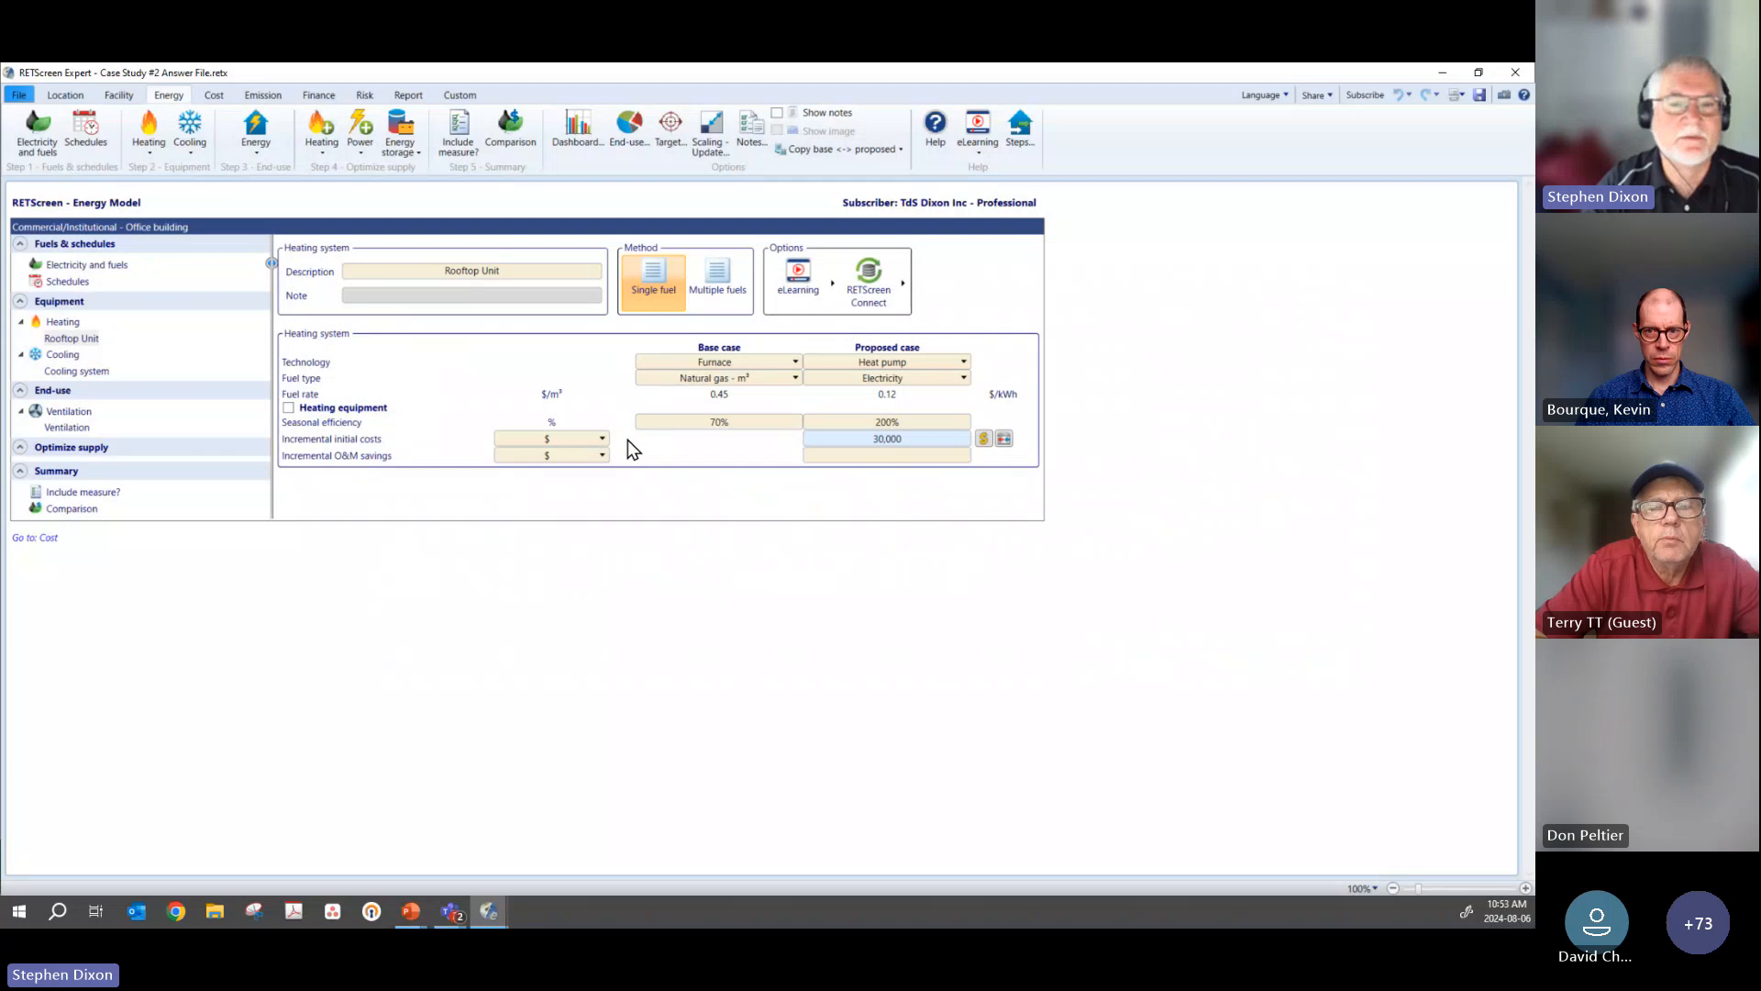
# Step: View the cooling system's seasonal efficiency in Btu/Wh, and return its unit to kW/kW
pyautogui.click(67, 371)
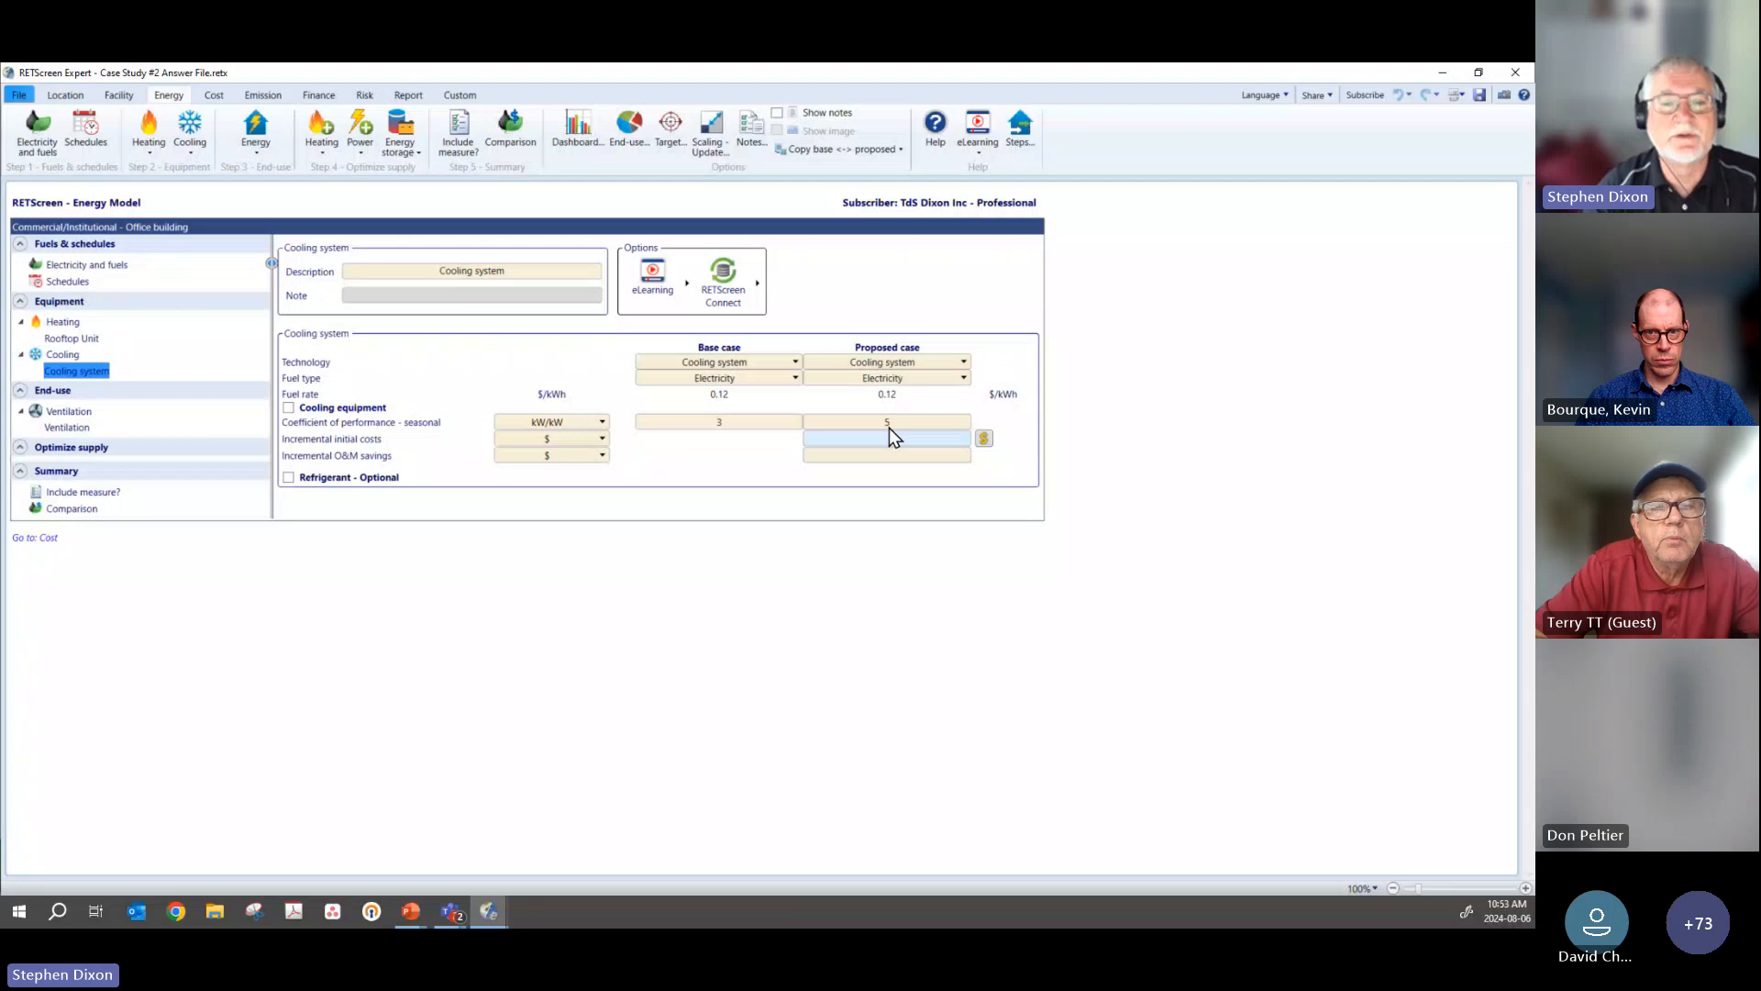
pyautogui.click(569, 423)
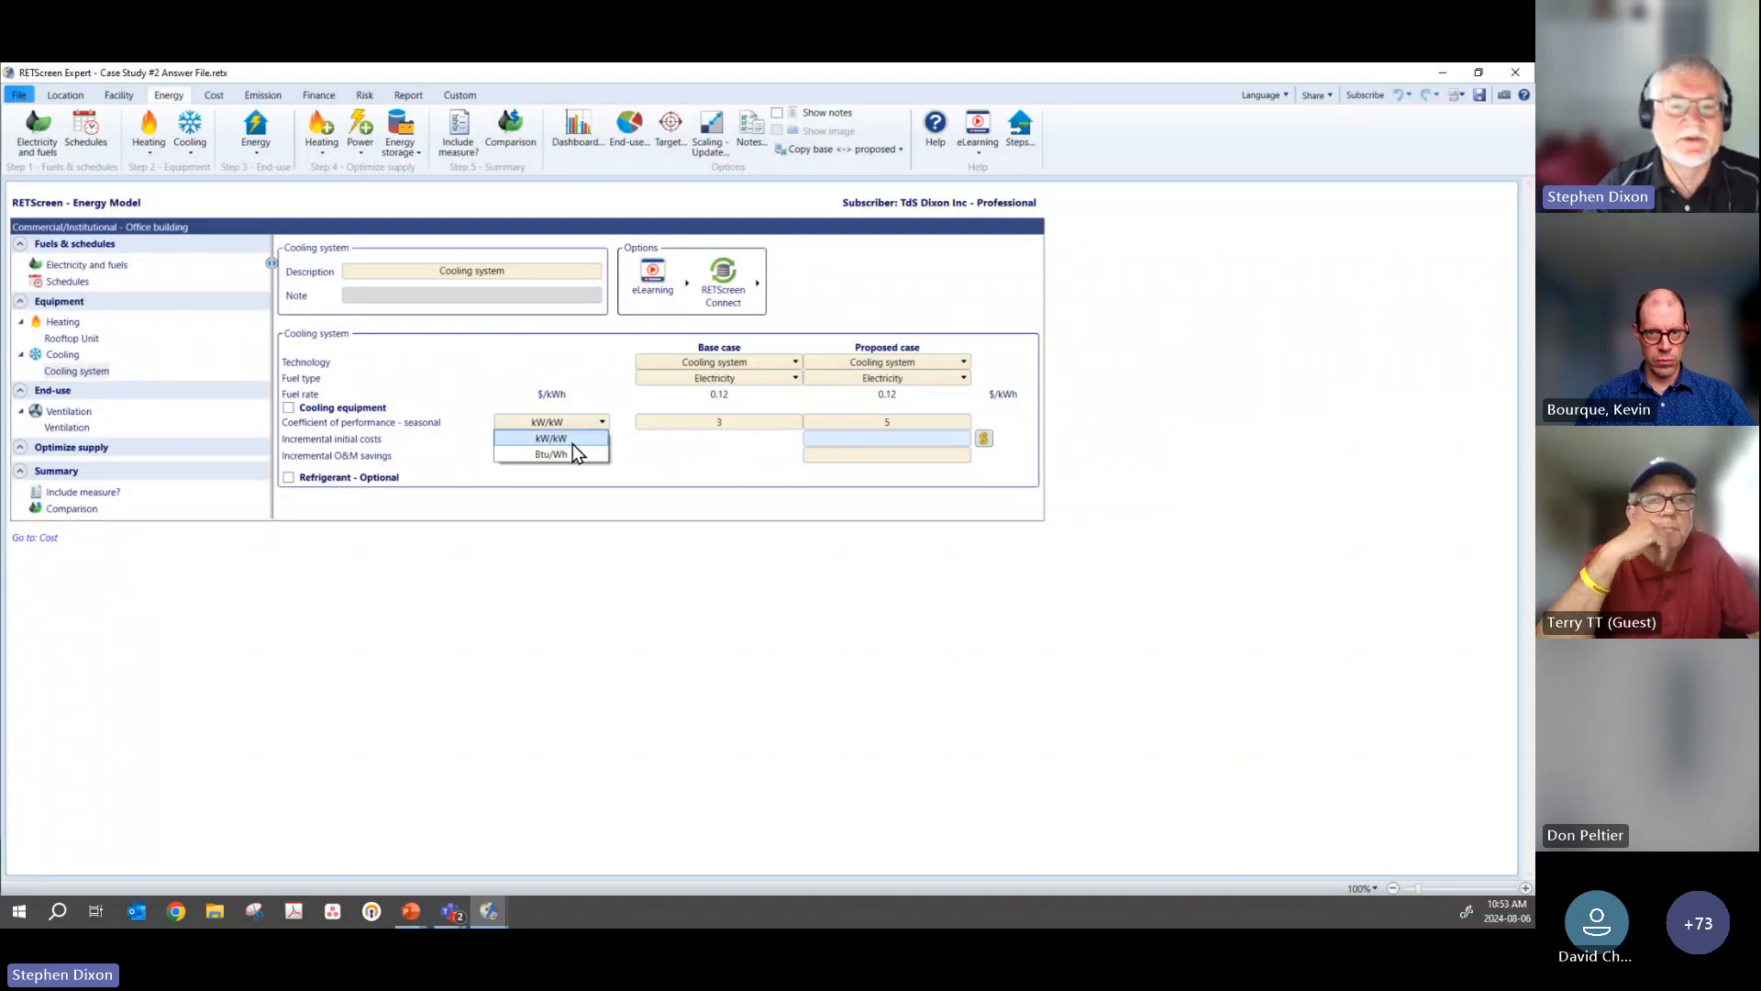
pyautogui.click(573, 449)
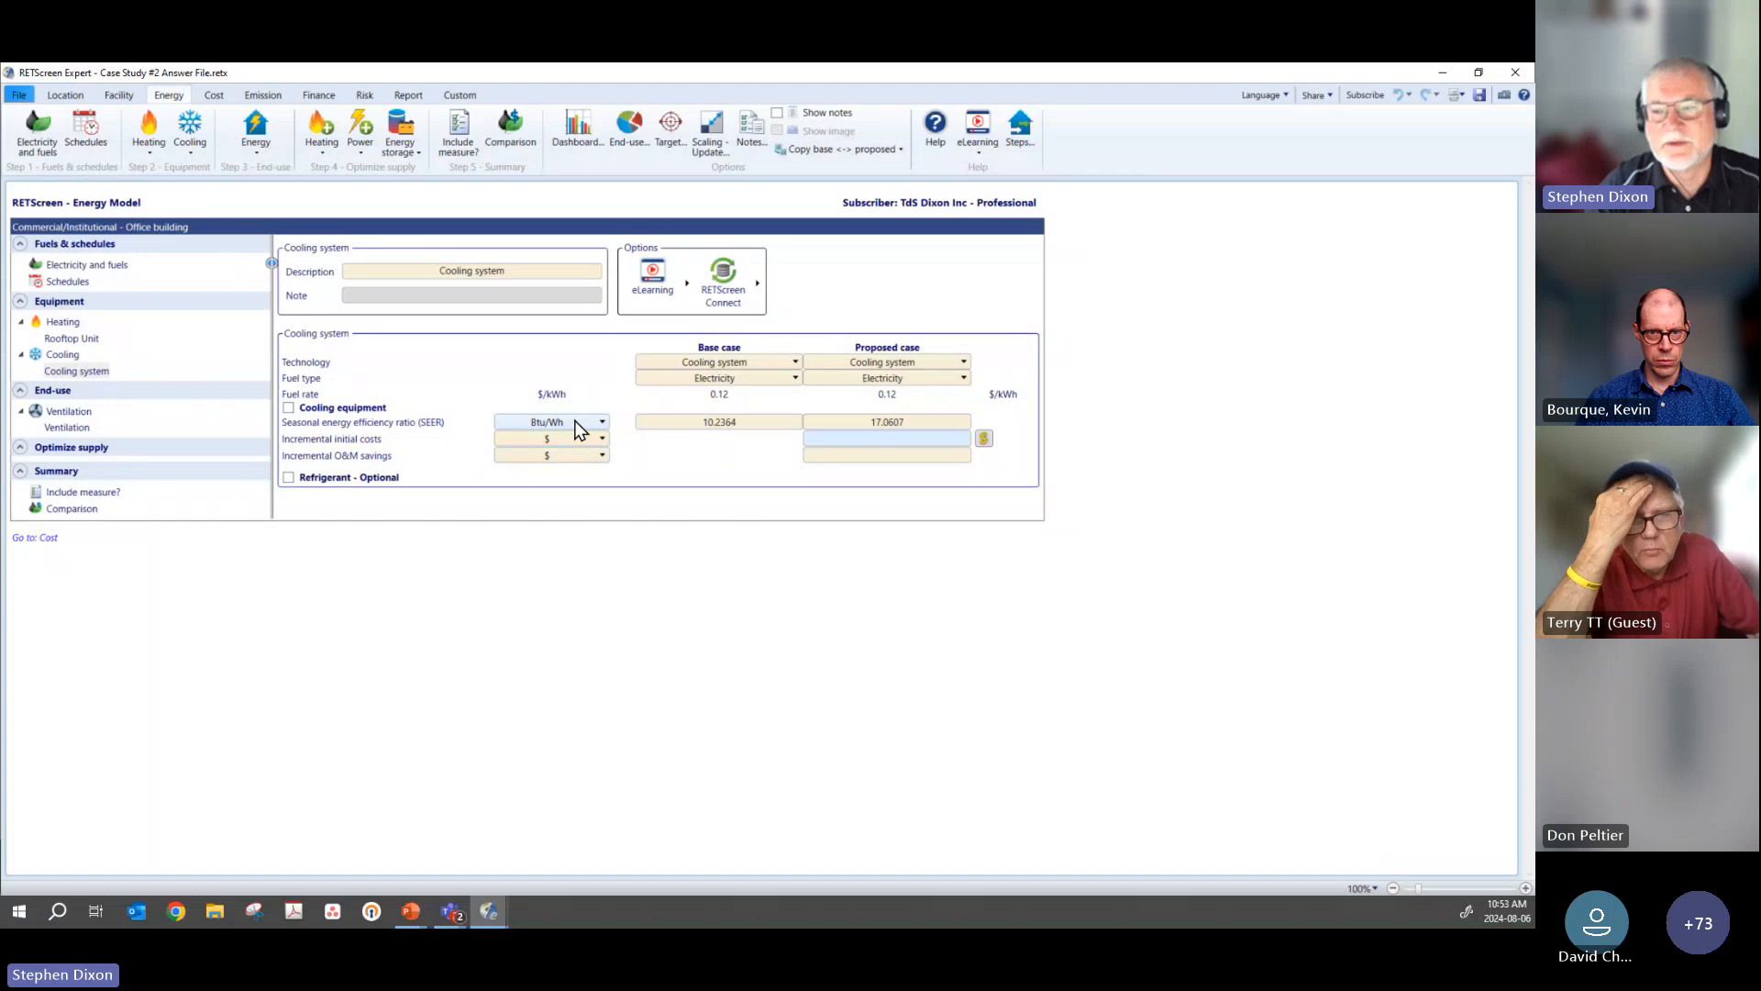
pyautogui.click(576, 424)
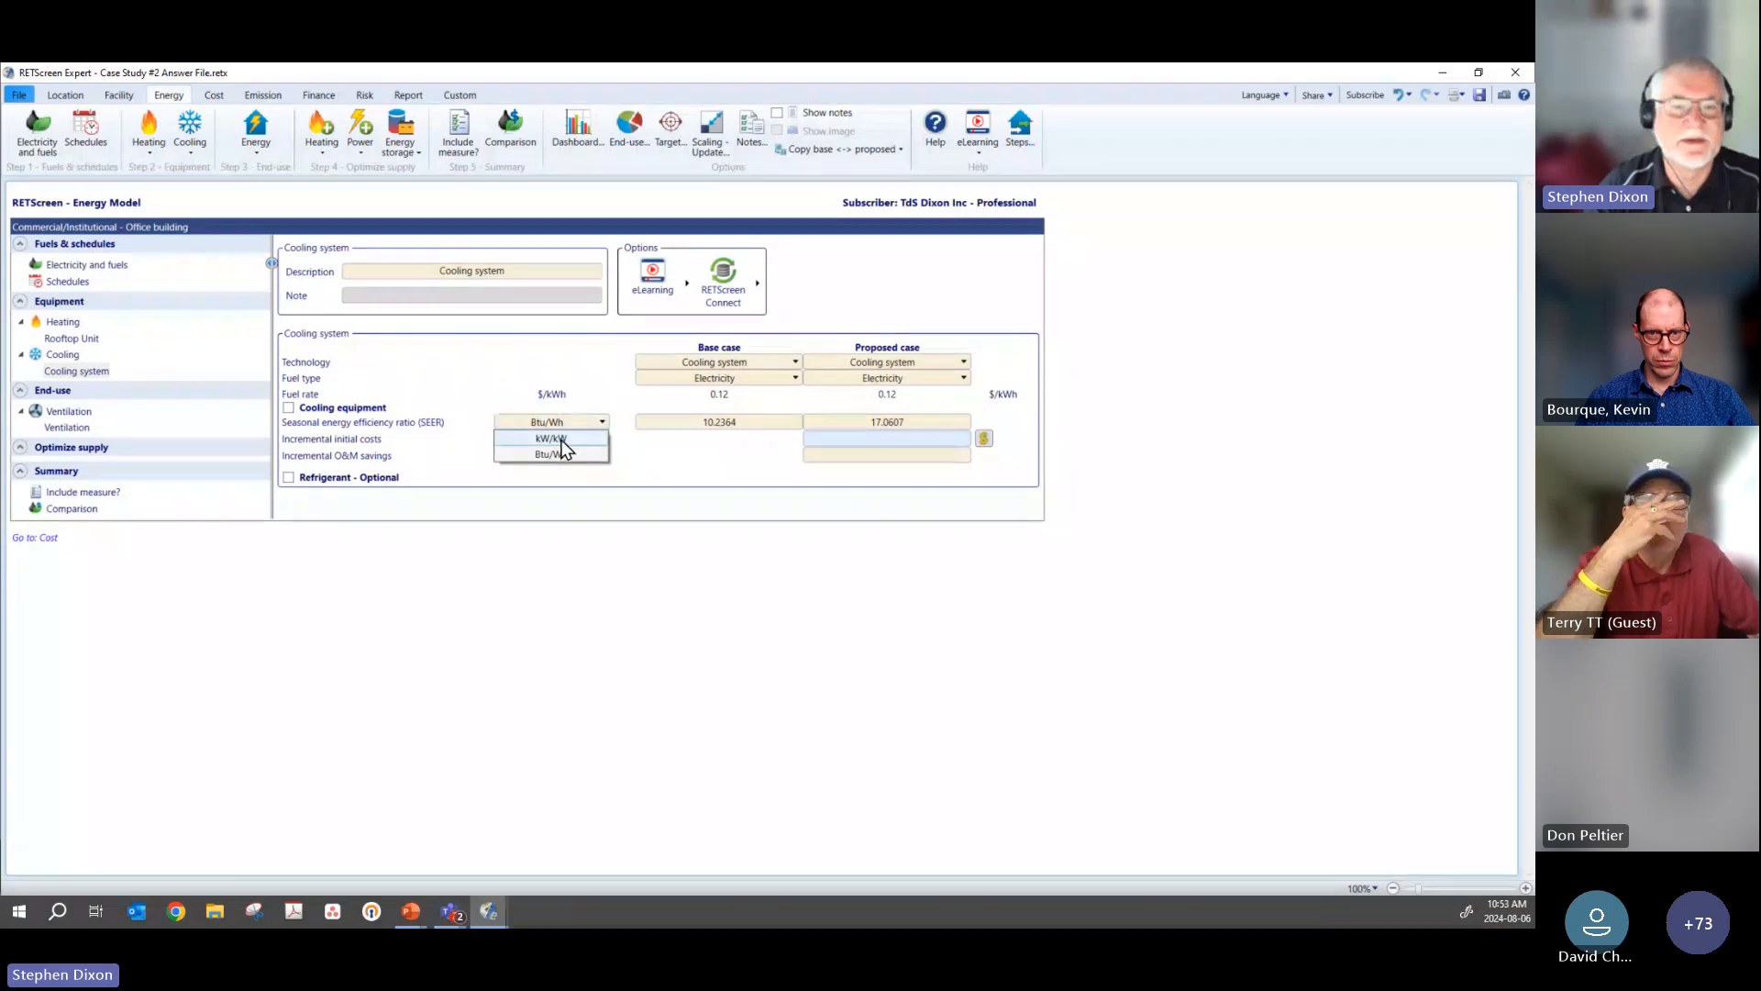
pyautogui.click(561, 439)
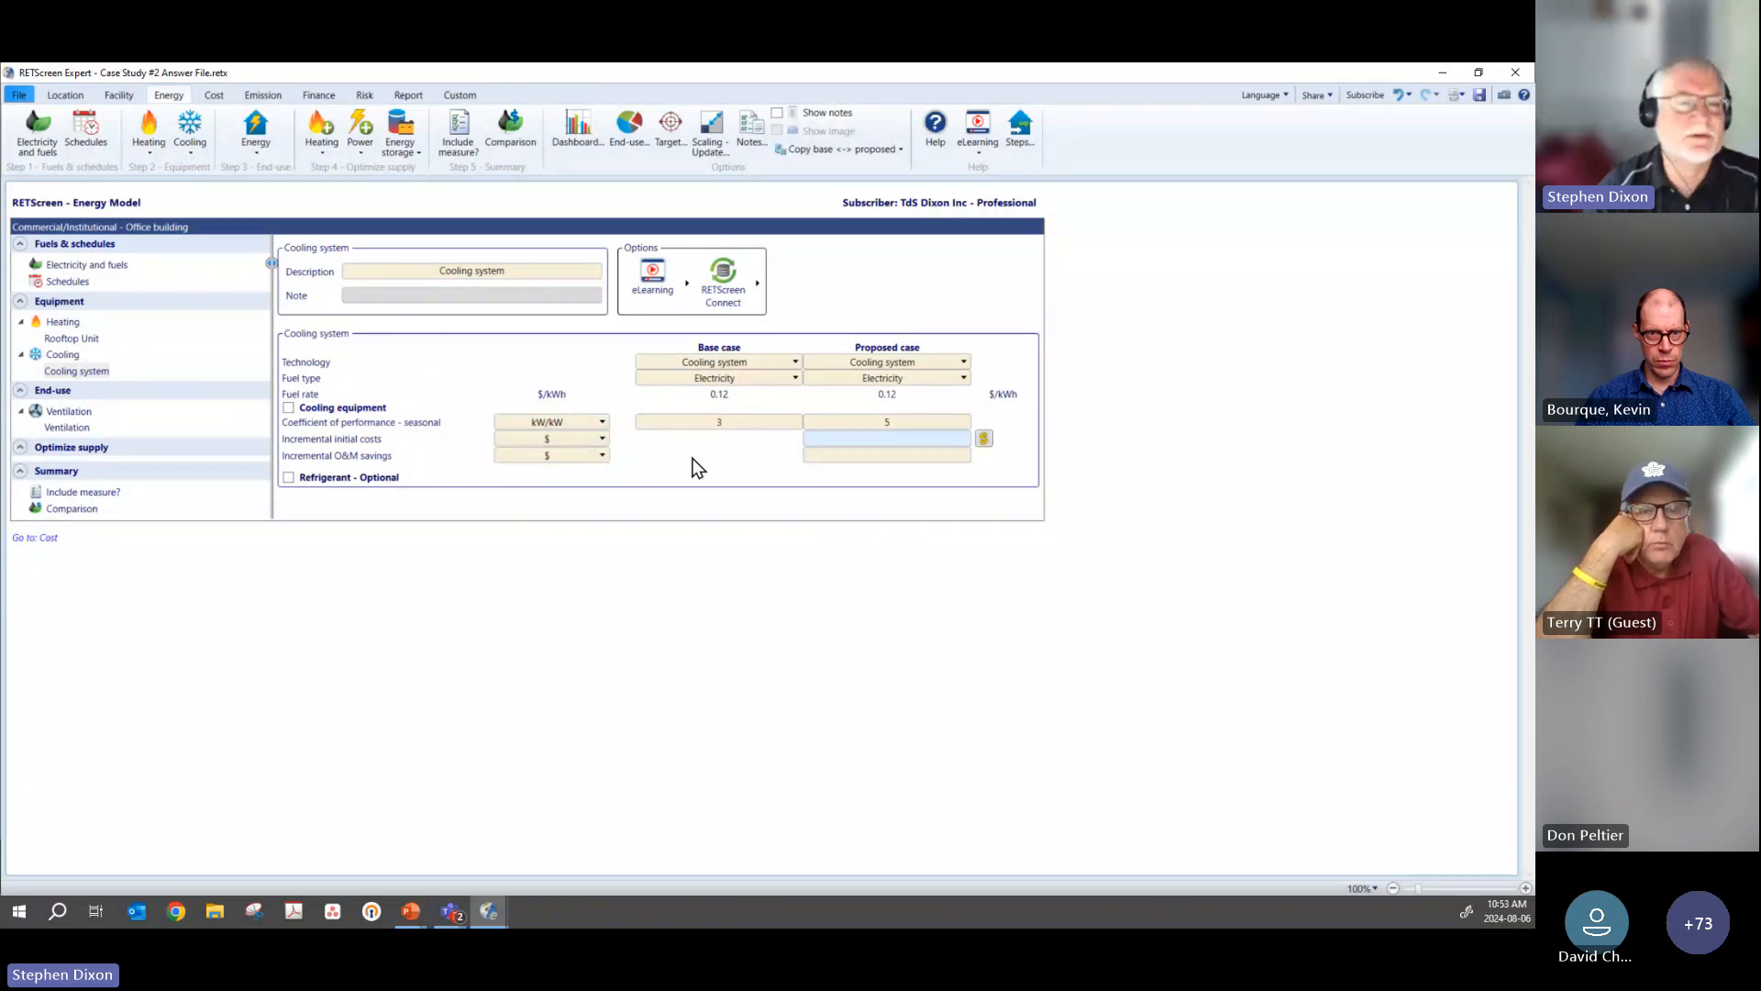
# Step: Review the ventilation end-use against the schedules, and look over the summary of included measures
pyautogui.click(66, 427)
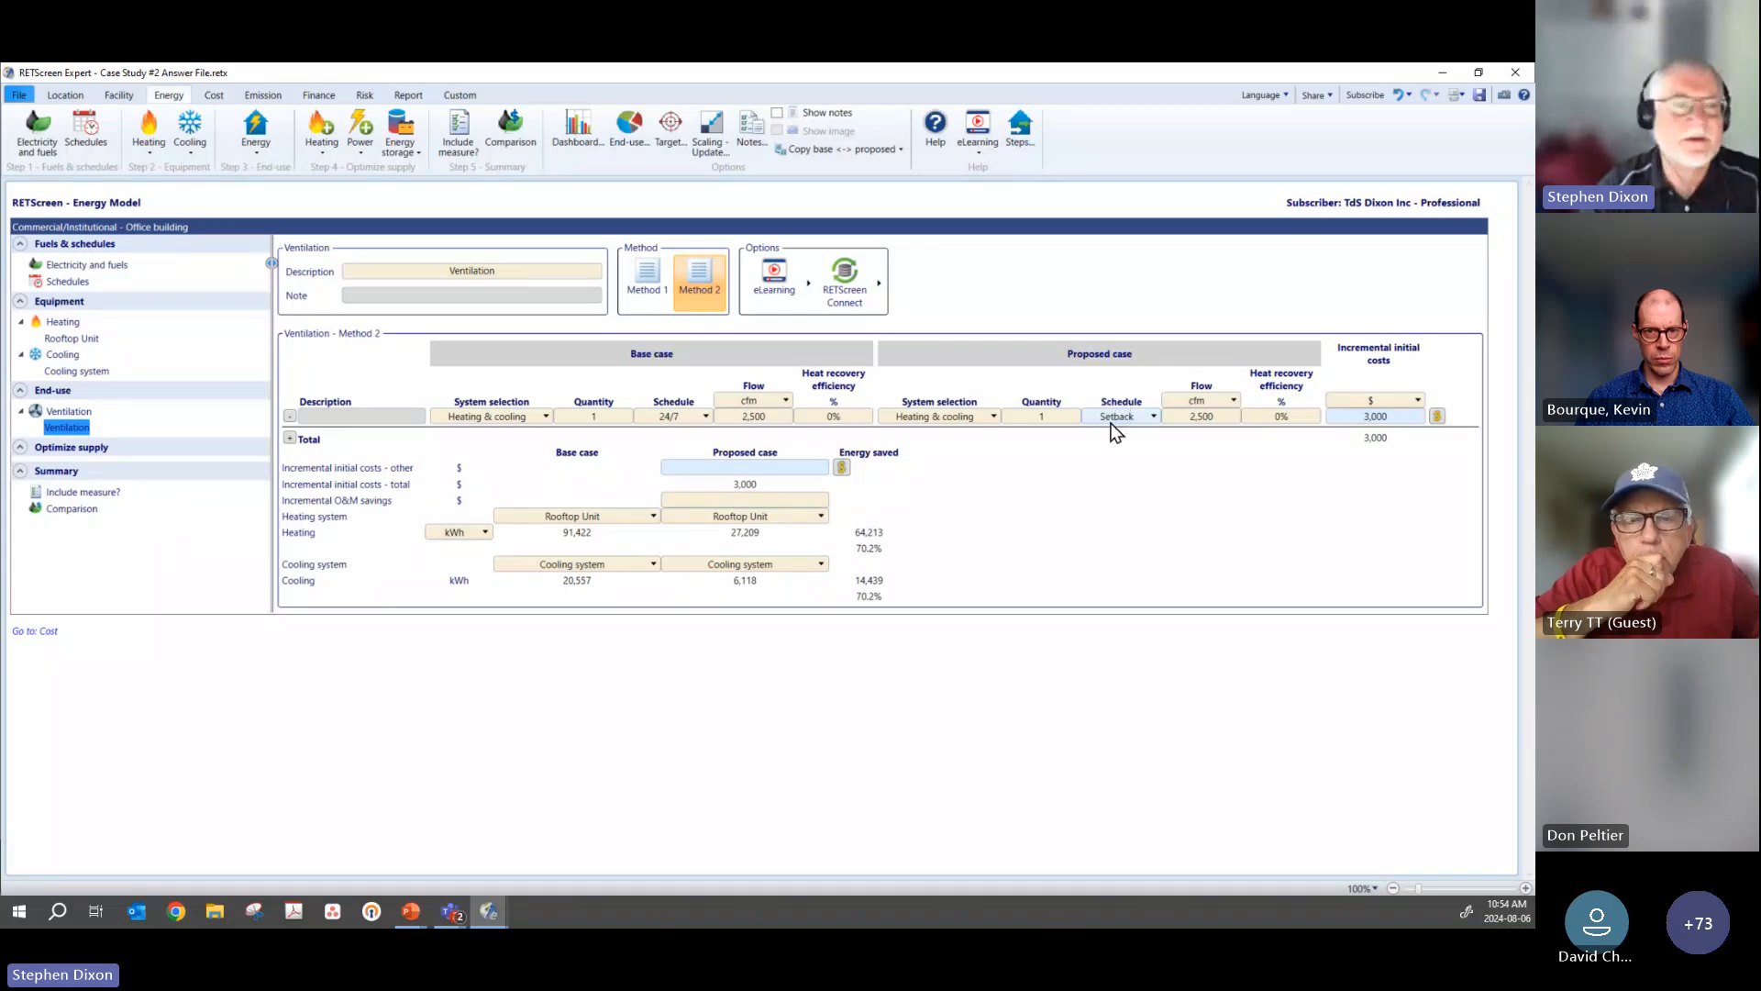
pyautogui.click(70, 282)
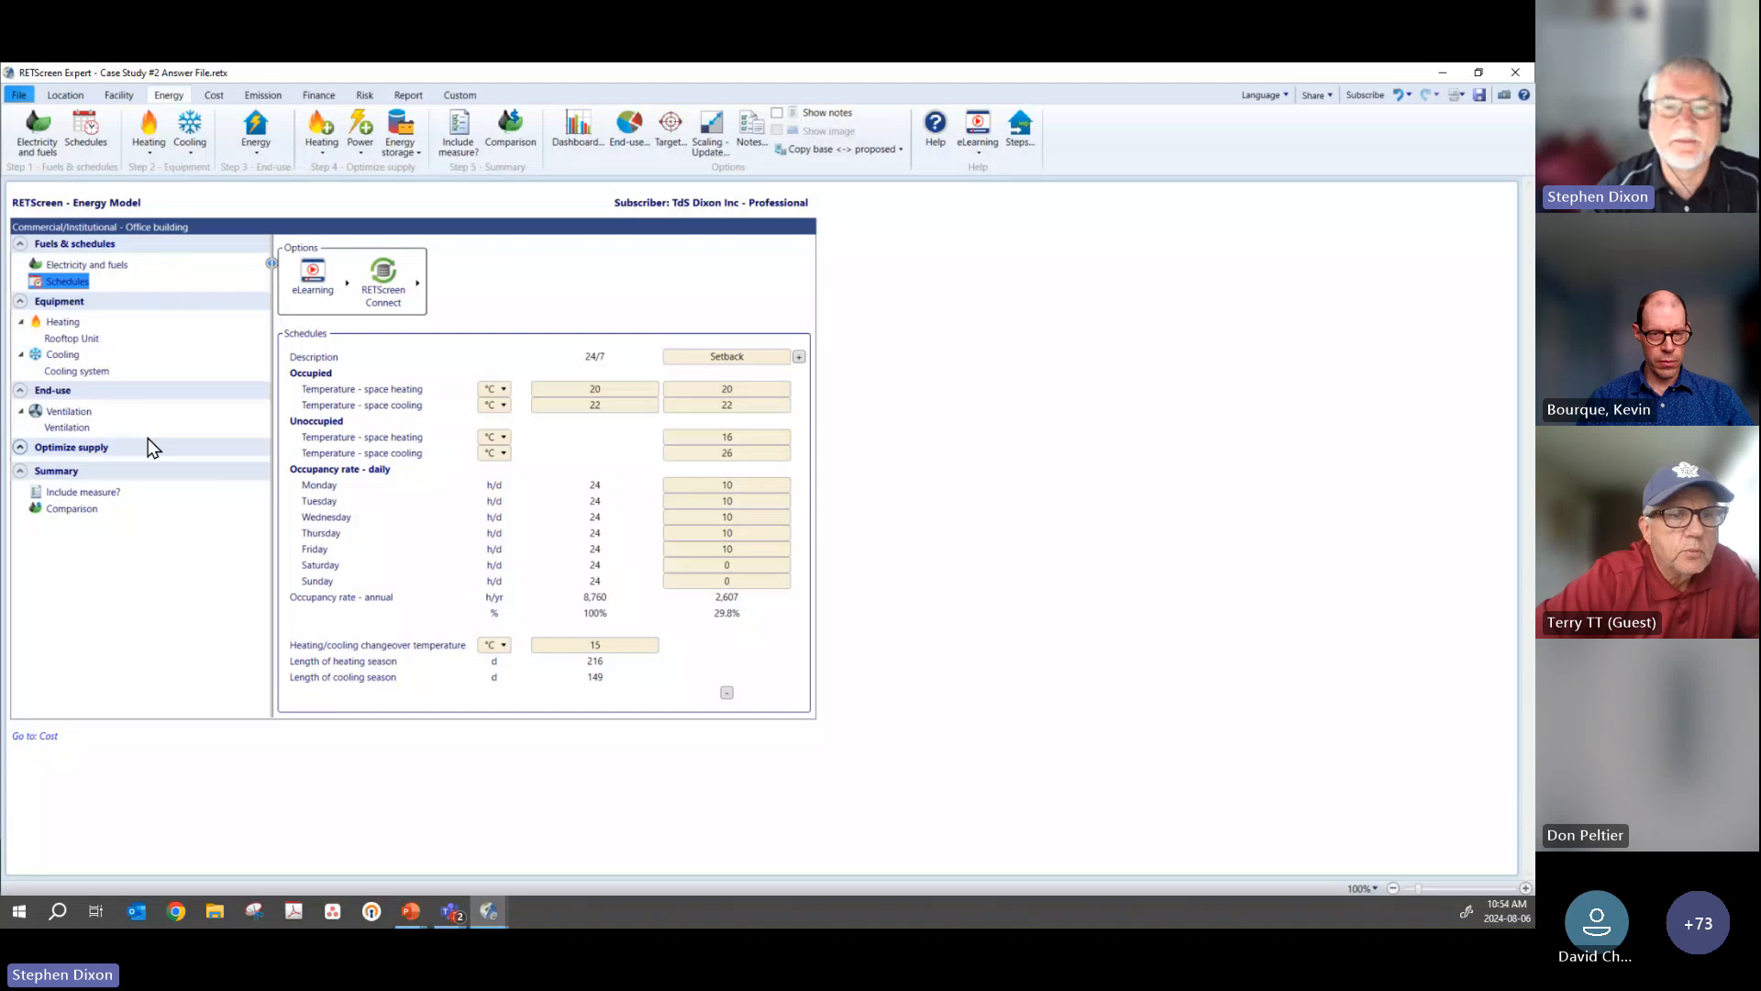
pyautogui.click(67, 428)
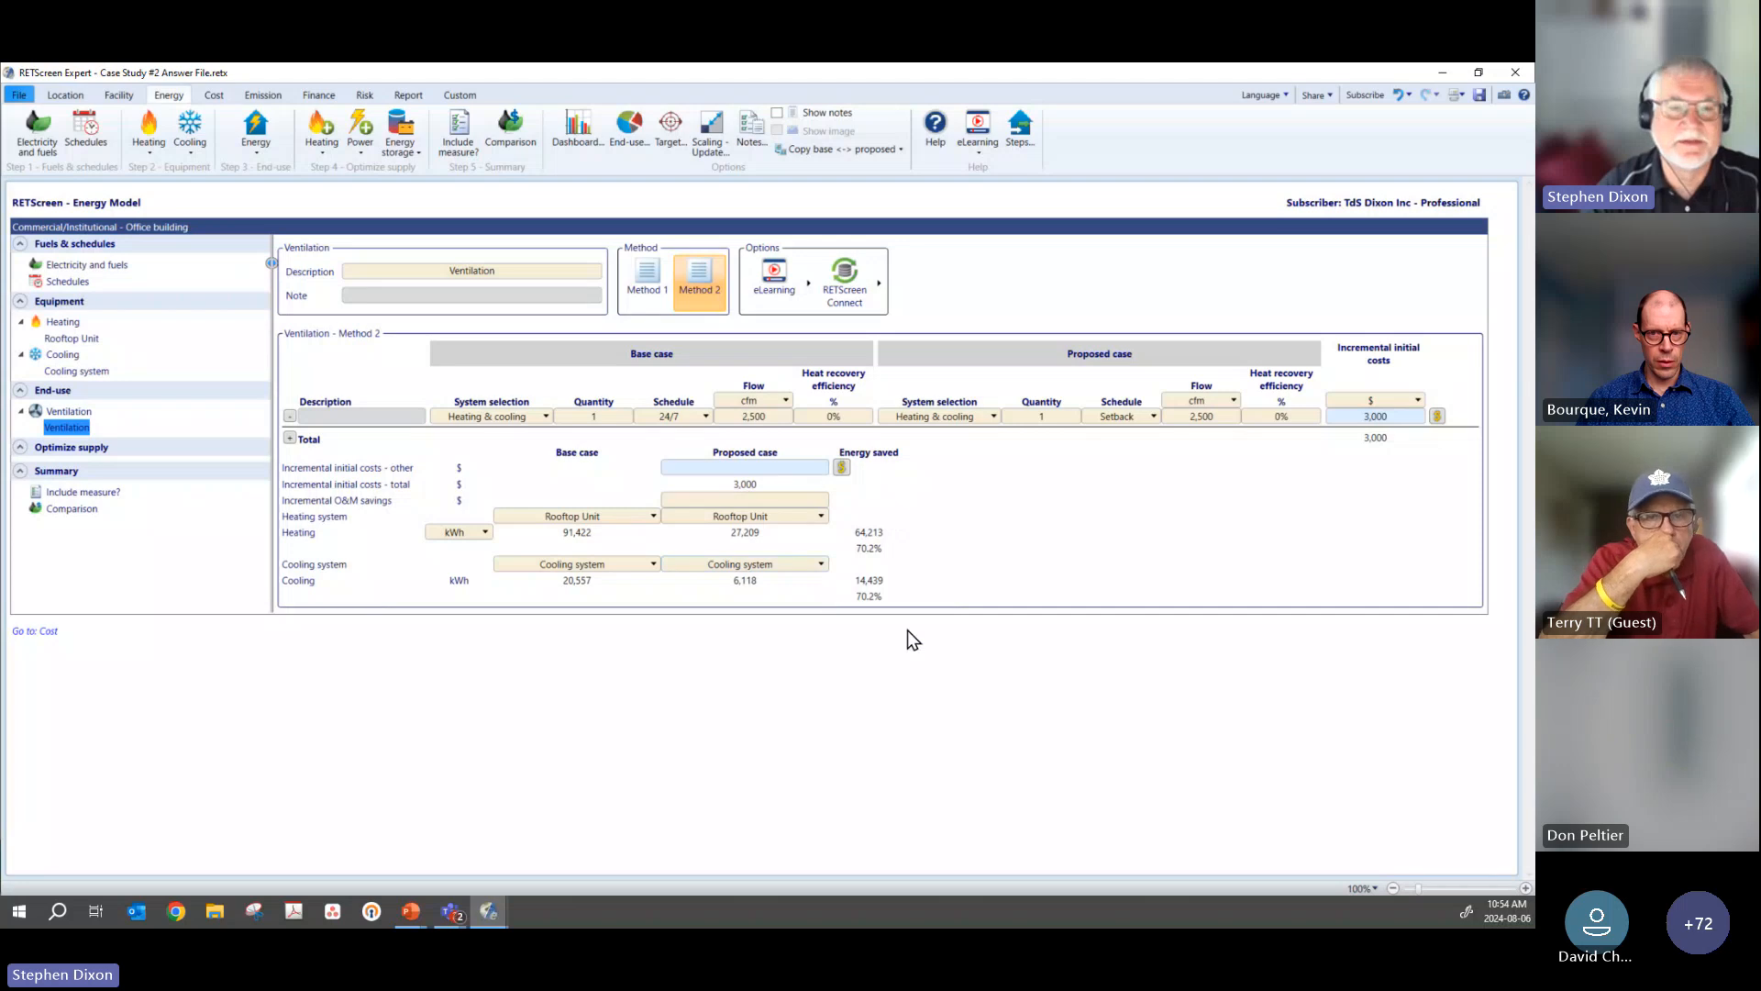
pyautogui.click(488, 153)
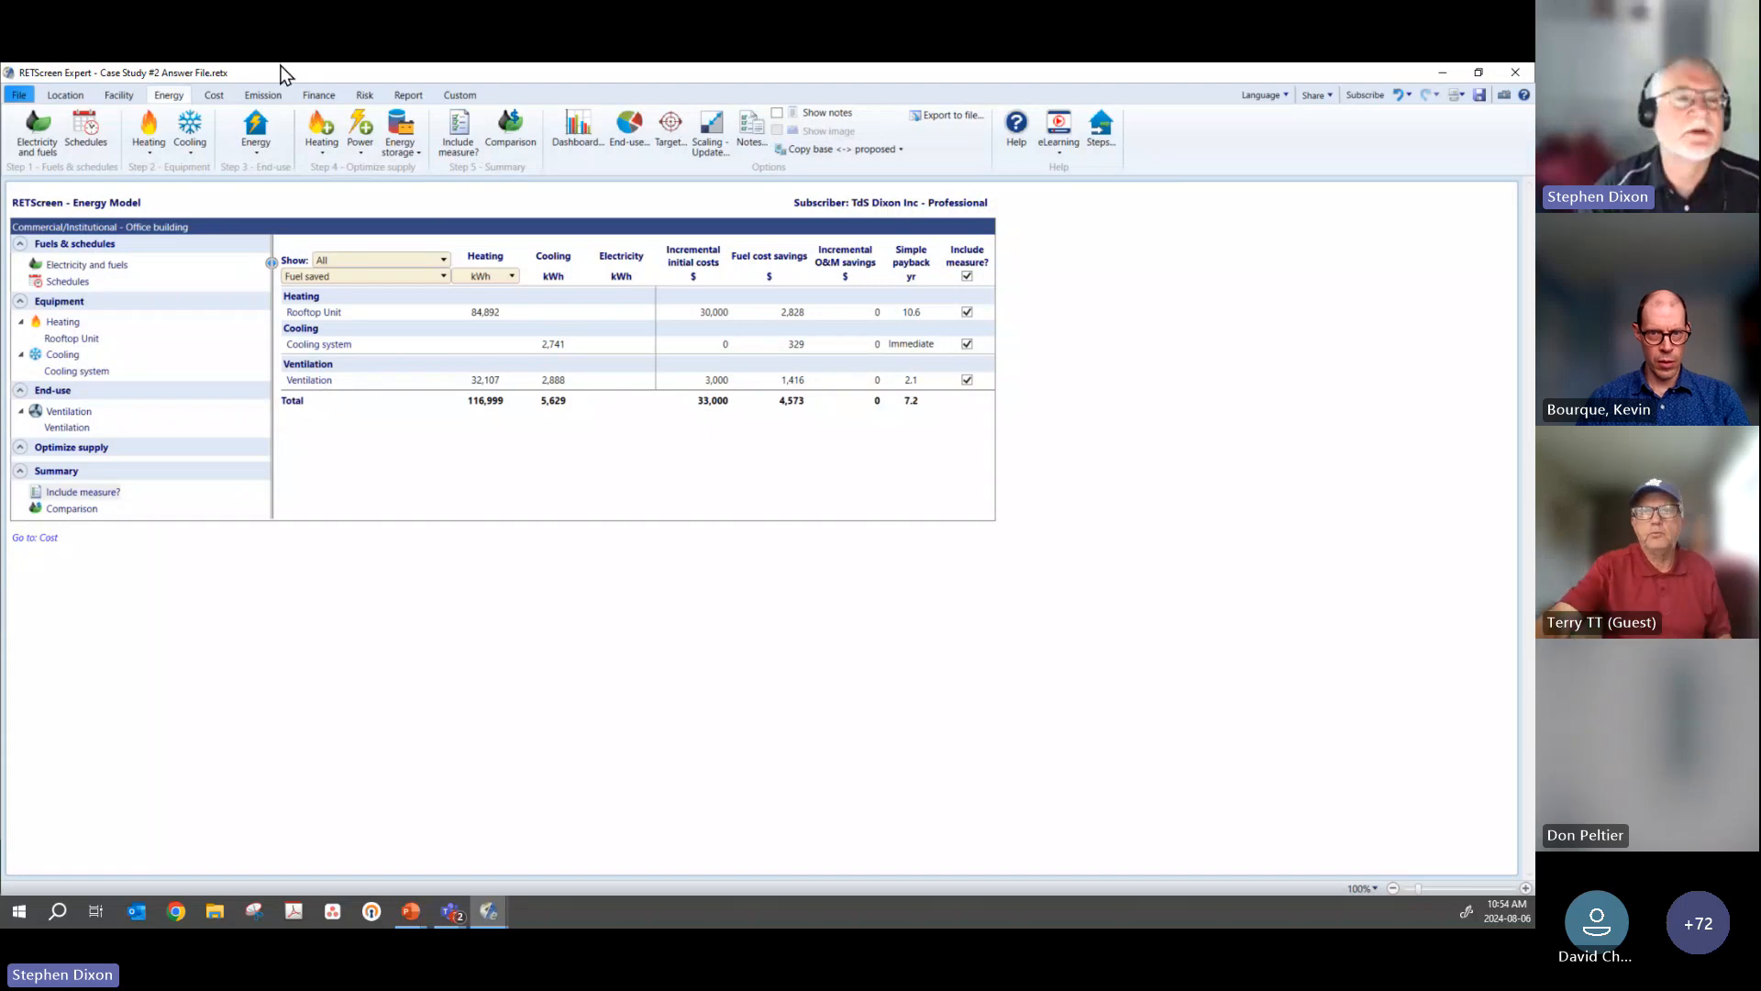
# Step: Compare the Level 2 cost analysis with Level 1, leaving it at Level 1, and look over the emission analysis
pyautogui.click(219, 99)
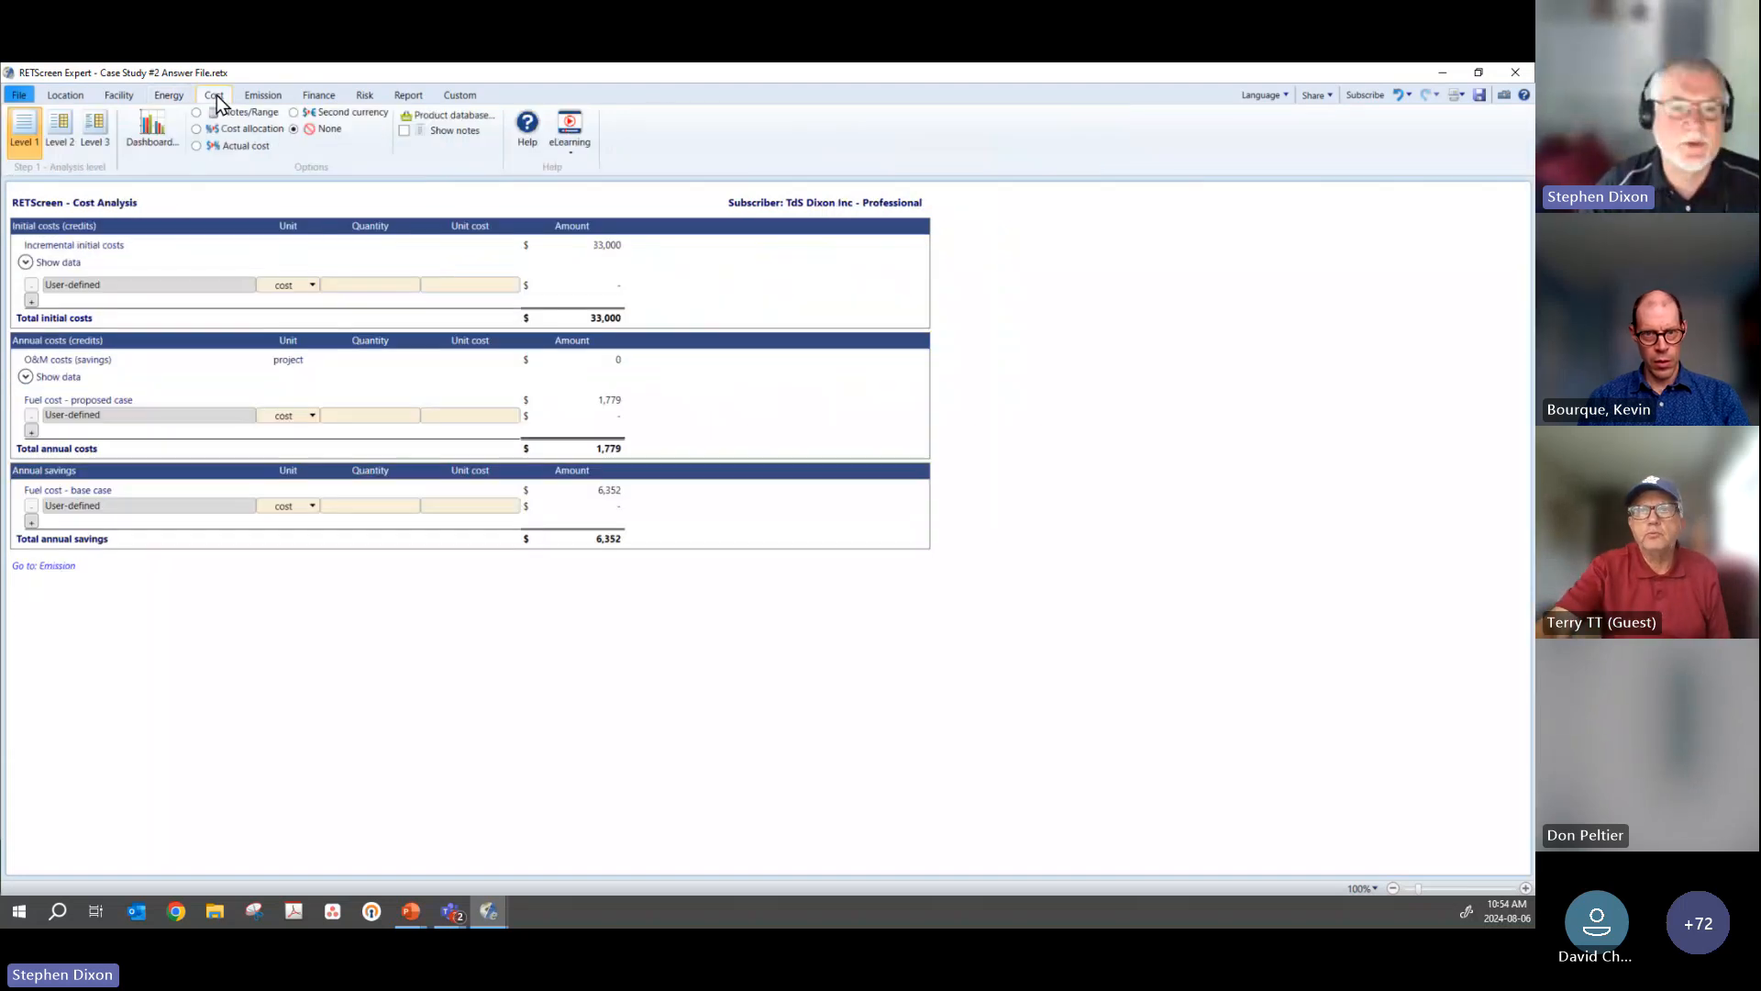
pyautogui.click(60, 129)
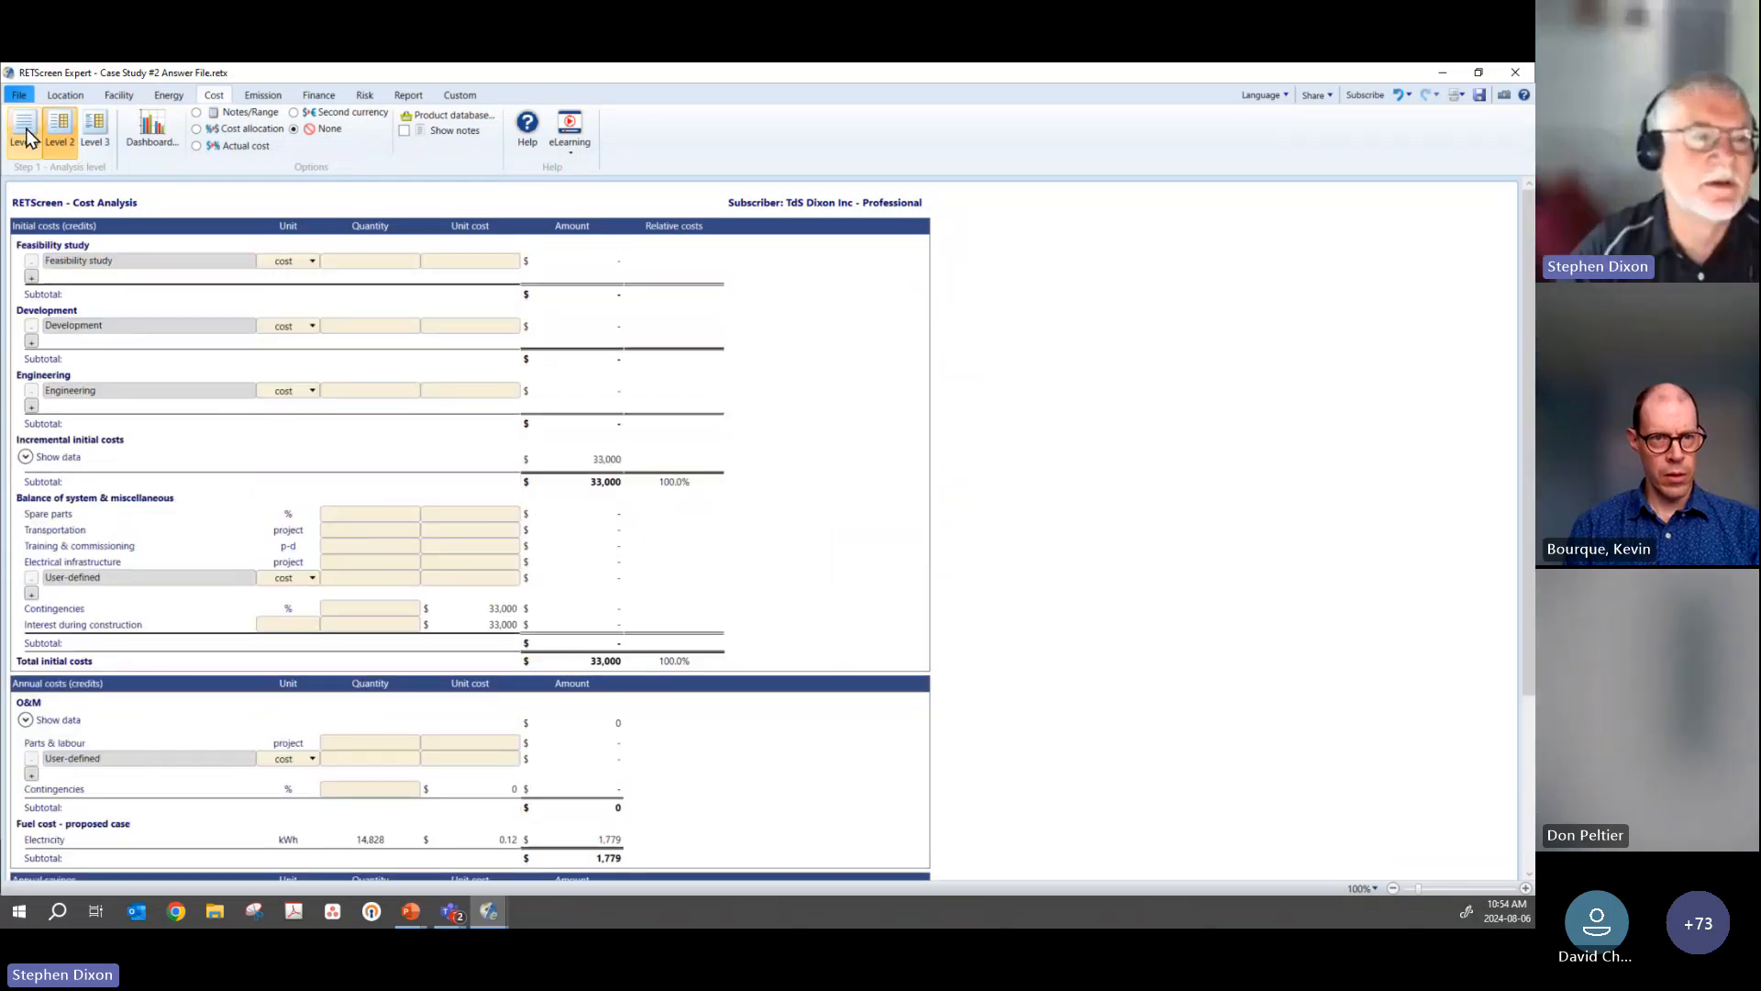
pyautogui.click(26, 129)
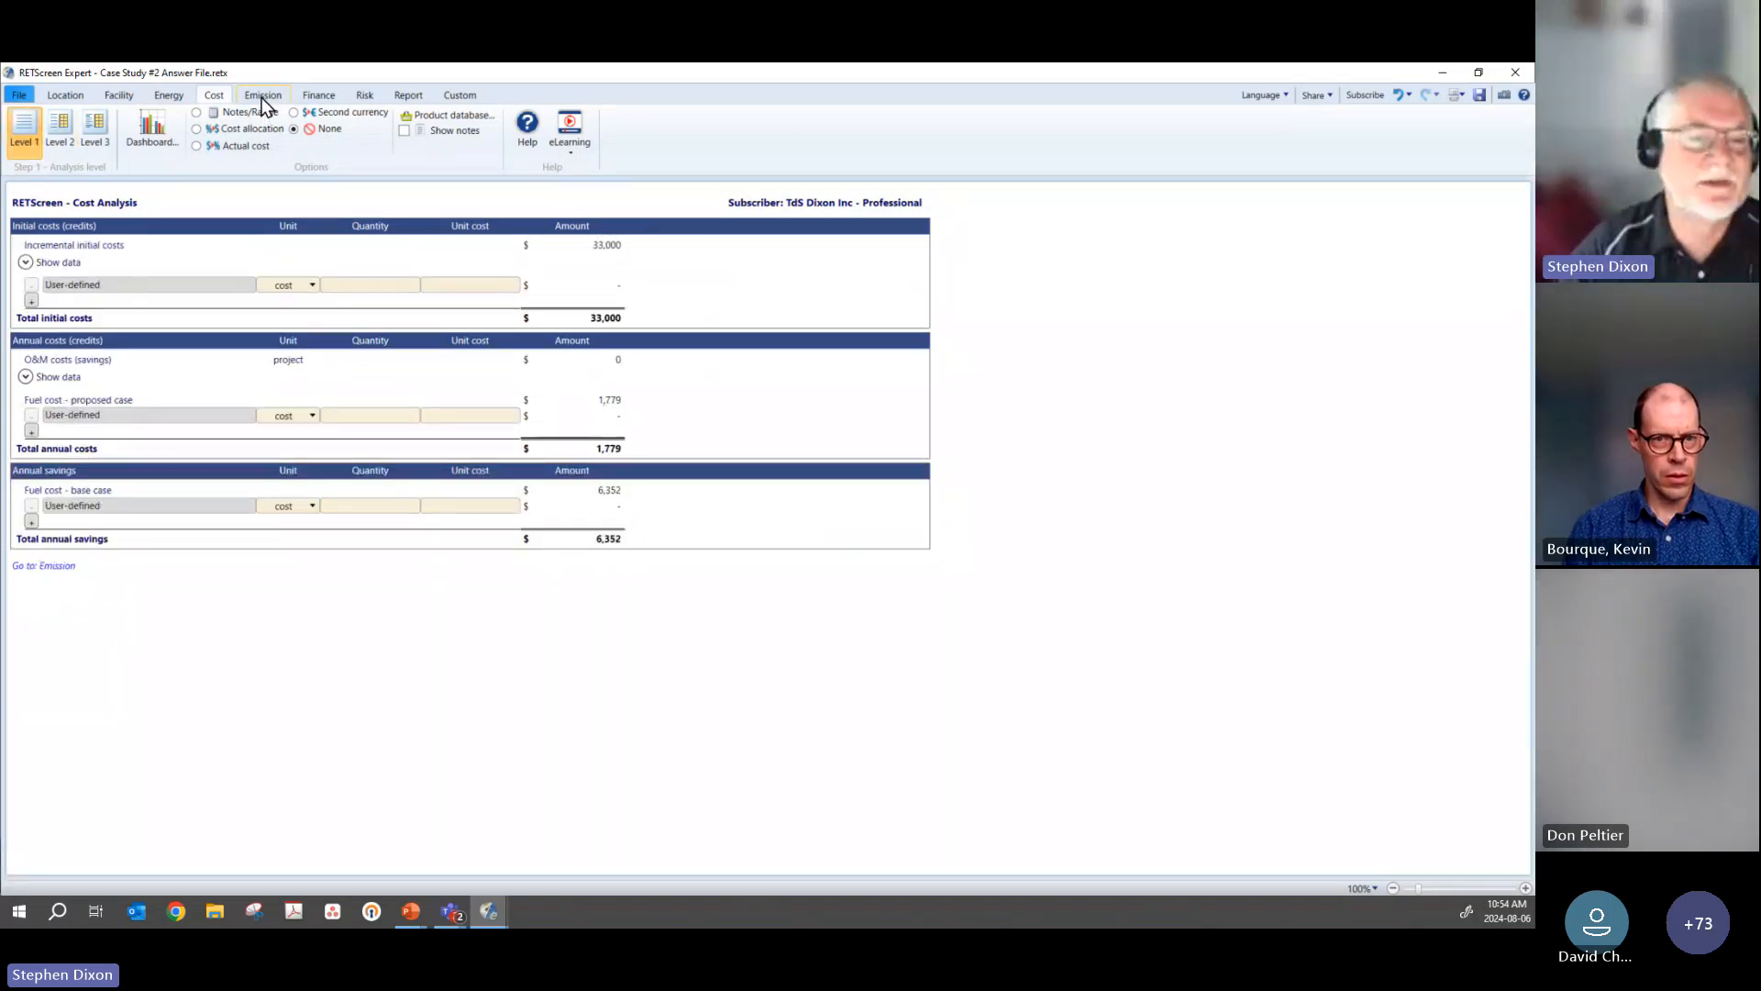
pyautogui.click(261, 97)
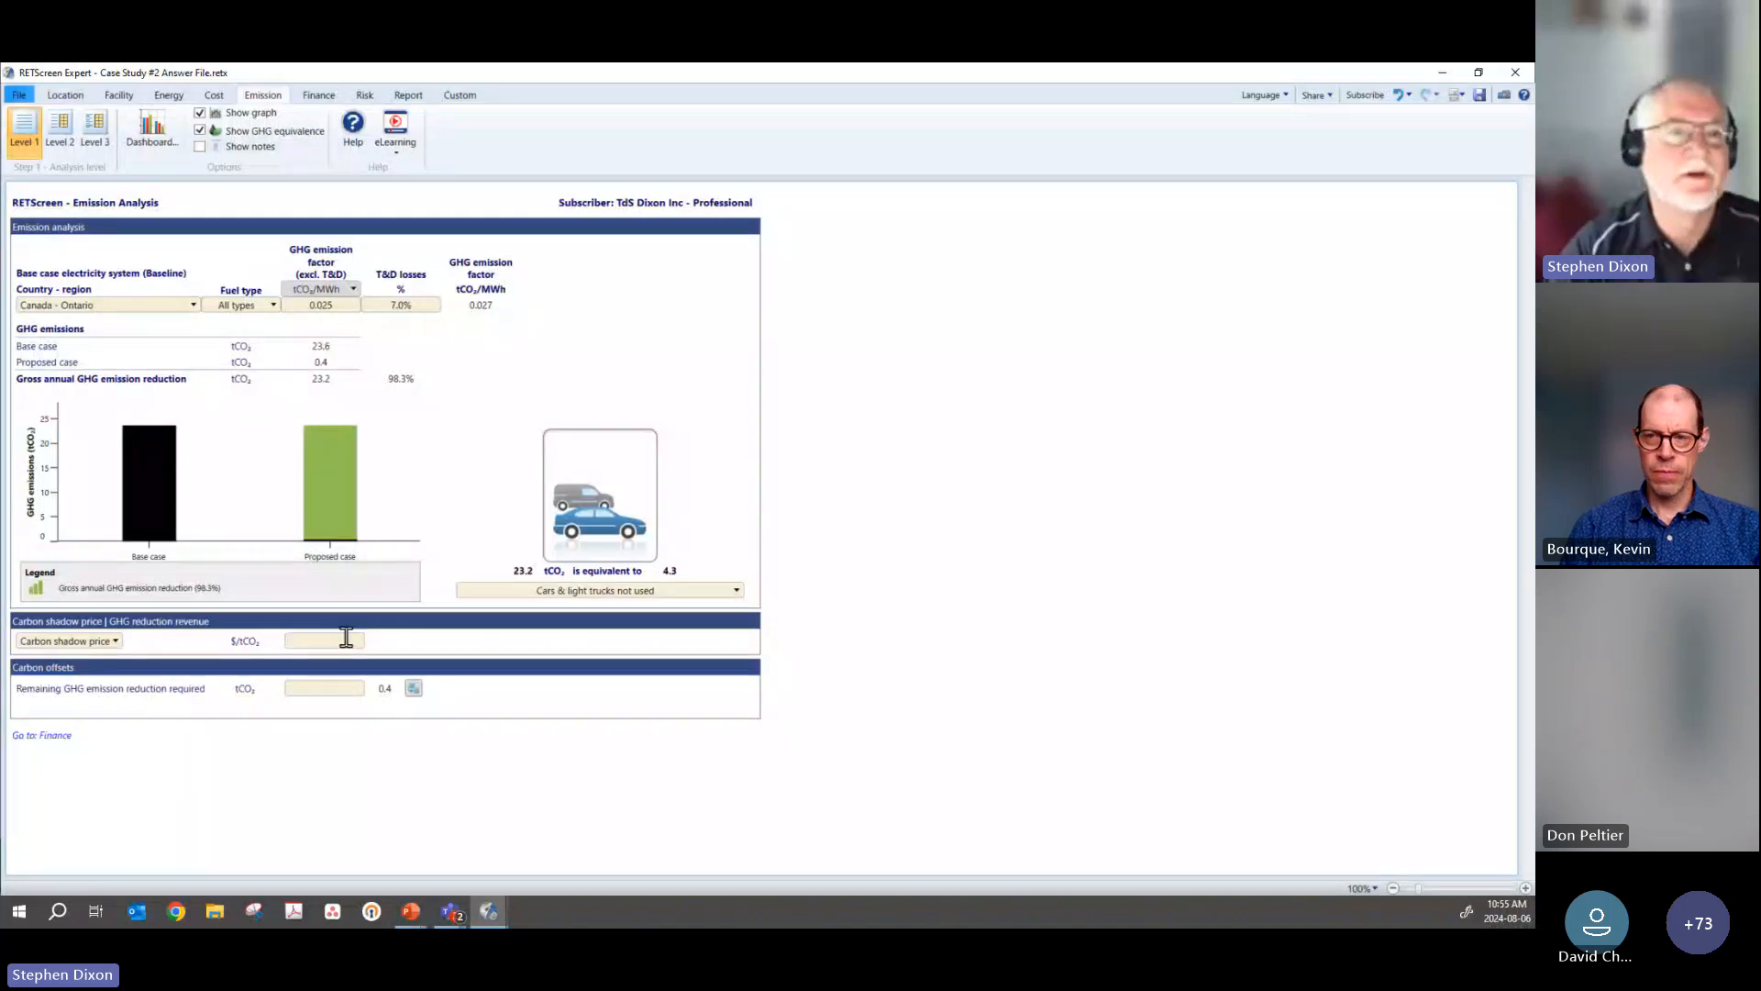
# Step: Set the financial analysis's fuel cost escalation rate to 3% and discount rate to 6%
pyautogui.click(317, 96)
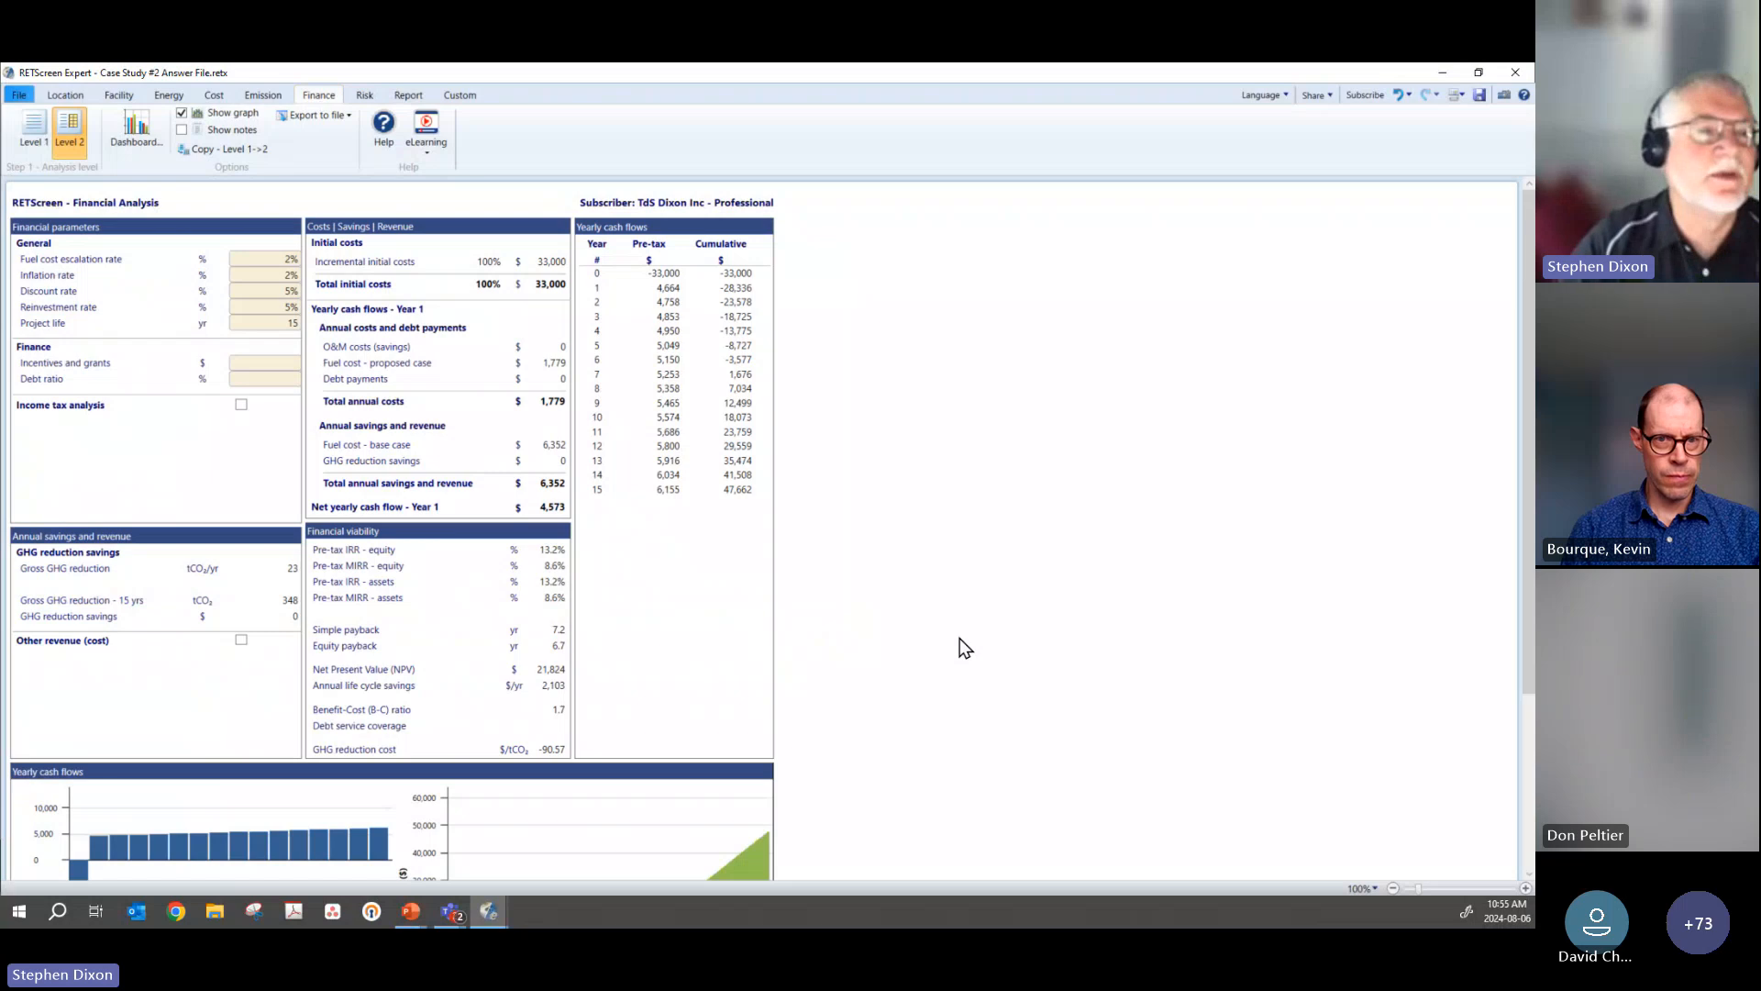
pyautogui.click(269, 260)
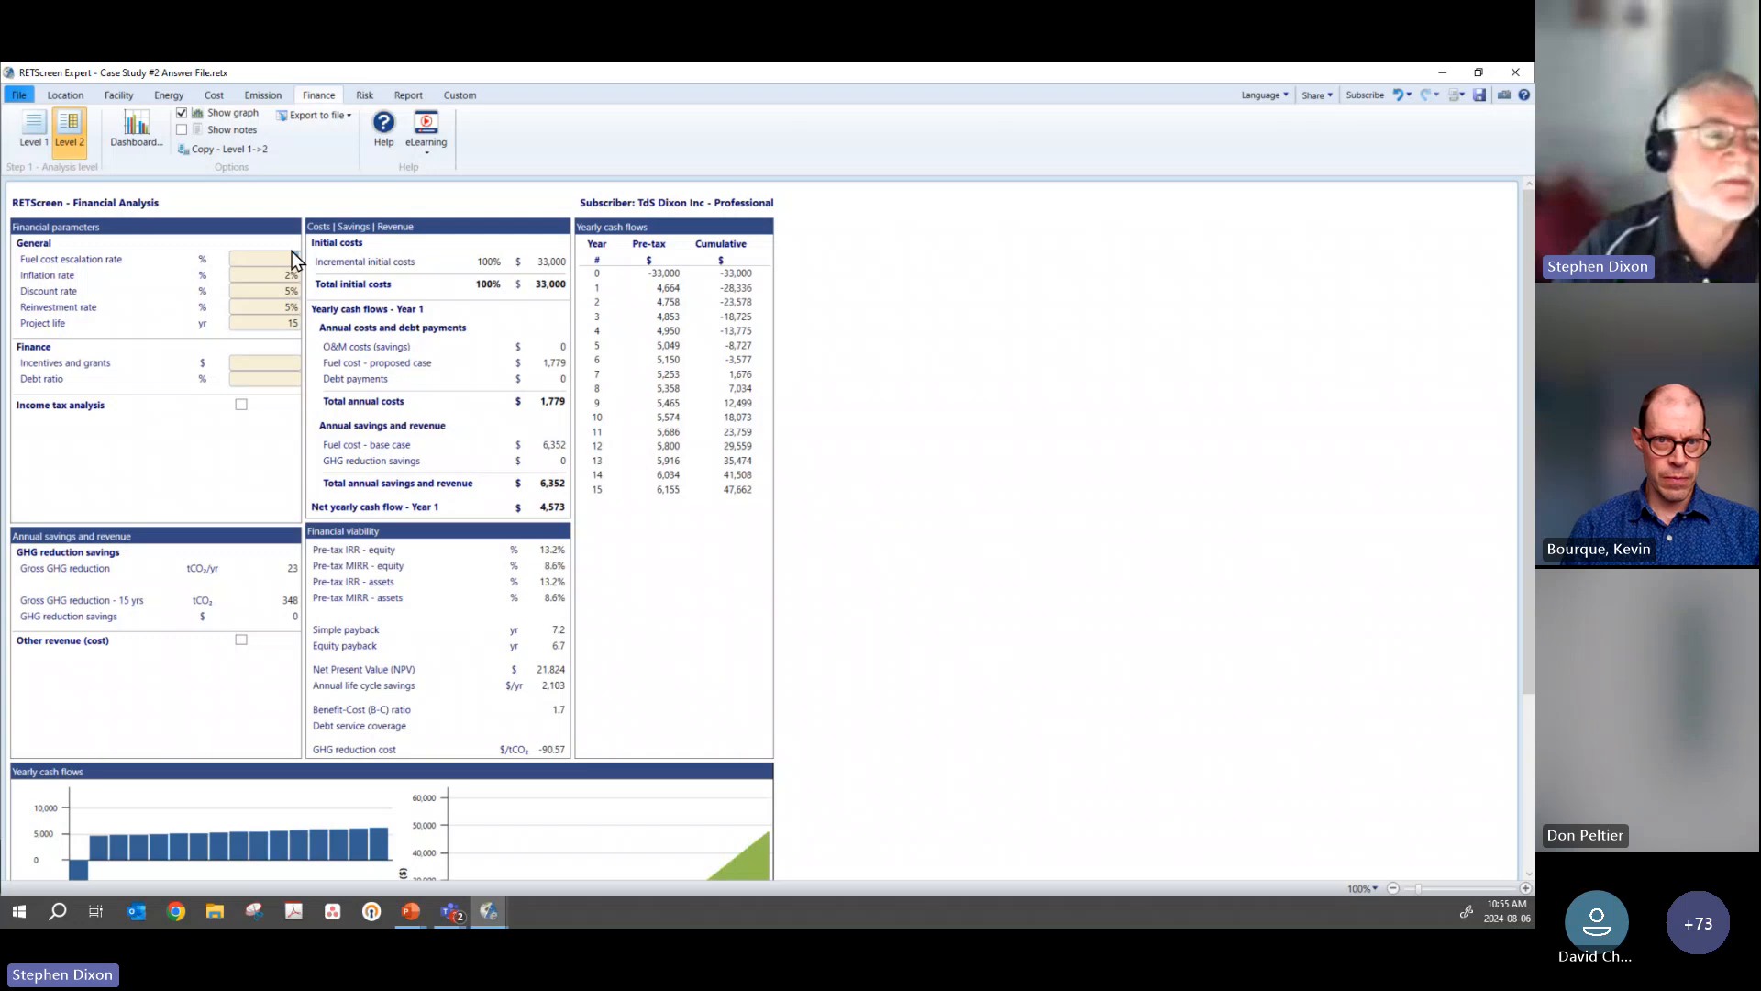
pyautogui.write('3')
pyautogui.click(283, 295)
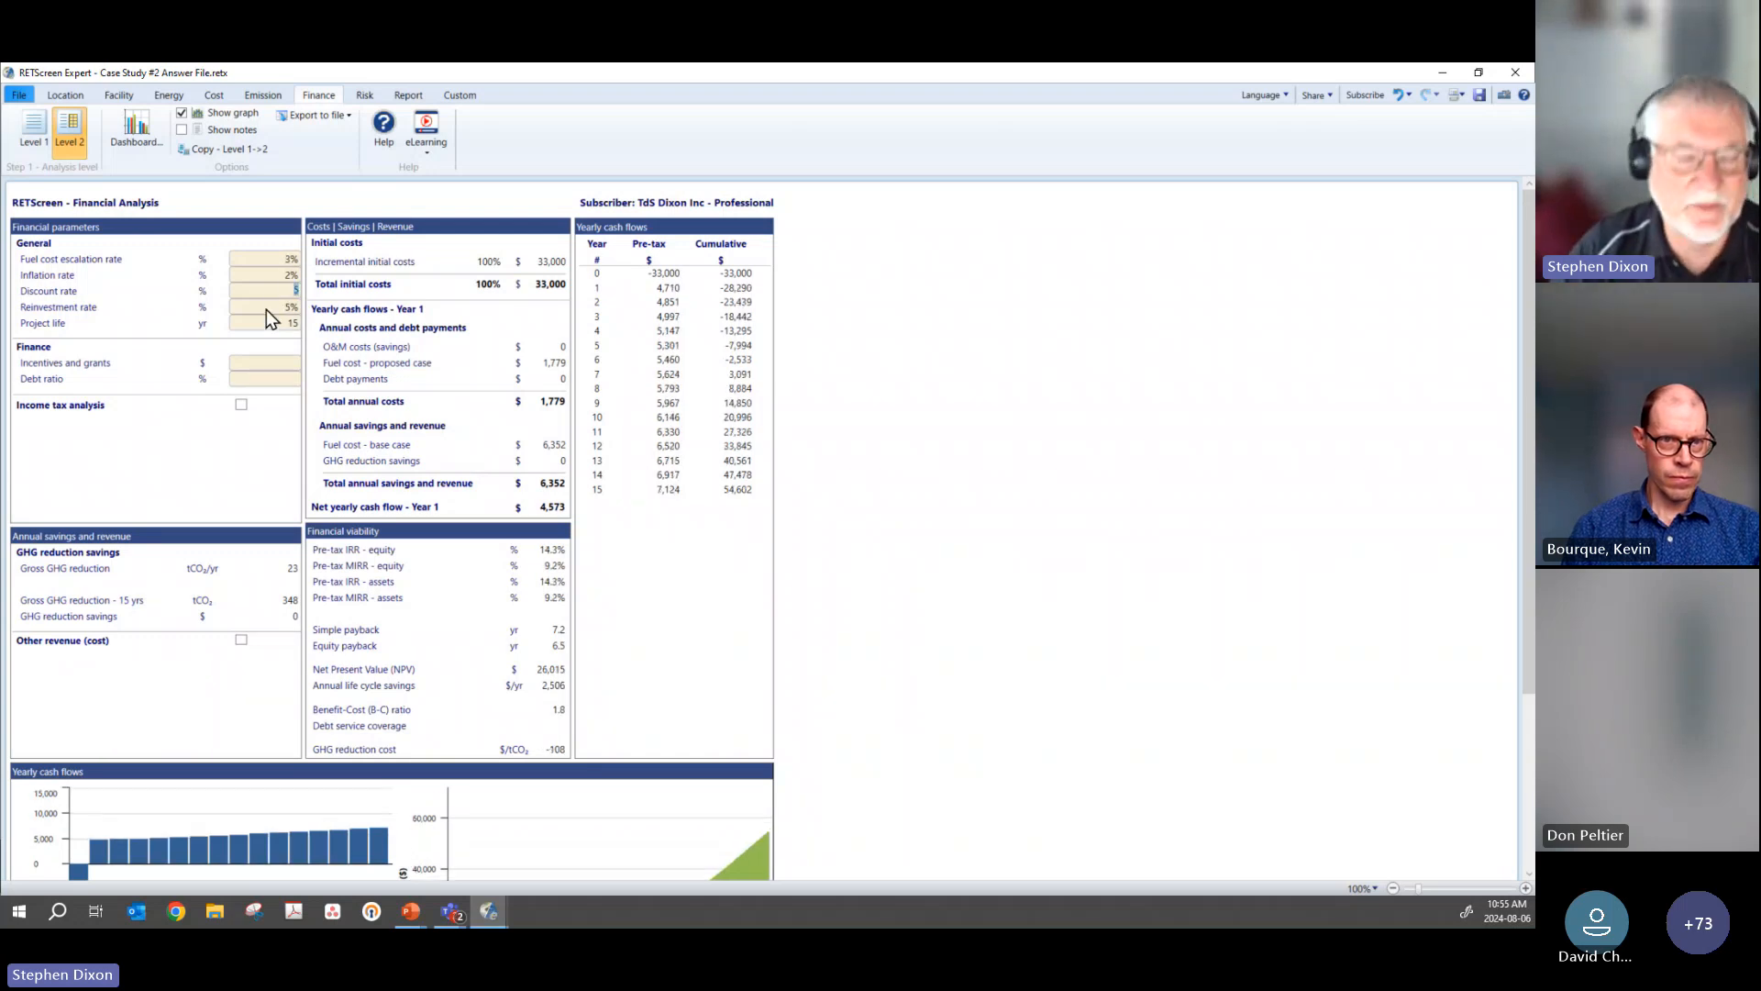
pyautogui.write('6')
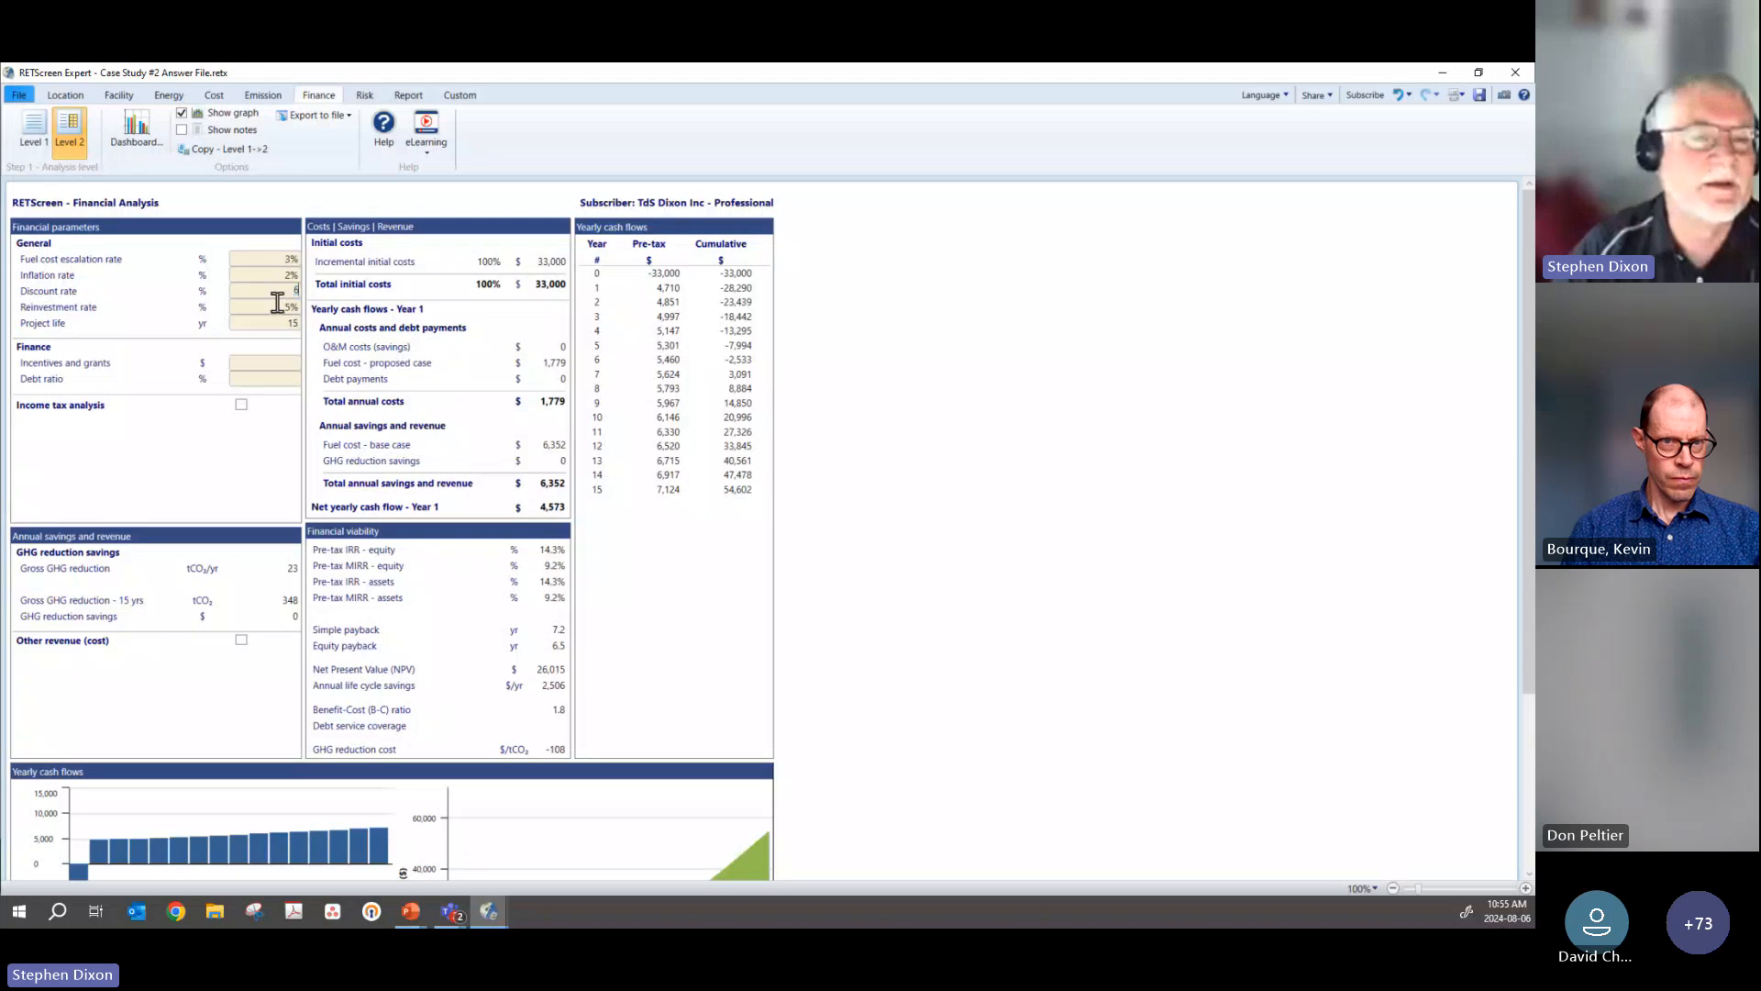
pyautogui.click(275, 304)
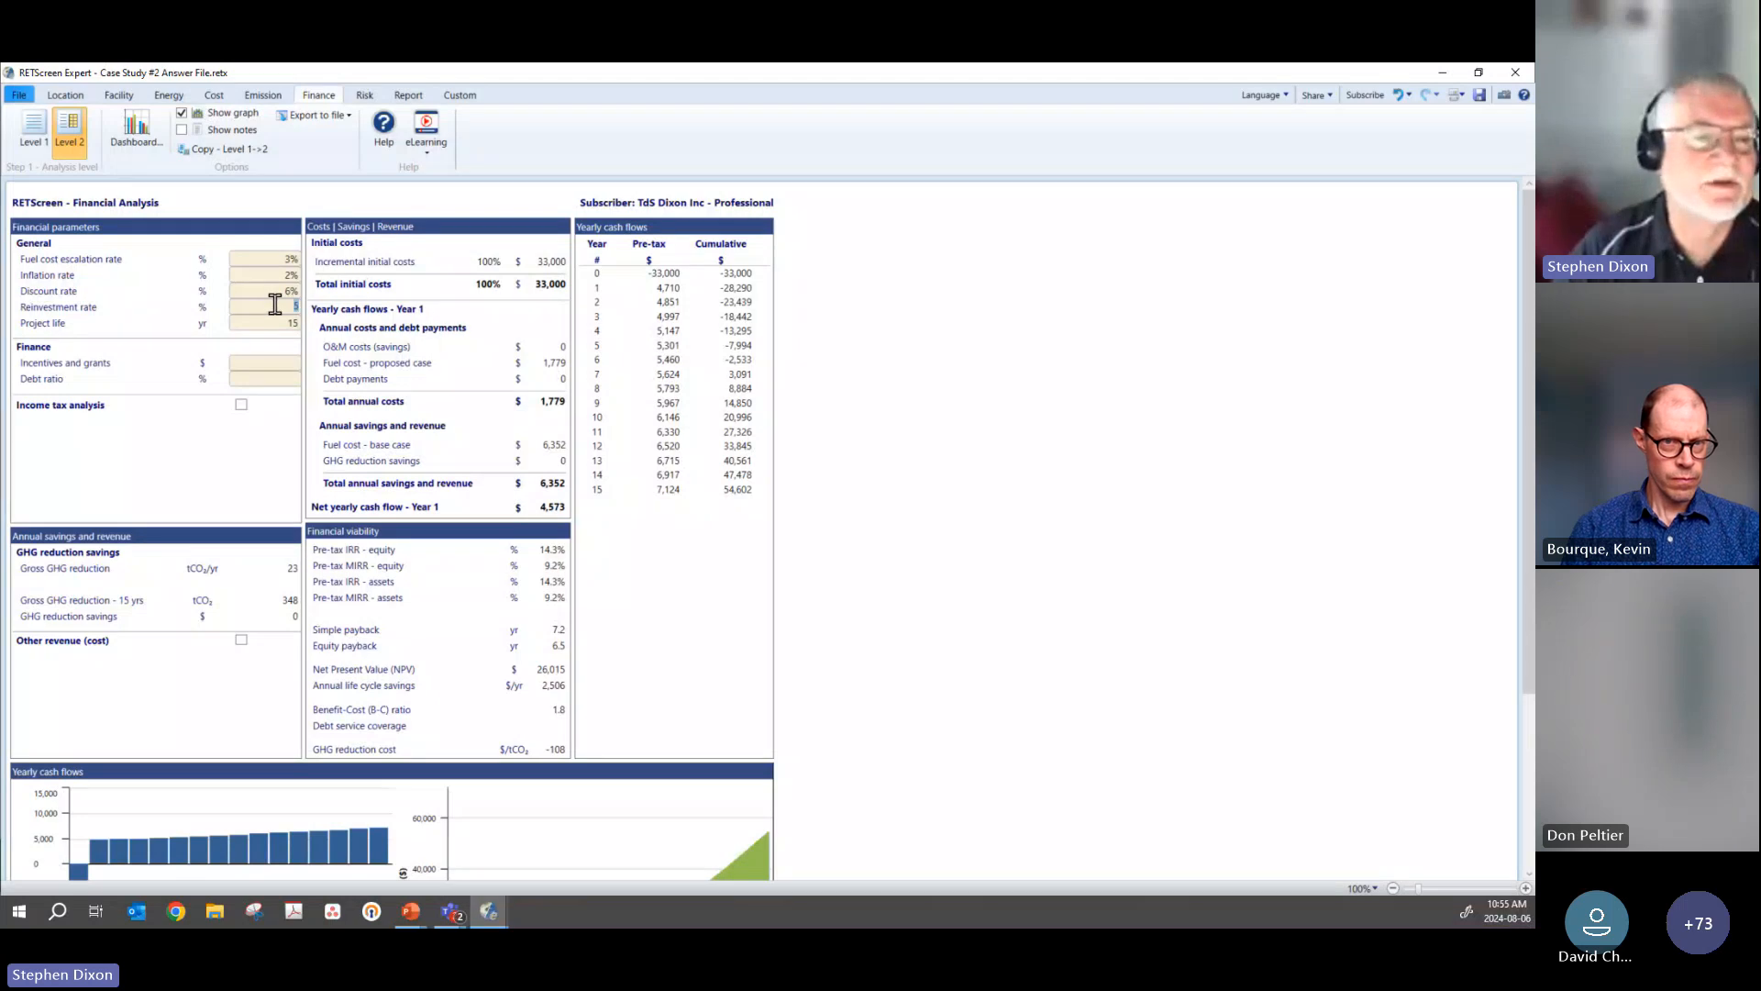
pyautogui.click(275, 324)
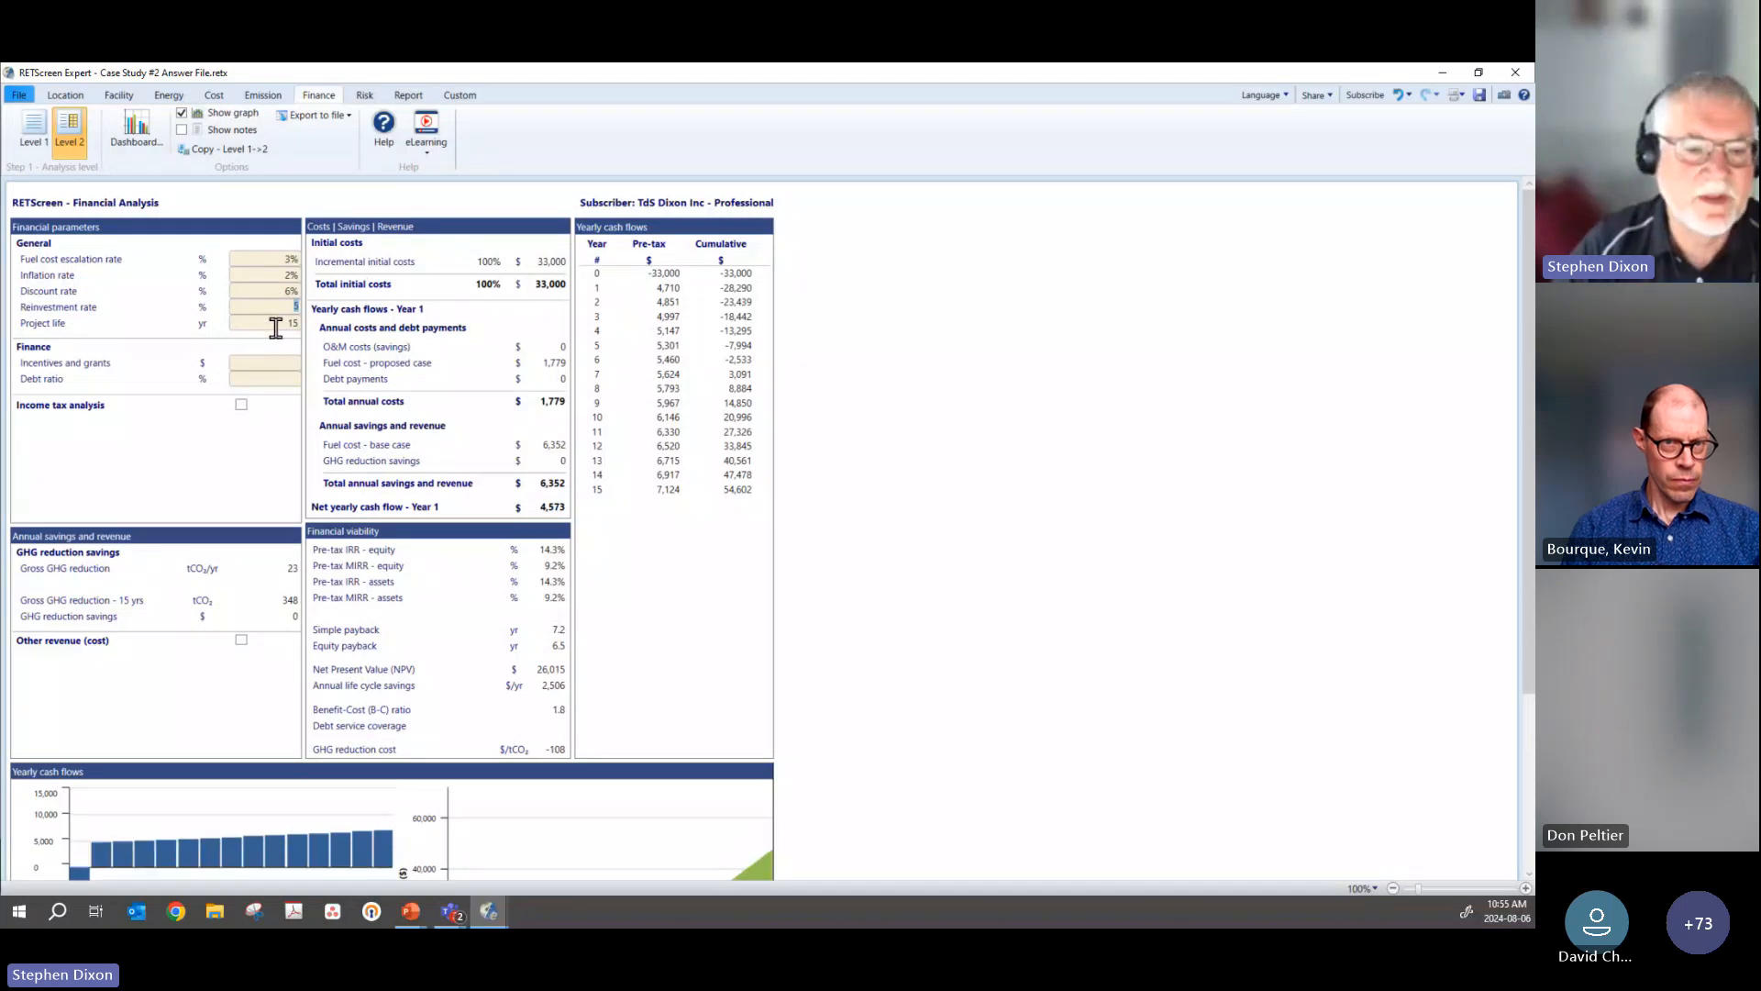
pyautogui.click(270, 421)
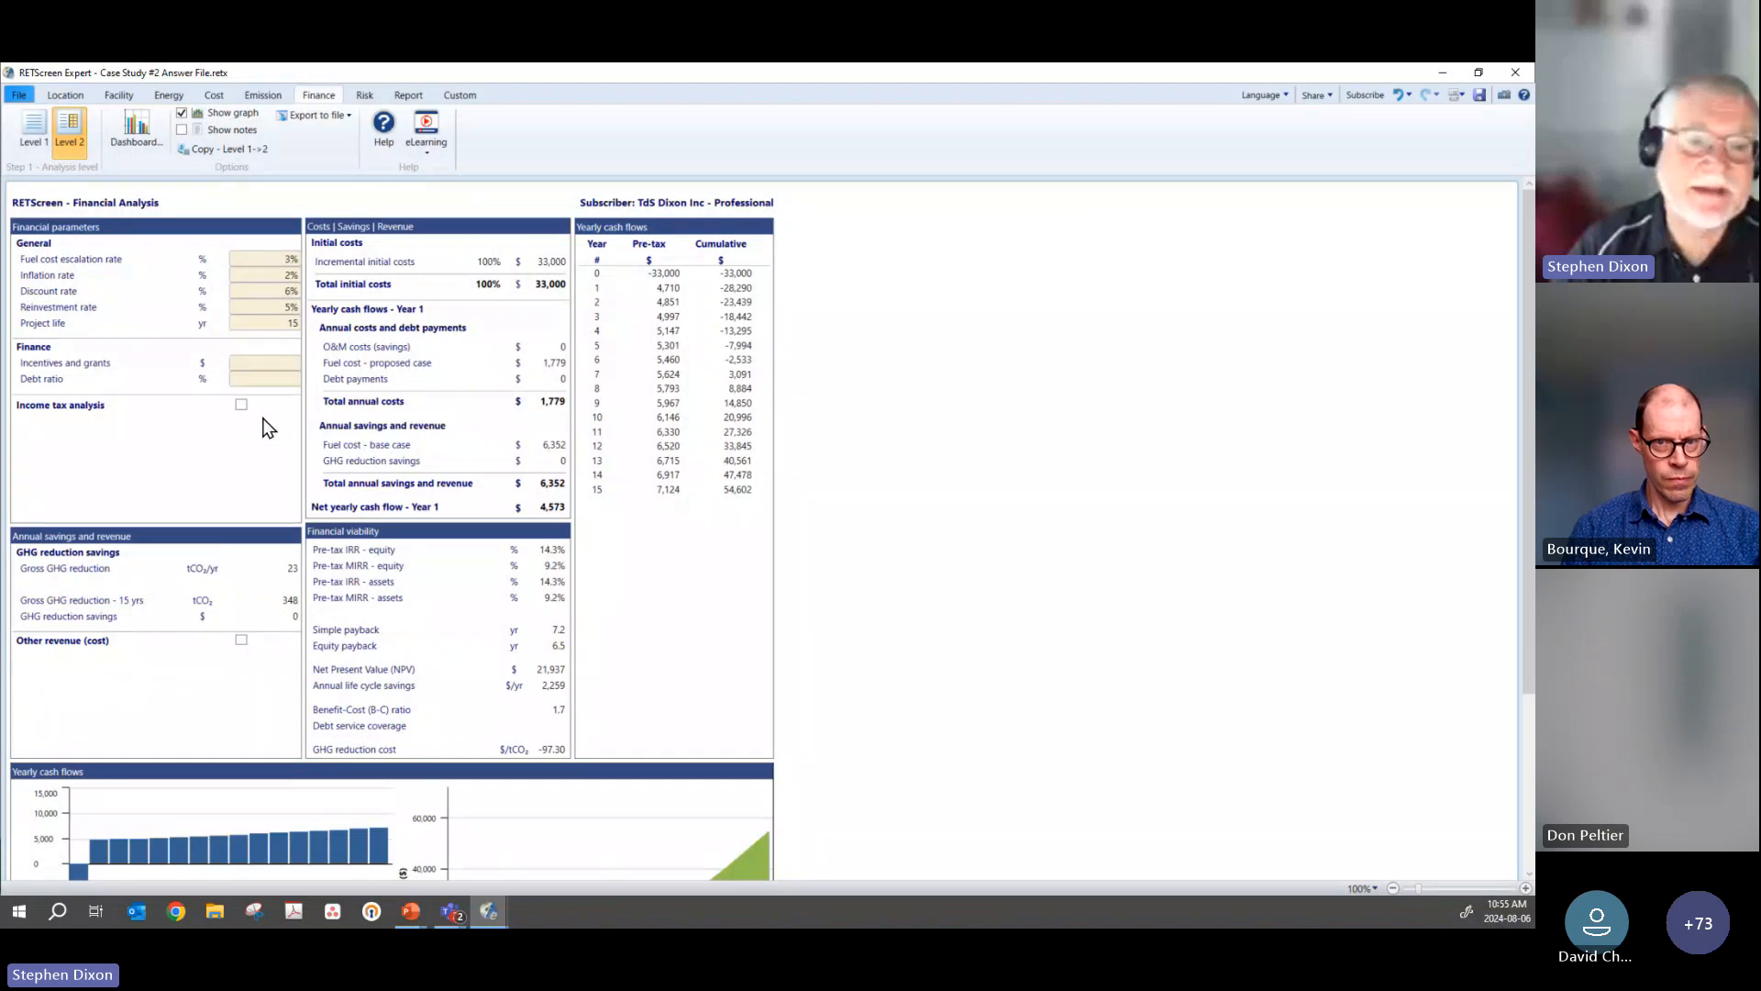
# Step: Review the financial viability results and yearly cash flow graphs, and open the sensitivity and risk analysis
pyautogui.scroll(-1, 268, 428)
pyautogui.scroll(-2, 268, 428)
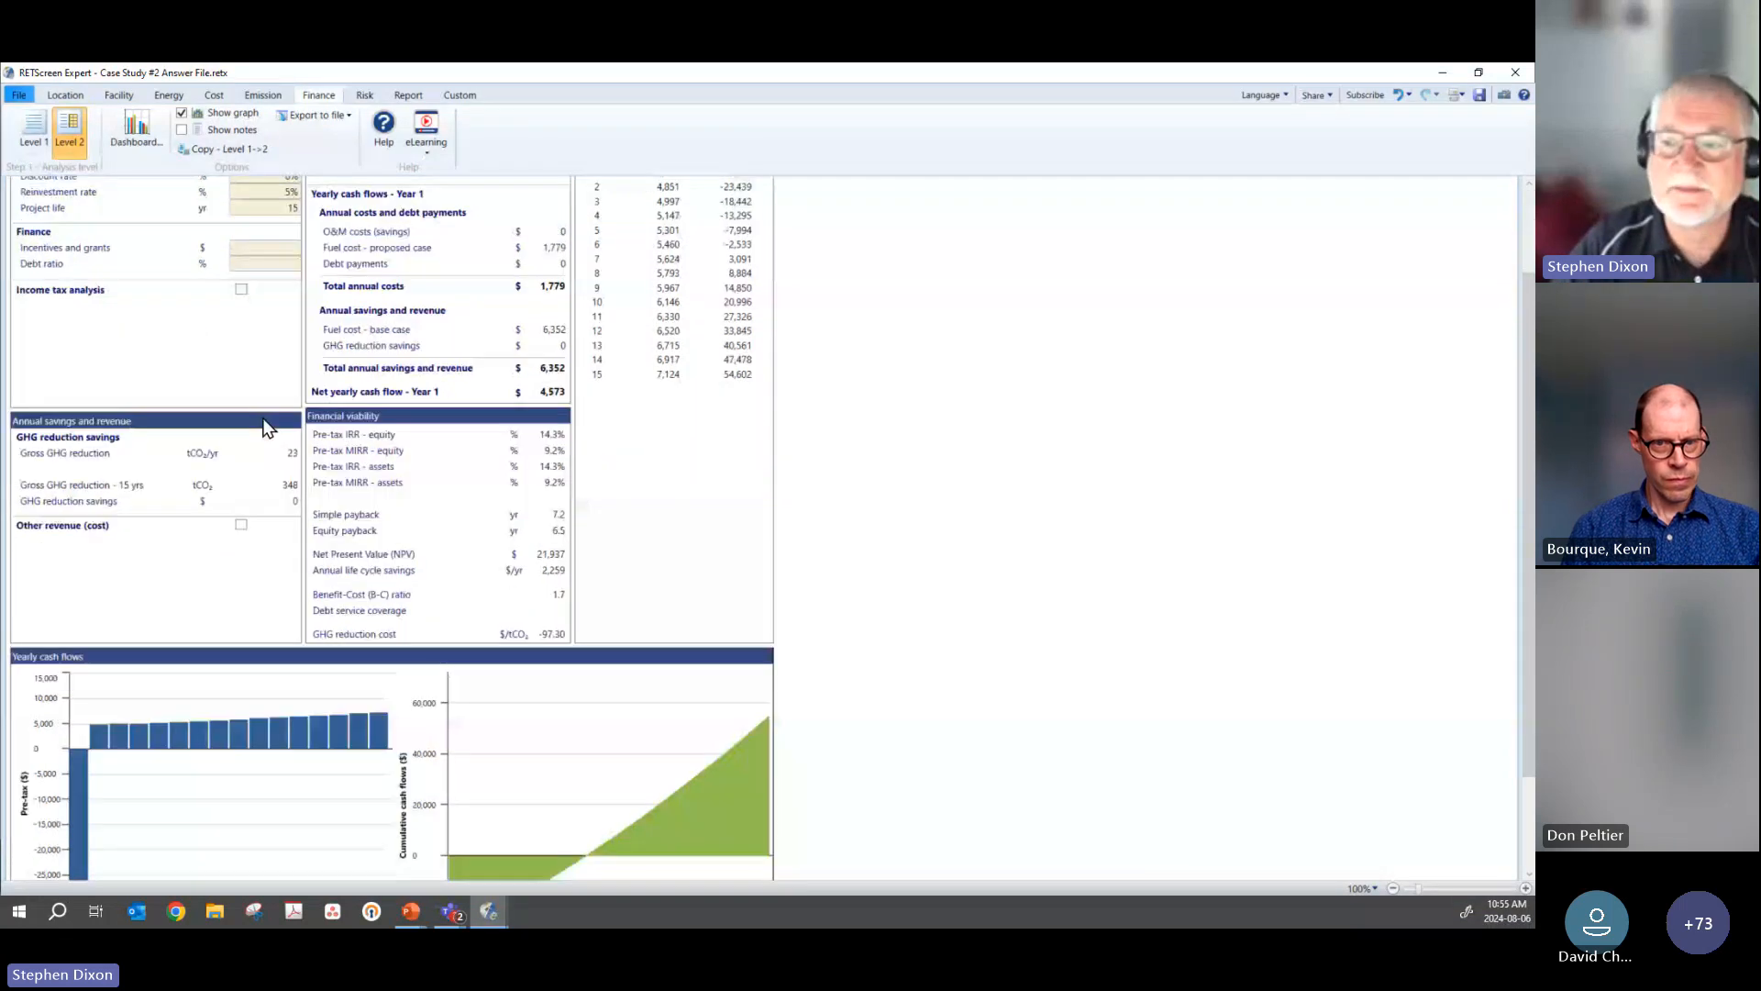
pyautogui.scroll(-2, 268, 429)
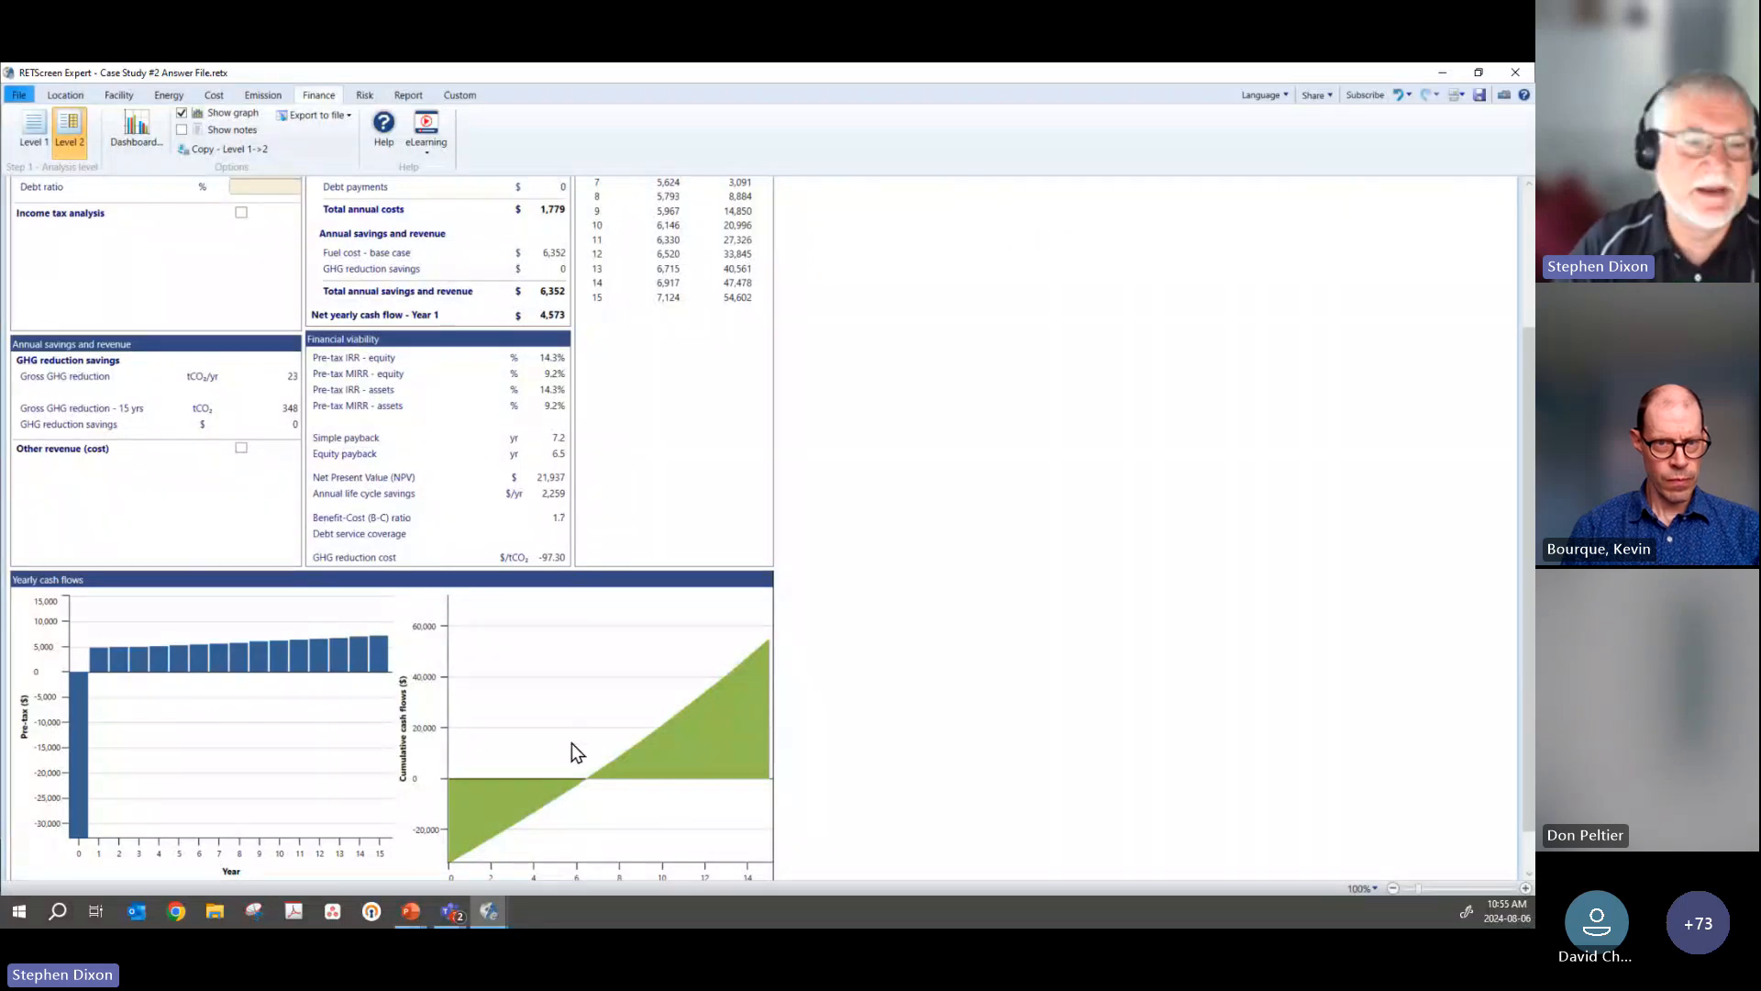
pyautogui.scroll(3, 571, 743)
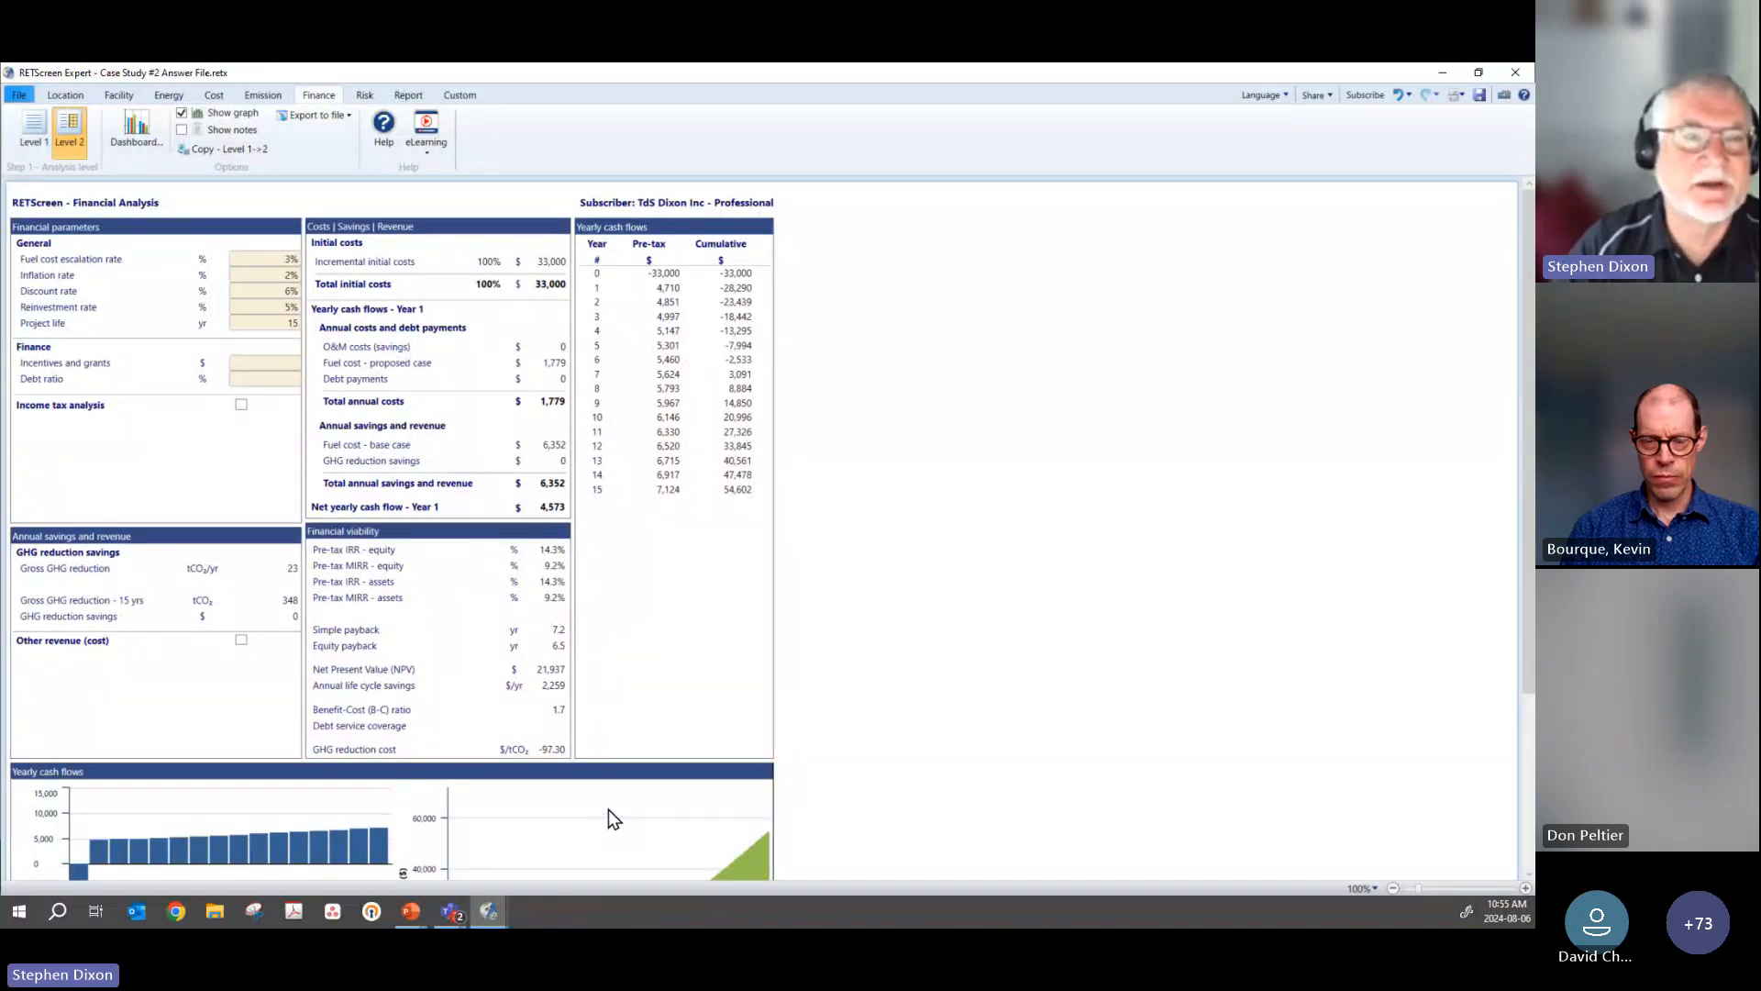
pyautogui.click(363, 96)
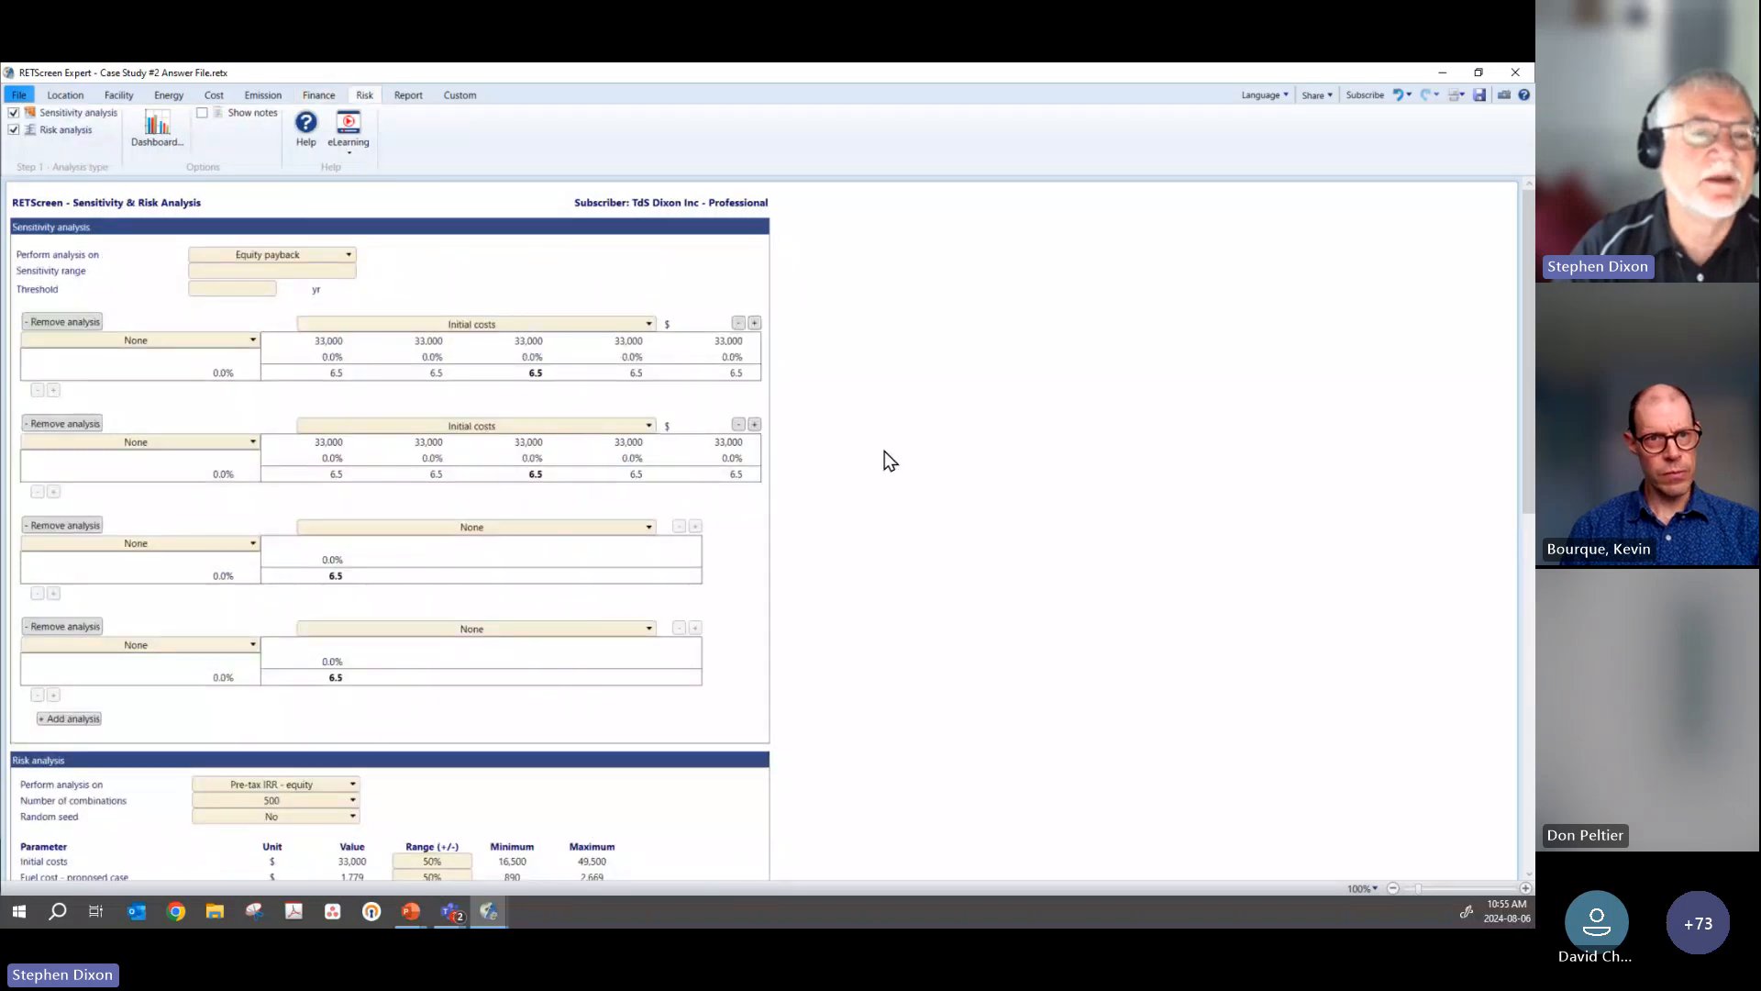
# Step: Perform the sensitivity analysis on Net Present Value (NPV) and check its sensitivity range and threshold
pyautogui.click(290, 256)
pyautogui.click(284, 286)
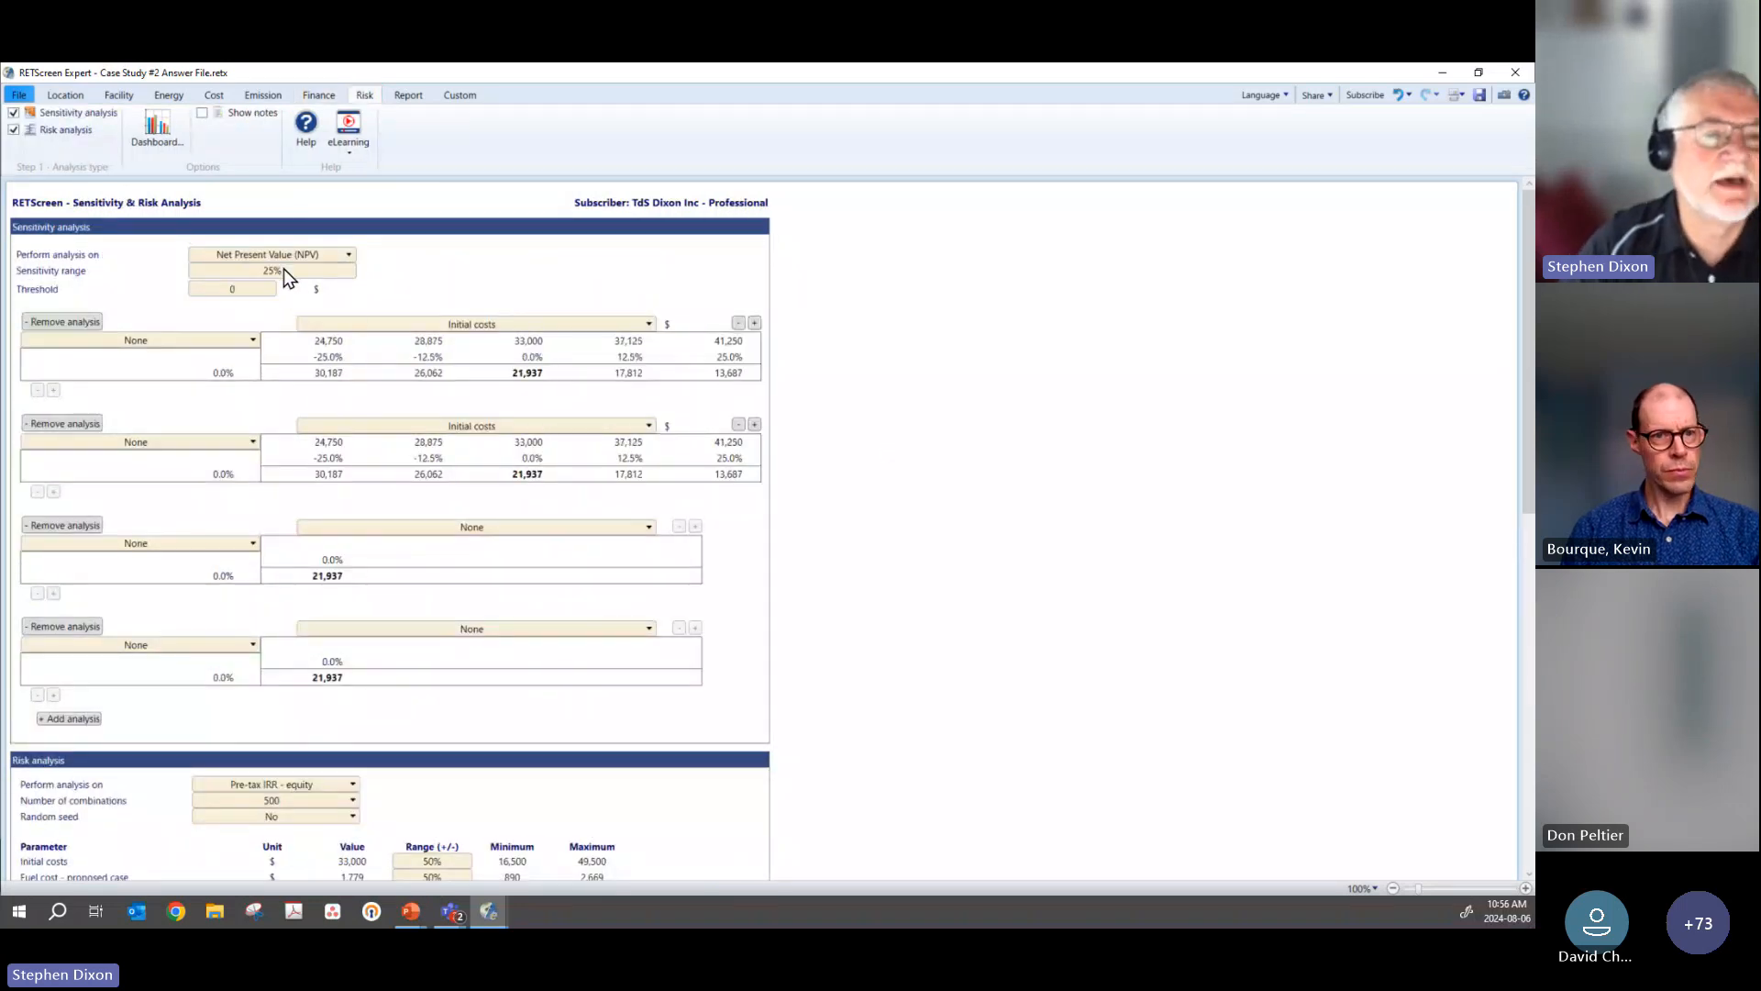
pyautogui.click(293, 271)
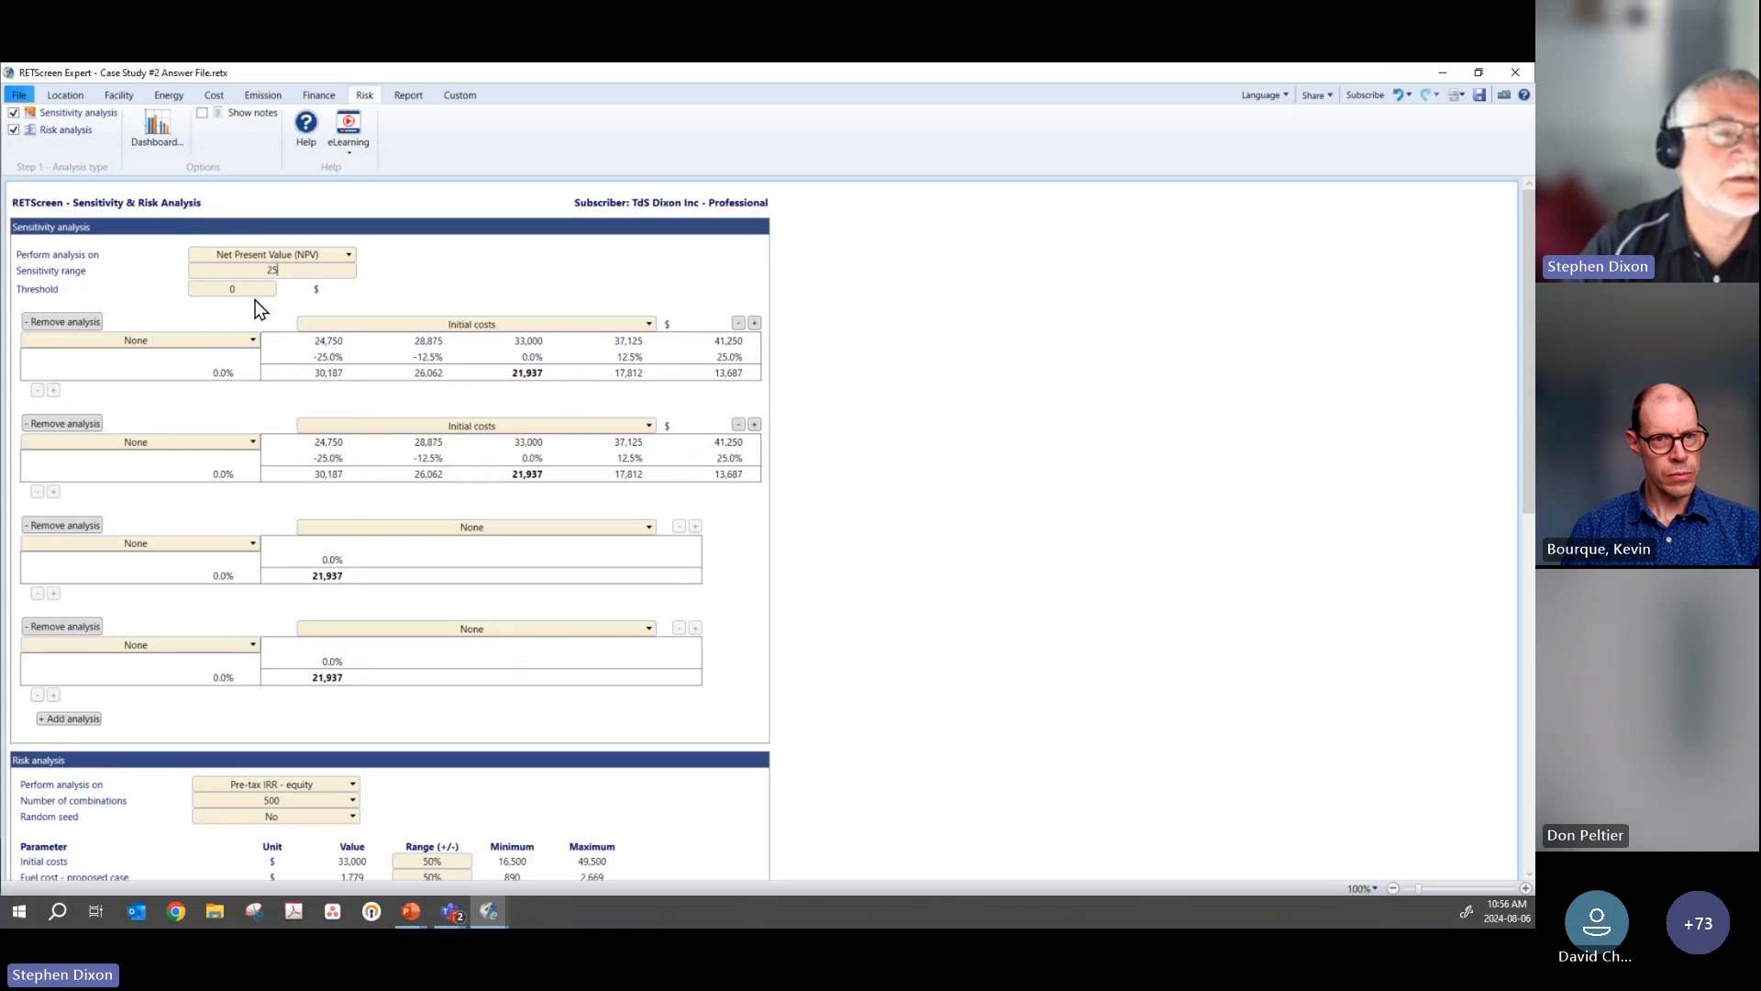
pyautogui.click(231, 290)
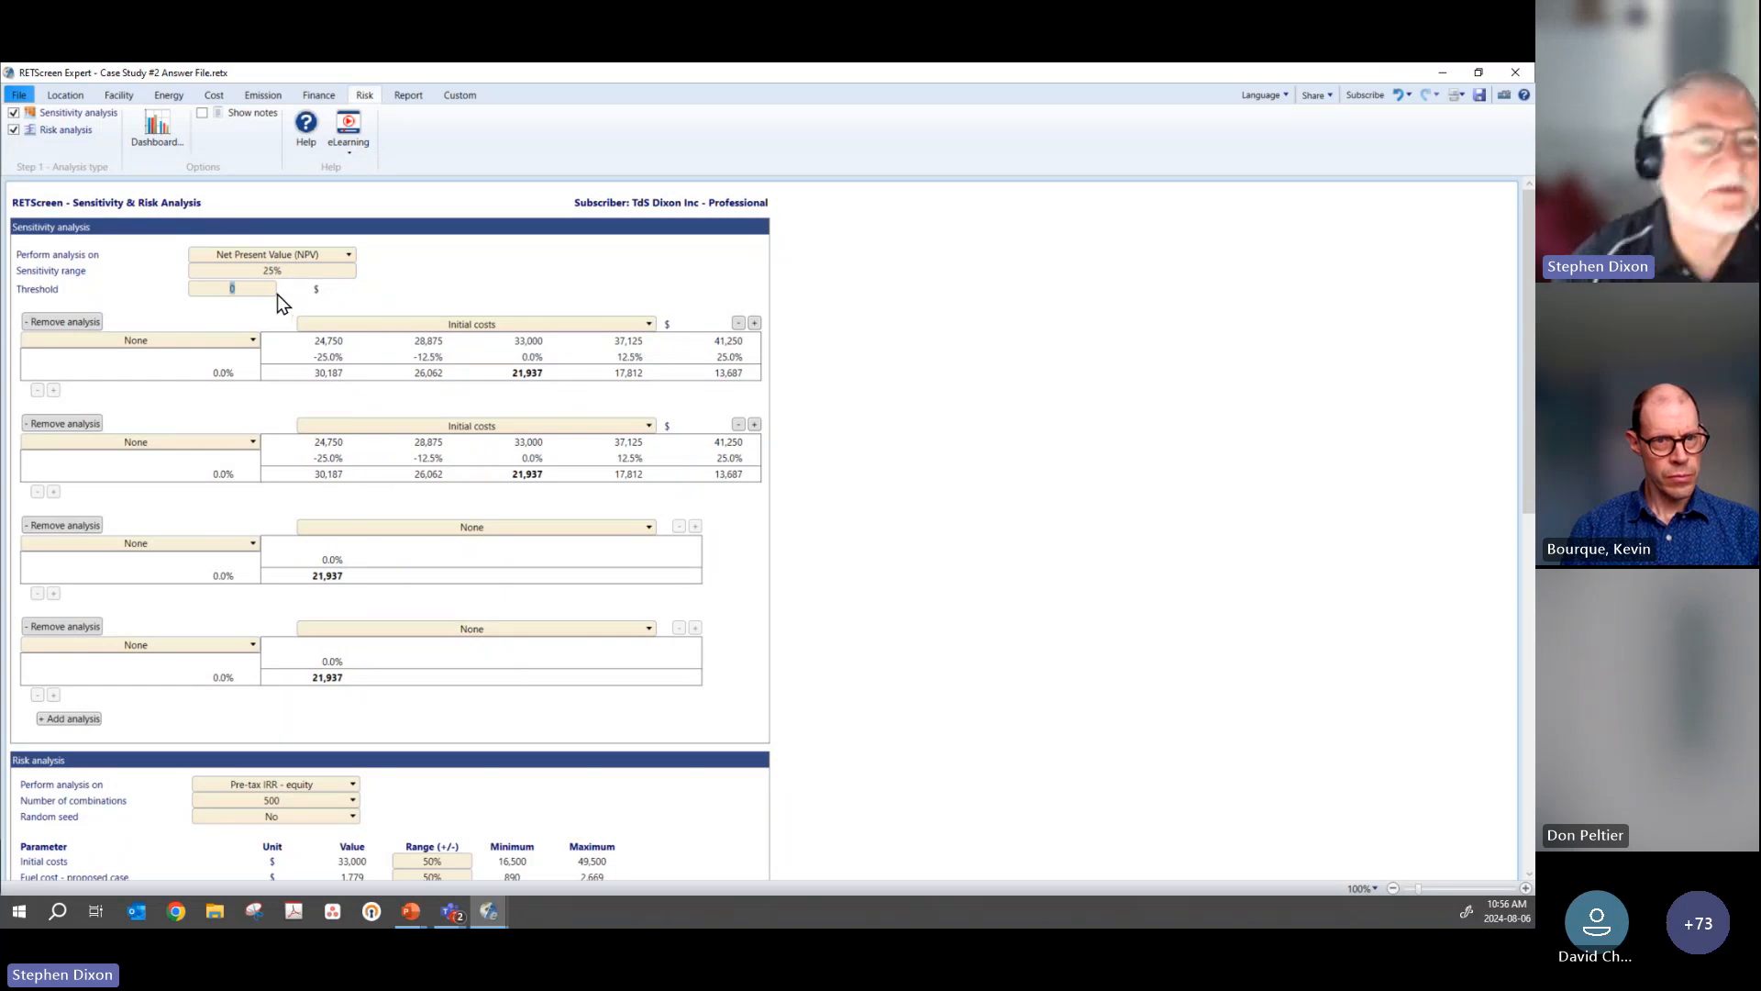
# Step: Perform the sensitivity analysis on Pre-tax IRR - equity with a threshold of 15%
pyautogui.click(305, 260)
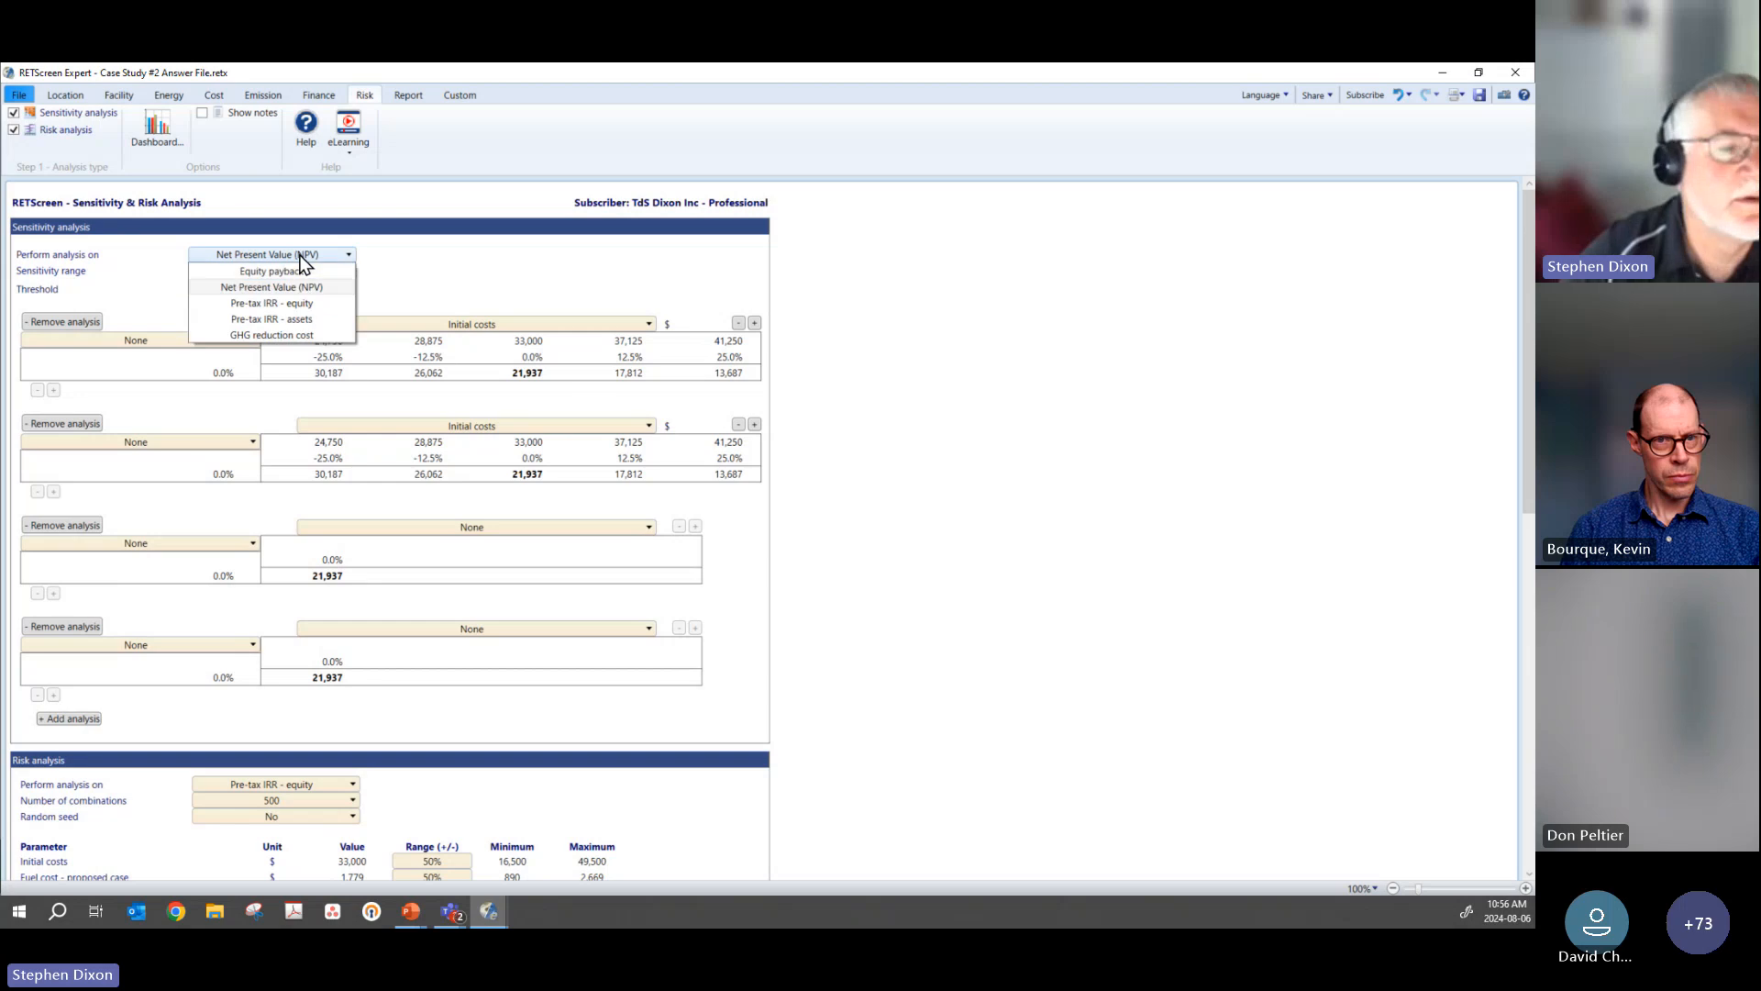
pyautogui.click(284, 303)
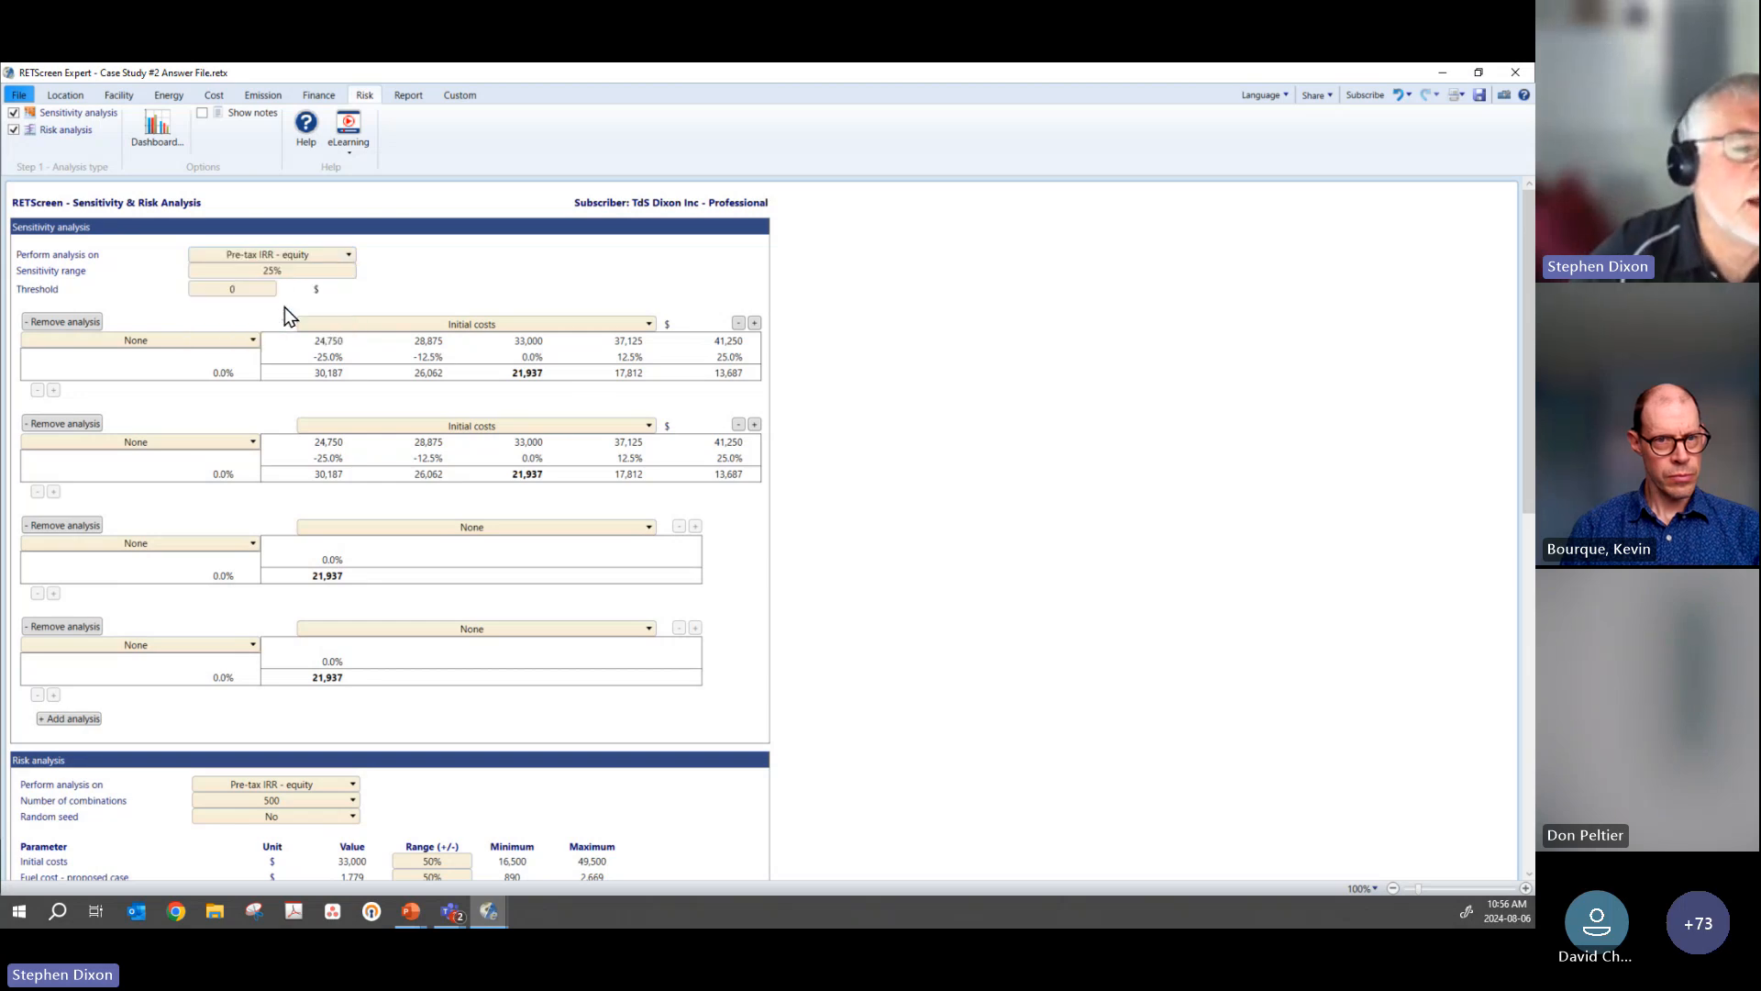
pyautogui.click(252, 289)
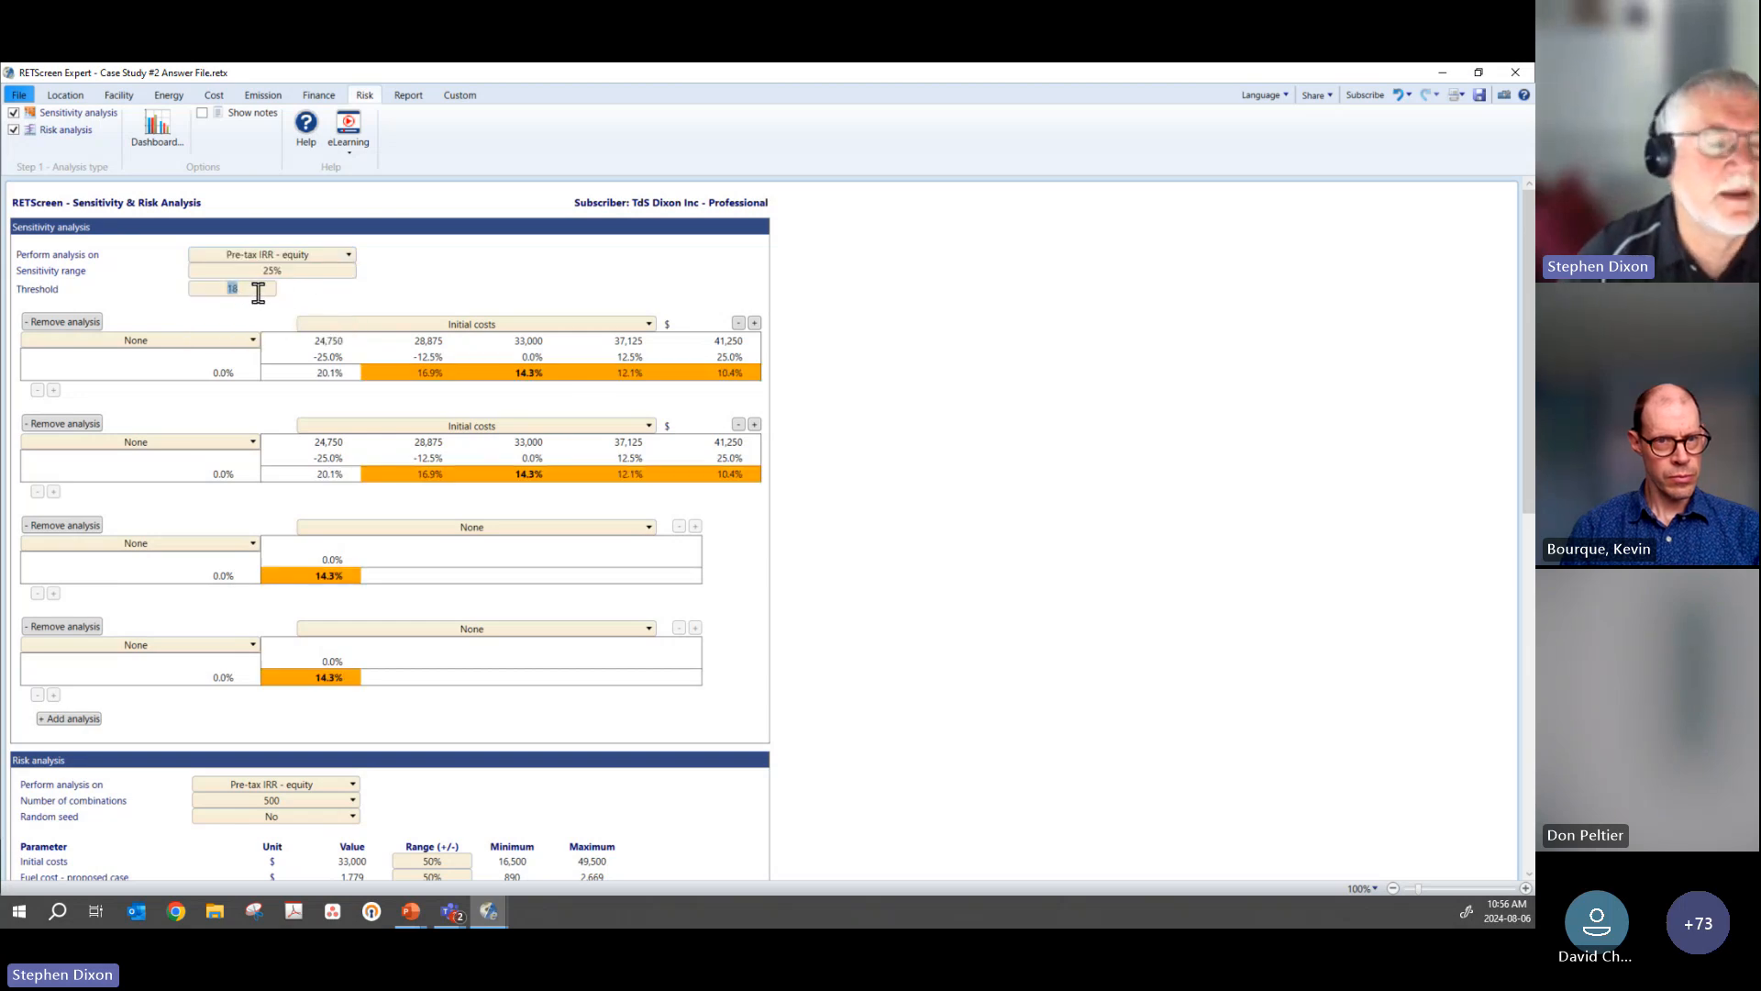
pyautogui.write('15')
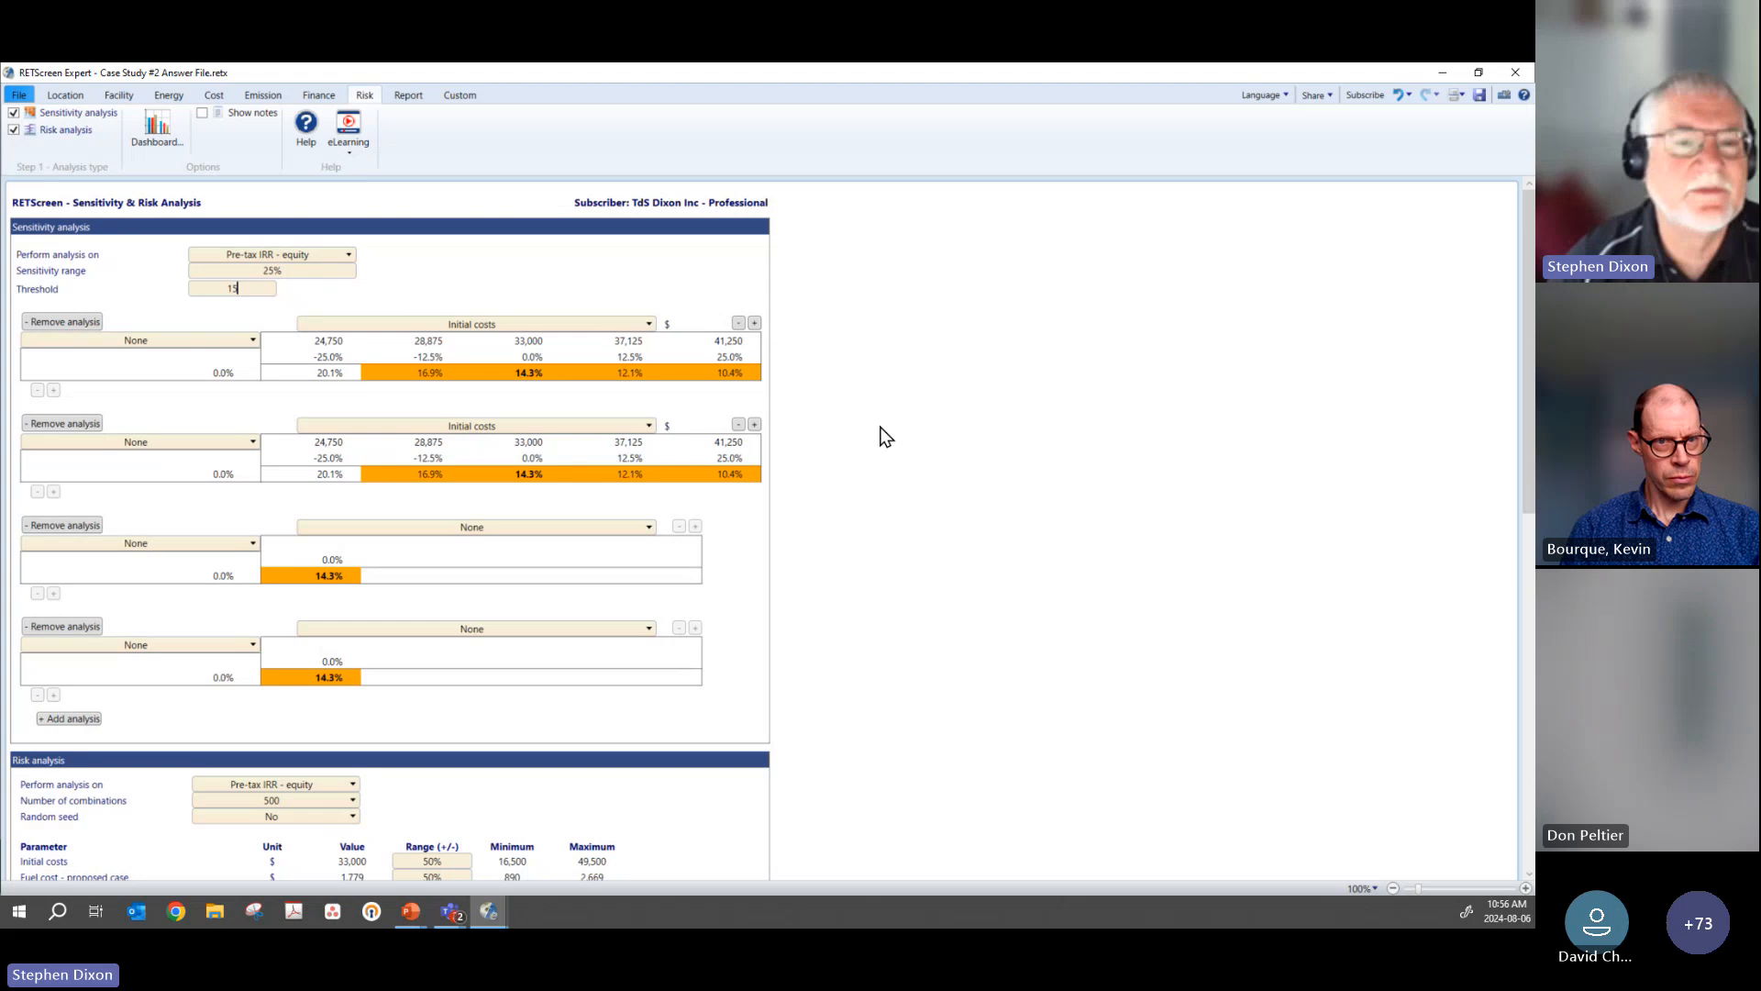
pyautogui.press('Return')
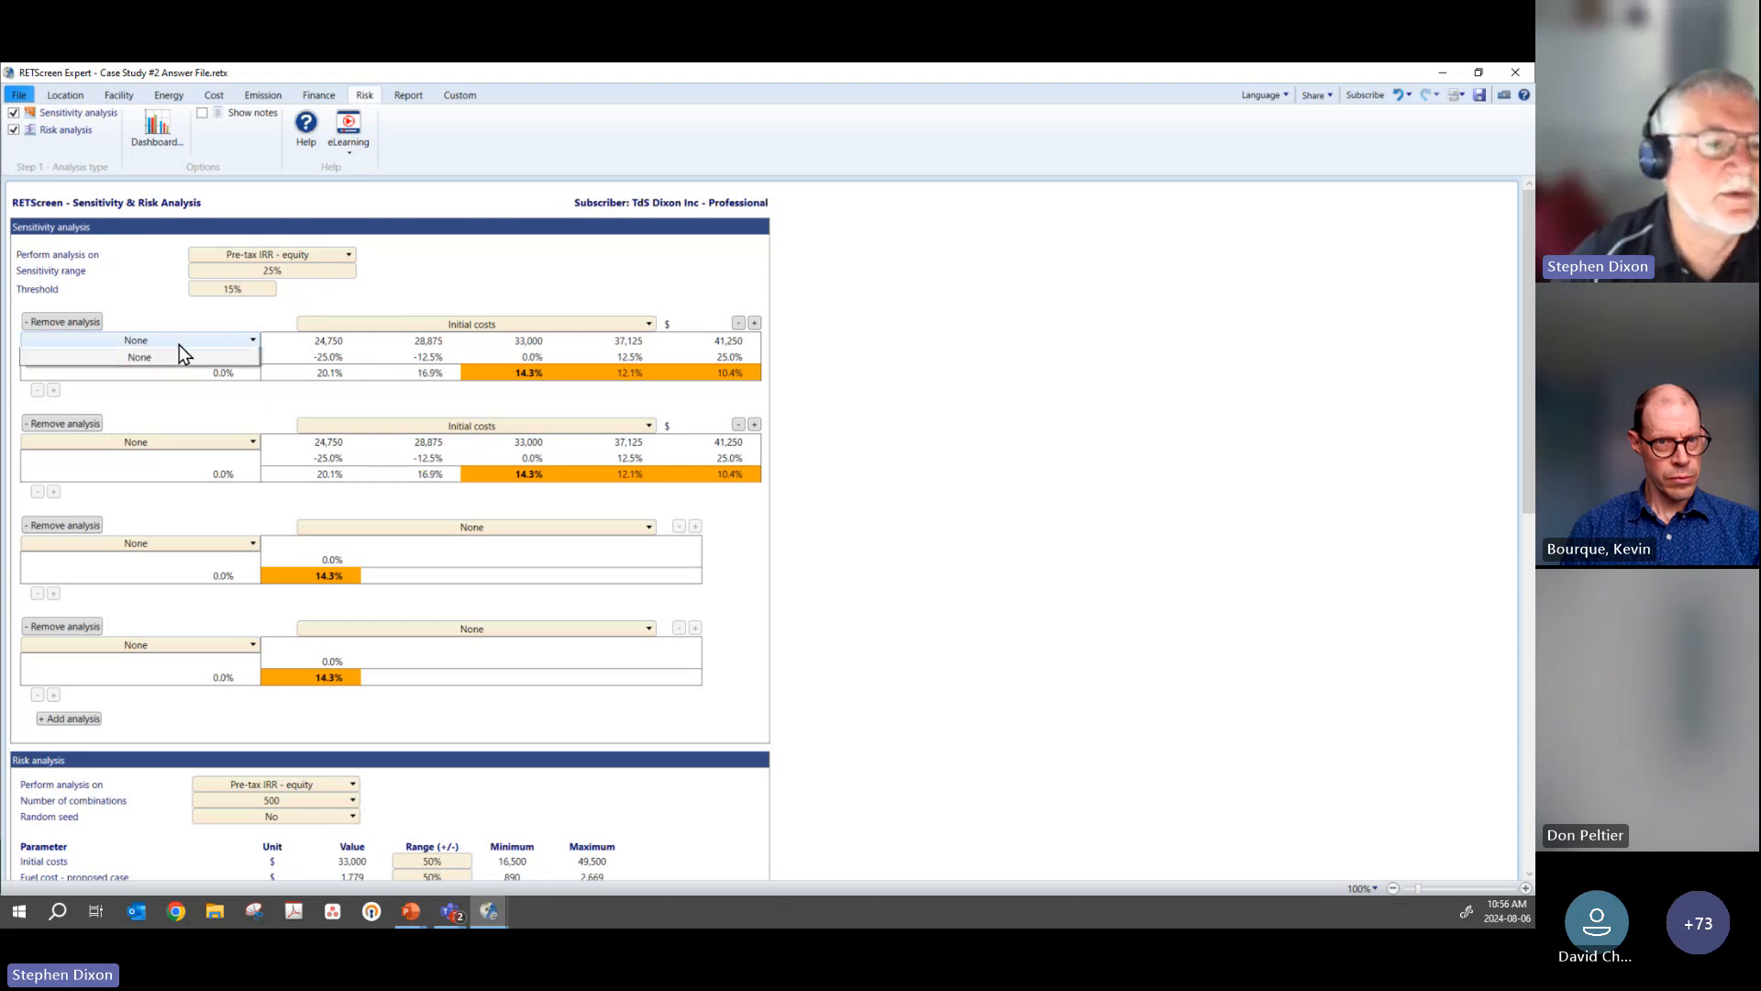
# Step: Set the first sensitivity table's row parameter to Fuel cost - proposed case and add the -25% and 25% variation rows
pyautogui.click(179, 345)
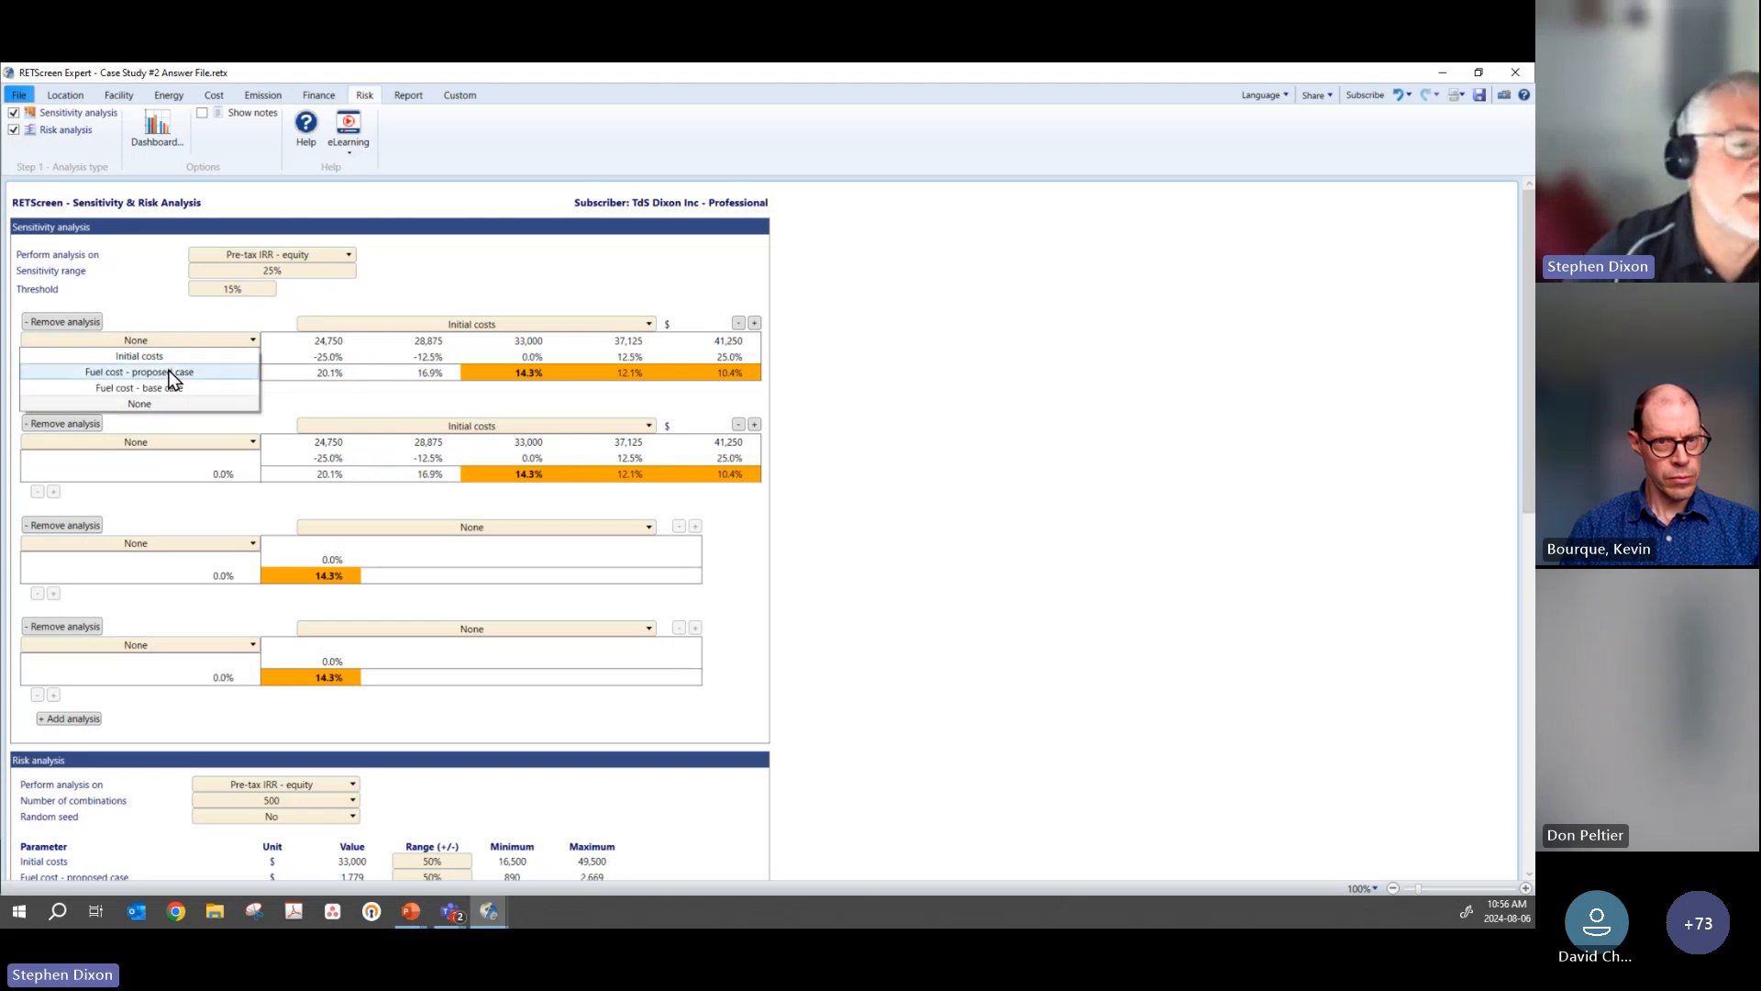
pyautogui.click(170, 373)
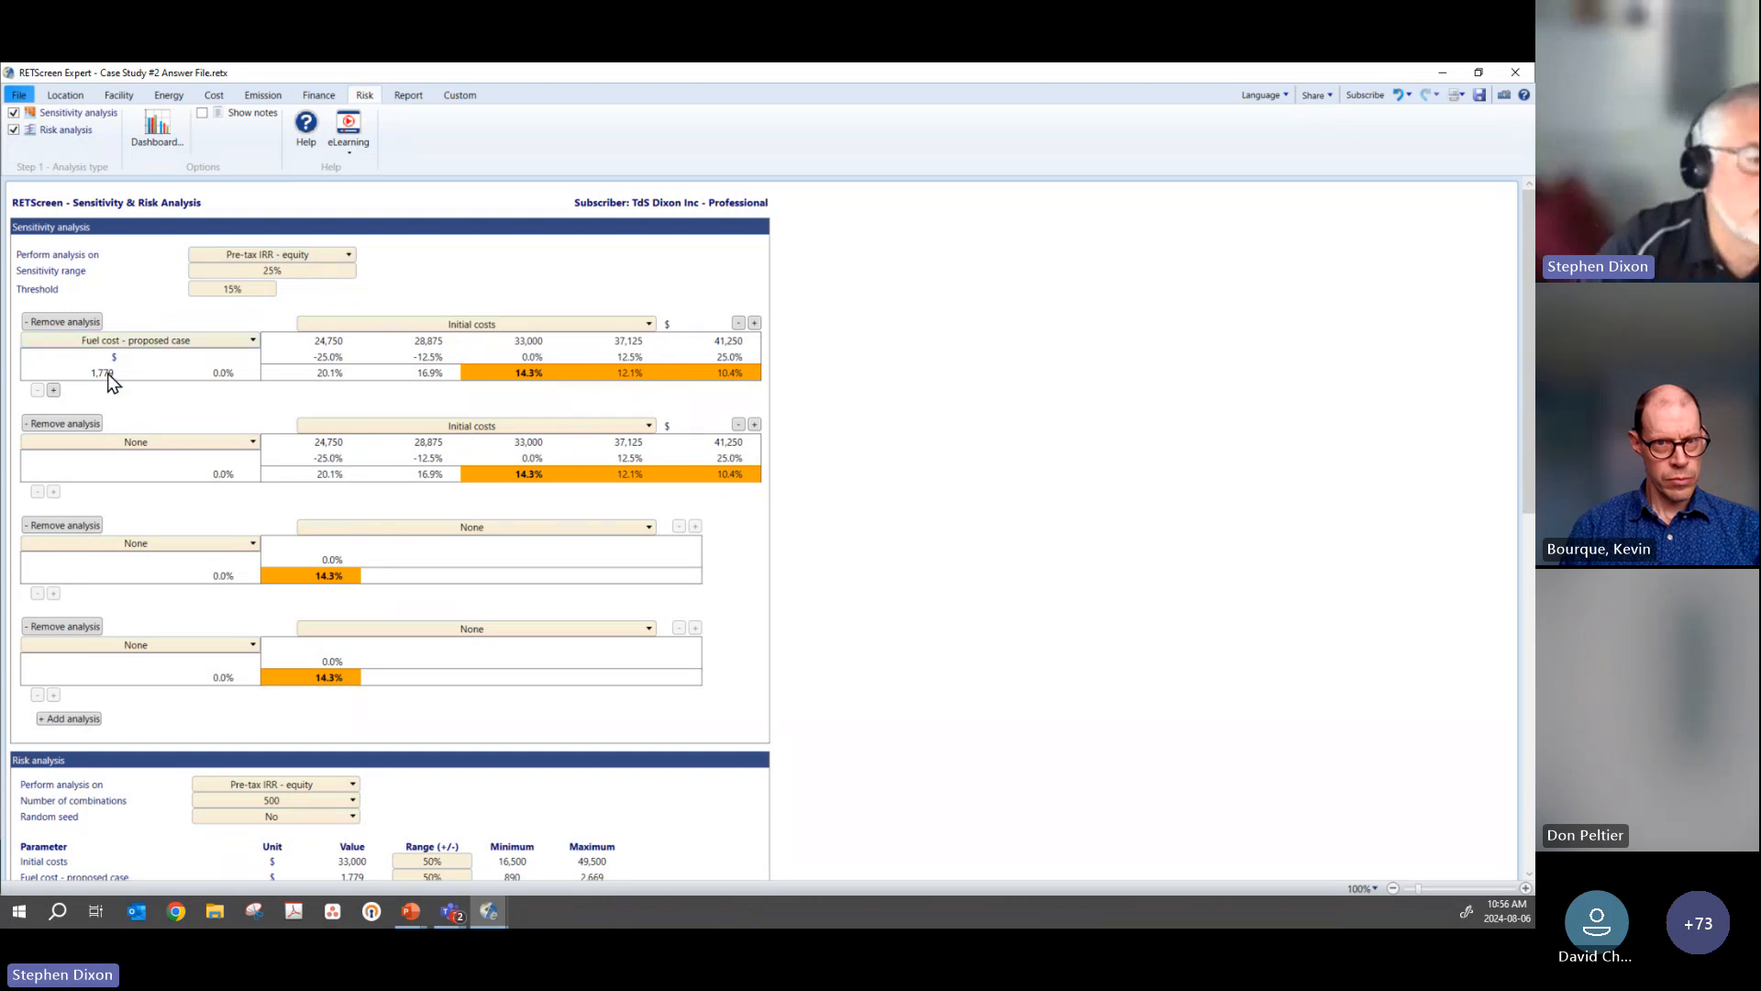
pyautogui.click(248, 290)
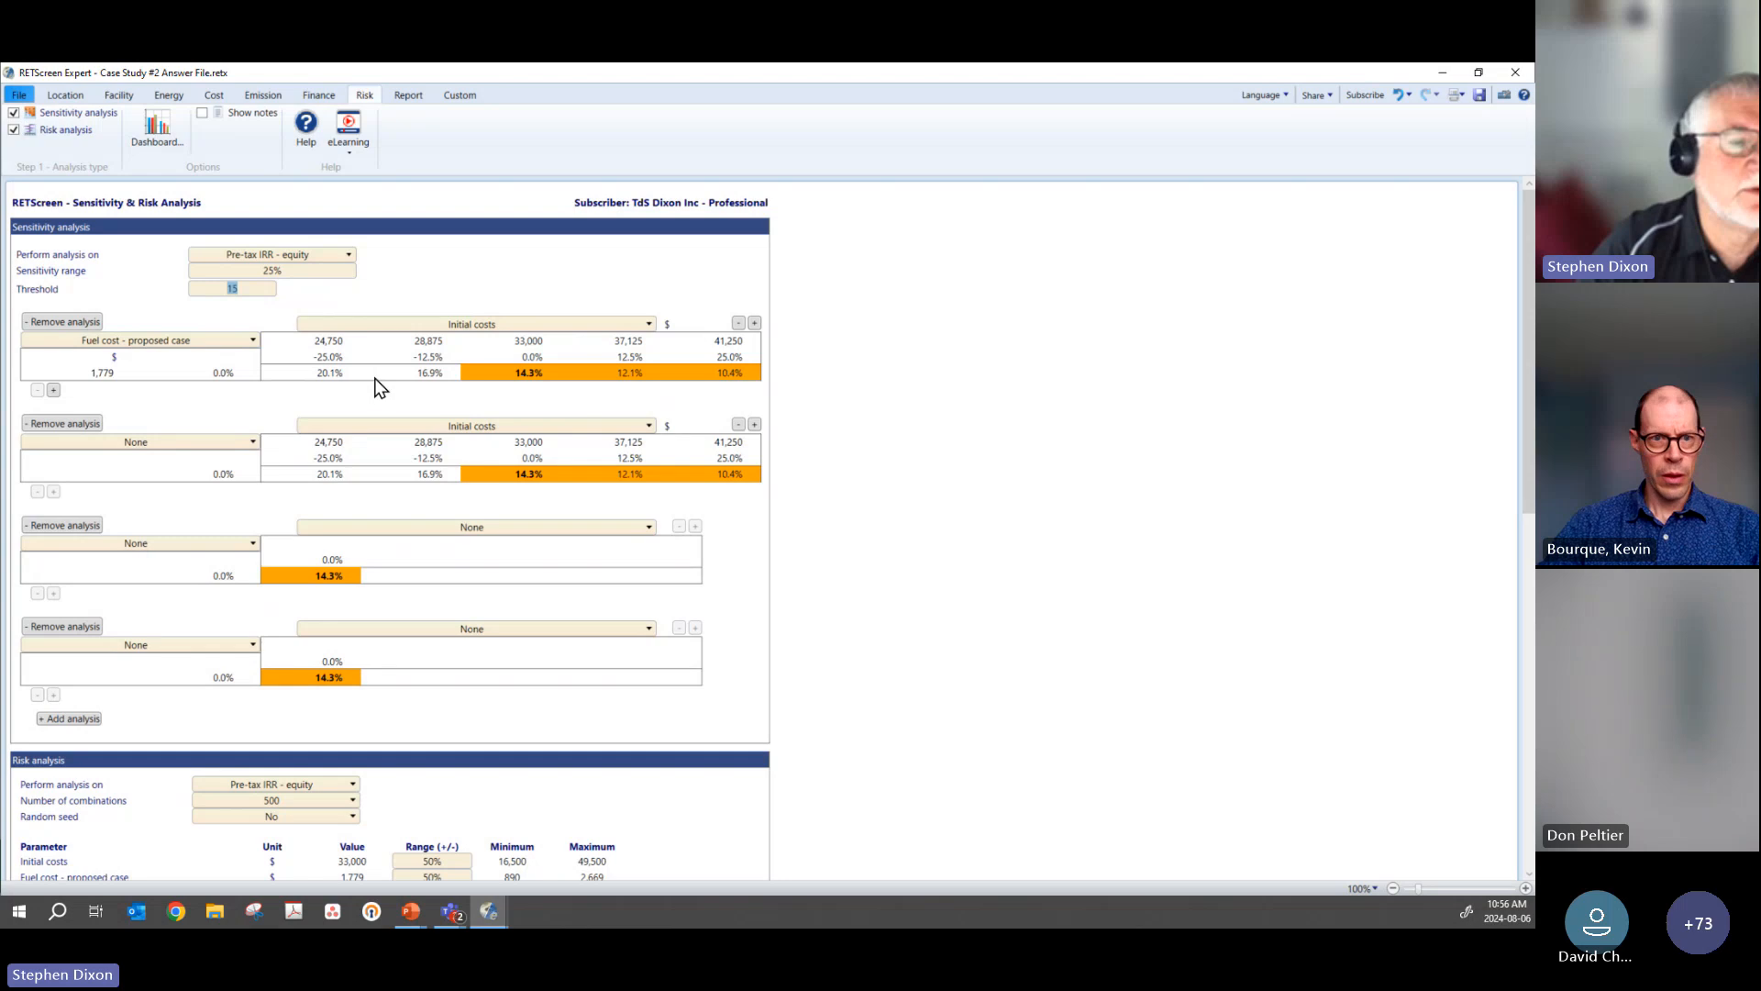
pyautogui.click(297, 270)
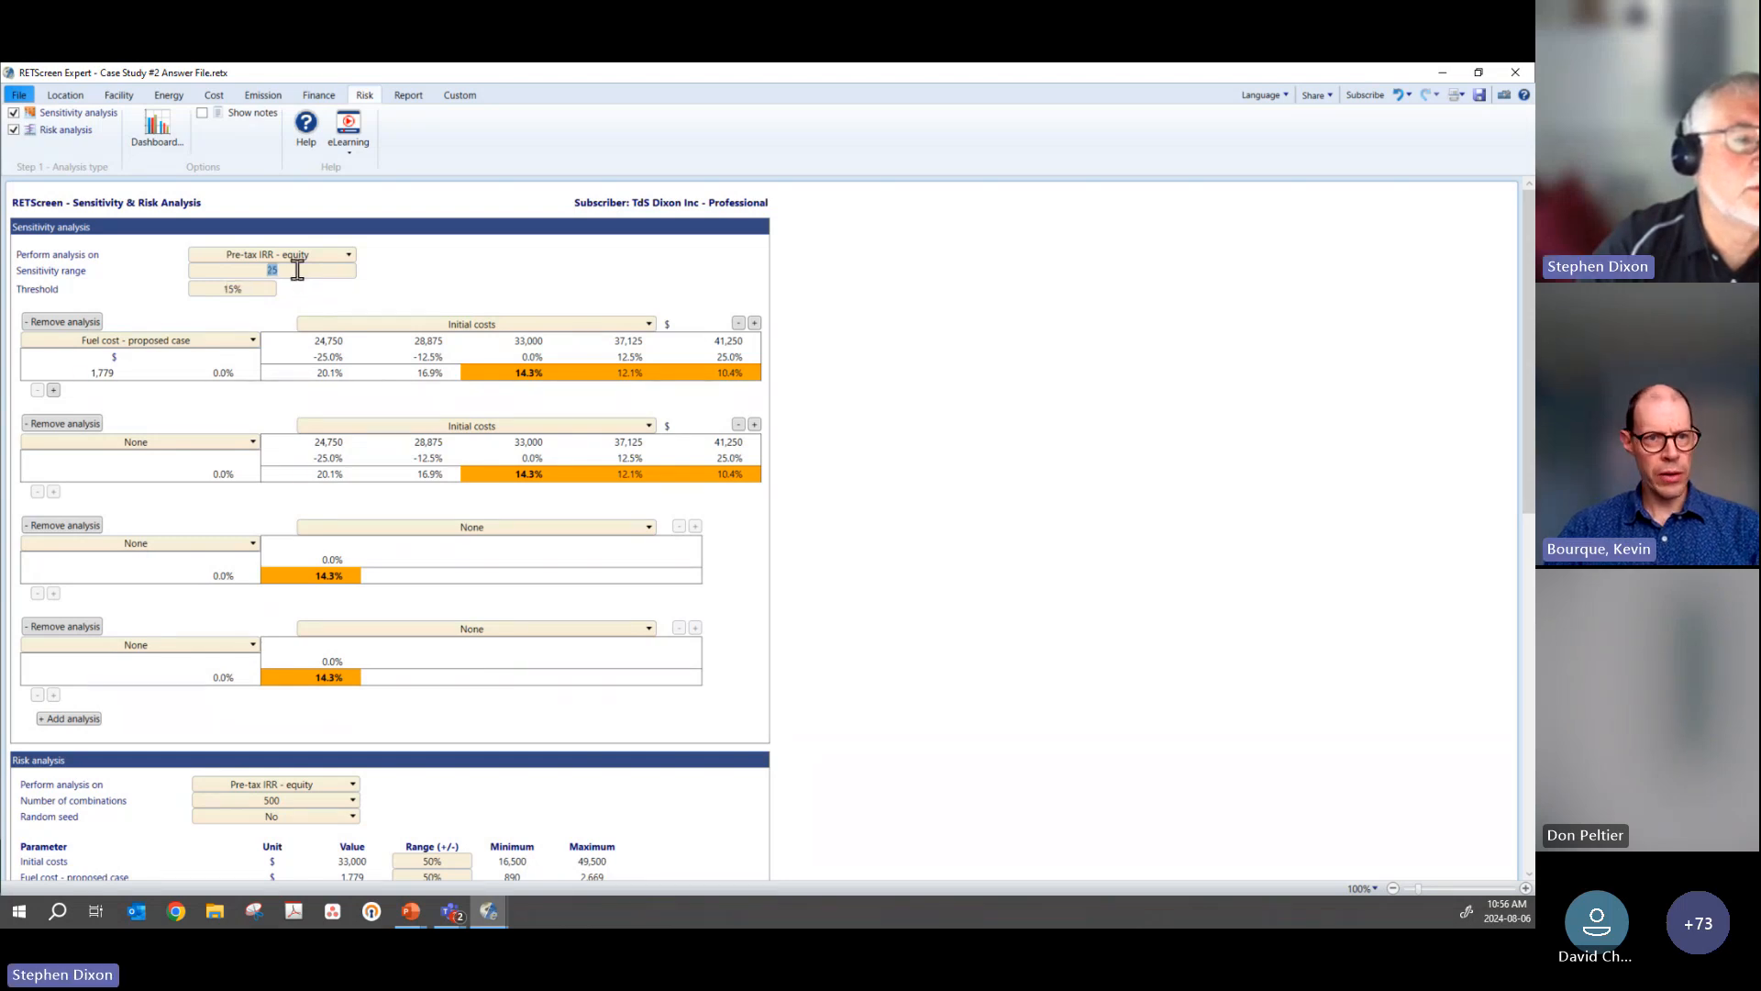
pyautogui.click(53, 391)
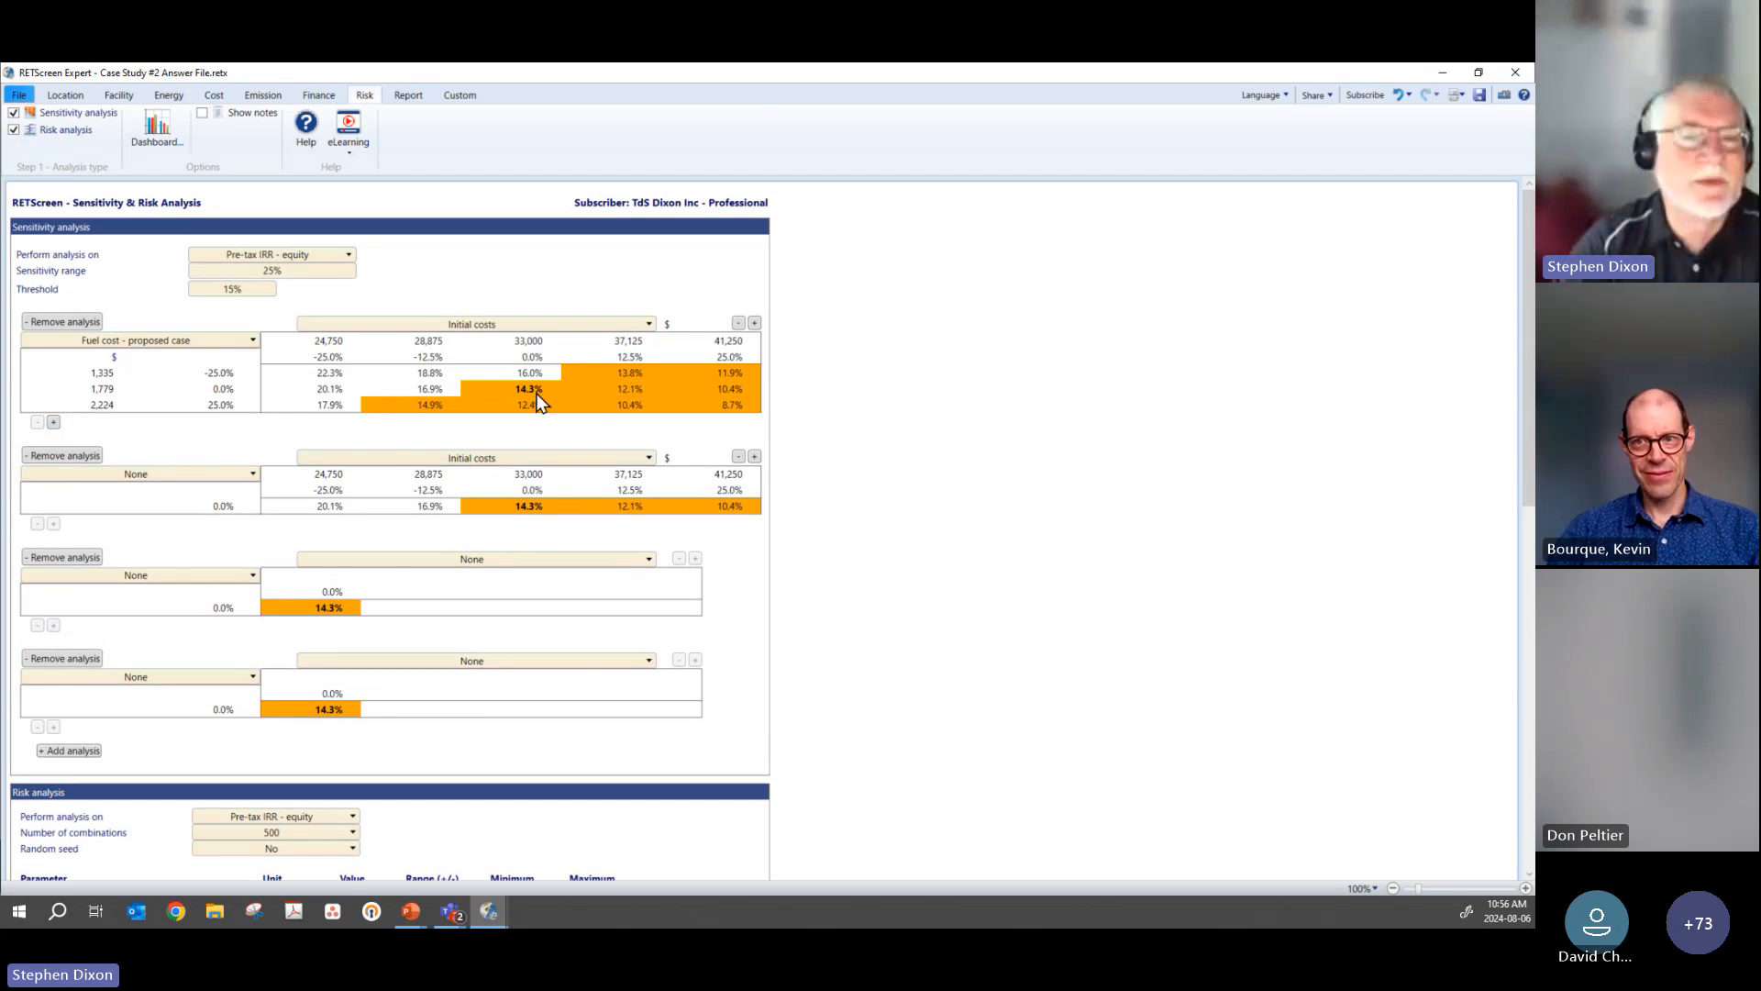
pyautogui.doubleClick(255, 289)
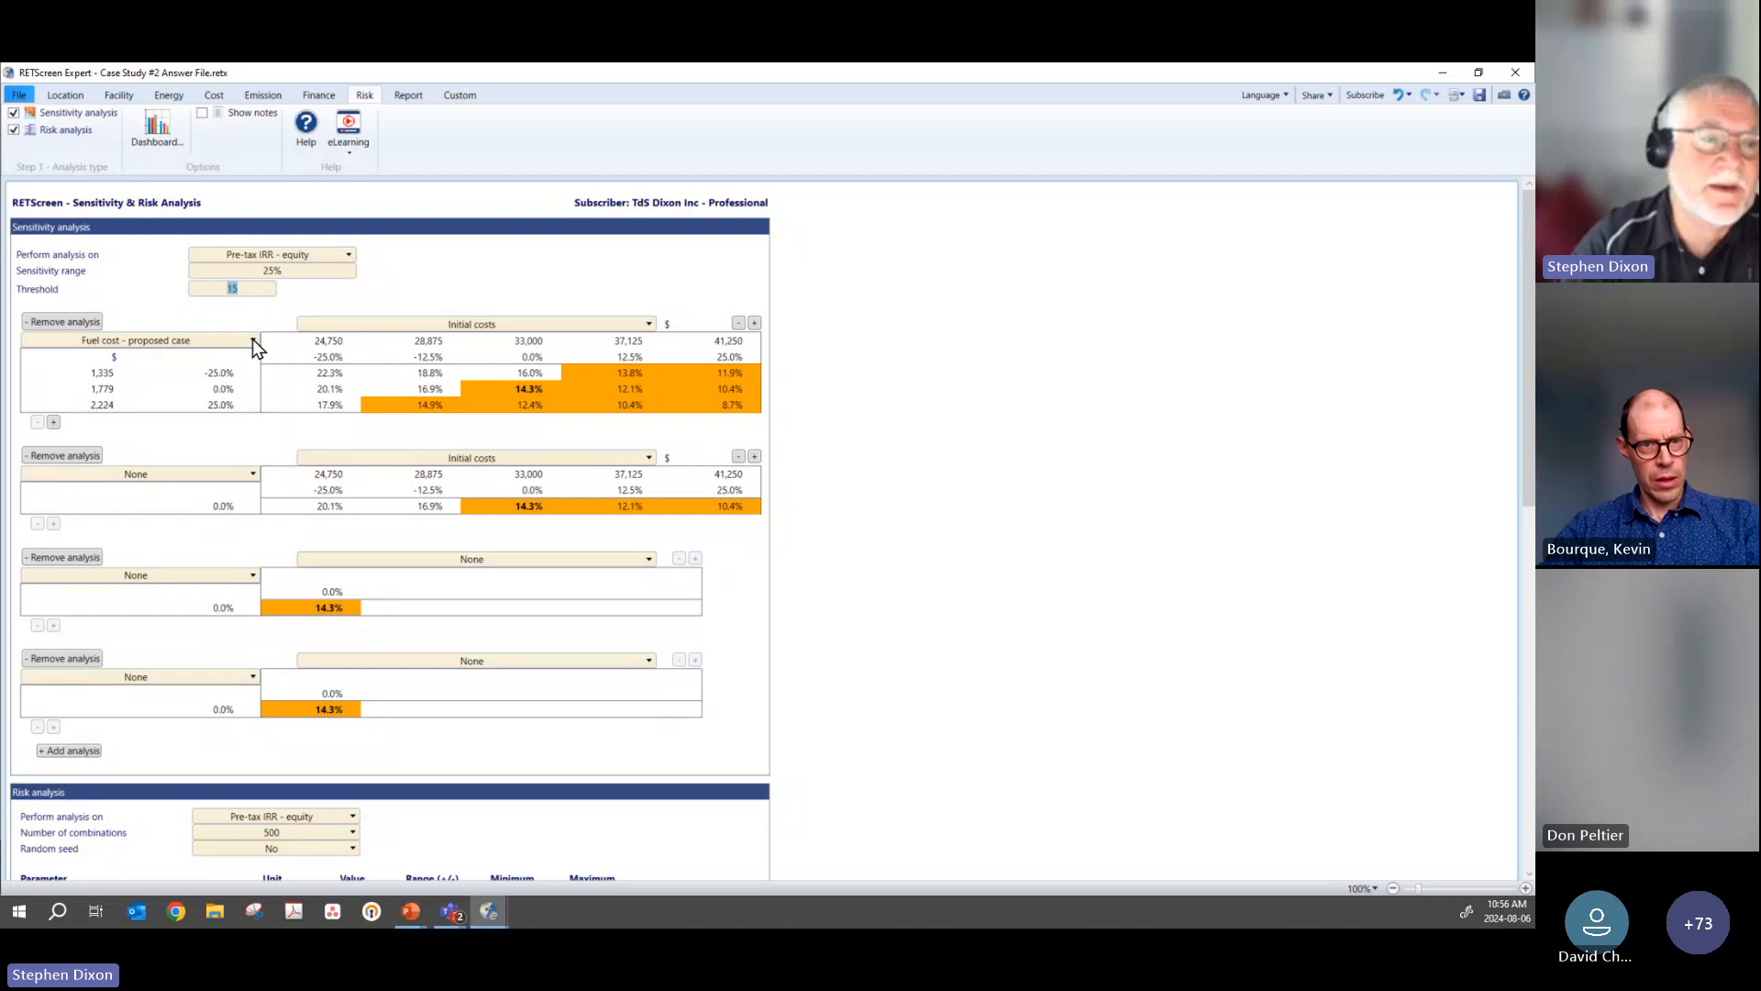
# Step: Look at the carbon shadow price entry in the emission analysis, and return to the sensitivity and risk analysis
pyautogui.click(260, 98)
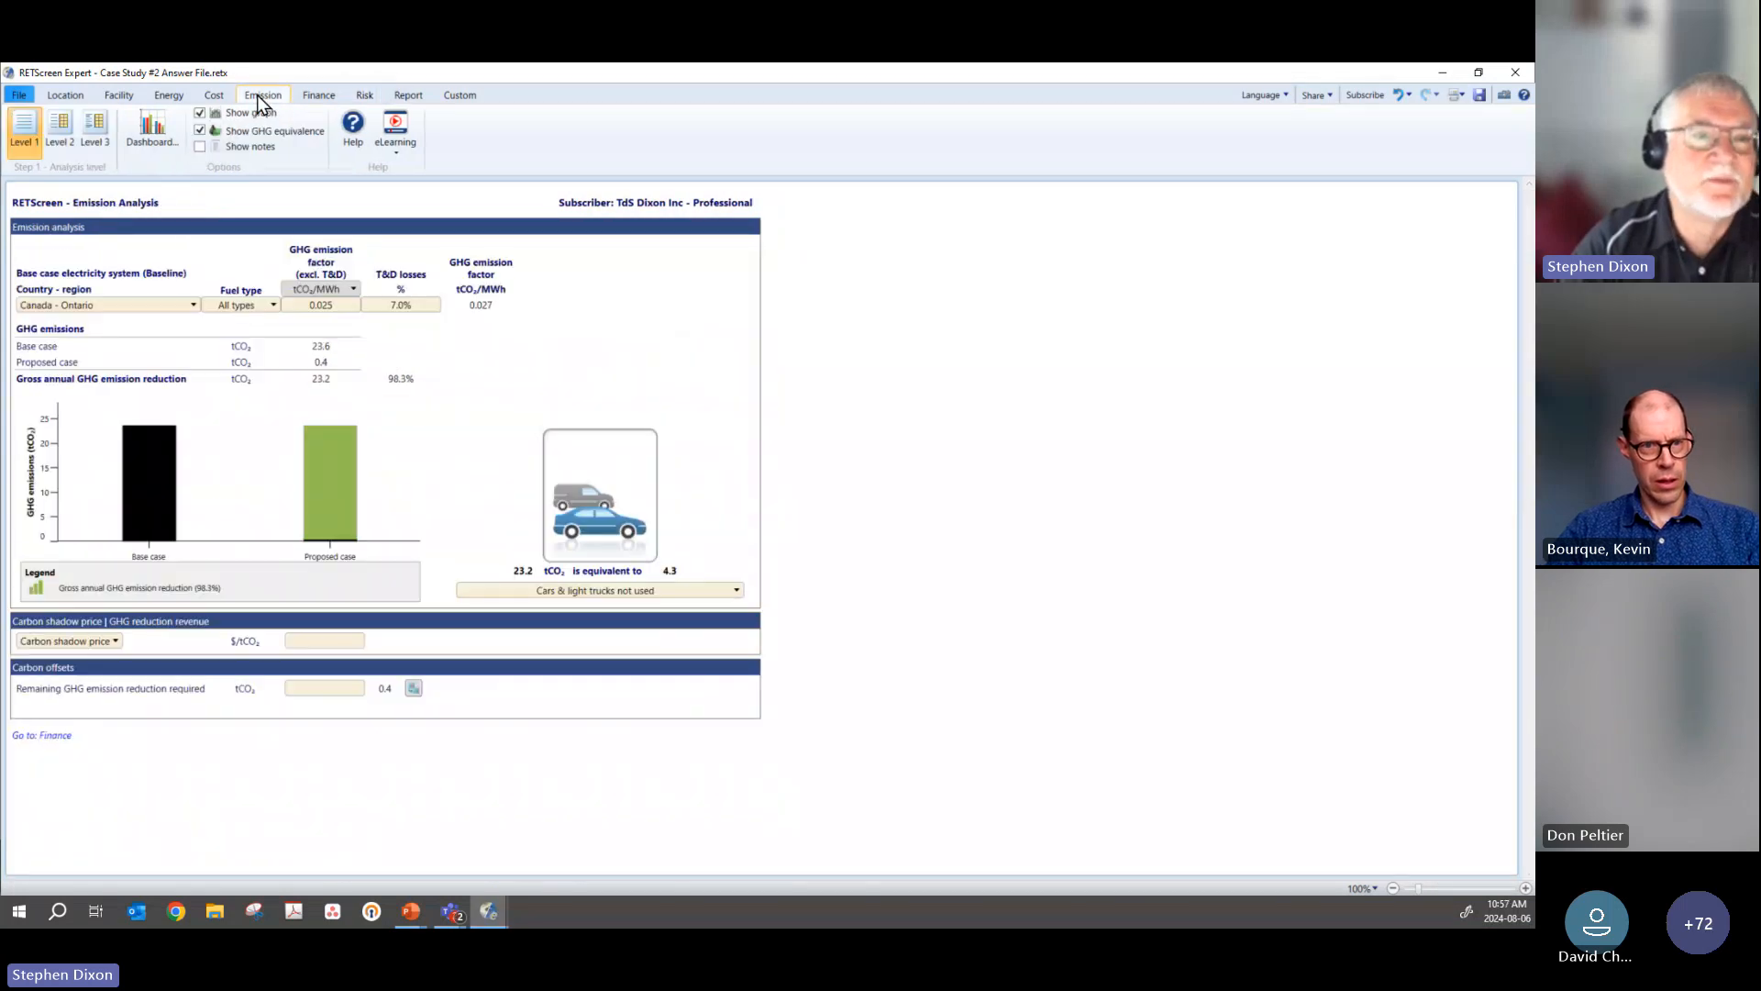
pyautogui.click(331, 640)
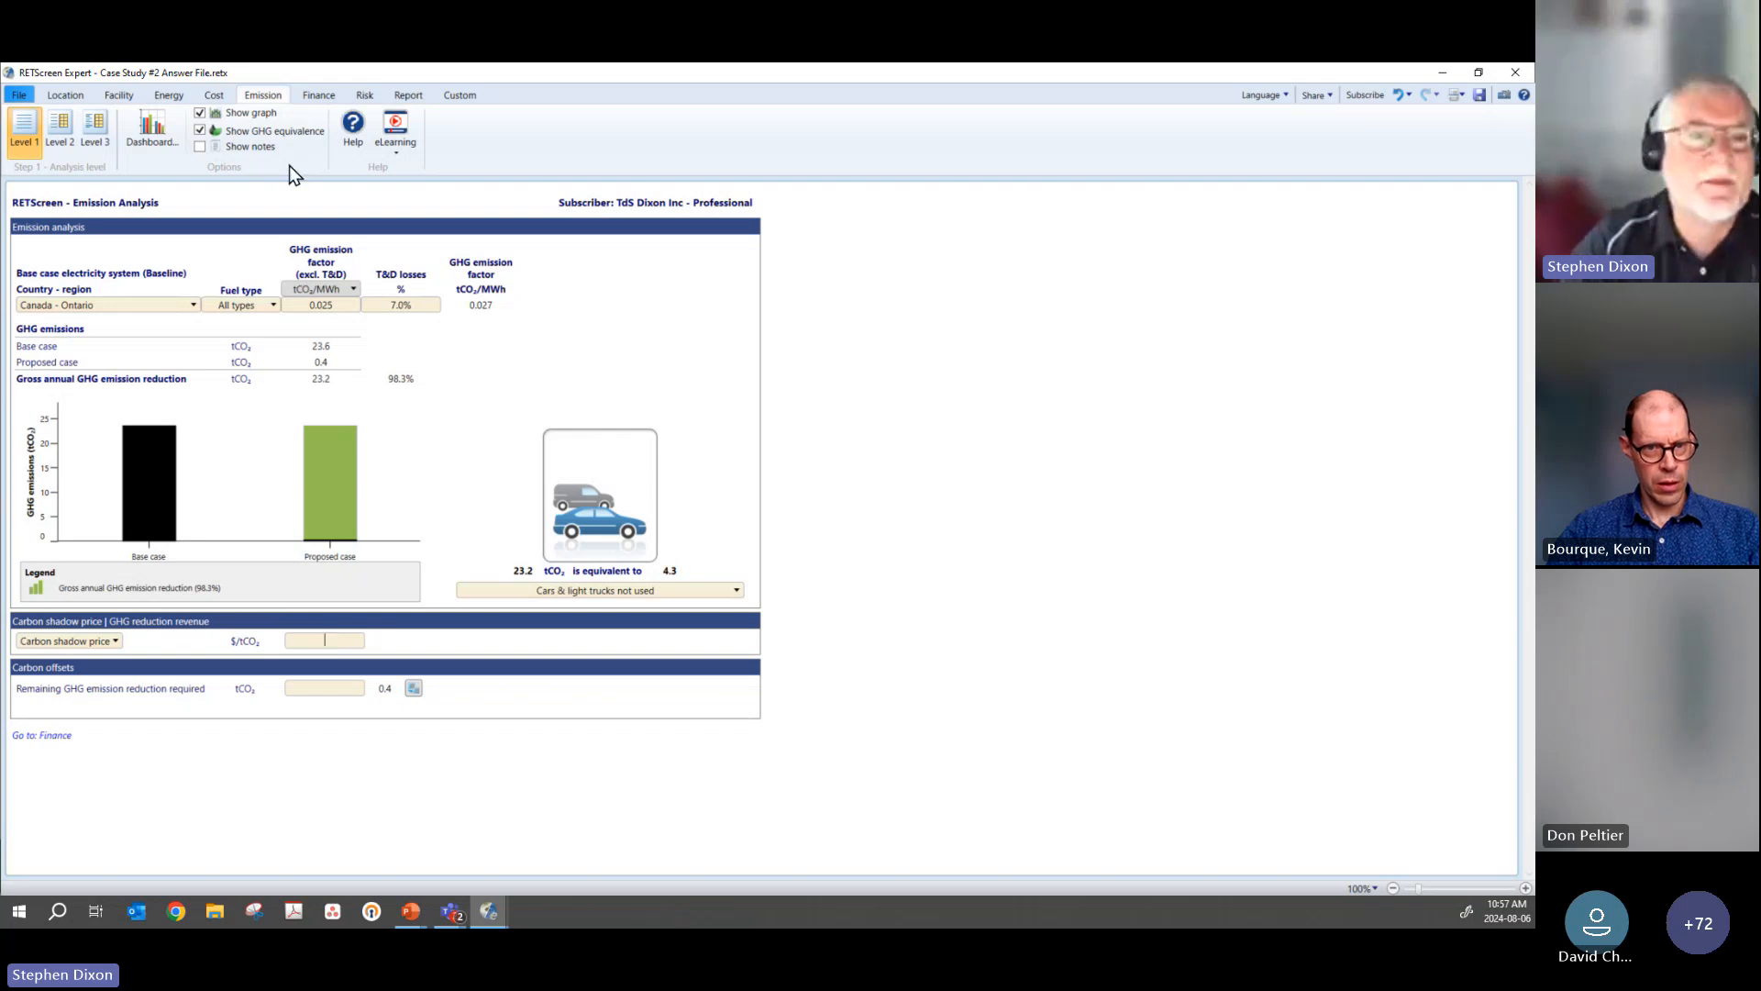
pyautogui.click(313, 95)
pyautogui.click(364, 96)
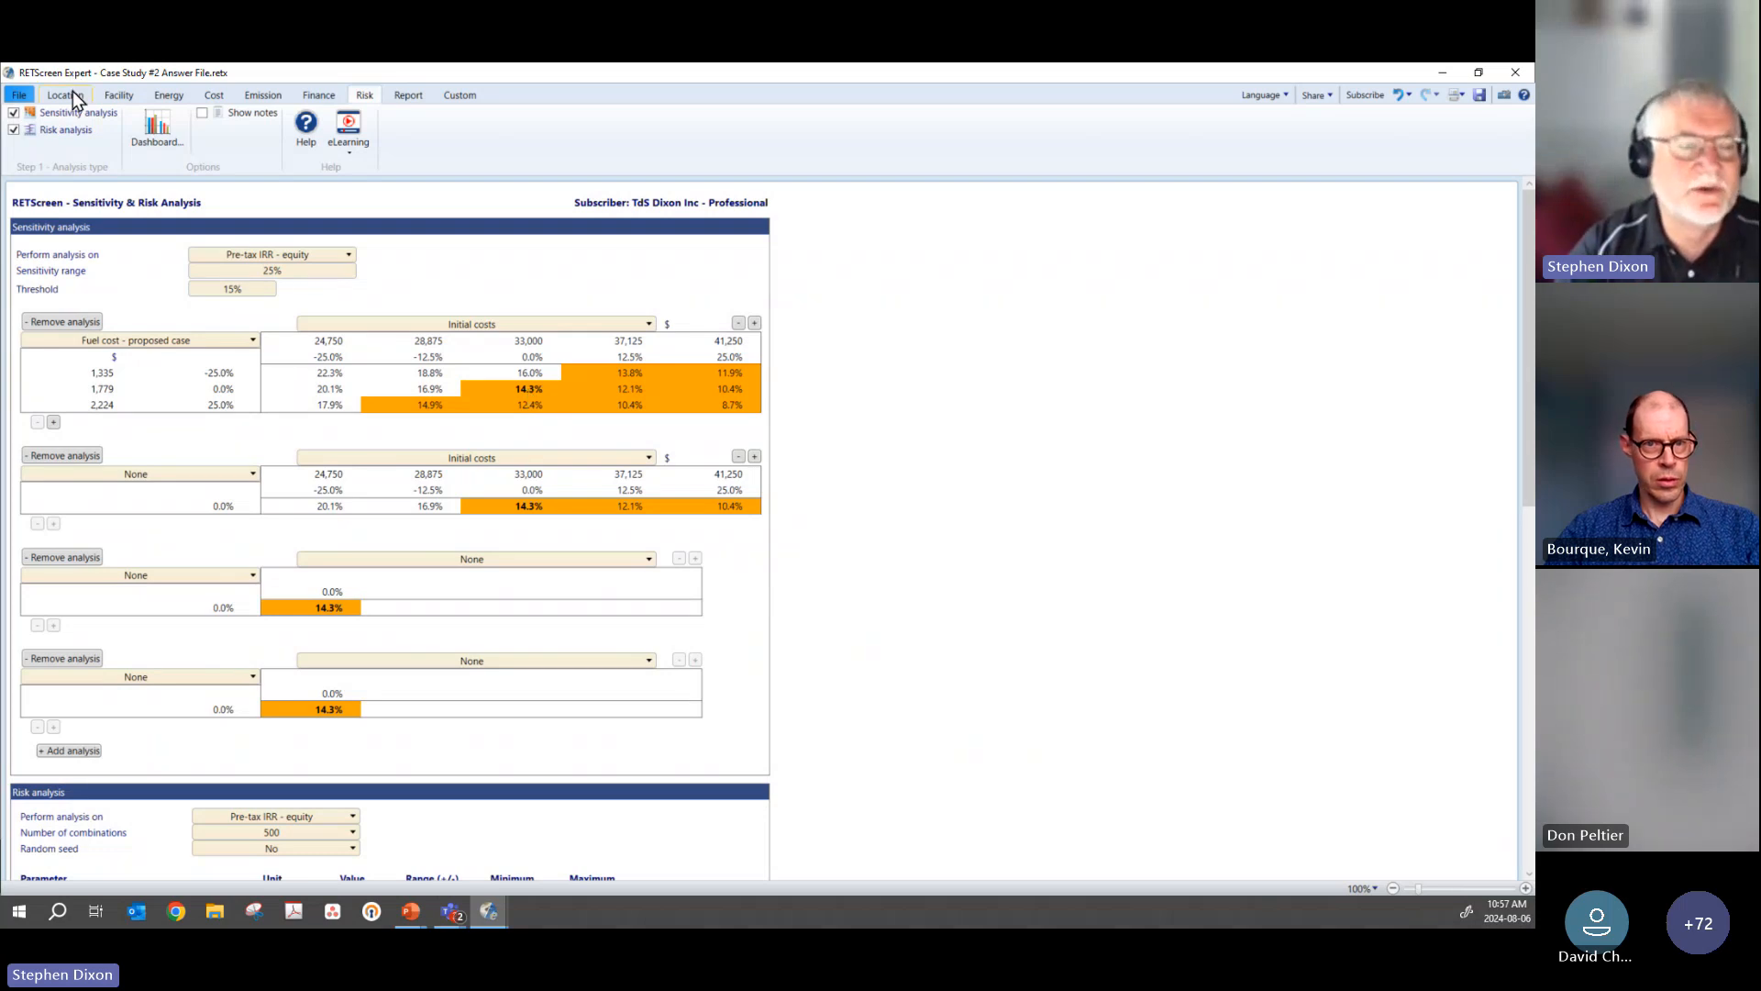
# Step: Revisit the energy model's summary of included measures and the emission analysis
pyautogui.click(119, 95)
pyautogui.click(169, 94)
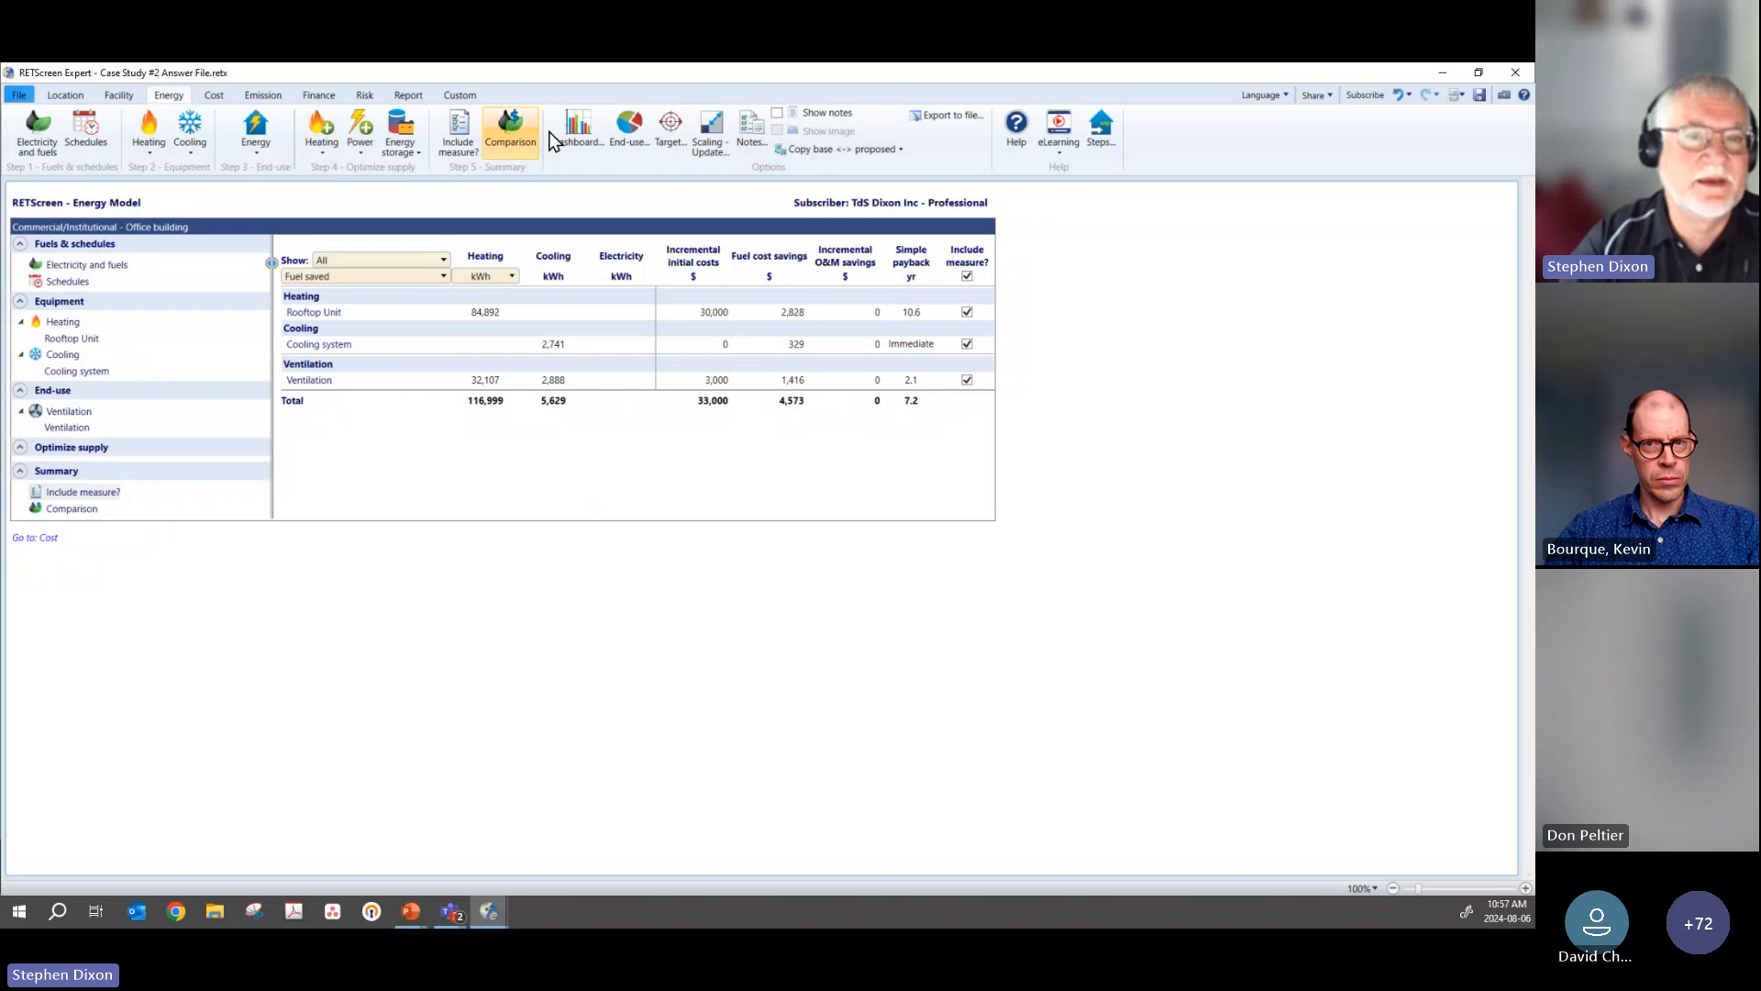
pyautogui.click(266, 96)
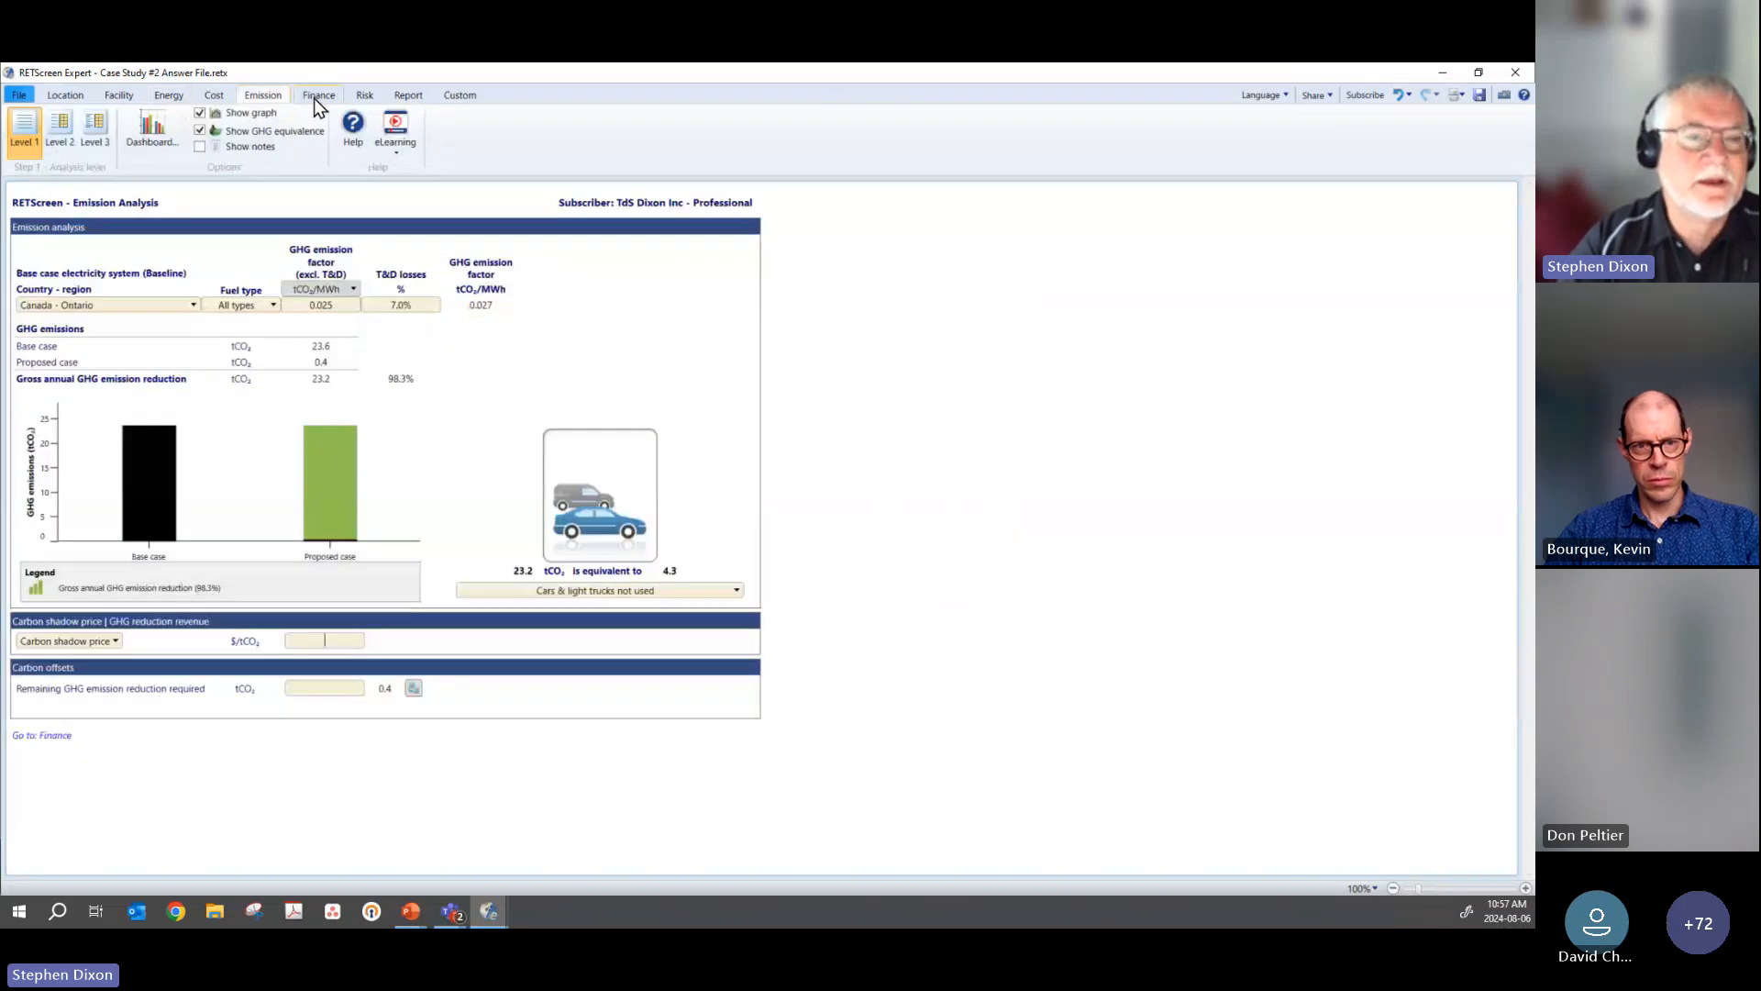
# Step: Look over the financial analysis again, from the cash flow graphs back to the financial parameters
pyautogui.click(316, 96)
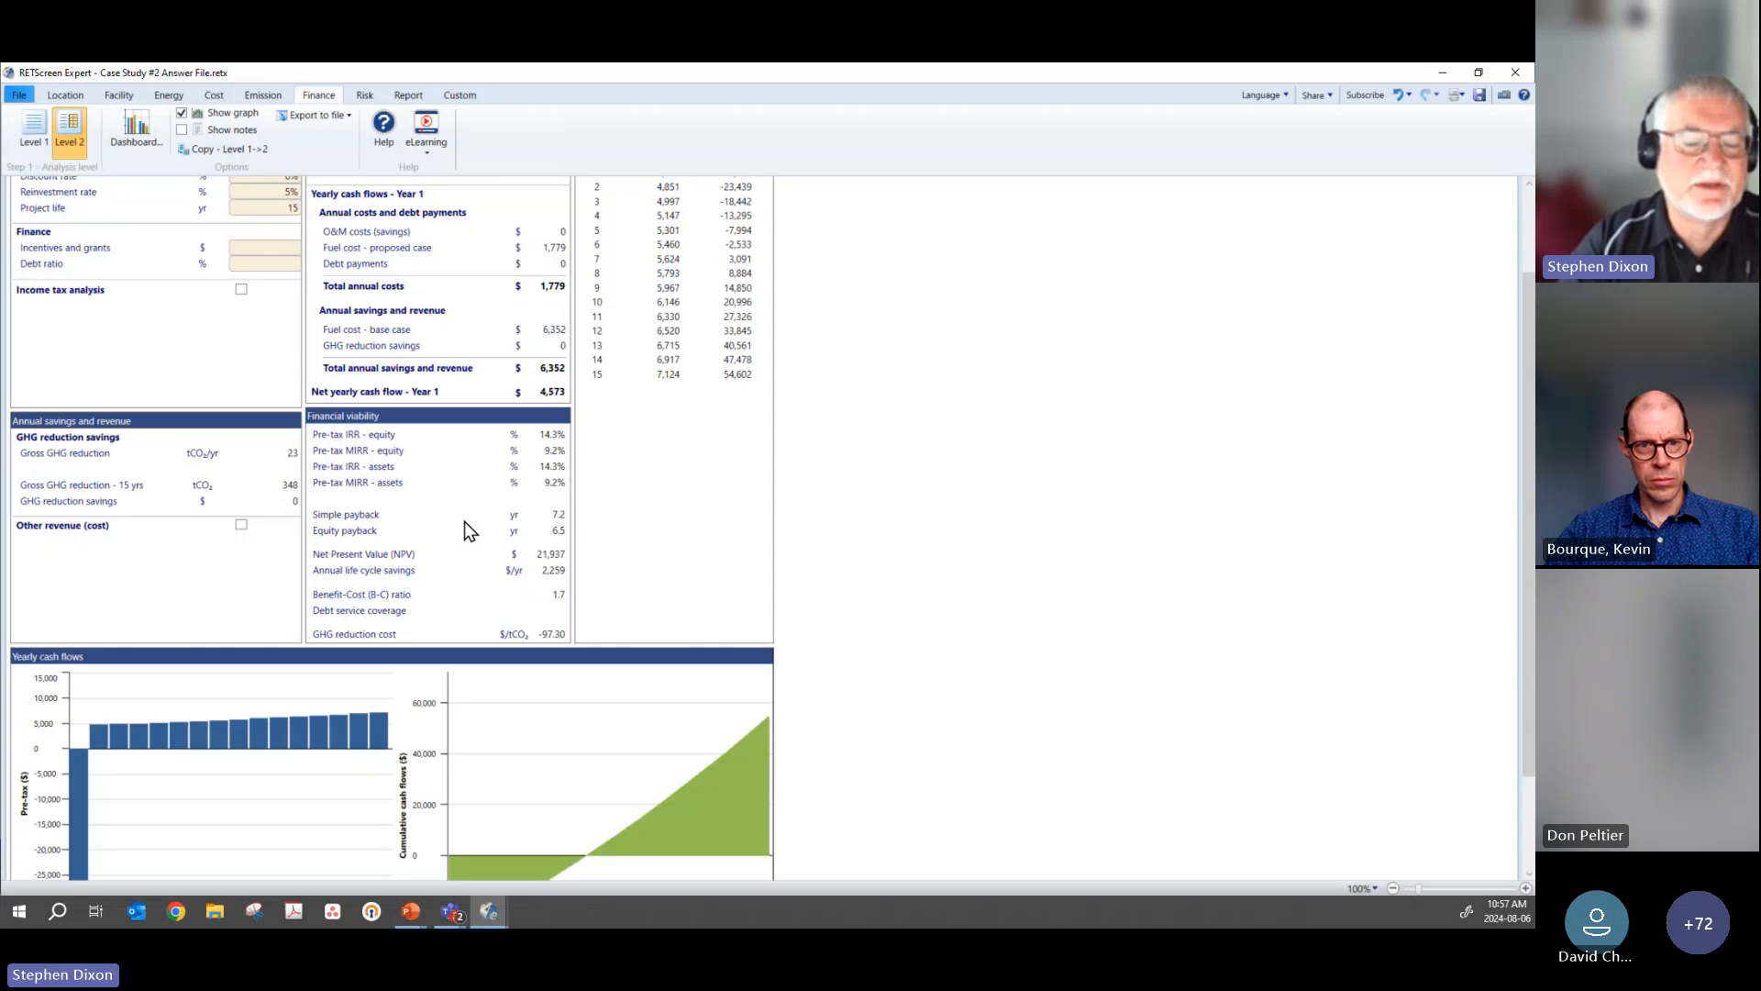
pyautogui.scroll(-2, 466, 525)
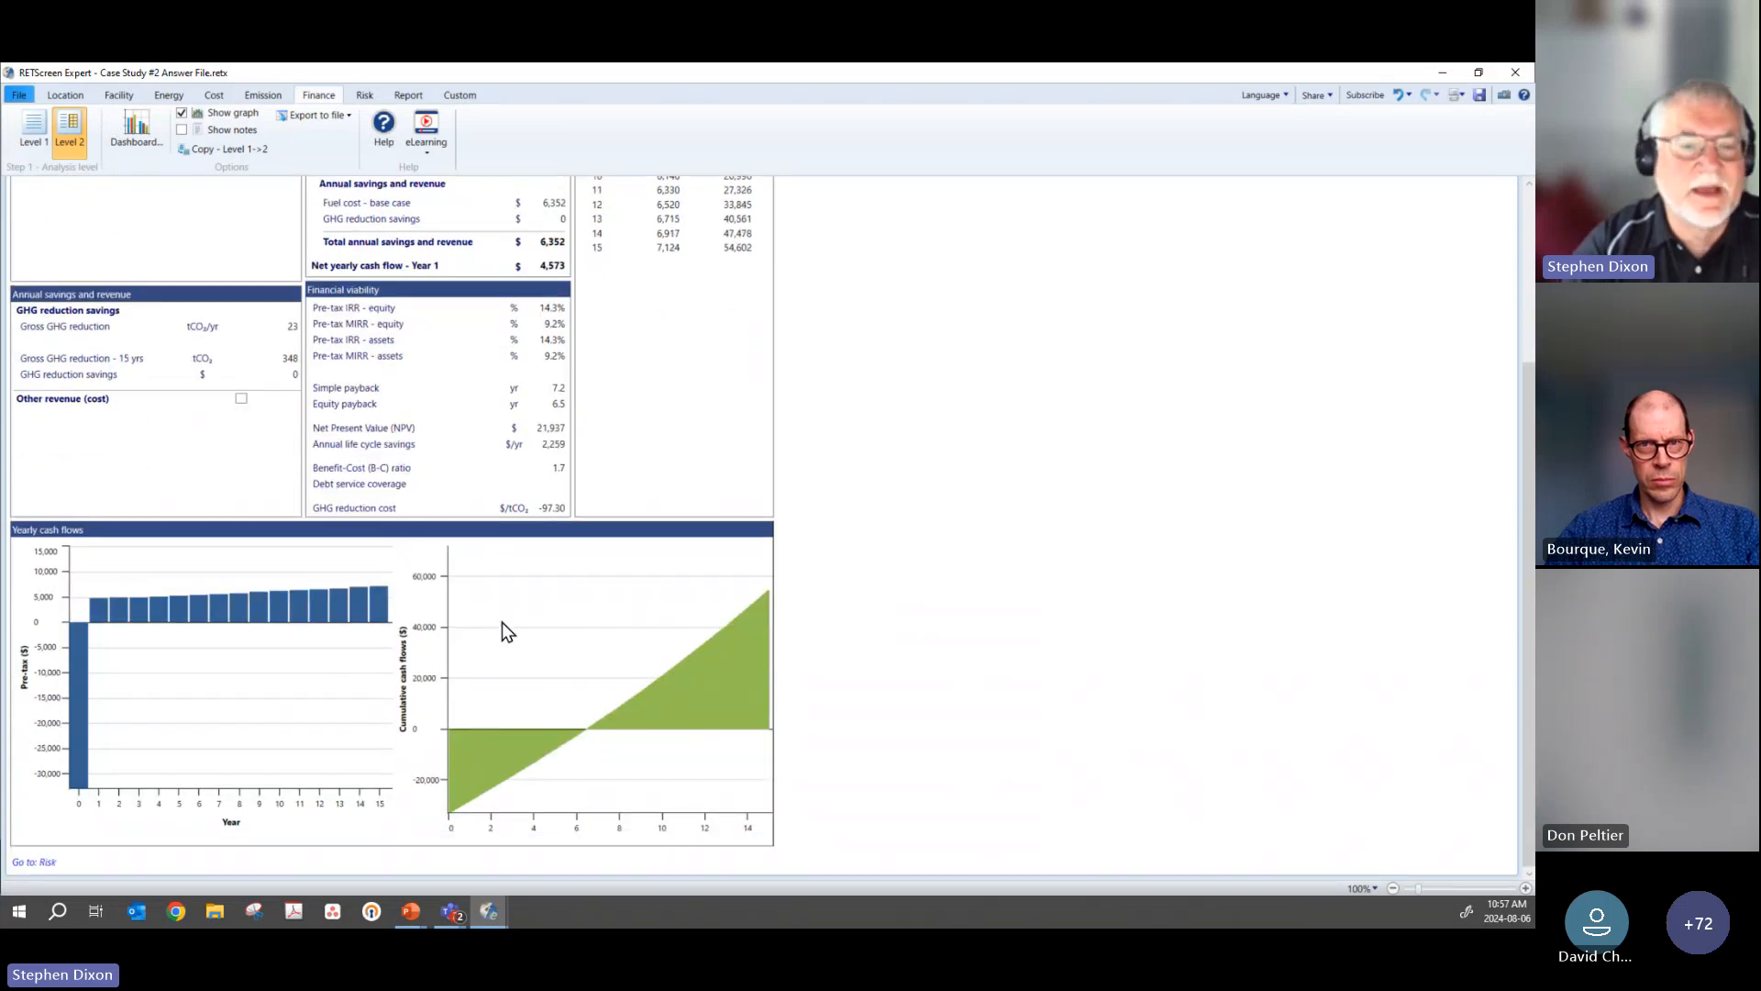
pyautogui.scroll(2, 887, 620)
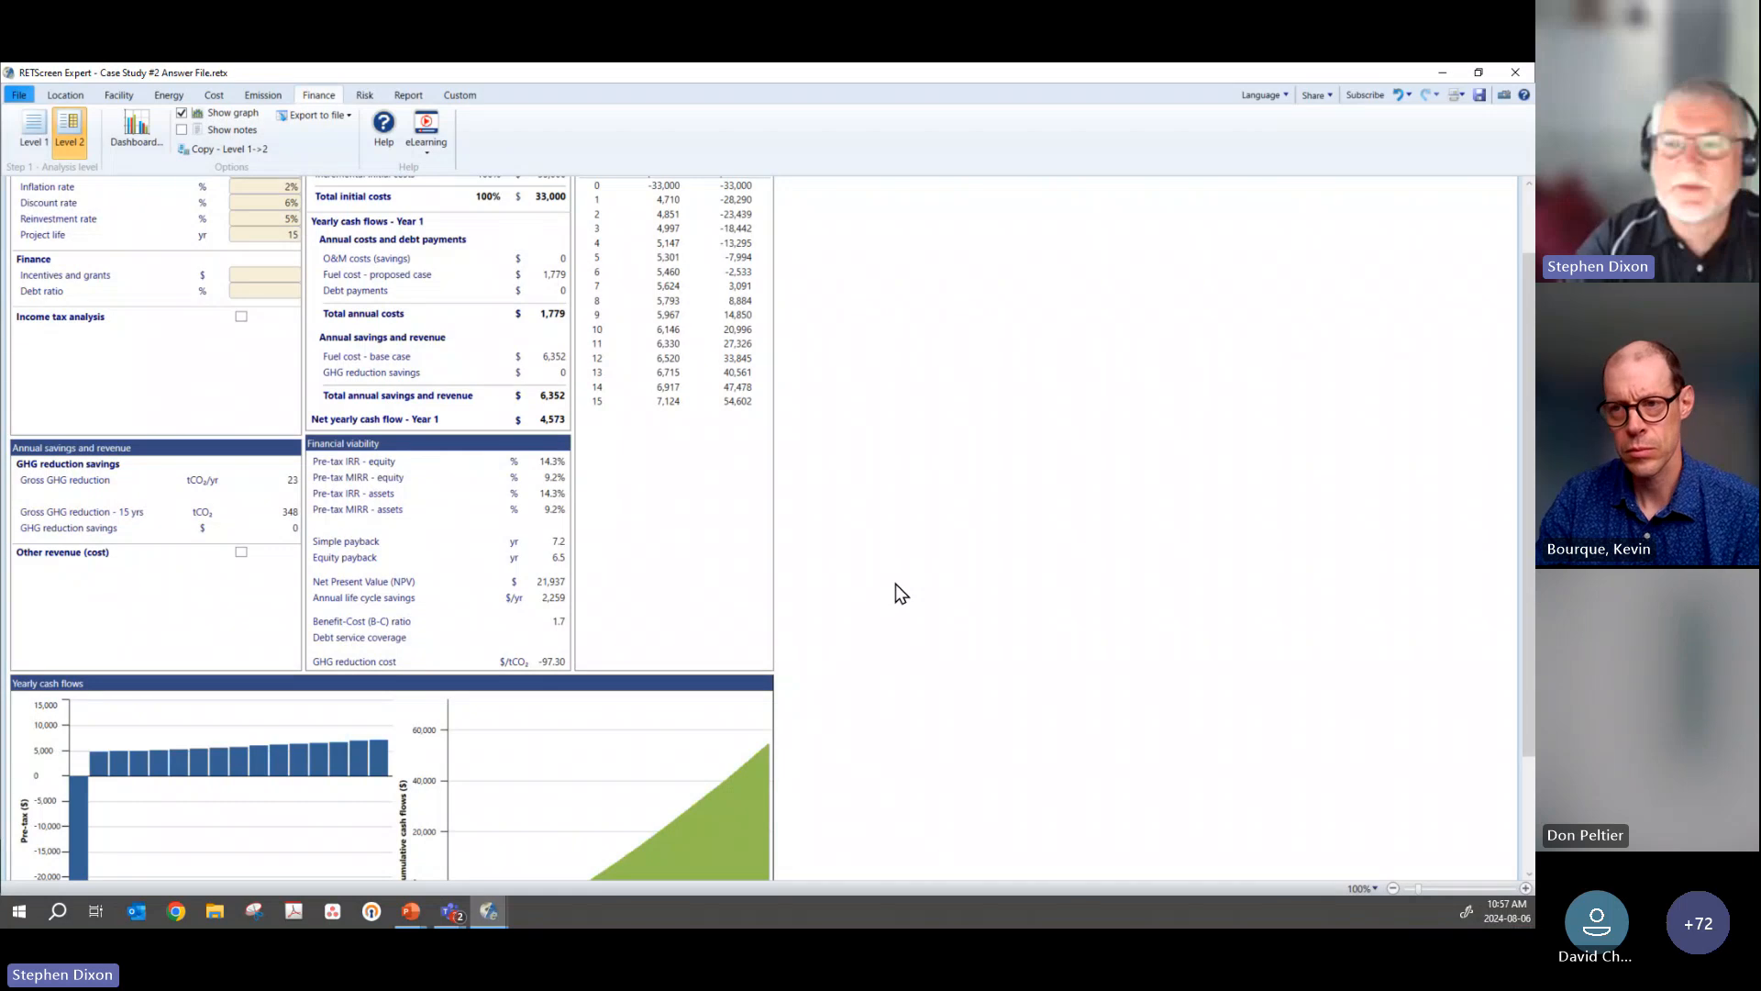
pyautogui.scroll(2, 895, 583)
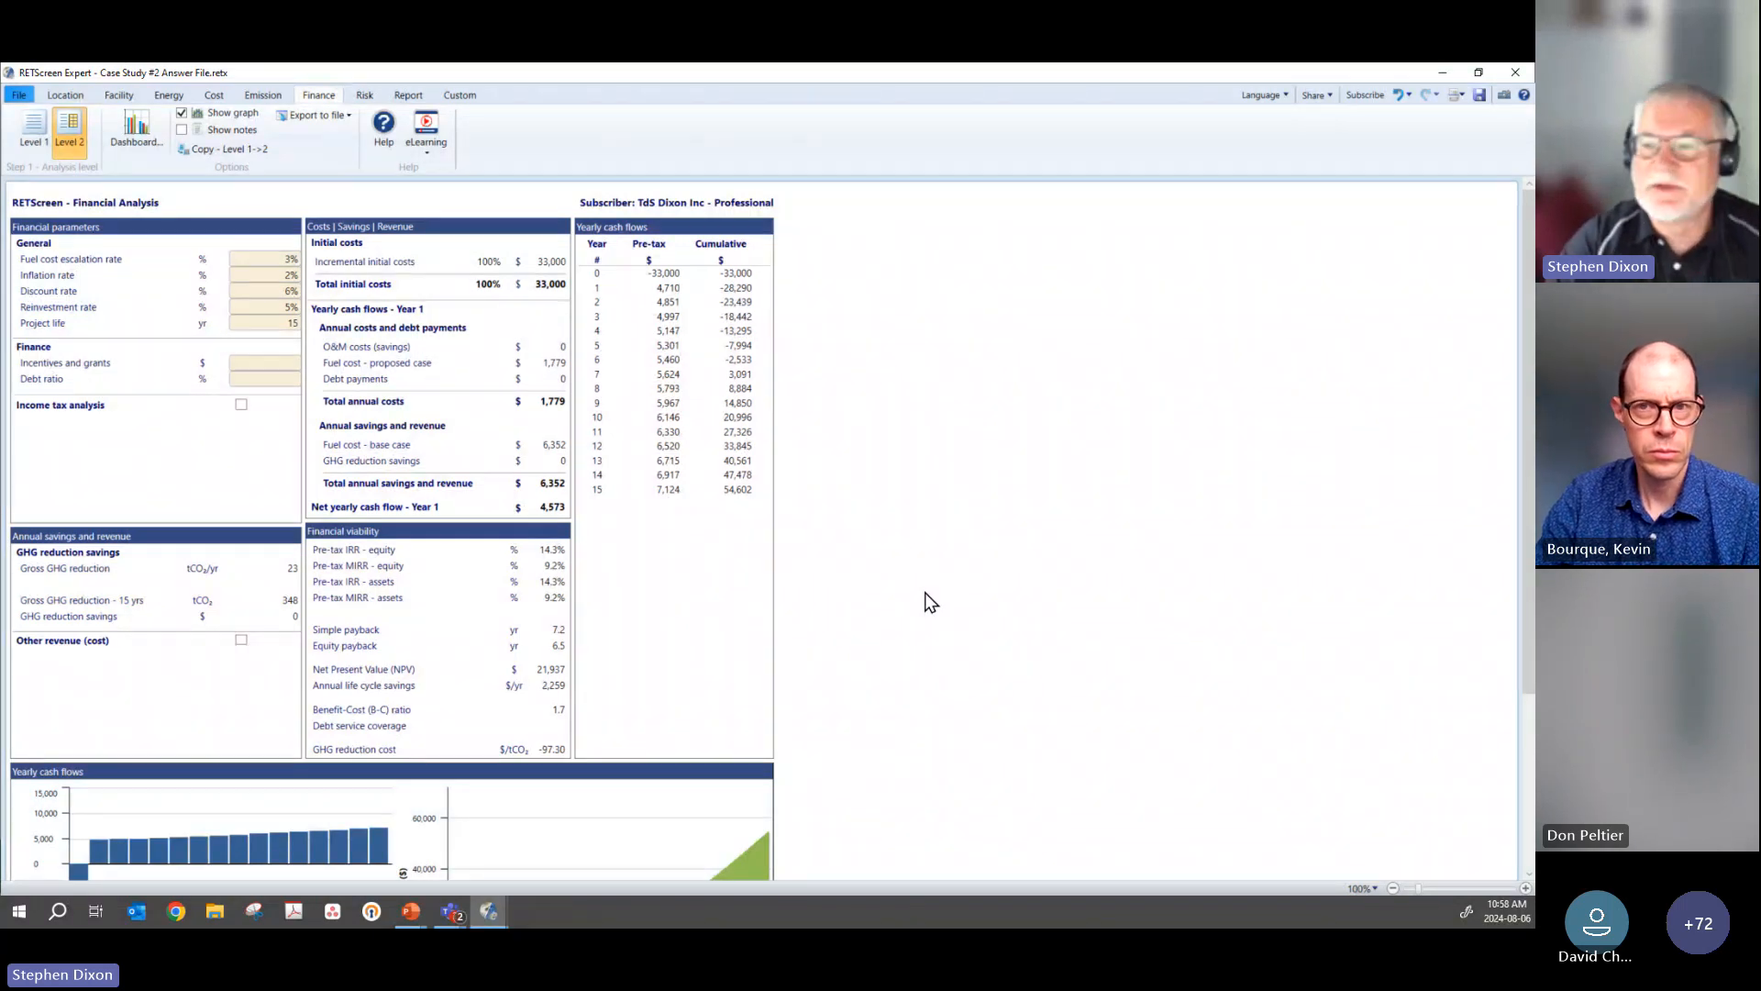
# Step: Minimize the case study file to show the Case Study Situation slide, and restore the file's window
pyautogui.click(1443, 73)
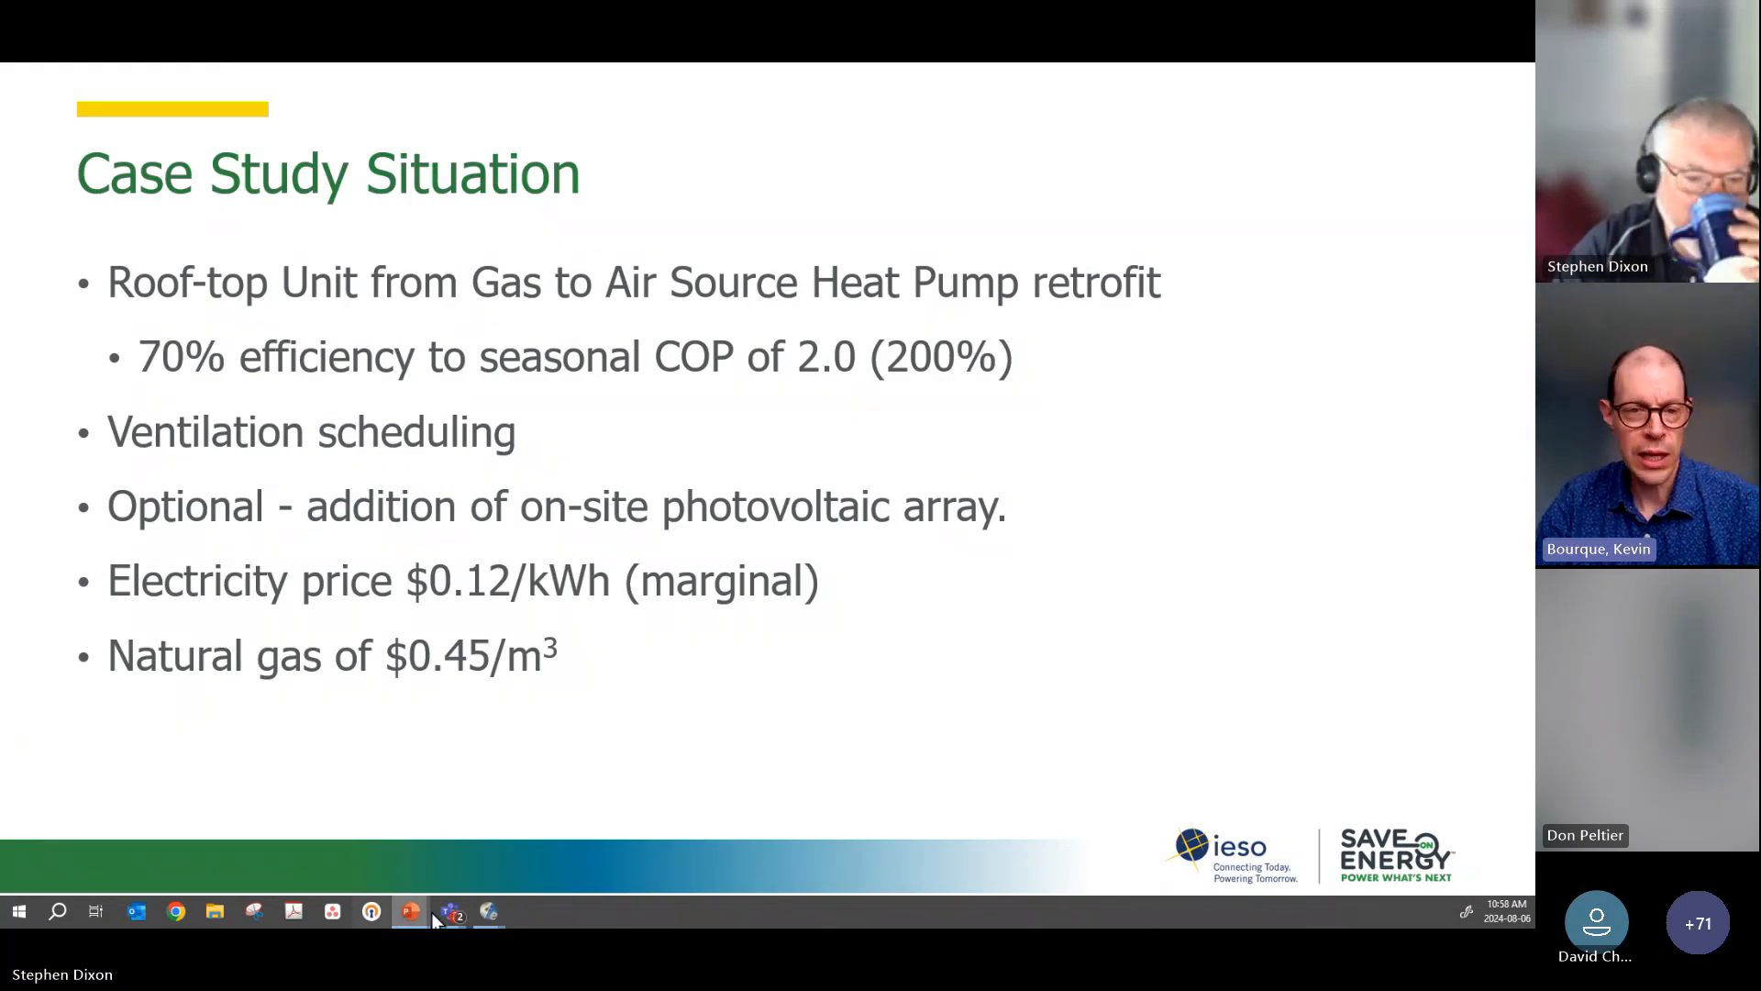
pyautogui.moveTo(488, 910)
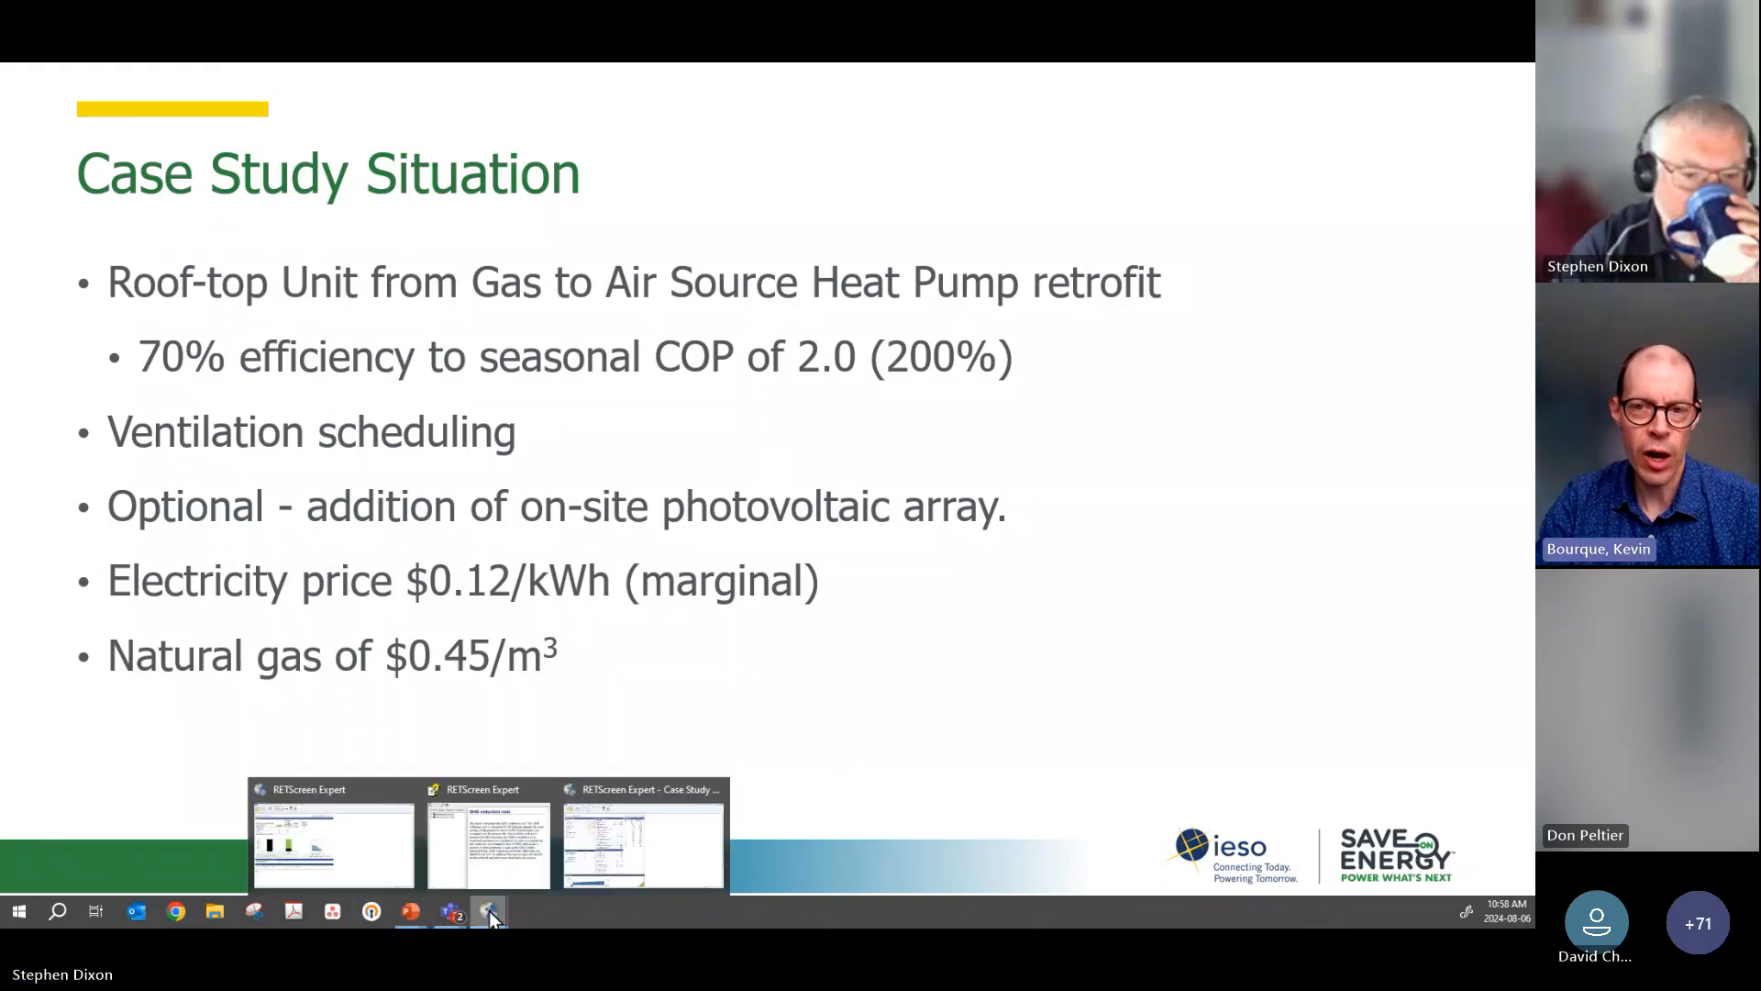
pyautogui.click(646, 833)
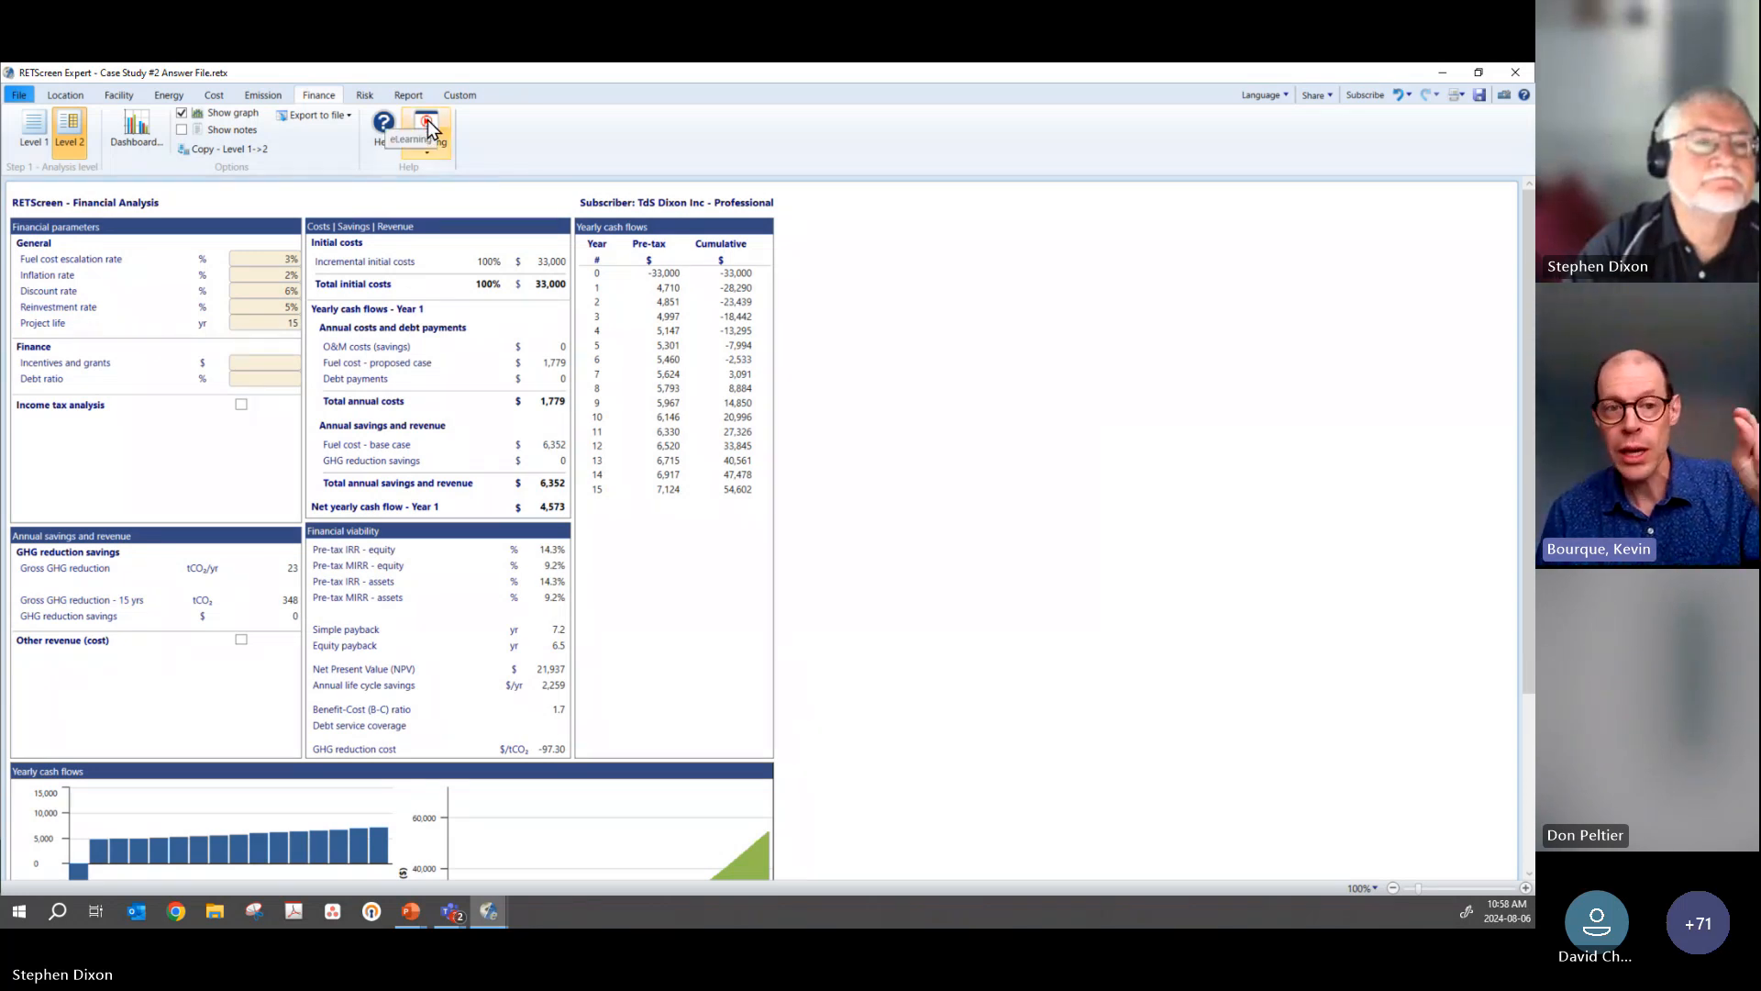
# Step: Open the feasibility analysis dashboard beside the financial results and page through its views from Facility to Fuel summary
pyautogui.click(157, 136)
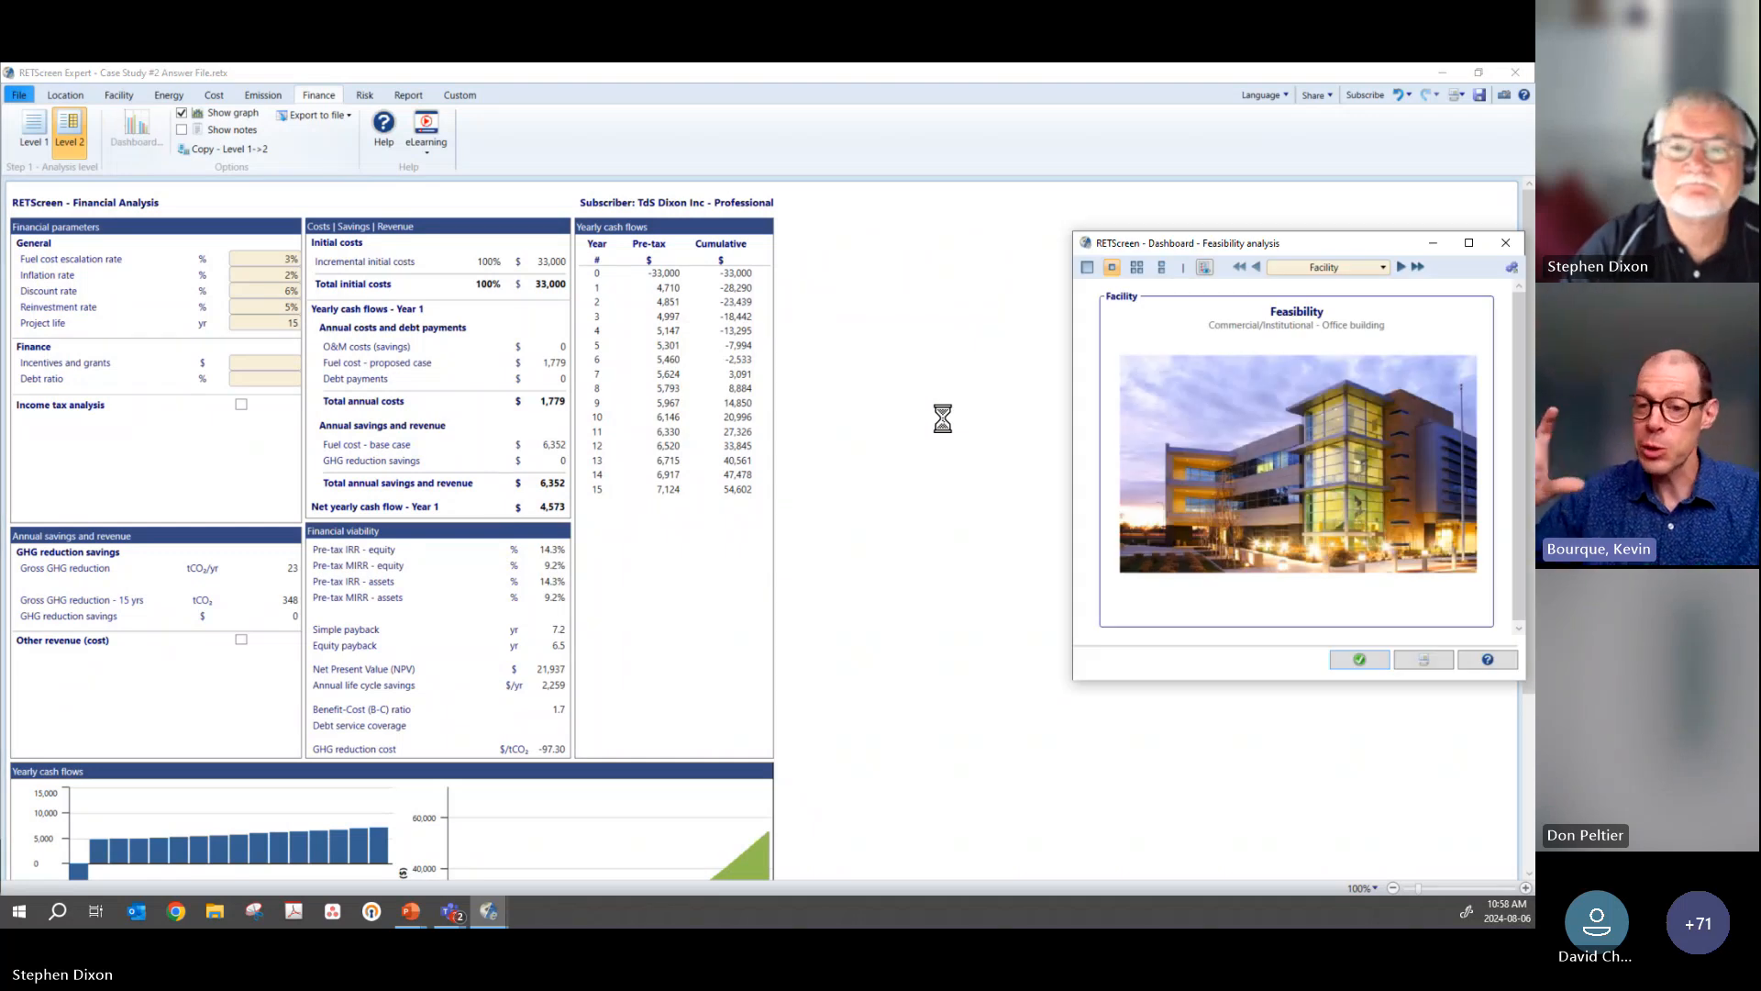
pyautogui.moveTo(1328, 241); pyautogui.dragTo(1075, 231)
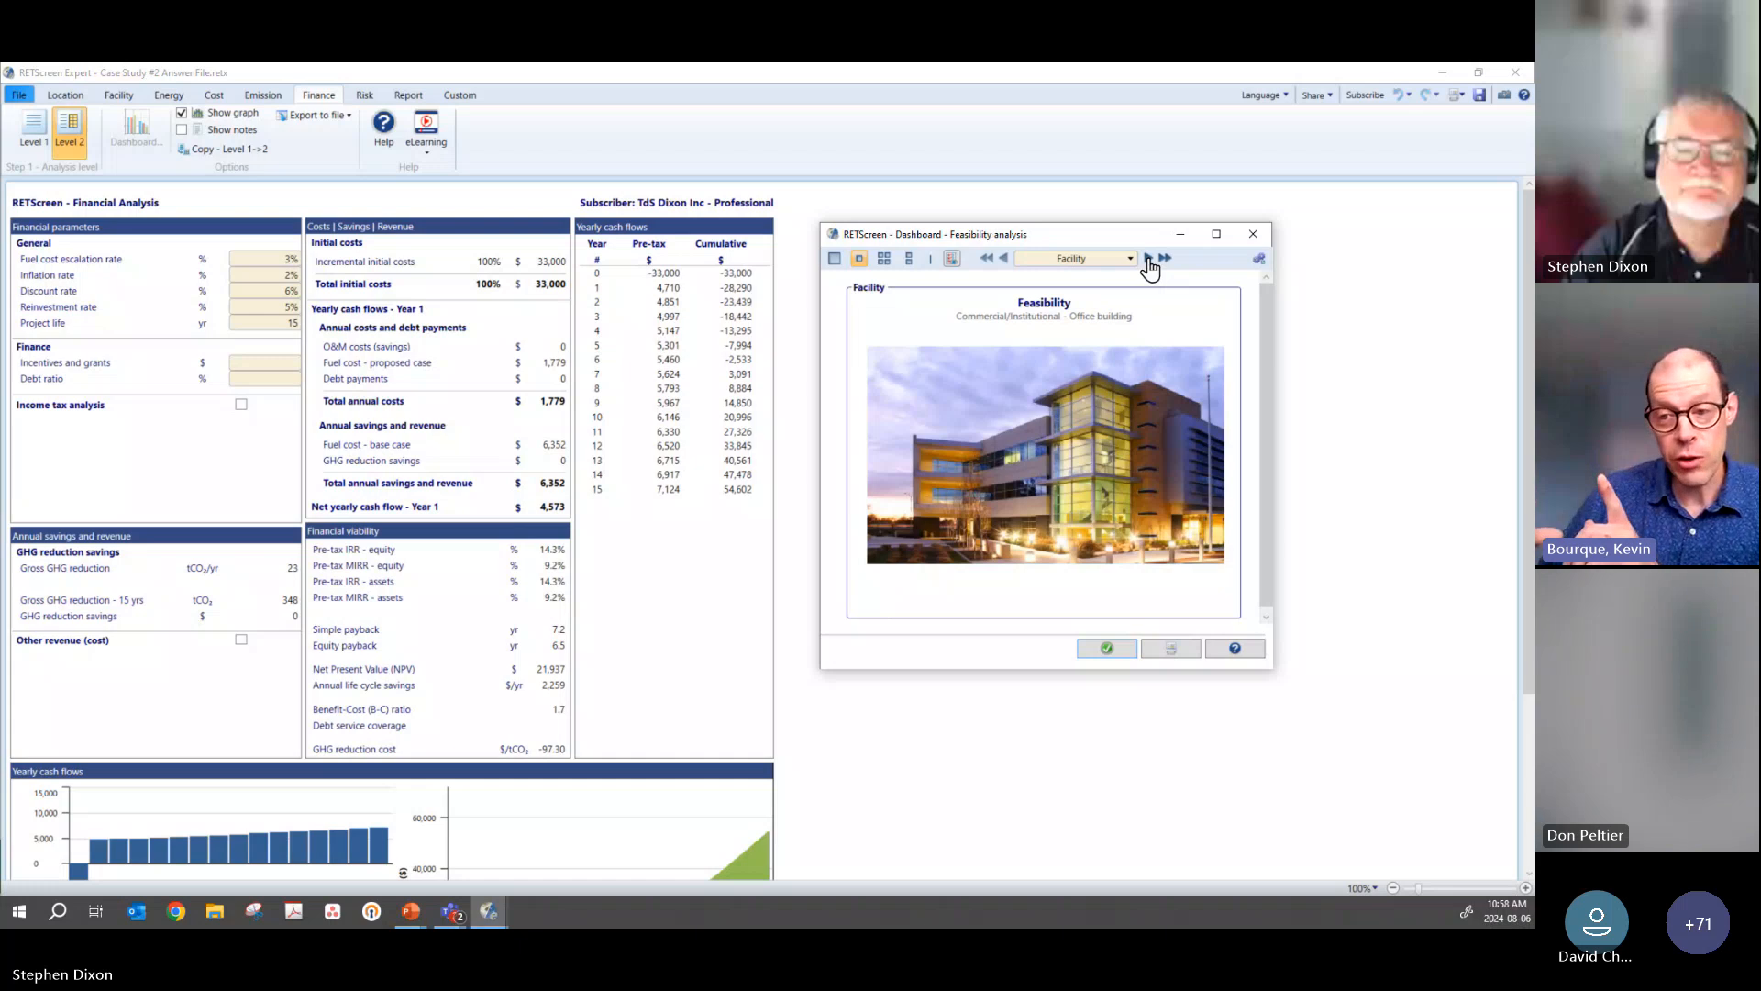
pyautogui.click(1148, 259)
pyautogui.click(1147, 260)
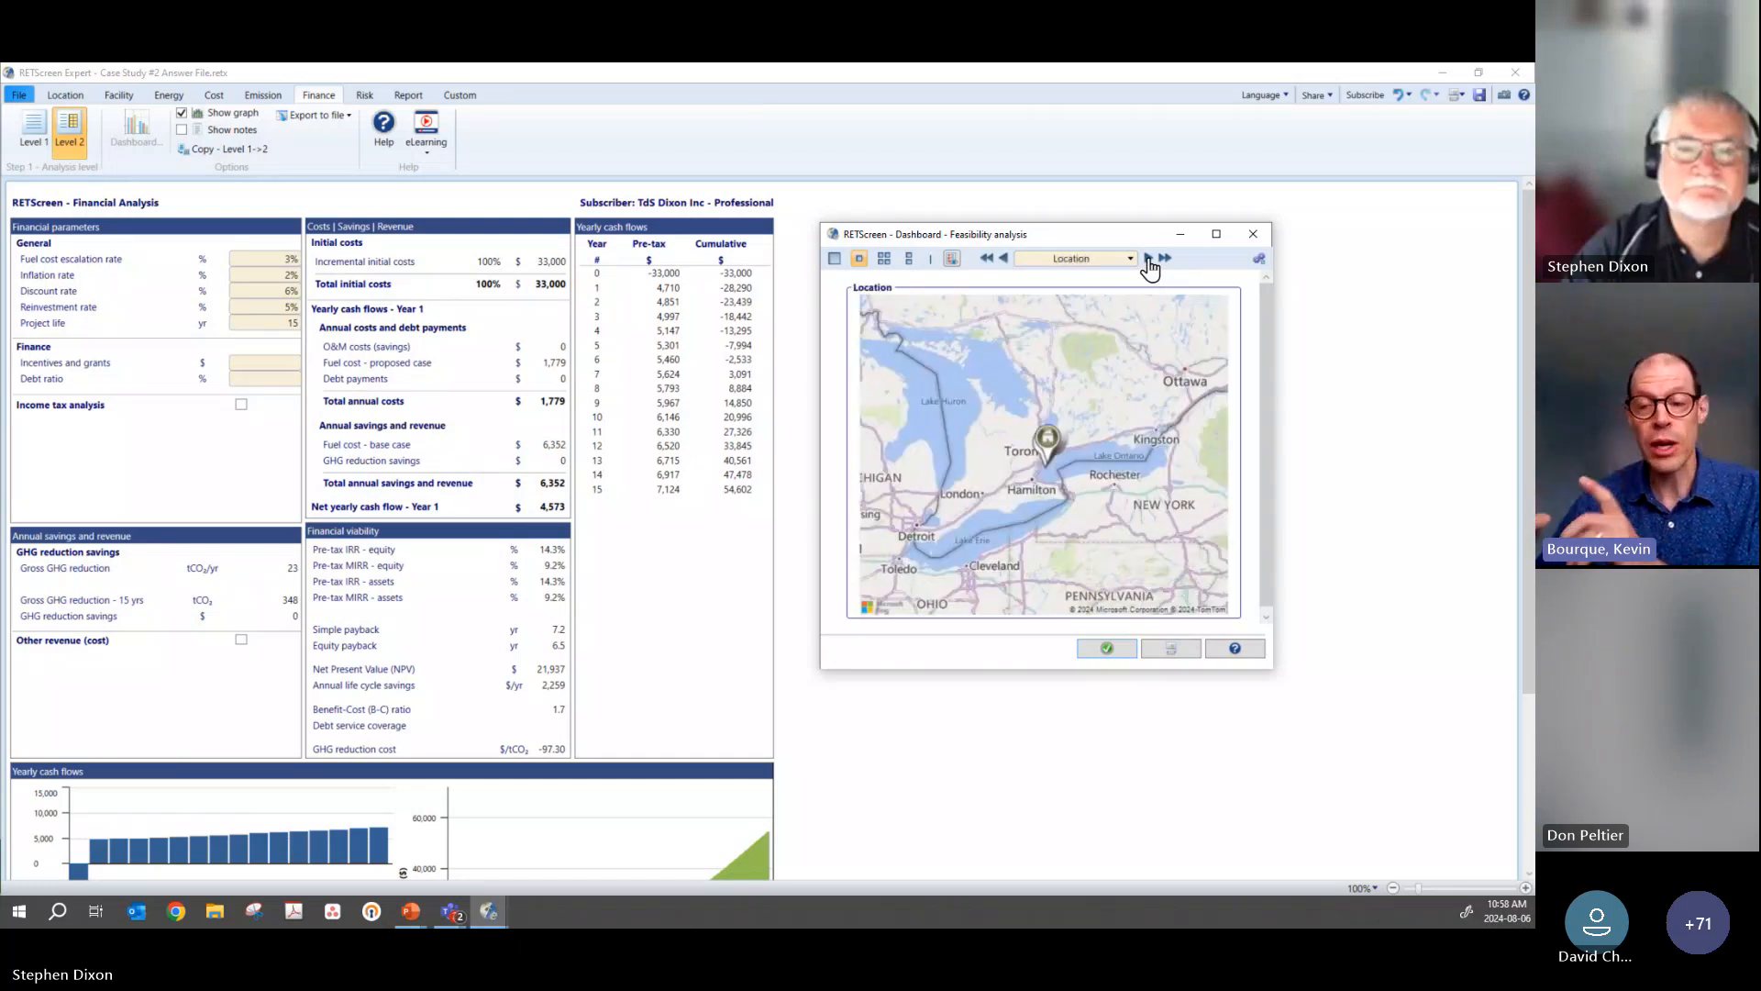
pyautogui.click(1148, 259)
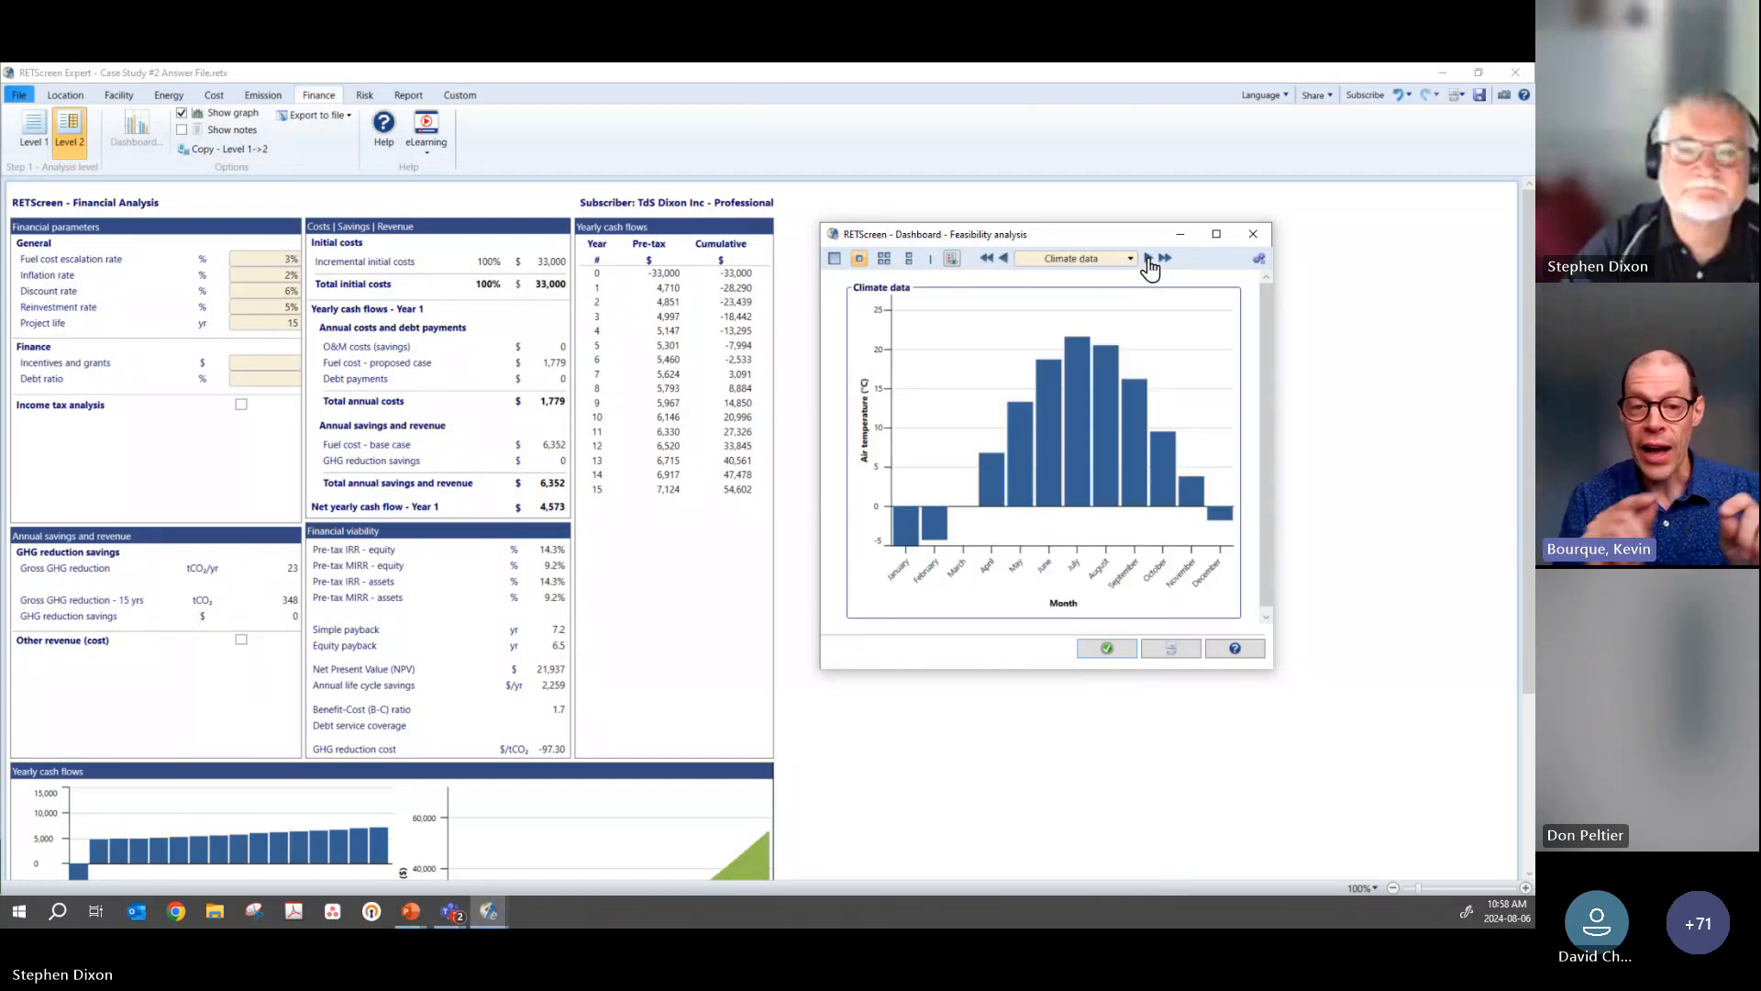
pyautogui.click(1147, 260)
pyautogui.click(1148, 260)
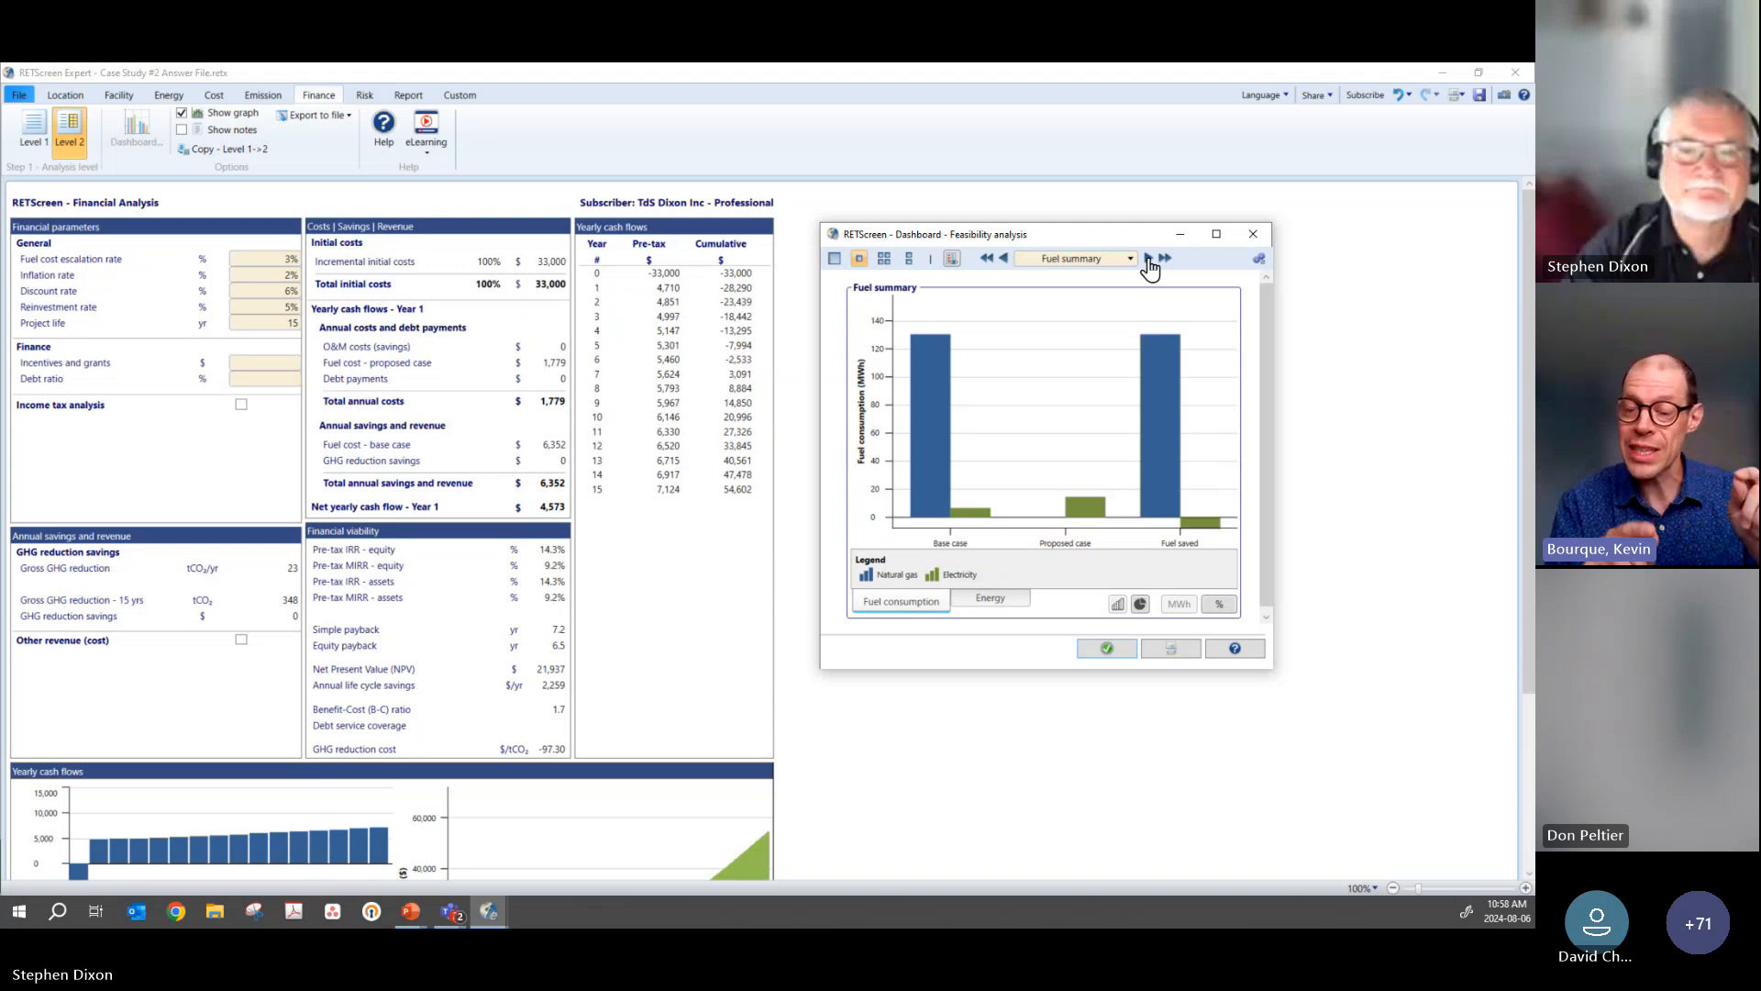
# Step: Page through the dashboard's GHG emissions, costs, savings and revenue, and cumulative cash flow views to Risk - Impact
pyautogui.click(1148, 261)
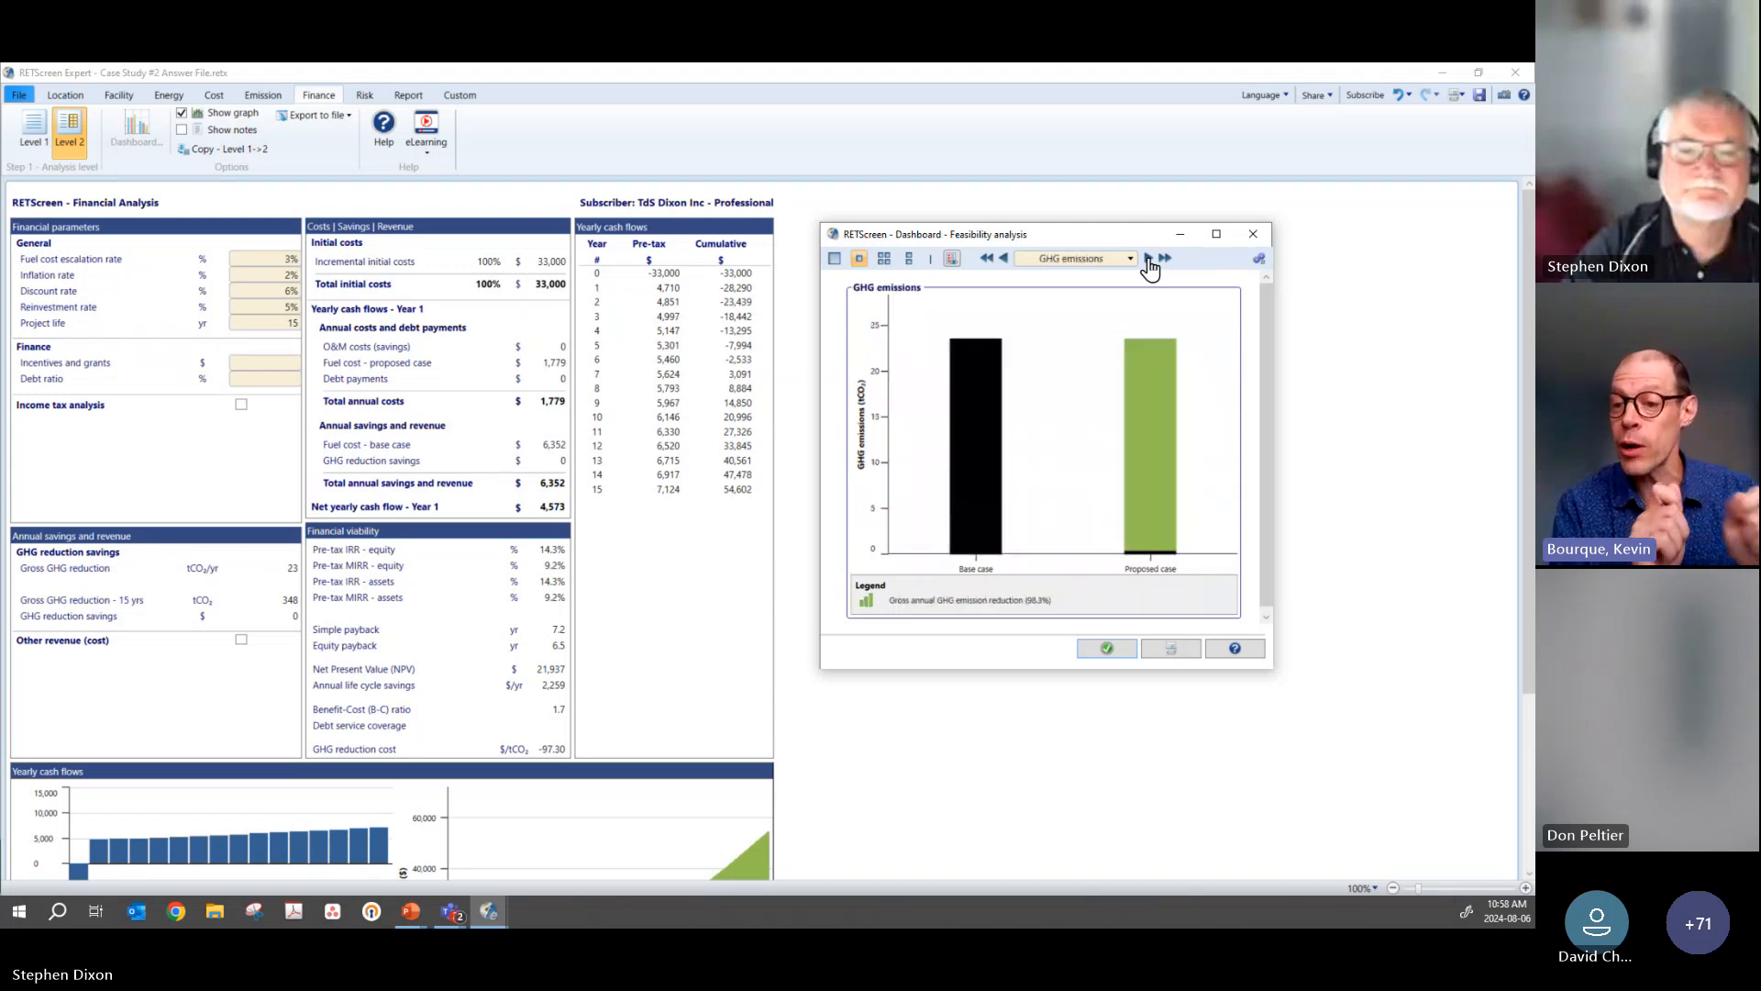
pyautogui.click(1149, 261)
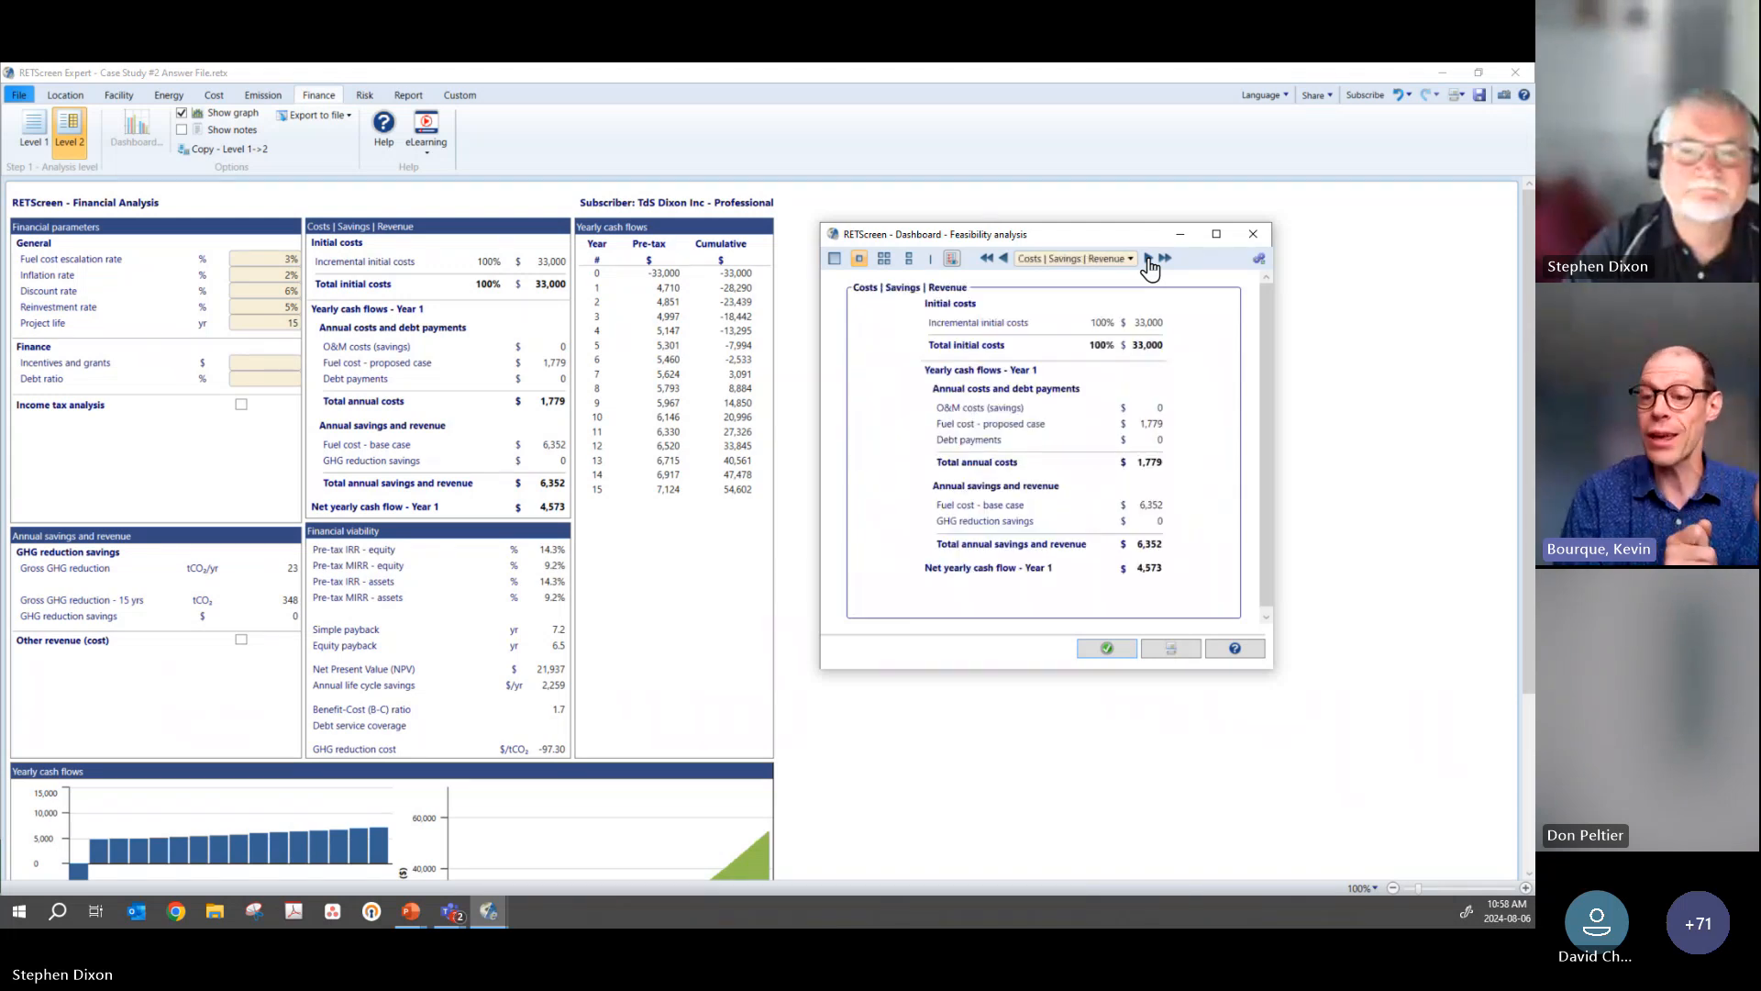
pyautogui.click(1148, 261)
pyautogui.click(1148, 260)
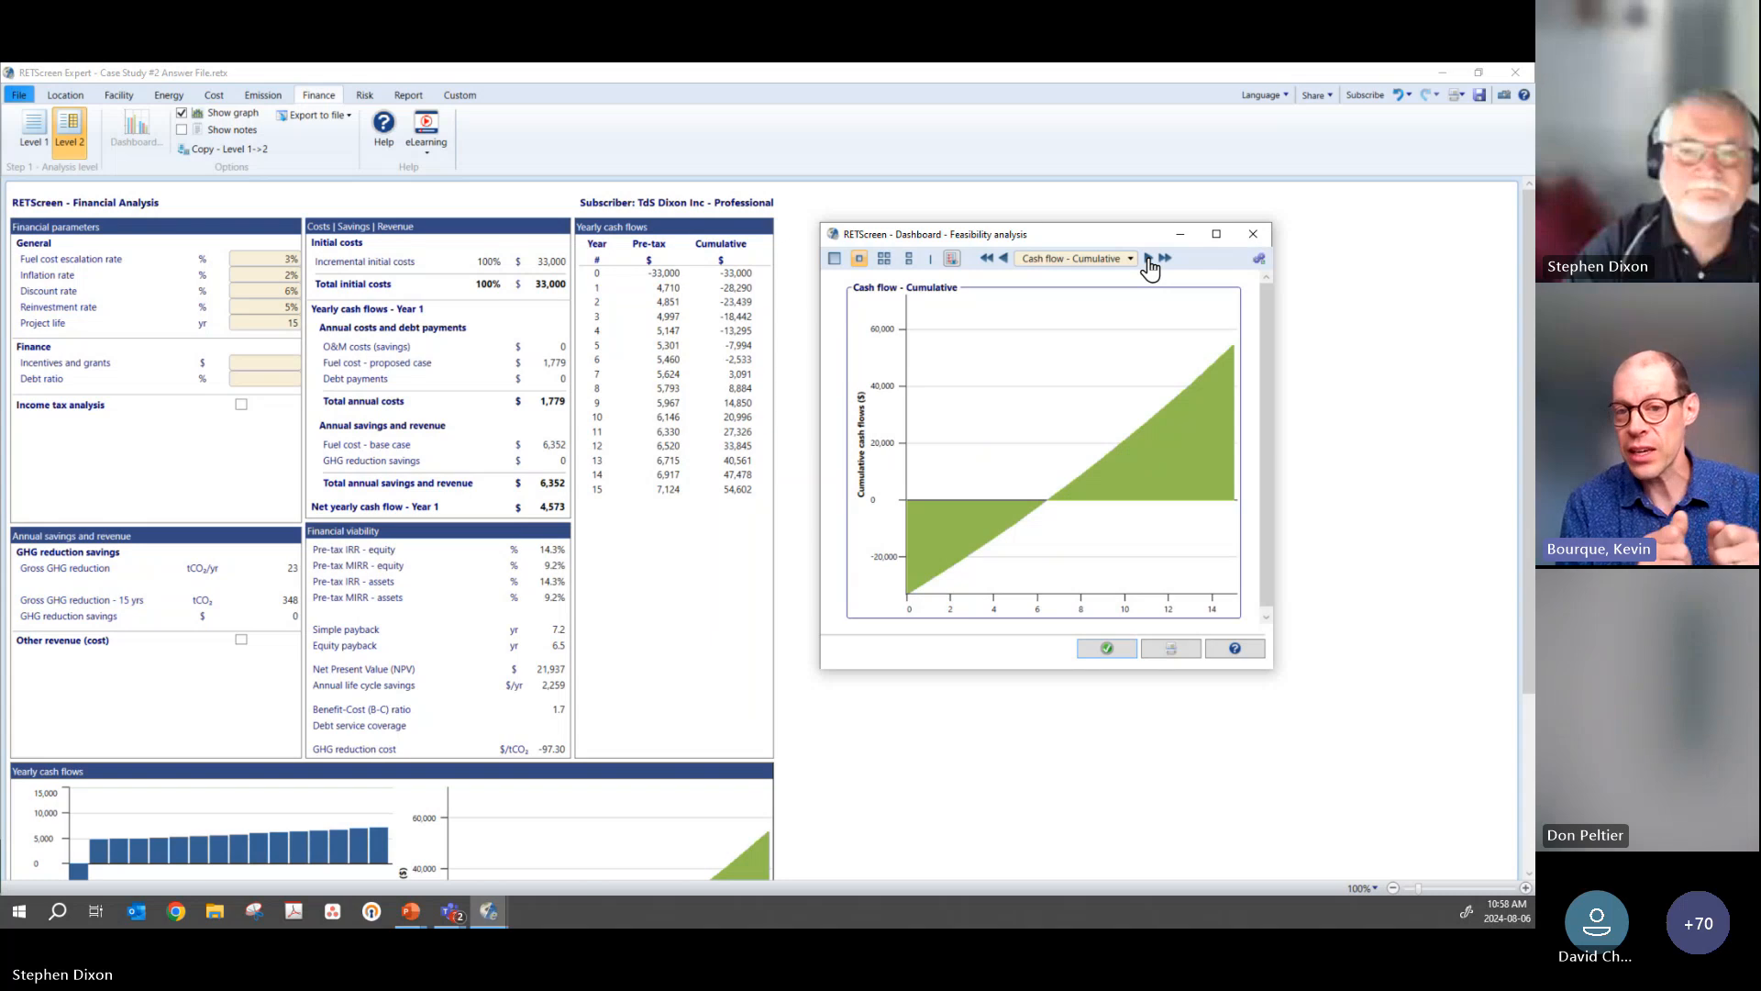
pyautogui.click(1148, 260)
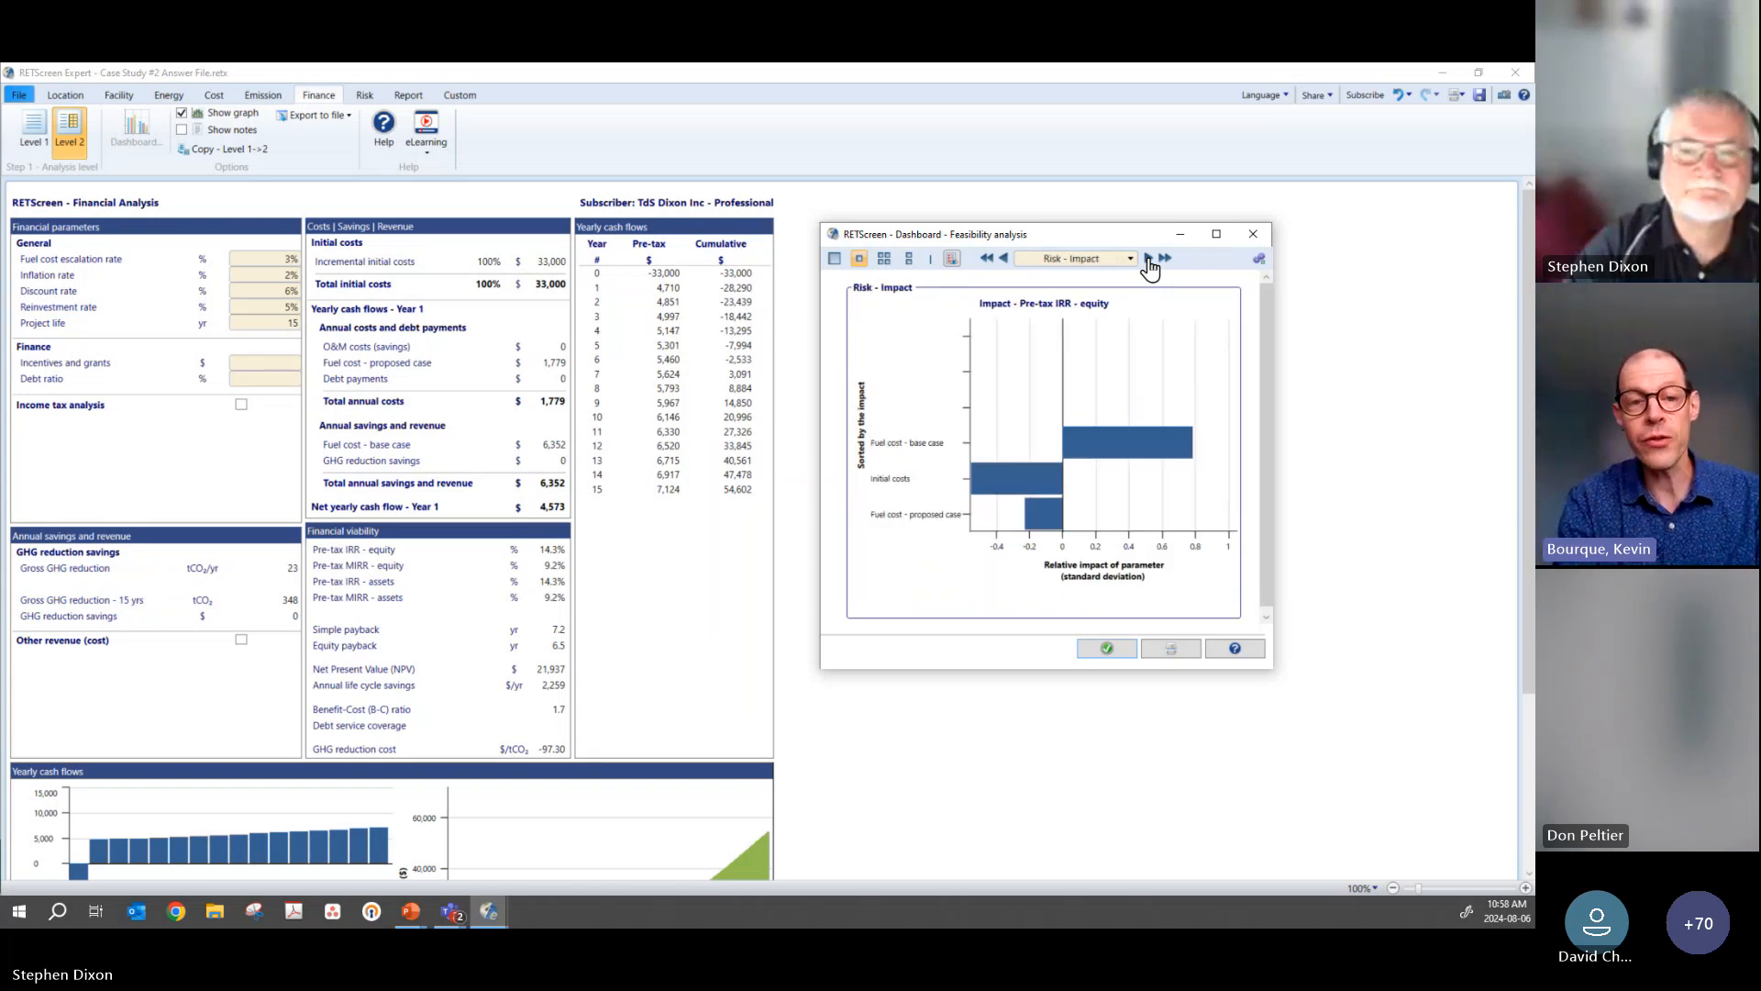
# Step: Open the Rooftop Unit heating system in the energy model and move the dashboard clear of its proposed case values
pyautogui.moveTo(1108, 239); pyautogui.dragTo(1143, 243)
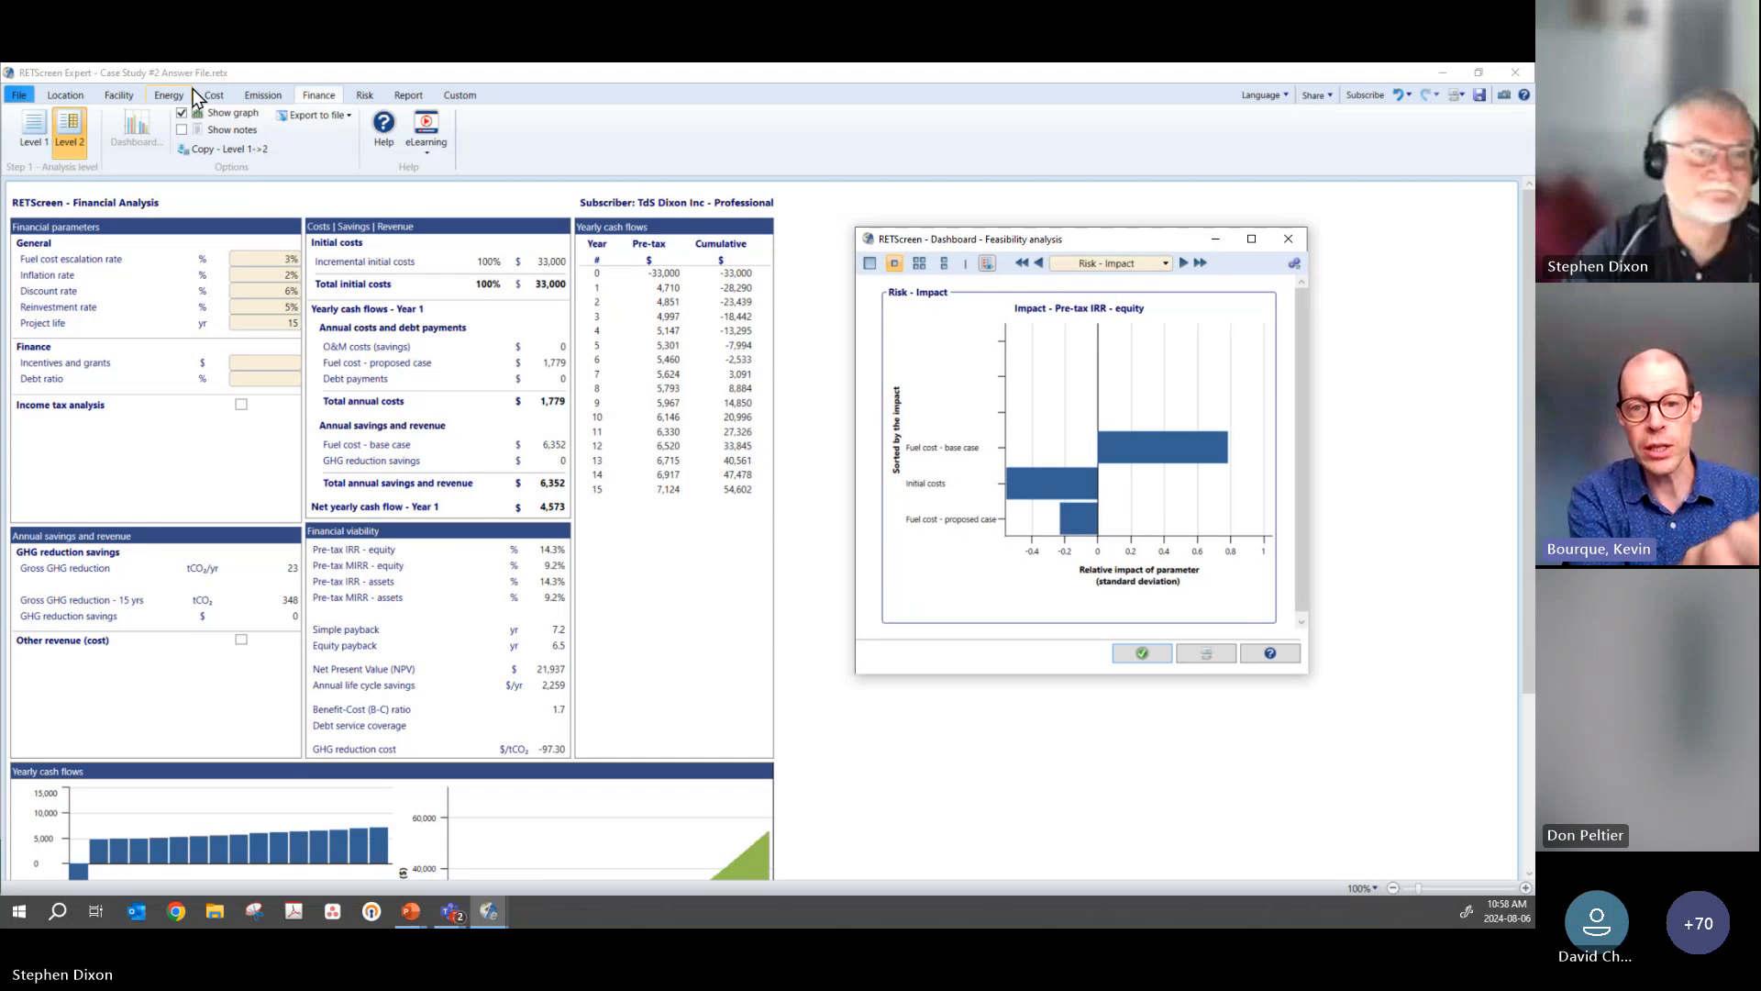
pyautogui.click(270, 95)
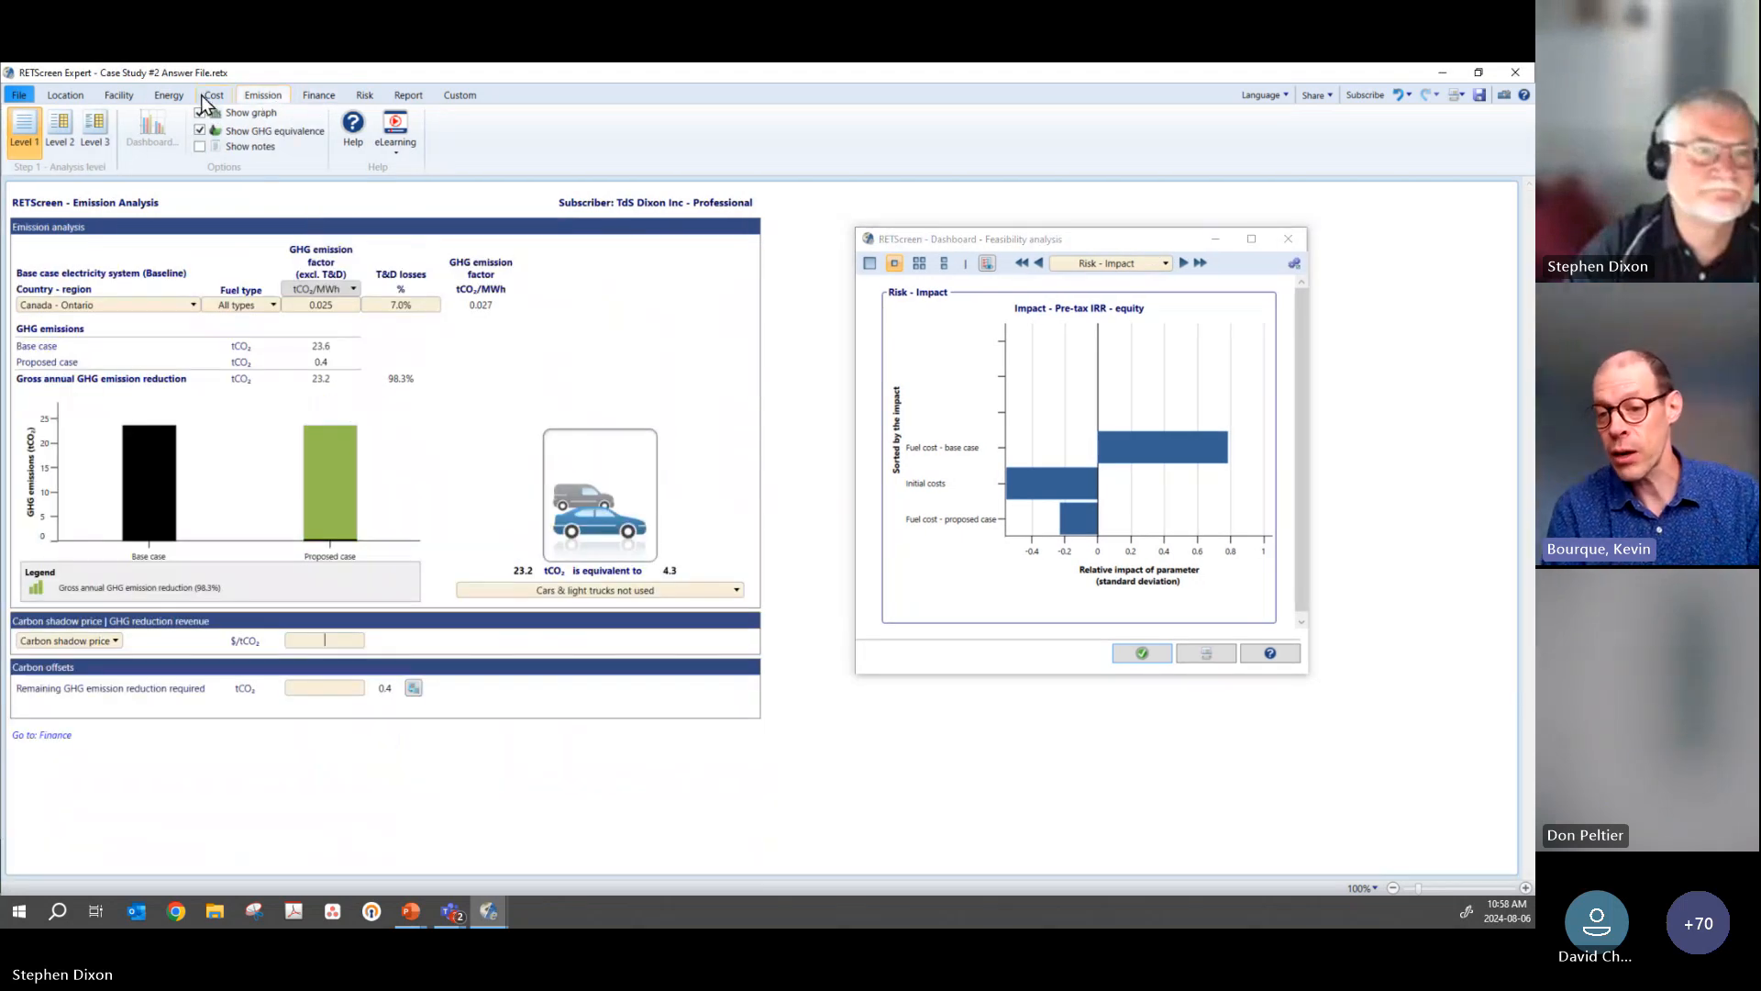
pyautogui.click(211, 97)
pyautogui.click(174, 99)
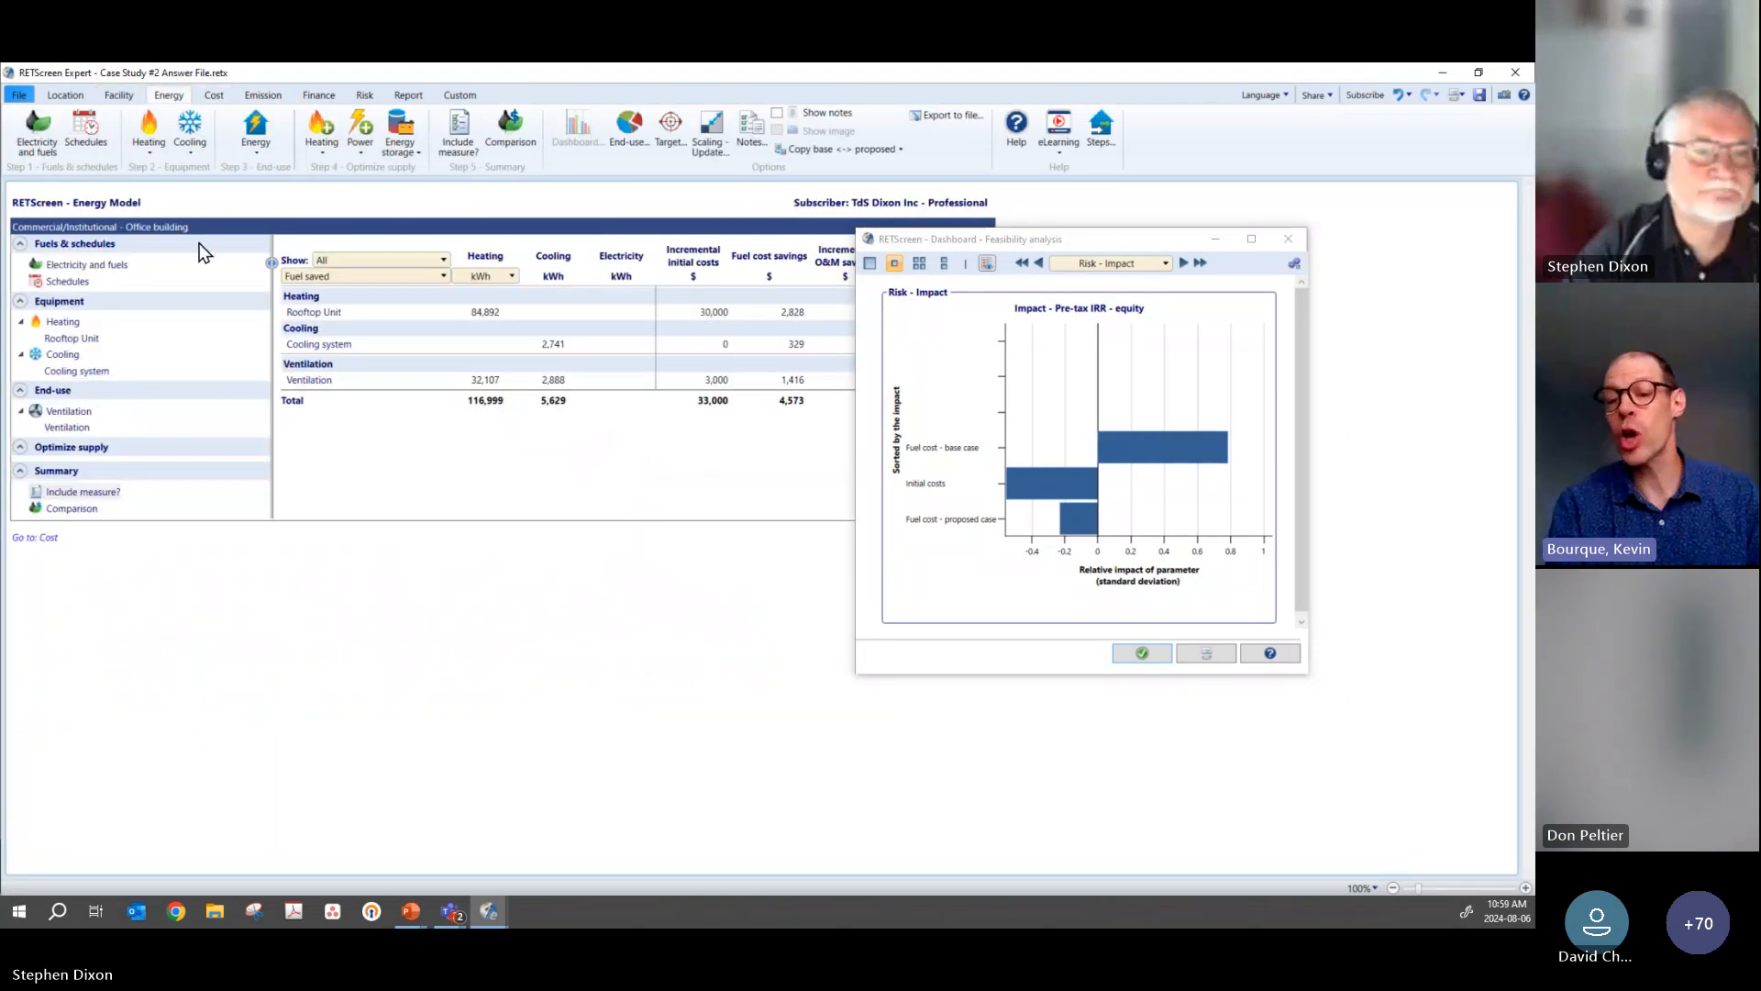
pyautogui.click(326, 316)
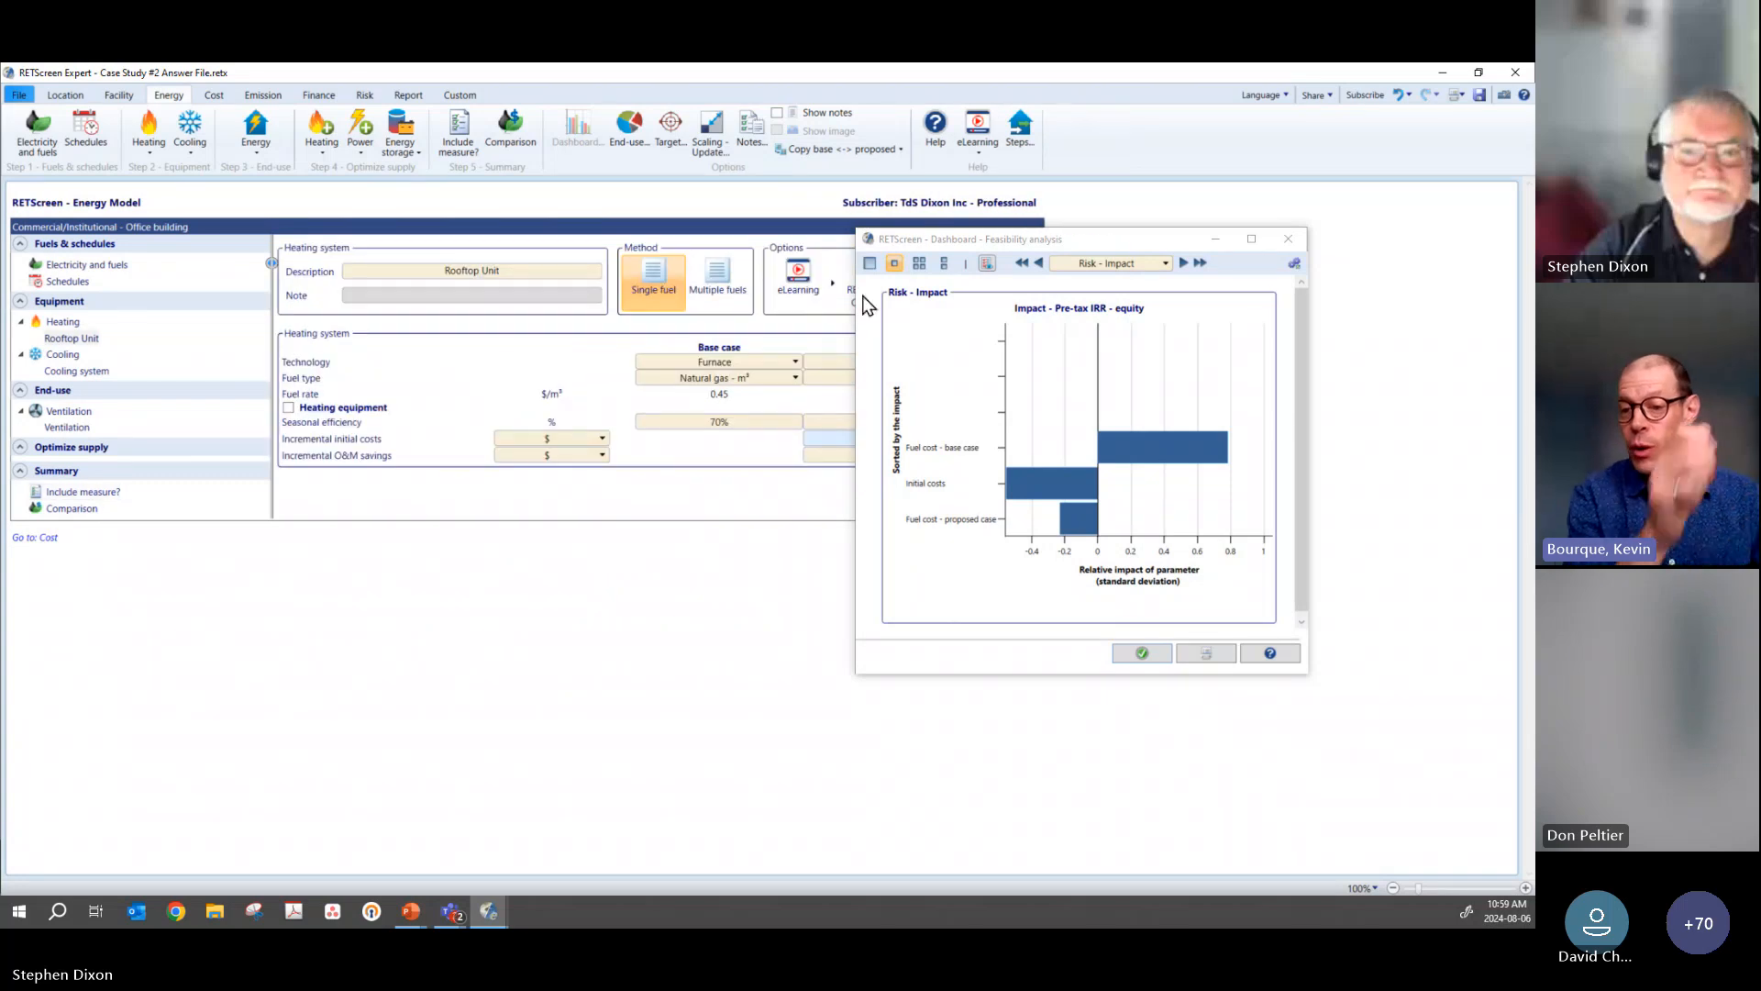
pyautogui.moveTo(1110, 240); pyautogui.dragTo(1305, 267)
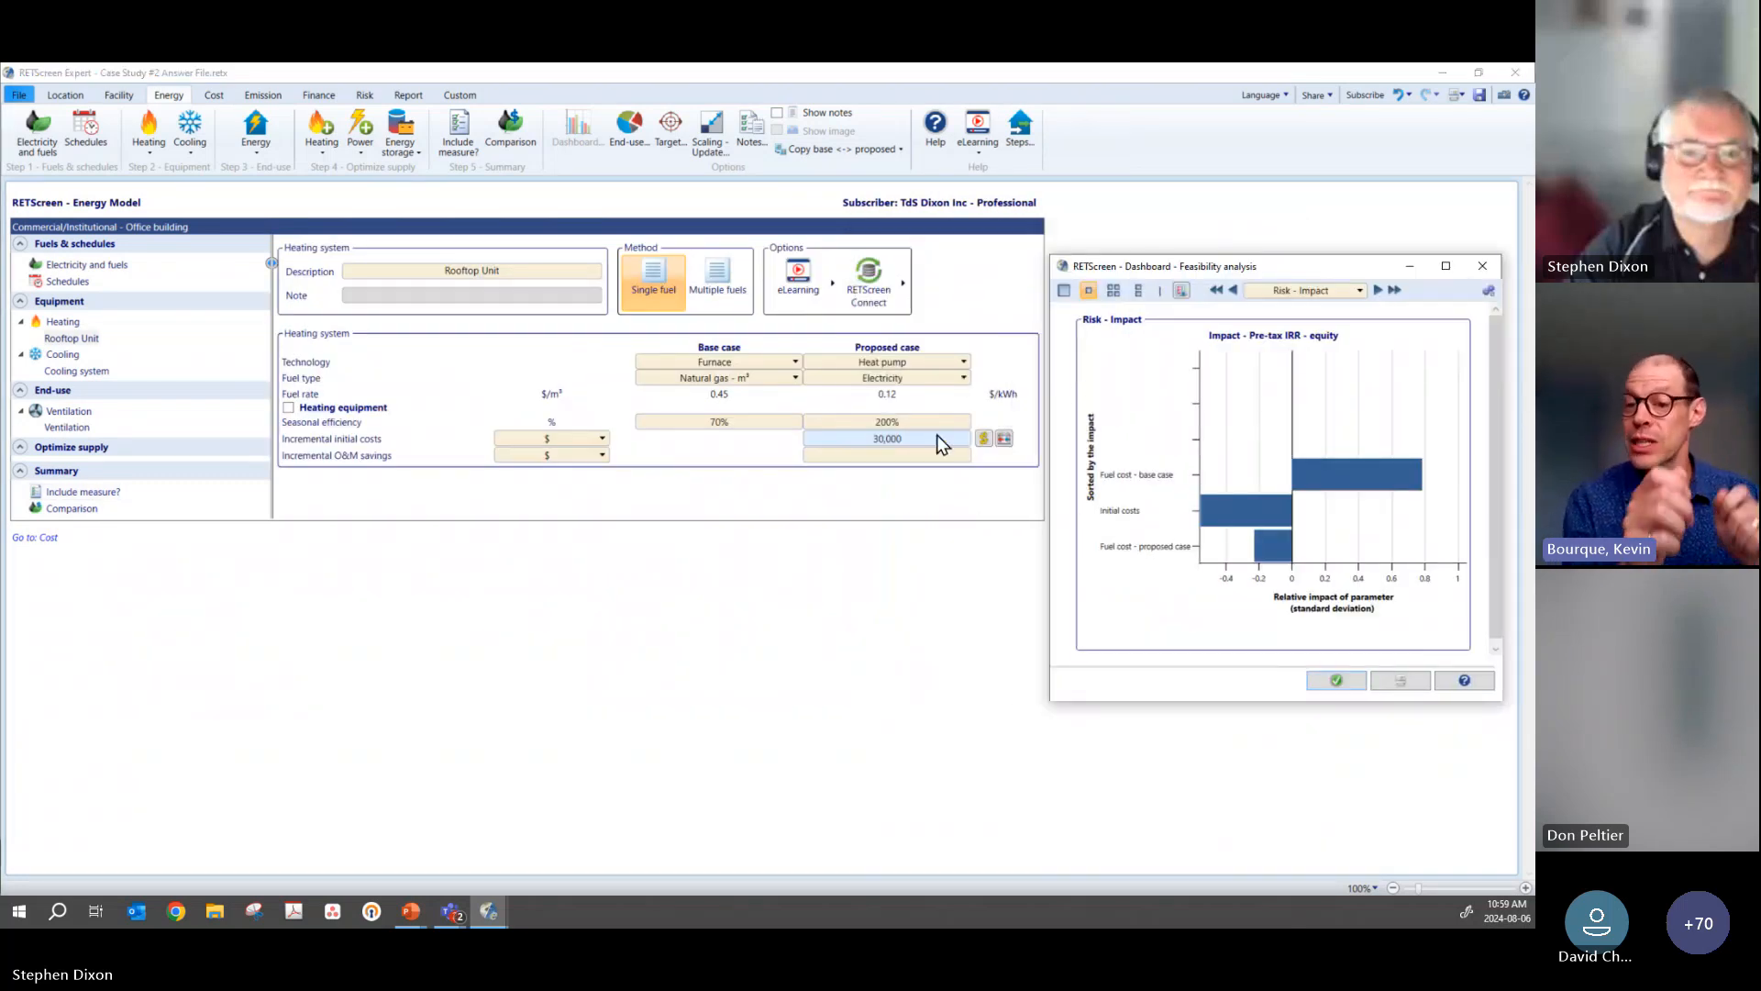
# Step: Set the Rooftop Unit's incremental initial costs for the proposed case to $50,000
pyautogui.click(940, 445)
pyautogui.write('50')
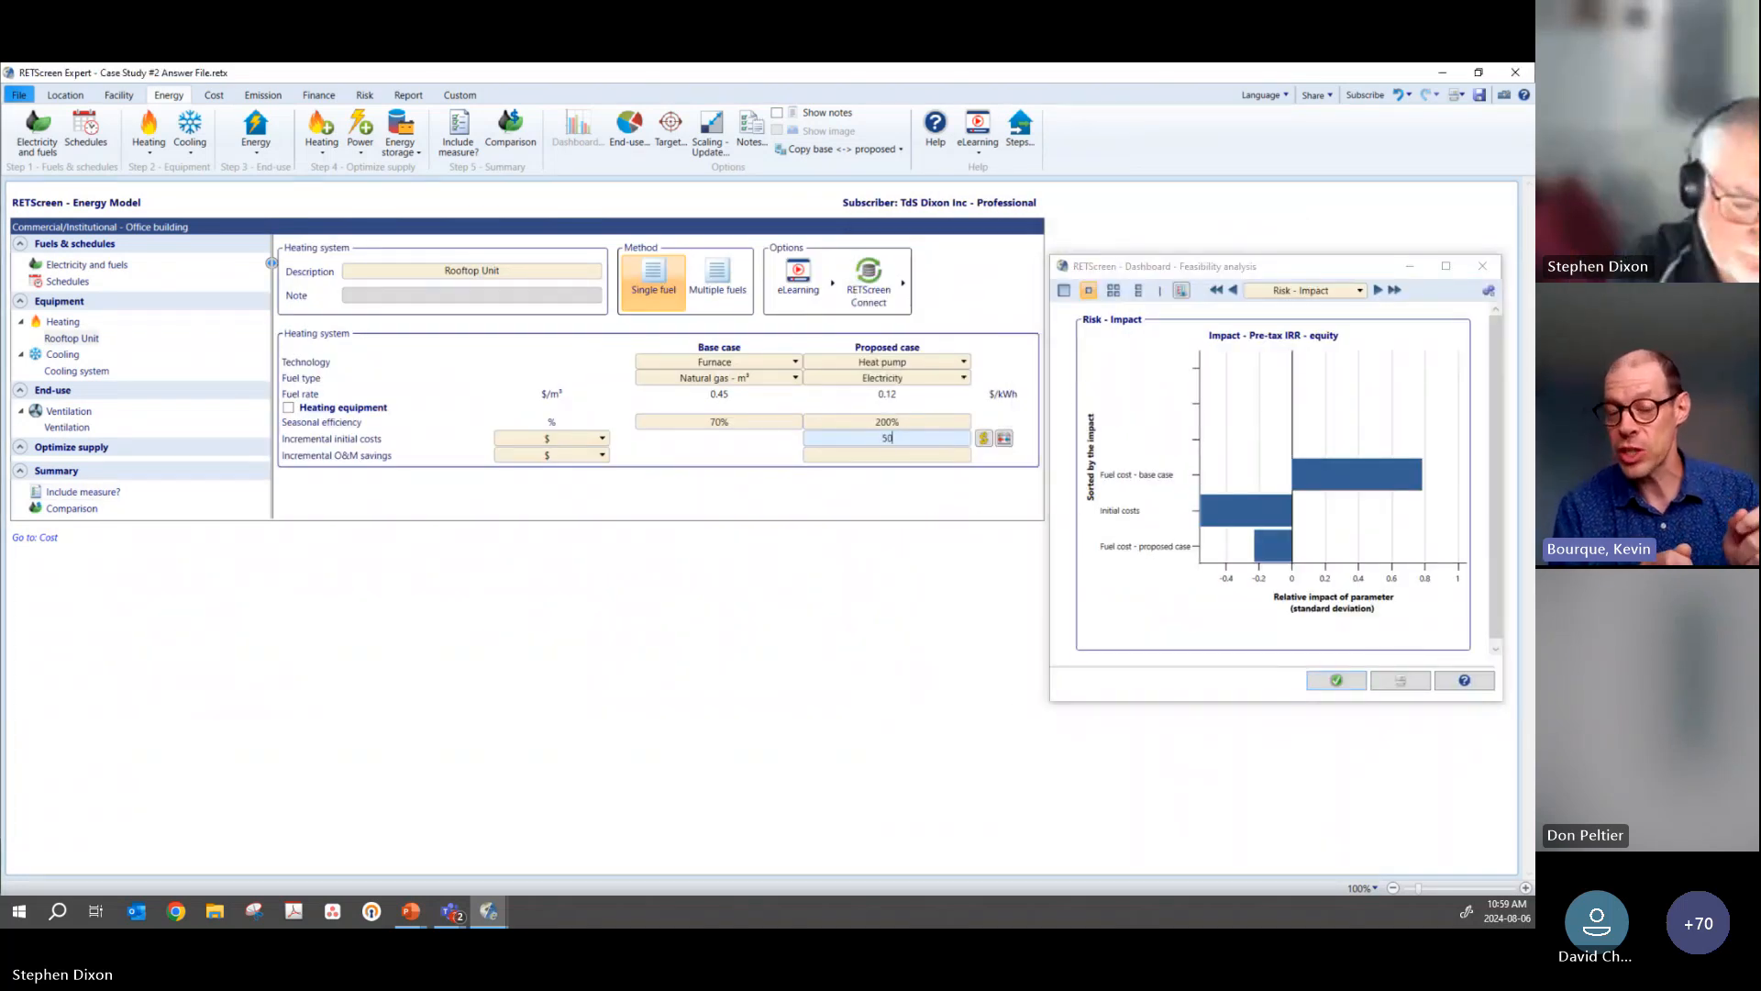
pyautogui.write(',0000')
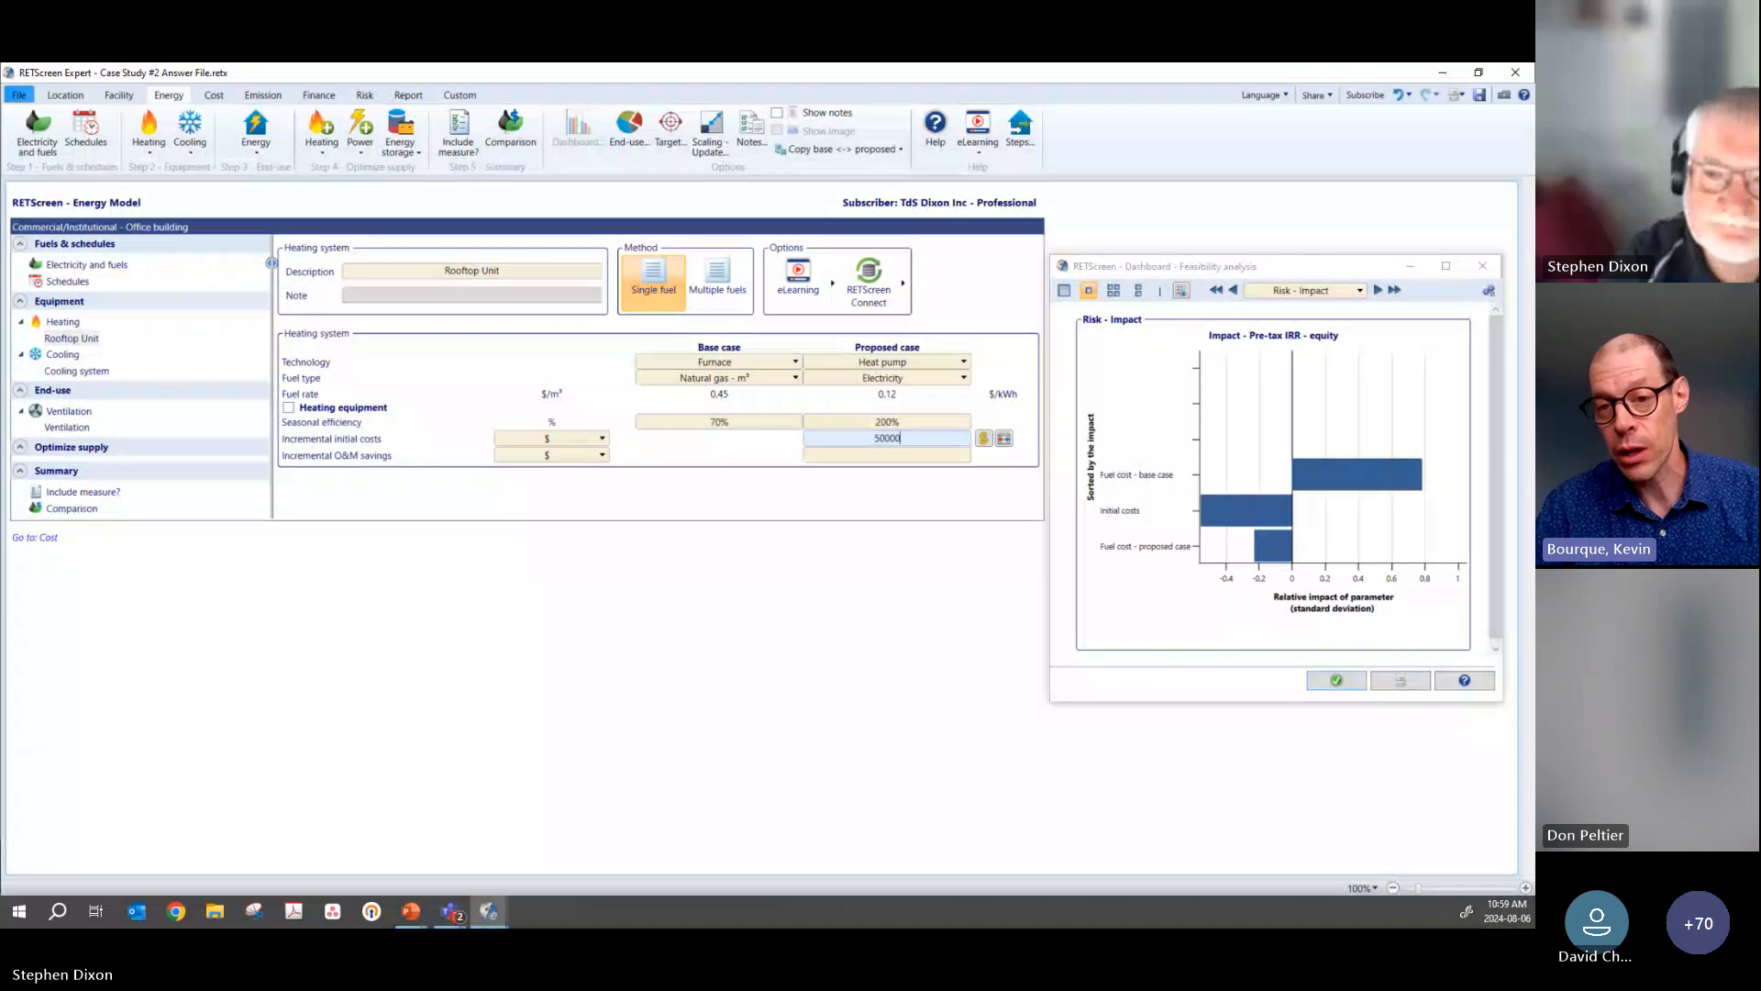
pyautogui.press('Return')
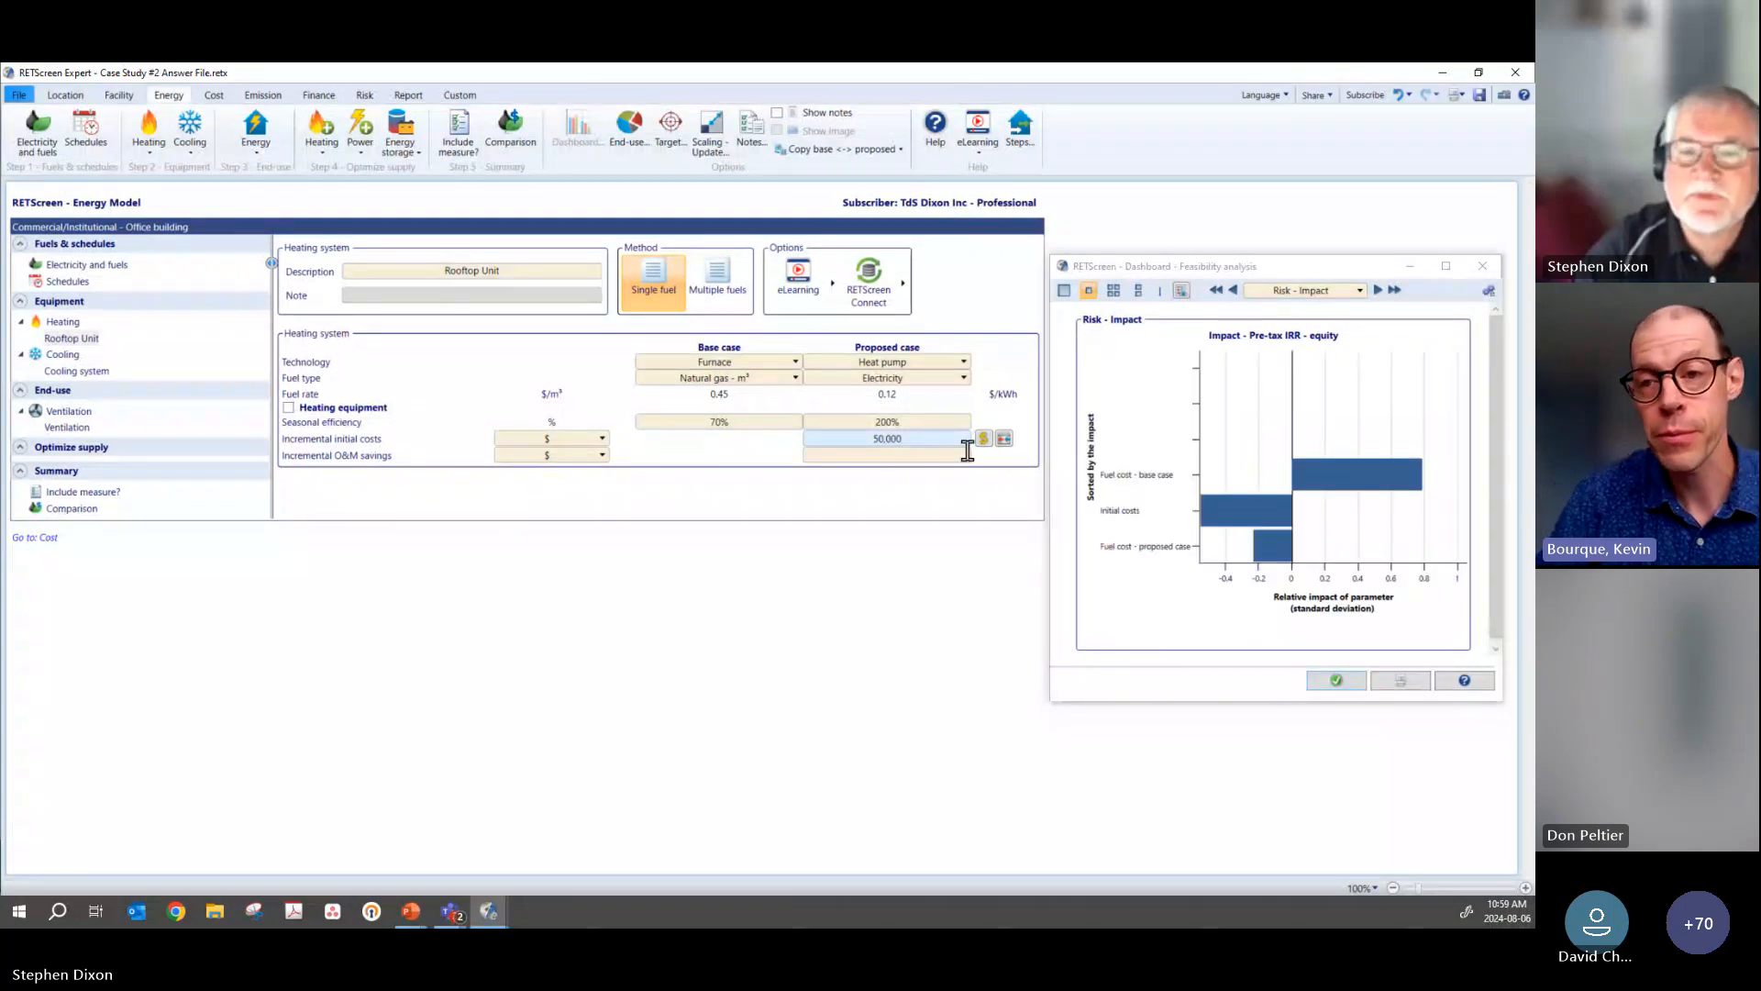
pyautogui.click(913, 438)
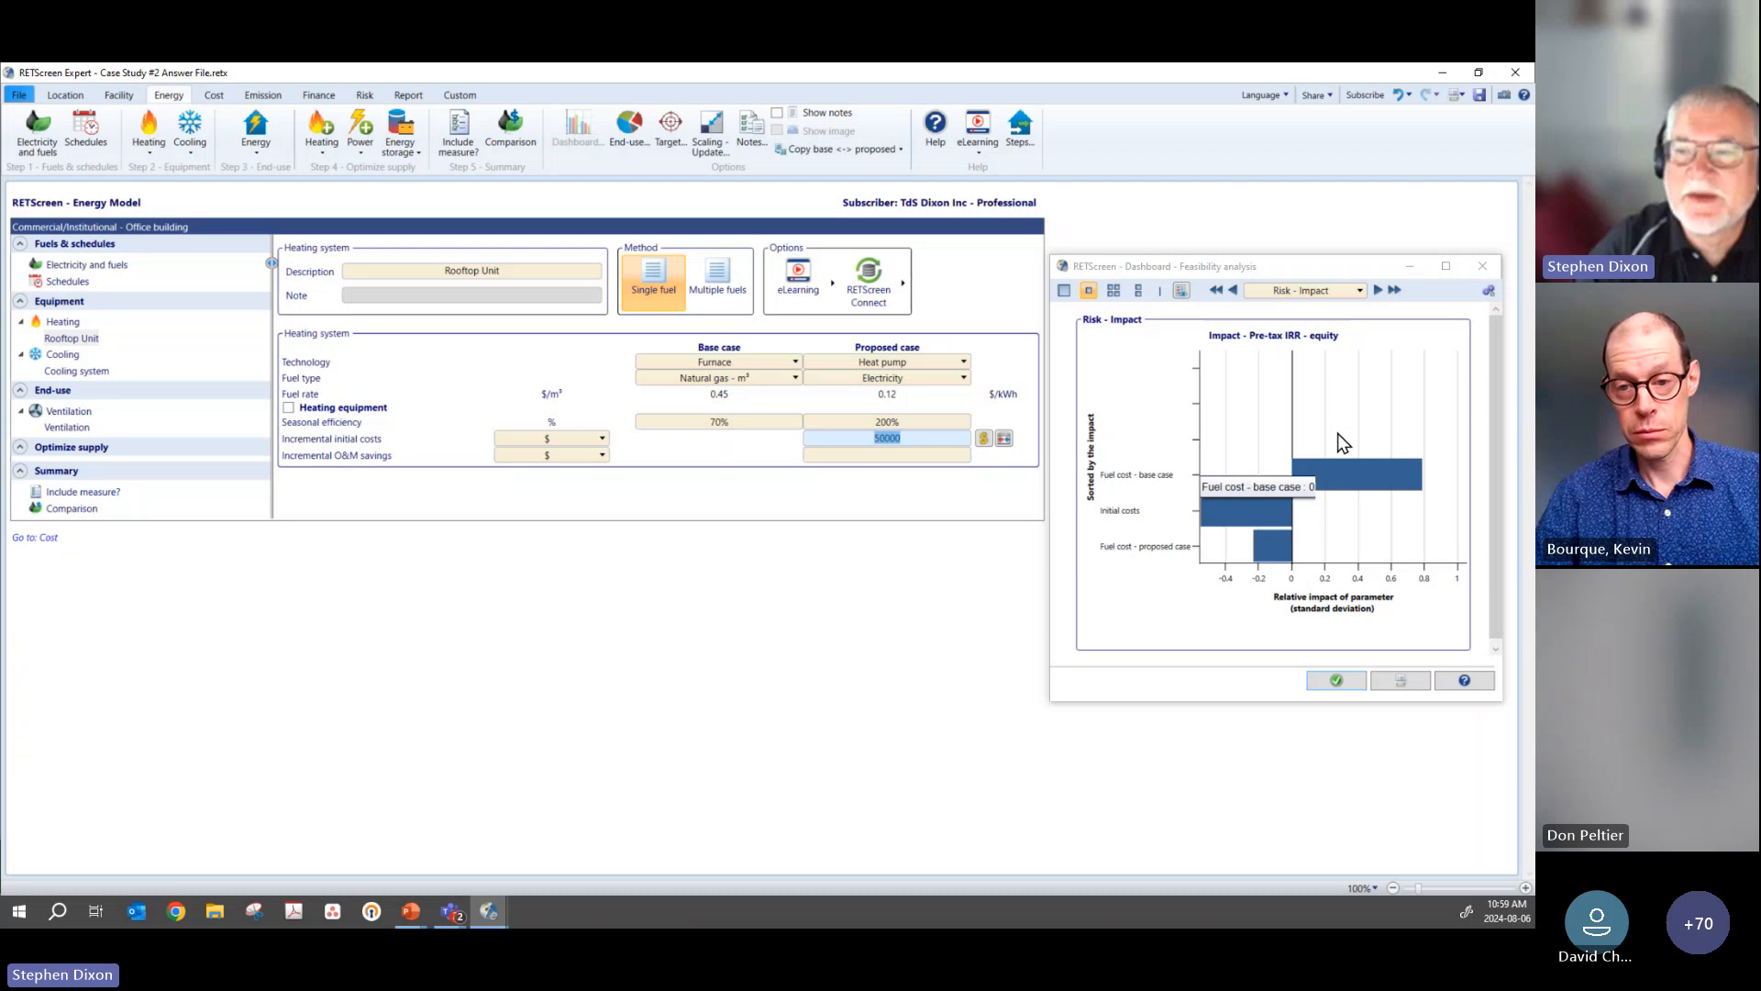
# Step: Check the dashboard's Cash flow - Cumulative and Risk - Distribution views for the effect of the changed cost
pyautogui.click(1234, 290)
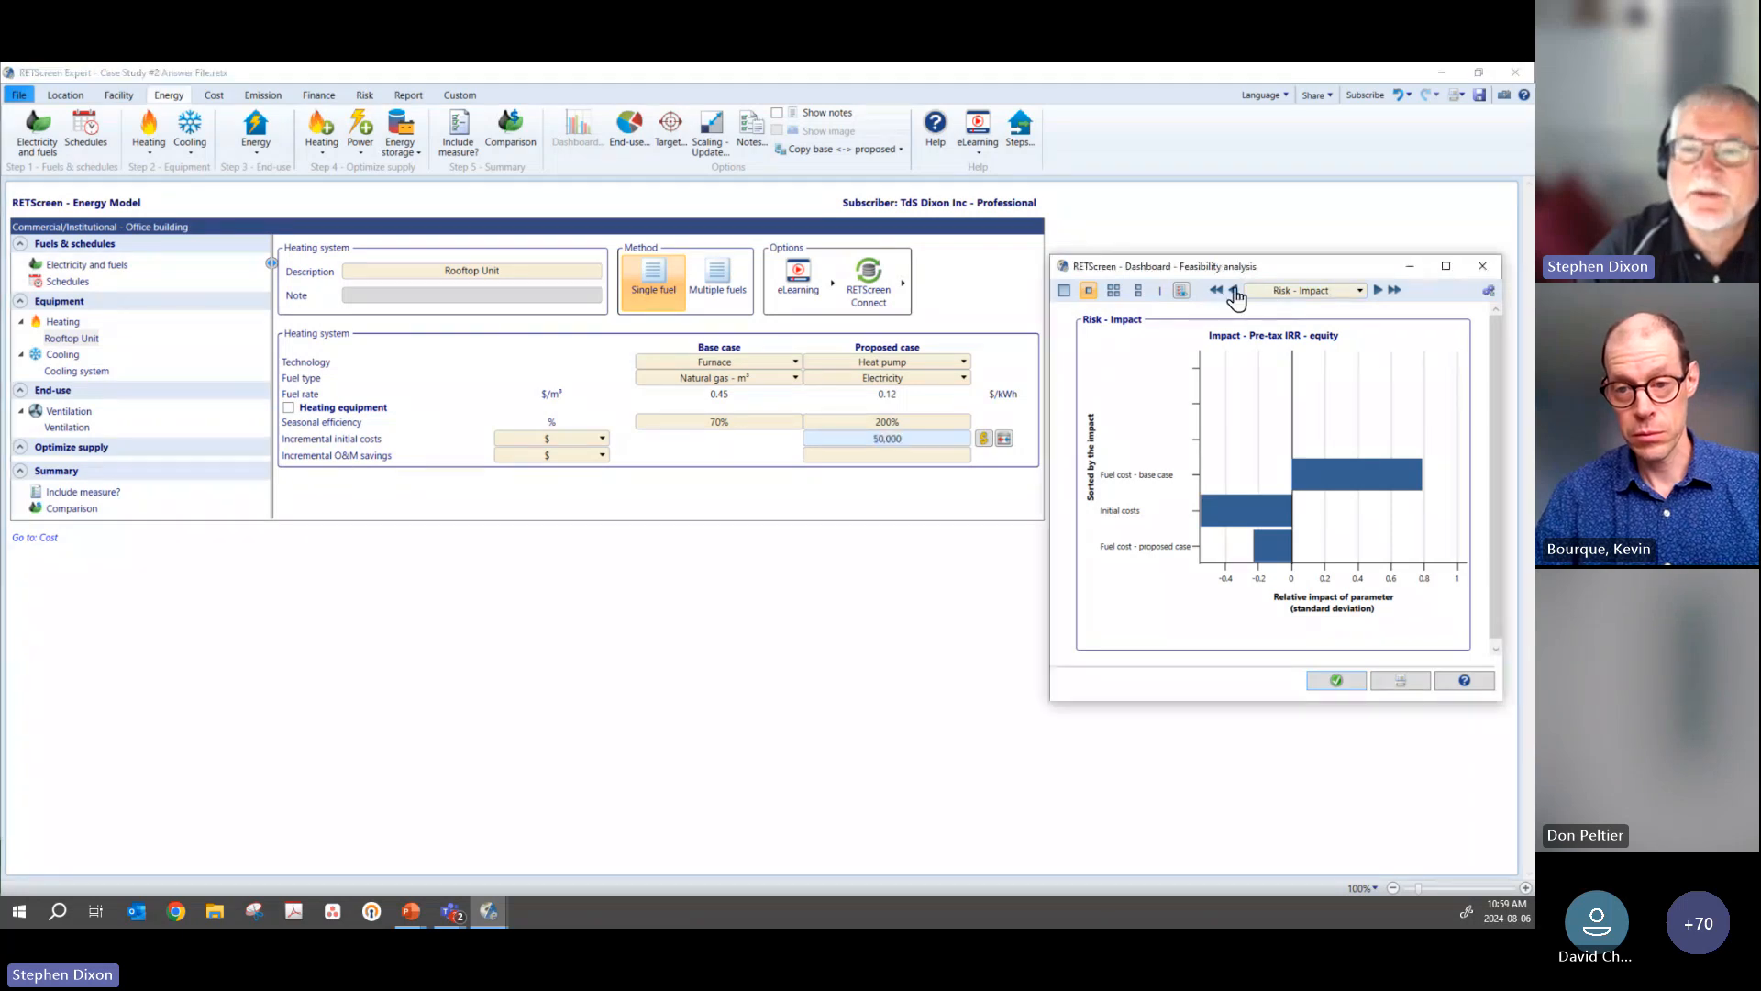
pyautogui.click(1234, 290)
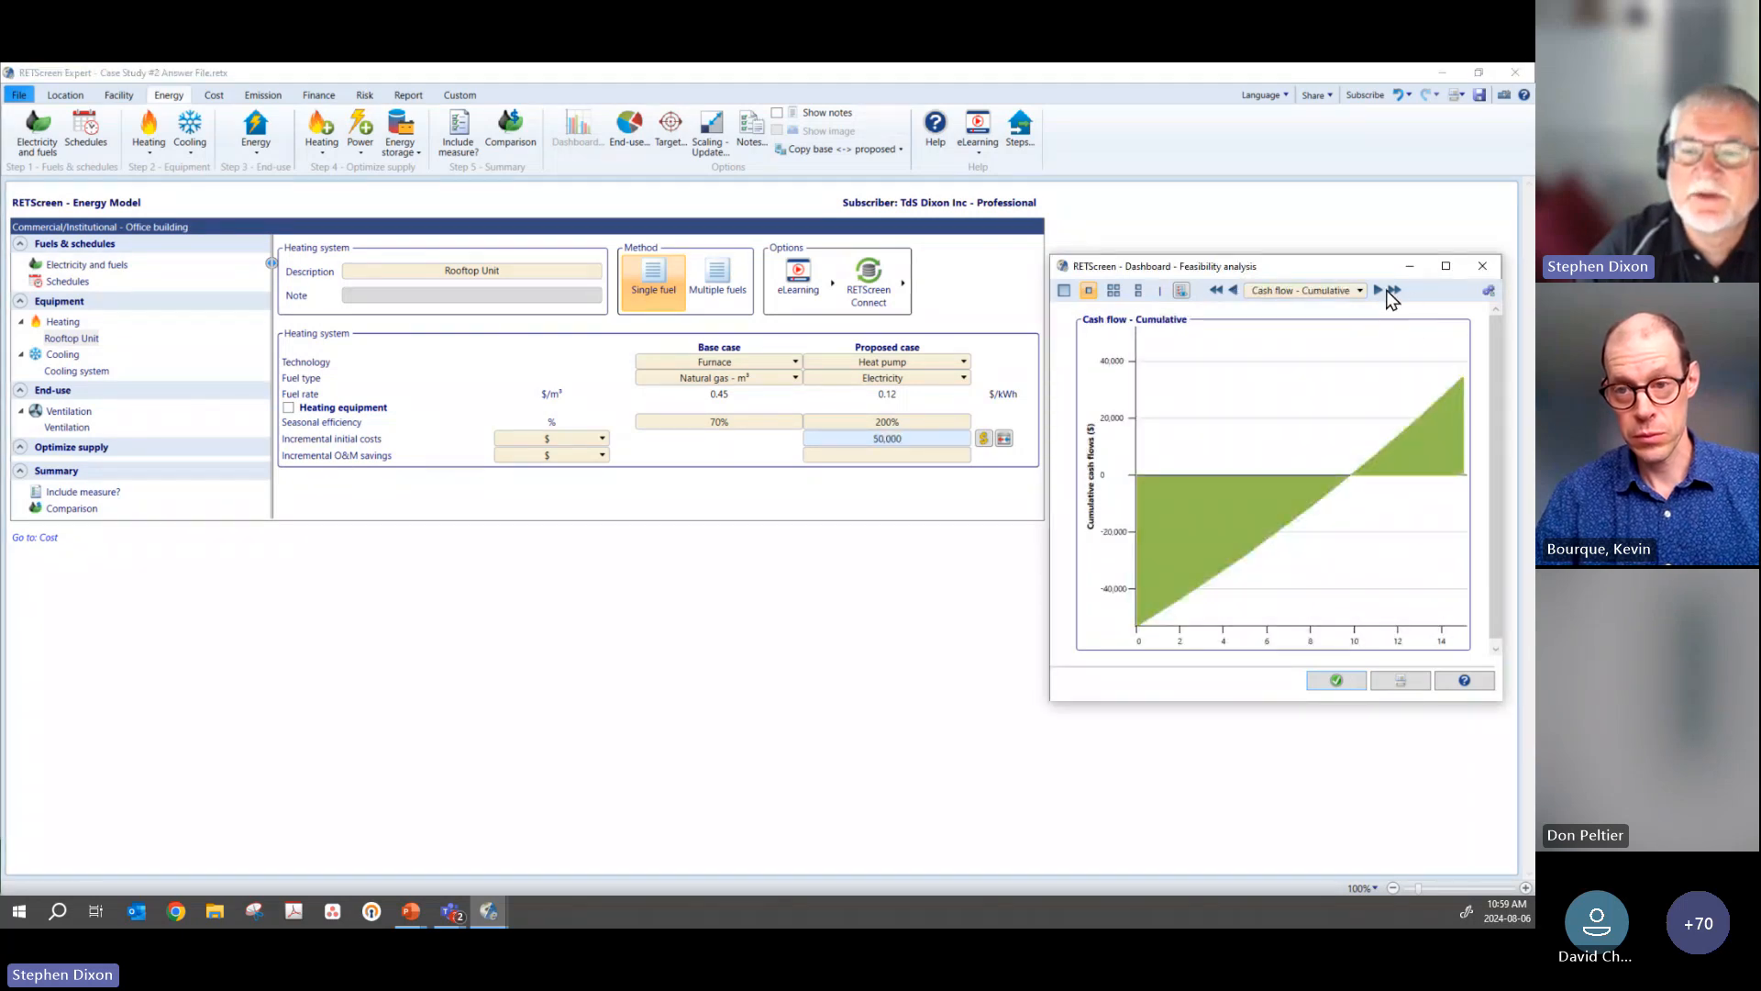
pyautogui.click(1379, 291)
pyautogui.click(1379, 291)
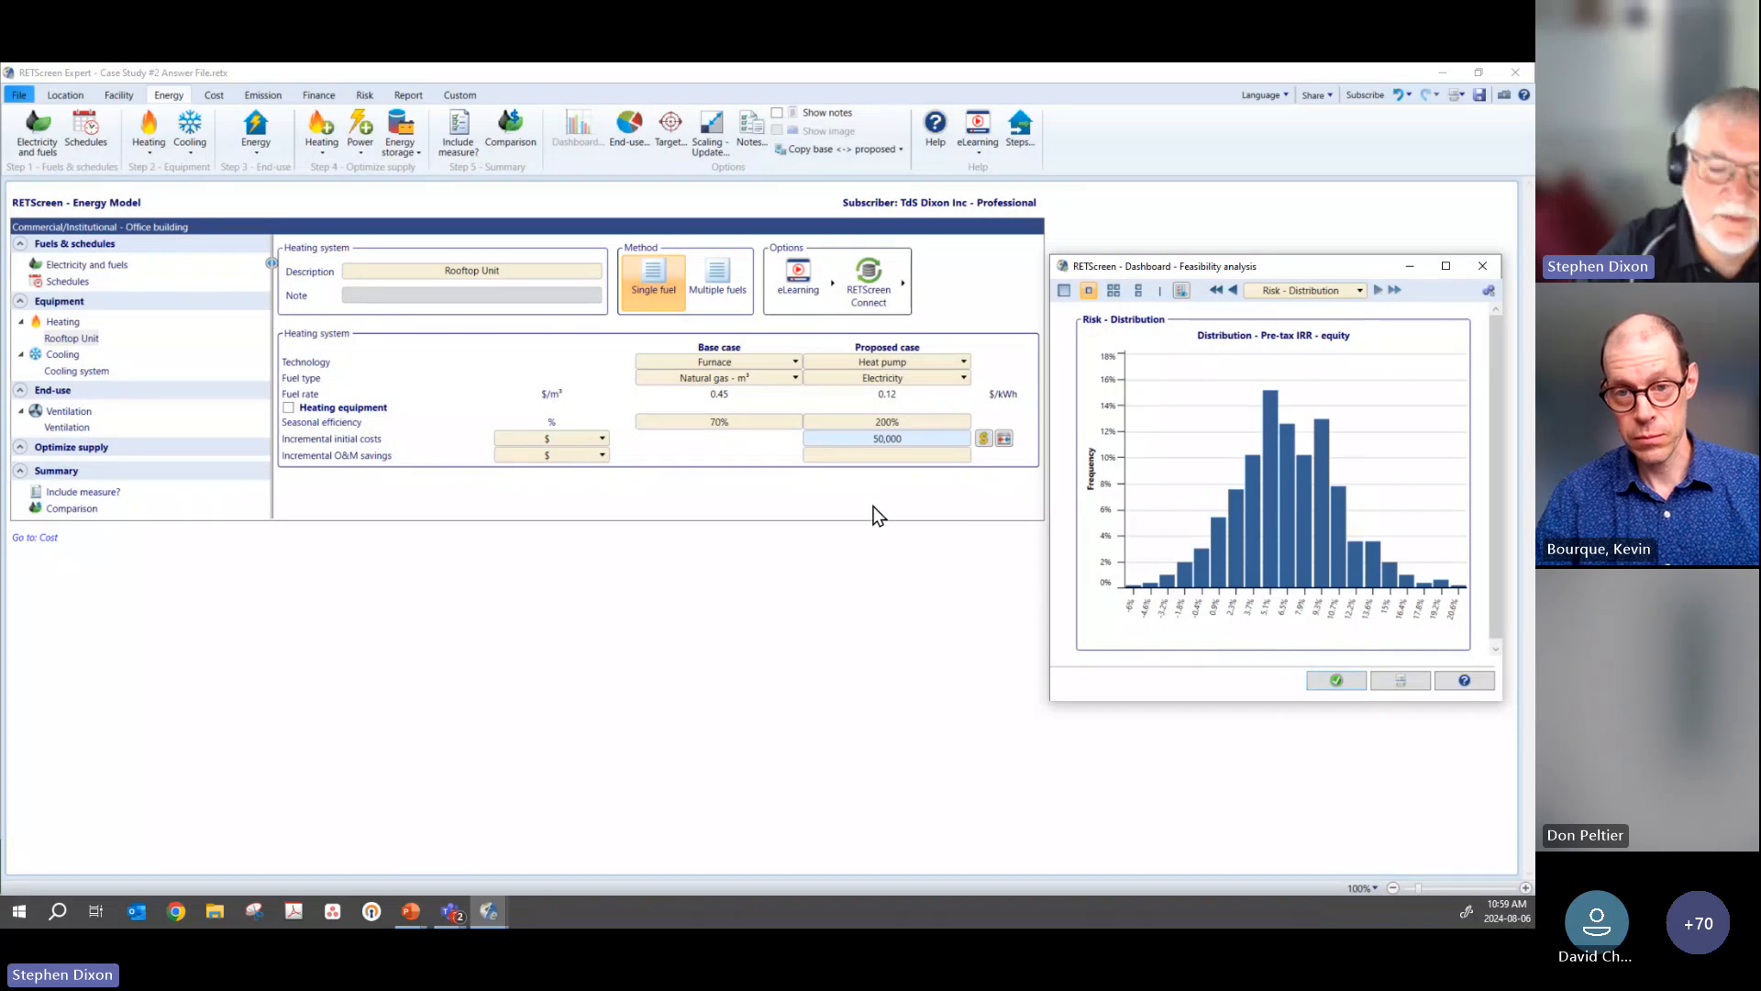
# Step: Set the Rooftop Unit's proposed case incremental initial costs back to $30,000 and shift the dashboard slightly upward
pyautogui.click(809, 439)
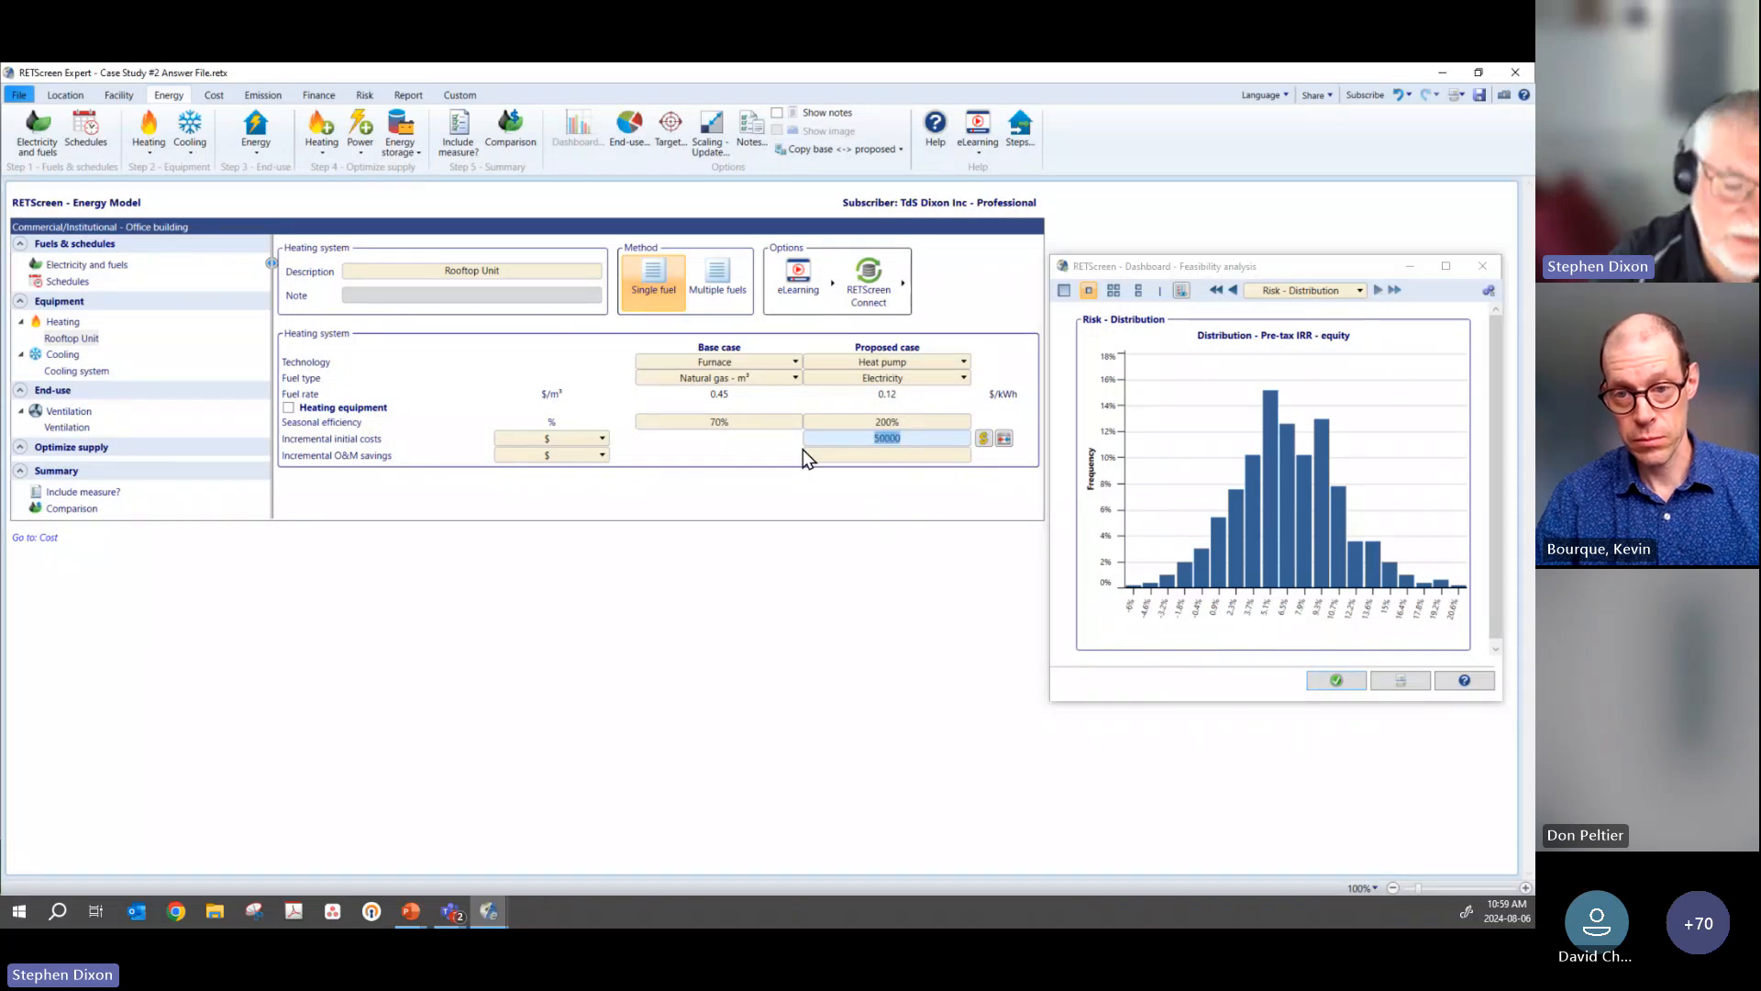
pyautogui.write('30')
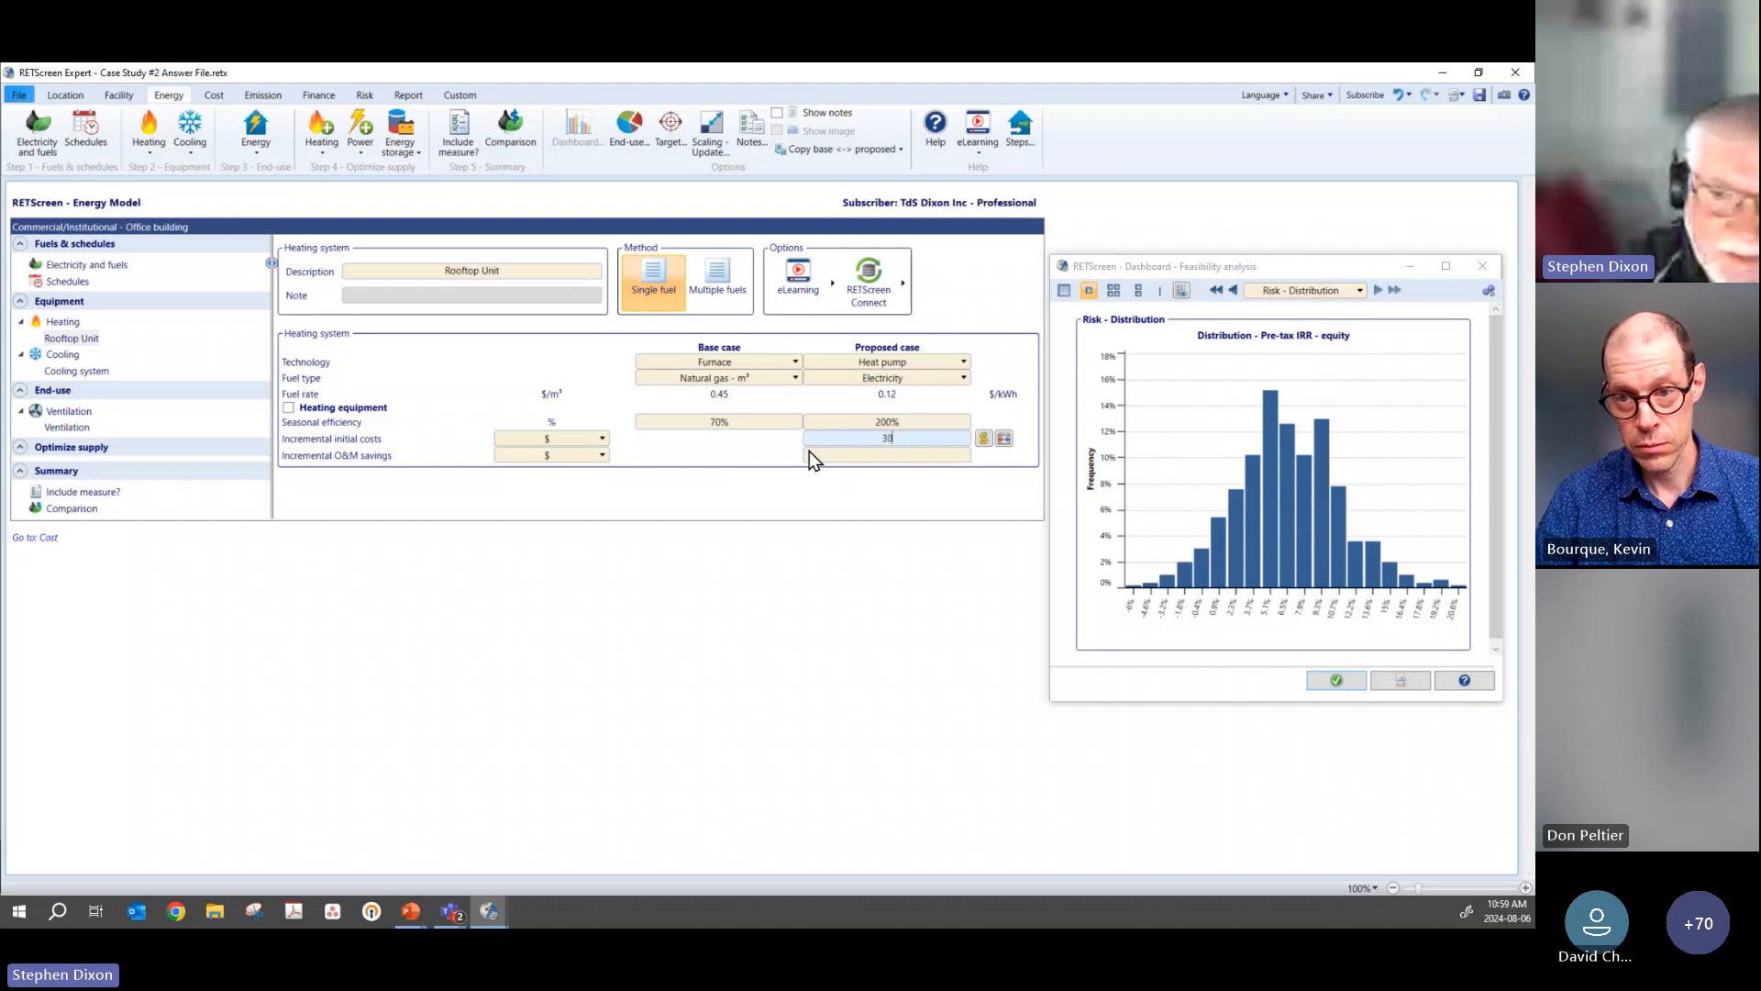
pyautogui.write('0')
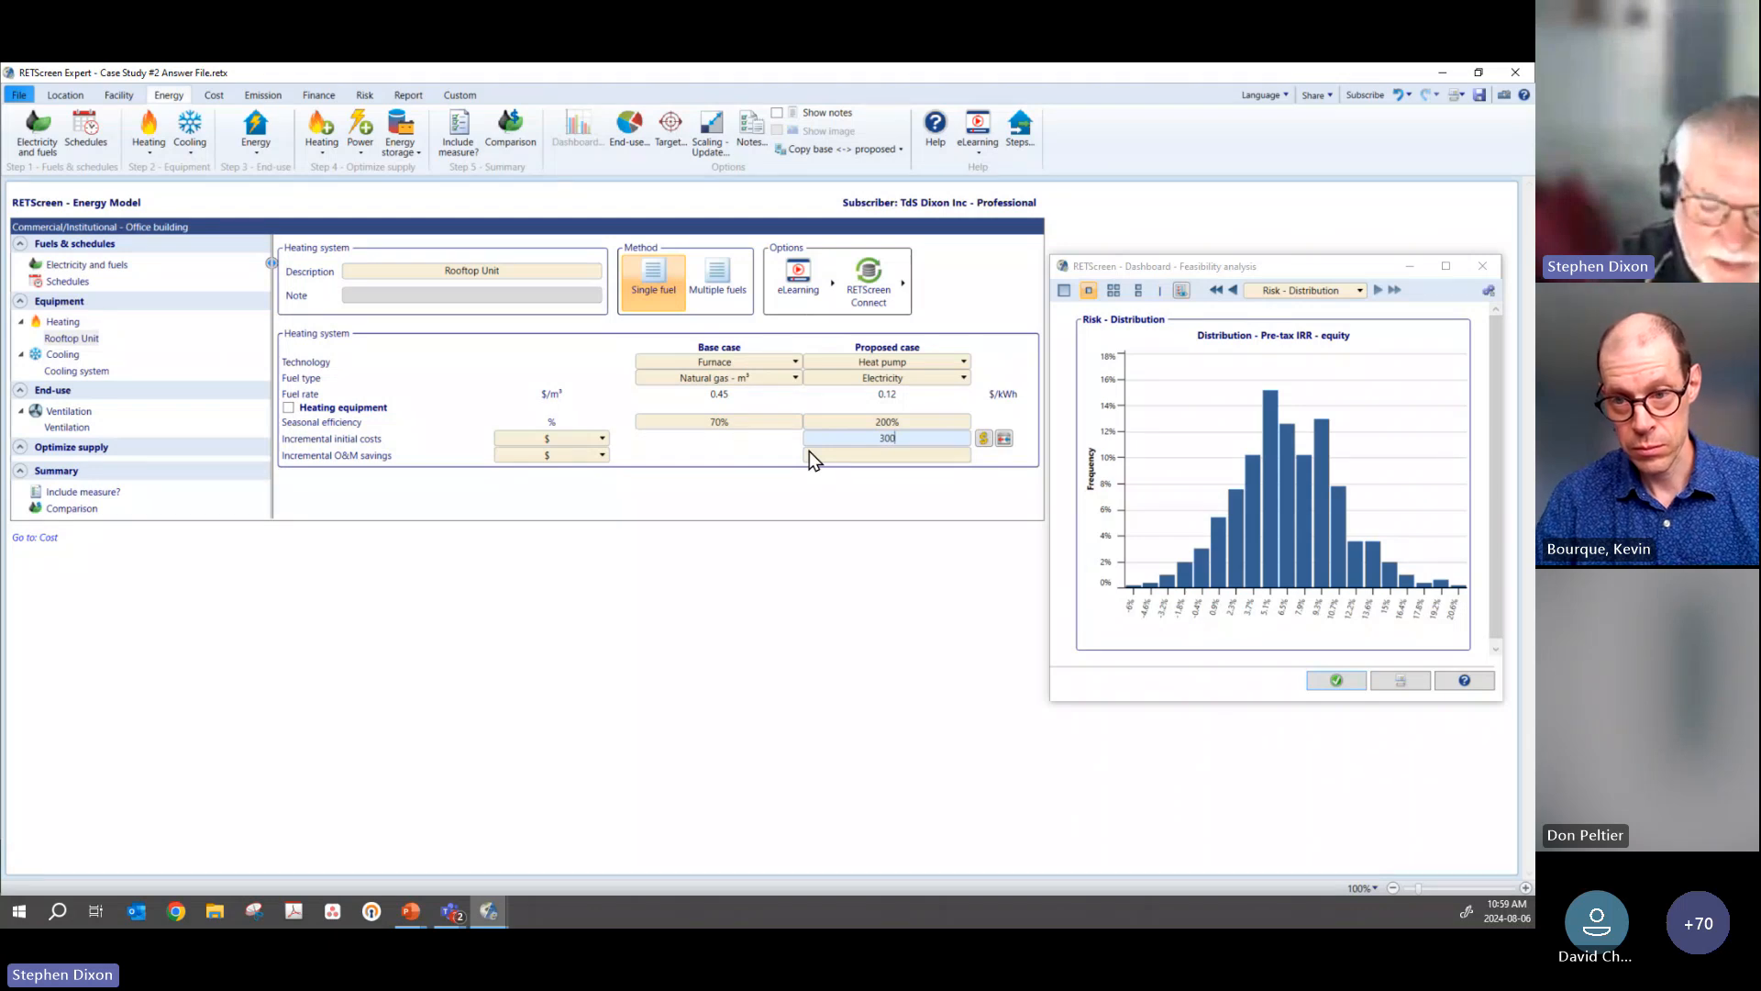
pyautogui.write('00')
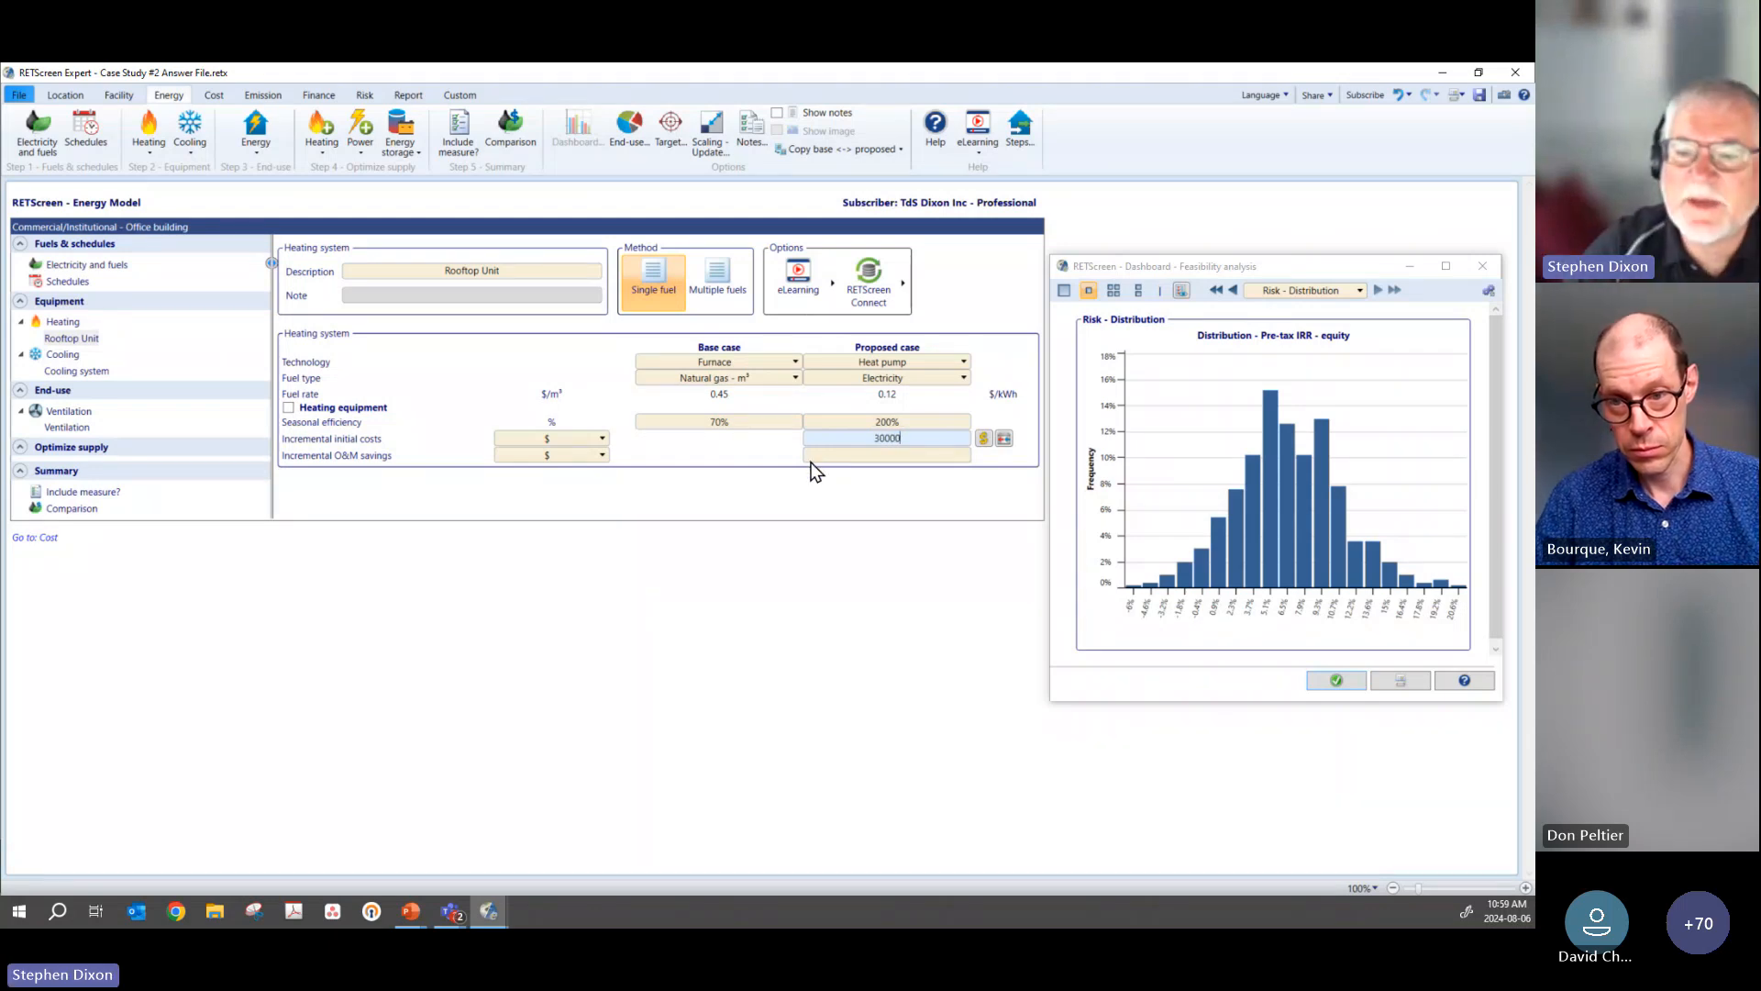
pyautogui.press('Tab')
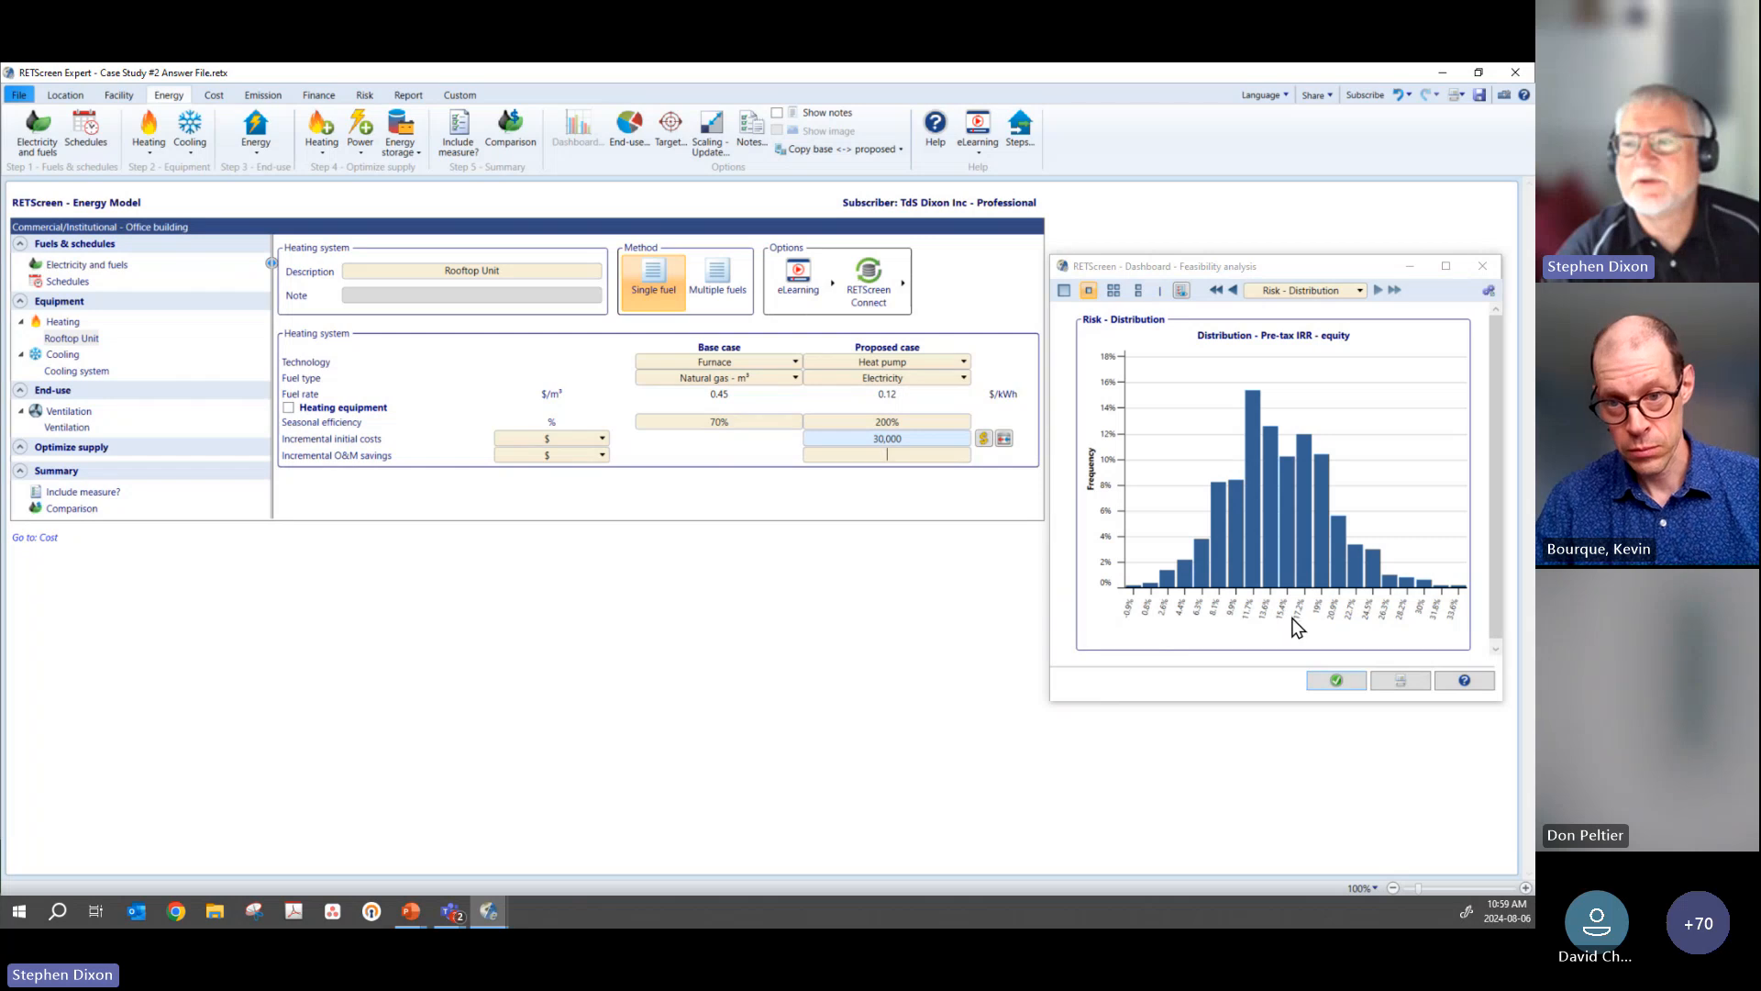
pyautogui.moveTo(1312, 268); pyautogui.dragTo(1310, 237)
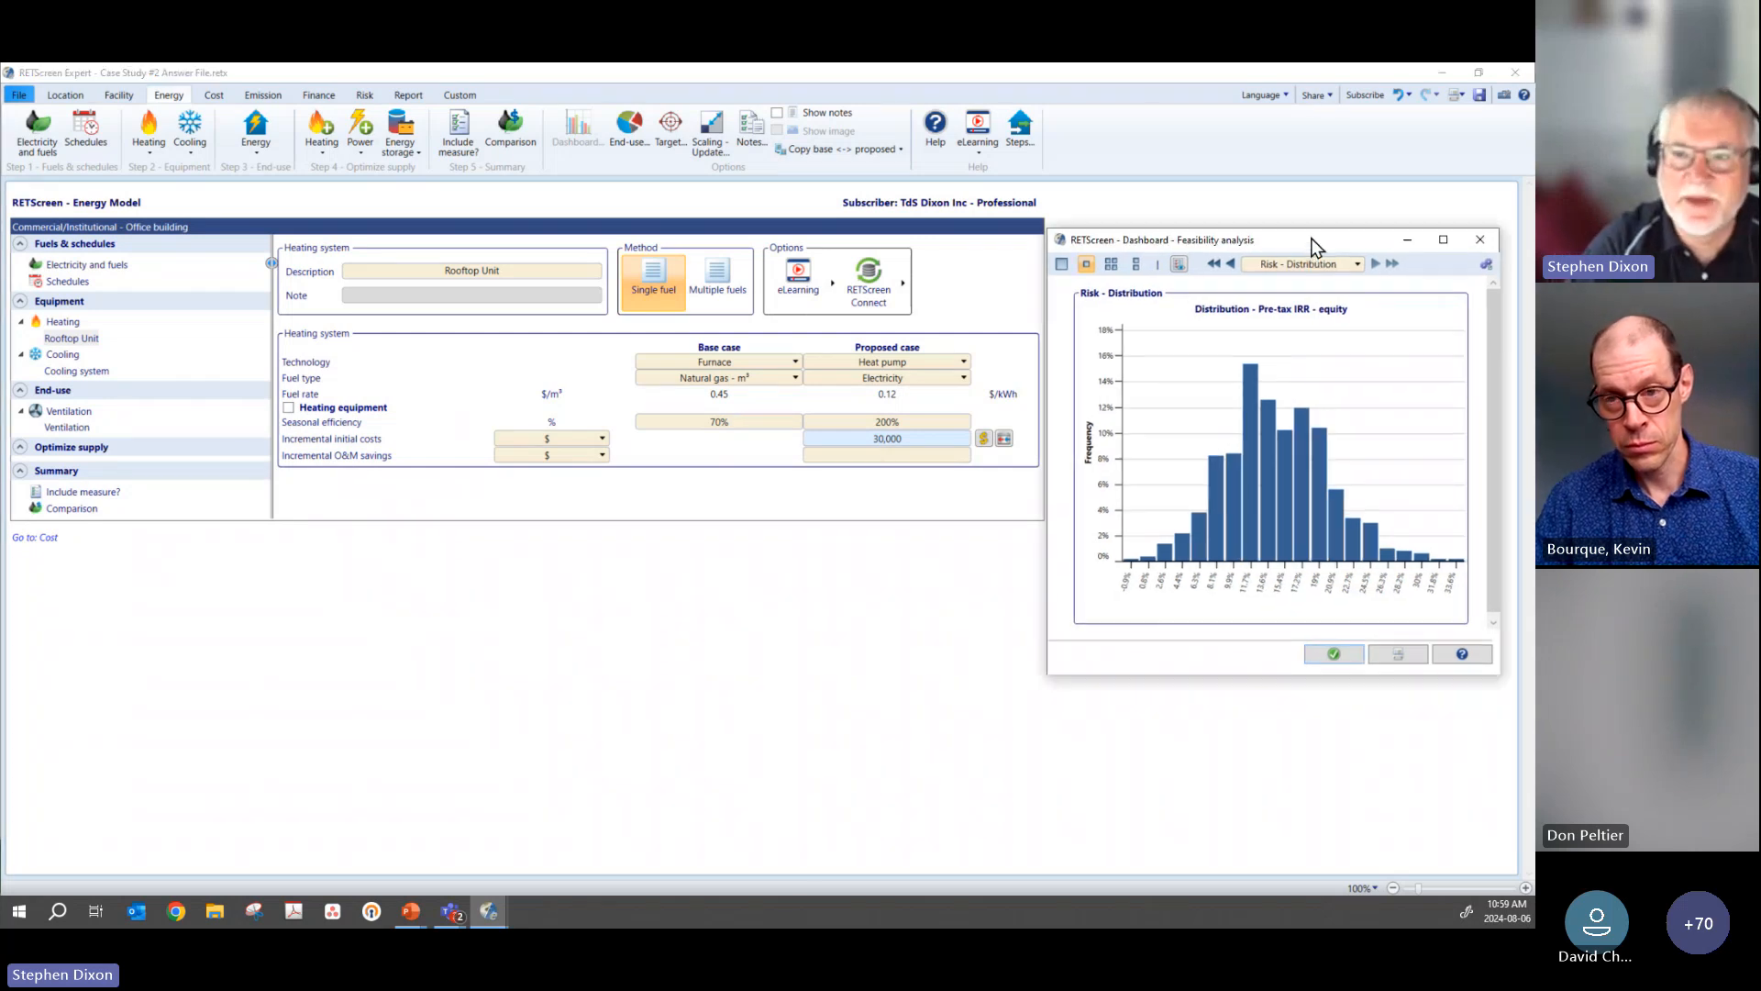
# Step: Minimize the case study file and advance the slide show from Case Study Situation to the Previous Net Zero Planning slide
pyautogui.click(1446, 75)
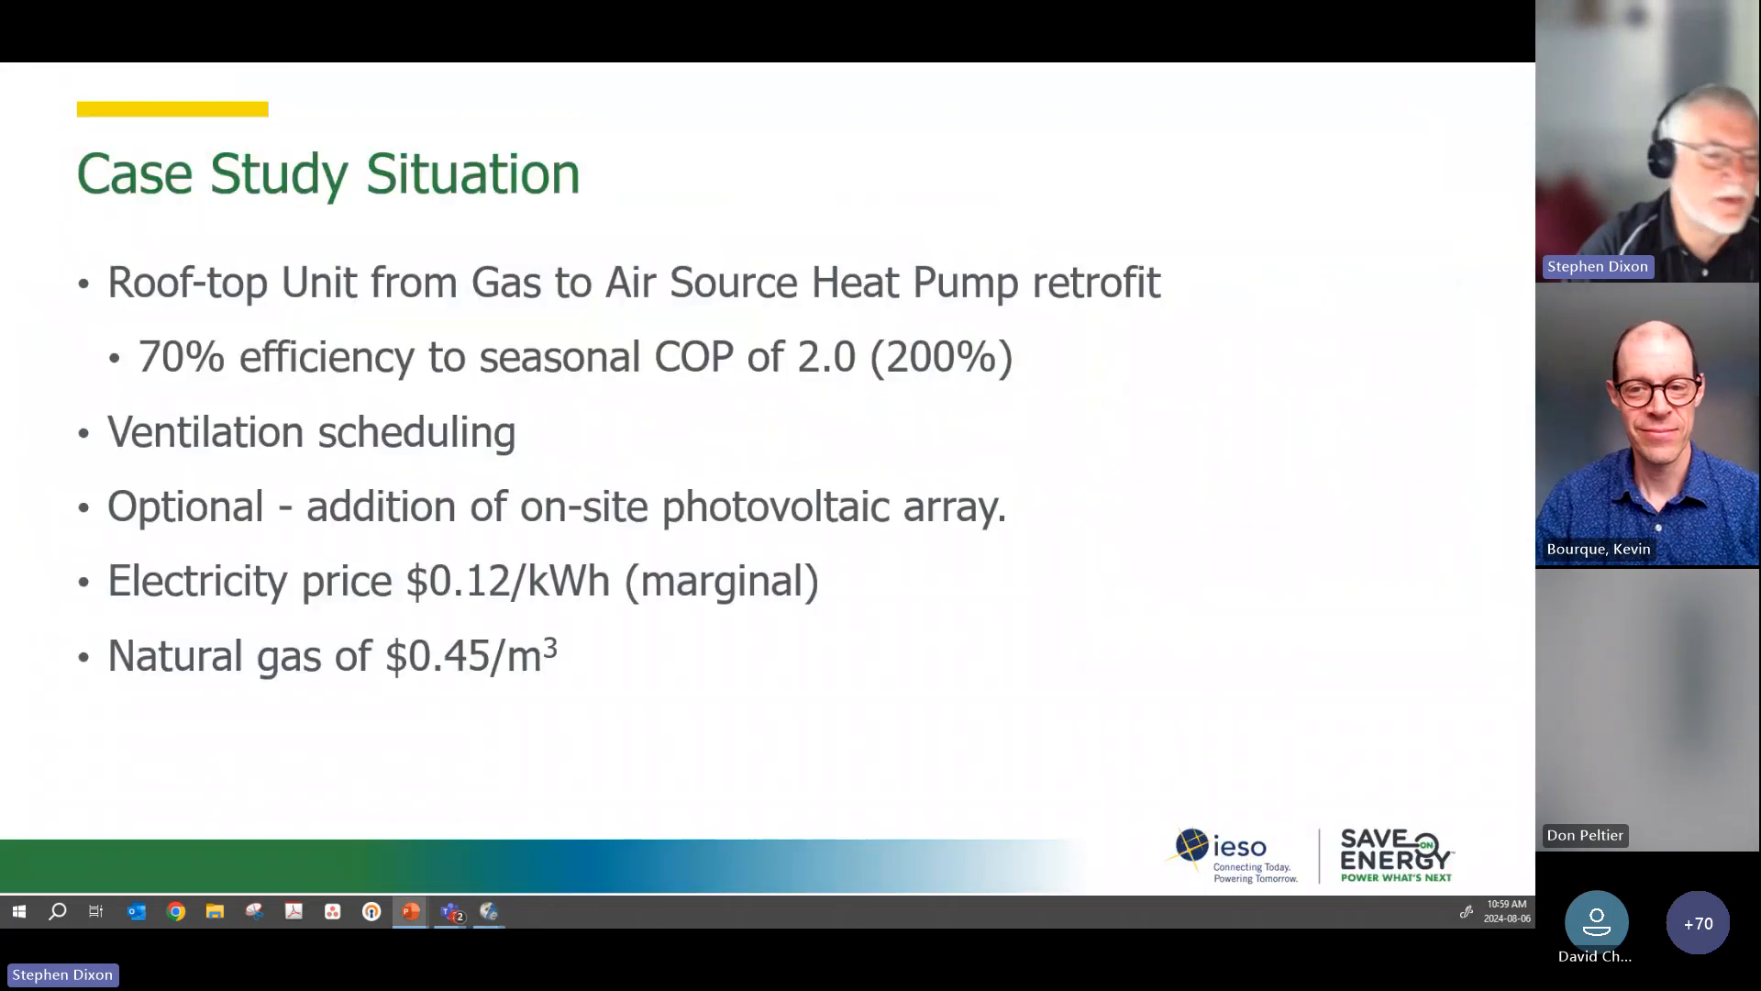
pyautogui.click(827, 433)
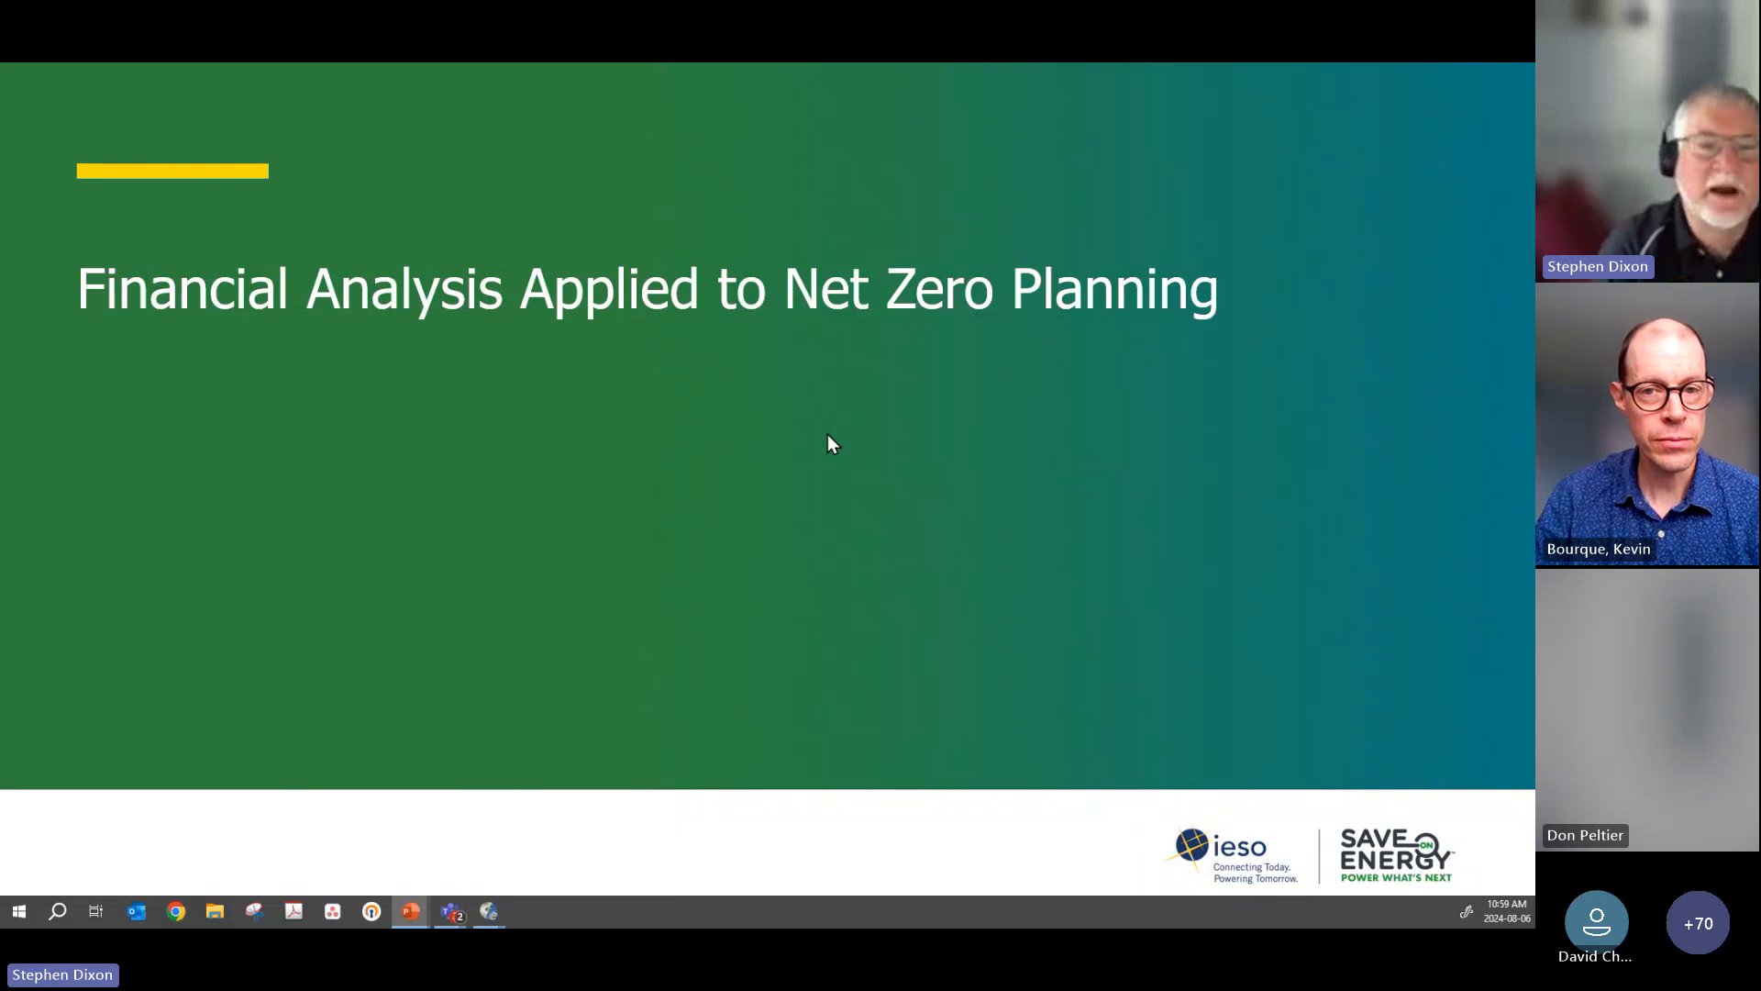
pyautogui.click(828, 434)
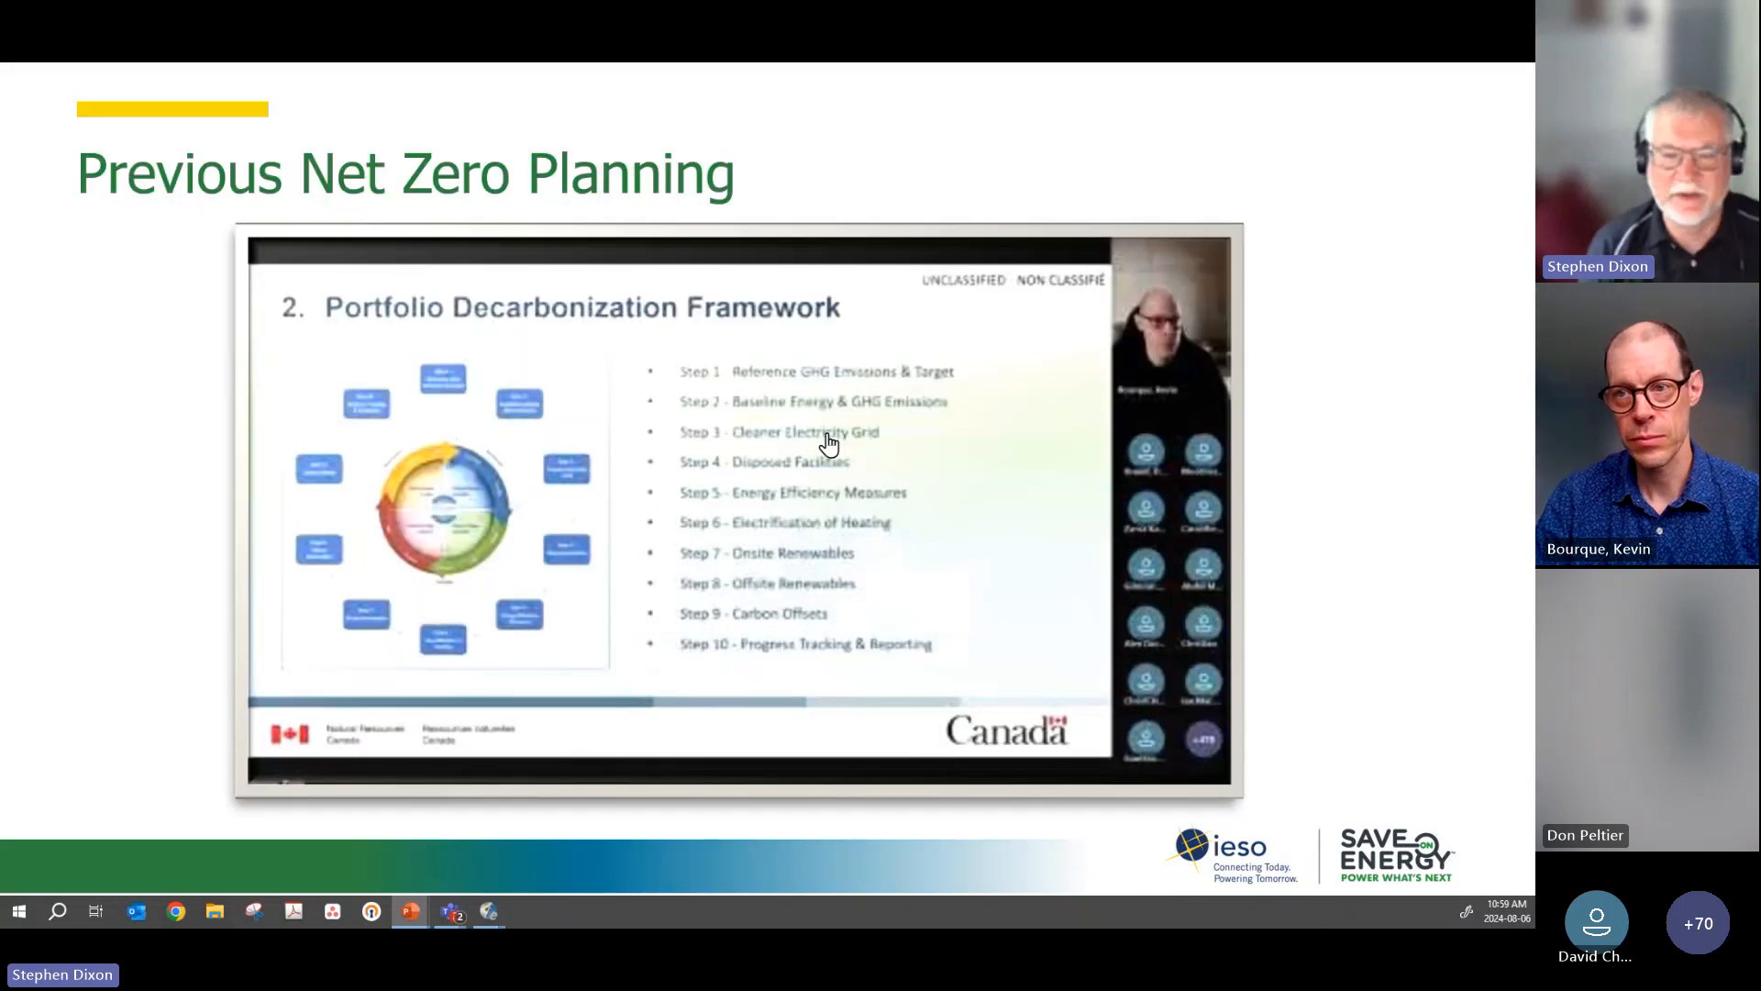